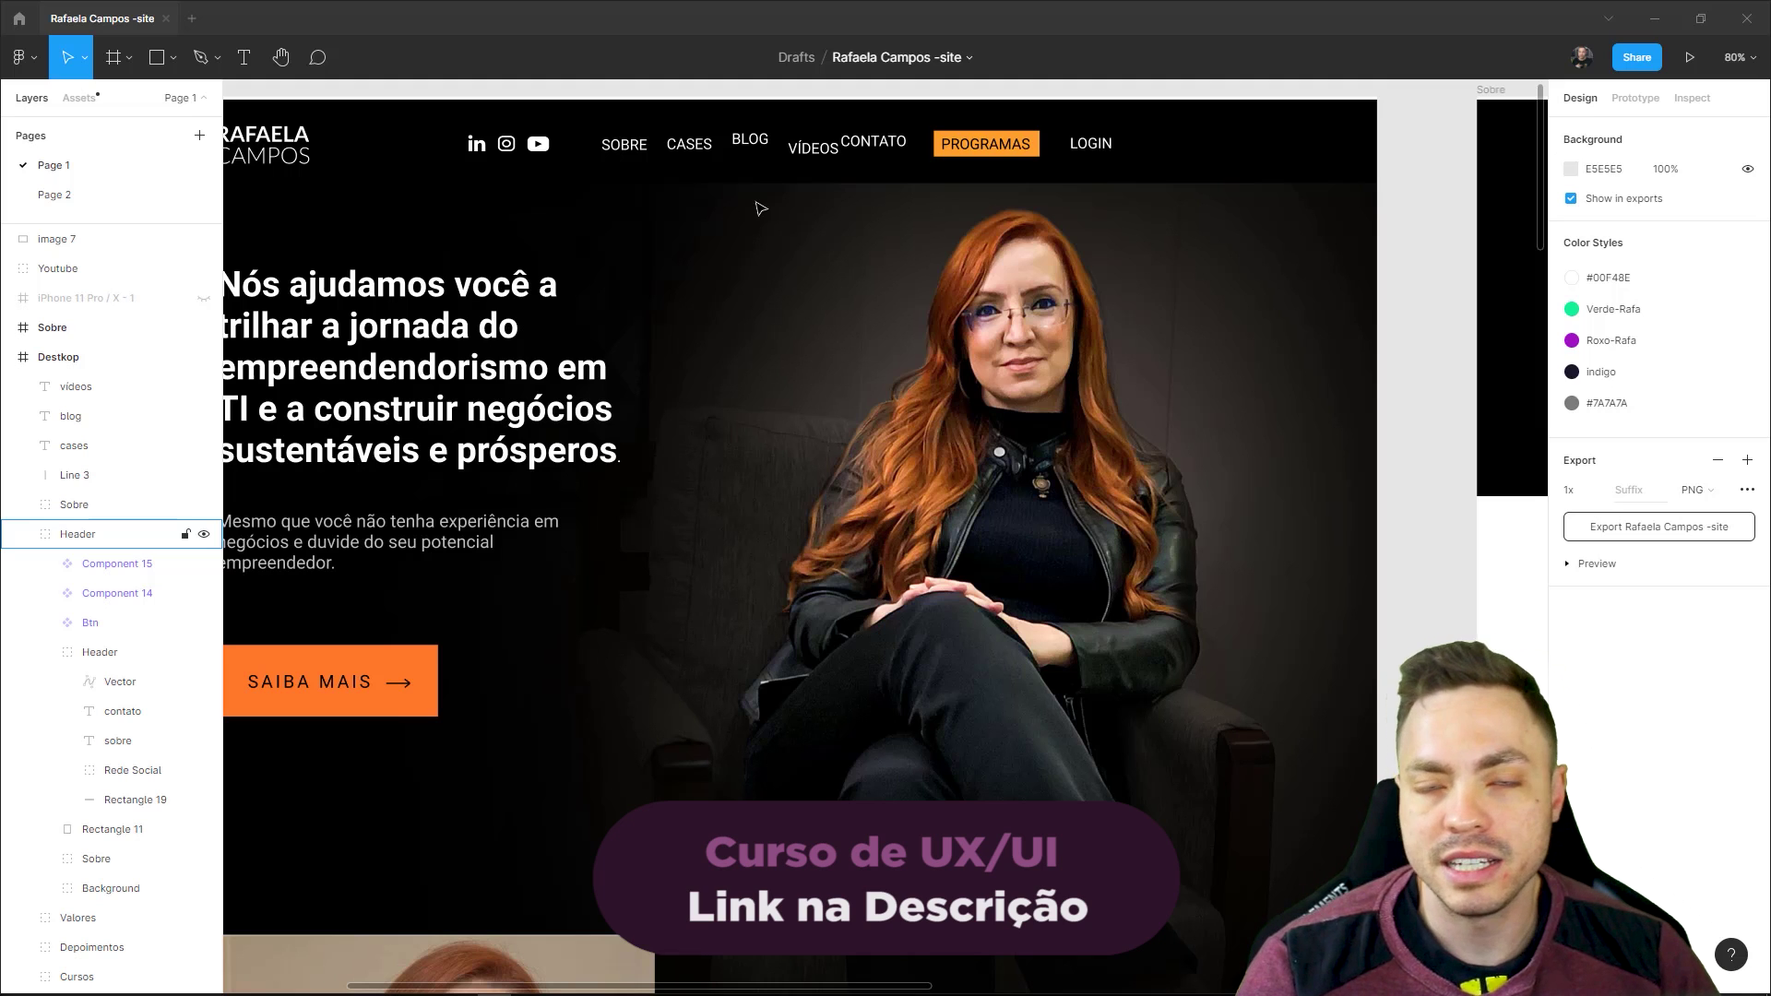
- Zoom and pan the canvas to bring the full header into view
{"action": "left_click", "coordinate": [800, 374]}
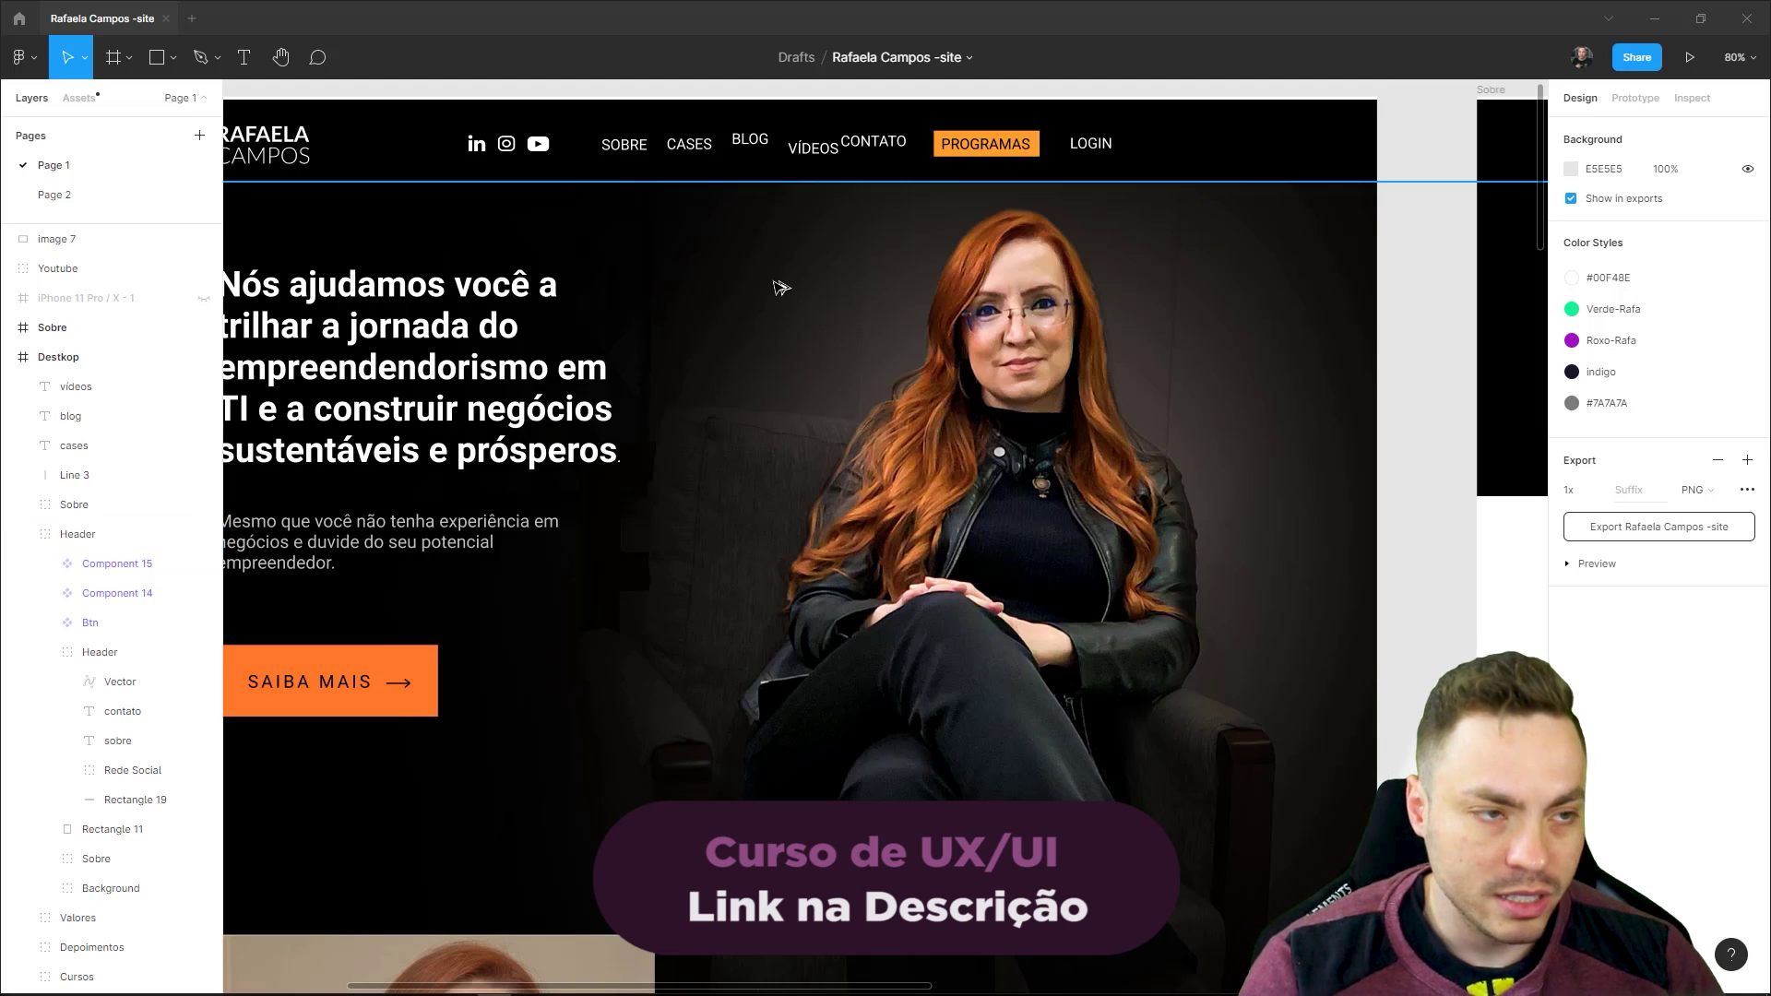
{"action": "scroll", "coordinate": [756, 313], "scroll_direction": "up", "scroll_amount": 2, "text": "ctrl"}
{"action": "scroll", "coordinate": [729, 295], "scroll_direction": "up", "scroll_amount": 2, "text": "ctrl"}
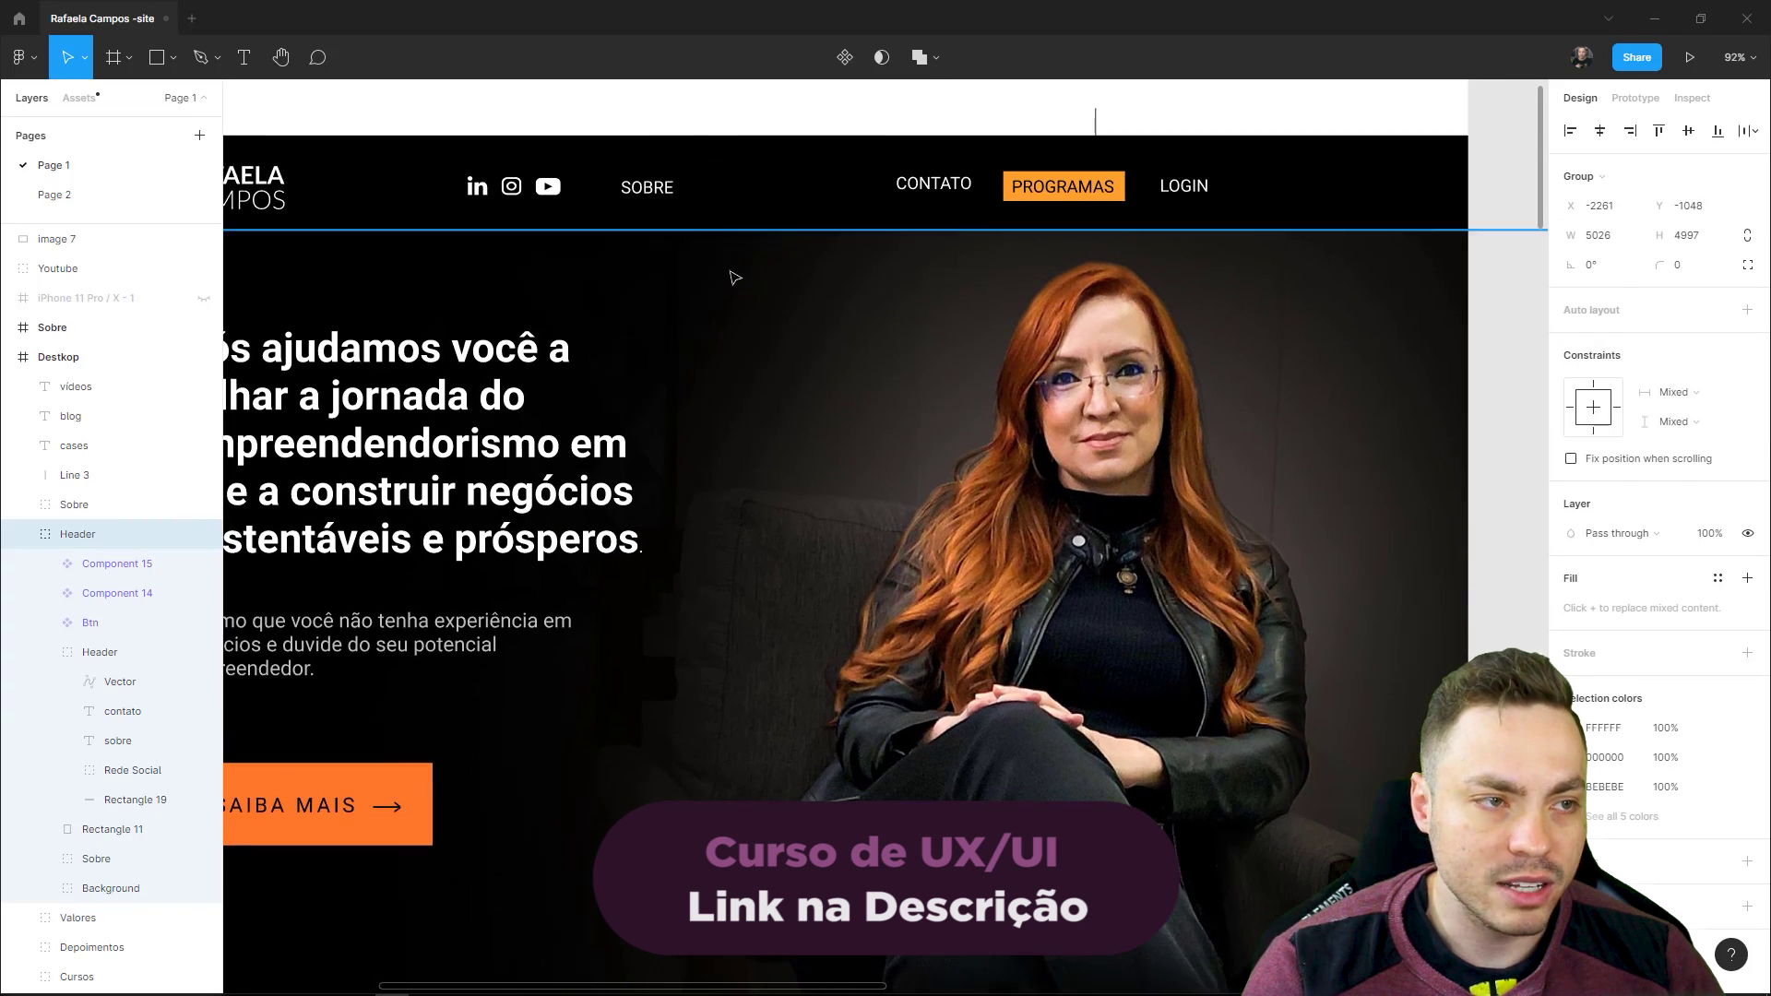
{"action": "scroll", "coordinate": [732, 269], "scroll_direction": "down", "scroll_amount": 1}
{"action": "key", "text": "Escape"}
{"action": "left_click_drag", "start_coordinate": [726, 241], "coordinate": [929, 480]}
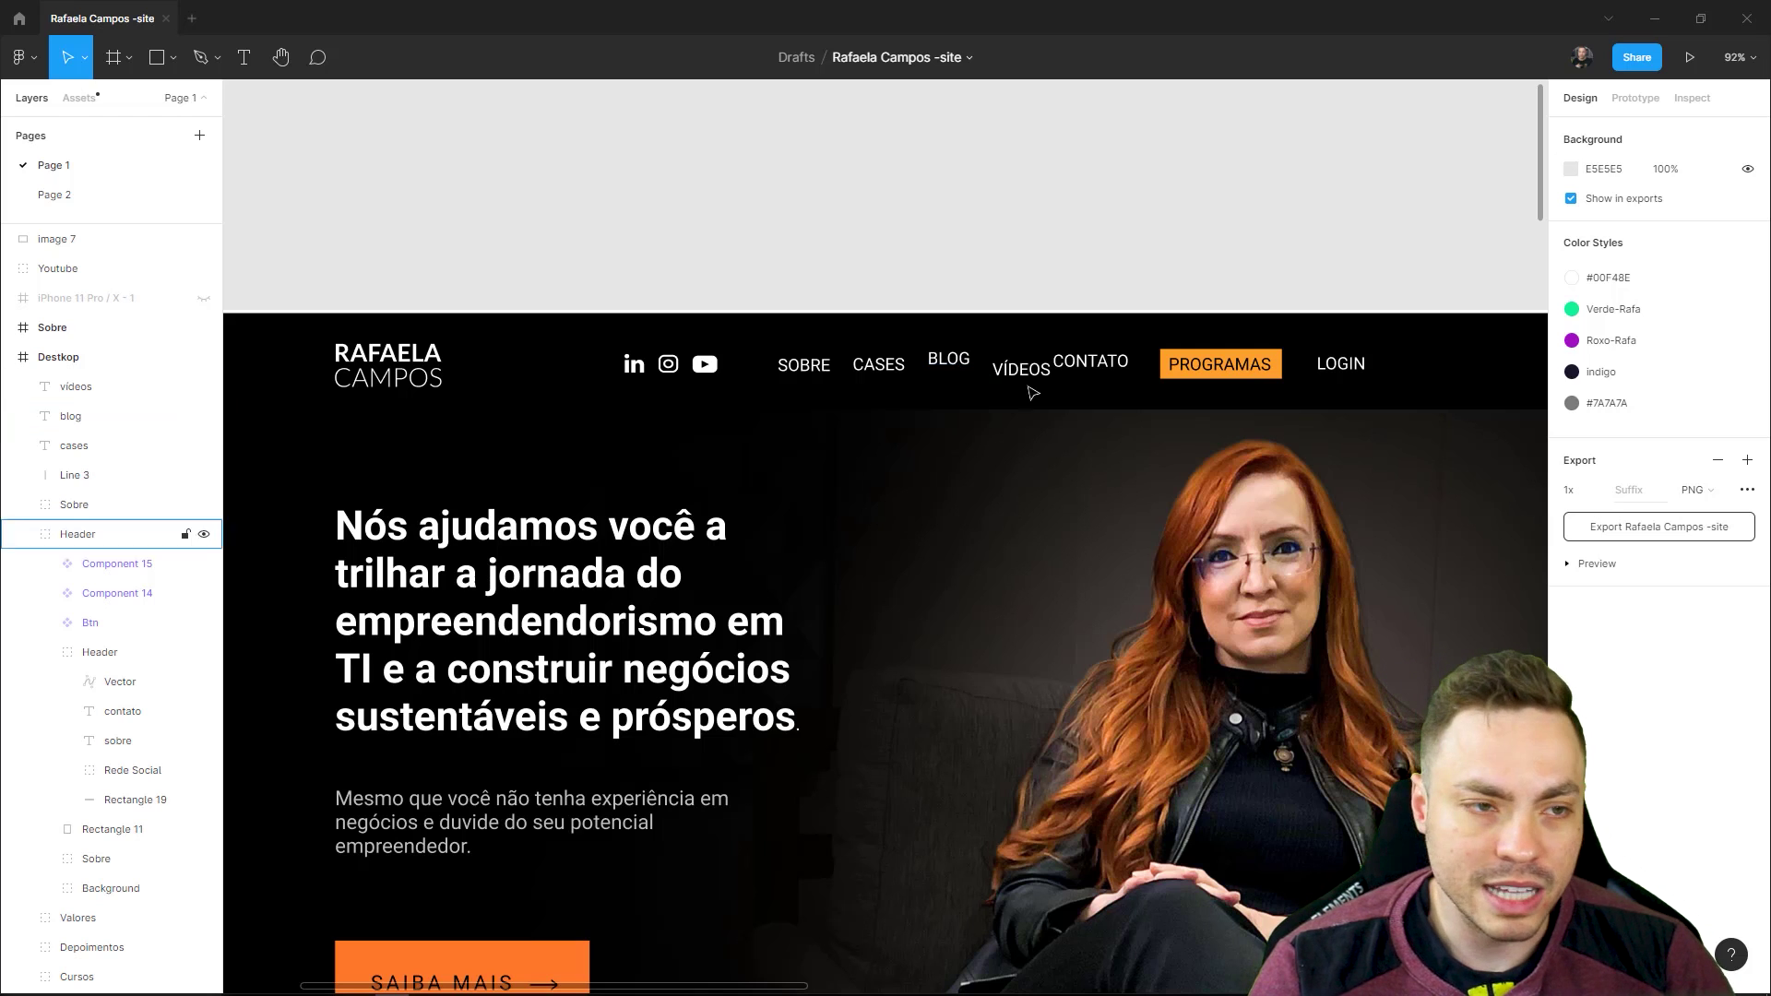
- Select the SOBRE, CASES, BLOG, VÍDEOS and CONTATO nav texts, then the PROGRAMAS button
{"action": "left_click", "coordinate": [811, 367]}
{"action": "double_click", "coordinate": [821, 371]}
{"action": "double_click", "coordinate": [821, 372]}
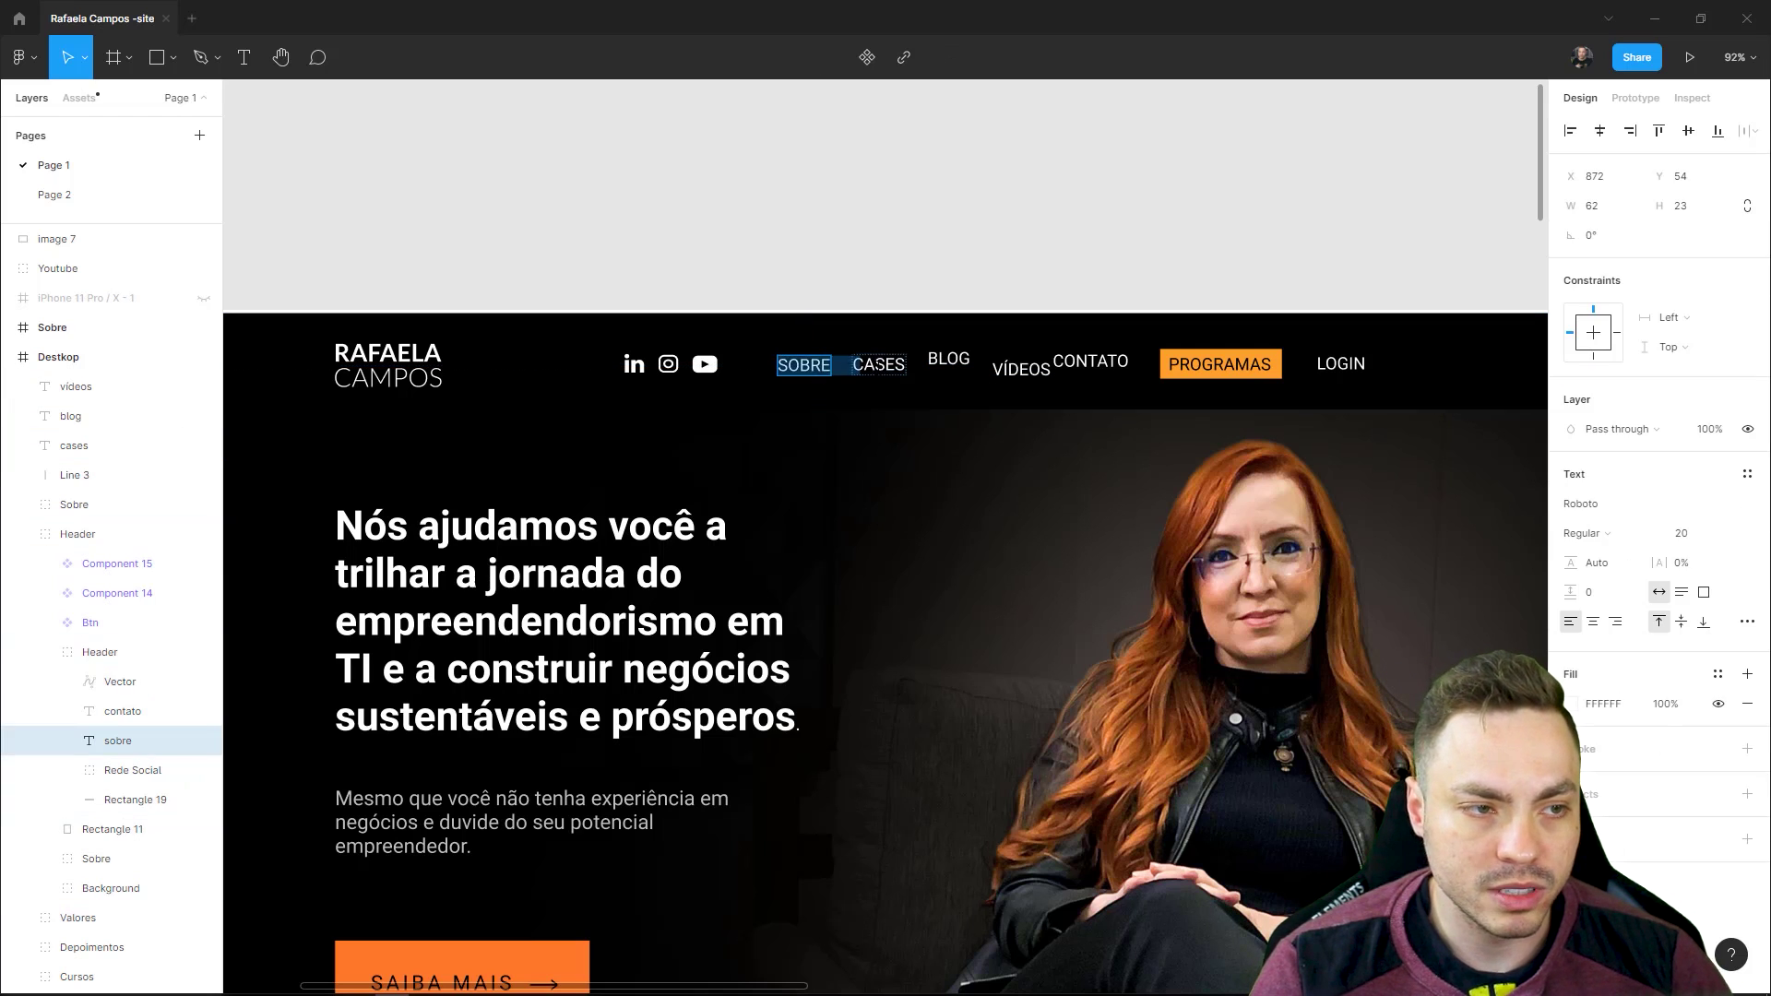
{"action": "left_click", "coordinate": [821, 366]}
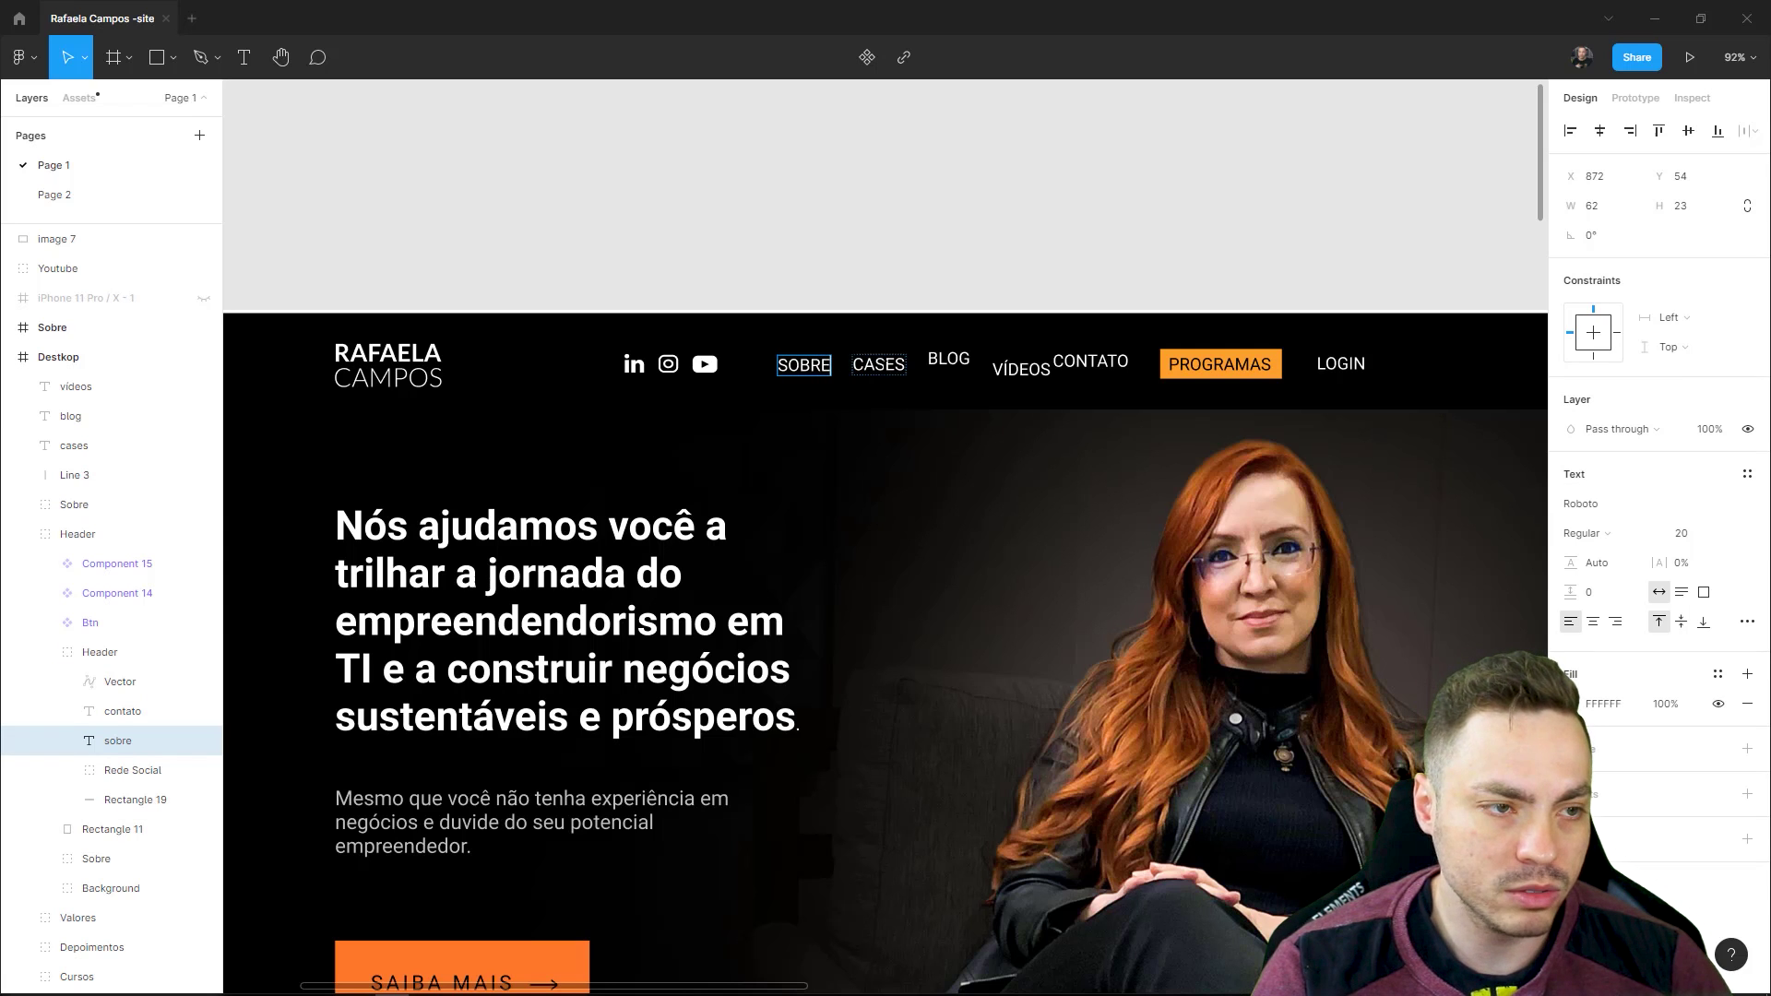
{"action": "key", "text": "Escape"}
{"action": "left_click", "coordinate": [877, 364], "text": "shift"}
{"action": "left_click", "coordinate": [948, 359], "text": "shift"}
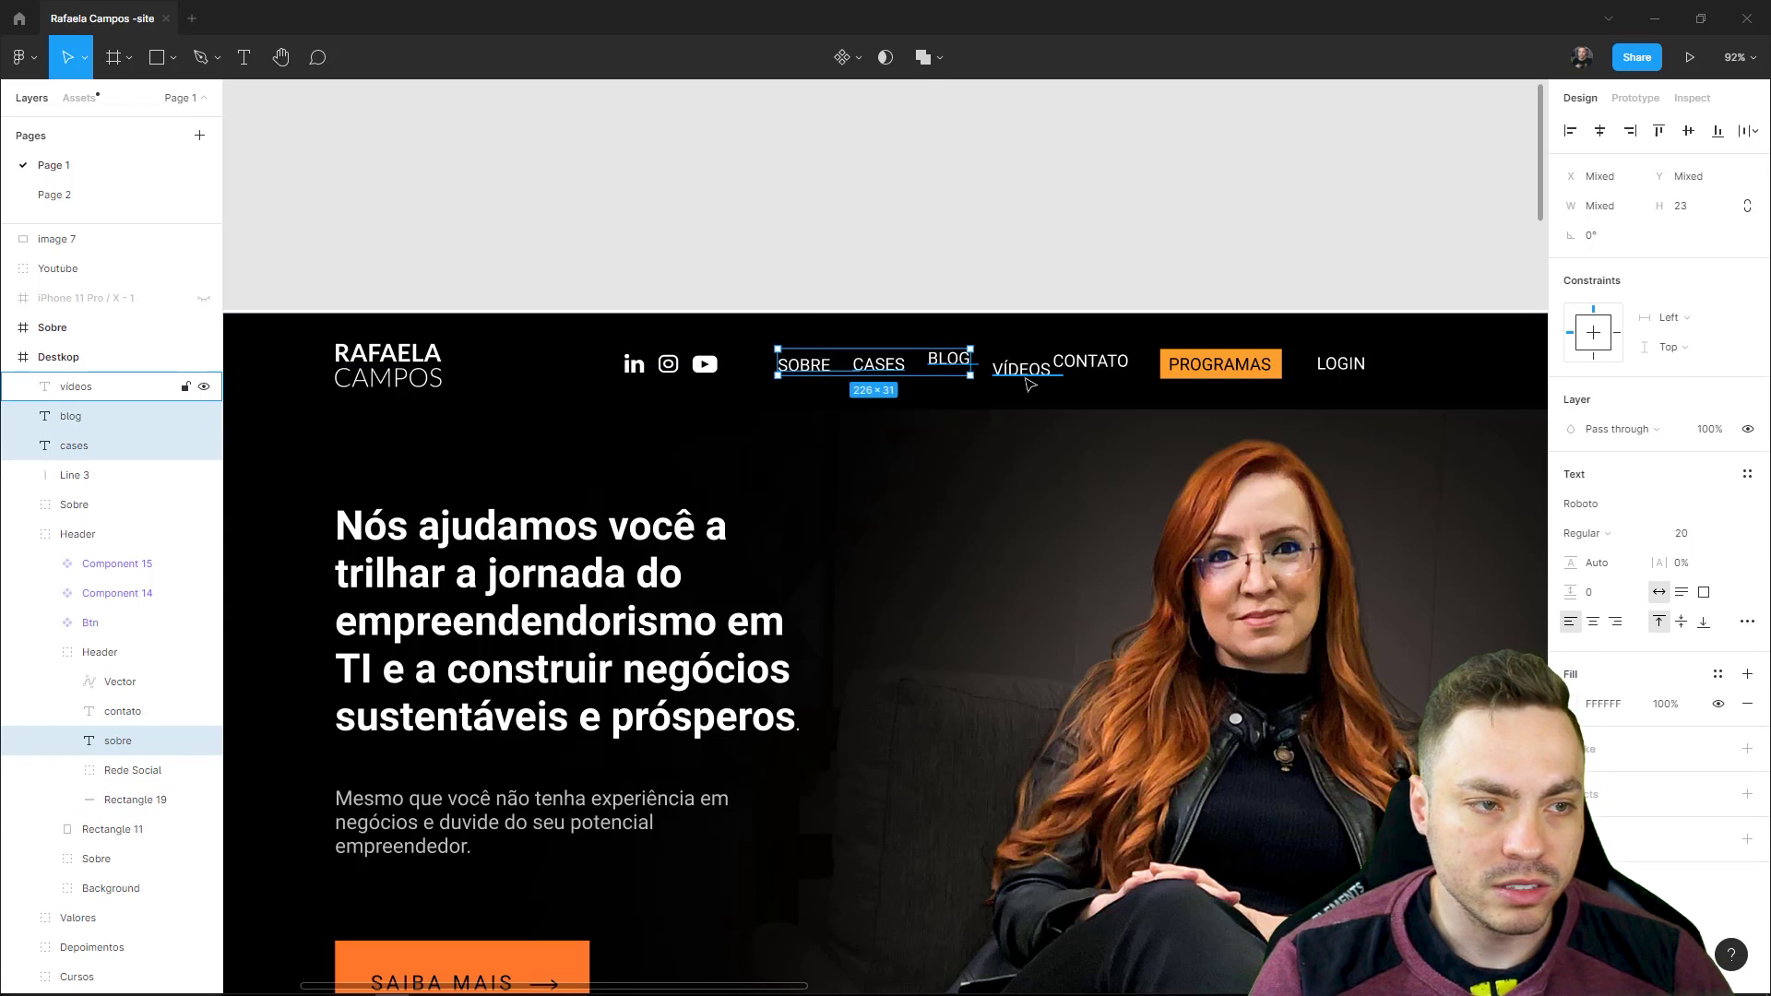
{"action": "left_click", "coordinate": [1024, 369], "text": "shift"}
{"action": "left_click", "coordinate": [1089, 364], "text": "shift"}
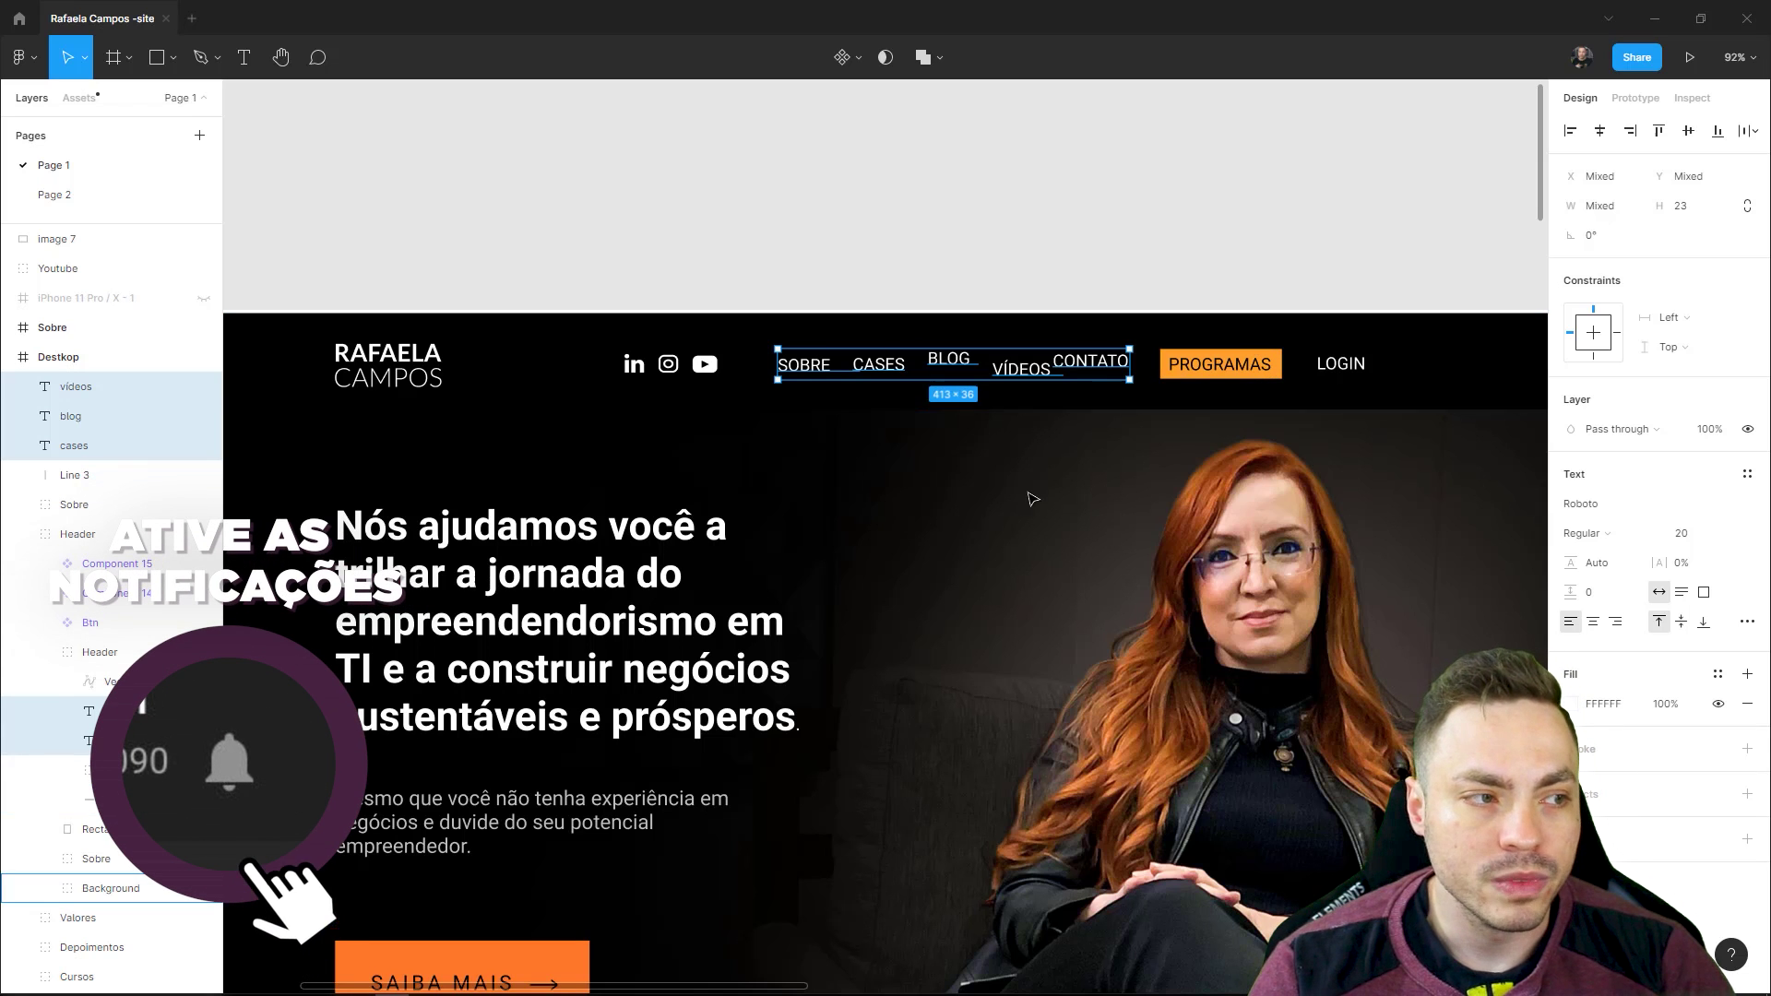
{"action": "left_click", "coordinate": [1206, 376]}
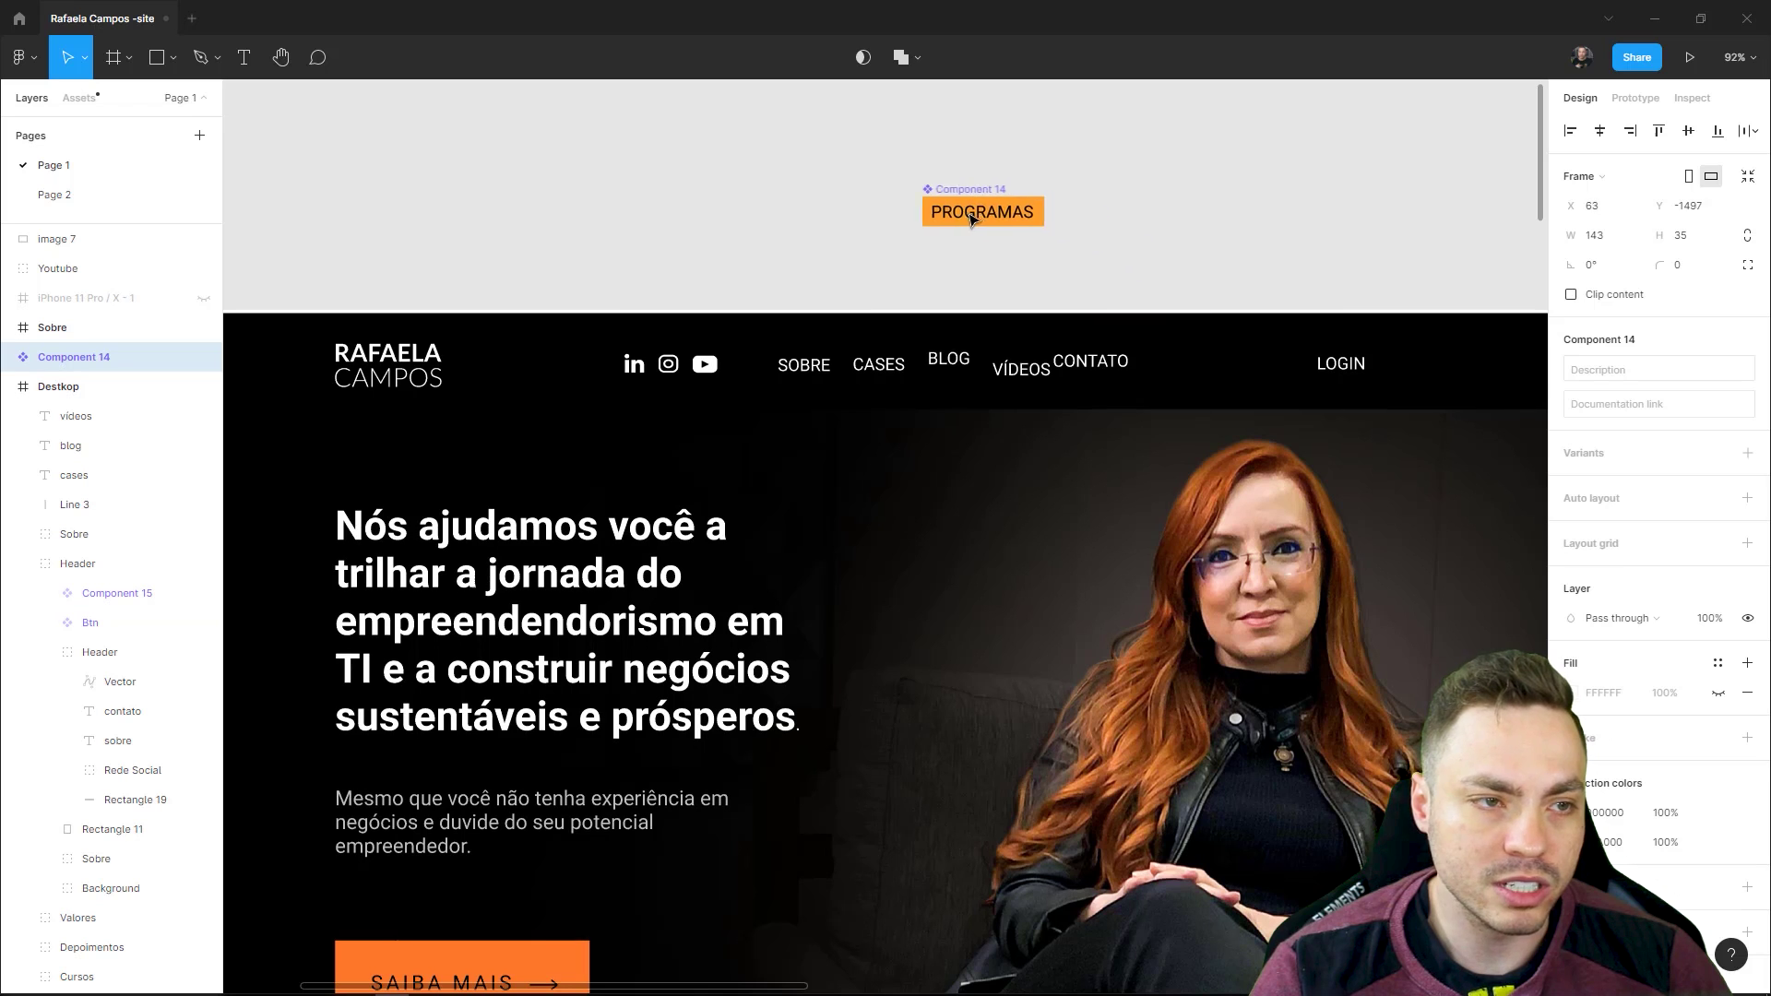
{"action": "left_click_drag", "start_coordinate": [1218, 372], "coordinate": [968, 217]}
{"action": "scroll", "coordinate": [967, 231], "scroll_direction": "up", "scroll_amount": 1}
{"action": "scroll", "coordinate": [1051, 251], "scroll_direction": "up", "scroll_amount": 5}
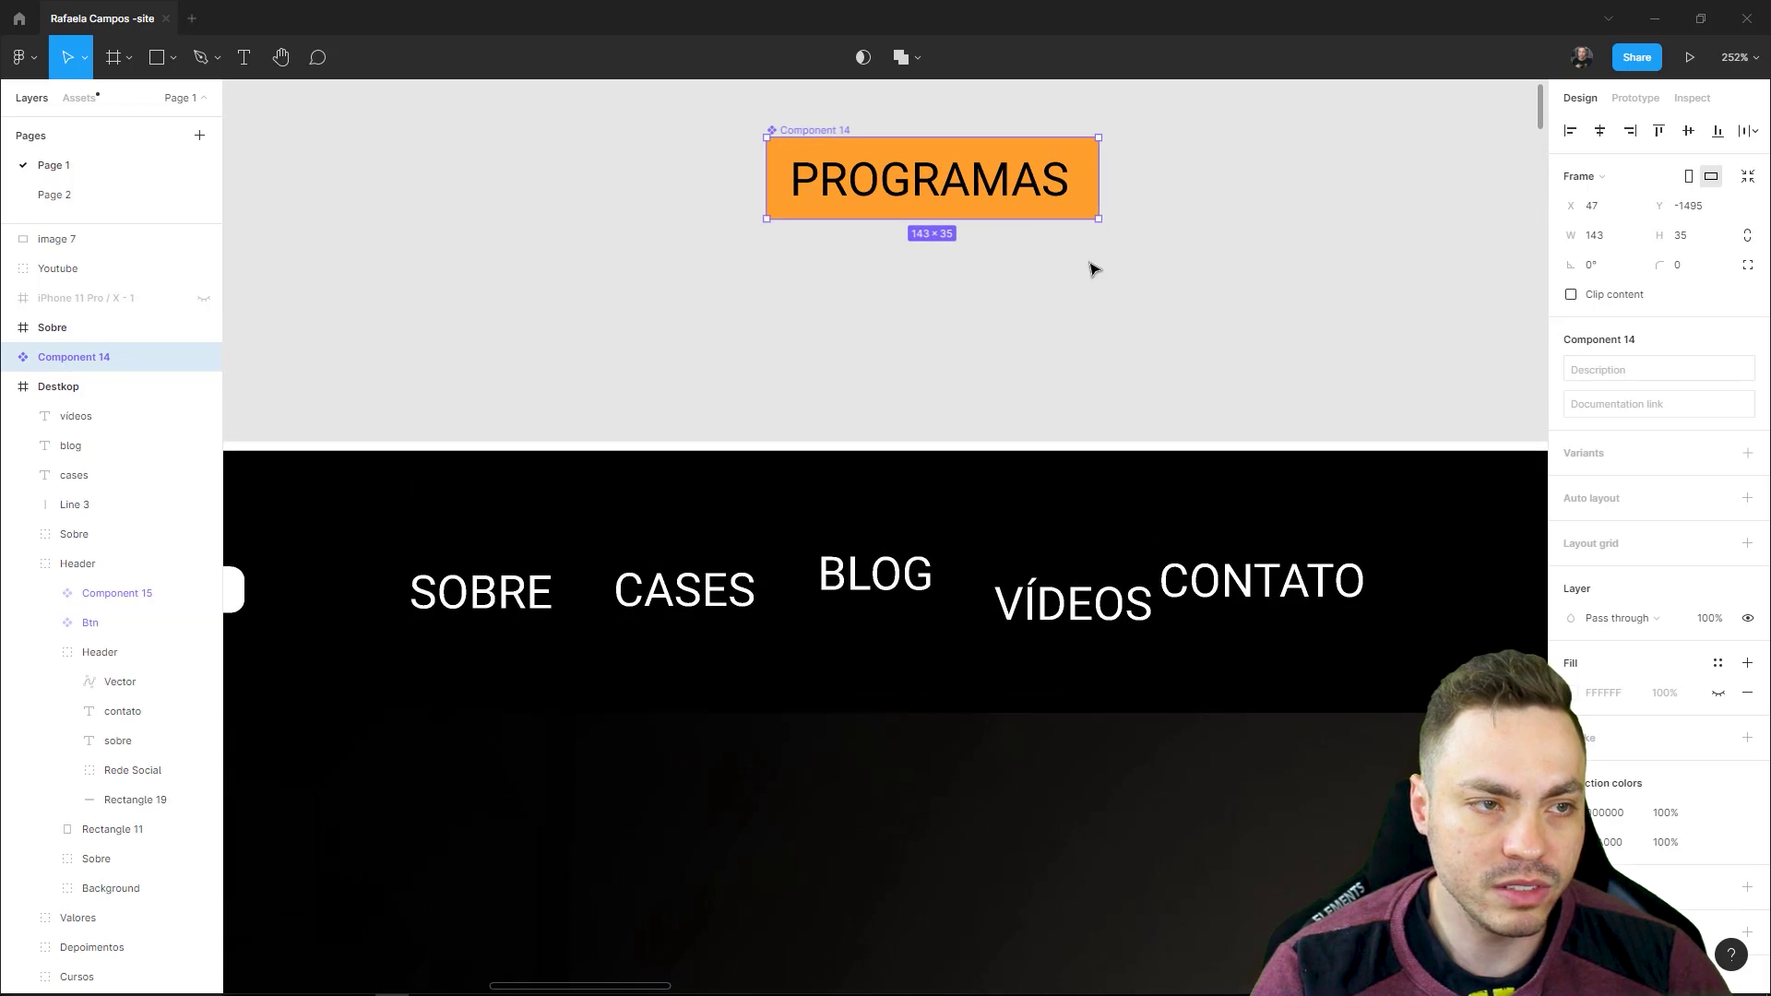
{"action": "scroll", "coordinate": [1024, 442], "scroll_direction": "up", "scroll_amount": 3}
{"action": "double_click", "coordinate": [916, 484]}
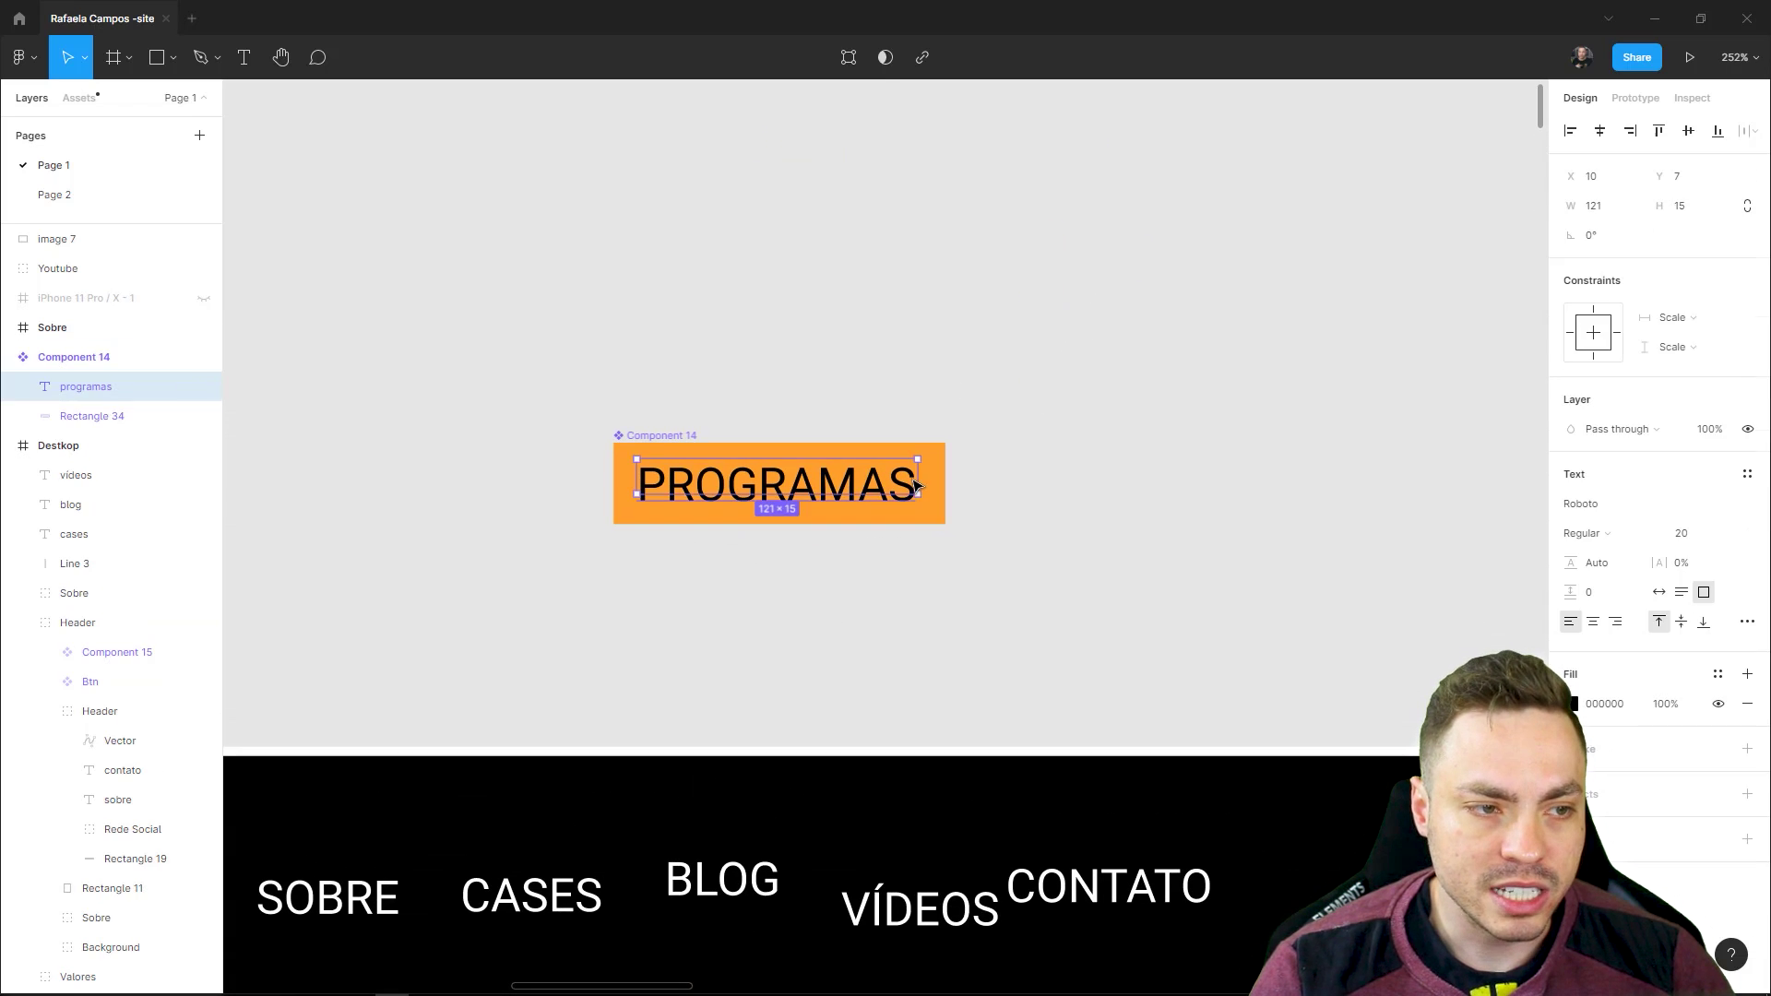
{"action": "double_click", "coordinate": [913, 489]}
{"action": "left_click", "coordinate": [913, 488]}
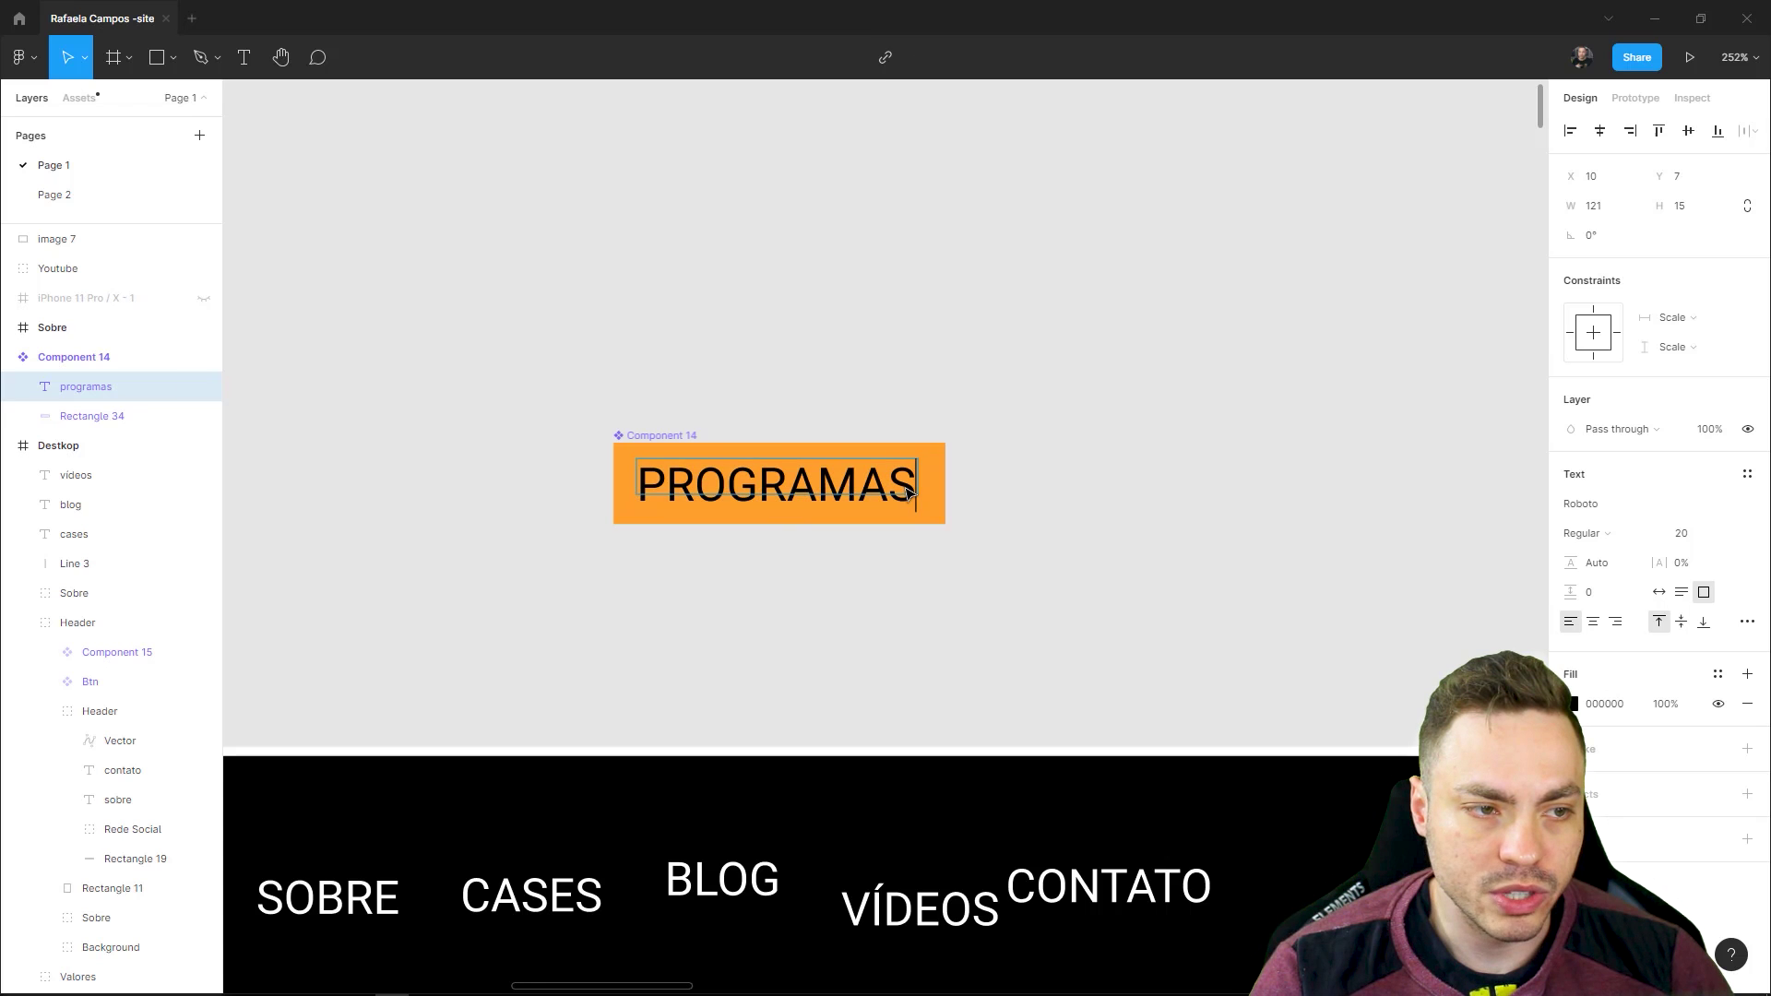
{"action": "type", "text": "aaaaaaaaaaaaaaaaaa"}
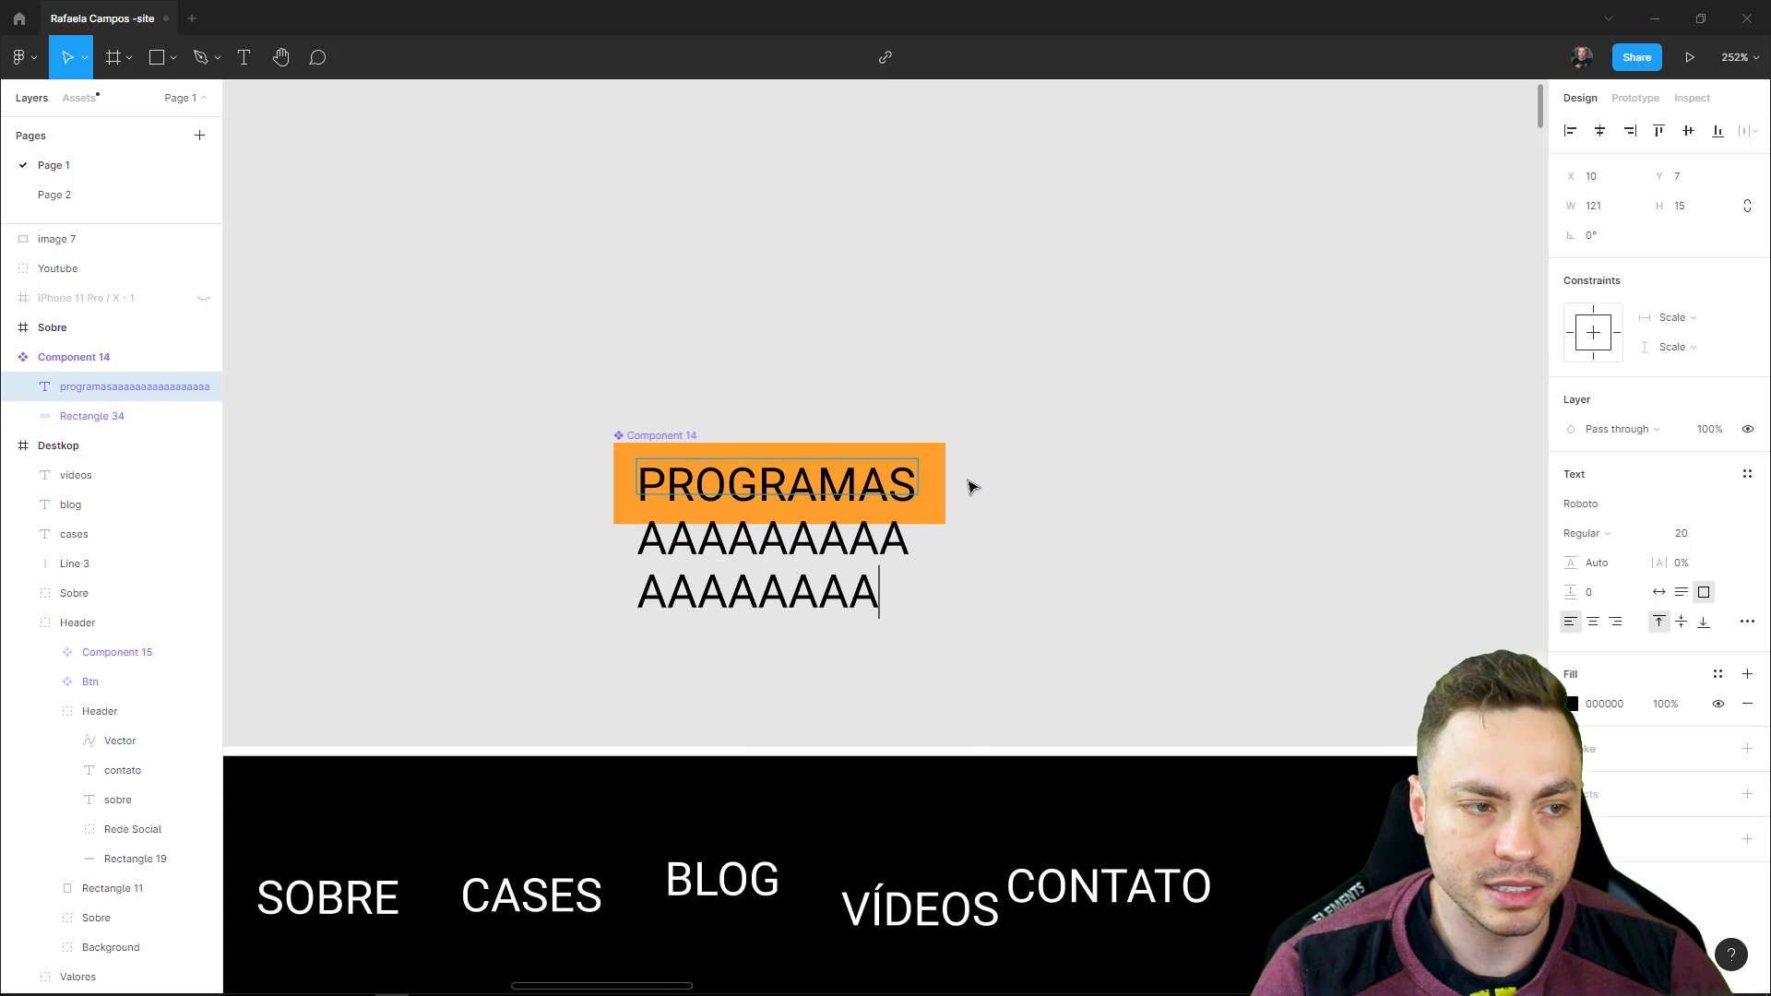
{"action": "type", "text": "aaaaa"}
{"action": "key", "text": "BackSpace"}
{"action": "key", "text": "BackSpace"}
{"action": "key", "text": "BackSpace"}
{"action": "key", "text": "BackSpace"}
{"action": "key", "text": "BackSpace"}
{"action": "key", "text": "BackSpace"}
{"action": "key", "text": "Escape"}
{"action": "key", "text": "Escape"}
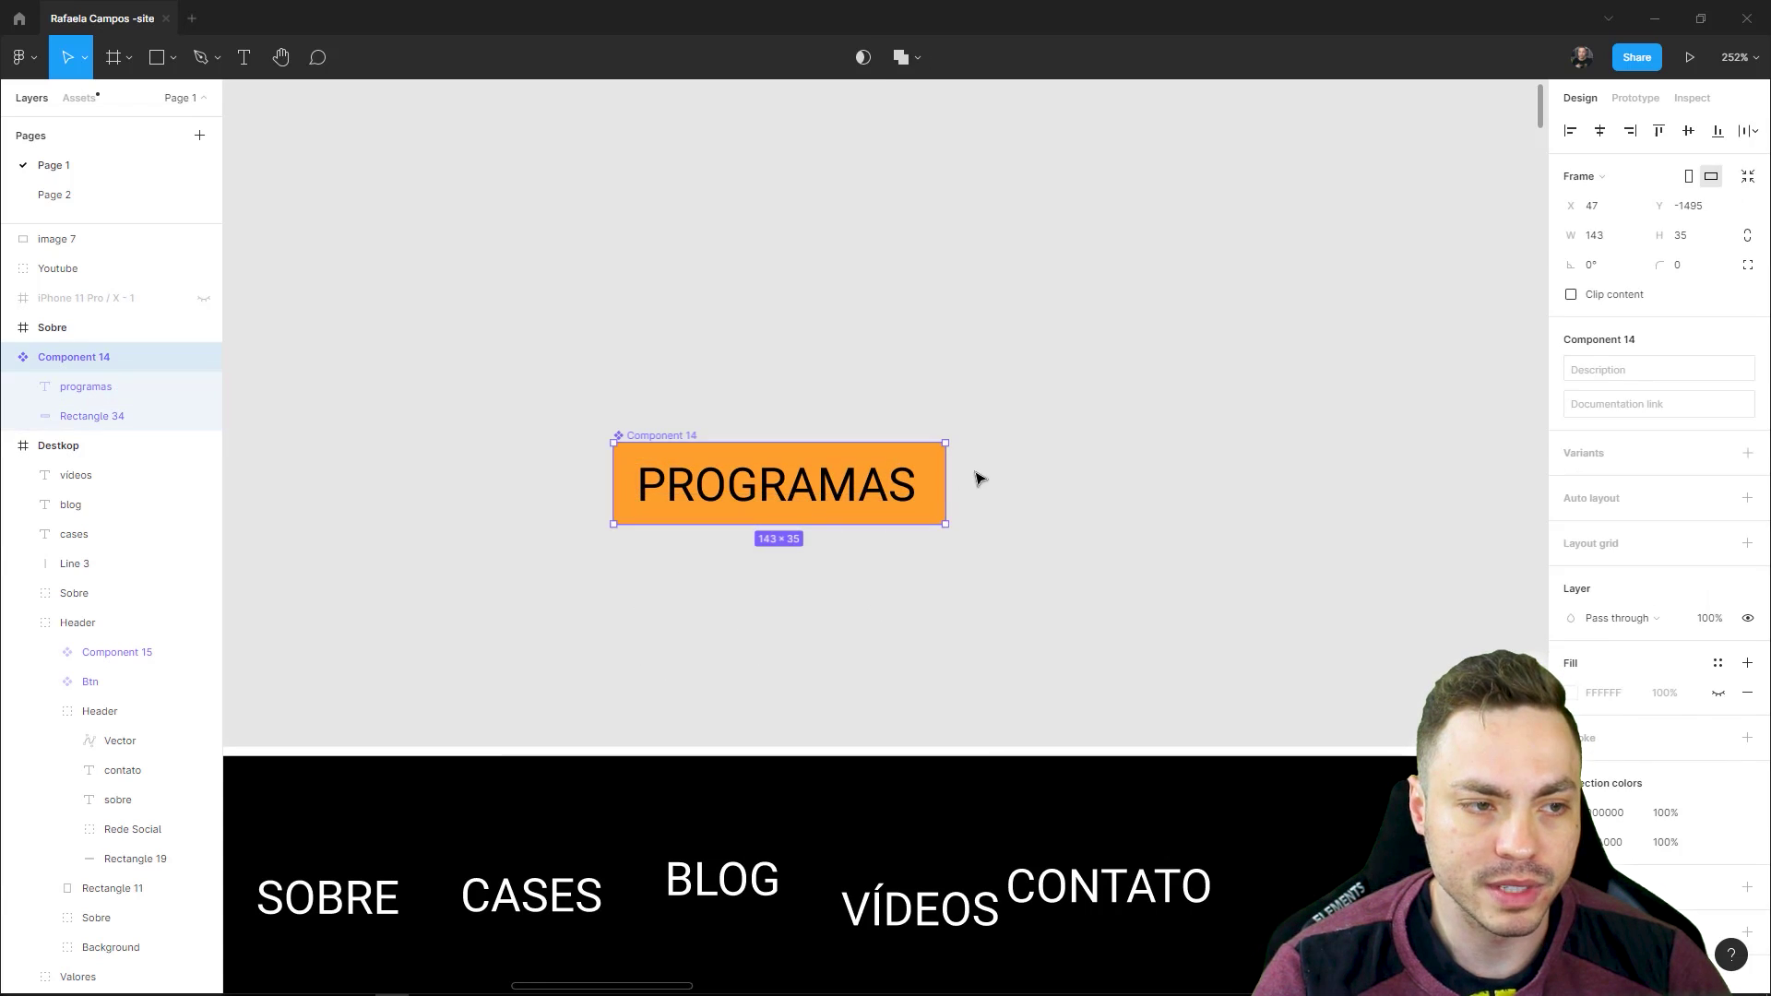
{"action": "key", "text": "Escape"}
{"action": "double_click", "coordinate": [856, 480]}
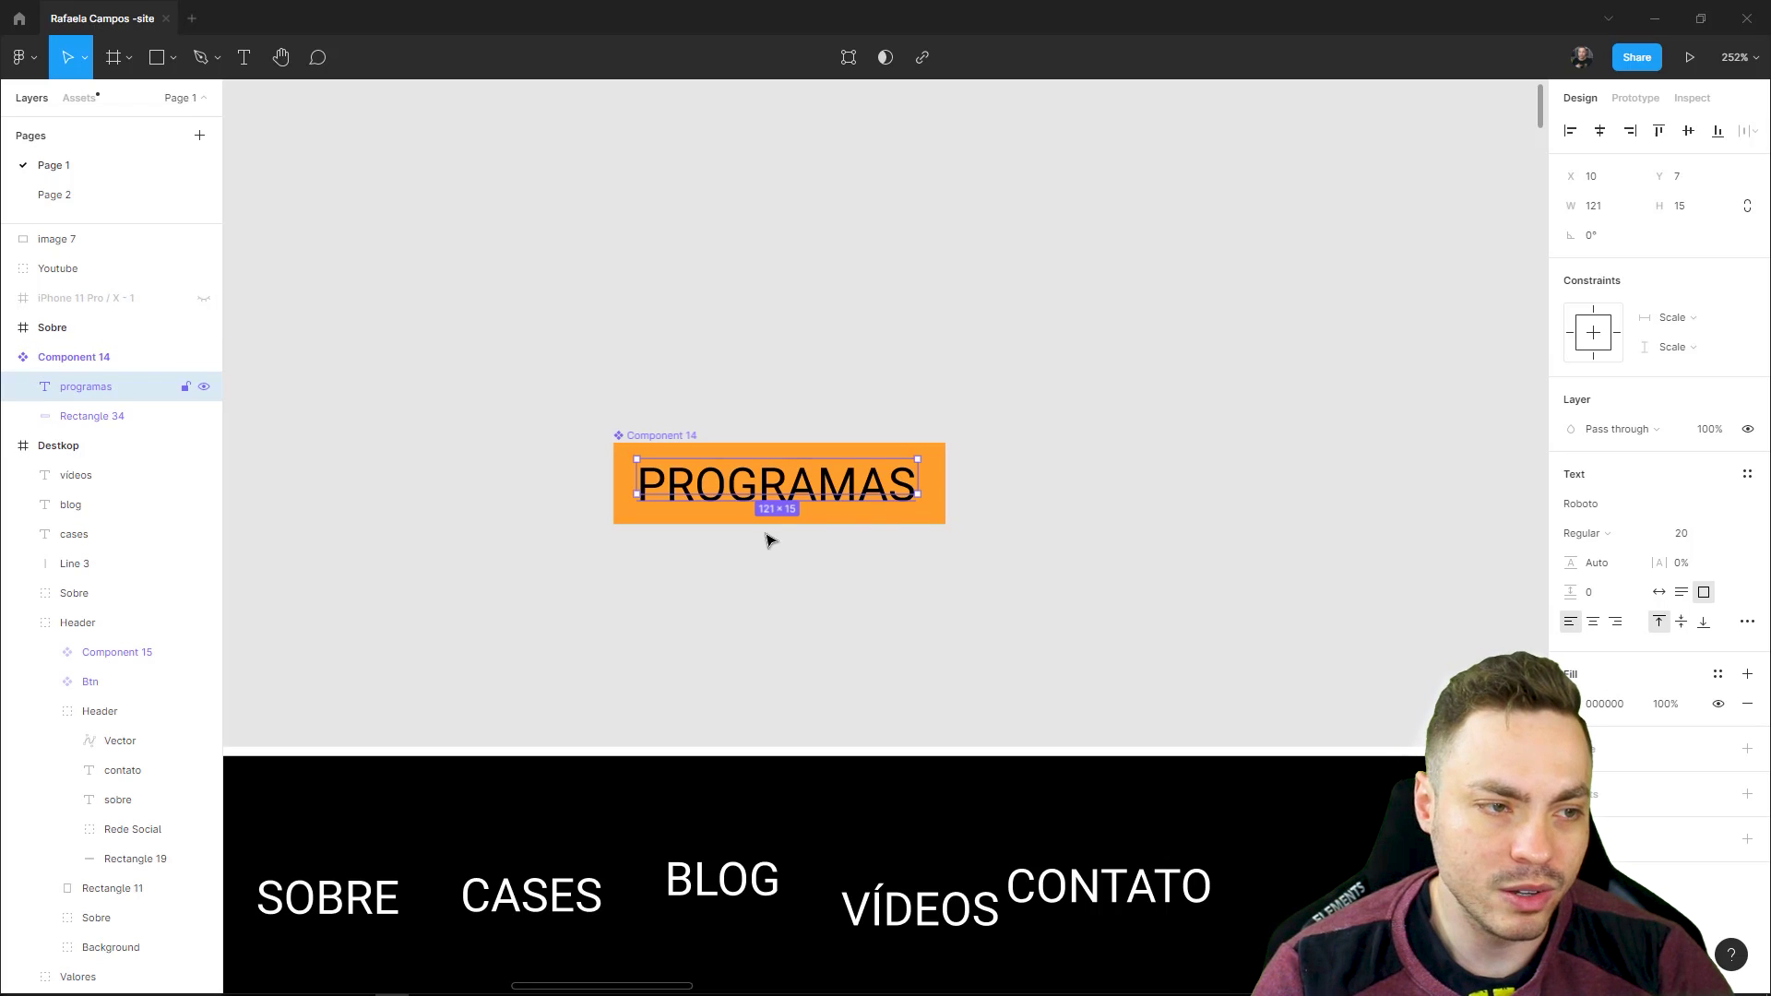
{"action": "left_click", "coordinate": [938, 493]}
{"action": "mouse_move", "coordinate": [947, 494]}
{"action": "left_mouse_down"}
{"action": "mouse_move", "coordinate": [1141, 527]}
{"action": "mouse_move", "coordinate": [1027, 524]}
{"action": "left_mouse_up"}
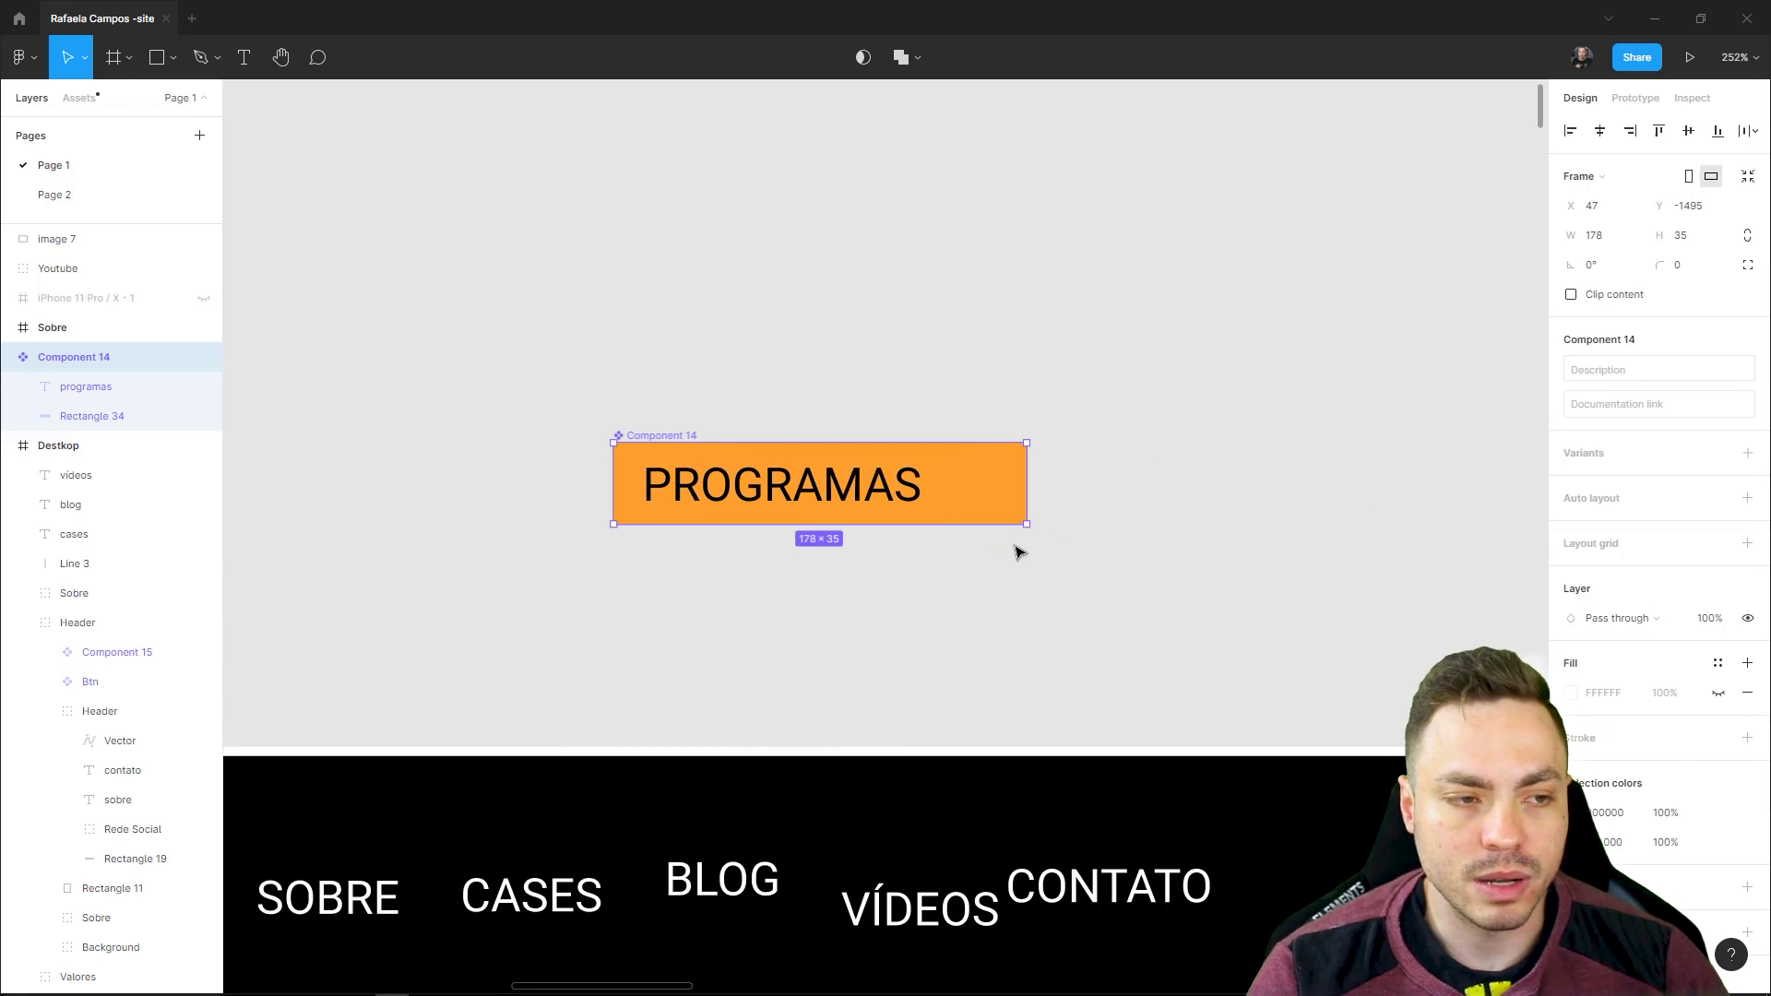
{"action": "key", "text": "ctrl+z"}
{"action": "key", "text": "ctrl+z"}
{"action": "left_click", "coordinate": [941, 557]}
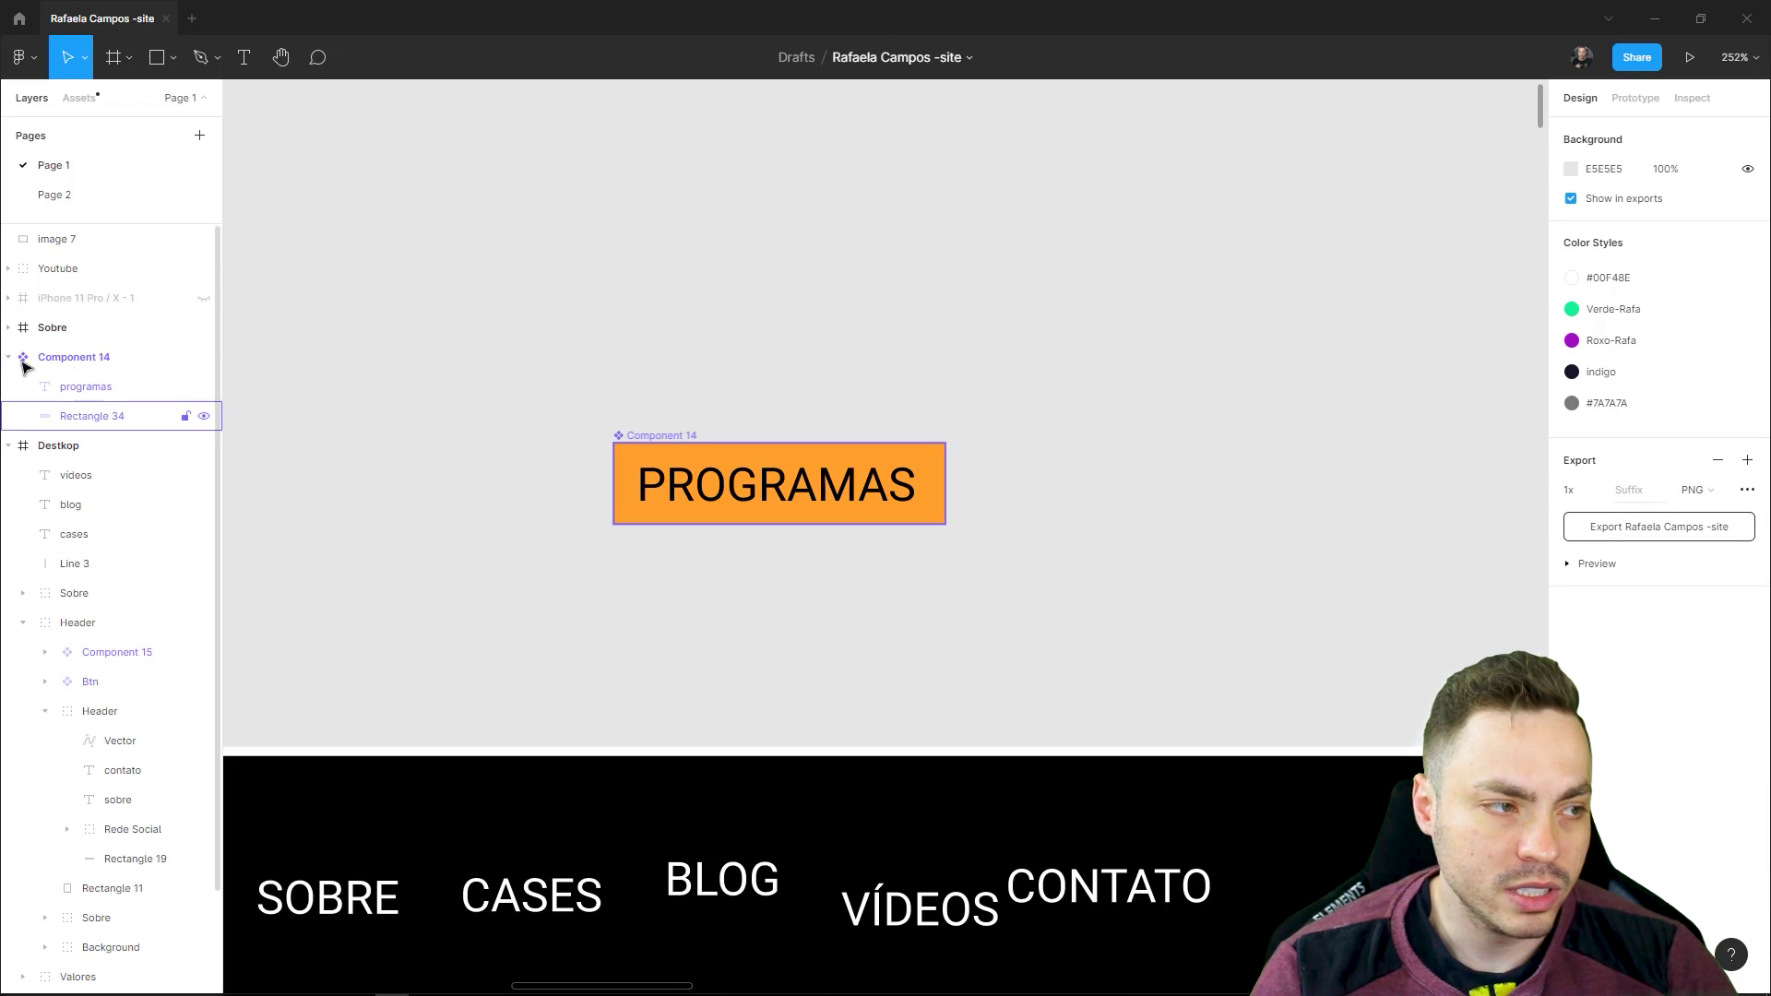
- Move the text and Rectangle 34 out of Component 14, then delete the empty component
{"action": "right_click", "coordinate": [87, 357]}
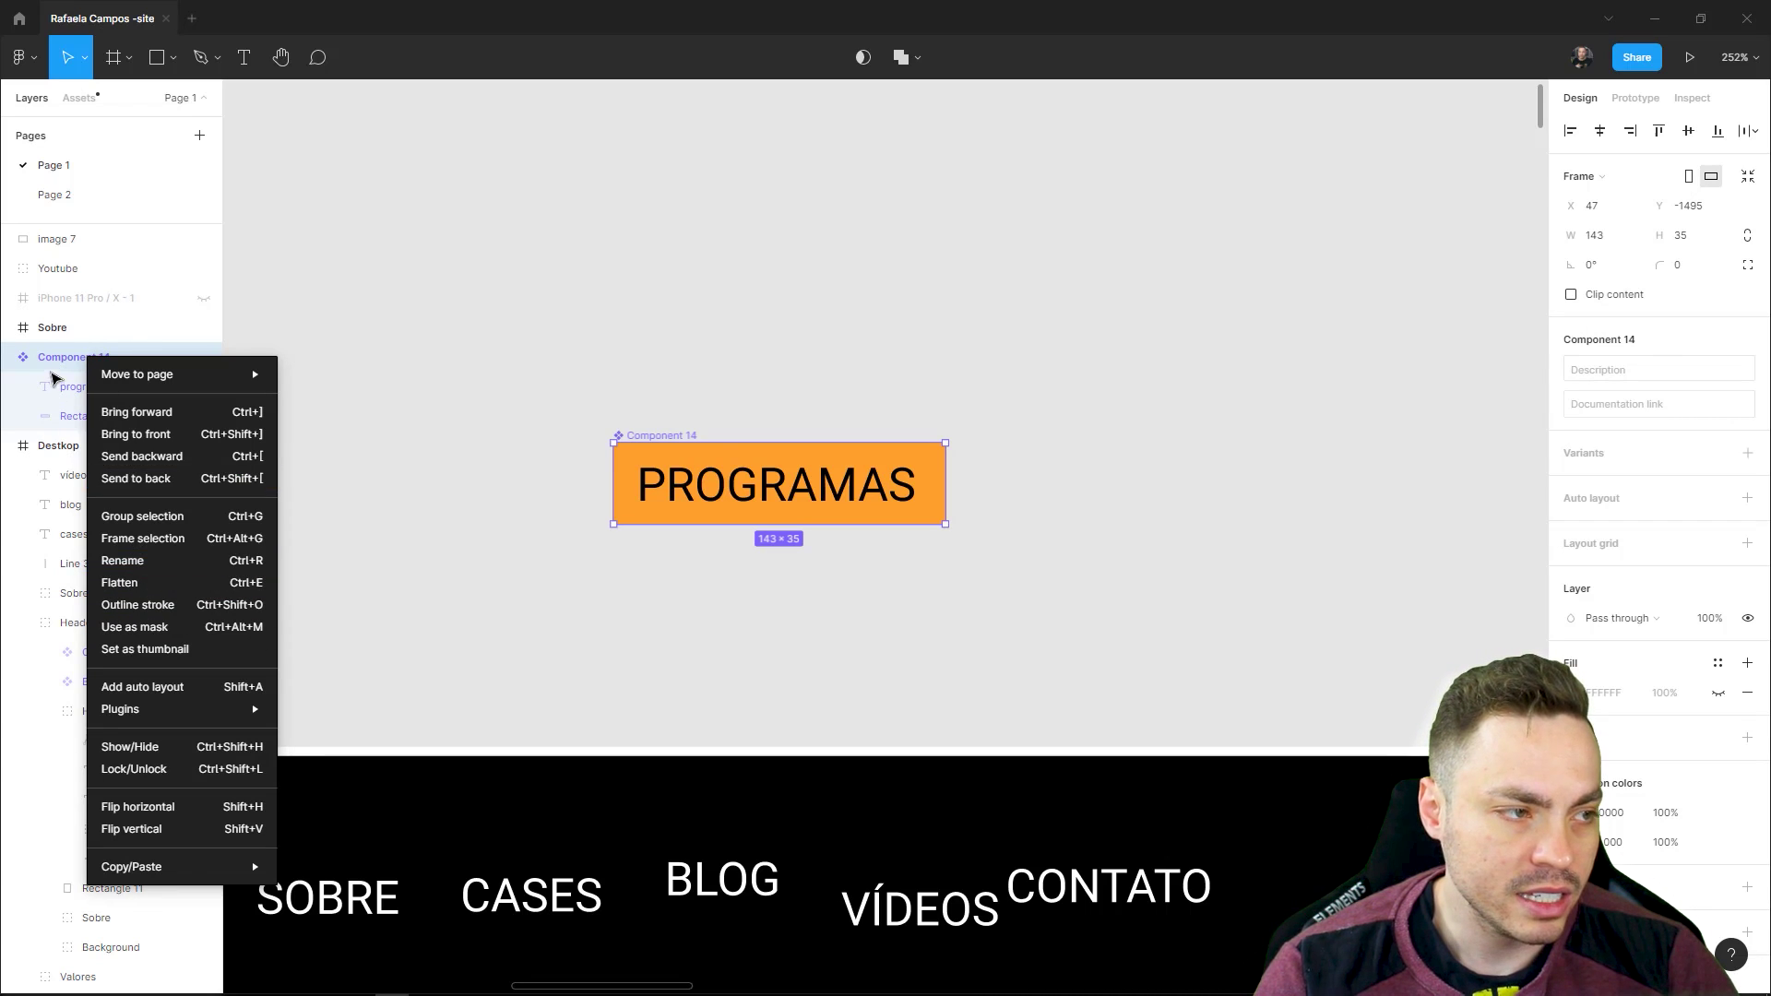
{"action": "left_click", "coordinate": [92, 388]}
{"action": "left_click", "coordinate": [93, 416], "text": "shift"}
{"action": "left_click_drag", "start_coordinate": [102, 390], "coordinate": [99, 343]}
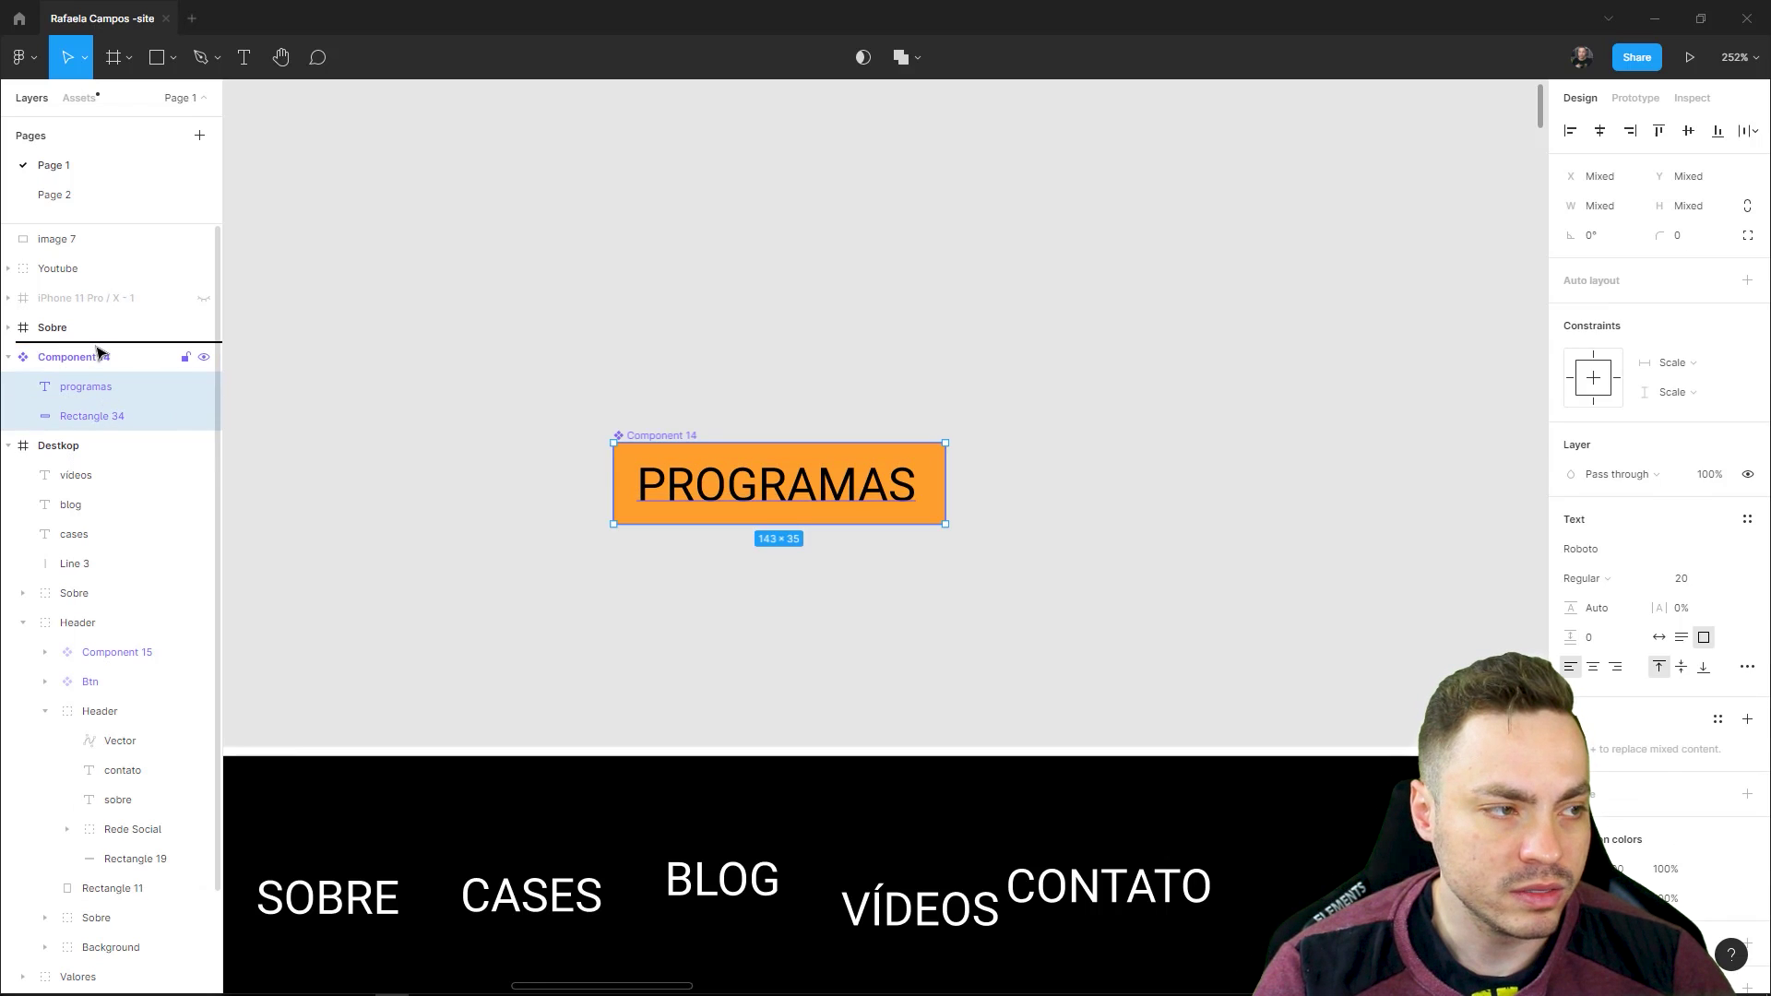
{"action": "left_click", "coordinate": [534, 383]}
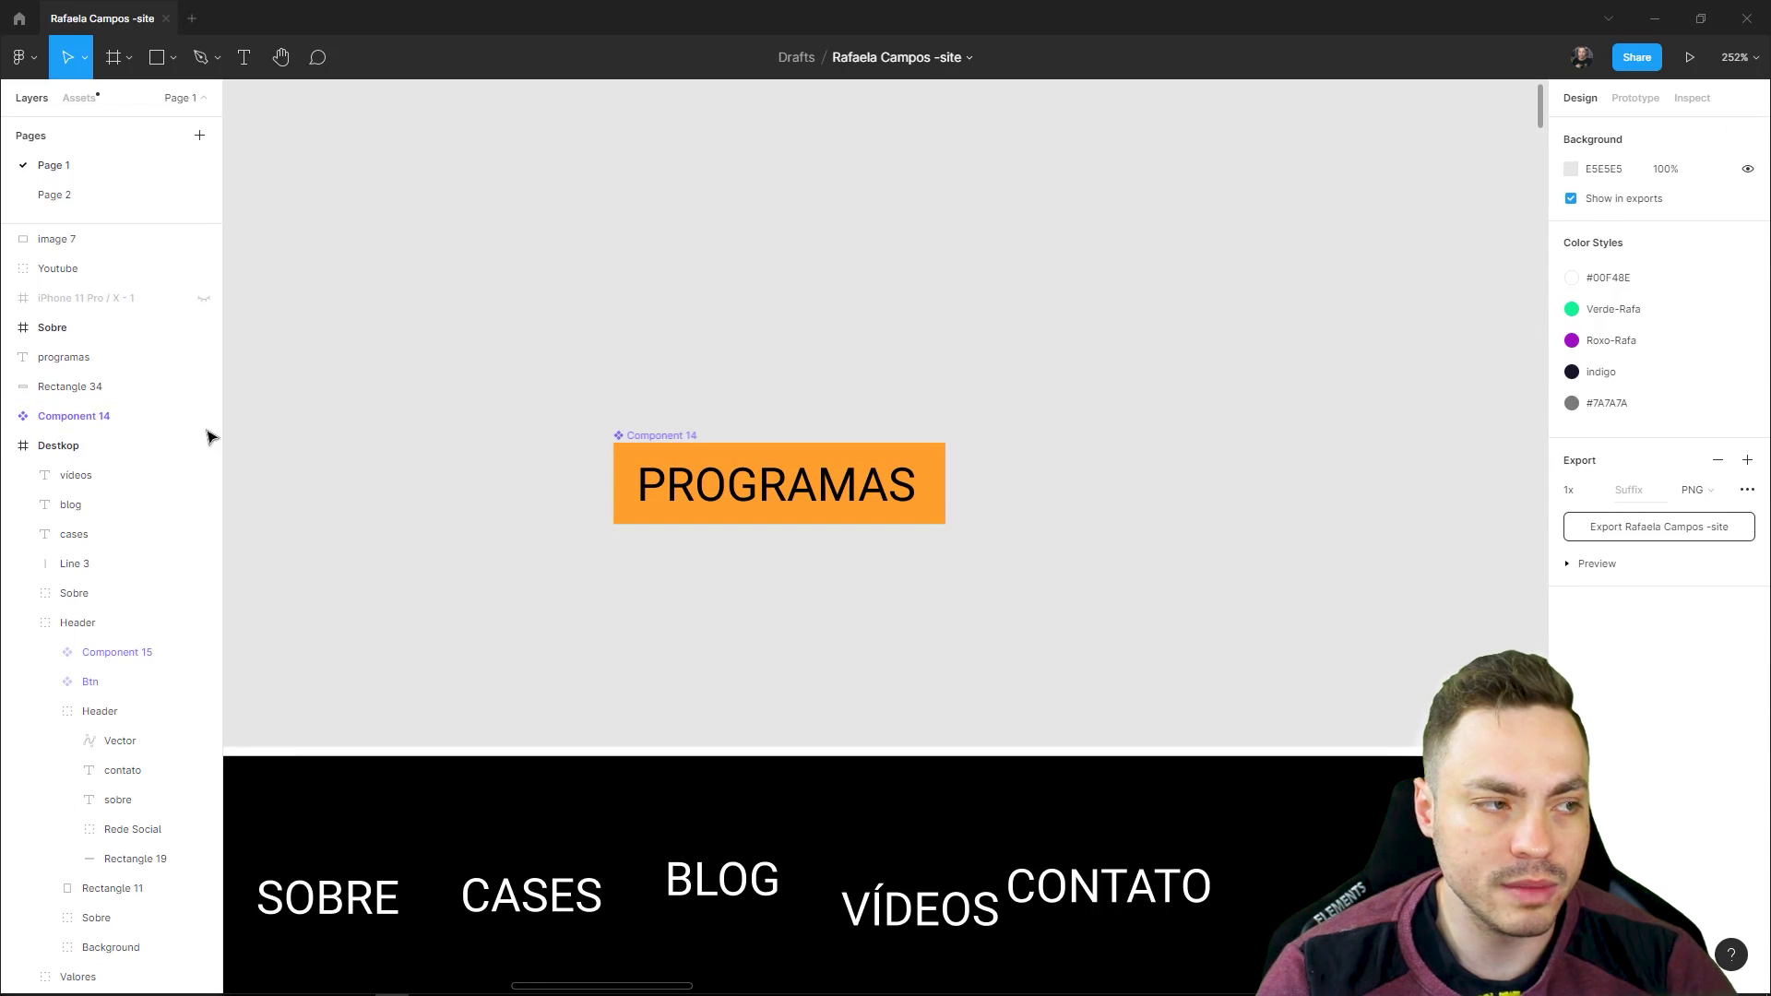
{"action": "left_click", "coordinate": [81, 415]}
{"action": "key", "text": "Delete"}
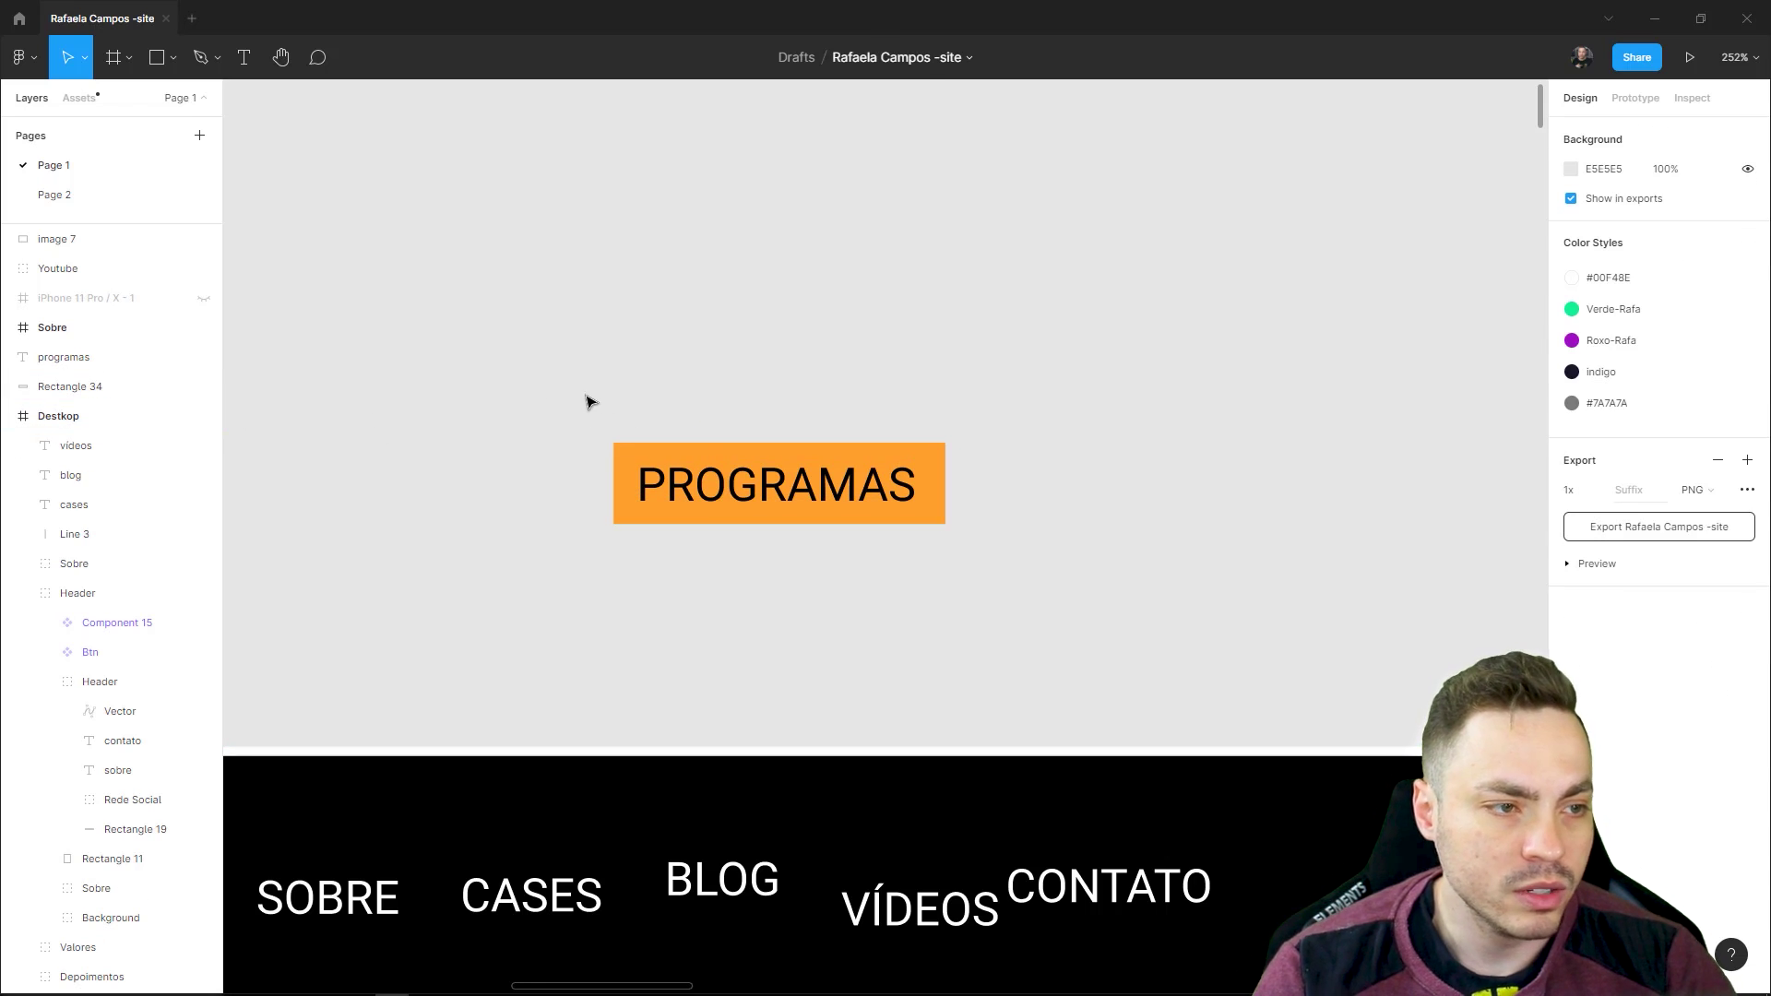
- Marquee-select both the PROGRAMAS text and the orange rectangle
{"action": "left_click", "coordinate": [657, 456]}
{"action": "left_click", "coordinate": [674, 490]}
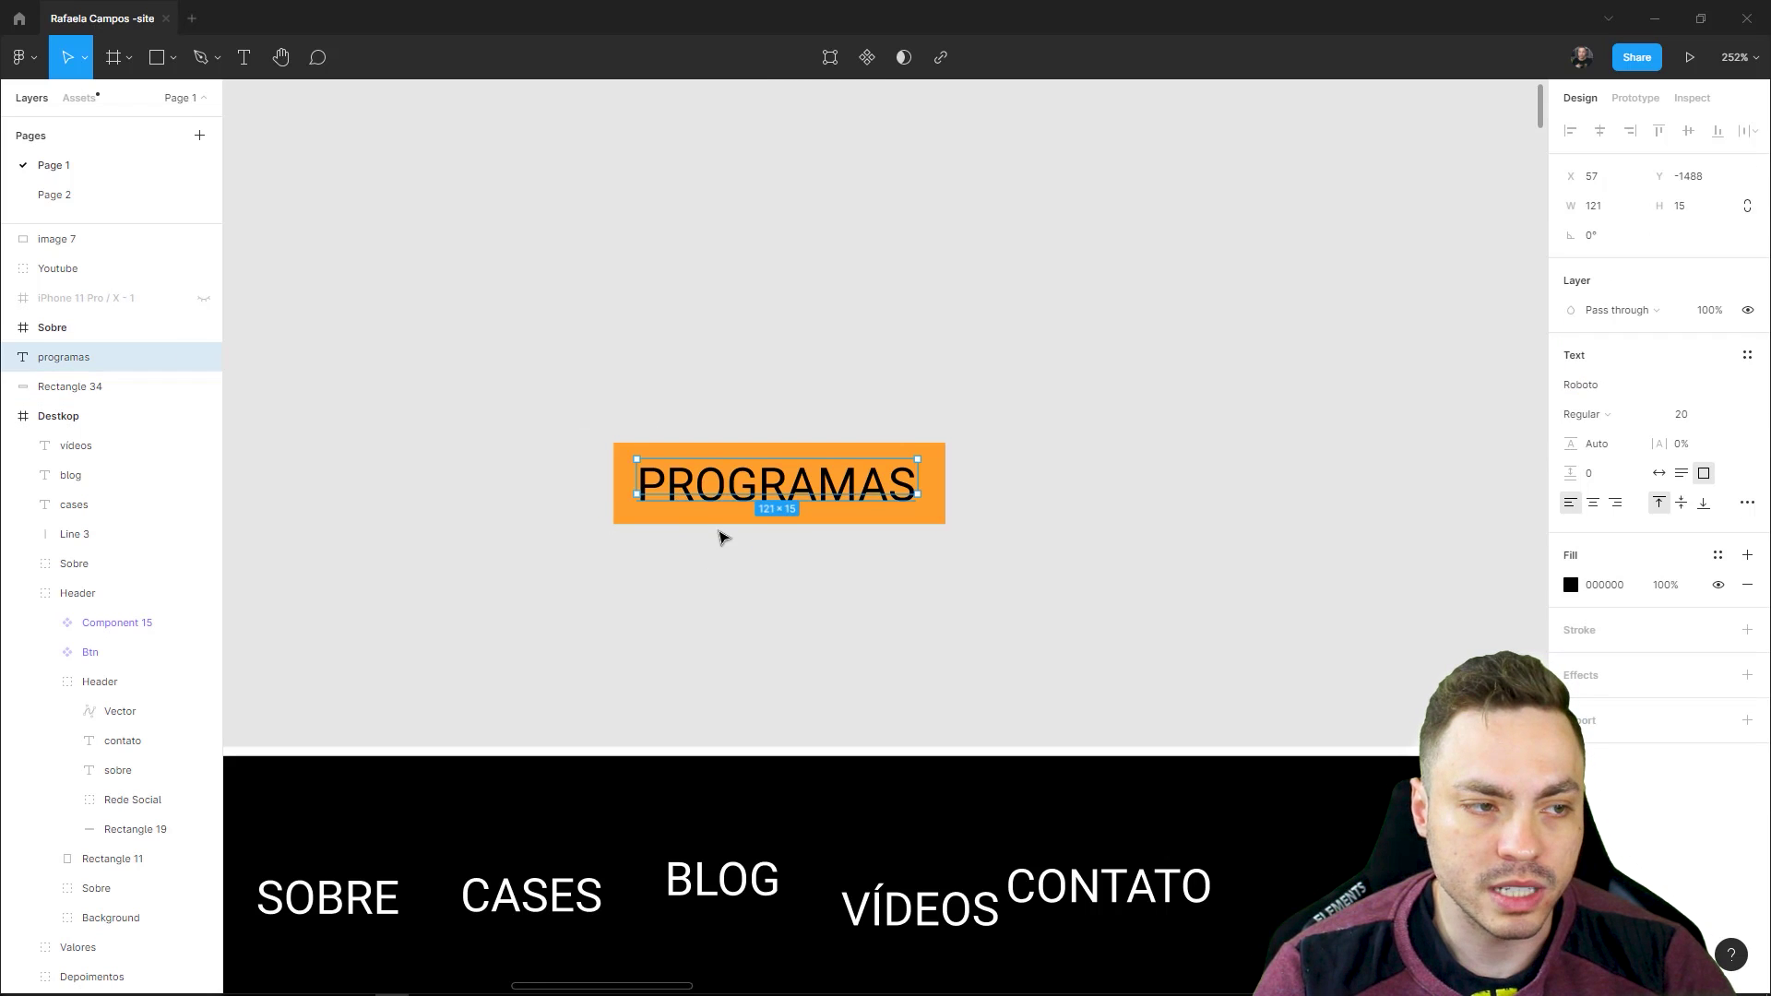
{"action": "left_click", "coordinate": [723, 523]}
{"action": "left_click", "coordinate": [592, 411]}
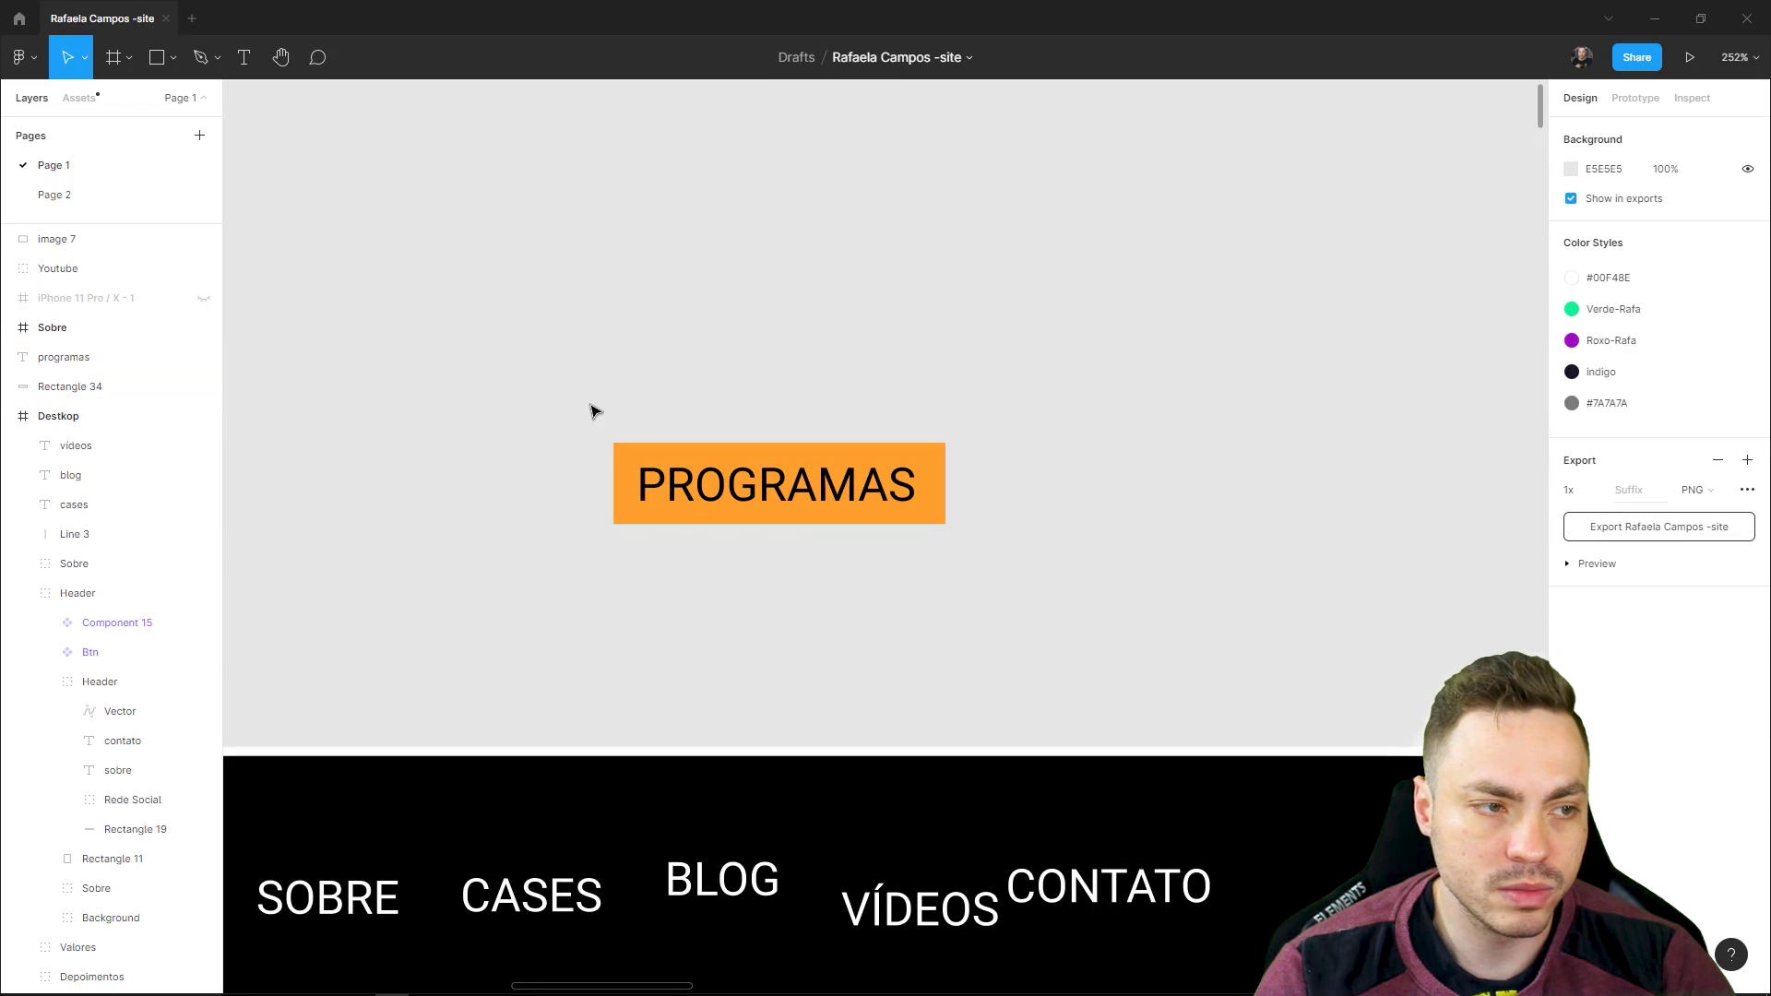
{"action": "left_click_drag", "start_coordinate": [613, 413], "coordinate": [995, 583]}
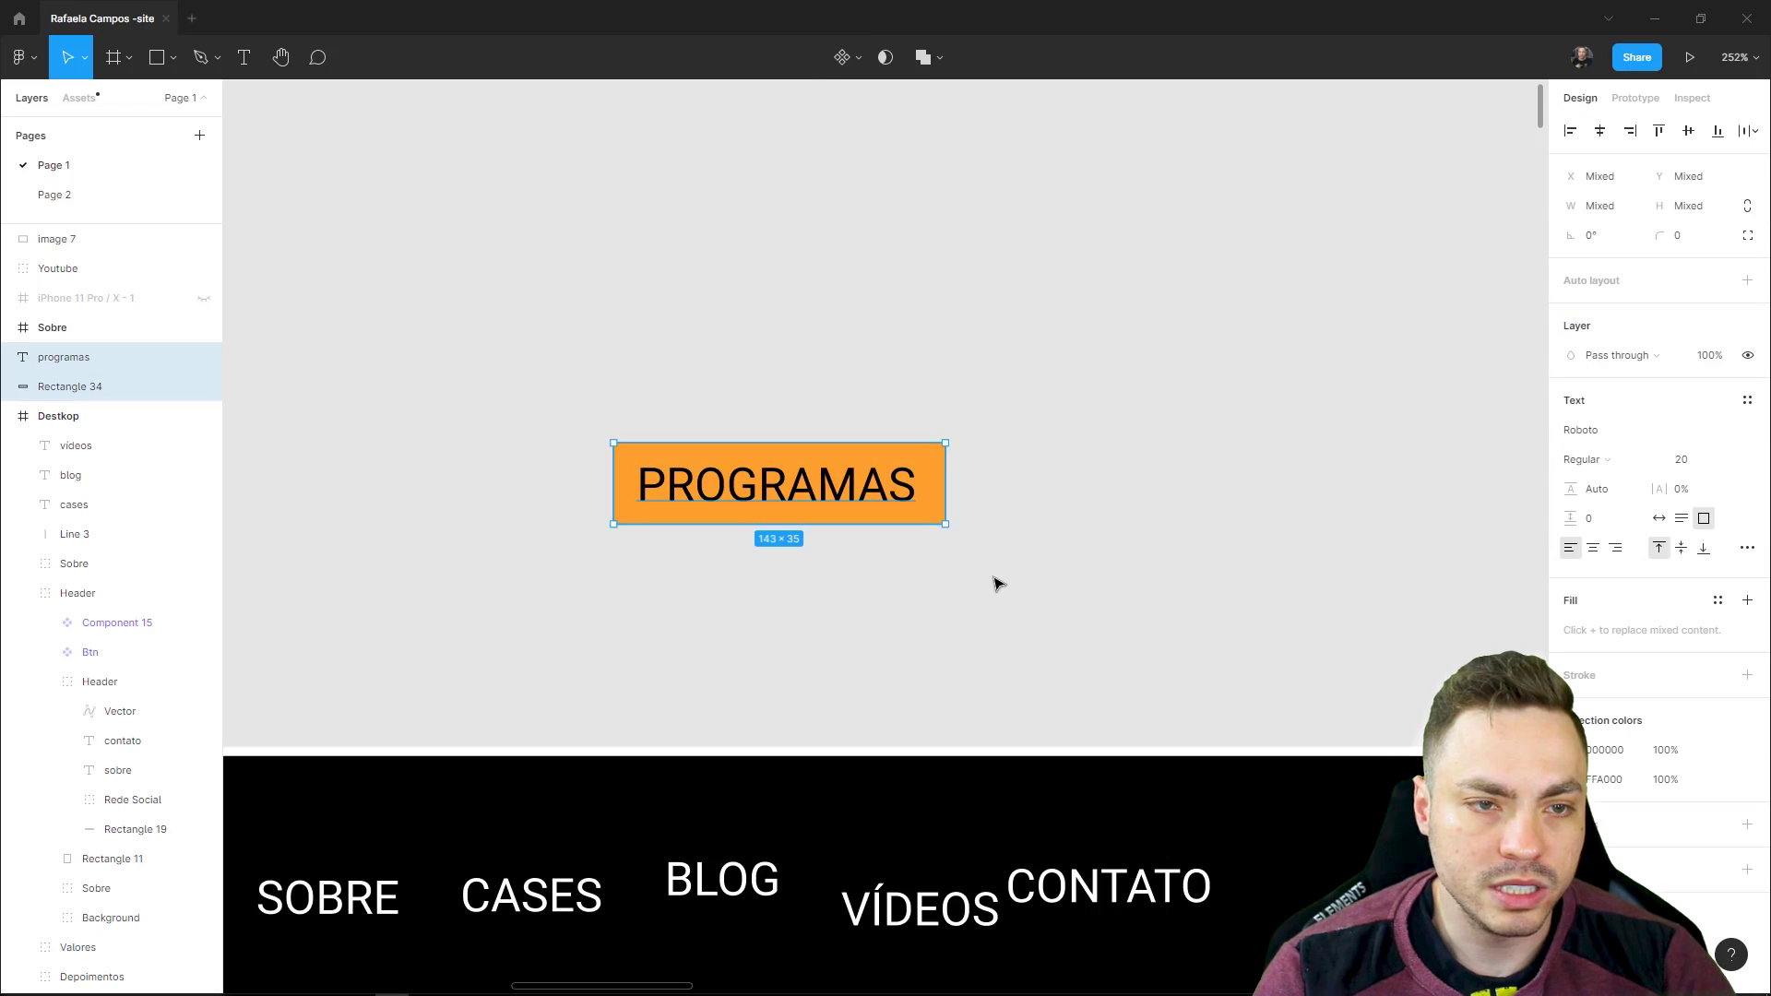
- Wrap the PROGRAMAS text and orange rectangle in a horizontal auto layout with 10 spacing
{"action": "right_click", "coordinate": [927, 501]}
{"action": "left_click", "coordinate": [870, 480]}
{"action": "right_click", "coordinate": [867, 481]}
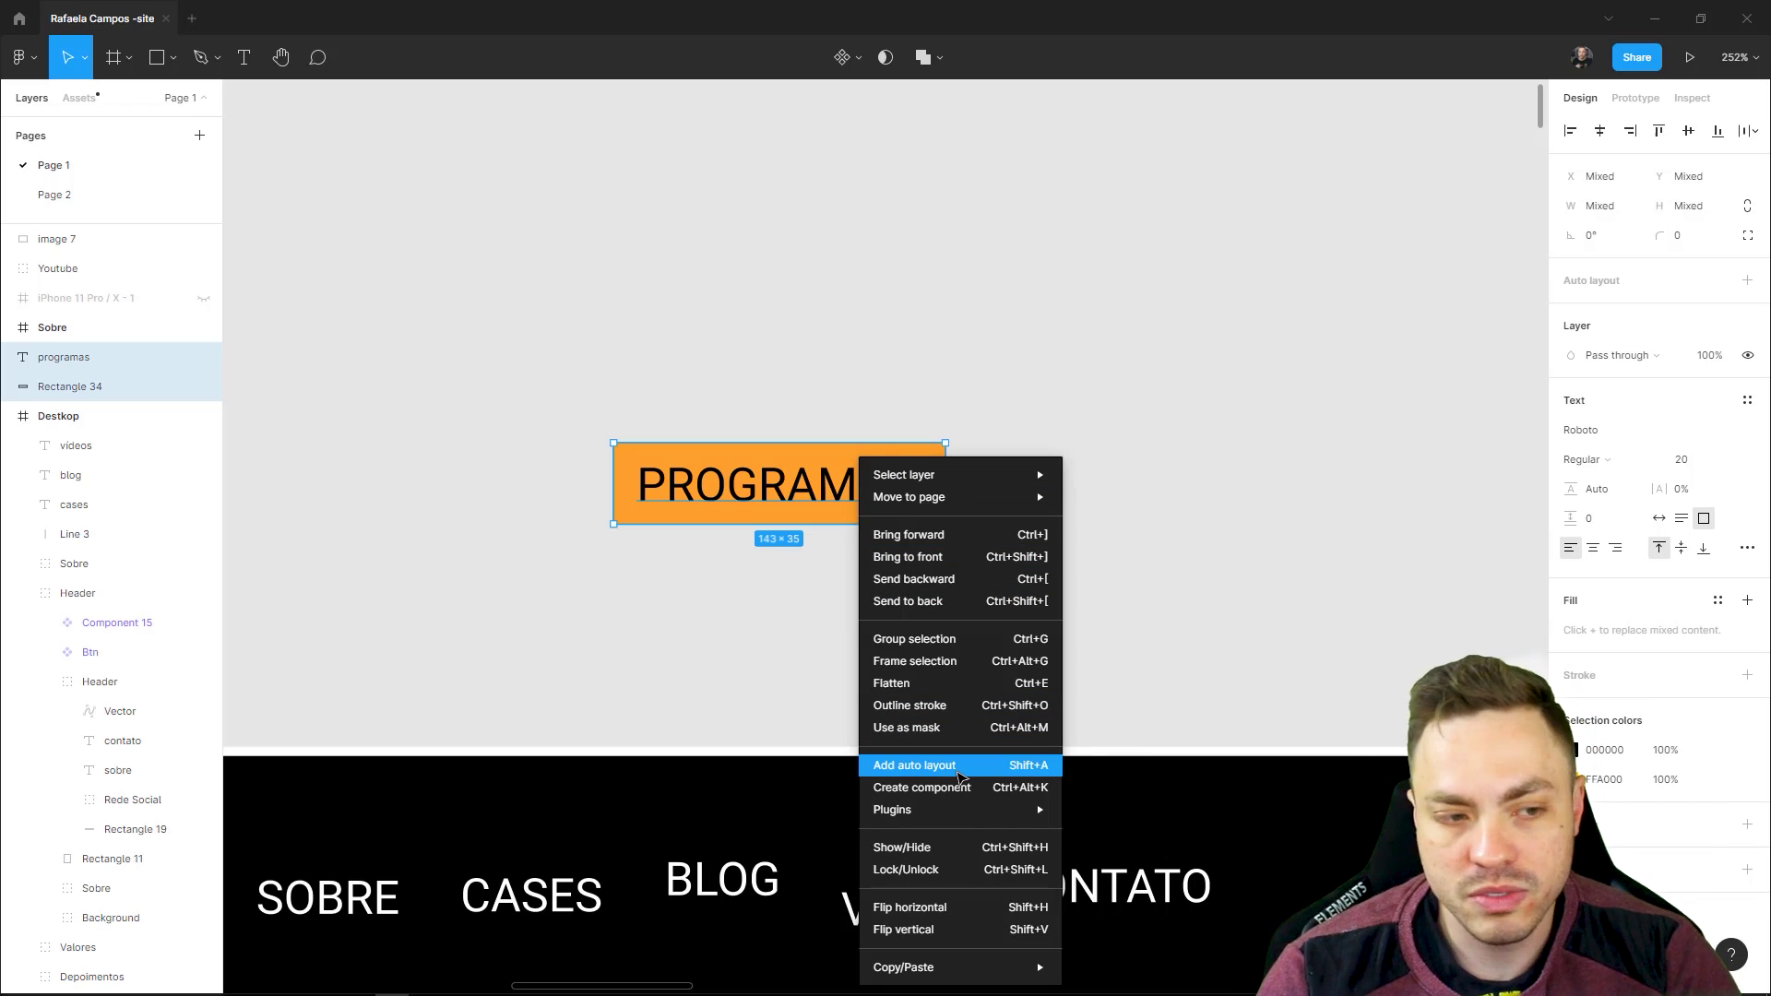
{"action": "left_click", "coordinate": [959, 778]}
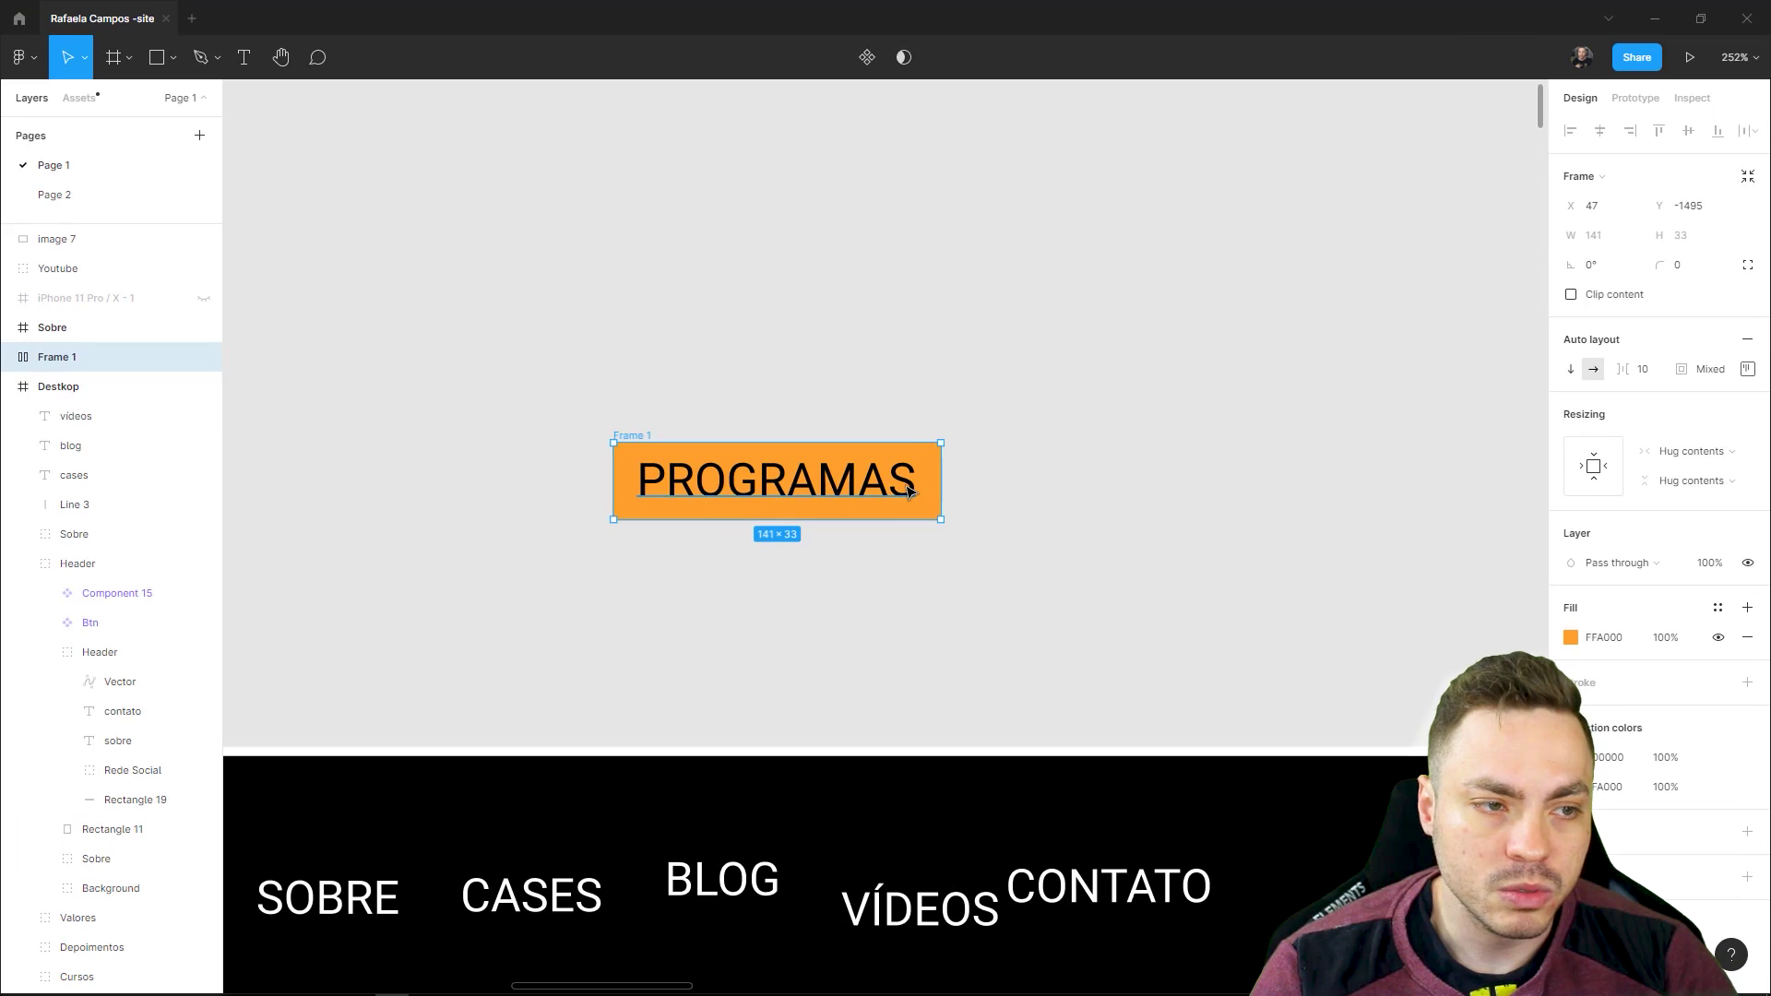
- Type and delete test letters in the PROGRAMAS label to watch the frame resize
{"action": "double_click", "coordinate": [908, 491]}
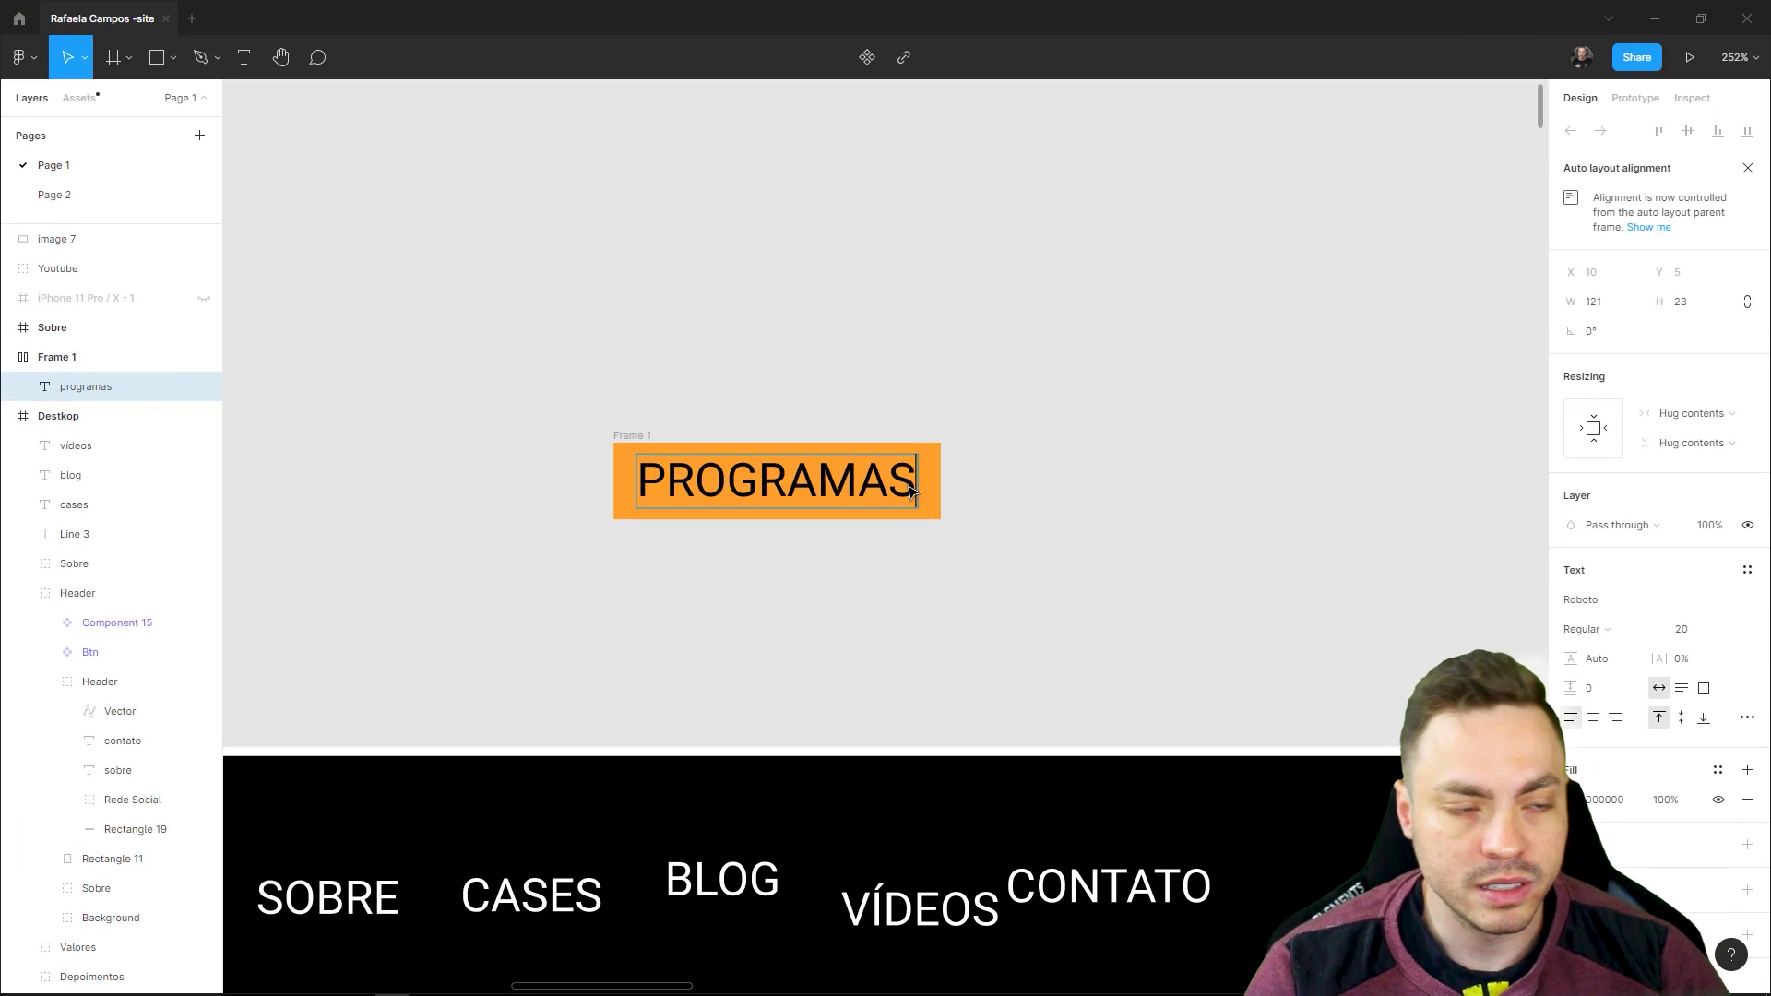
{"action": "type", "text": "a"}
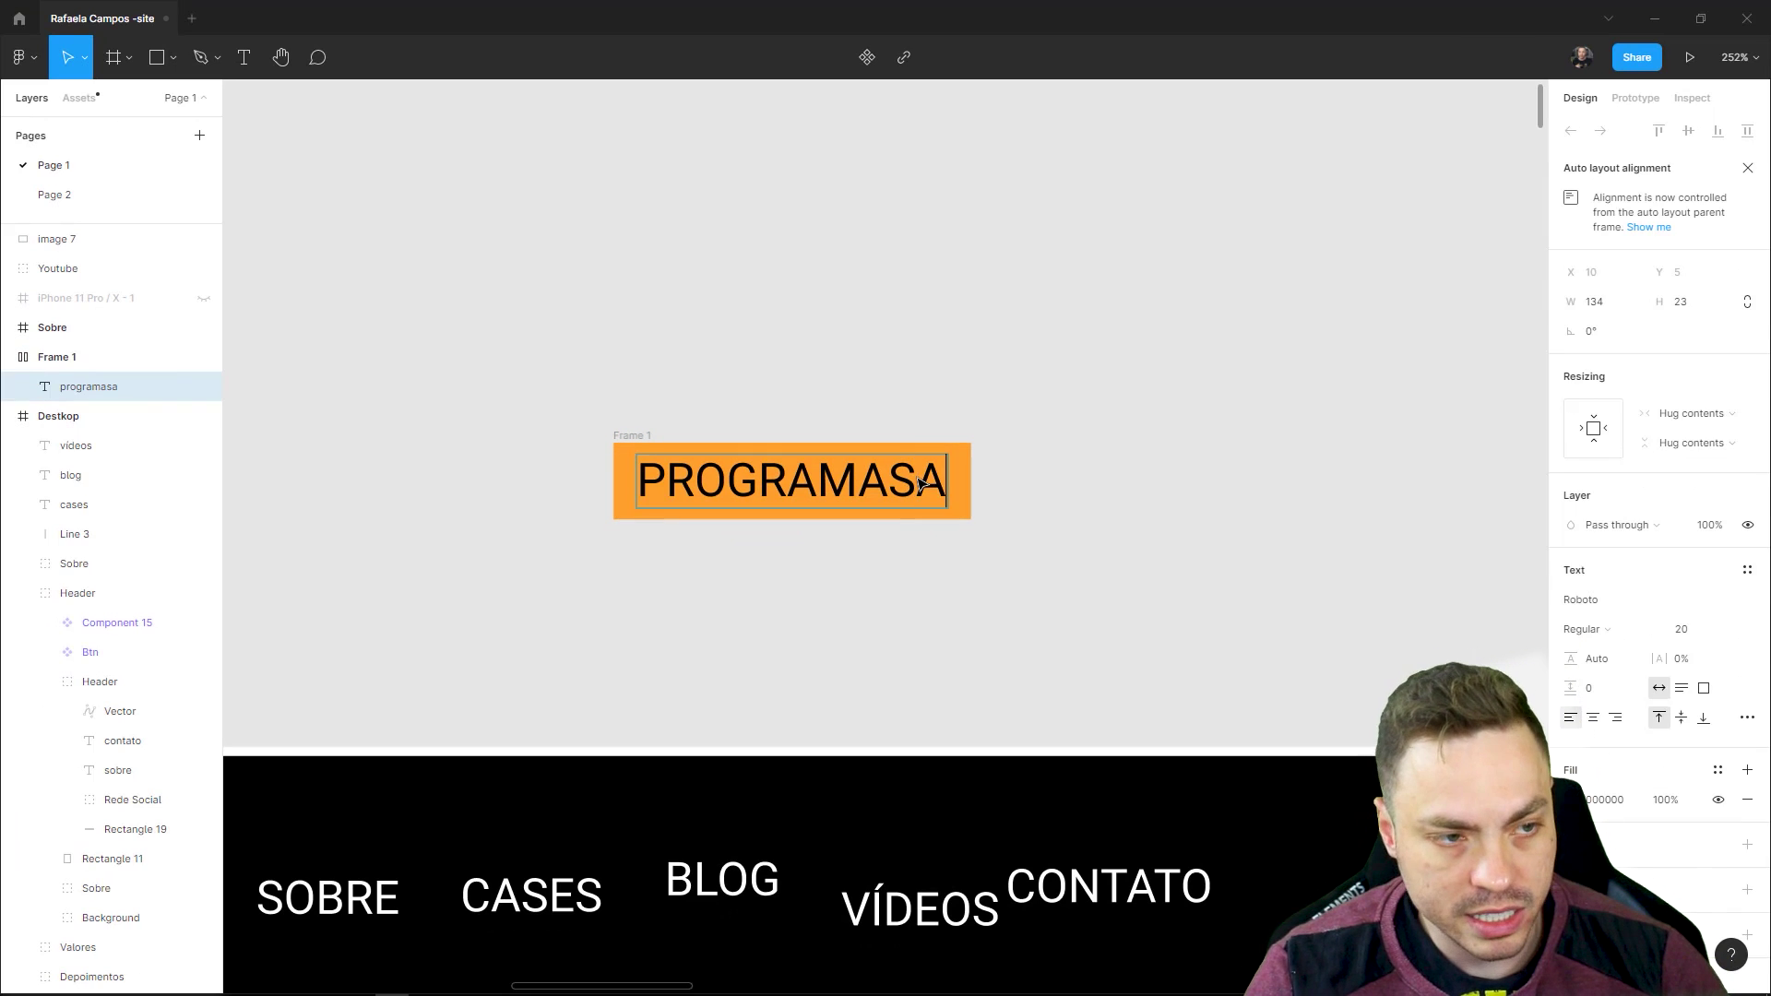
{"action": "type", "text": "aaaaaaaaaaaaaaaaaa"}
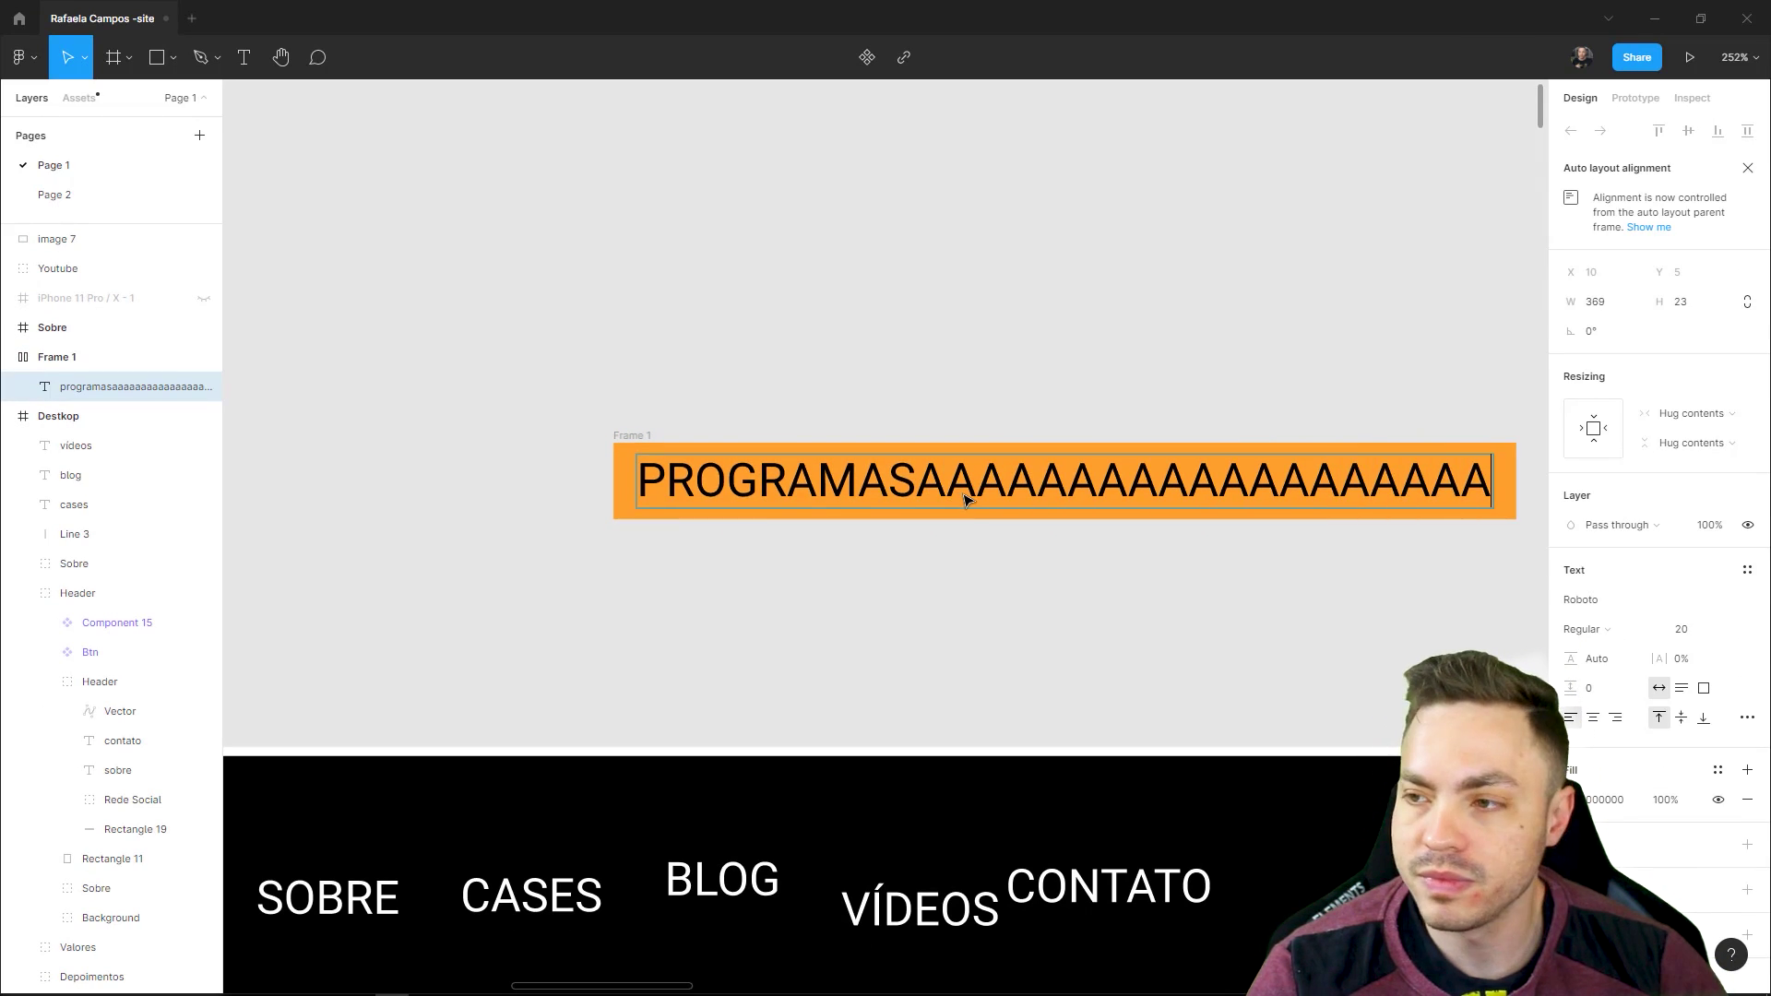
{"action": "key", "text": "BackSpace"}
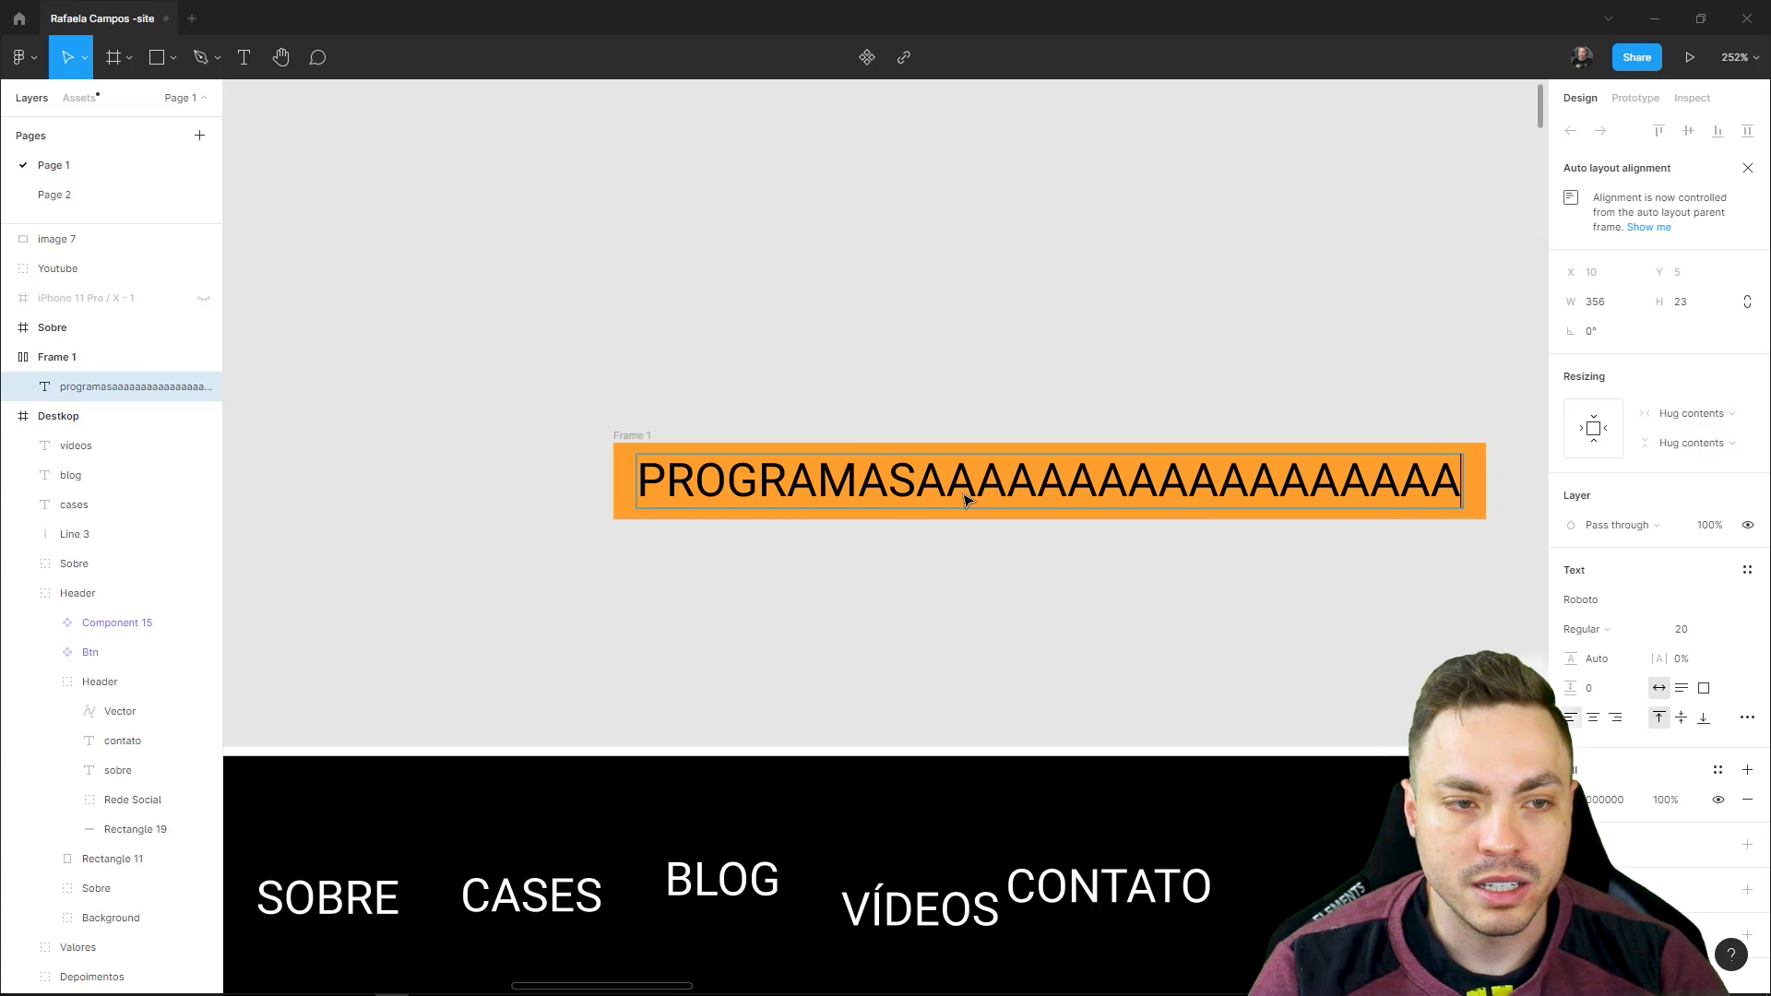
{"action": "key", "text": "BackSpace"}
{"action": "key", "text": "BackSpace"}
{"action": "key", "text": "BackSpace"}
{"action": "key", "text": "BackSpace"}
{"action": "key", "text": "BackSpace"}
{"action": "key", "text": "BackSpace"}
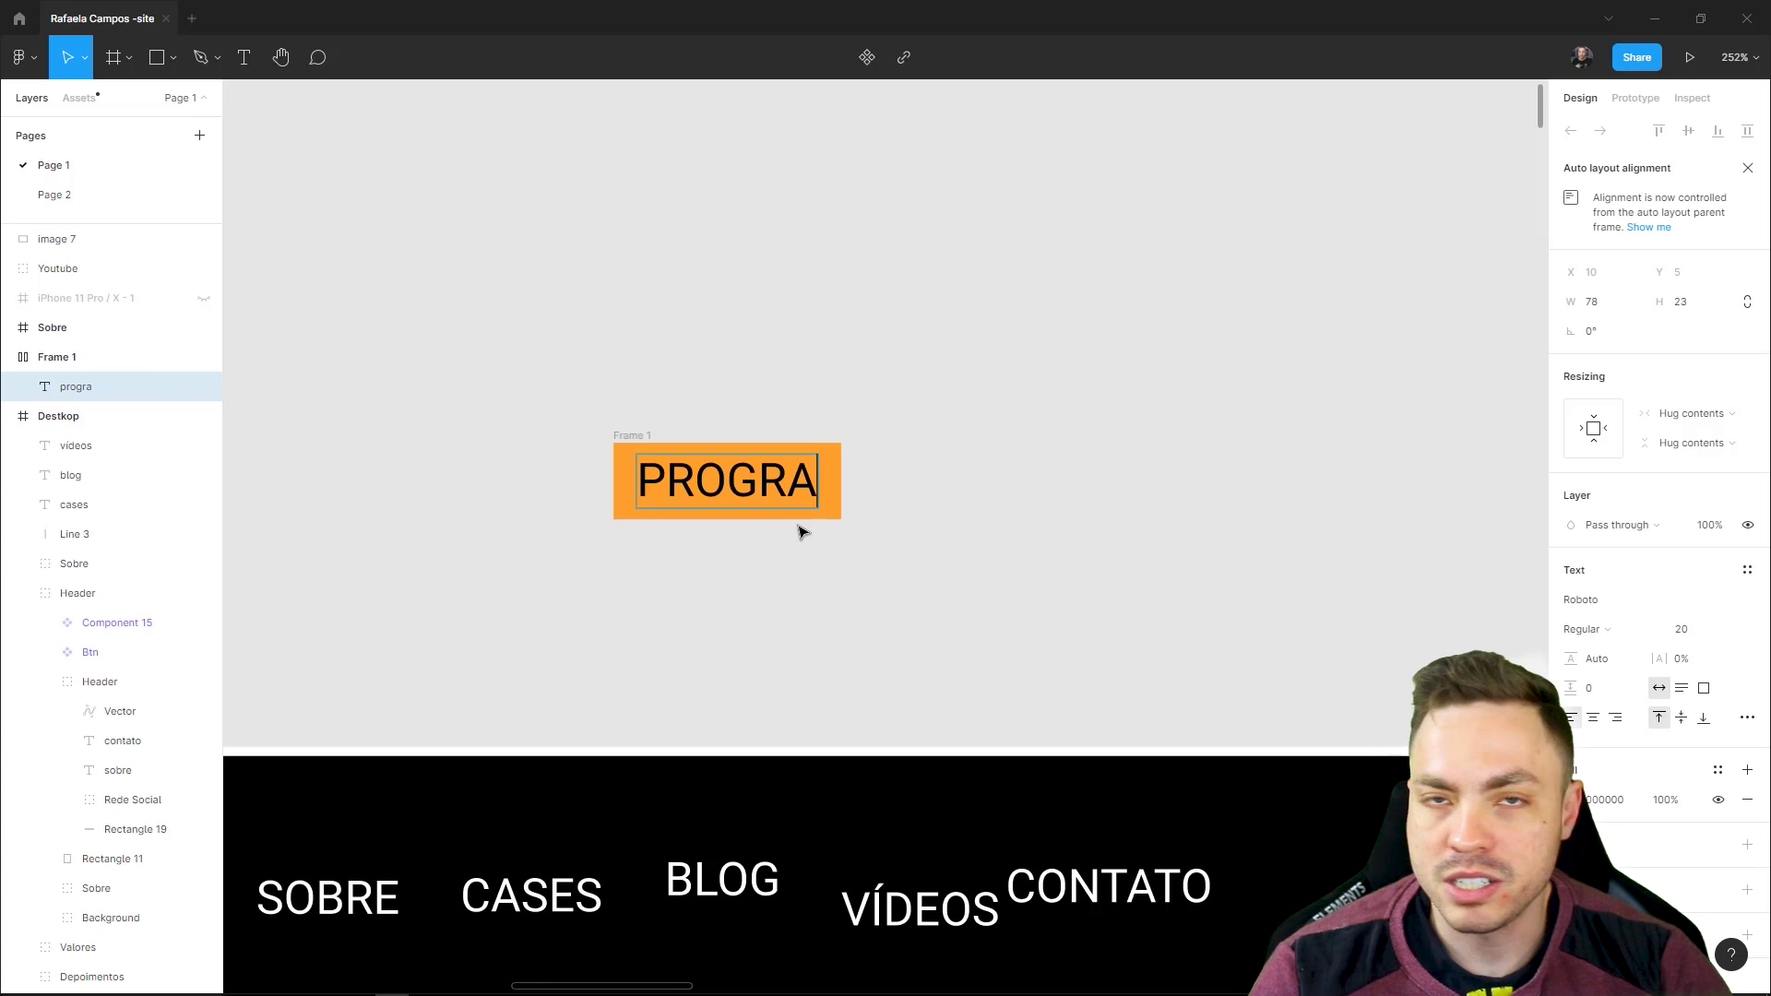
{"action": "double_click", "coordinate": [787, 499]}
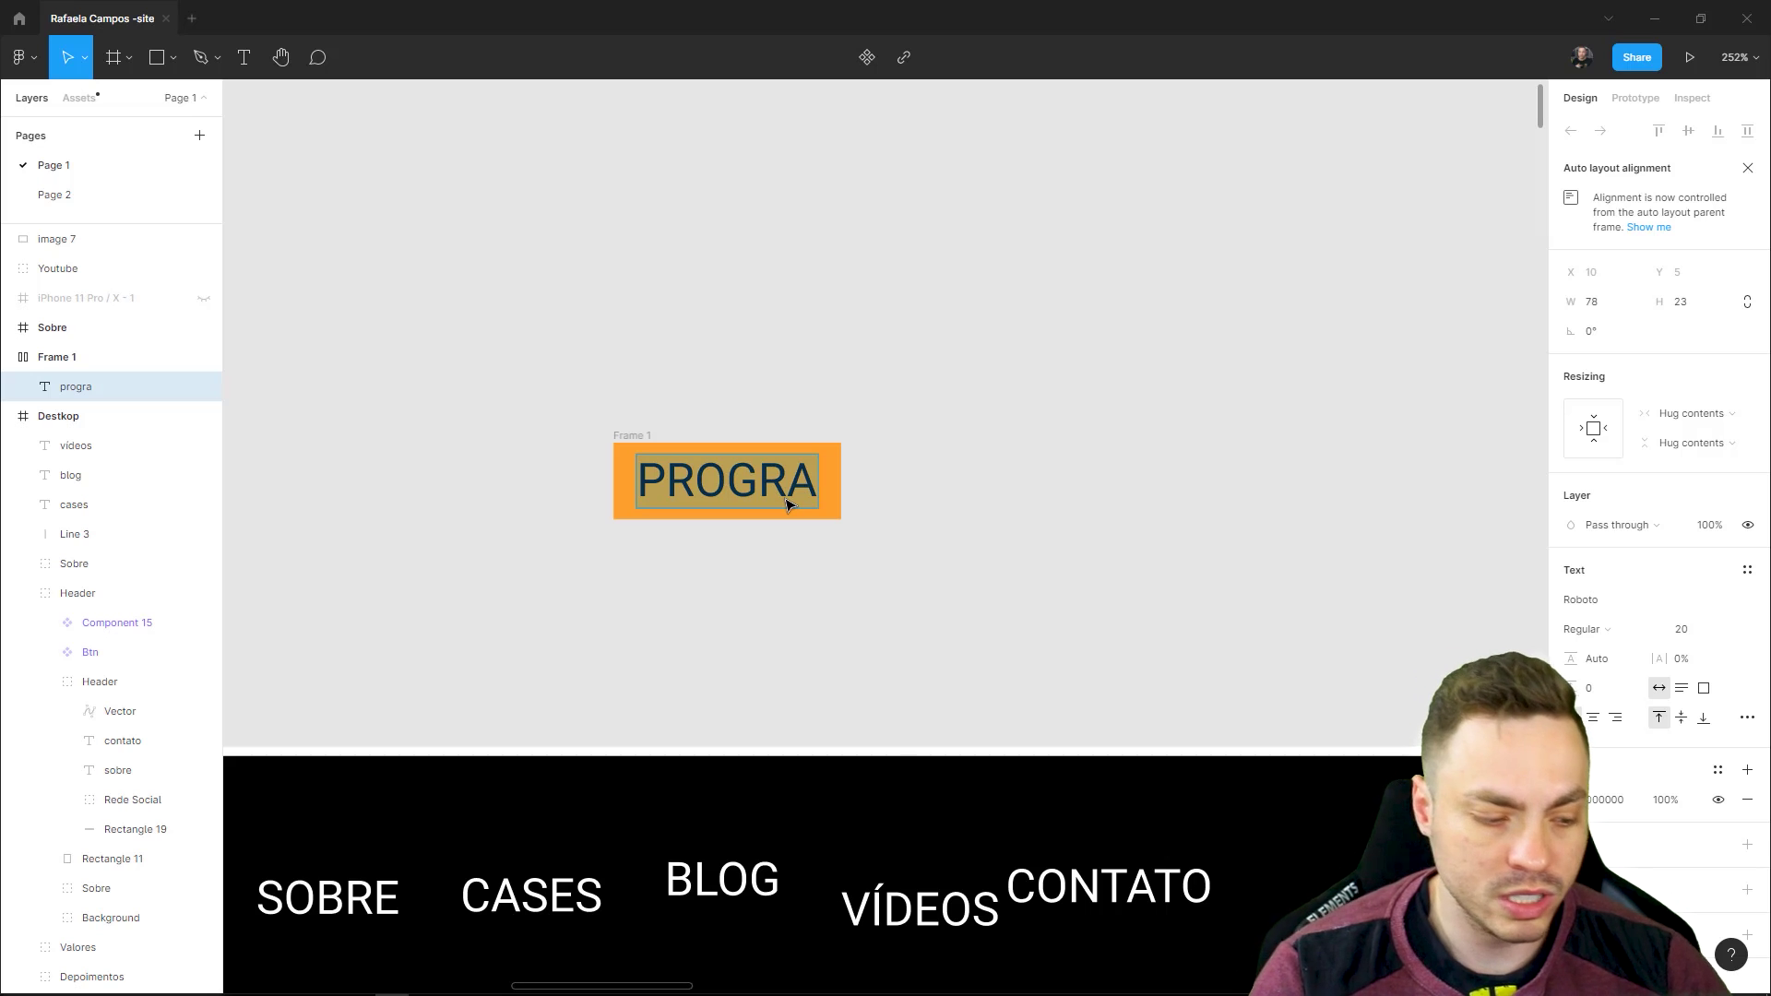
{"action": "key", "text": "super"}
{"action": "key", "text": "super"}
{"action": "left_click", "coordinate": [786, 500]}
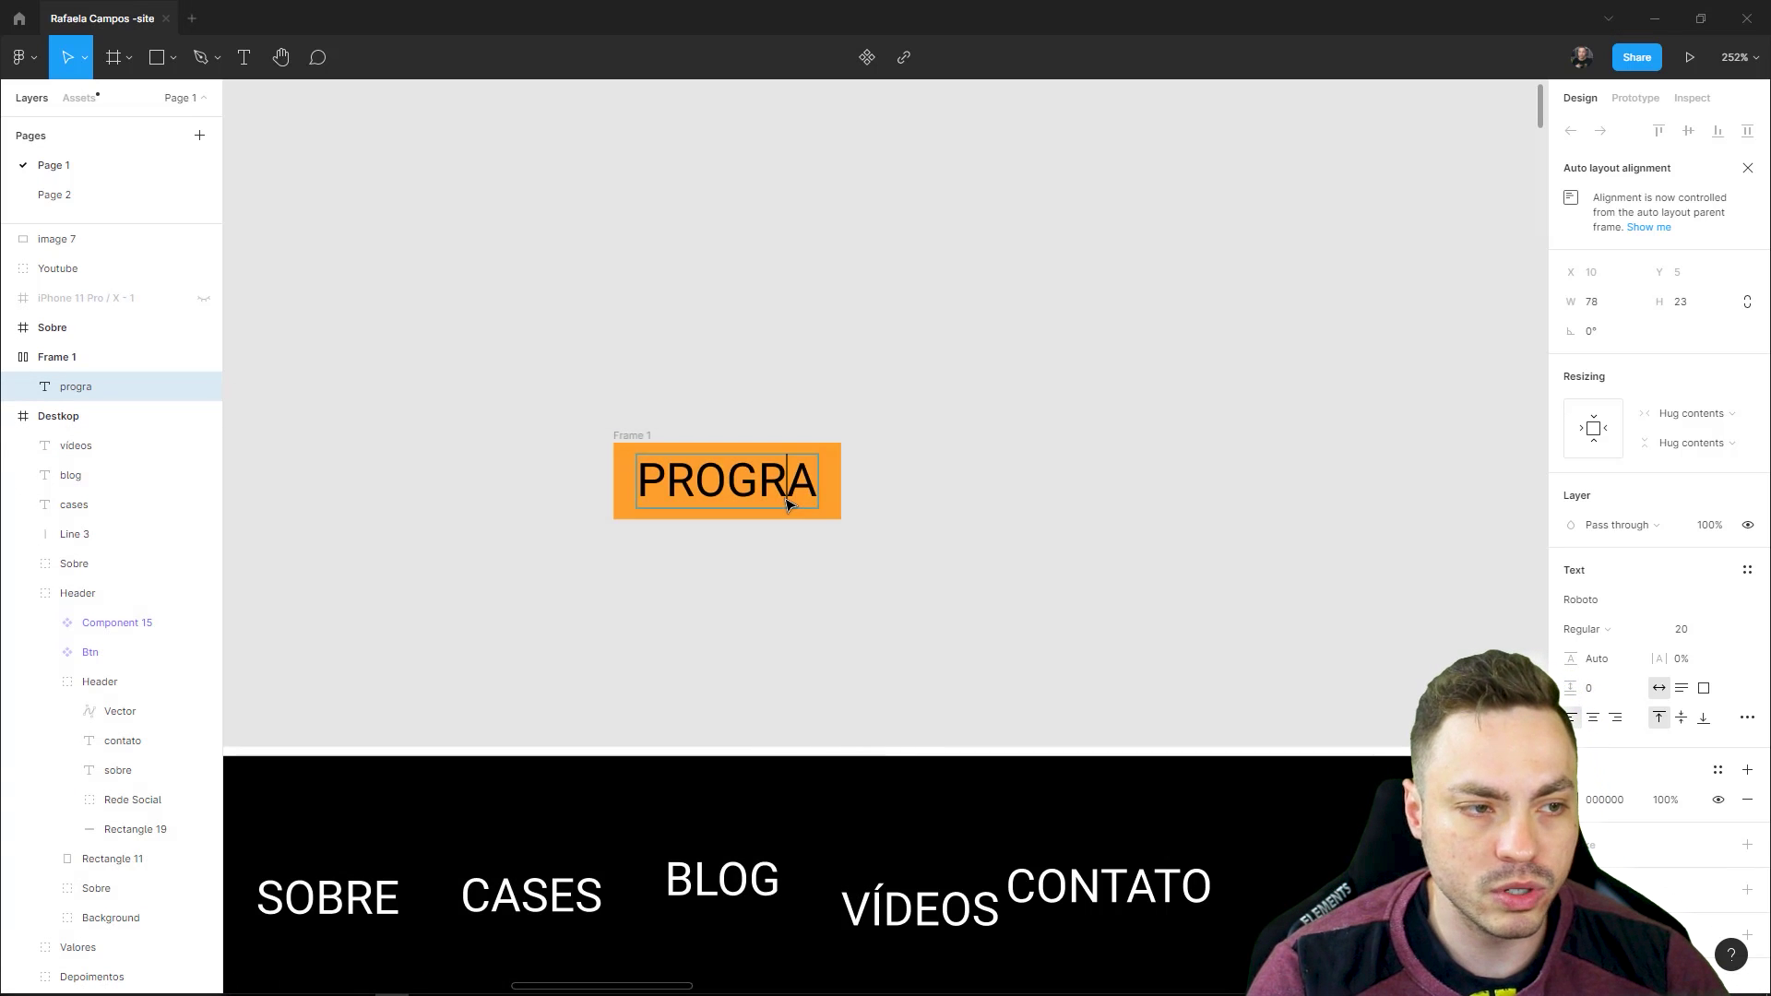
{"action": "type", "text": "masaaaaaaaaaaaaaaaaaaaa"}
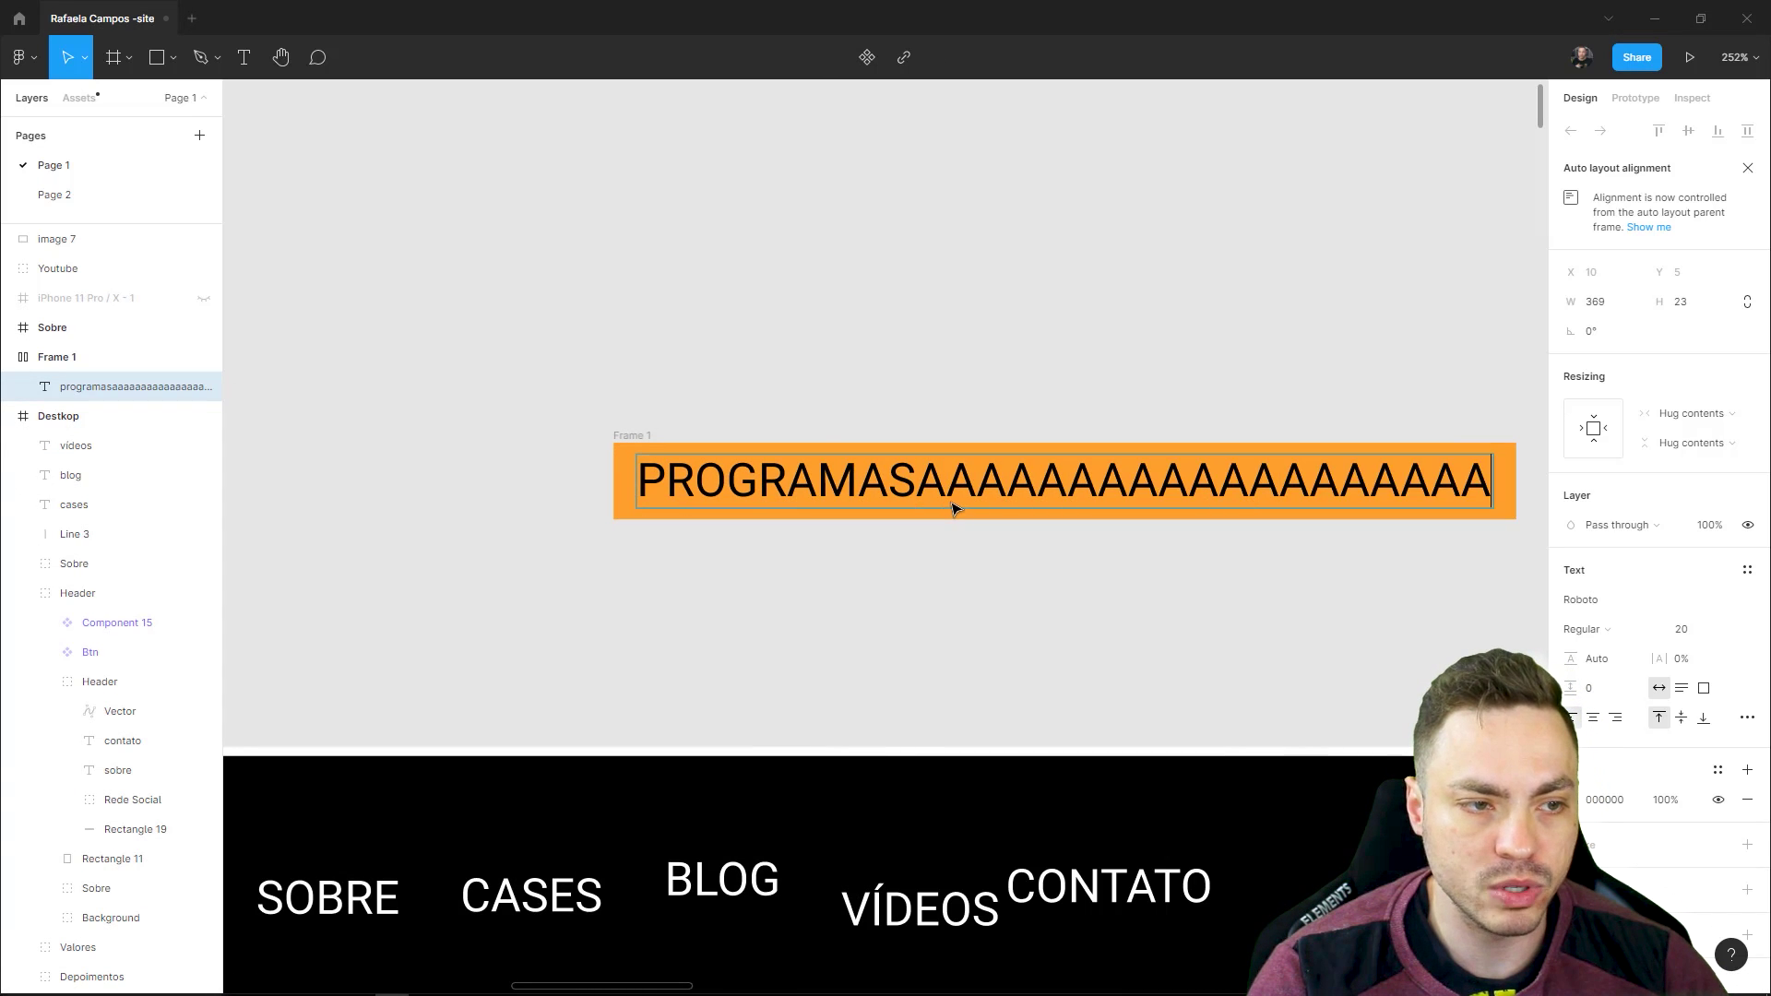
{"action": "key", "text": "BackSpace"}
{"action": "key", "text": "BackSpace"}
{"action": "key", "text": "BackSpace"}
{"action": "key", "text": "BackSpace"}
{"action": "key", "text": "BackSpace"}
{"action": "key", "text": "BackSpace"}
{"action": "key", "text": "BackSpace"}
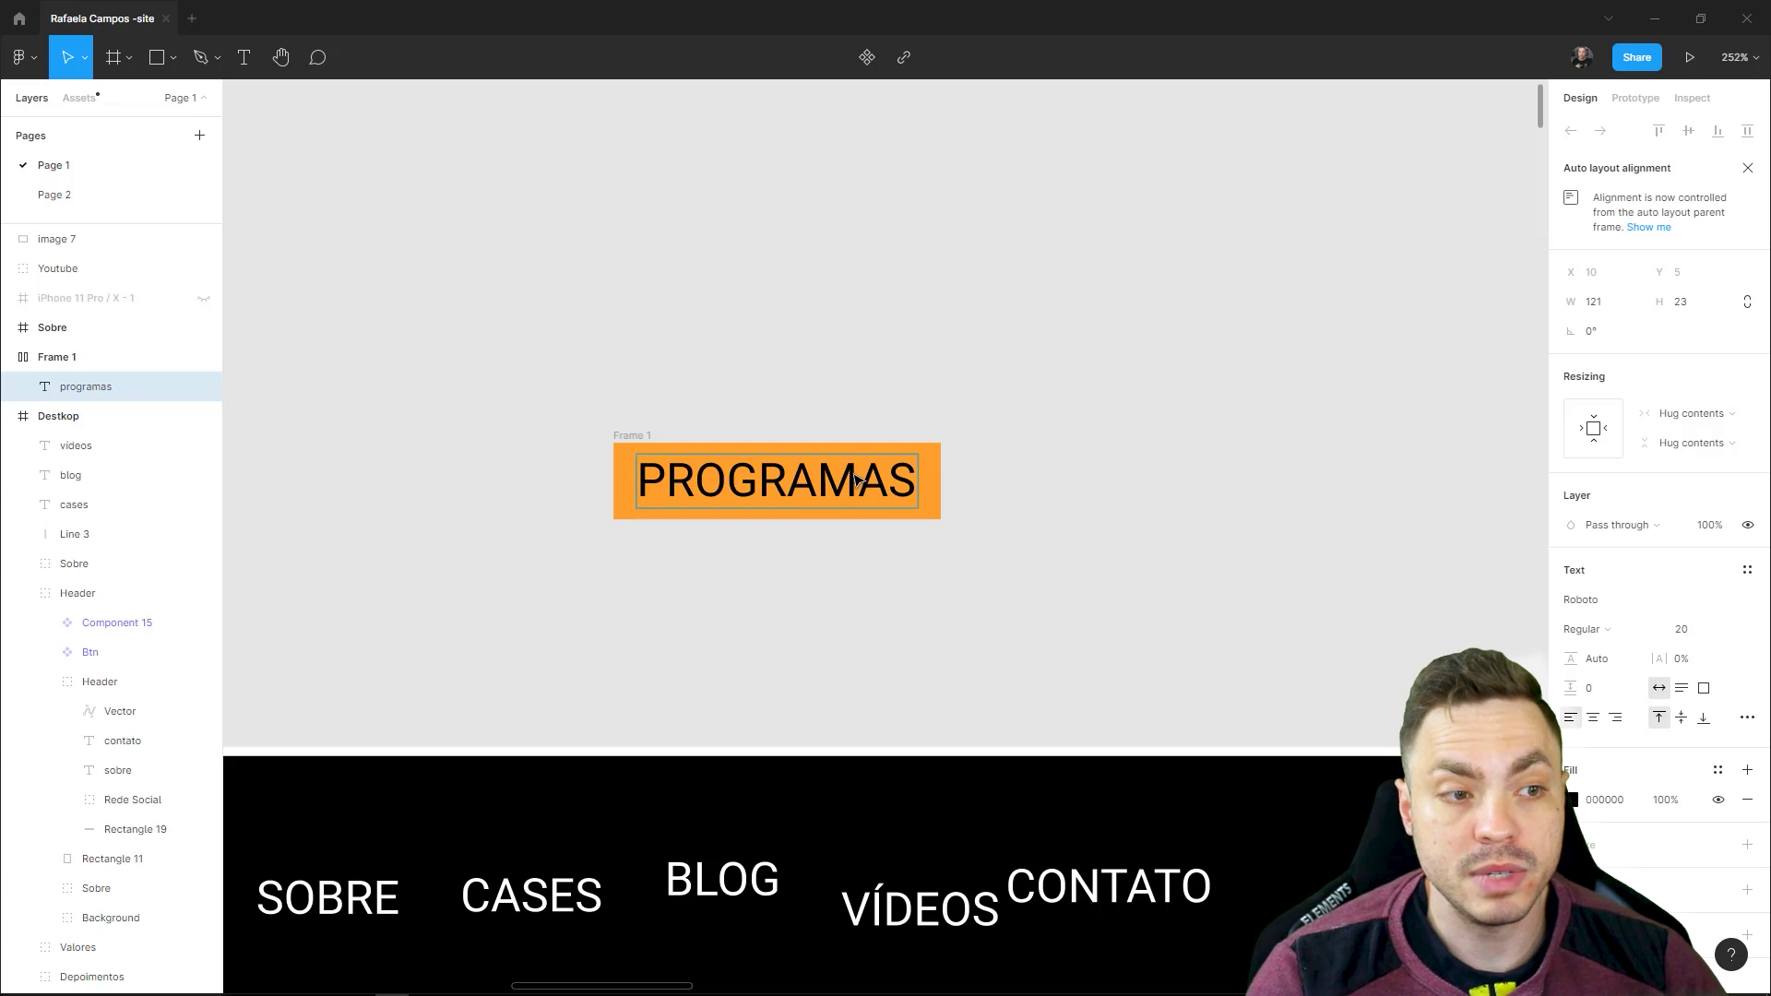
- Replace the label with 'TREINAMENTOS' and reselect the text layer
{"action": "double_click", "coordinate": [856, 480]}
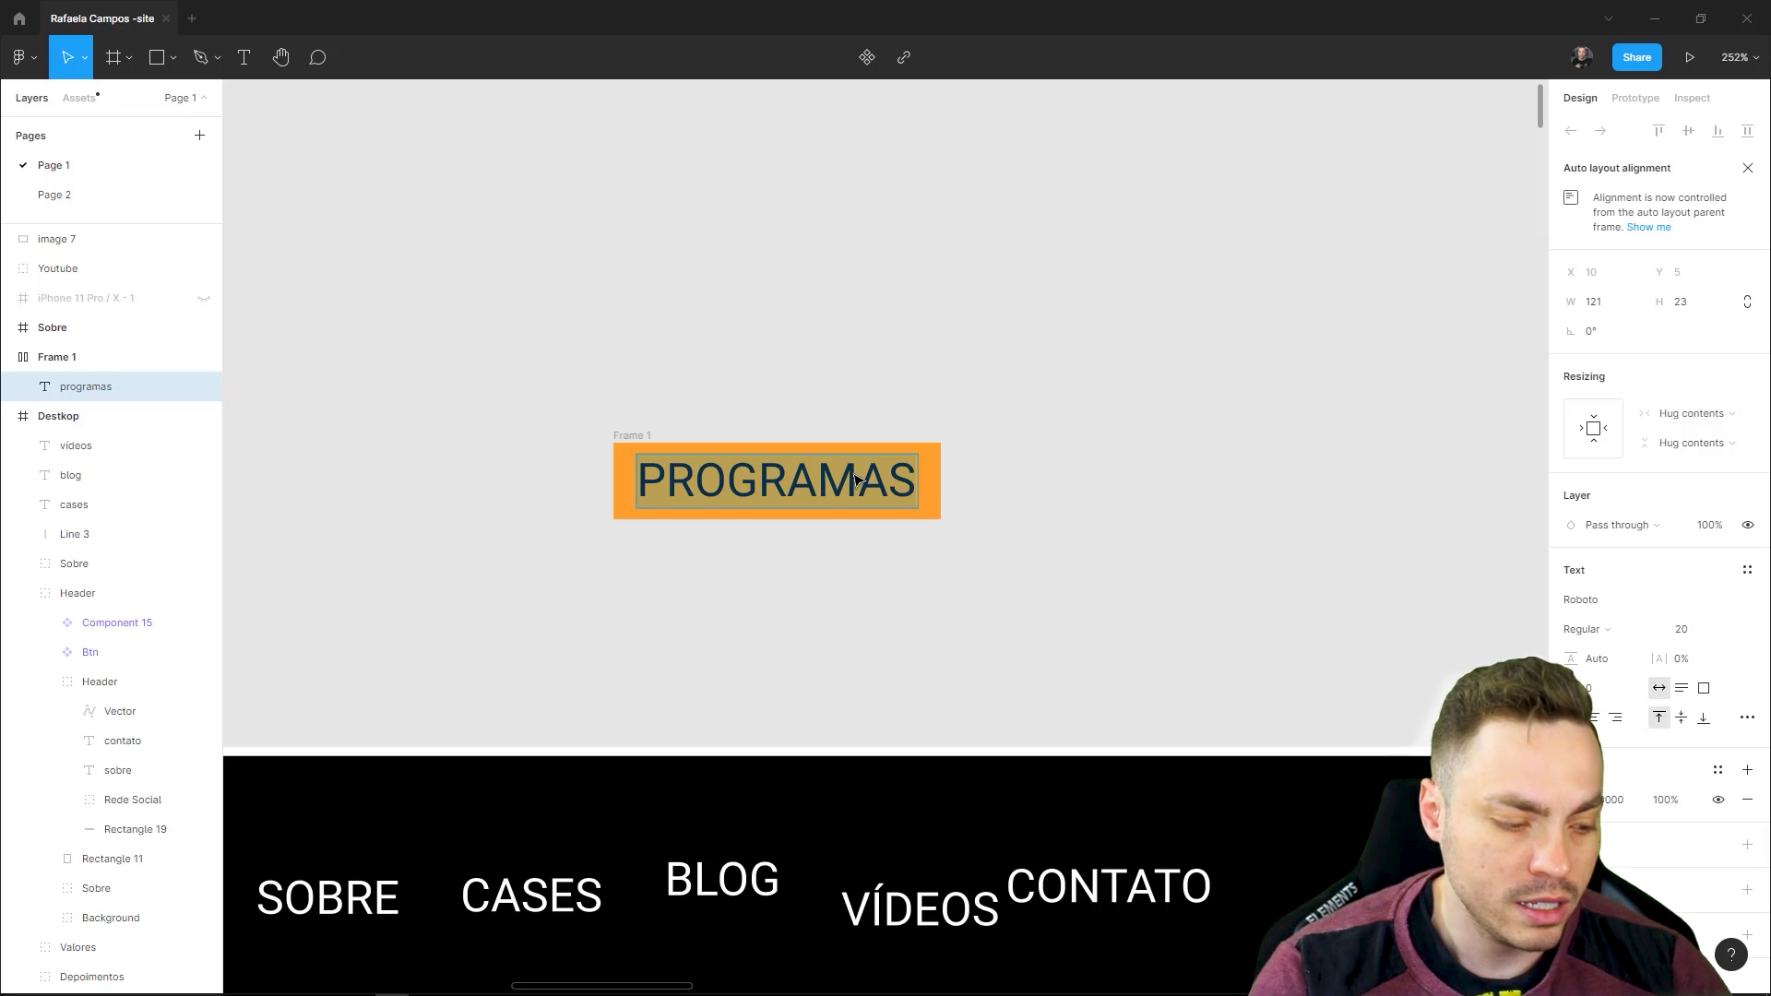
{"action": "type", "text": "treina"}
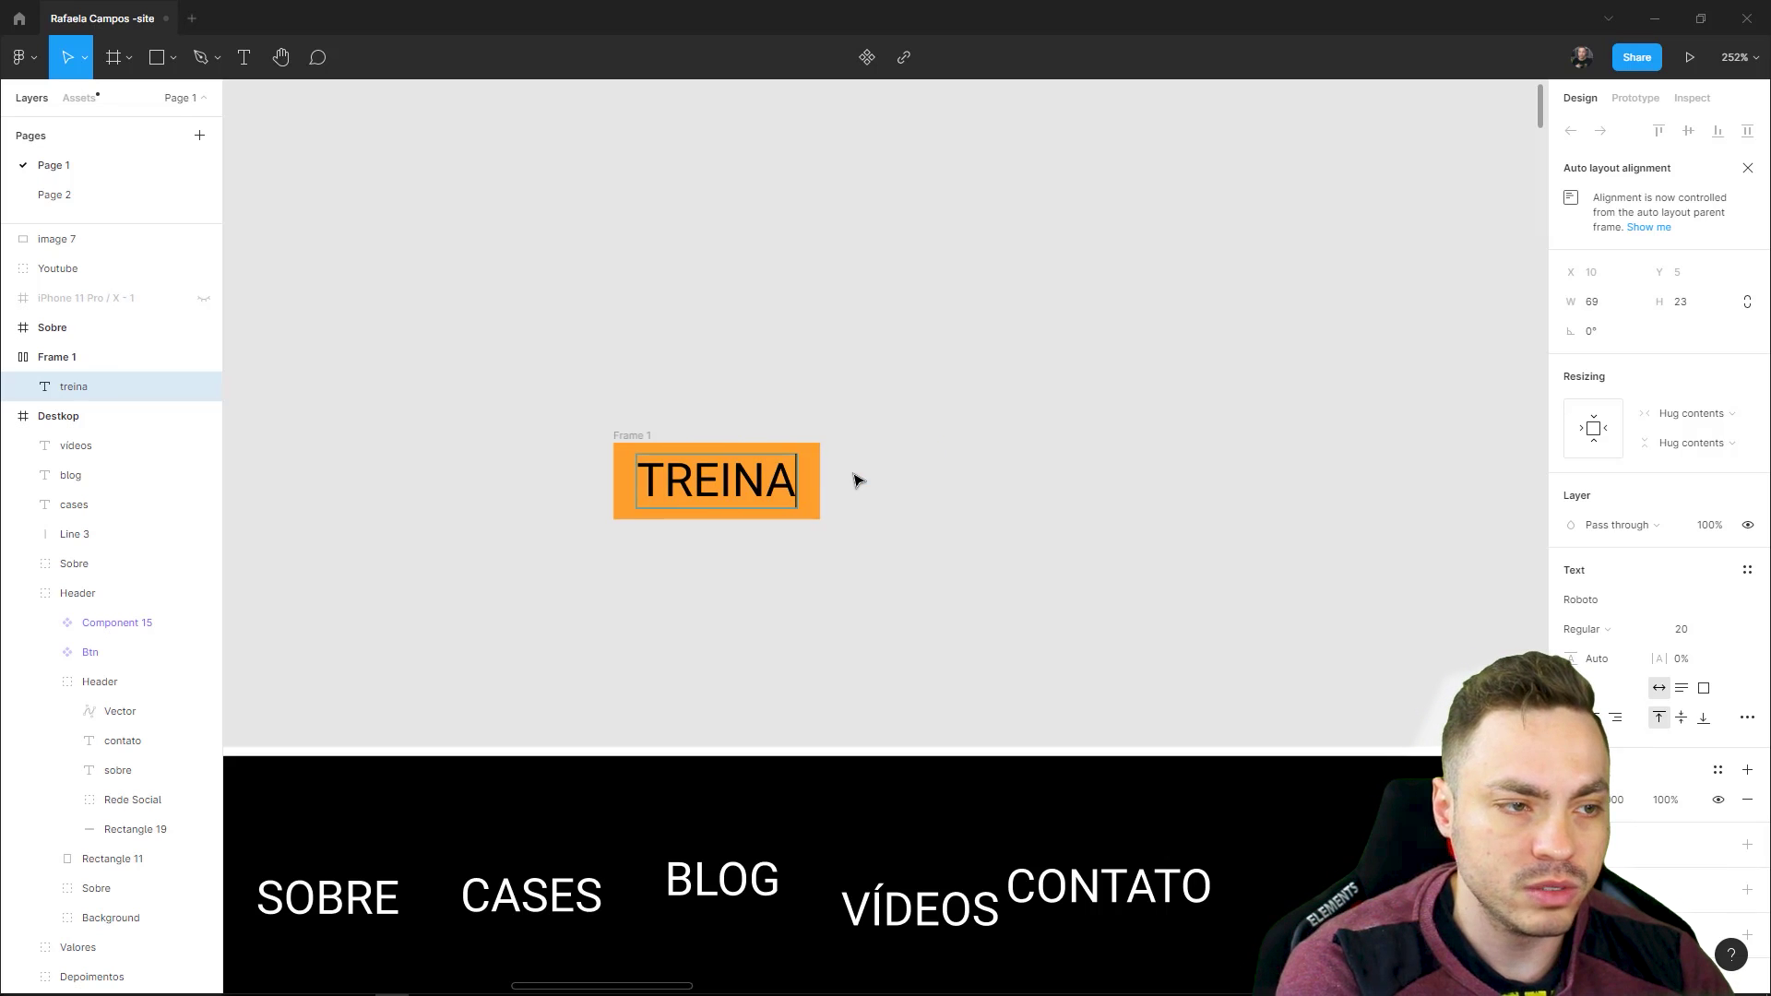
{"action": "type", "text": "menTOS"}
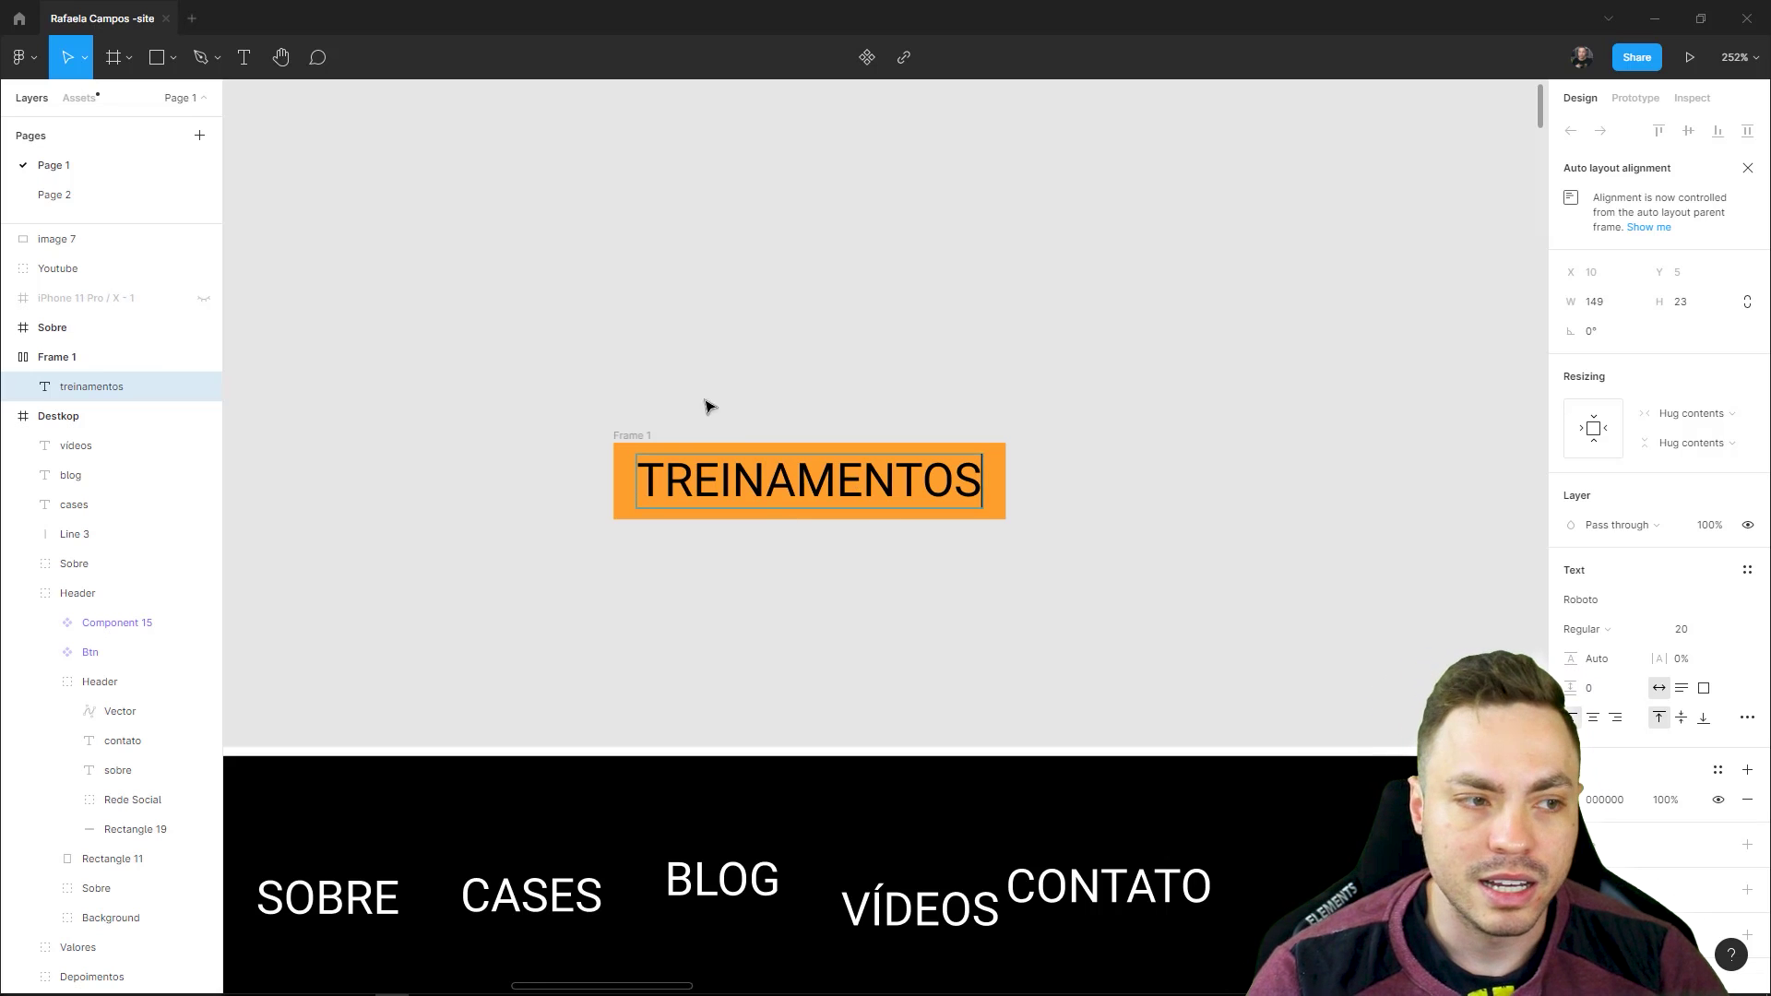
{"action": "key", "text": "Escape"}
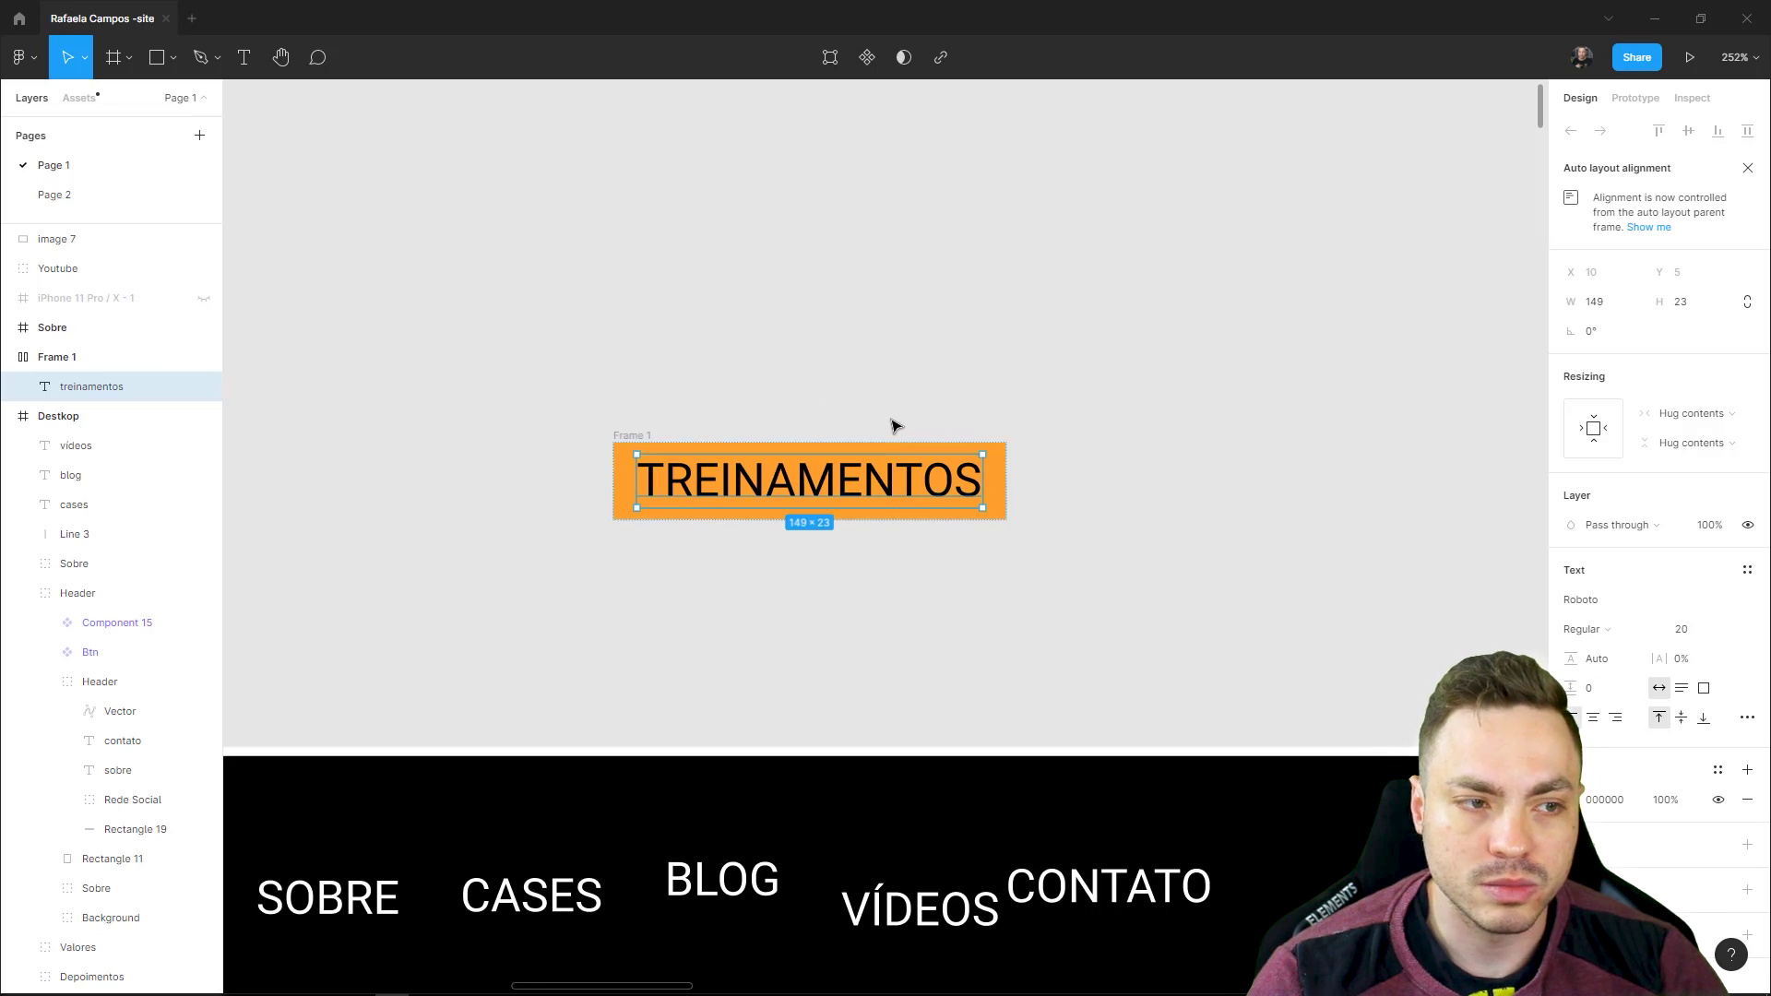
{"action": "left_click", "coordinate": [1001, 542]}
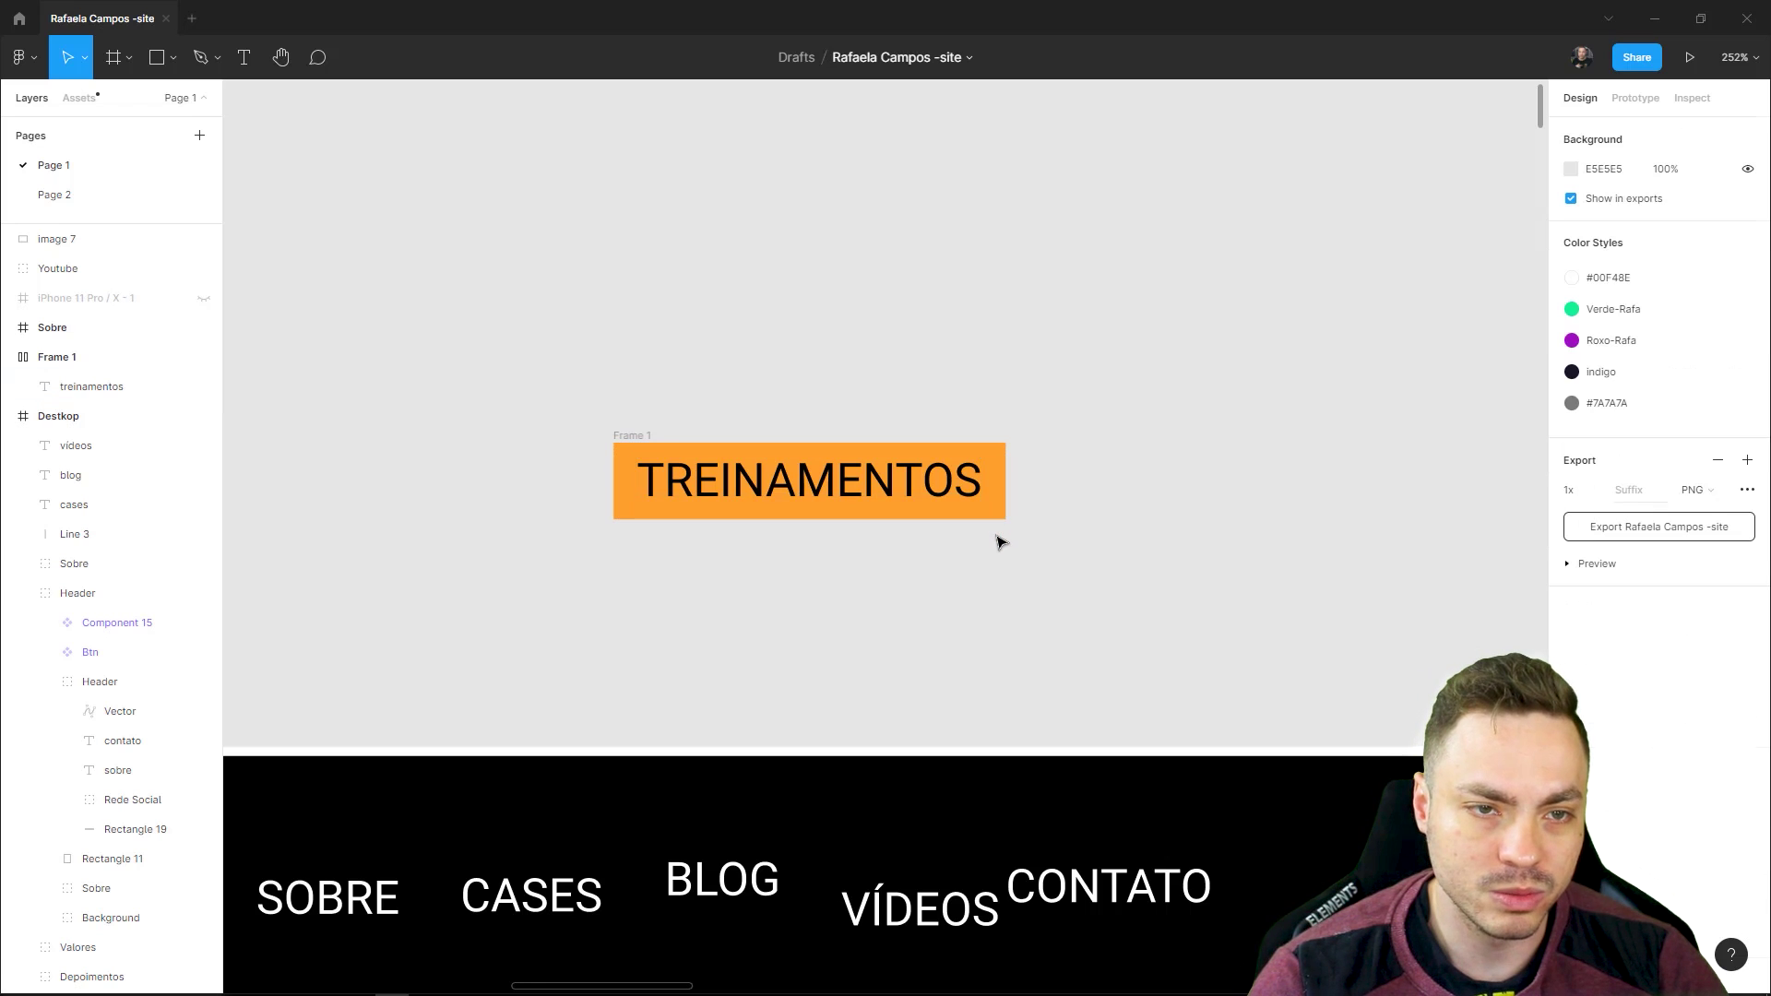
{"action": "left_click", "coordinate": [946, 487]}
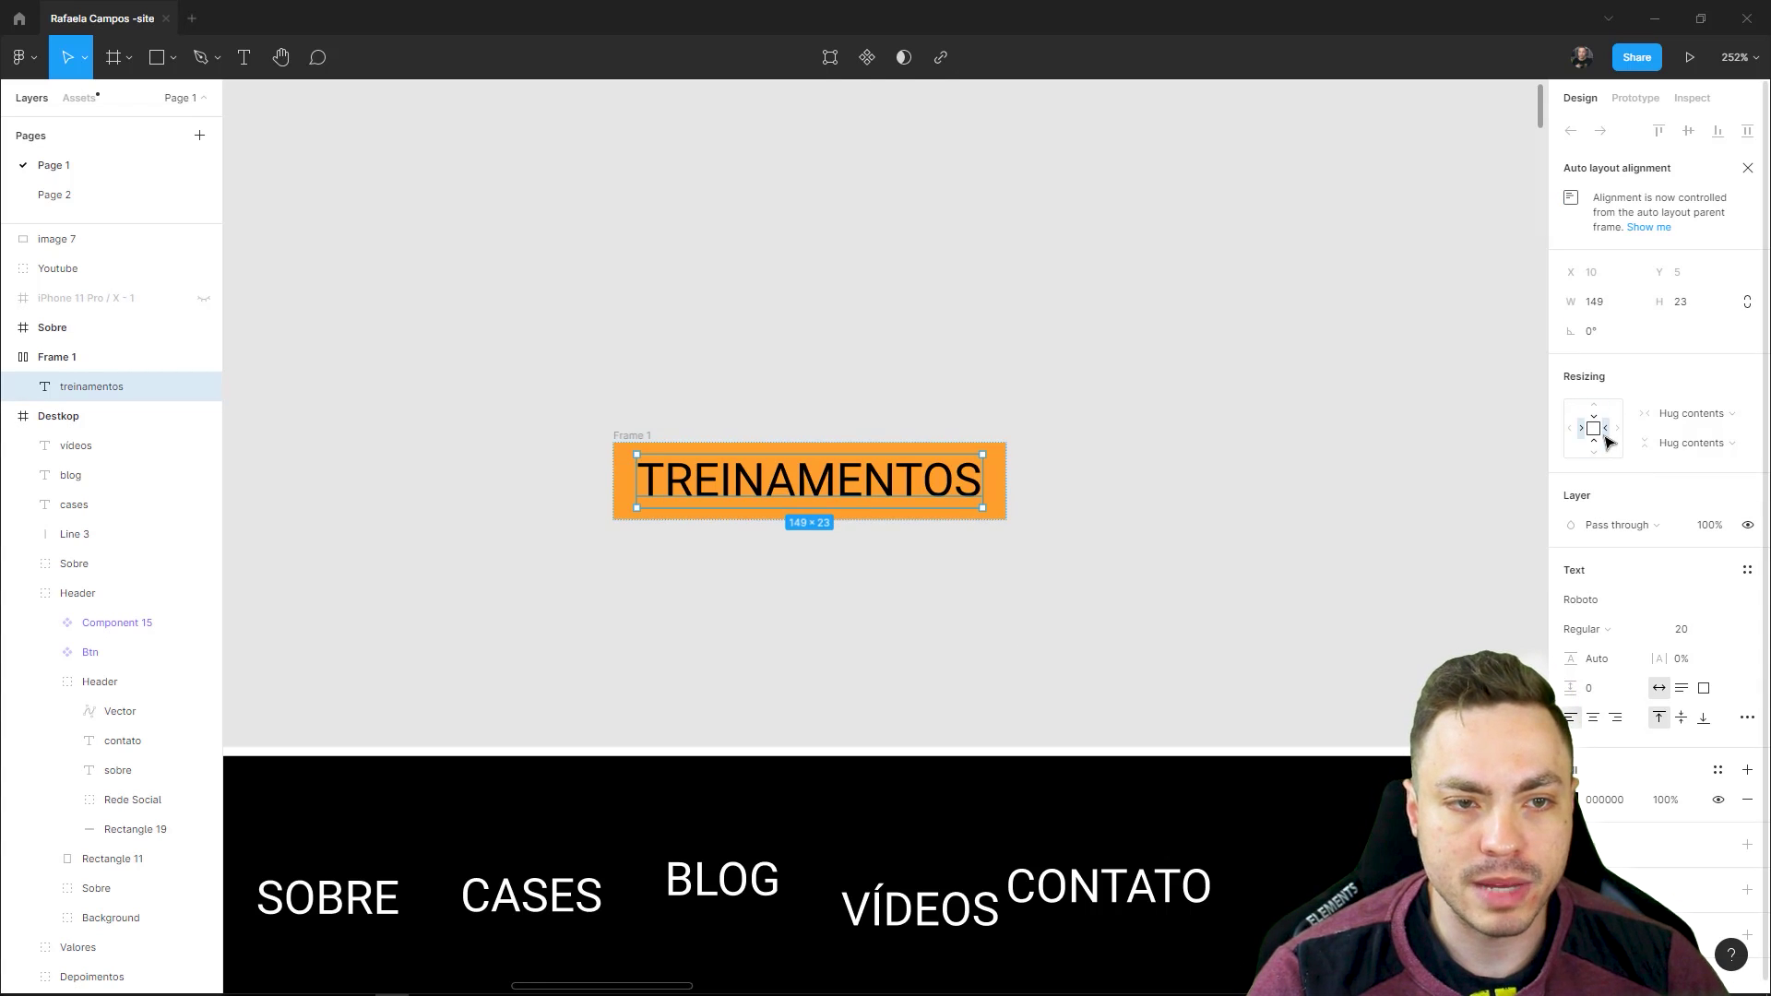
- Select SOBRE, CASES, BLOG, VÍDEOS and CONTATO and drag them above the header
{"action": "left_click", "coordinate": [889, 589]}
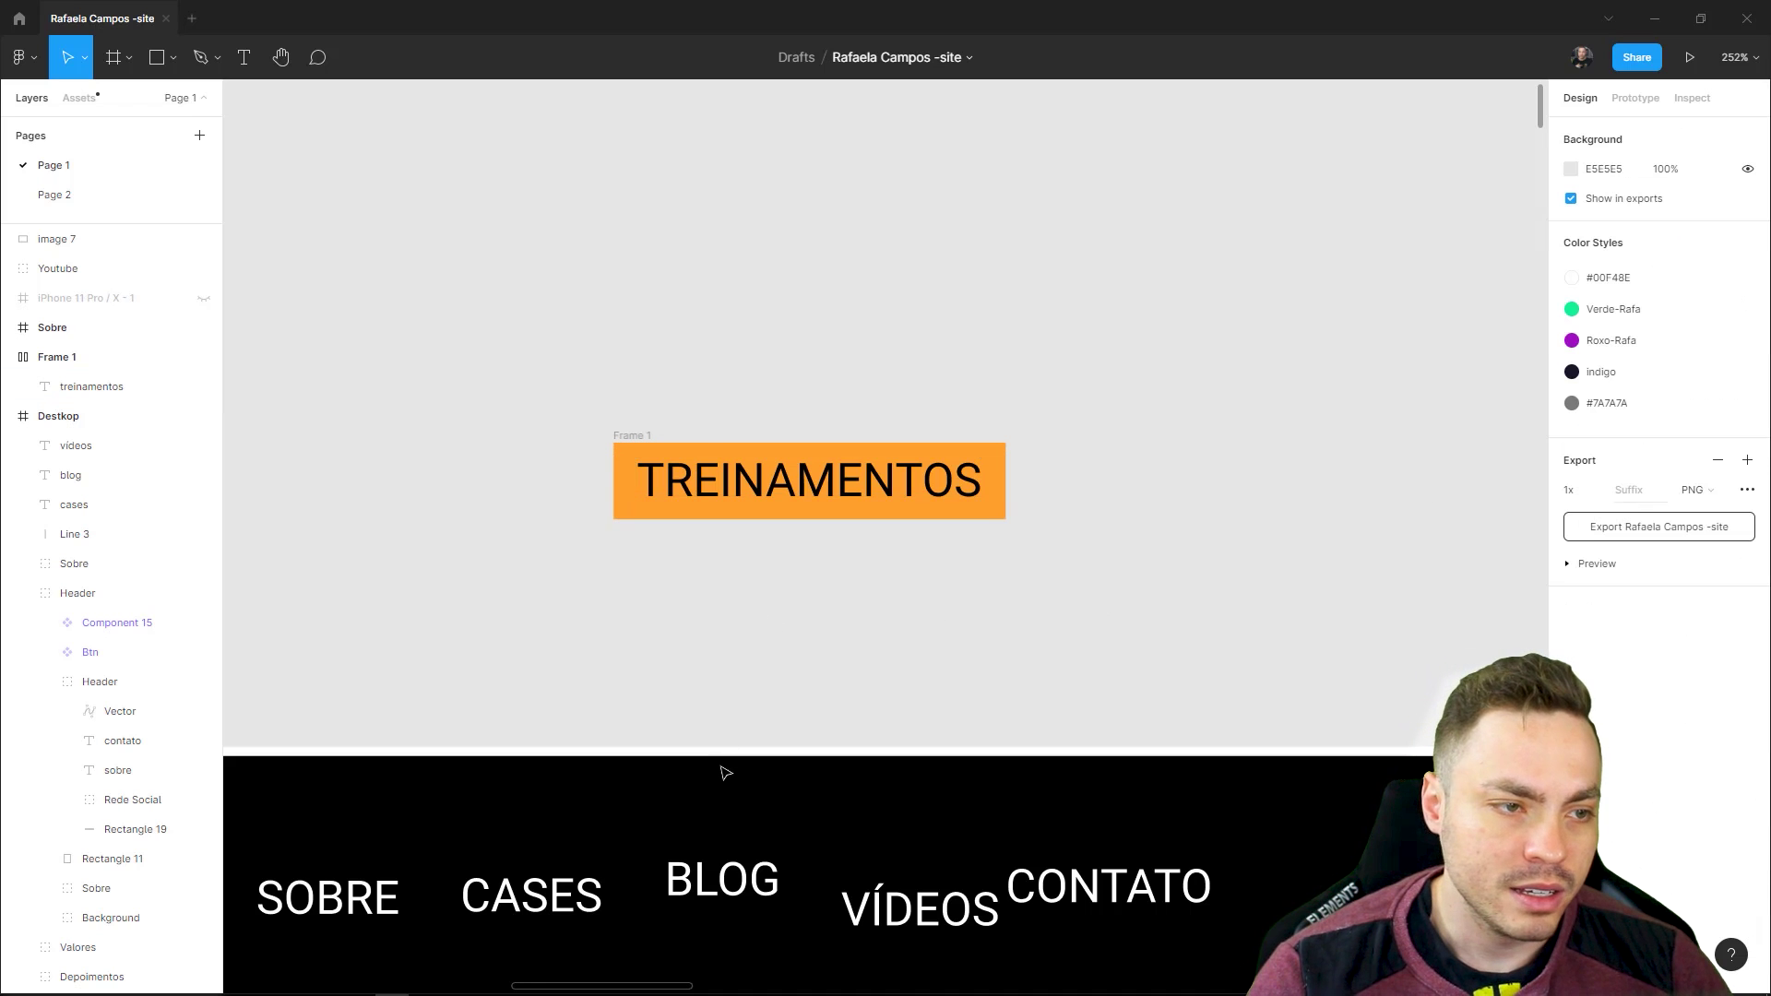
{"action": "scroll", "coordinate": [1048, 562], "scroll_direction": "left", "scroll_amount": 3}
{"action": "scroll", "coordinate": [973, 324], "scroll_direction": "down", "scroll_amount": 3}
{"action": "scroll", "coordinate": [959, 323], "scroll_direction": "down", "scroll_amount": 1}
{"action": "scroll", "coordinate": [885, 313], "scroll_direction": "right", "scroll_amount": 3}
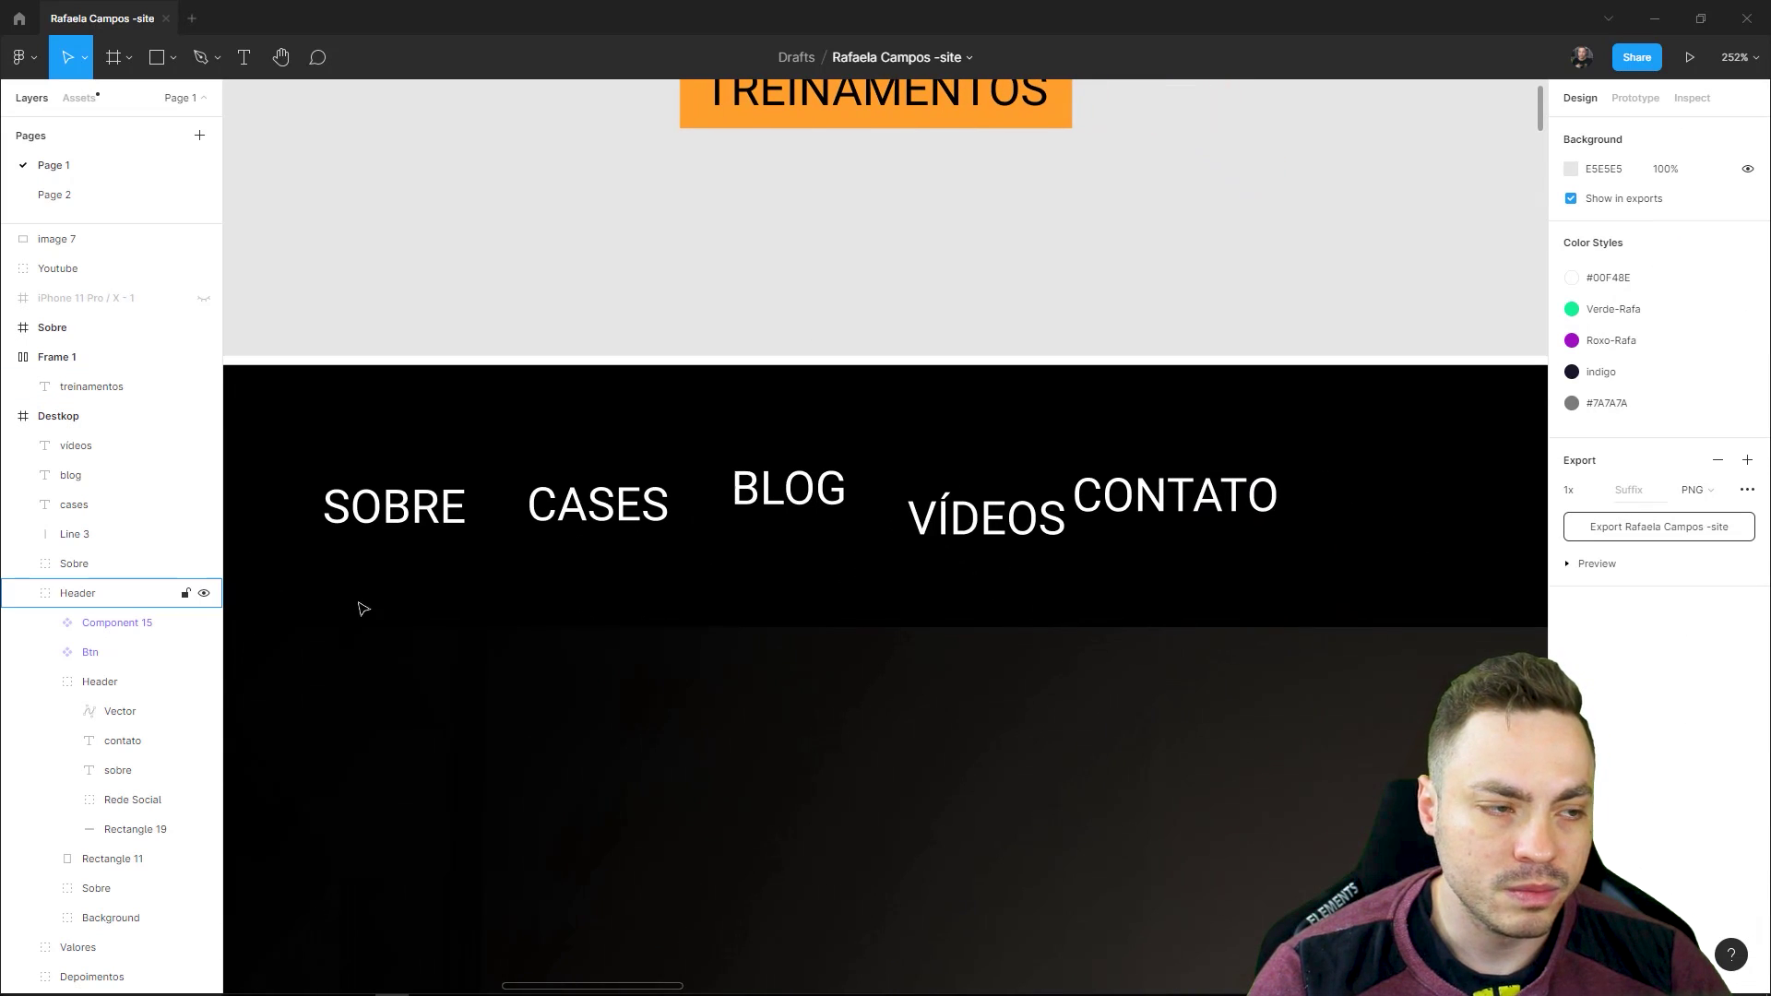
{"action": "left_click", "coordinate": [433, 521]}
{"action": "double_click", "coordinate": [433, 521]}
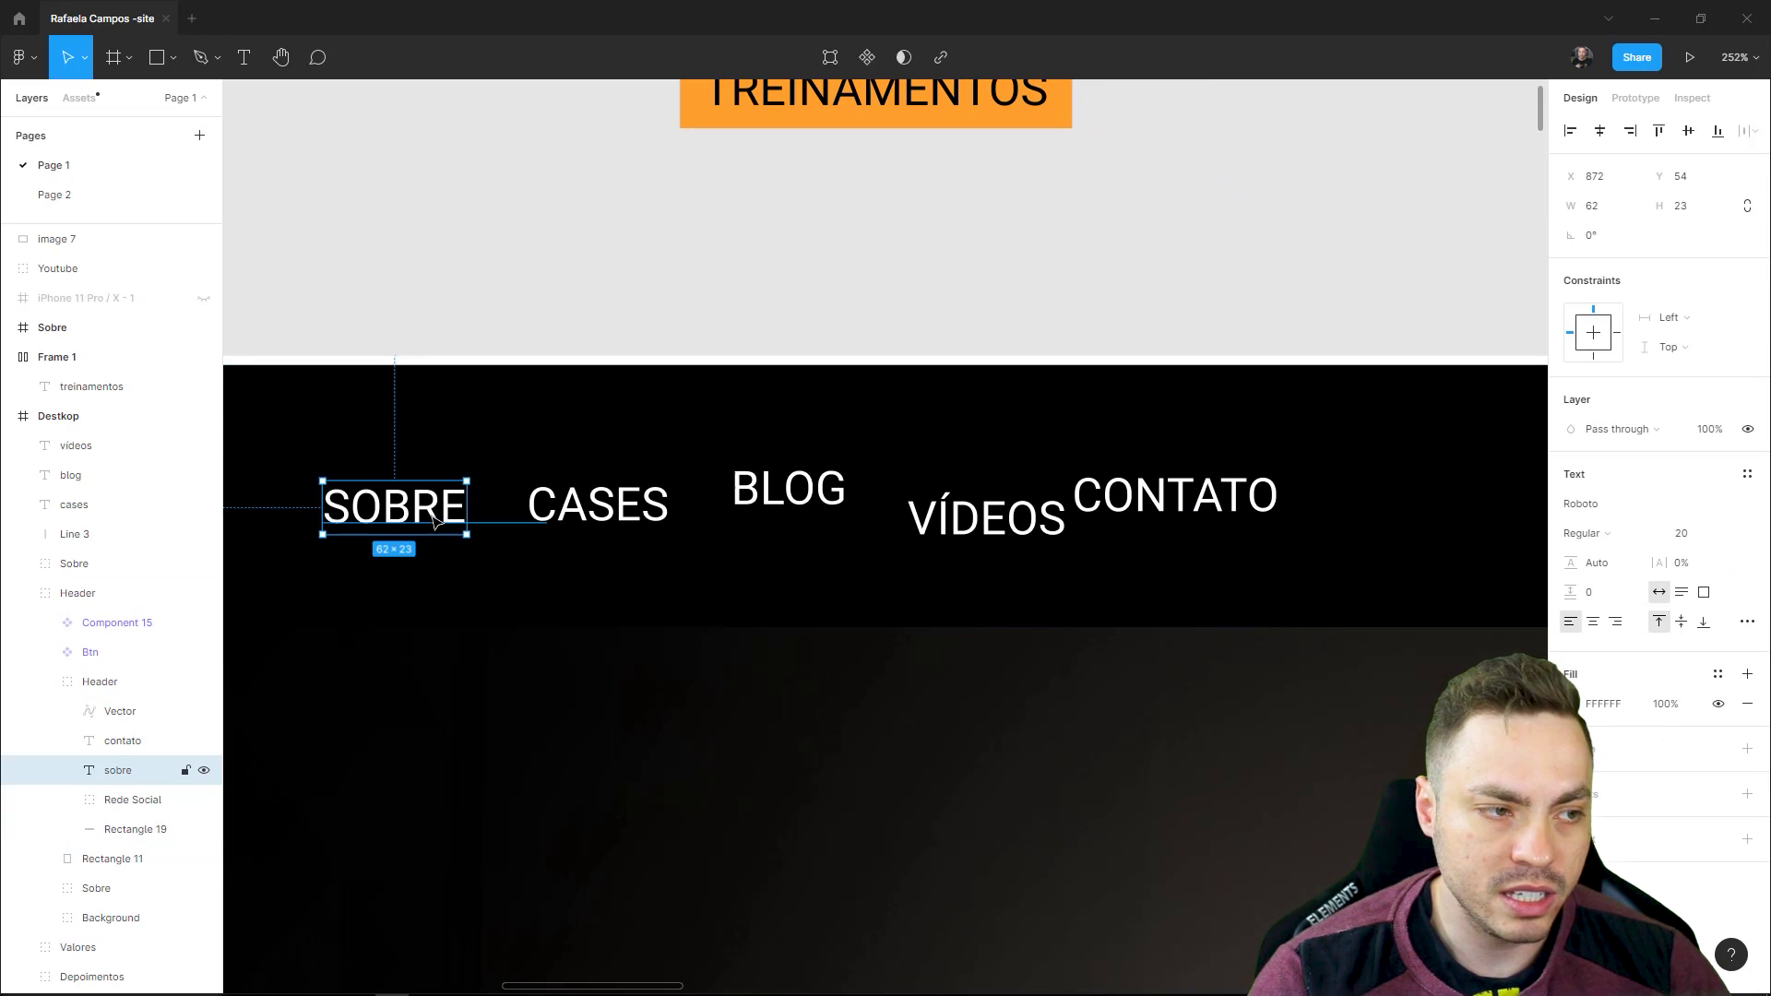
{"action": "left_click", "coordinate": [664, 526], "text": "shift"}
{"action": "left_click", "coordinate": [811, 498], "text": "shift"}
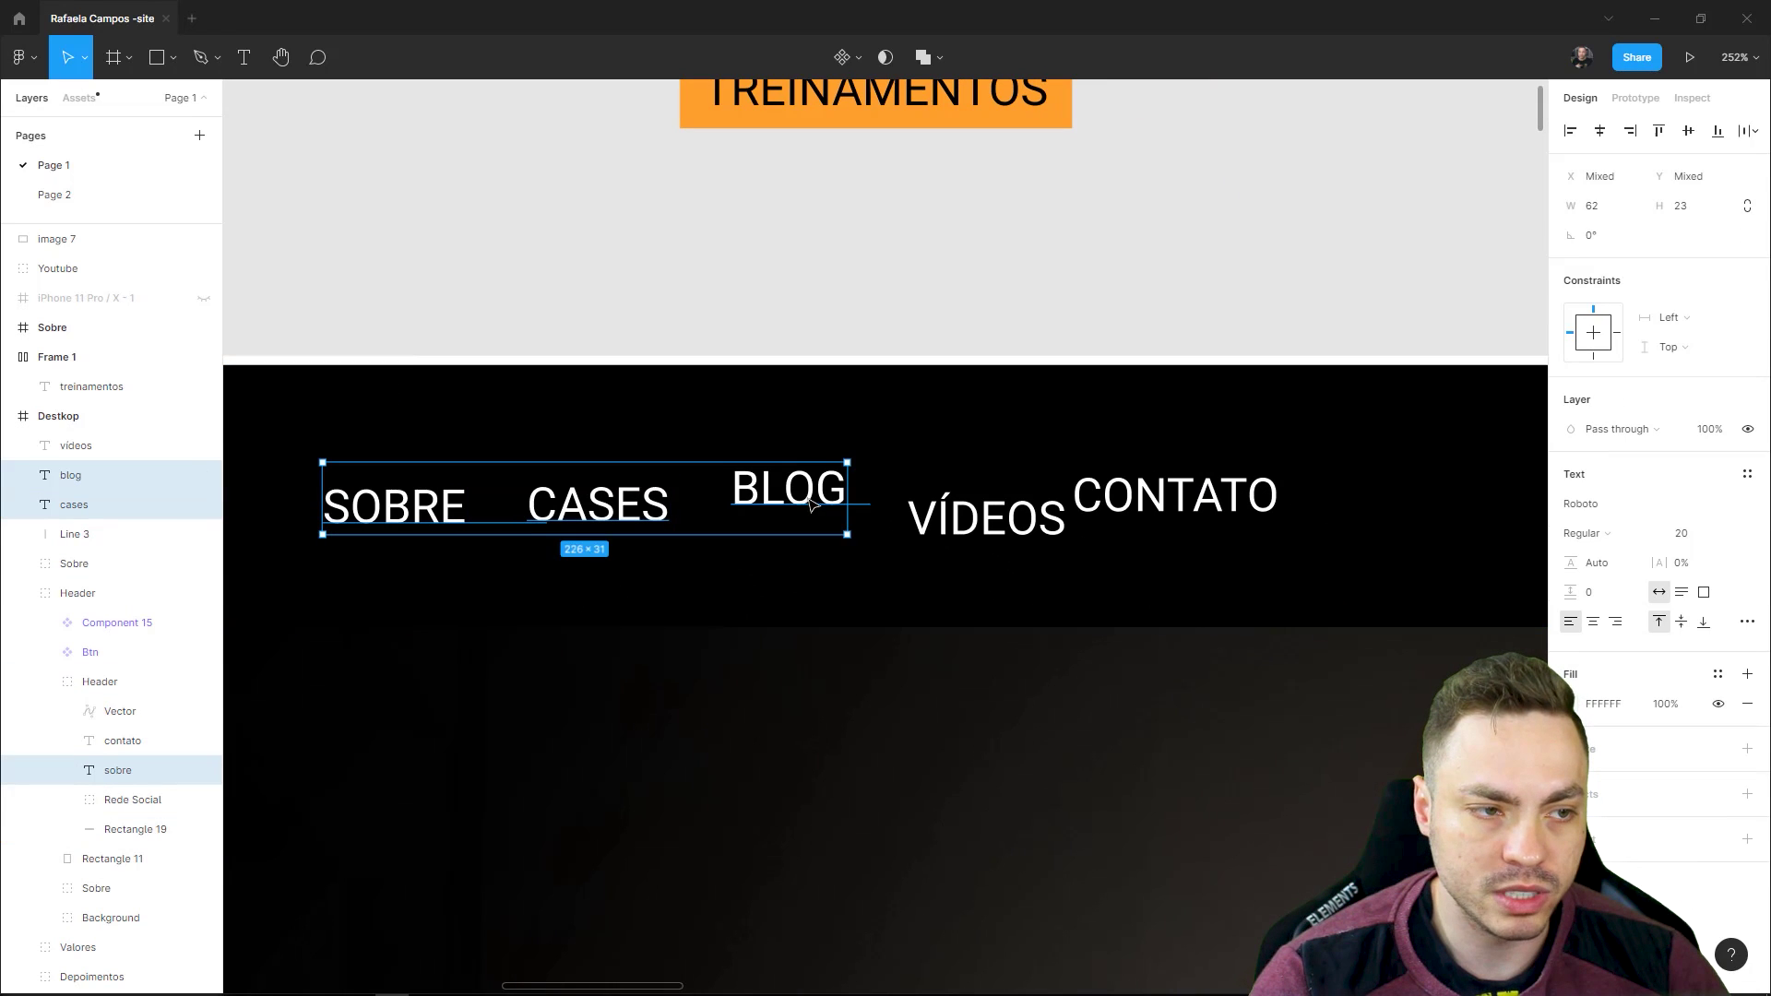
{"action": "left_click", "coordinate": [1000, 533], "text": "shift"}
{"action": "left_click", "coordinate": [1171, 492], "text": "shift"}
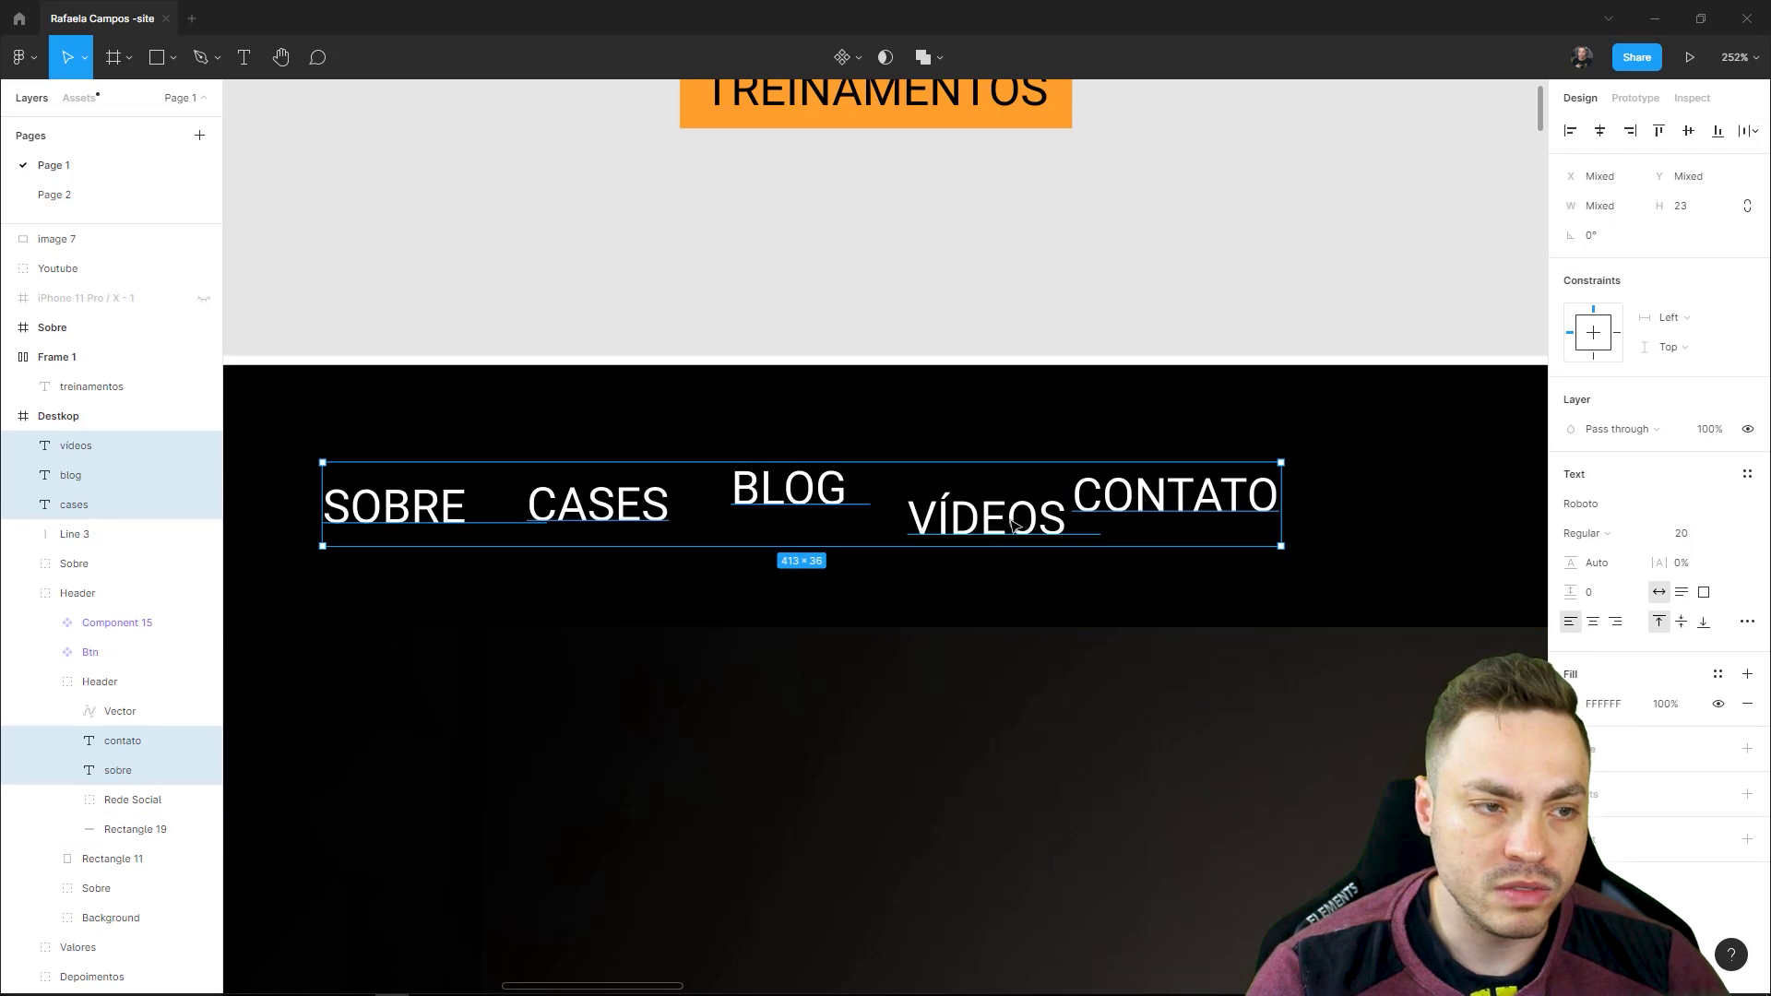
{"action": "left_click_drag", "start_coordinate": [1011, 525], "coordinate": [1073, 272]}
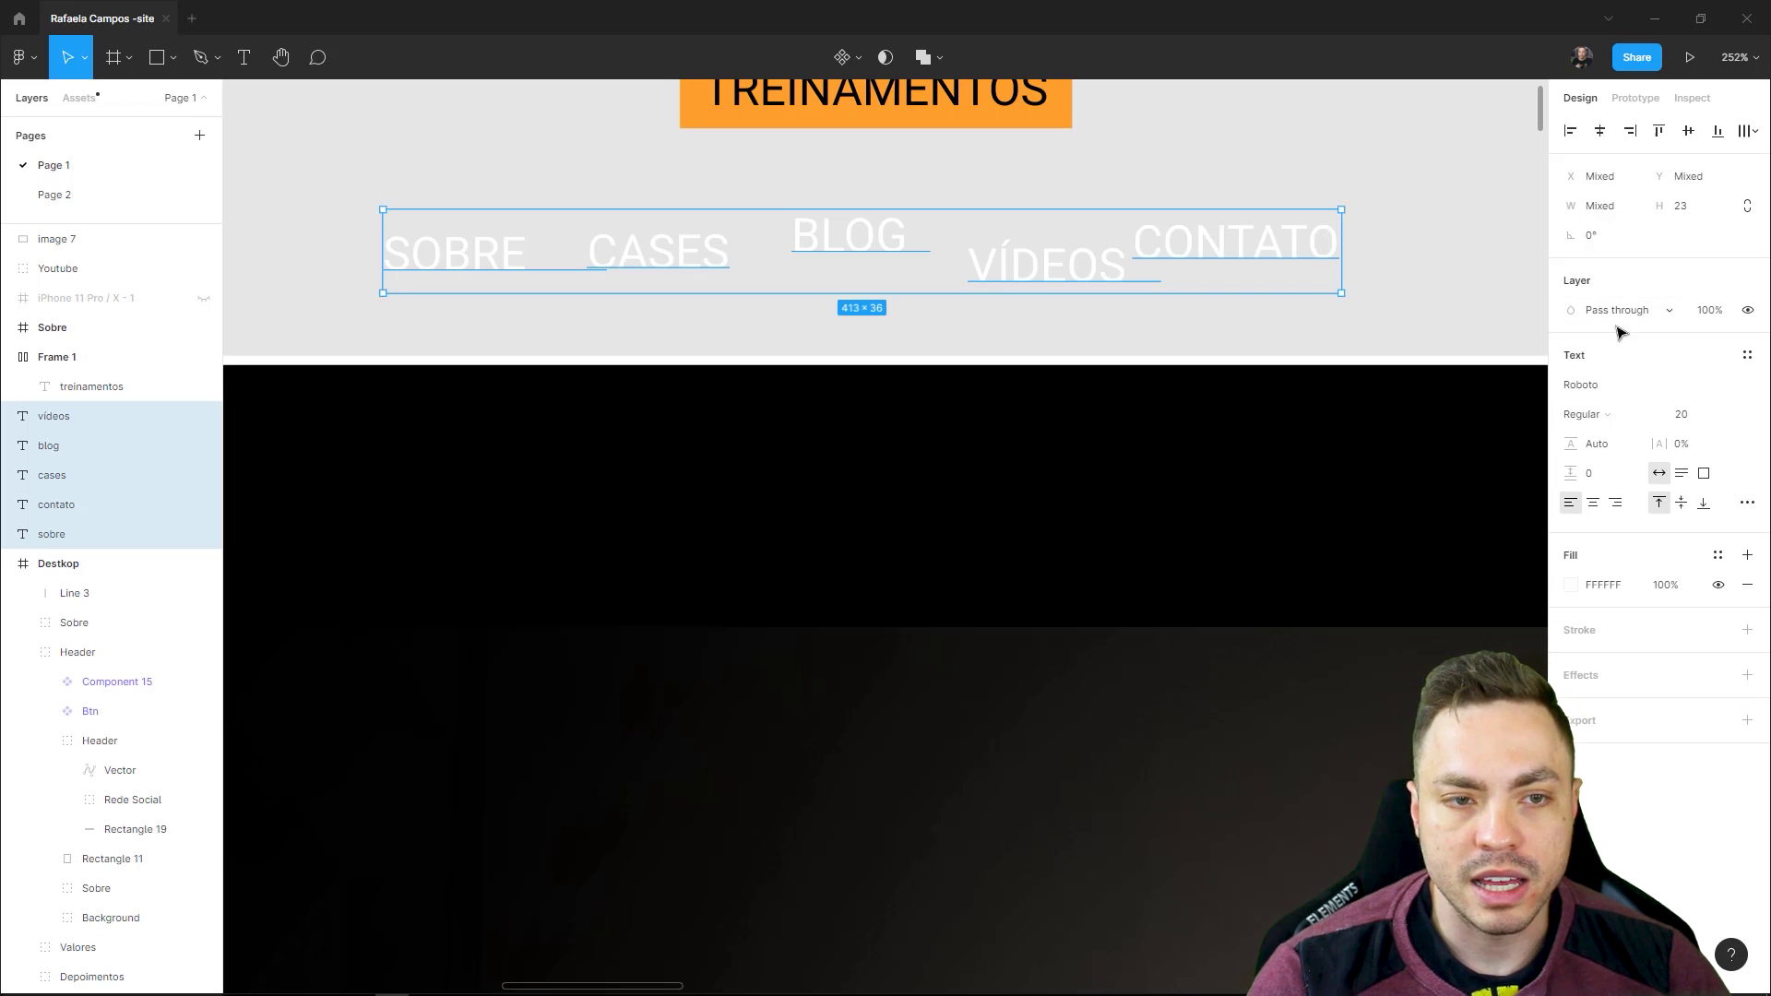
{"action": "scroll", "coordinate": [1158, 372], "scroll_direction": "up", "scroll_amount": 1}
{"action": "scroll", "coordinate": [1143, 355], "scroll_direction": "up", "scroll_amount": 5}
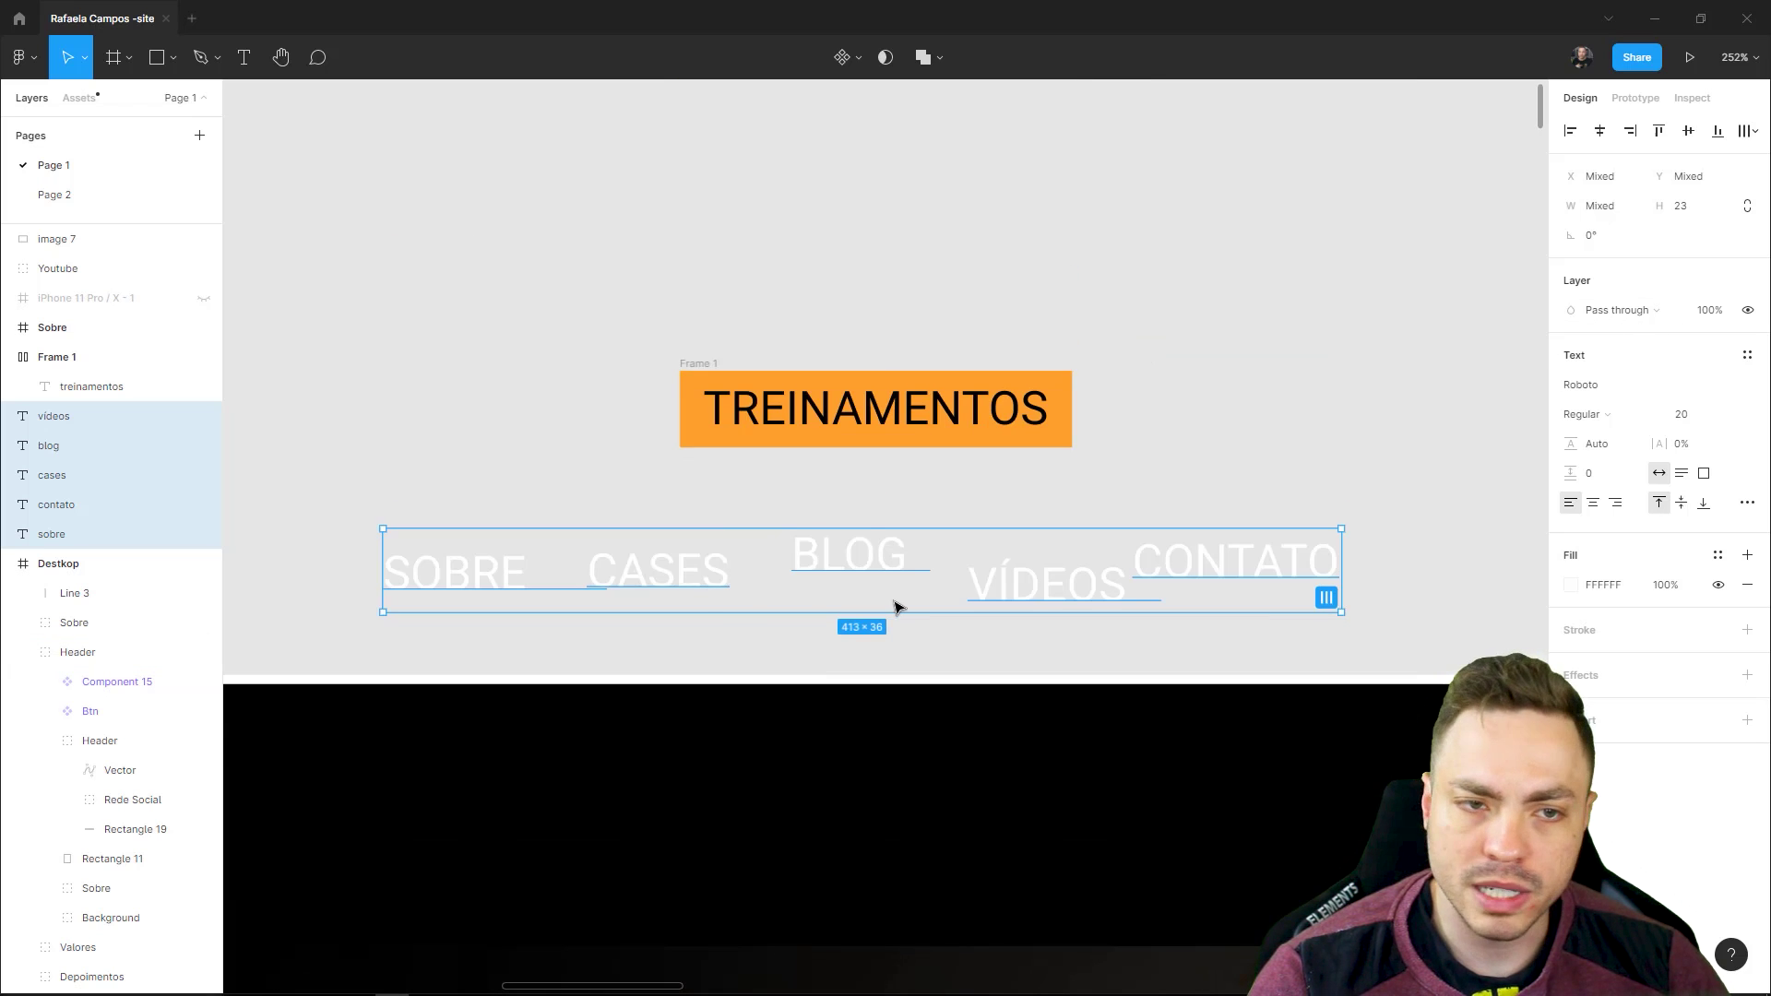
- Drag Rede Social out of the header and give it horizontal auto layout with 17 spacing
{"action": "scroll", "coordinate": [375, 562], "scroll_direction": "down", "scroll_amount": 1}
{"action": "left_click_drag", "start_coordinate": [375, 562], "coordinate": [979, 338]}
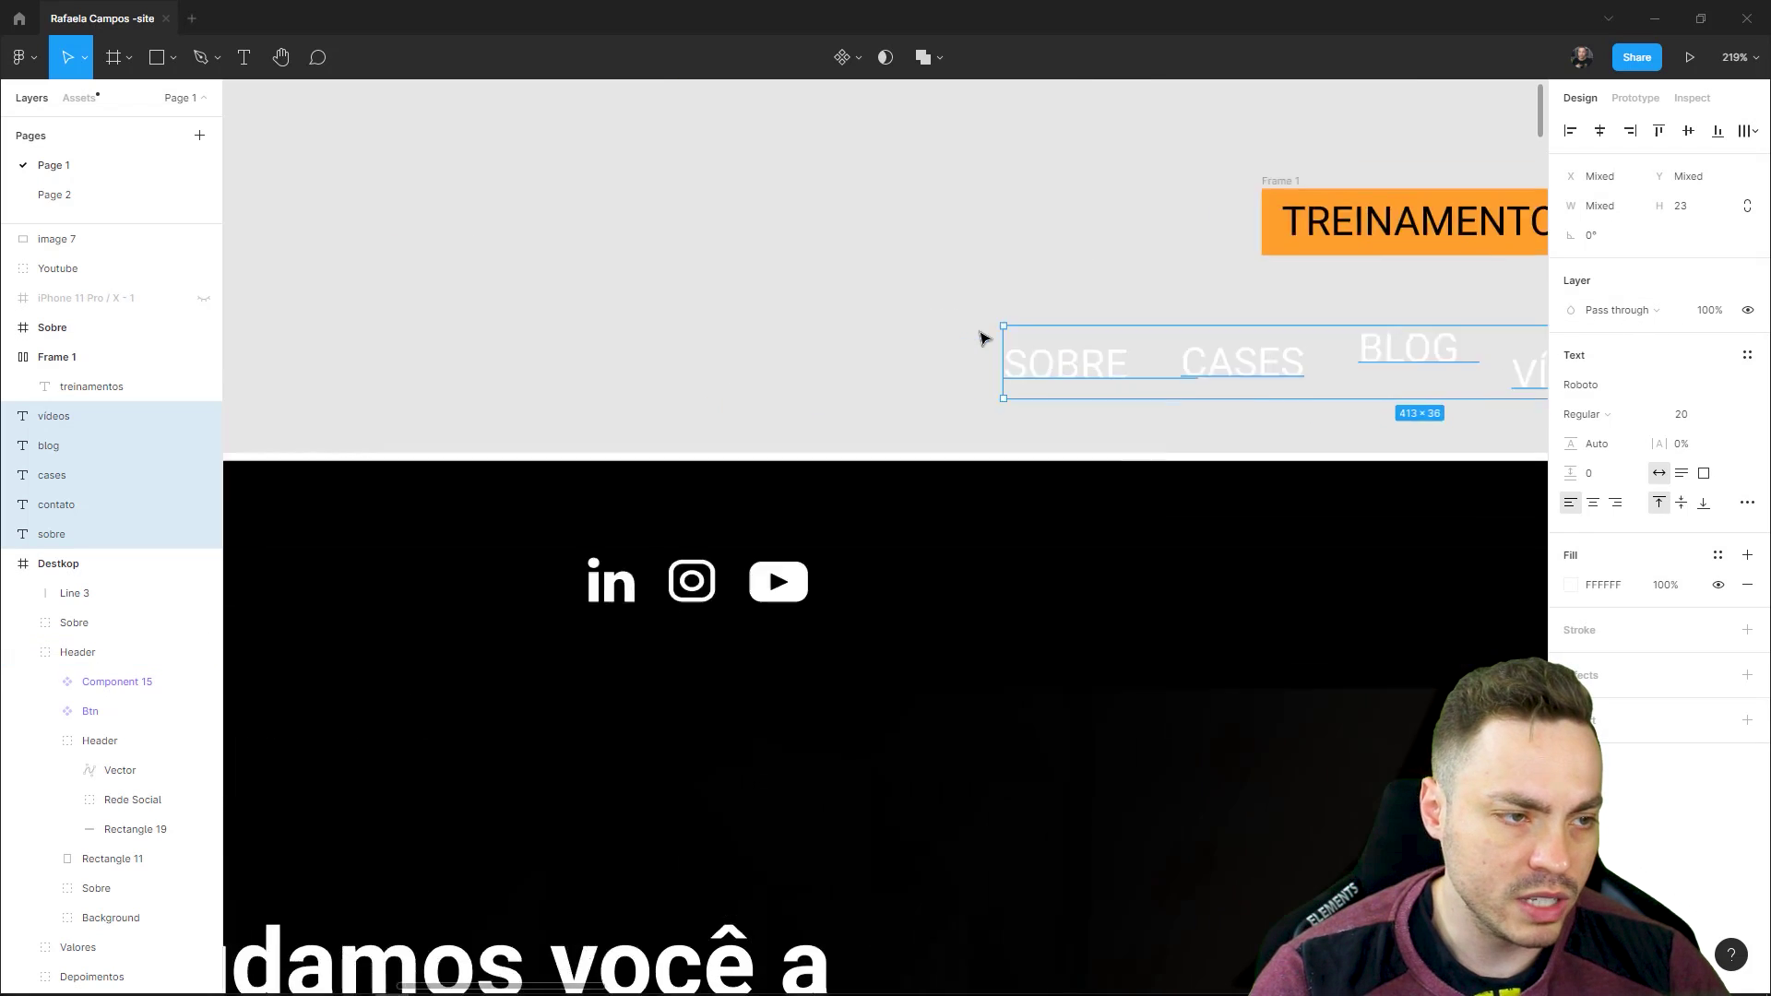
{"action": "scroll", "coordinate": [1067, 277], "scroll_direction": "down", "scroll_amount": 1}
{"action": "scroll", "coordinate": [843, 533], "scroll_direction": "down", "scroll_amount": 2}
{"action": "left_click", "coordinate": [903, 496]}
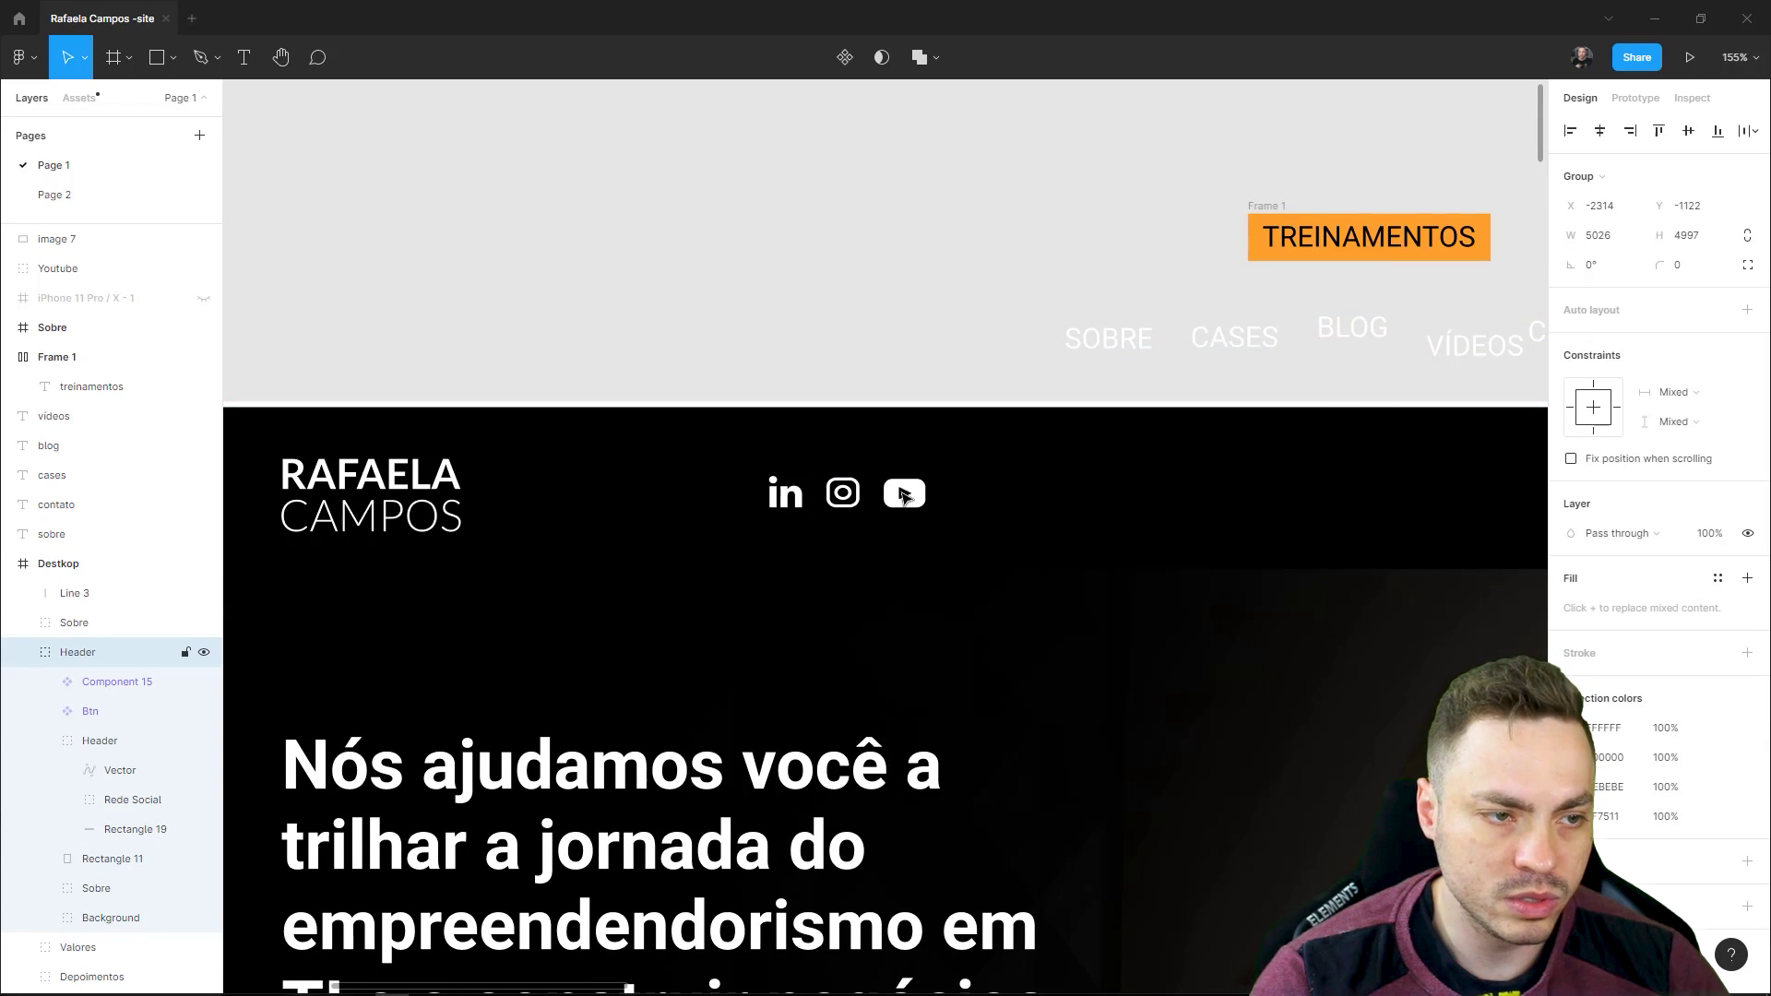
{"action": "double_click", "coordinate": [904, 495]}
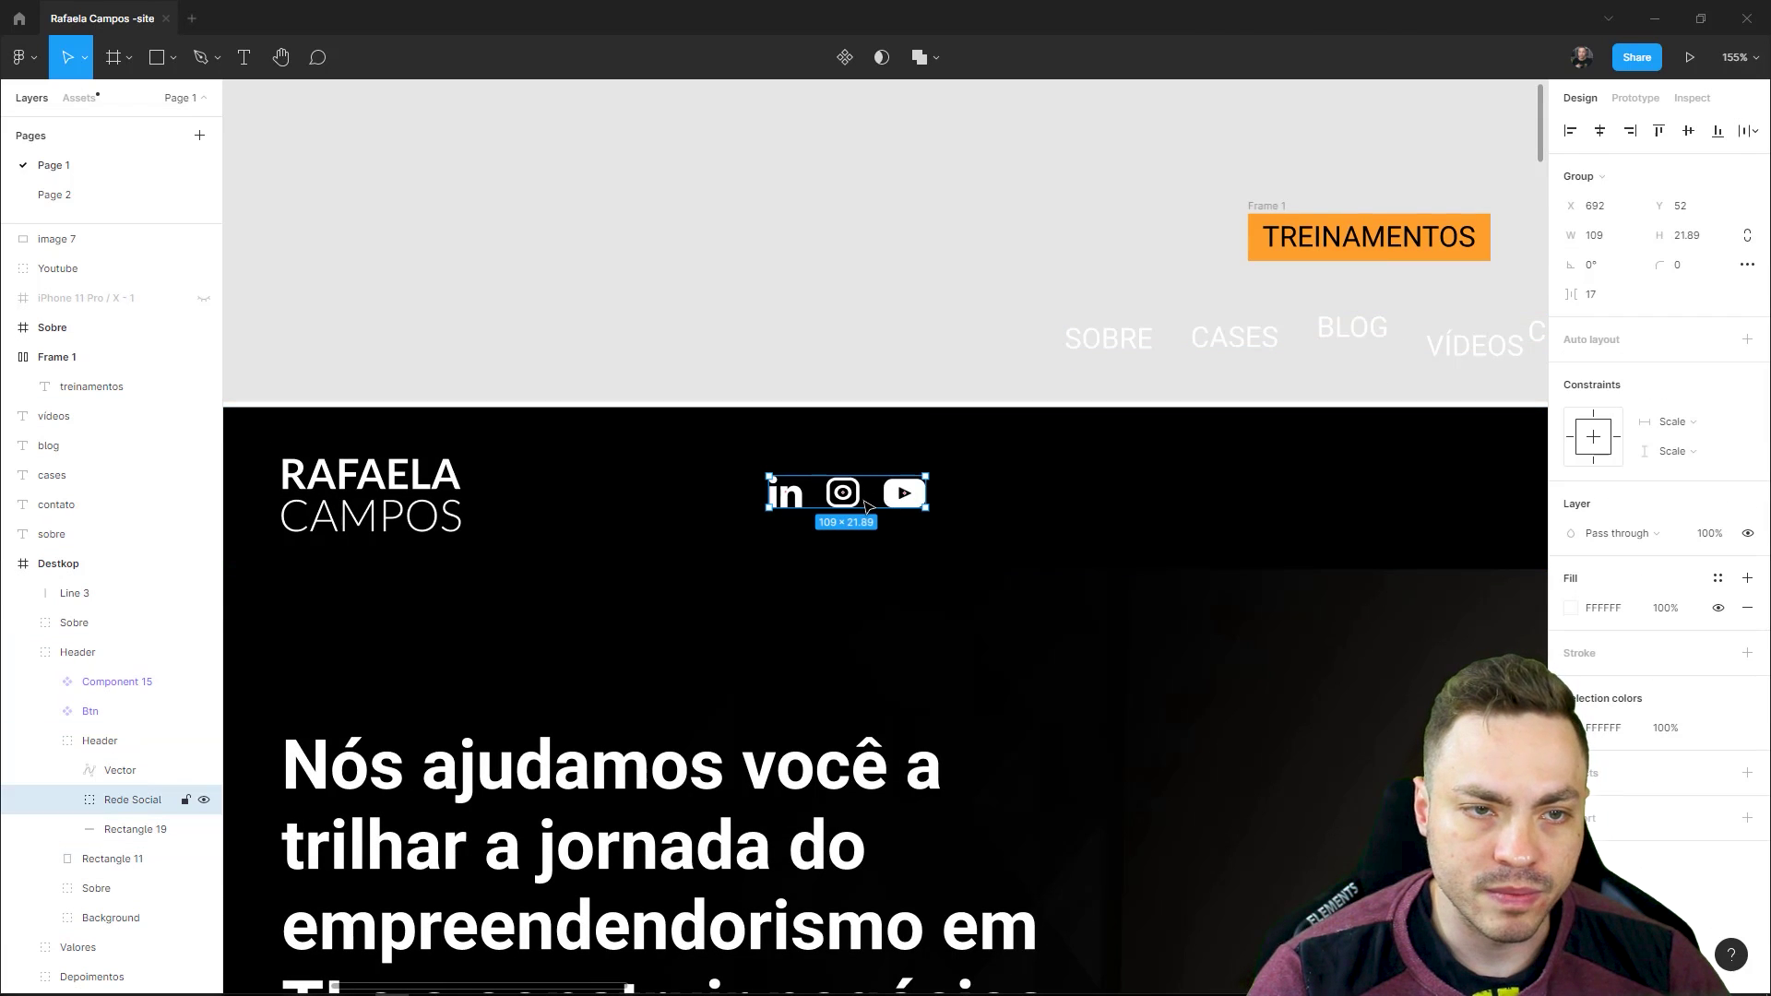
{"action": "left_click_drag", "start_coordinate": [838, 498], "coordinate": [848, 276]}
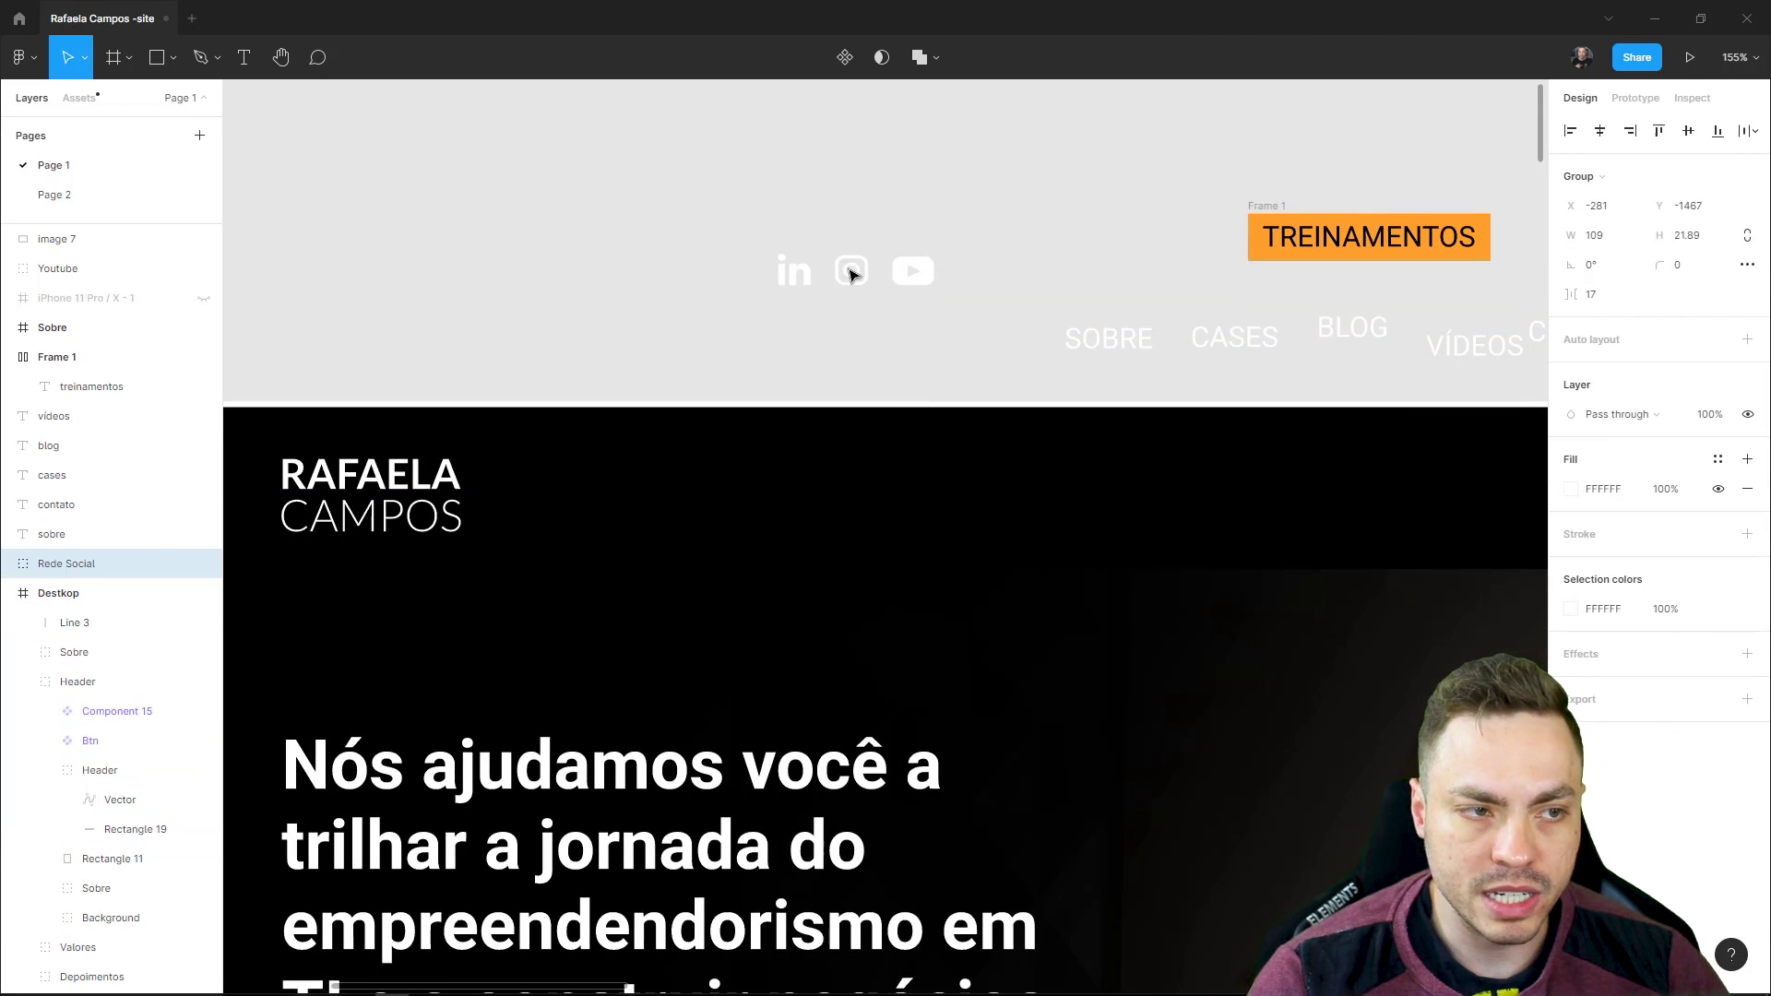
{"action": "left_click", "coordinate": [1746, 340]}
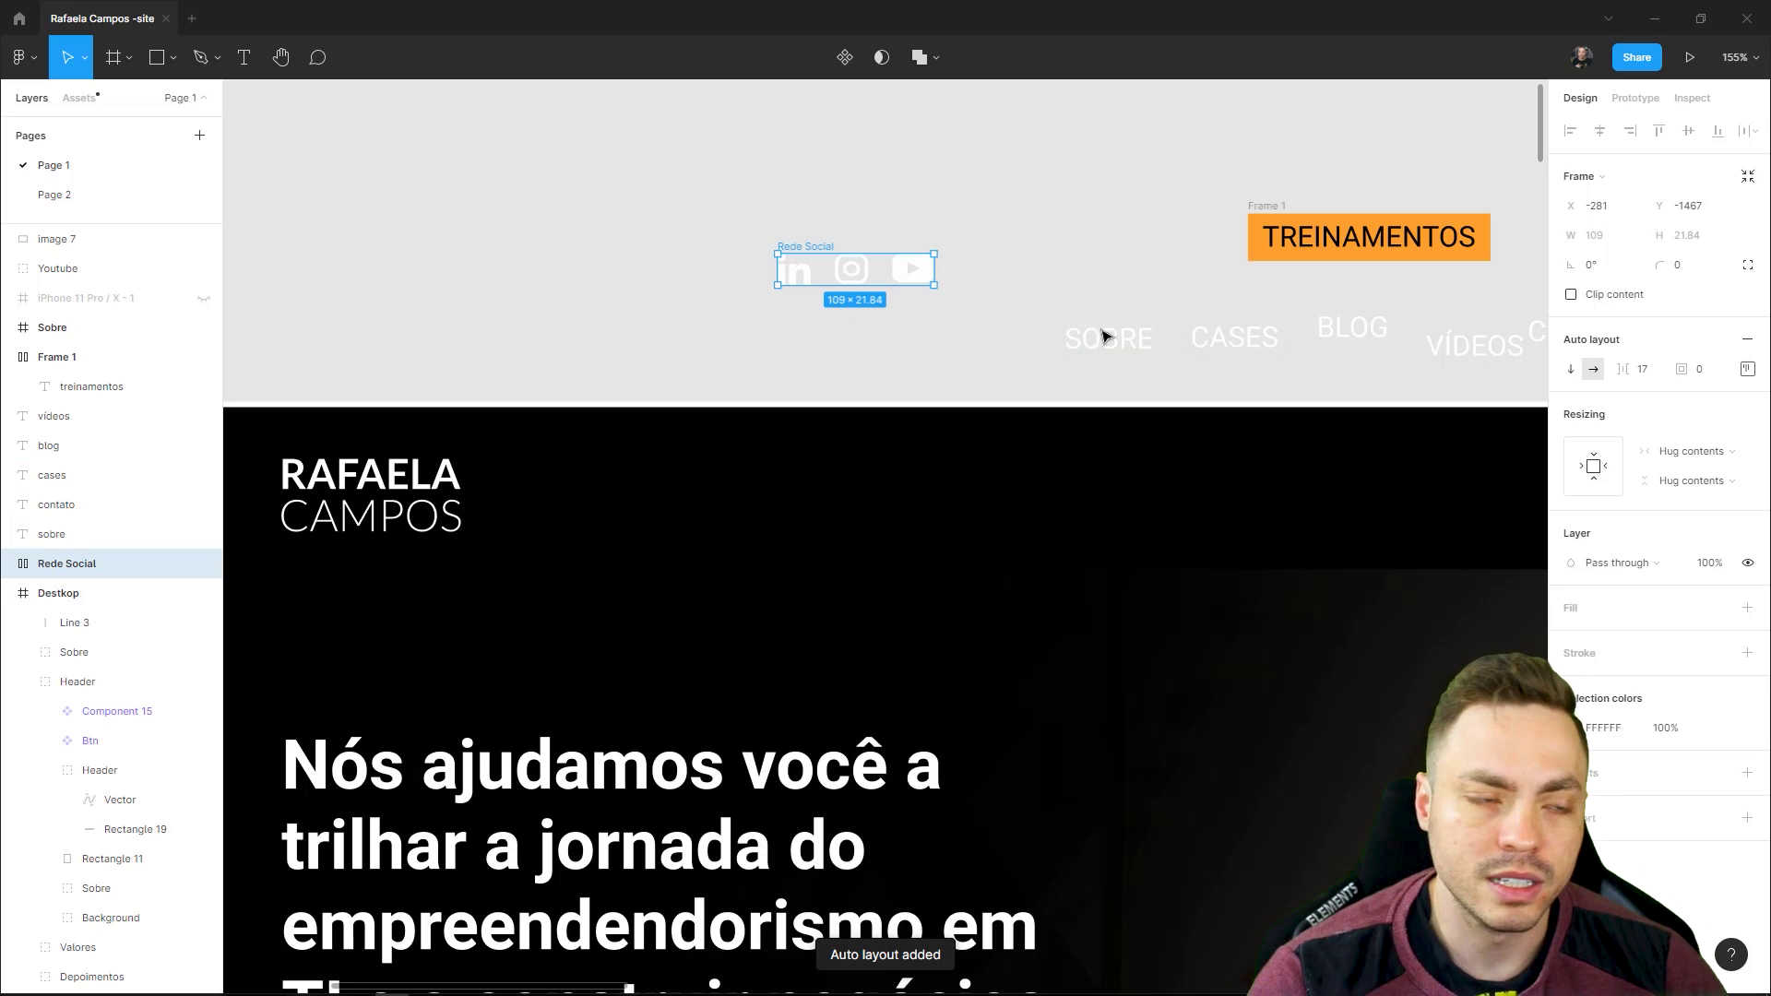
{"action": "scroll", "coordinate": [876, 283], "scroll_direction": "up", "scroll_amount": 3}
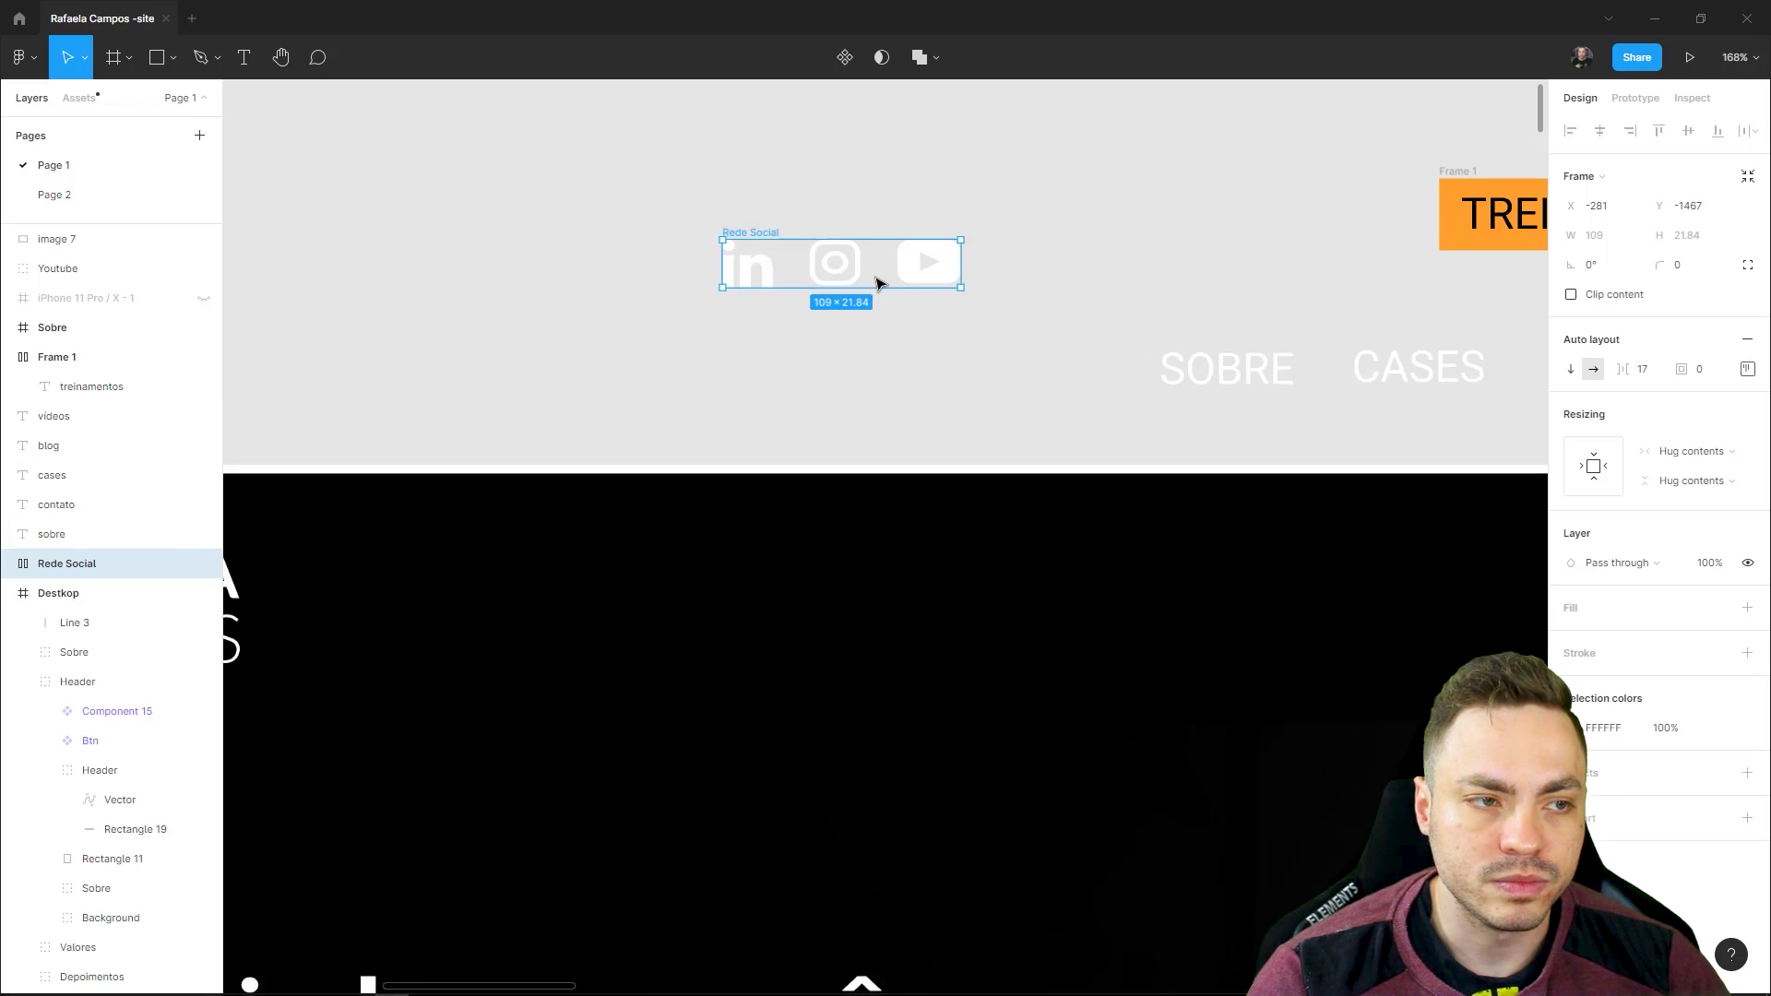
{"action": "scroll", "coordinate": [876, 283], "scroll_direction": "up", "scroll_amount": 3}
{"action": "scroll", "coordinate": [870, 276], "scroll_direction": "up", "scroll_amount": 5}
{"action": "scroll", "coordinate": [759, 277], "scroll_direction": "up", "scroll_amount": 1}
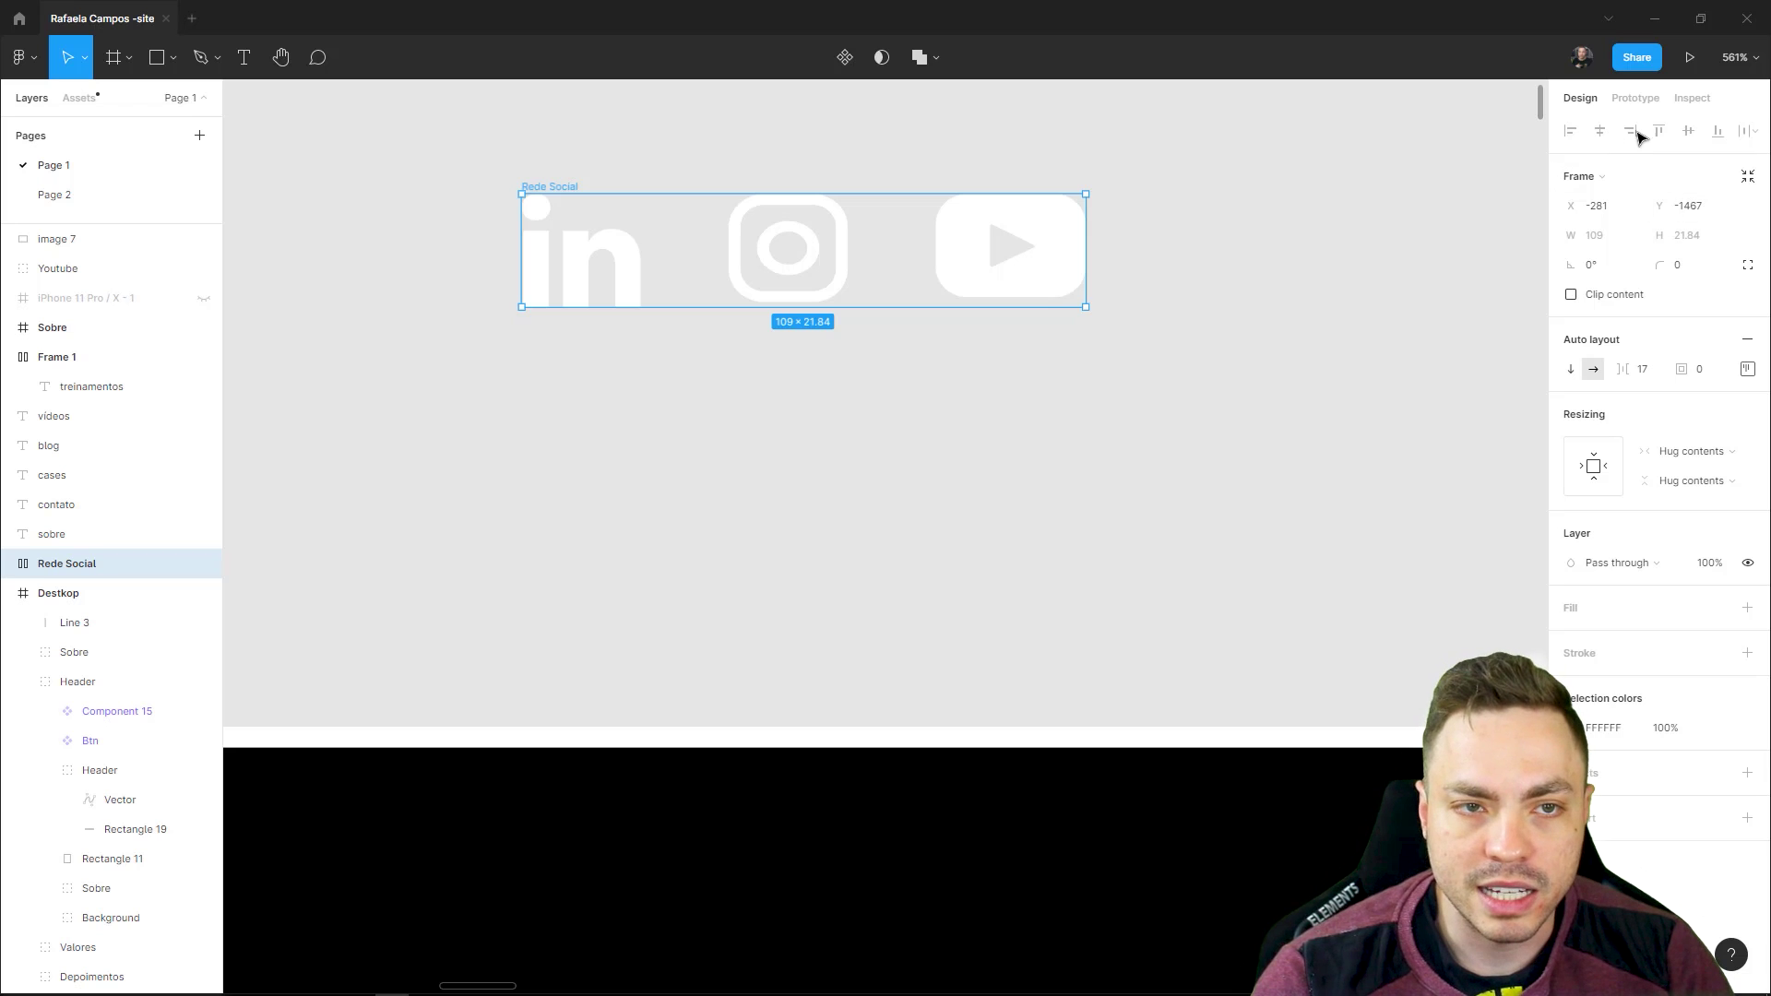
{"action": "left_click", "coordinate": [1570, 370]}
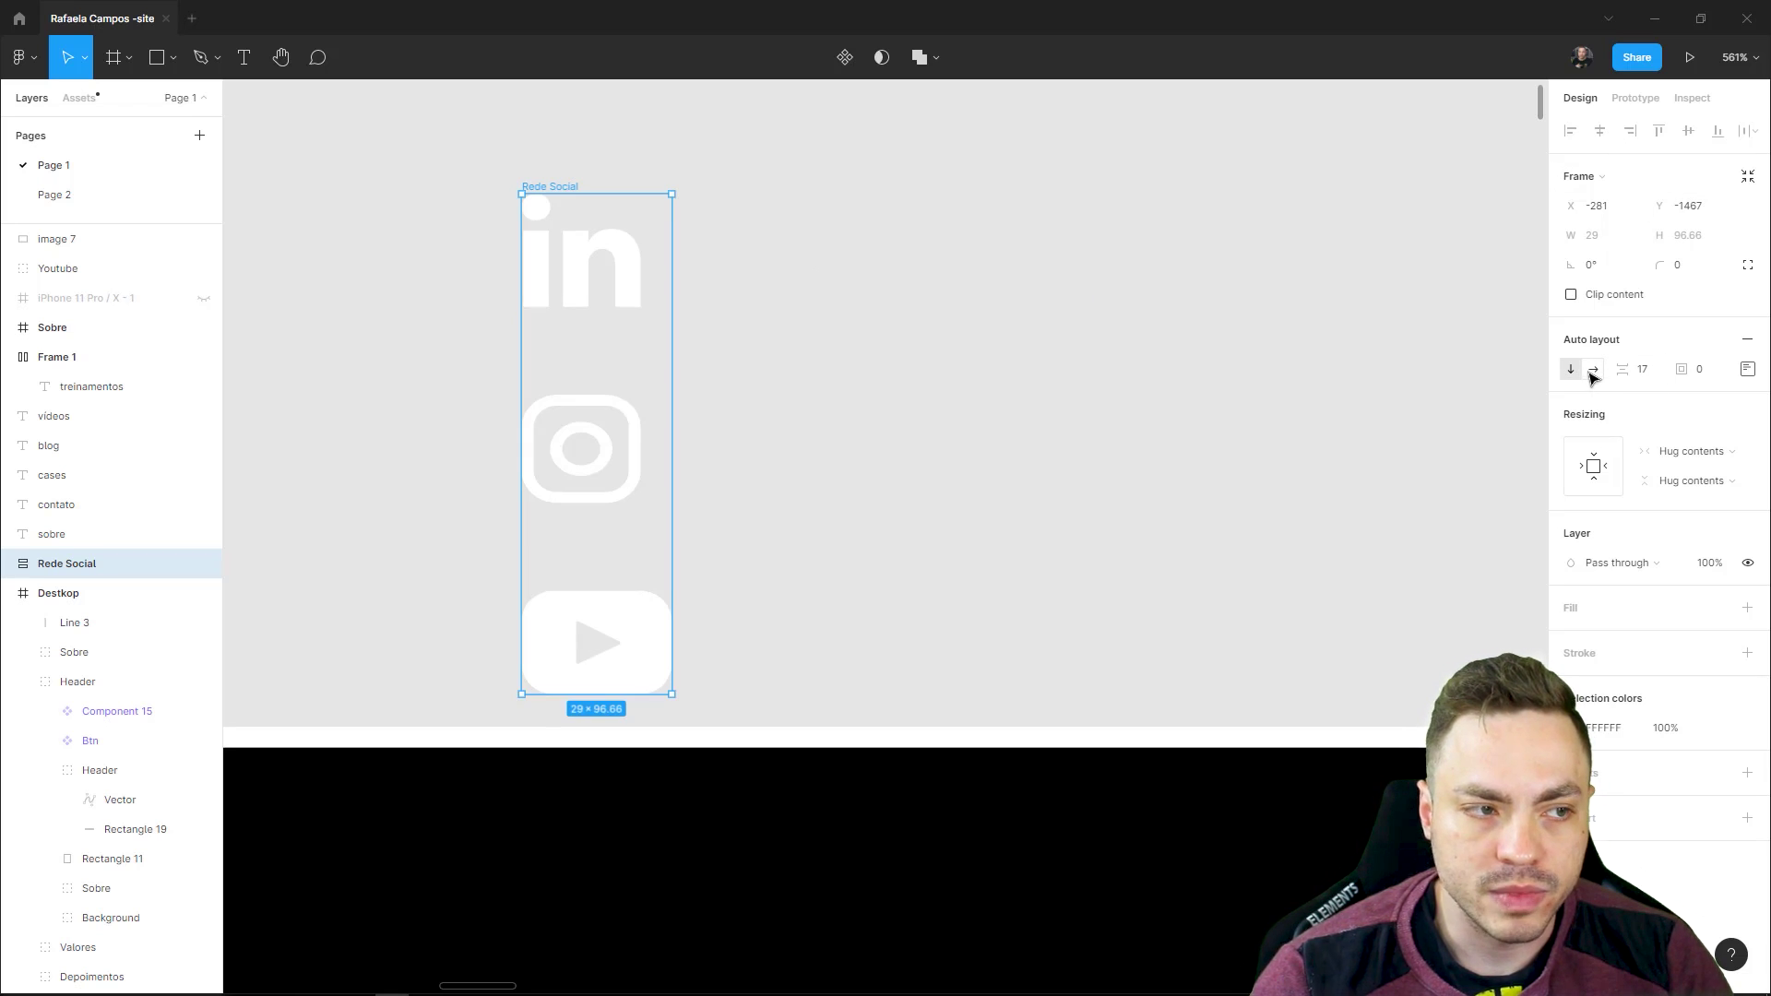
{"action": "left_click", "coordinate": [1593, 372]}
{"action": "scroll", "coordinate": [1462, 452], "scroll_direction": "up", "scroll_amount": 1}
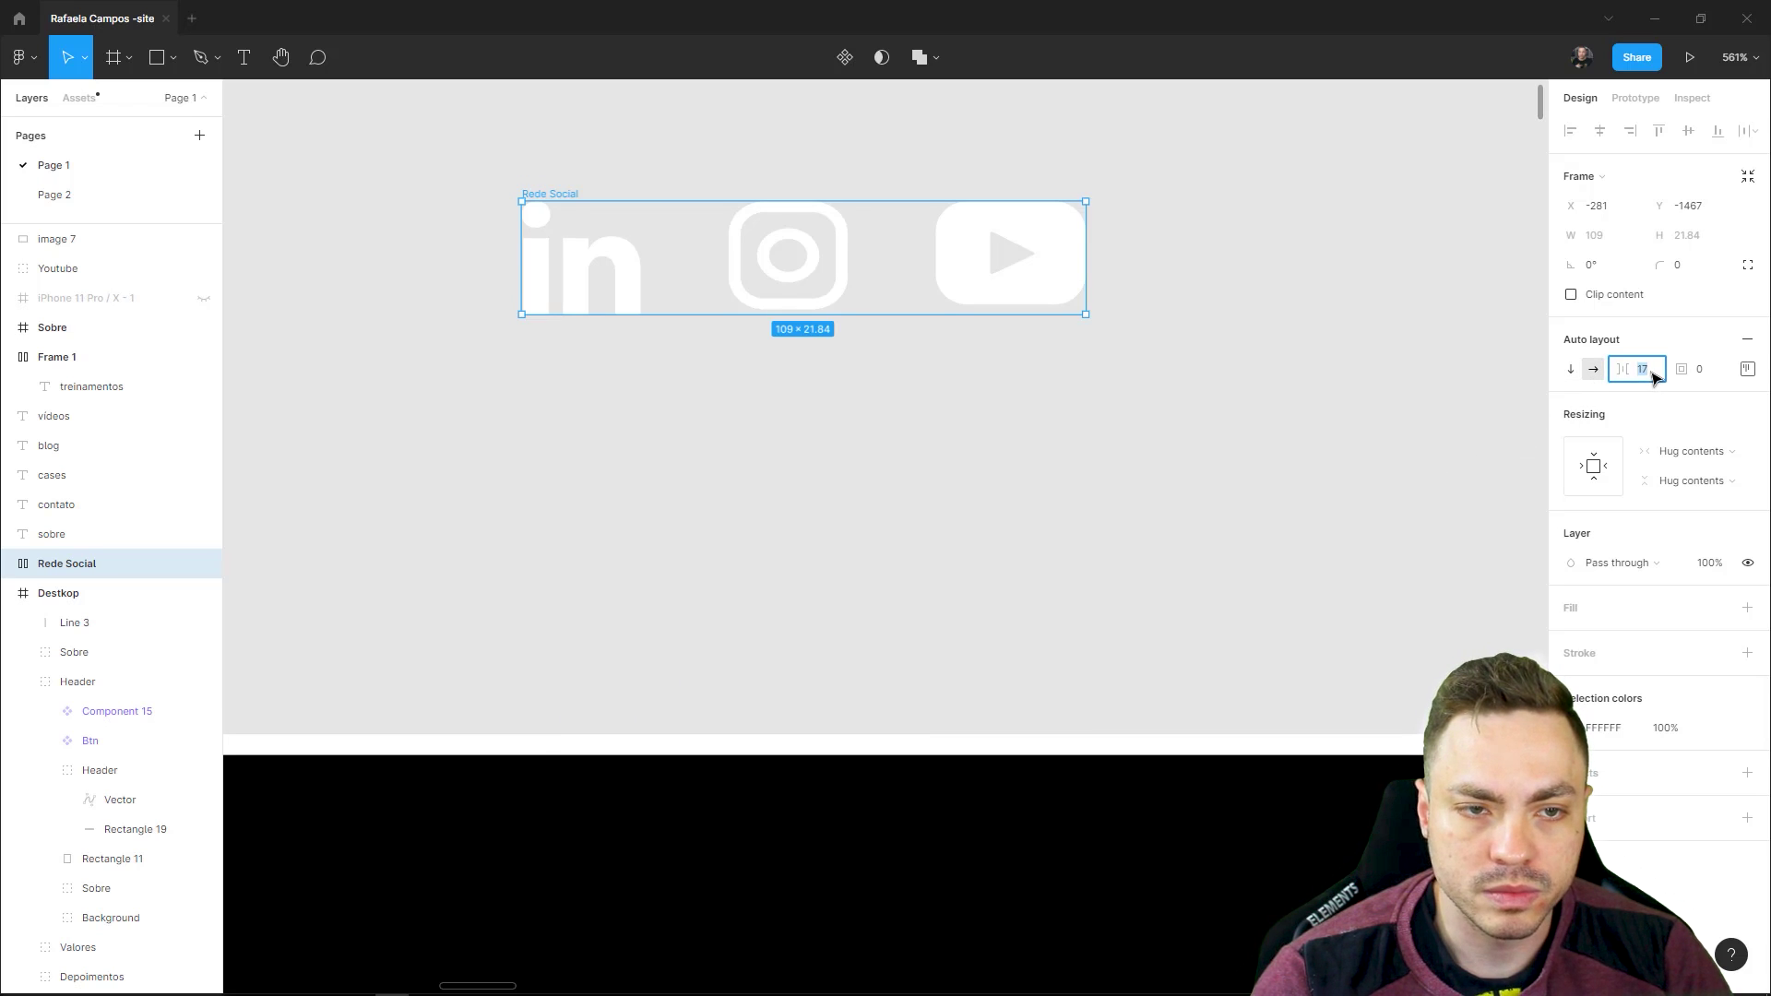
{"action": "type", "text": "24"}
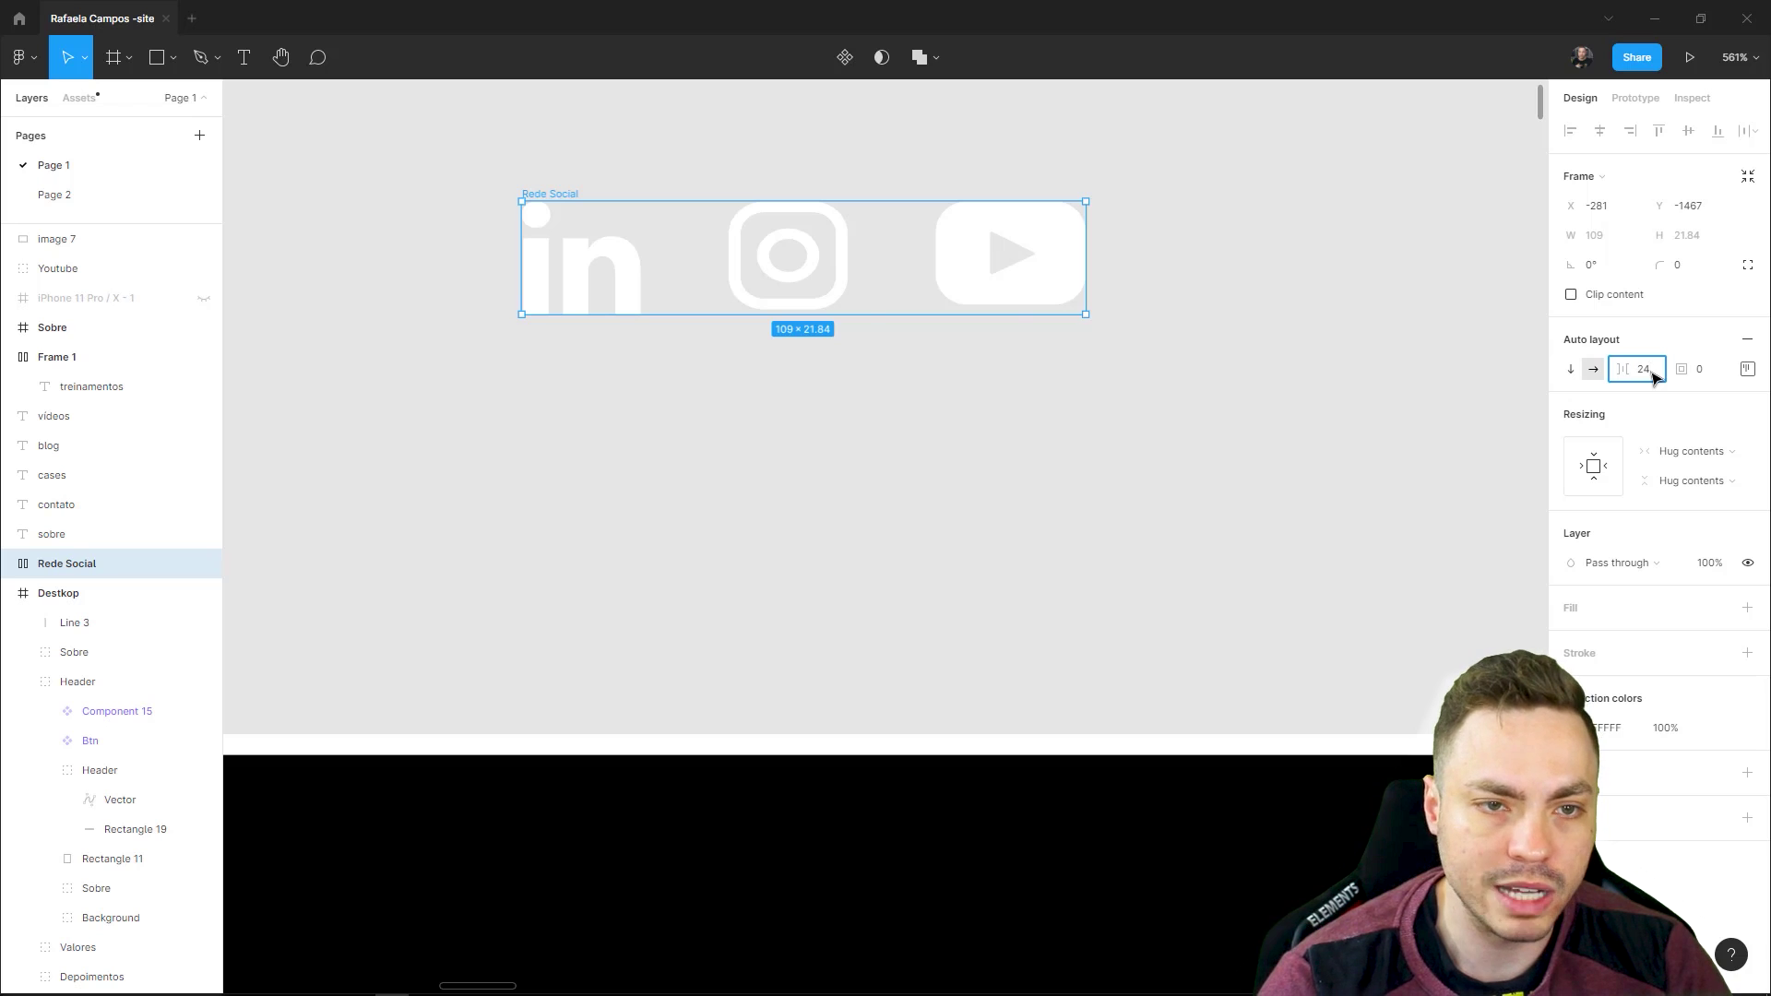
{"action": "key", "text": "Return"}
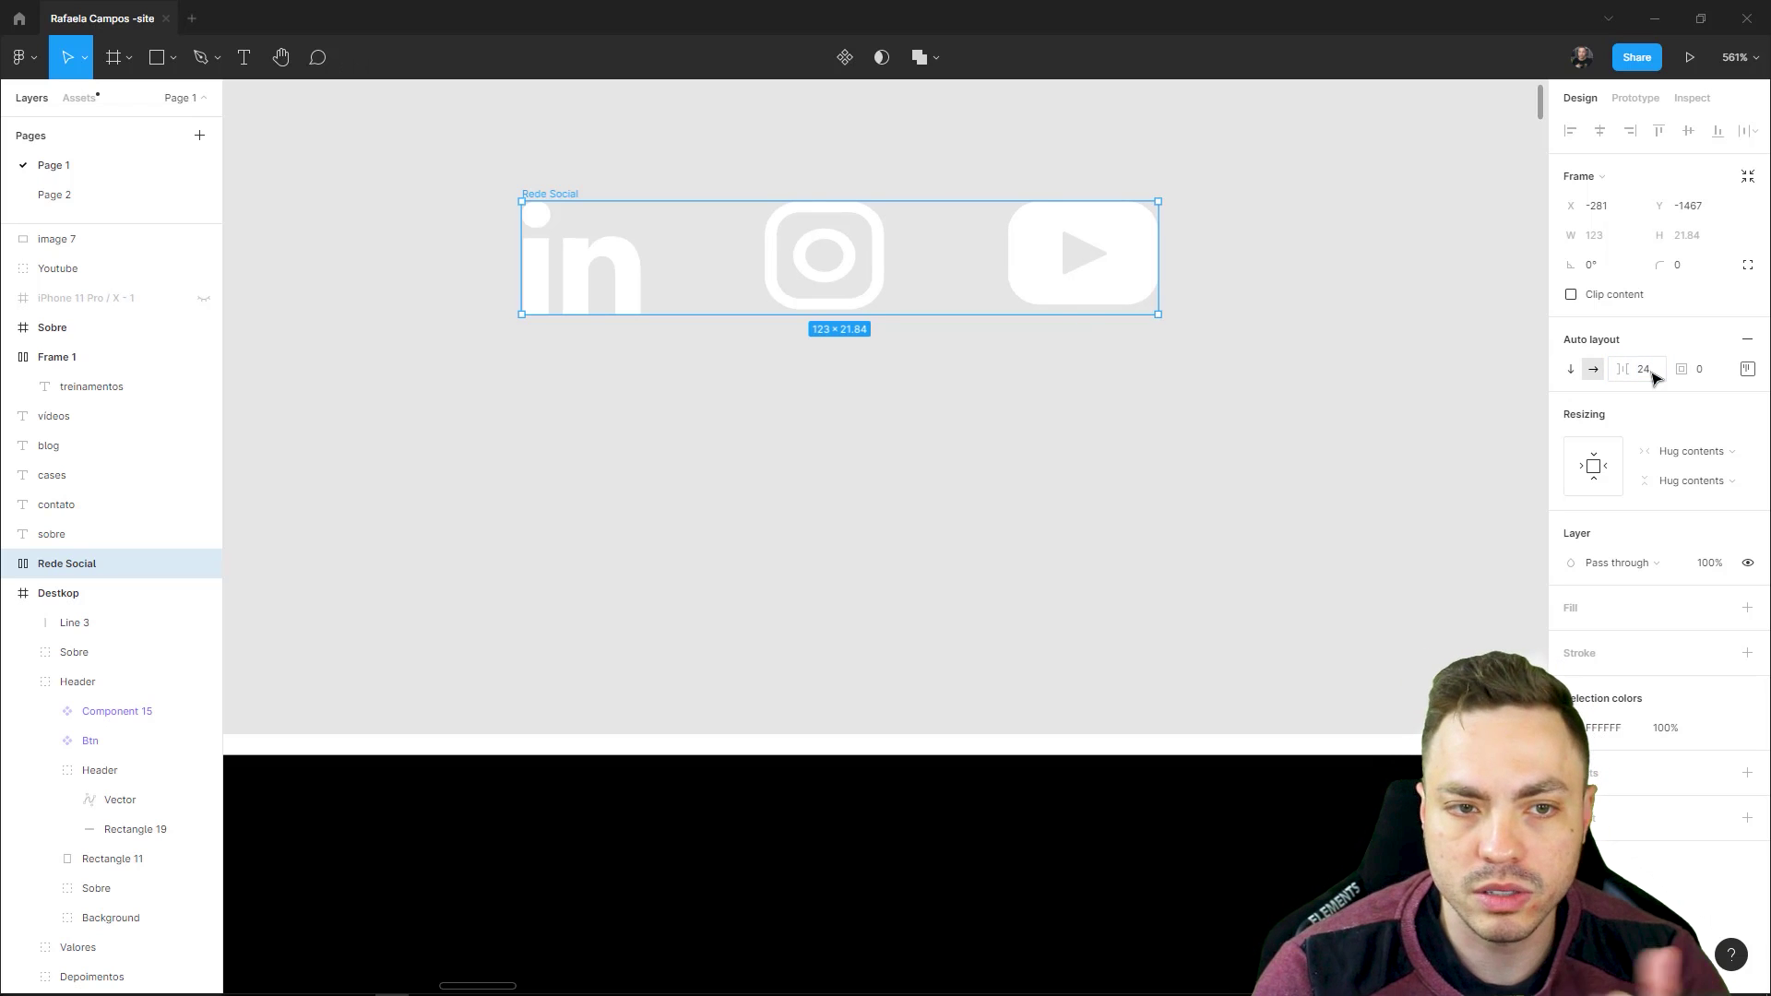
{"action": "left_click", "coordinate": [1052, 277]}
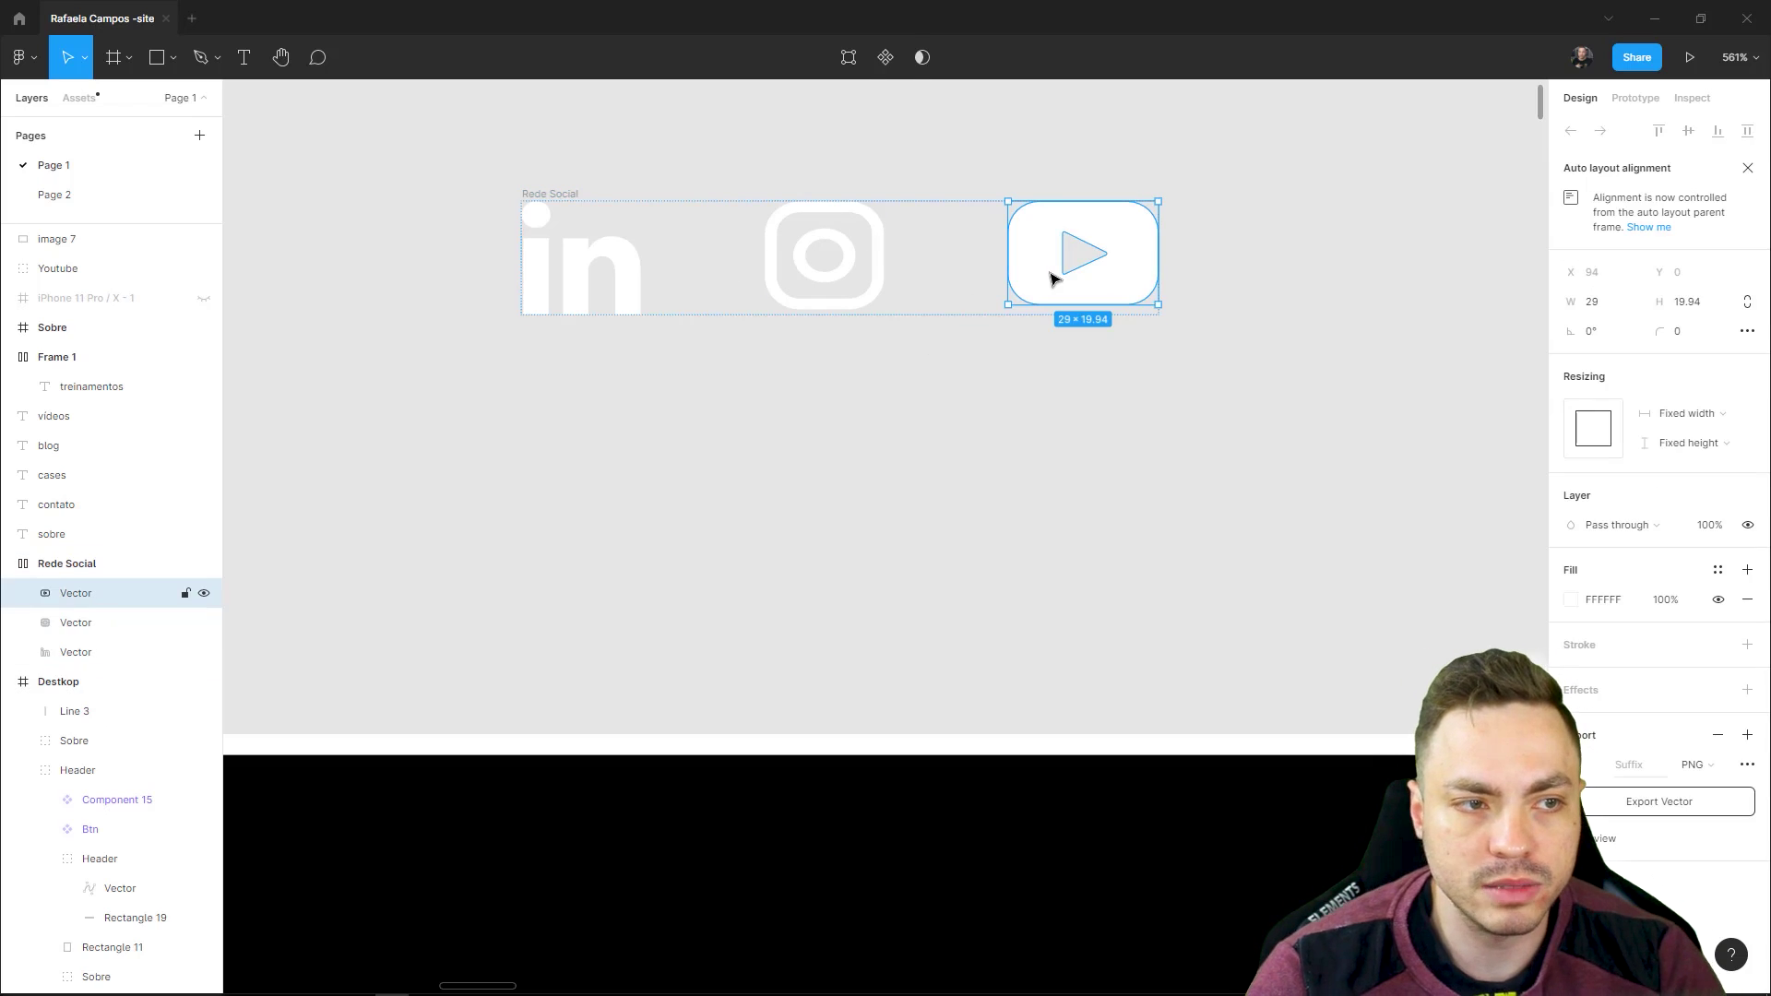
{"action": "key", "text": "Left"}
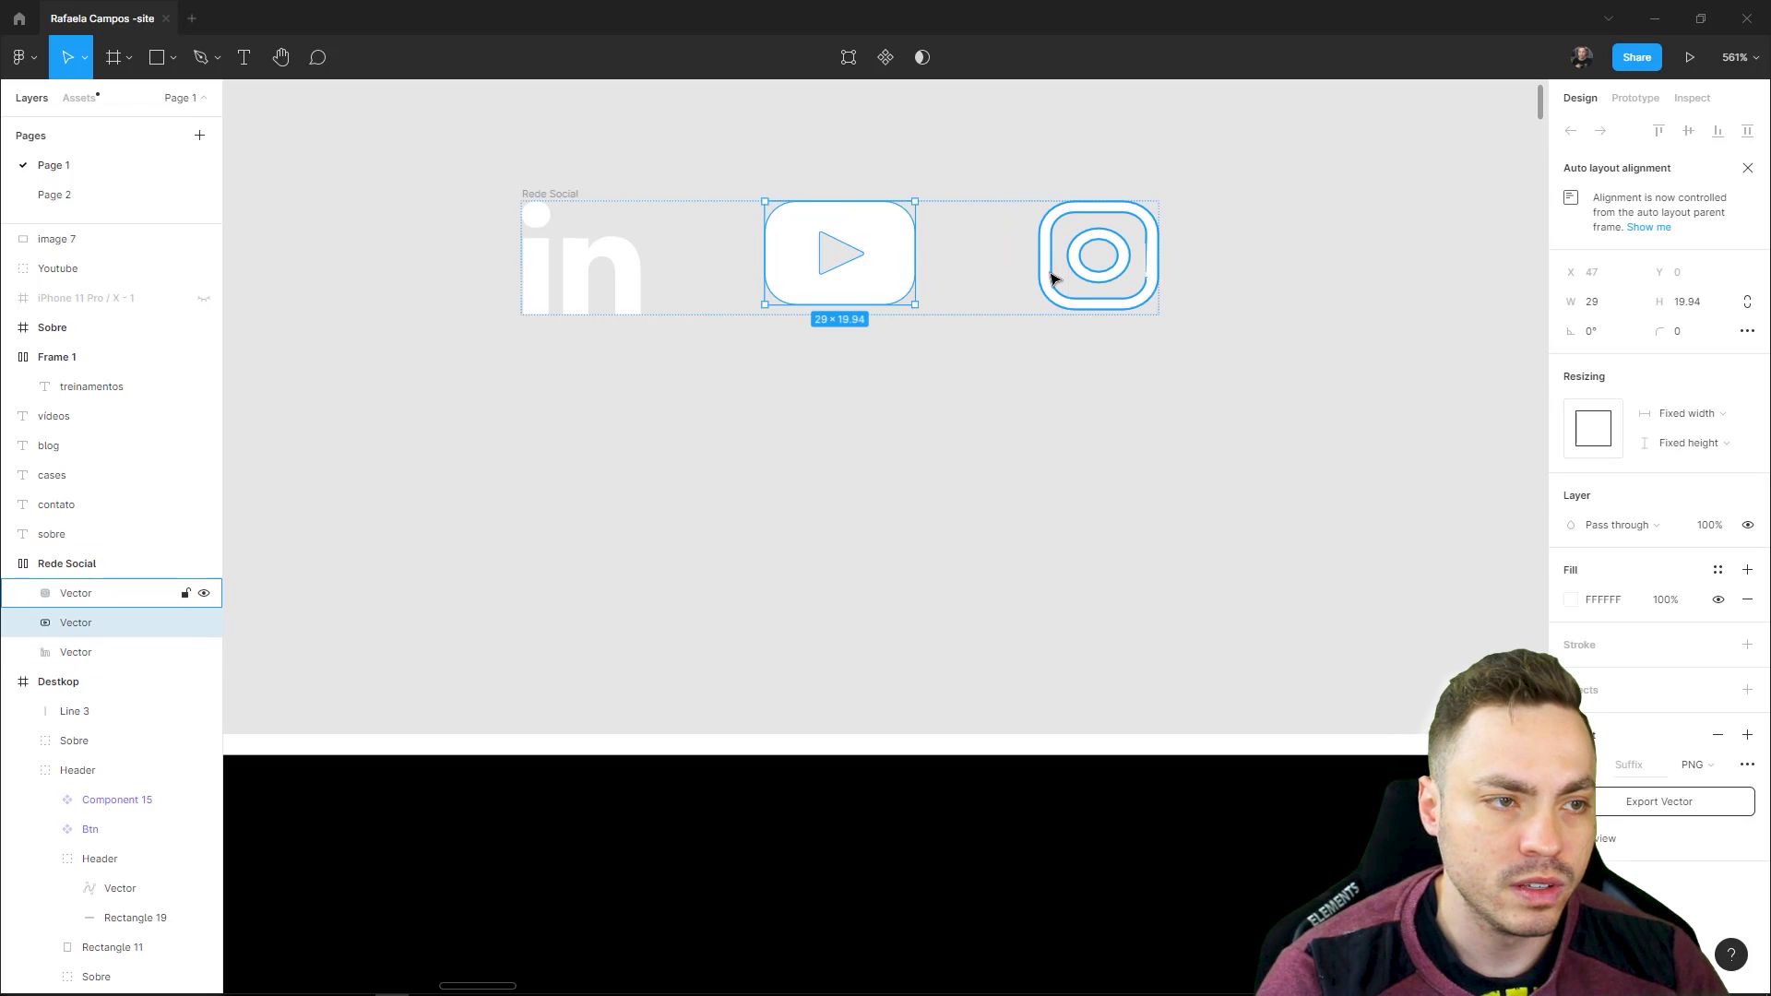
{"action": "key", "text": "Left"}
{"action": "key", "text": "Right"}
{"action": "key", "text": "Right"}
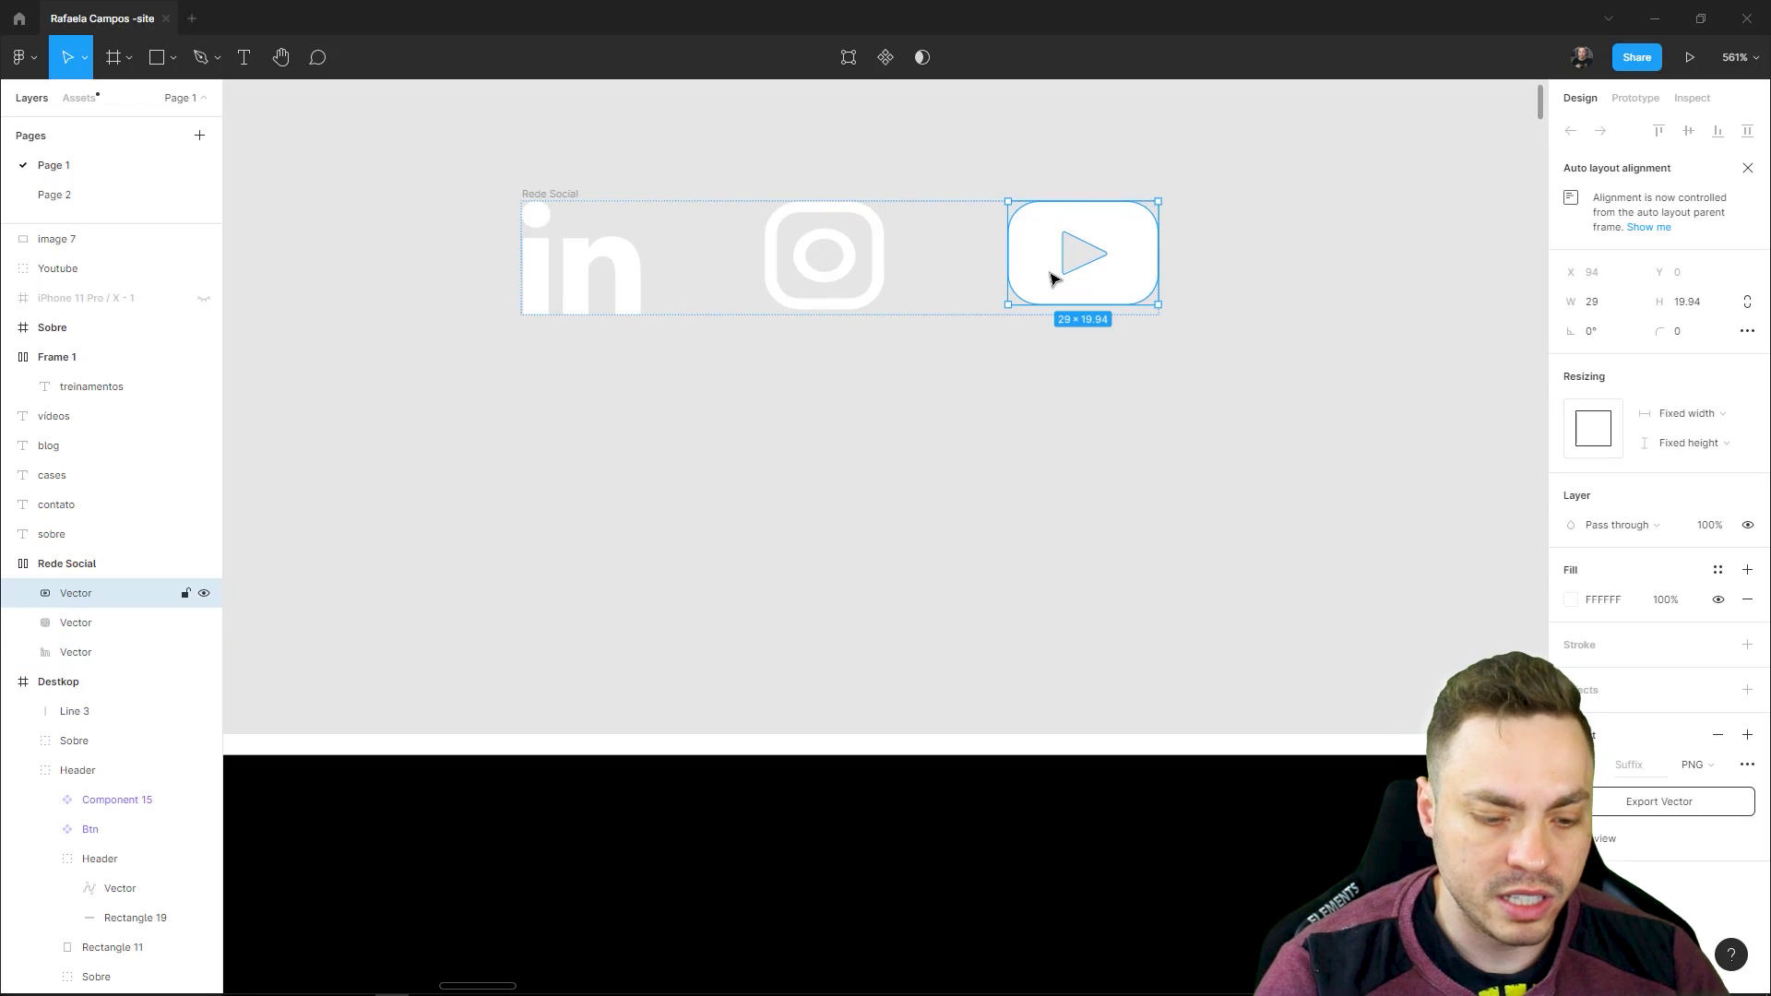
{"action": "key", "text": "Left"}
{"action": "key", "text": "Right"}
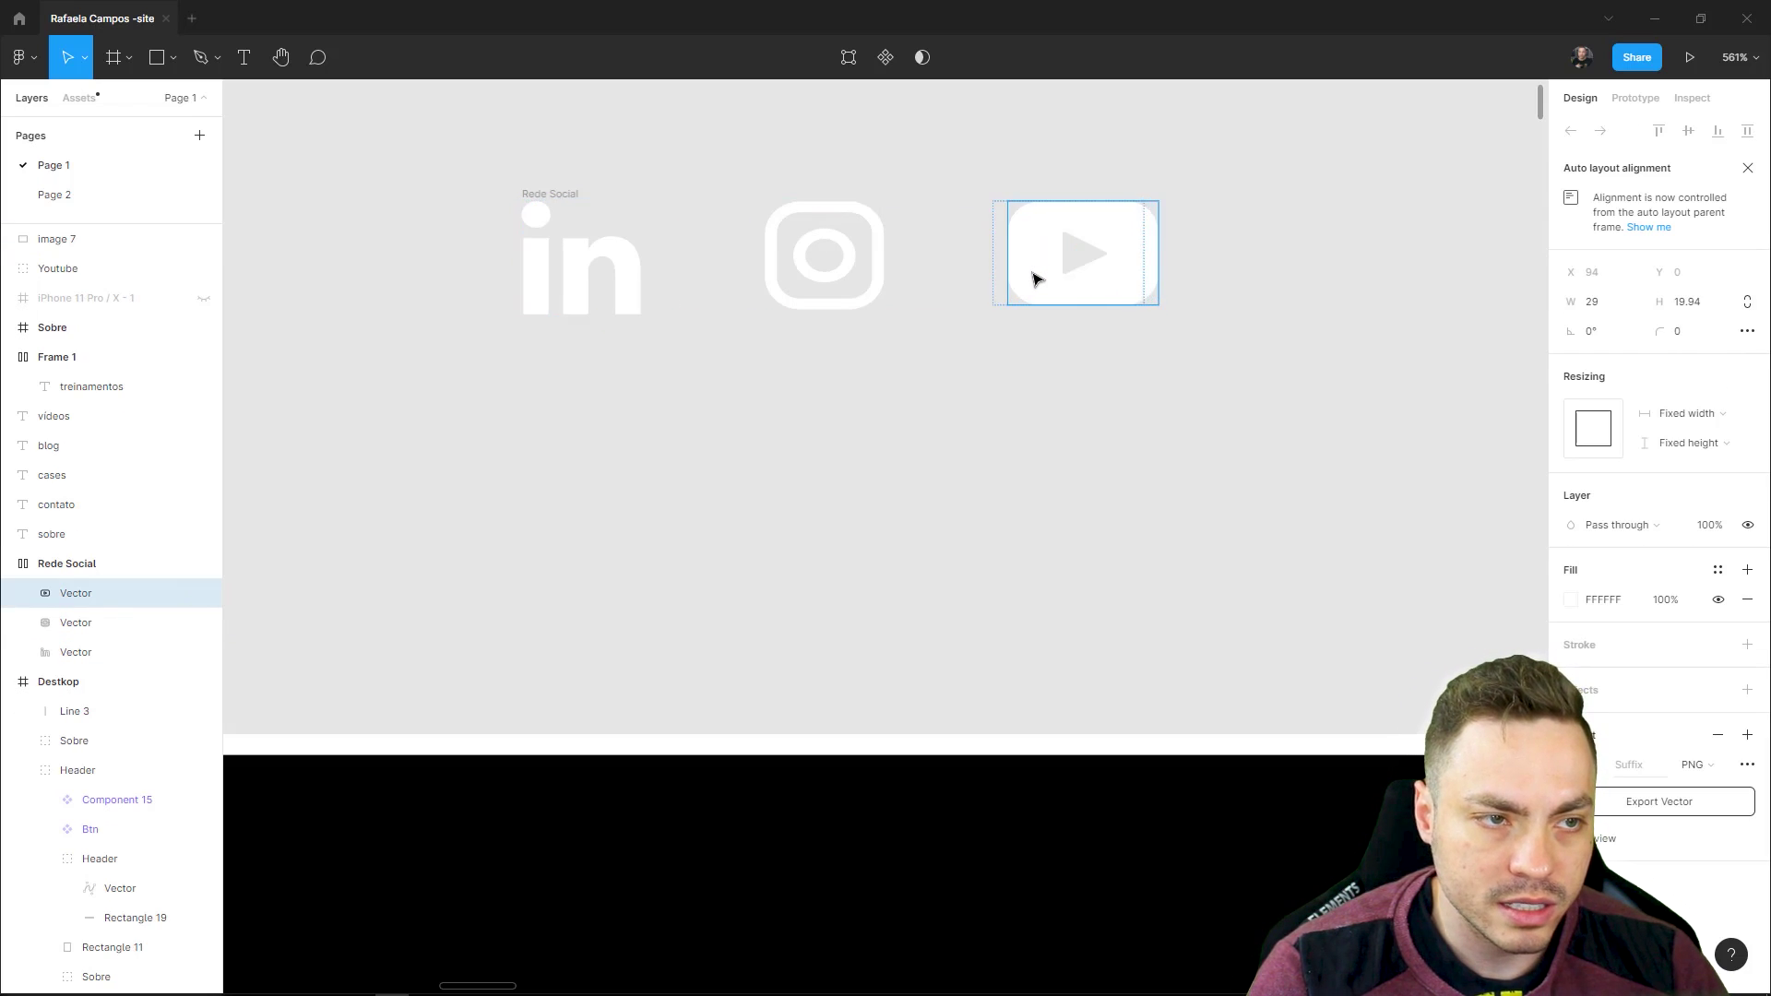
{"action": "mouse_move", "coordinate": [1008, 276]}
{"action": "left_mouse_down"}
{"action": "mouse_move", "coordinate": [979, 279]}
{"action": "mouse_move", "coordinate": [1019, 304]}
{"action": "left_mouse_up"}
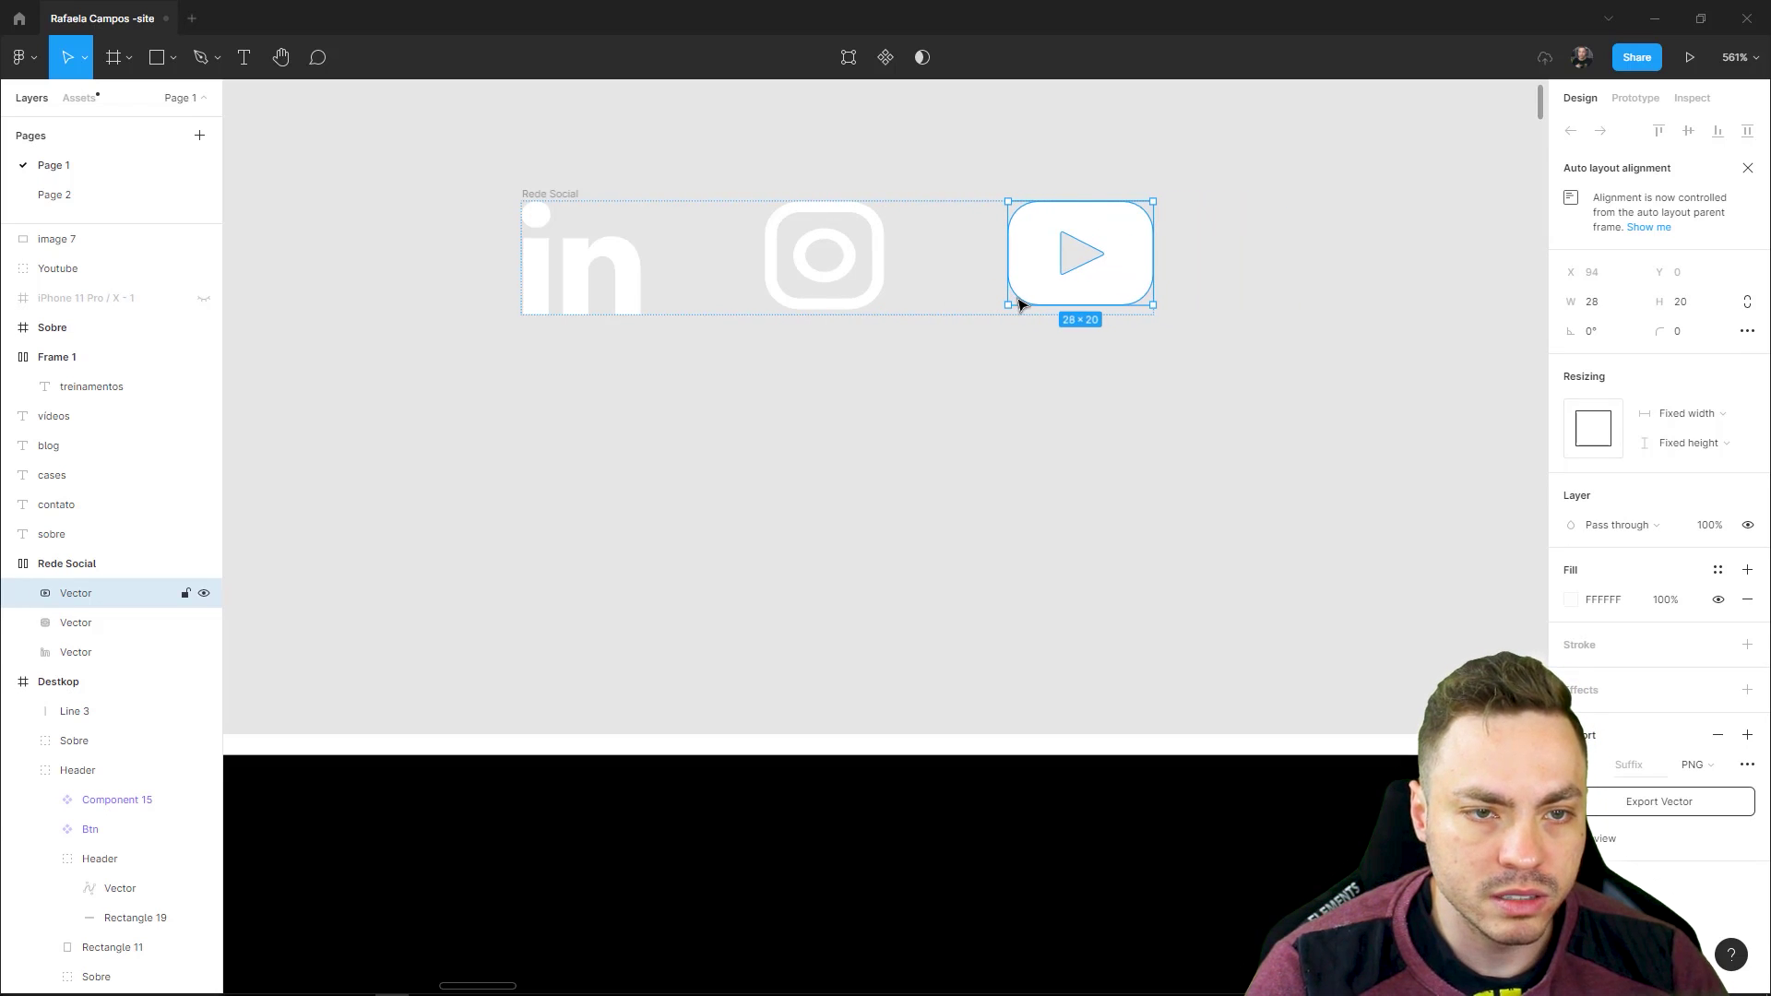
{"action": "left_click", "coordinate": [1019, 371]}
{"action": "key", "text": "ctrl+z"}
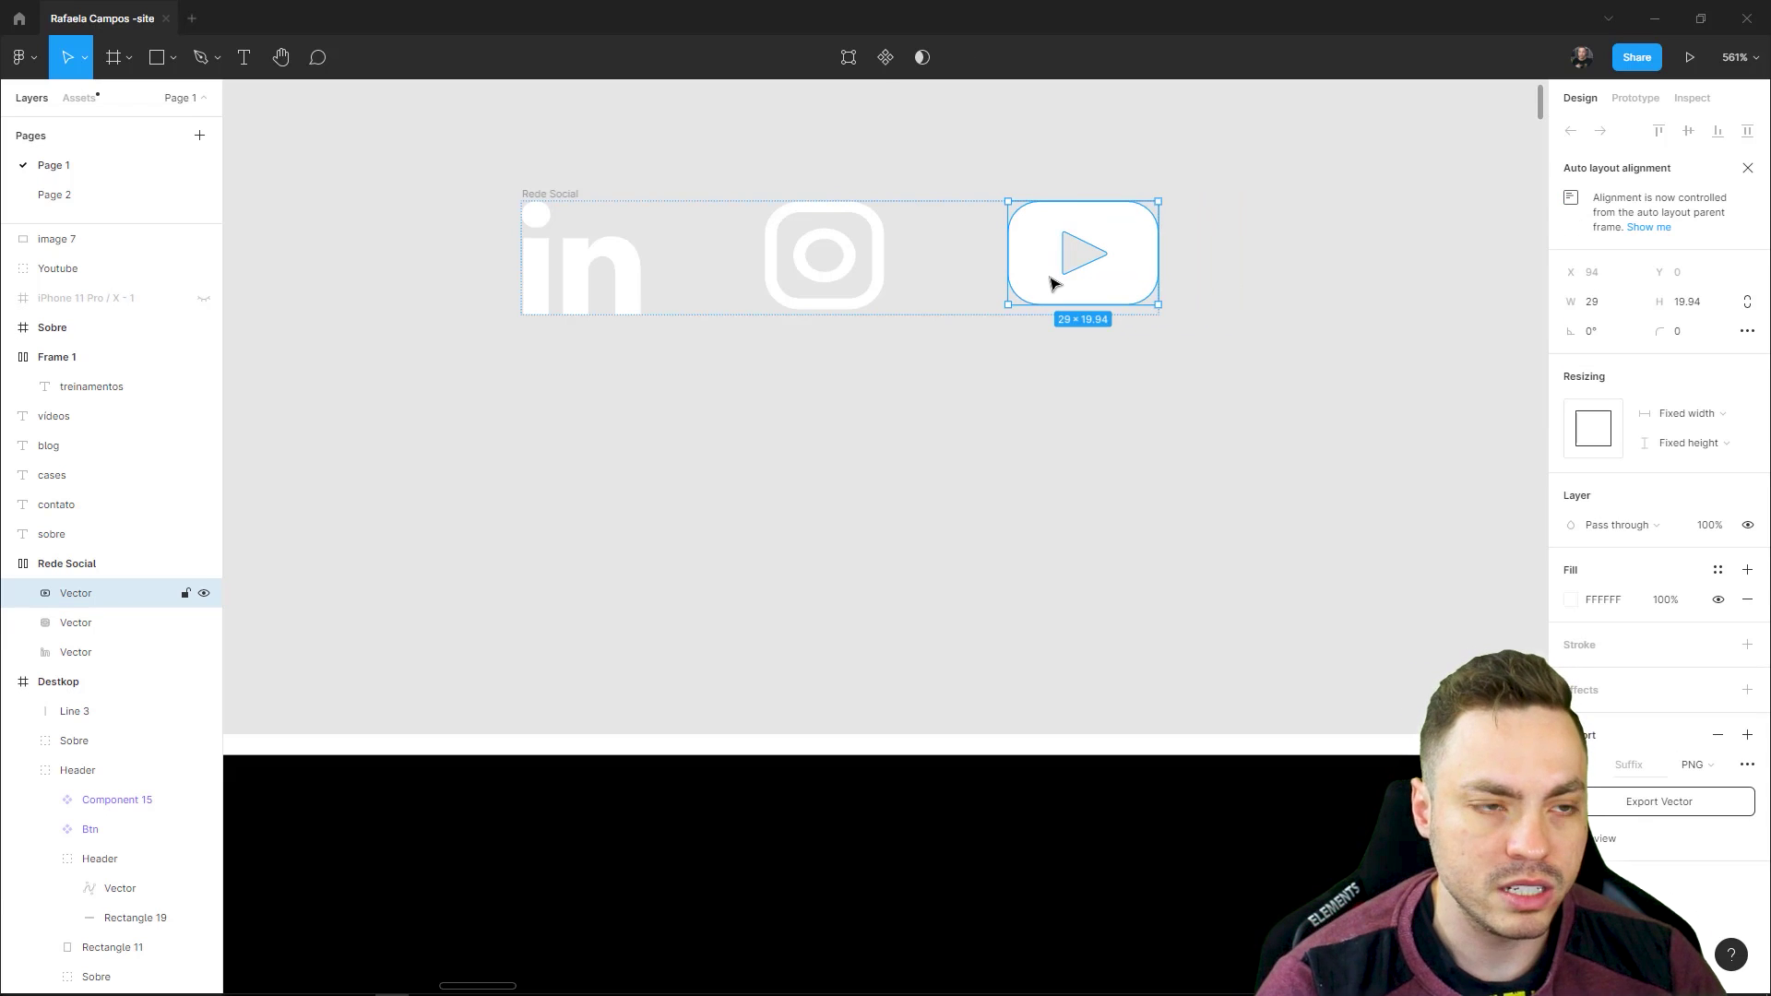
{"action": "key", "text": "Left"}
{"action": "key", "text": "Left"}
{"action": "key", "text": "Right"}
{"action": "key", "text": "Right"}
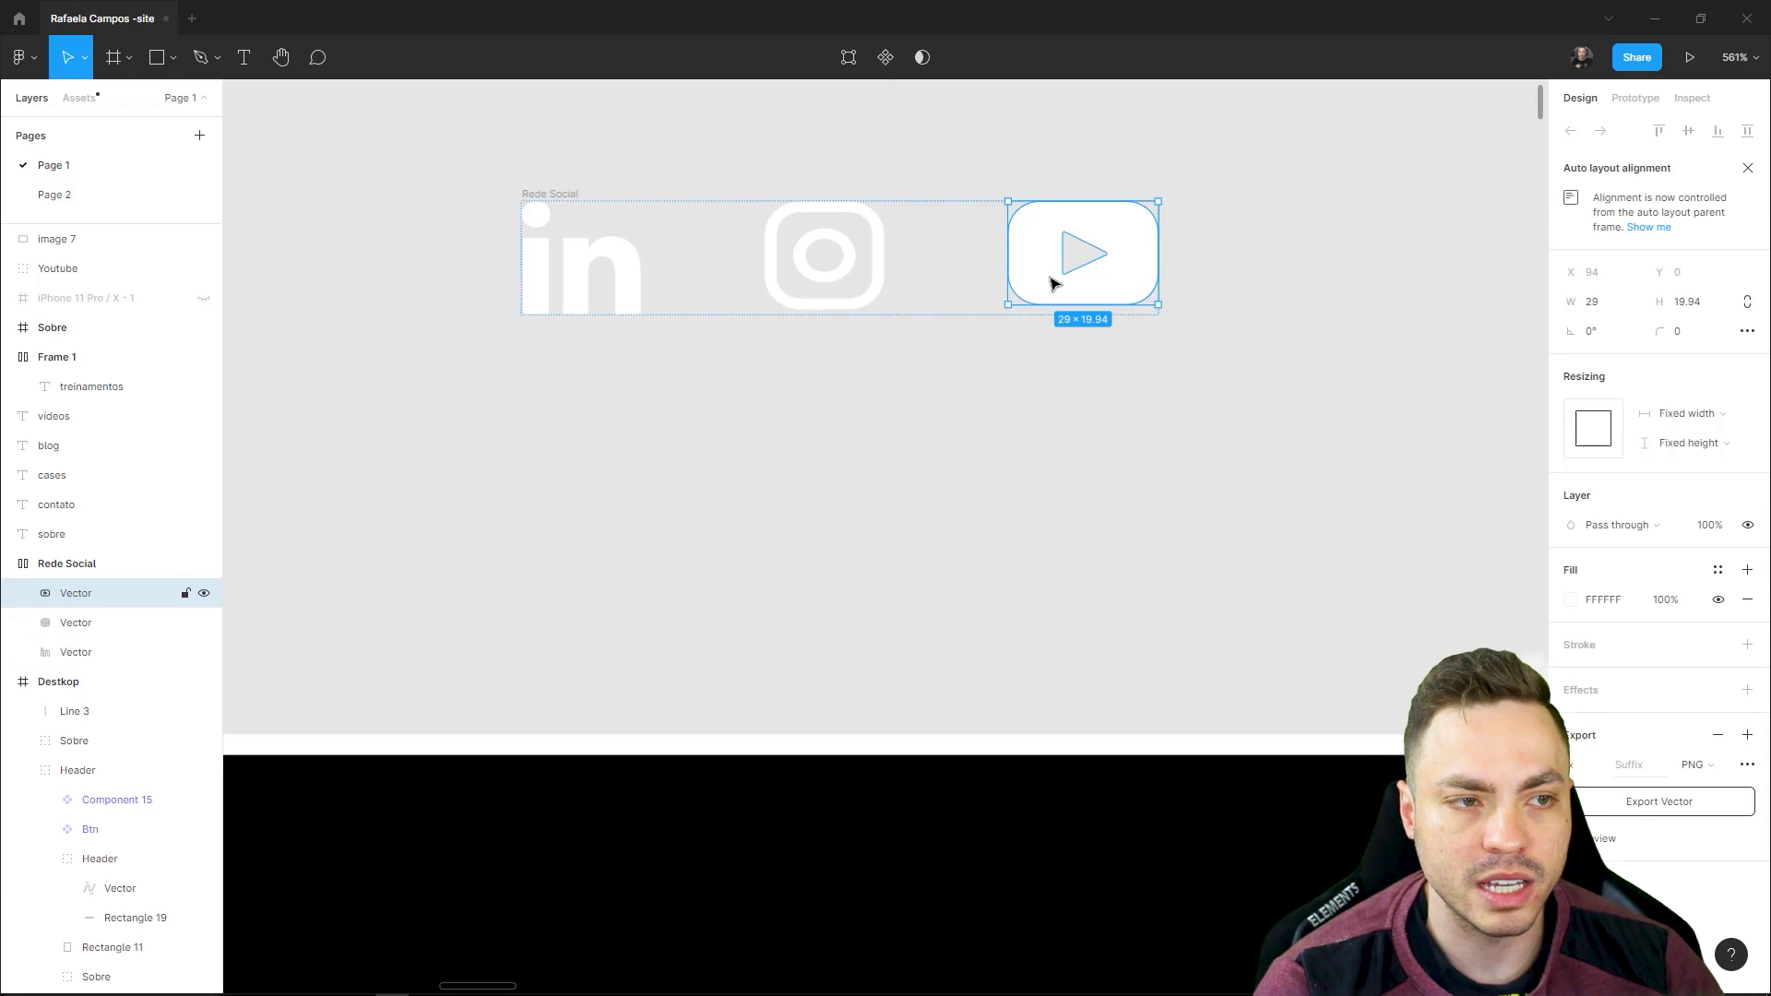
{"action": "key", "text": "Left"}
{"action": "key", "text": "Left"}
{"action": "key", "text": "Right"}
{"action": "key", "text": "Right"}
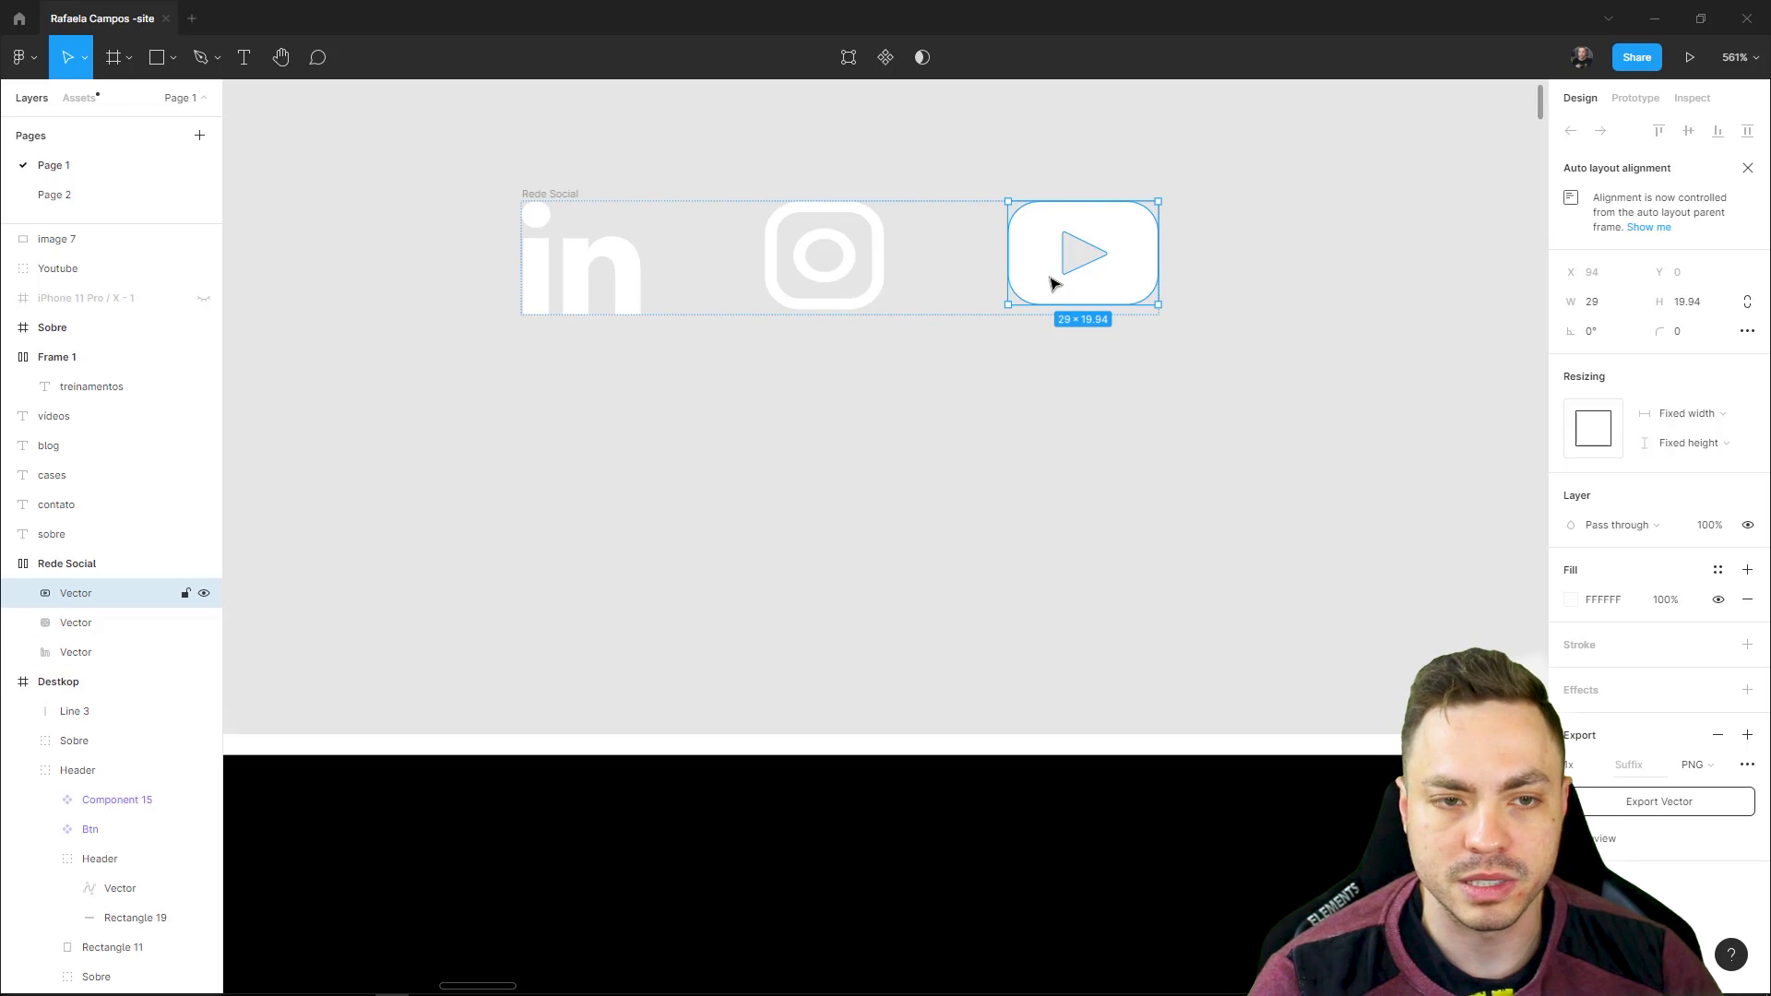
- Scrub the Rede Social auto layout padding up, down and back to 0
{"action": "key", "text": "Escape"}
{"action": "left_click", "coordinate": [570, 204]}
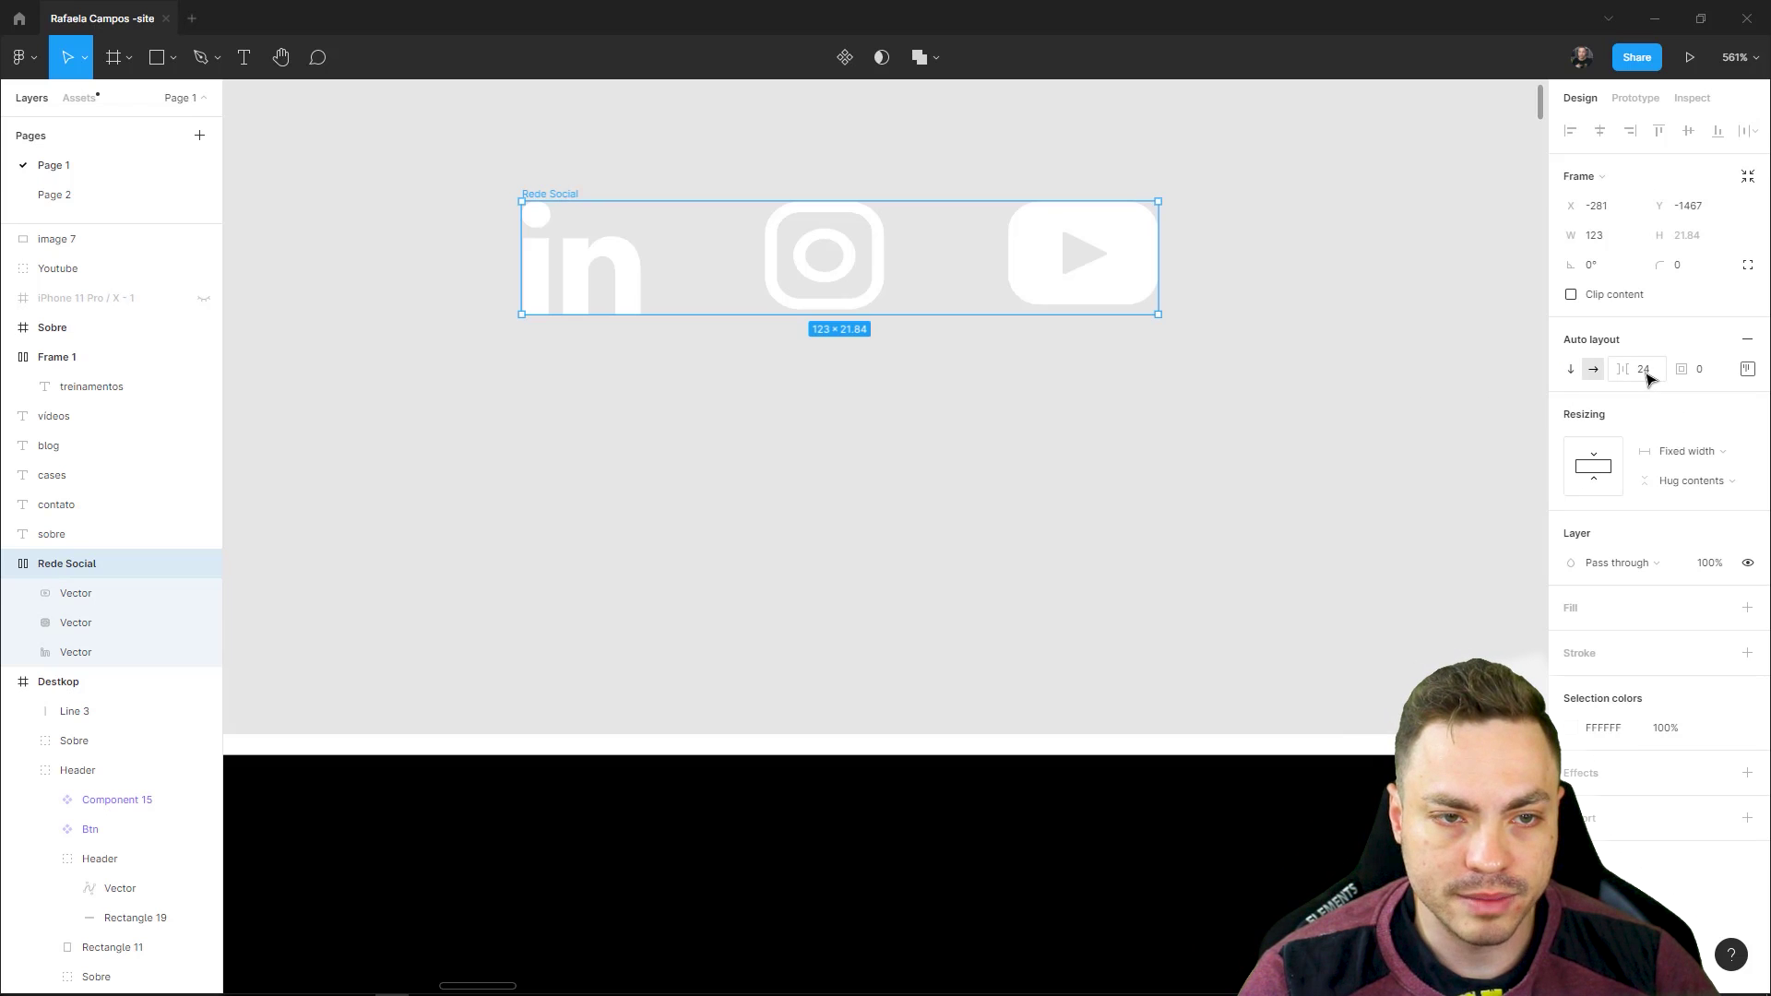
{"action": "mouse_move", "coordinate": [1681, 369]}
{"action": "left_mouse_down"}
{"action": "mouse_move", "coordinate": [1756, 377]}
{"action": "mouse_move", "coordinate": [9, 385]}
{"action": "mouse_move", "coordinate": [1420, 449]}
{"action": "left_mouse_up"}
{"action": "left_click_drag", "start_coordinate": [1675, 378], "coordinate": [887, 526]}
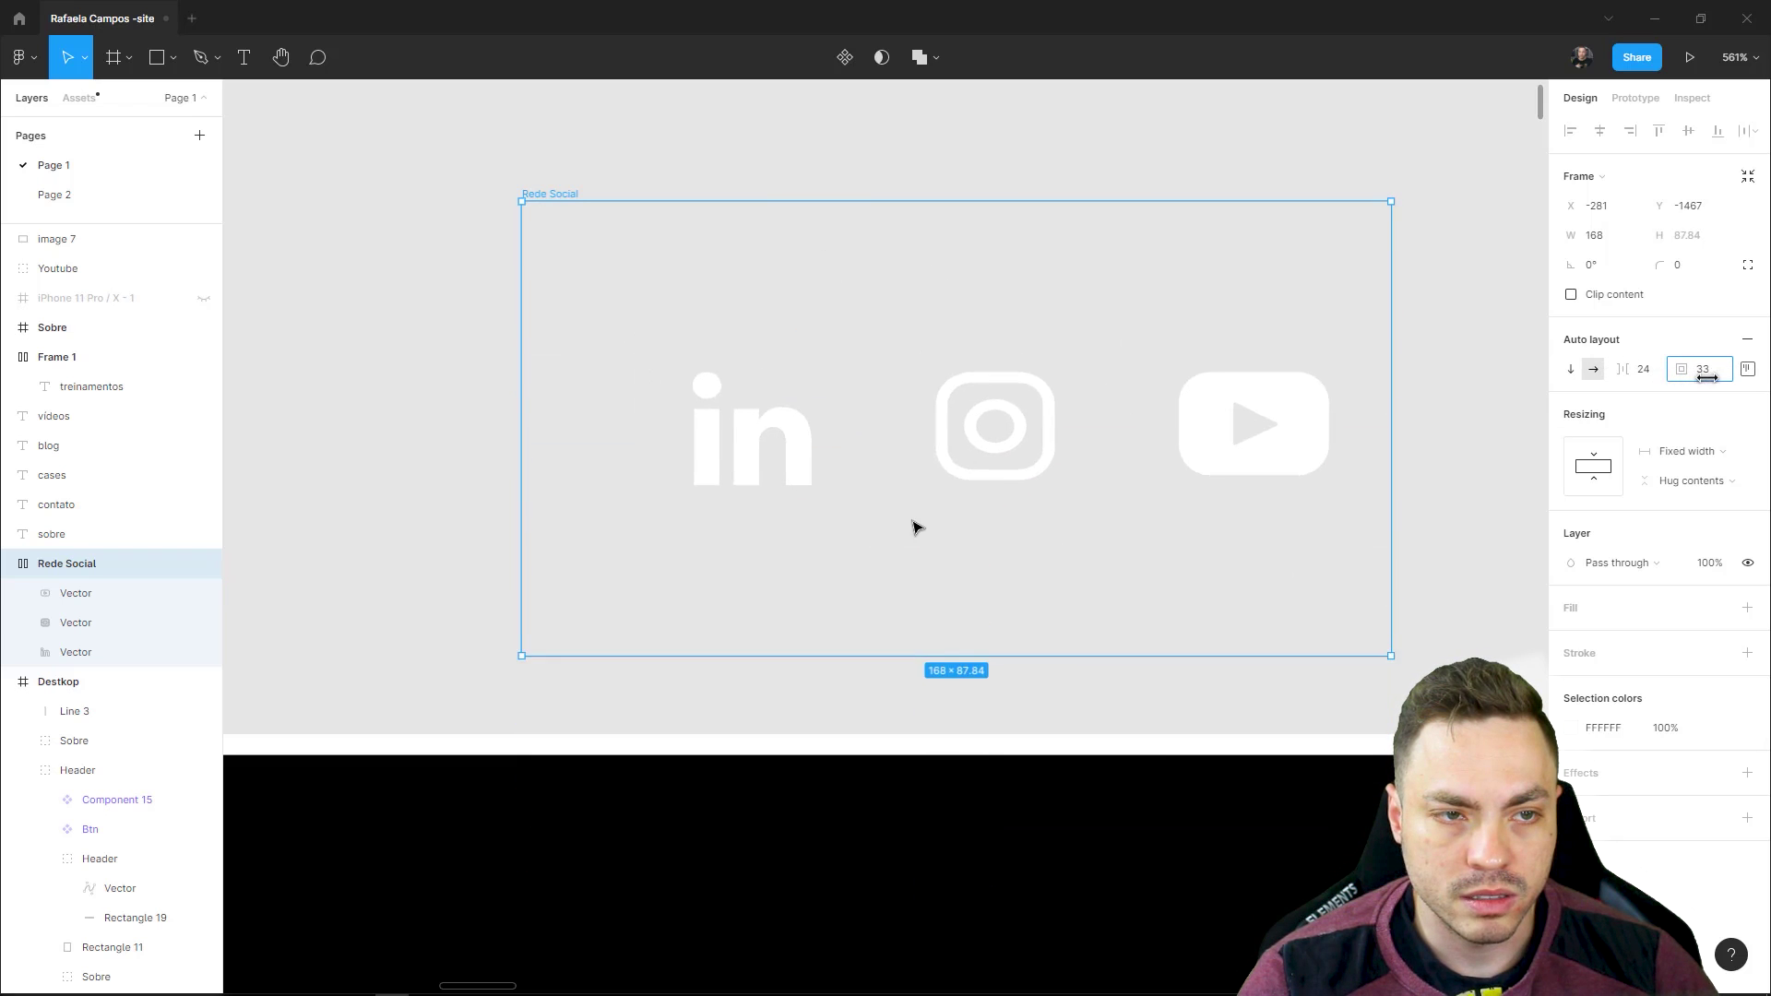
{"action": "mouse_move", "coordinate": [887, 526]}
{"action": "left_mouse_down"}
{"action": "mouse_move", "coordinate": [791, 540]}
{"action": "mouse_move", "coordinate": [1437, 298]}
{"action": "mouse_move", "coordinate": [1162, 318]}
{"action": "left_mouse_up"}
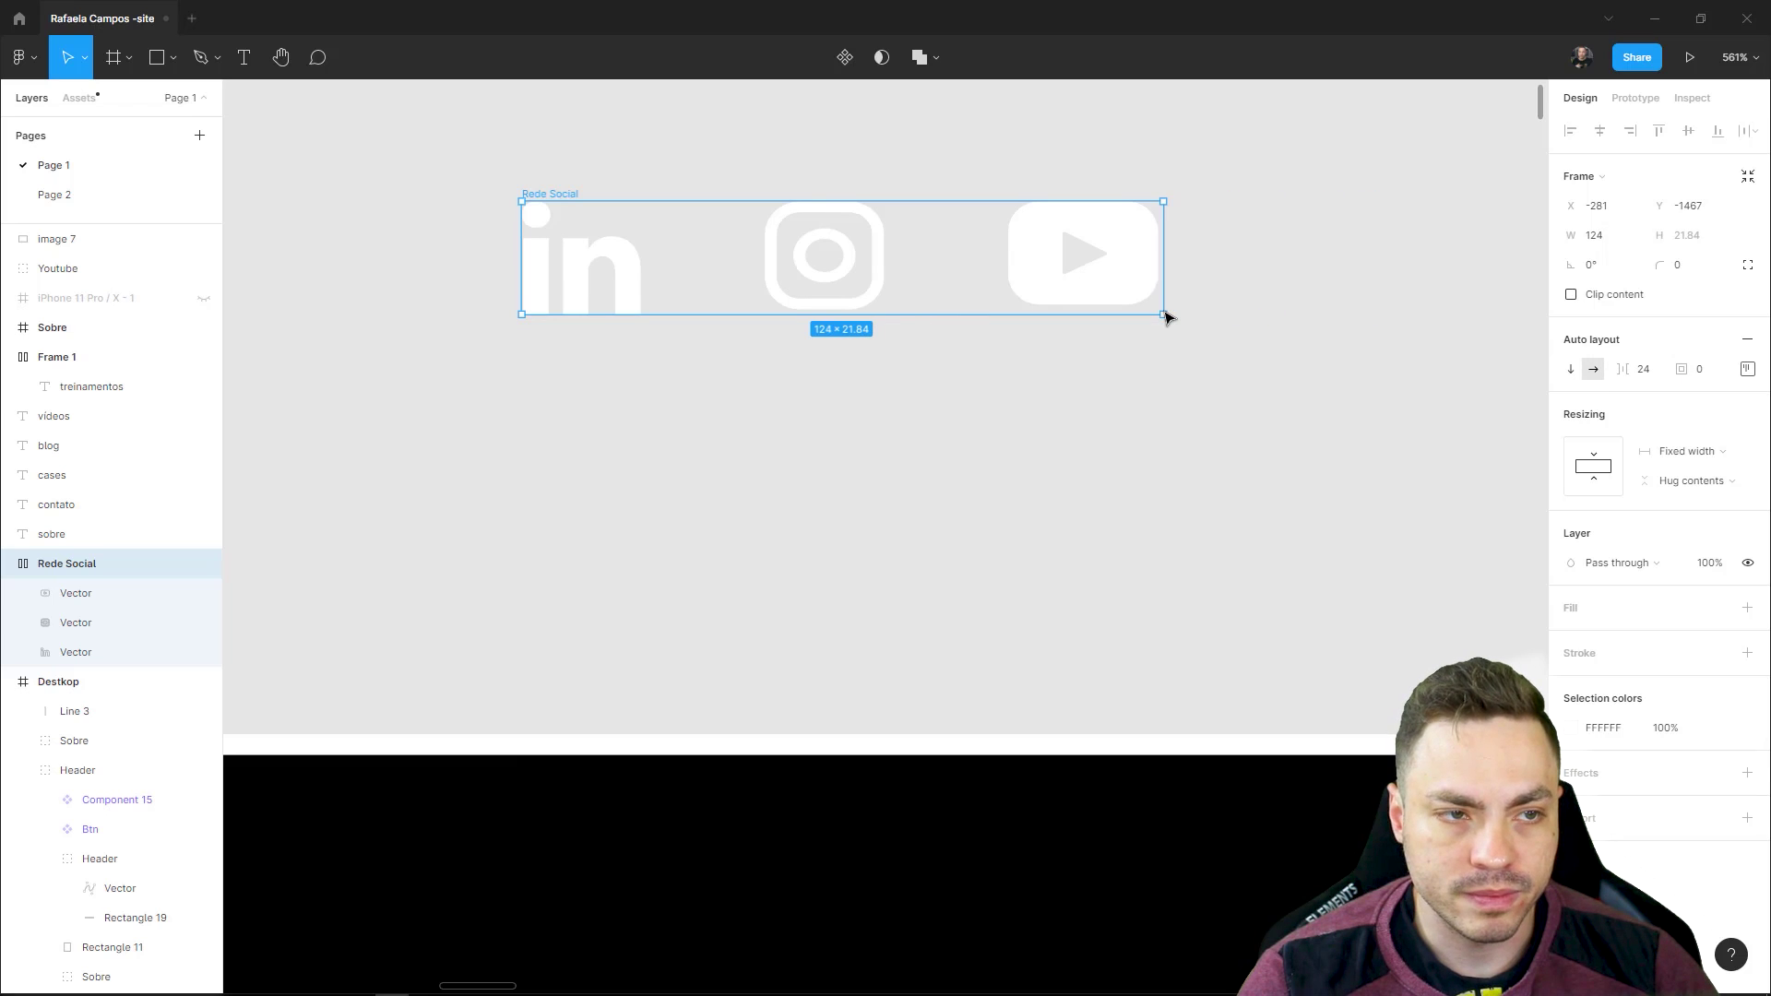
- Set 12.5 padding, fixed width and hug-contents height on Rede Social
{"action": "left_click", "coordinate": [1710, 461]}
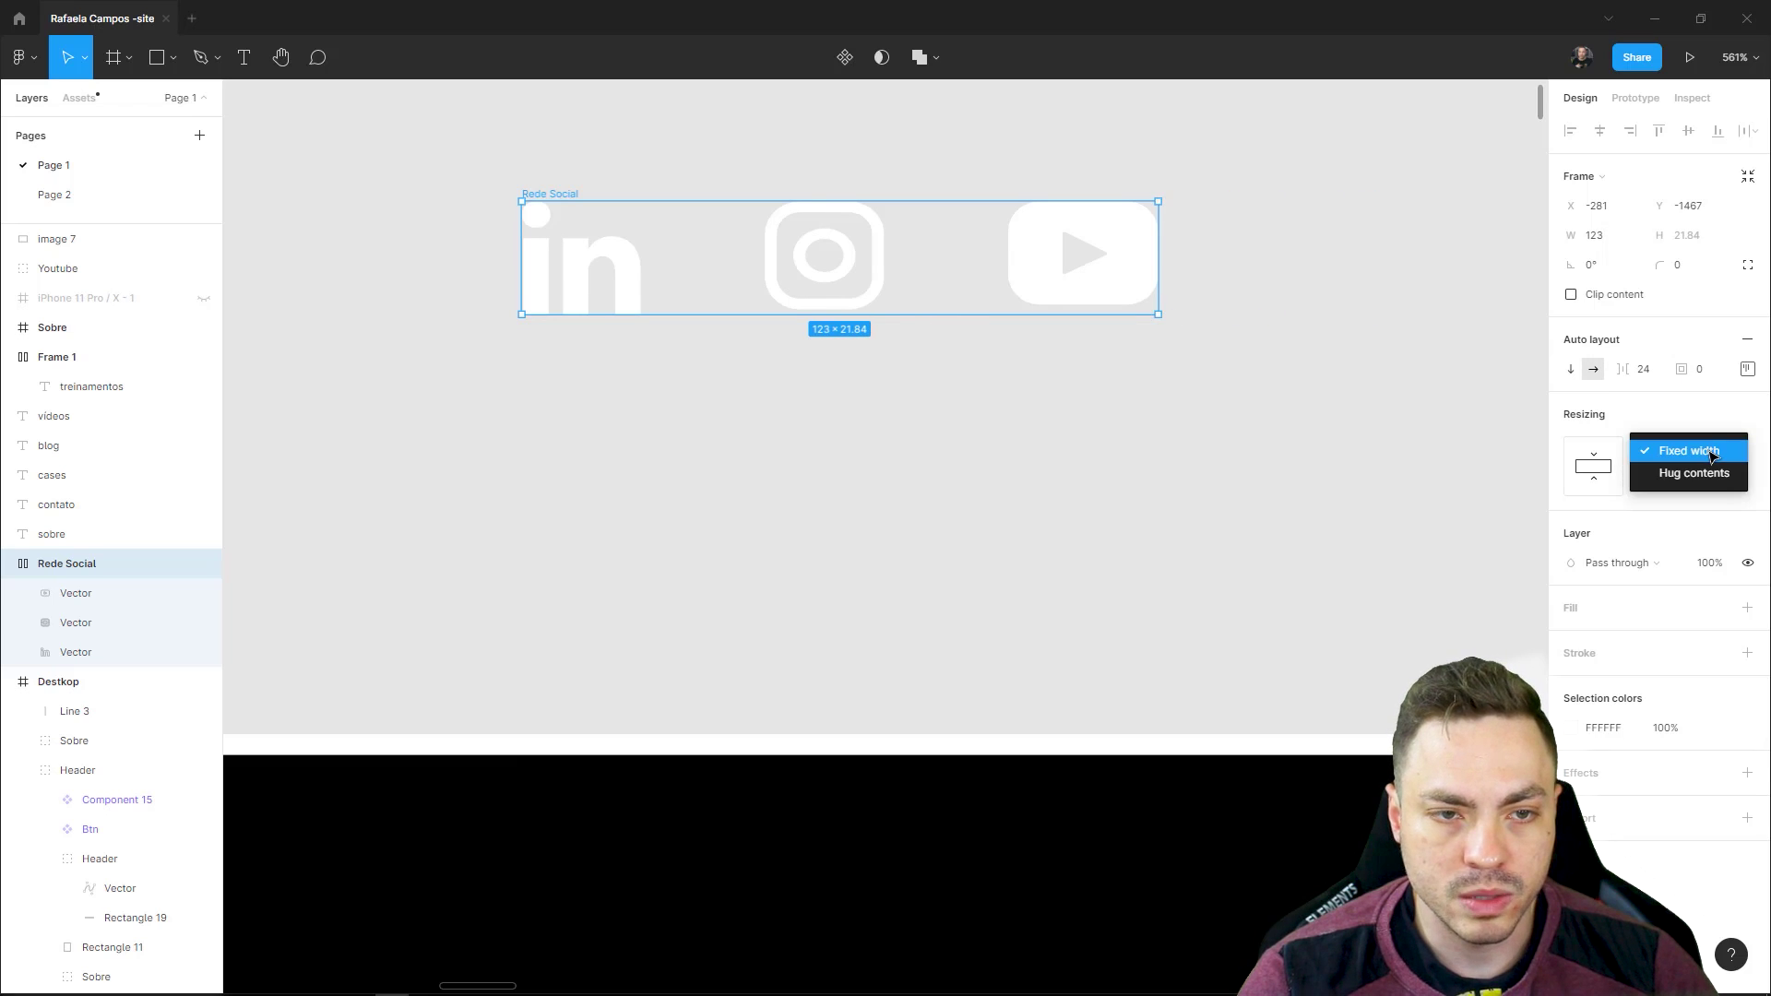
{"action": "left_click", "coordinate": [1702, 454]}
{"action": "left_click", "coordinate": [1709, 458]}
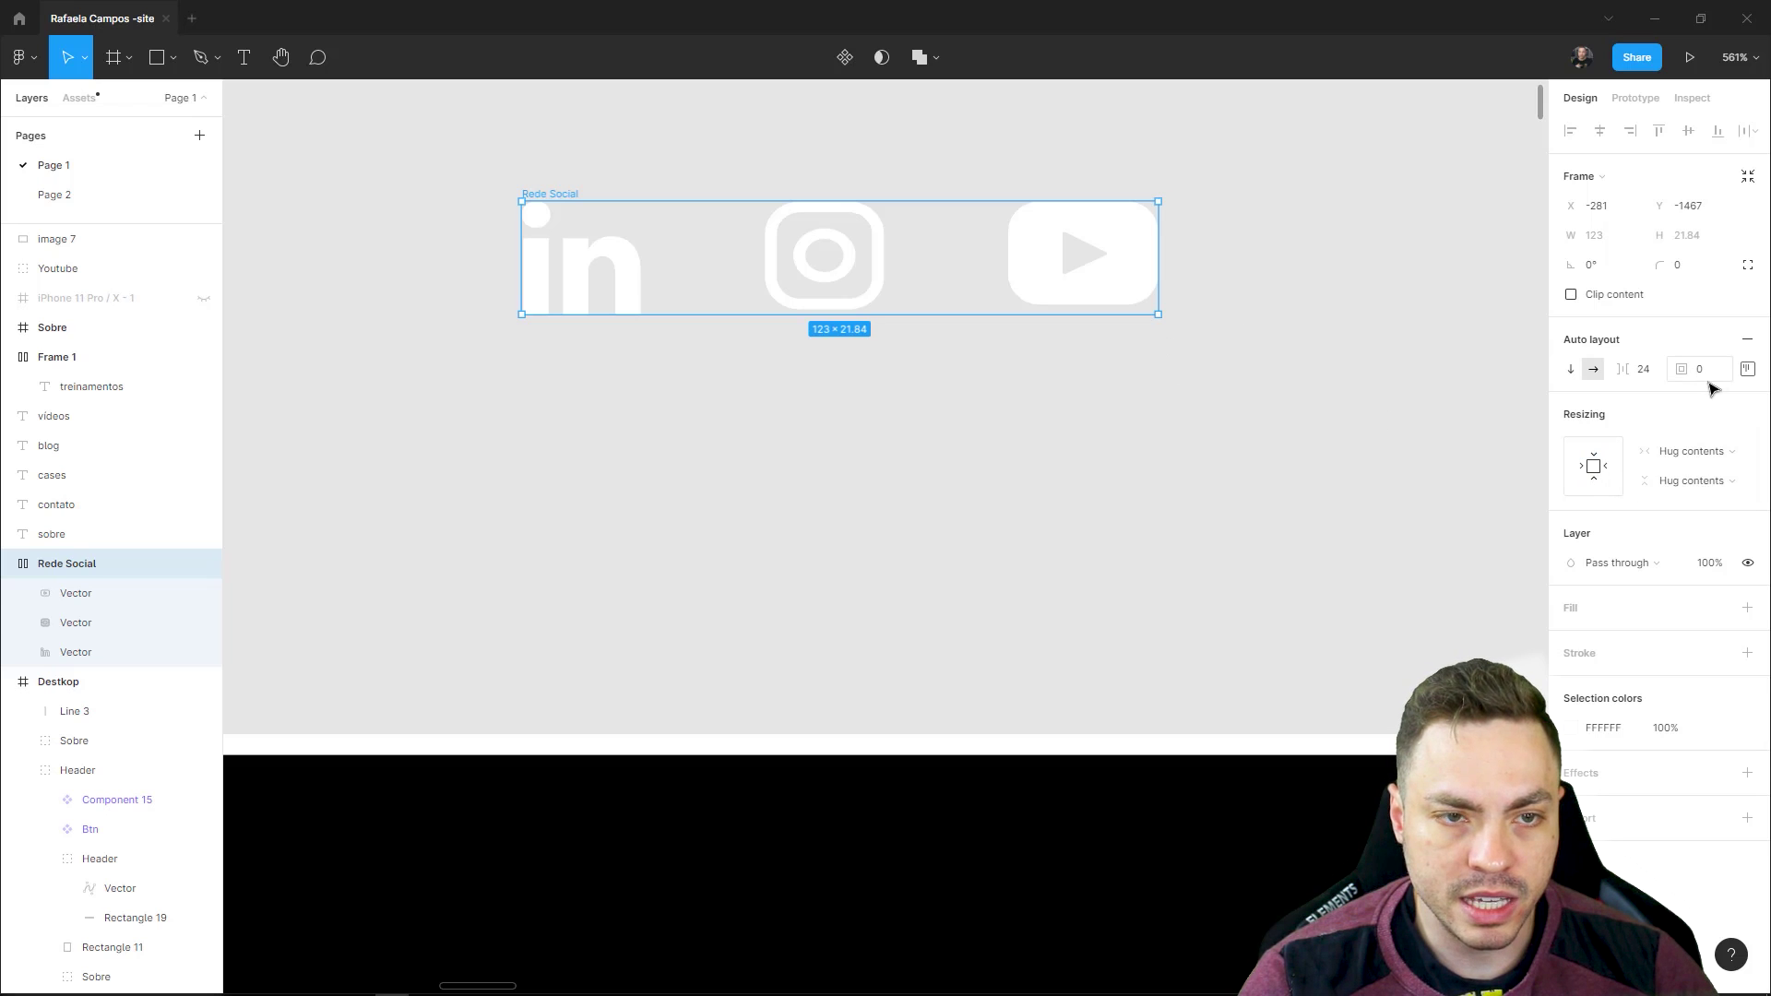
{"action": "mouse_move", "coordinate": [1692, 369]}
{"action": "left_mouse_down"}
{"action": "mouse_move", "coordinate": [1745, 413]}
{"action": "mouse_move", "coordinate": [1721, 414]}
{"action": "left_mouse_up"}
{"action": "type", "text": "12.5"}
{"action": "left_click", "coordinate": [1690, 480]}
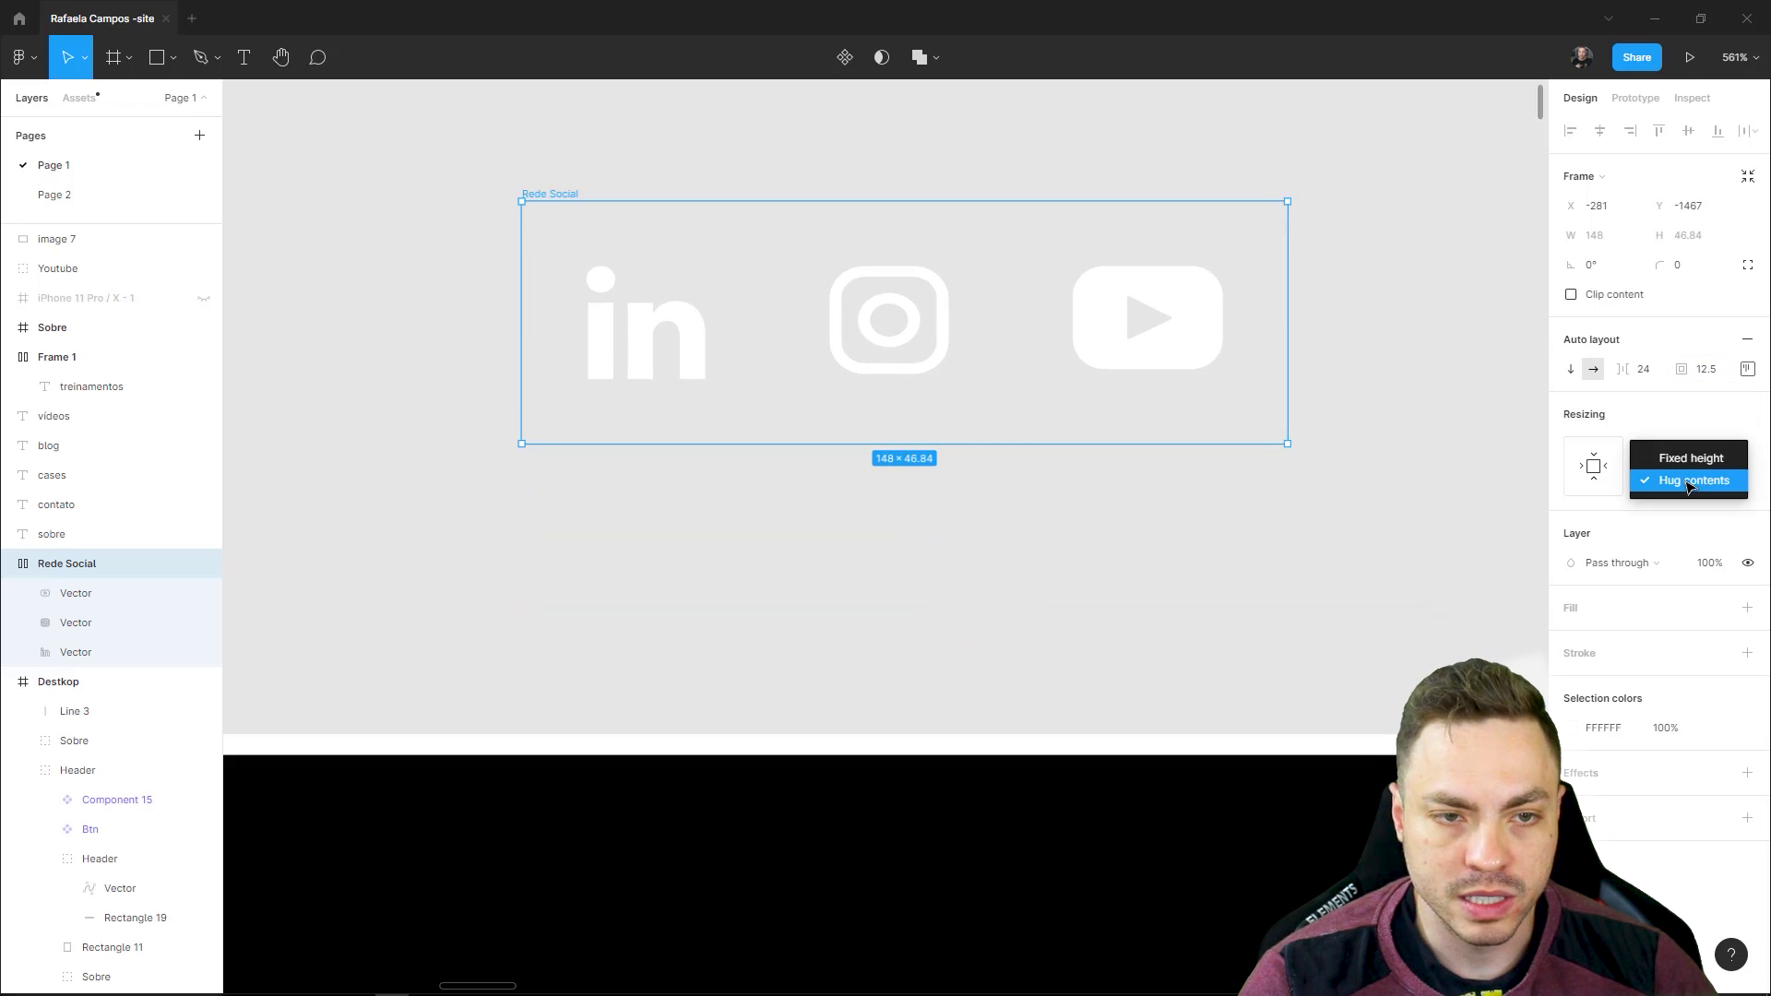
{"action": "left_click", "coordinate": [1701, 459]}
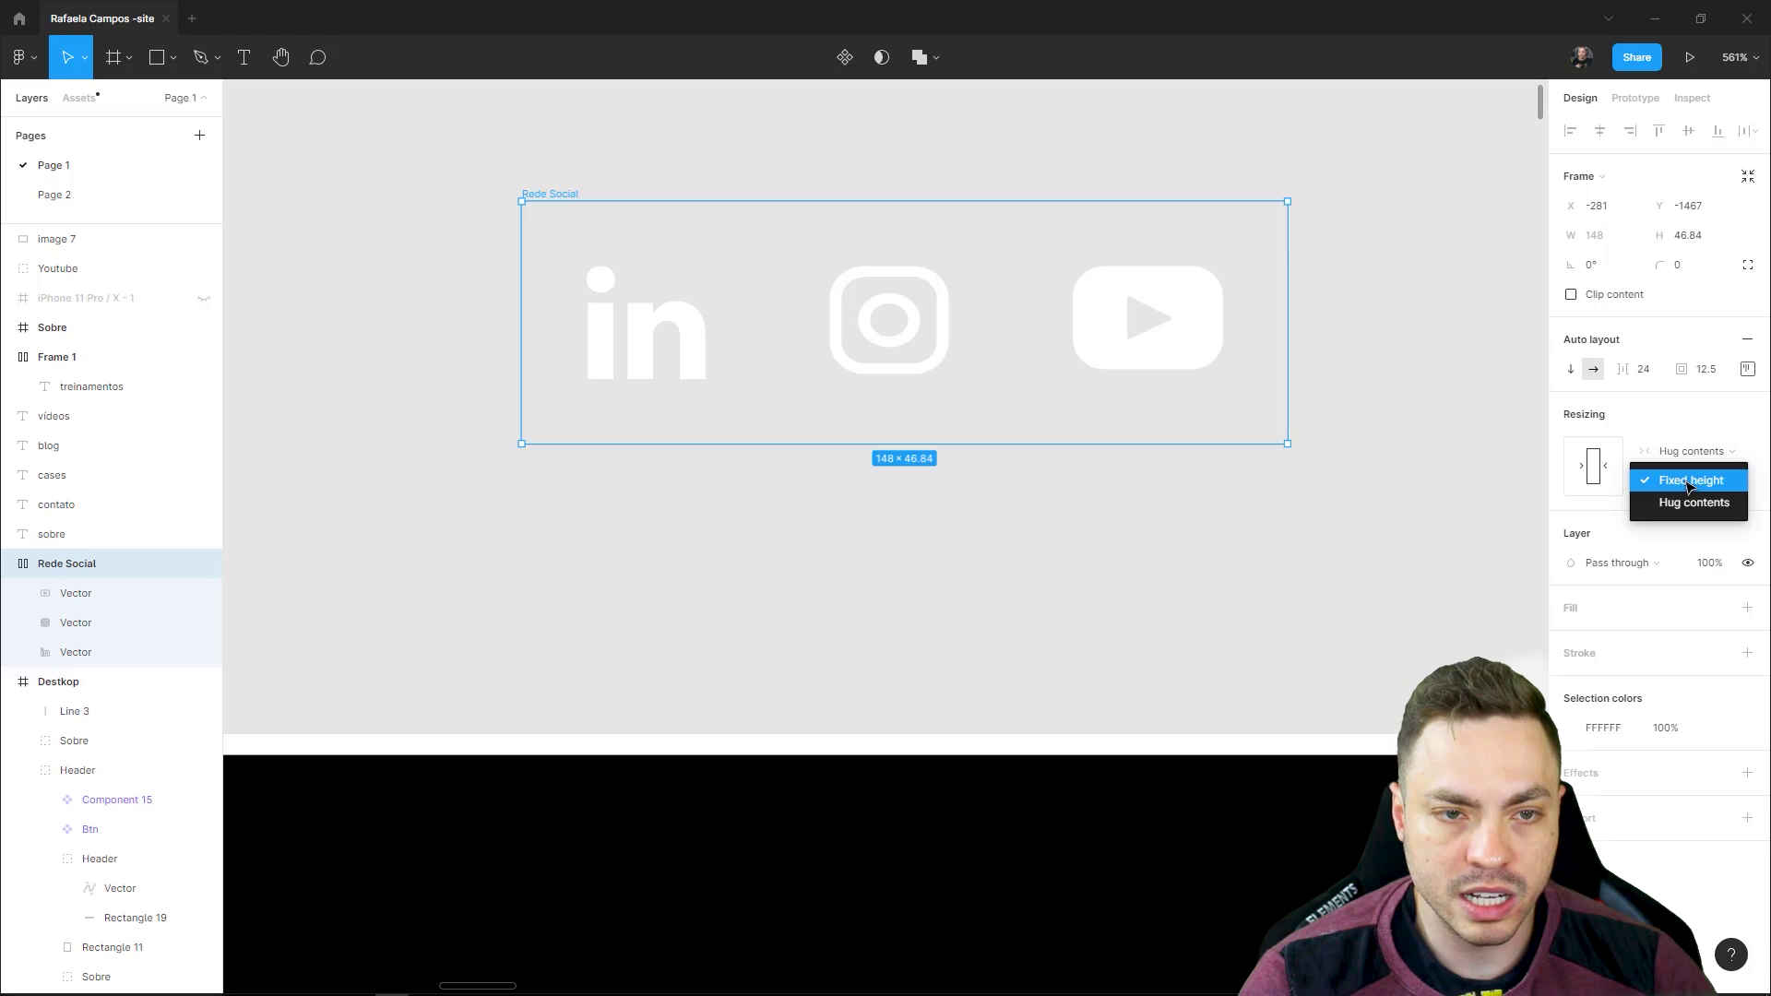
{"action": "left_click", "coordinate": [1680, 498]}
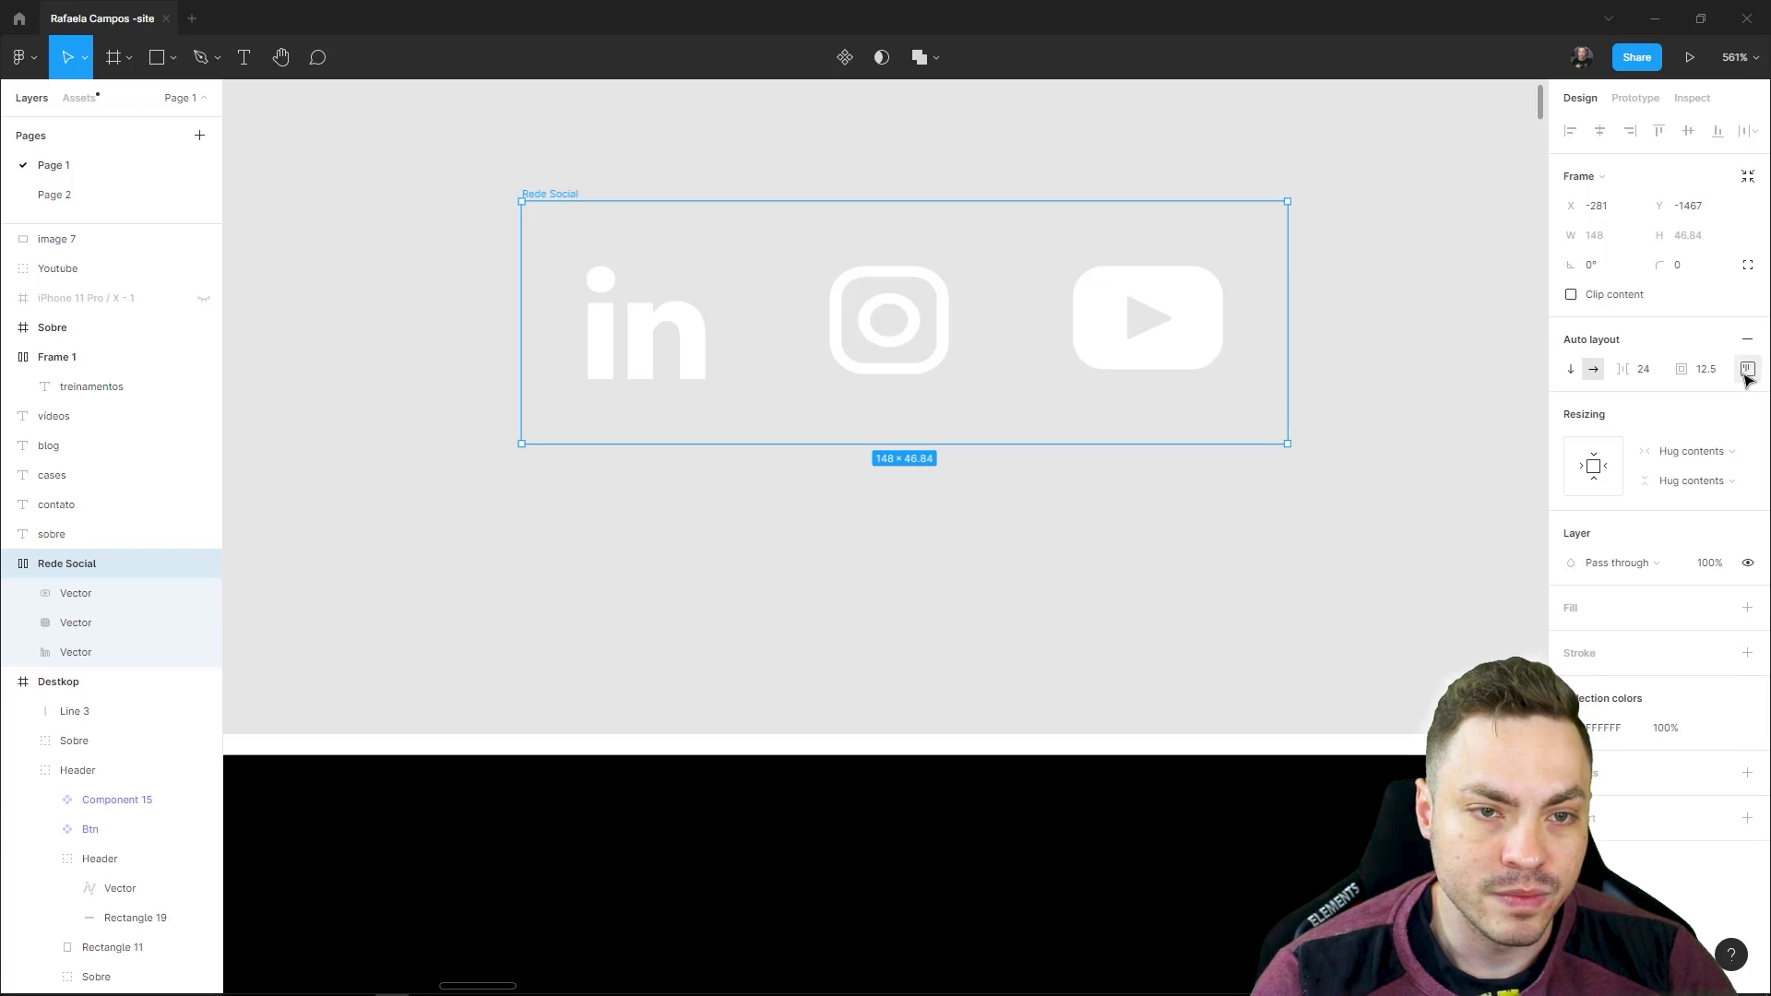
{"action": "left_click", "coordinate": [1744, 370]}
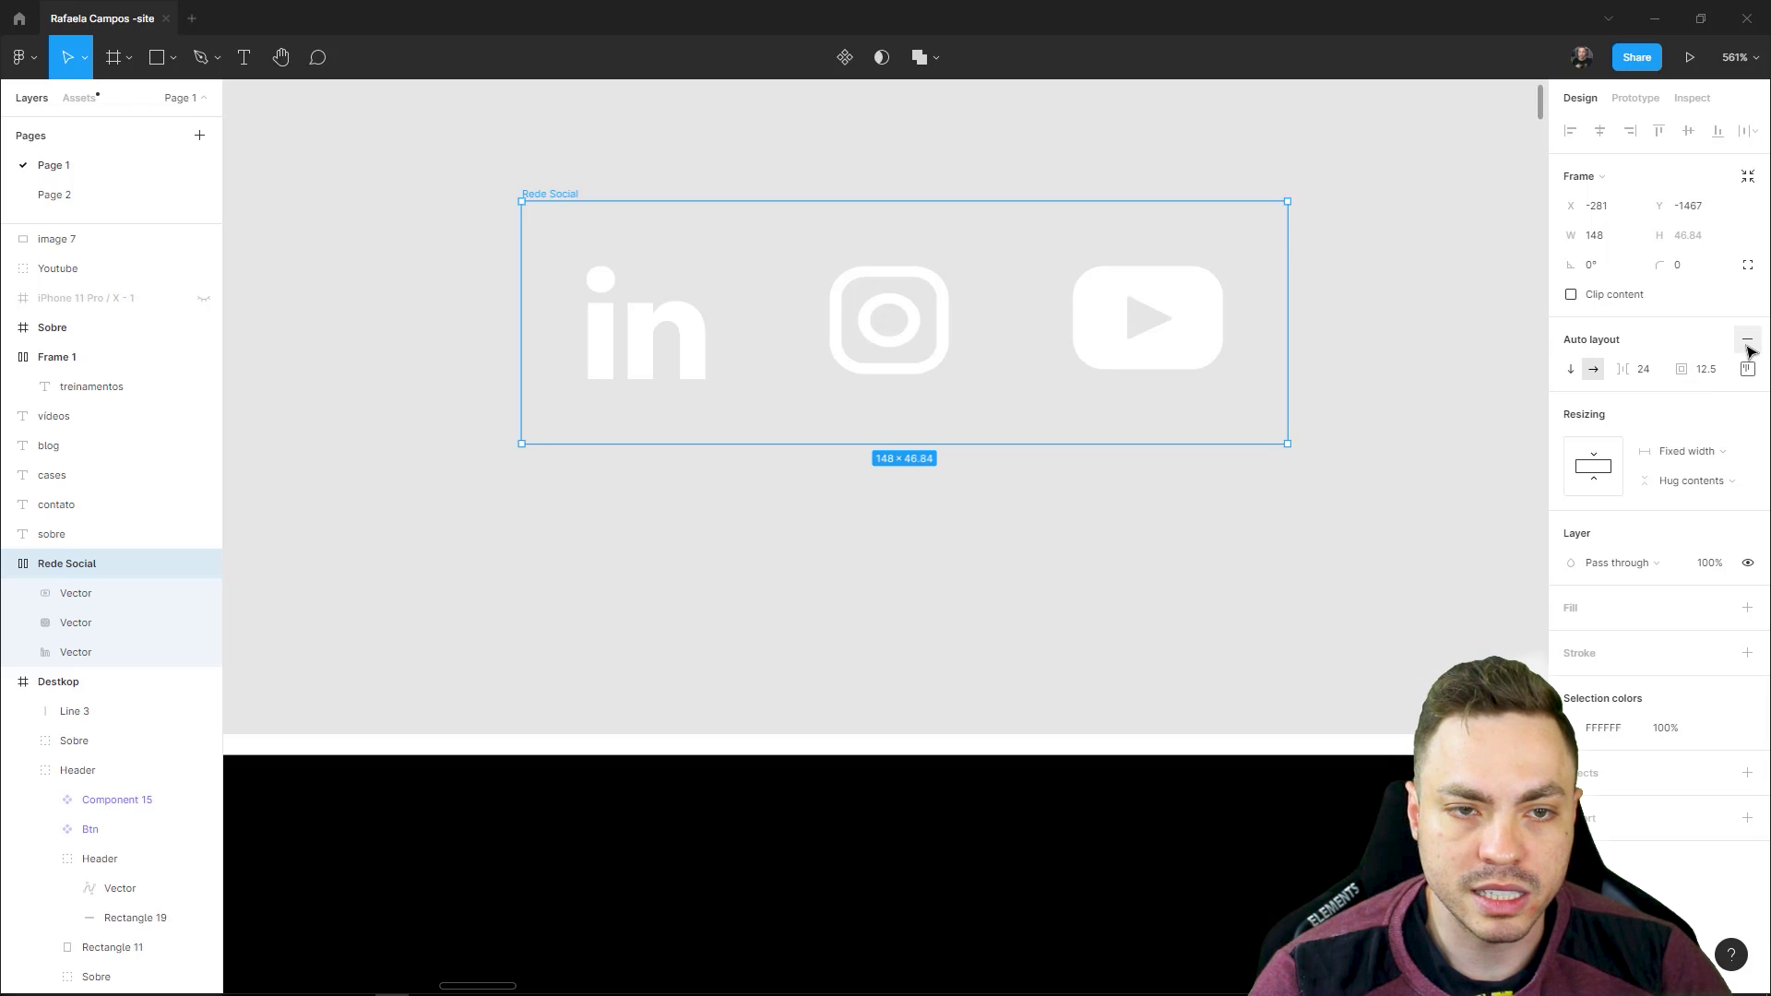
- Remove auto layout from Rede Social and click through its icons and frame
{"action": "left_click", "coordinate": [1747, 340]}
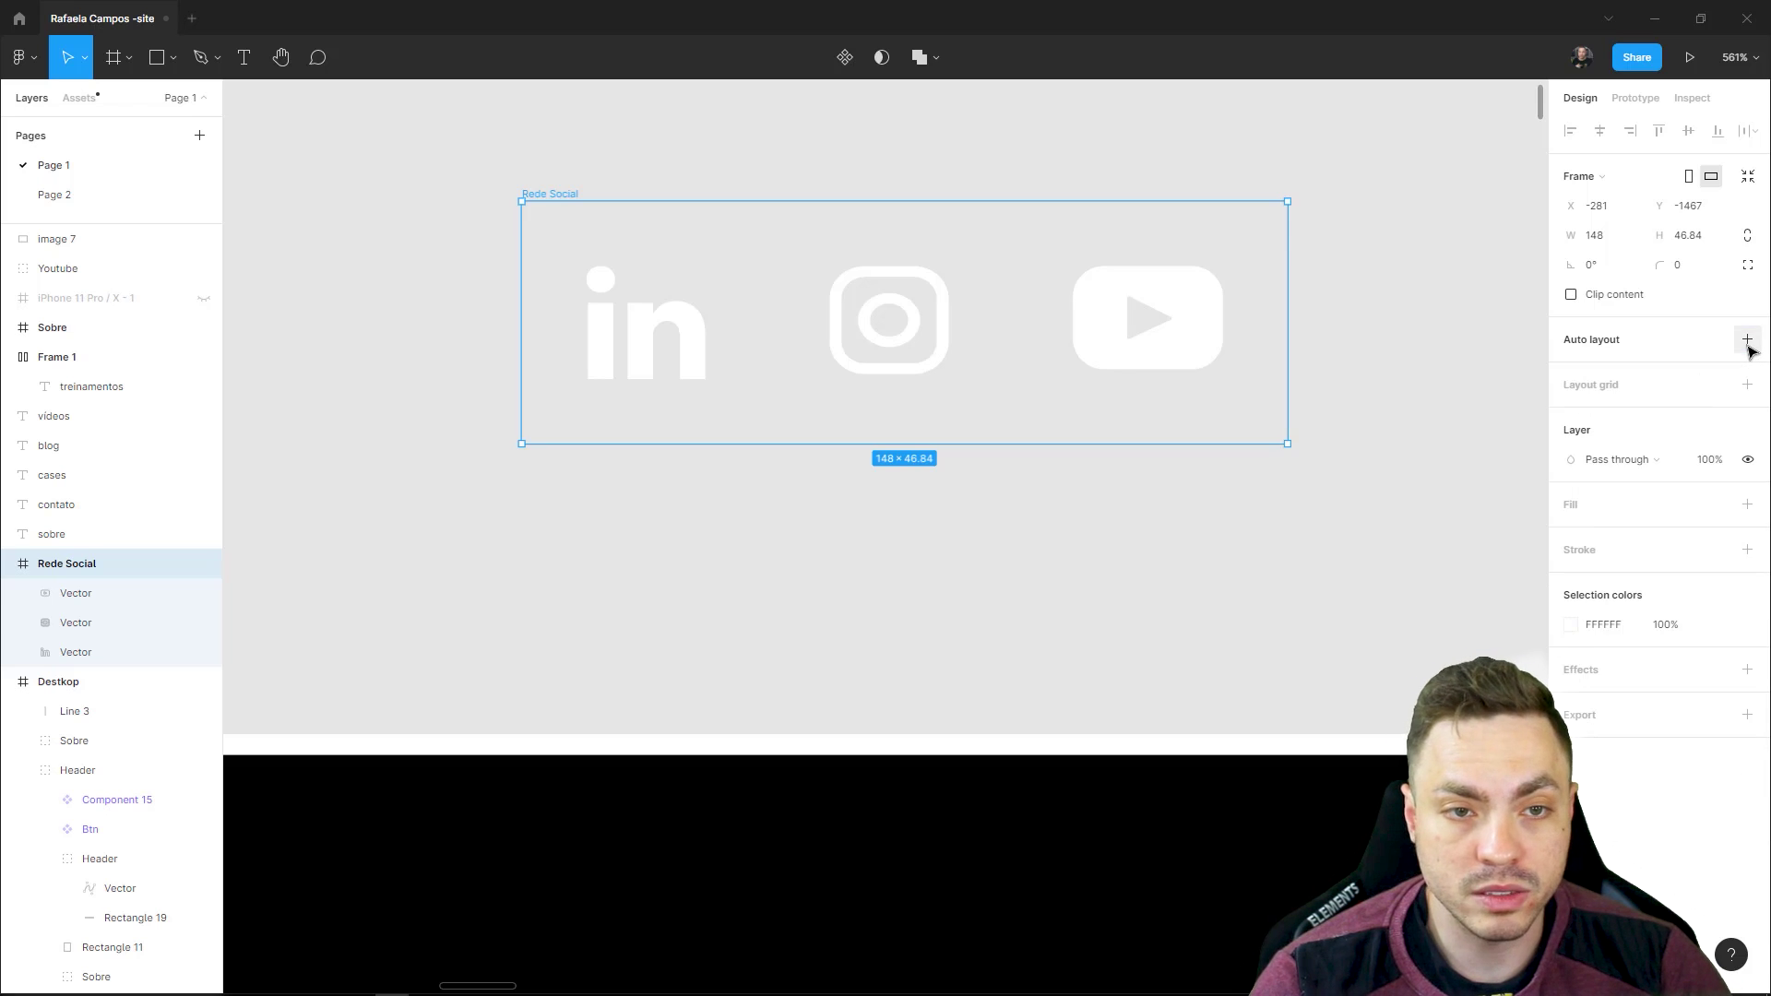
{"action": "left_click", "coordinate": [1019, 284]}
{"action": "left_click", "coordinate": [1117, 311]}
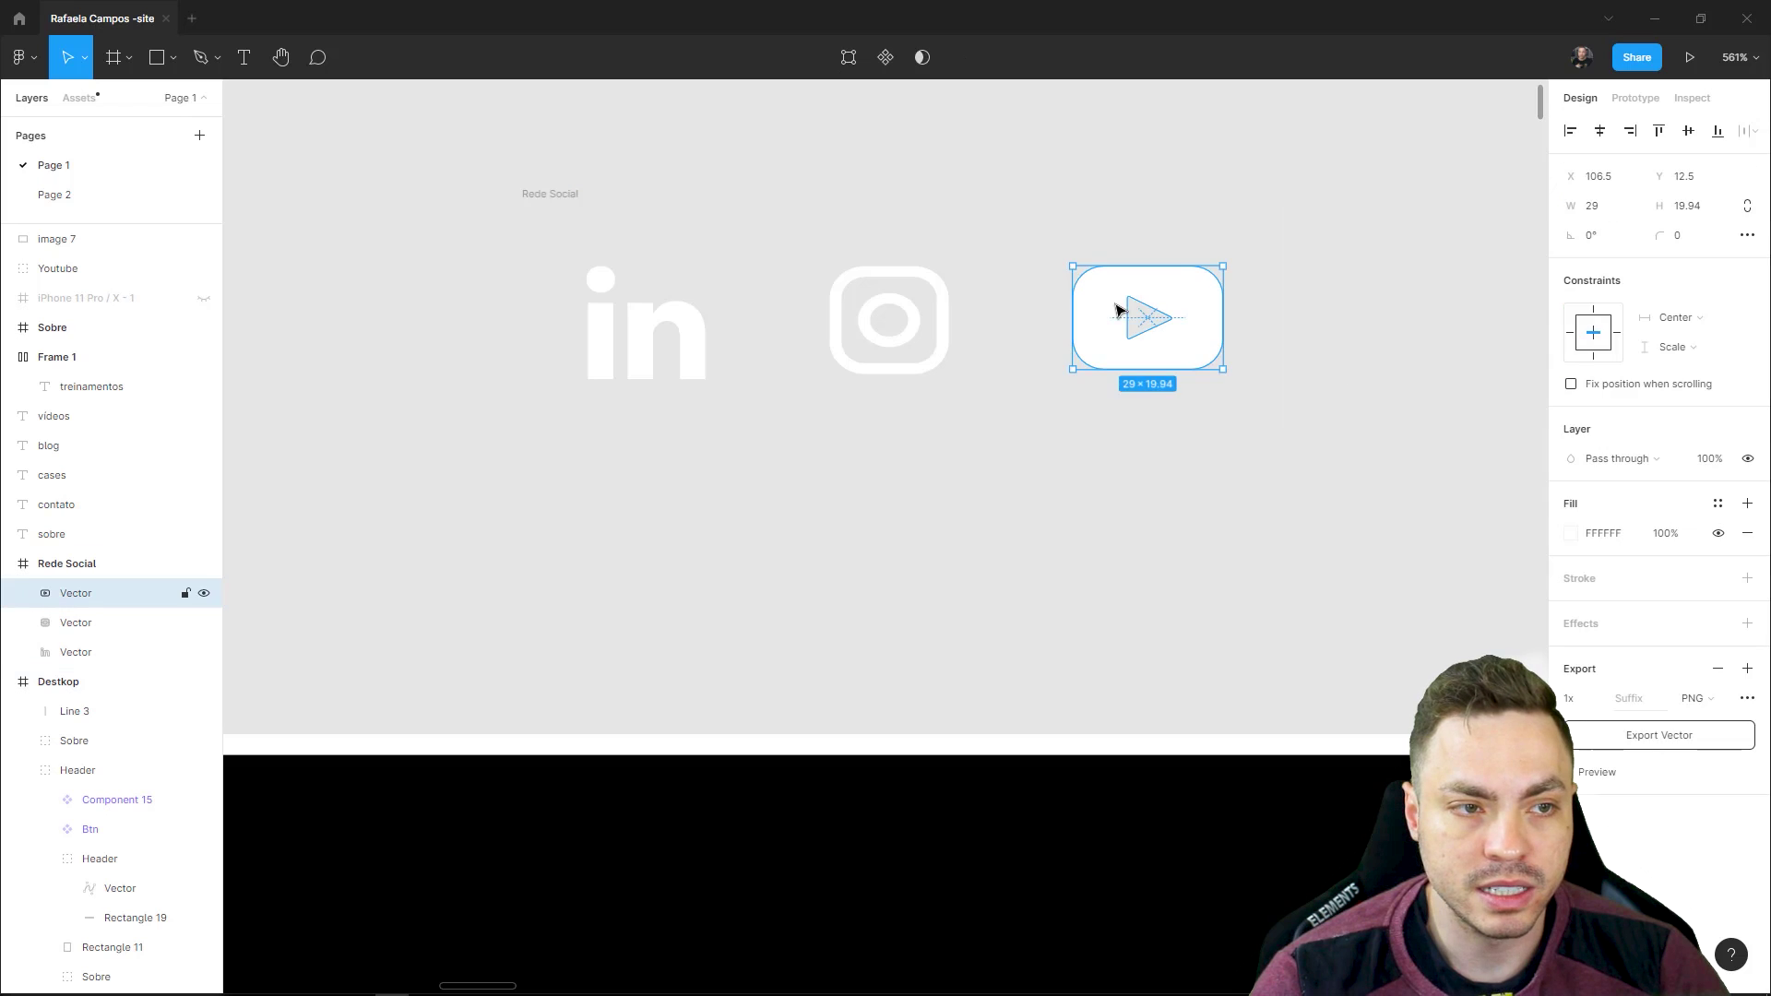
{"action": "left_click", "coordinate": [575, 211]}
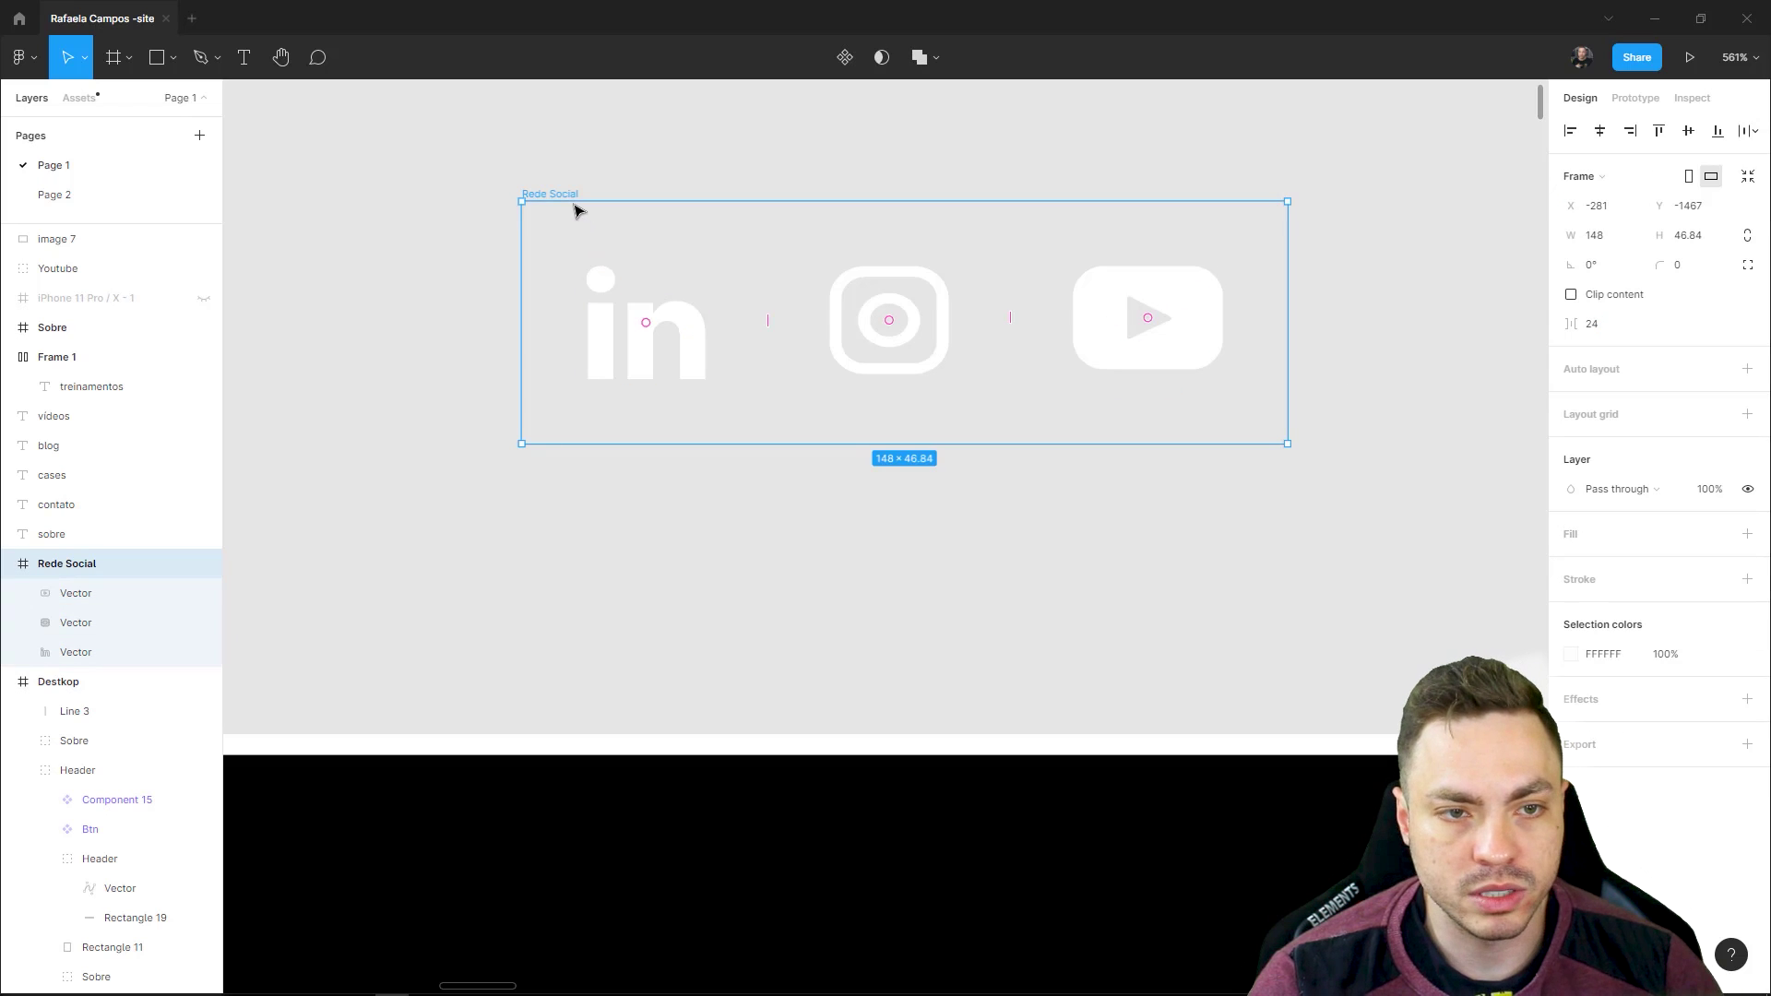
{"action": "key", "text": "Return"}
{"action": "right_click", "coordinate": [928, 364]}
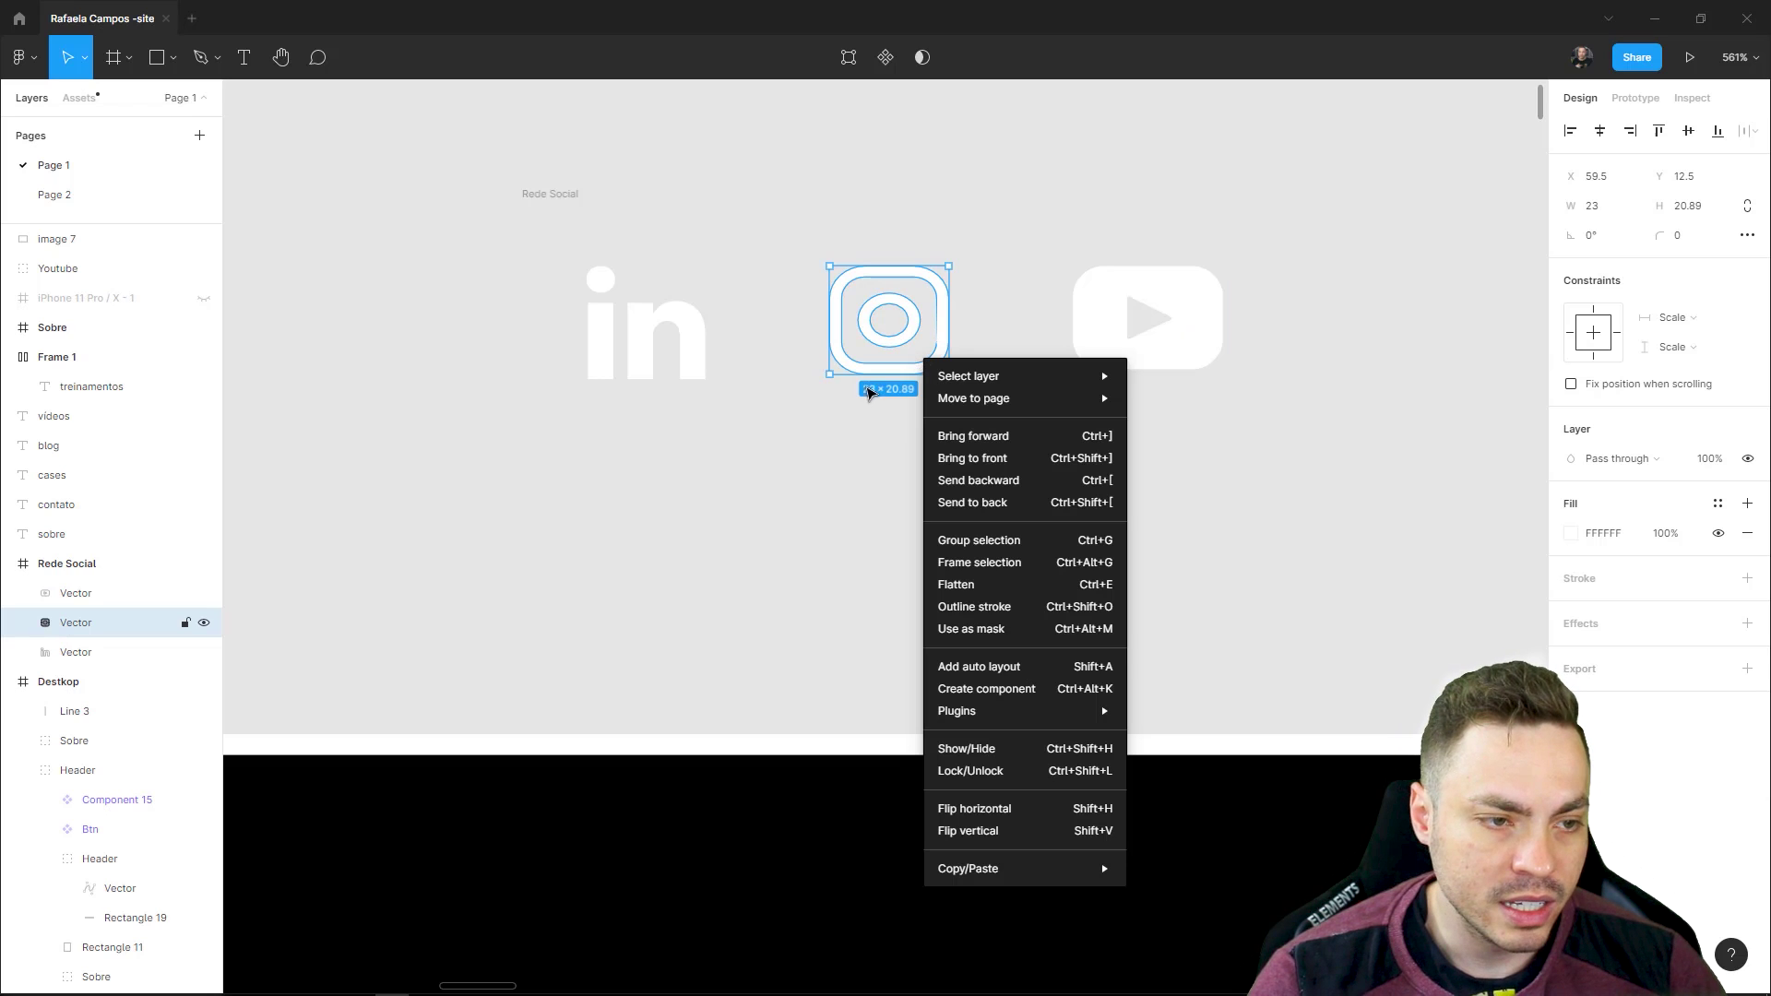
{"action": "left_click", "coordinate": [798, 467]}
{"action": "left_click", "coordinate": [575, 212]}
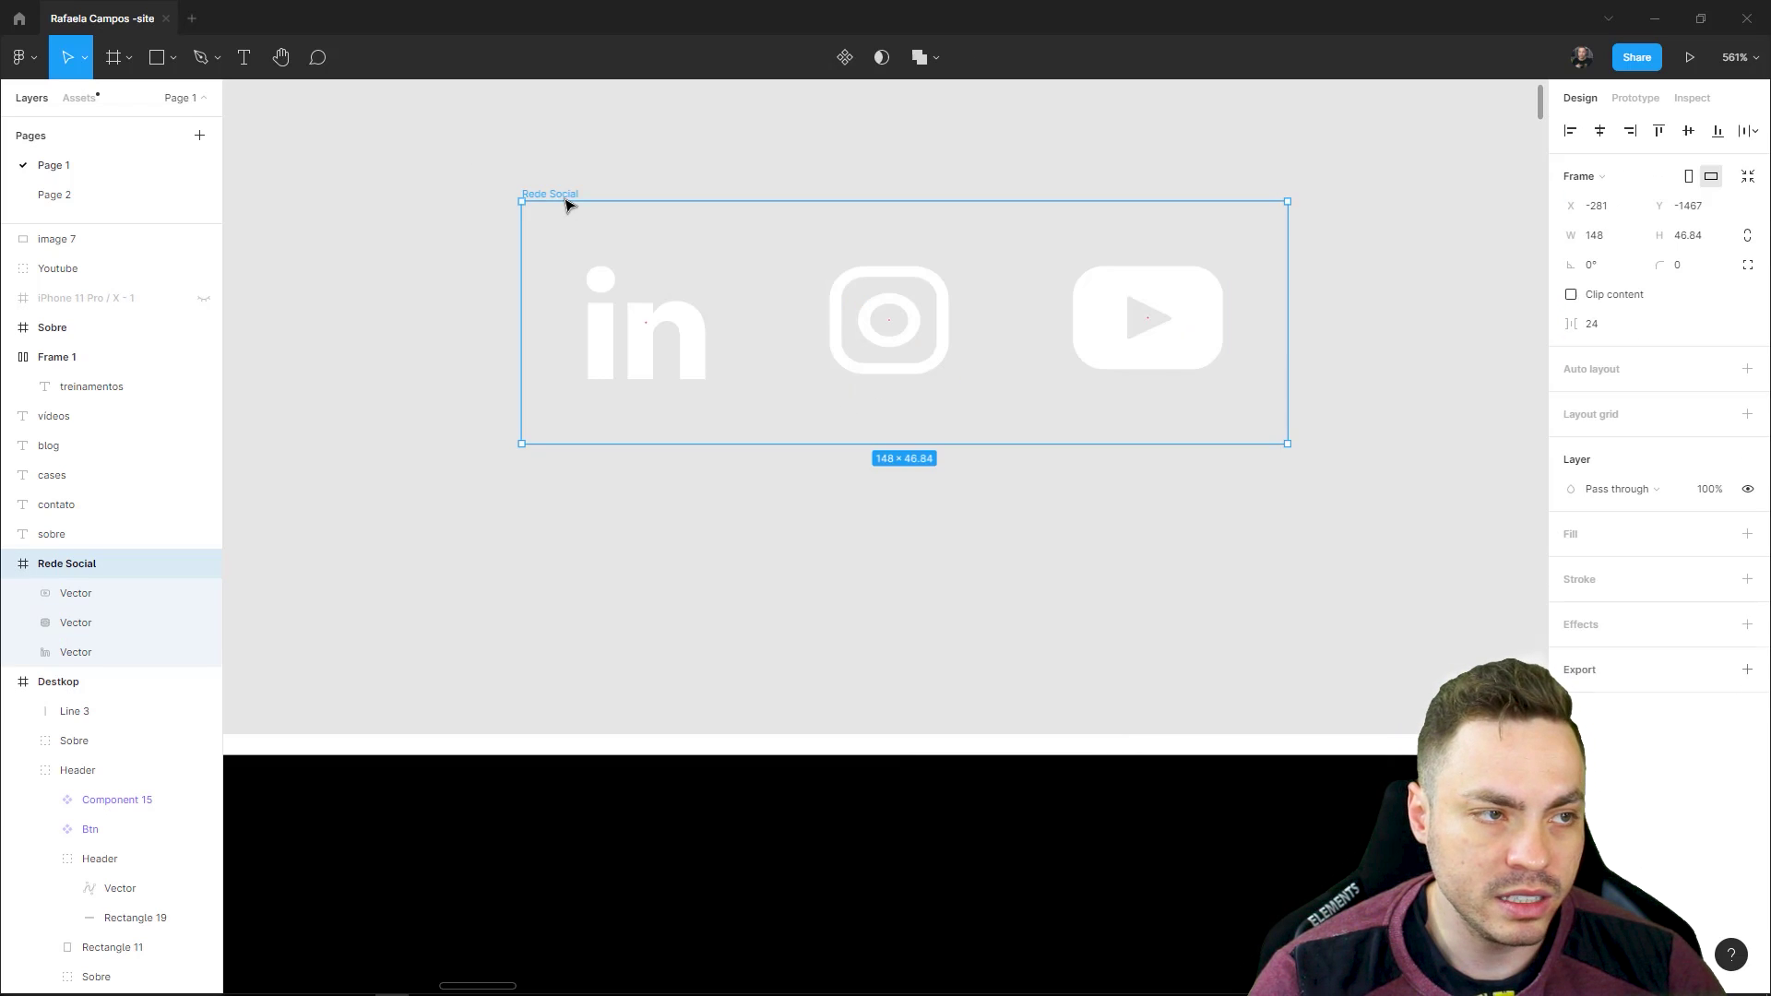
{"action": "key", "text": "Escape"}
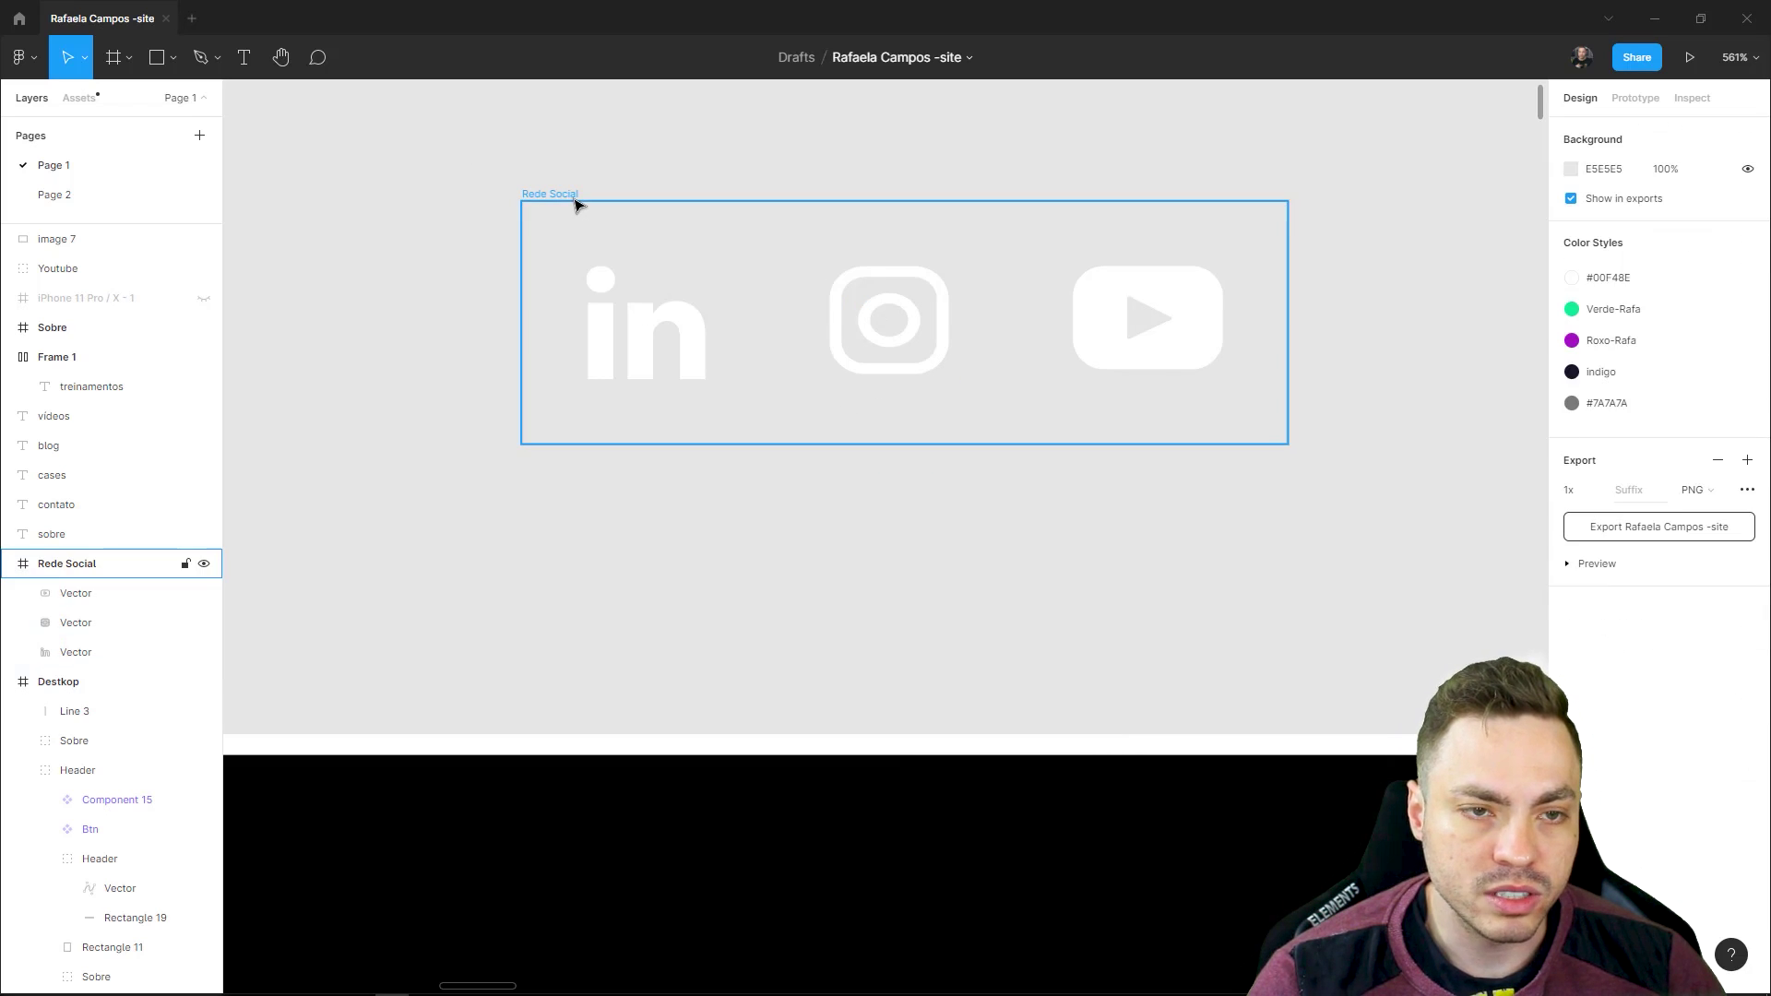
{"action": "left_click", "coordinate": [576, 203]}
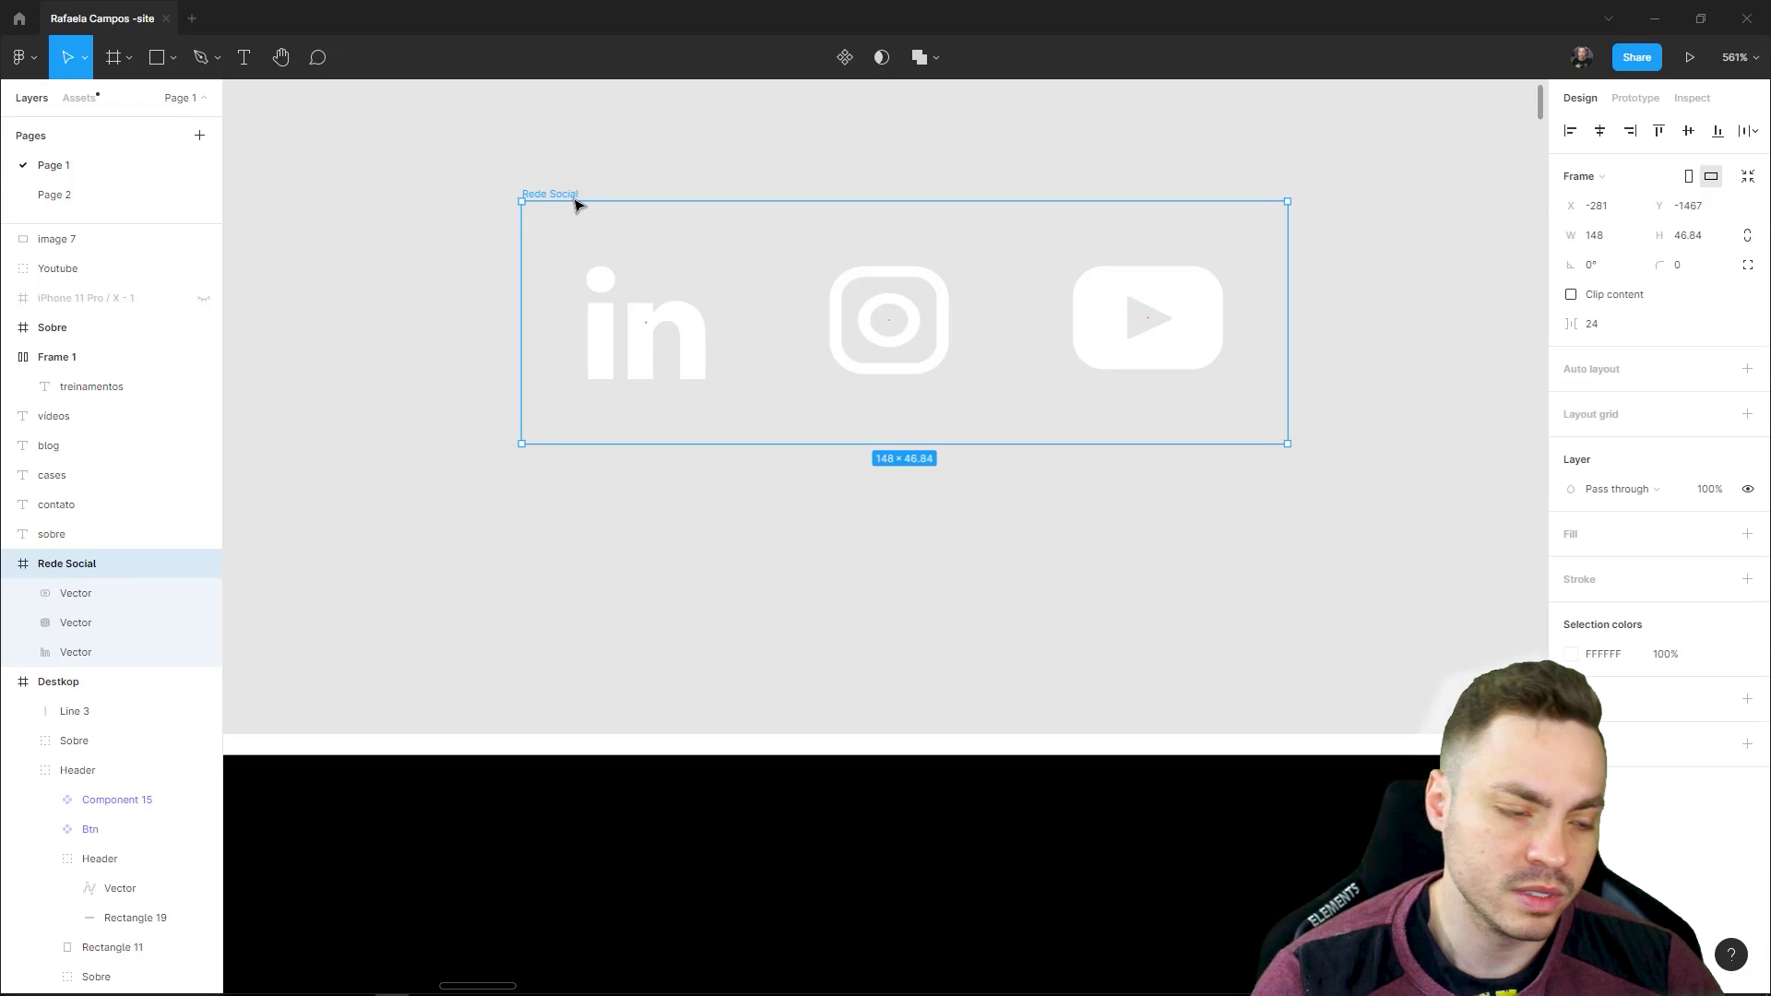
- Add auto layout with Shift+A, then remove it via the context menu, leaving 149 × 47.84
{"action": "key", "text": "shift+a"}
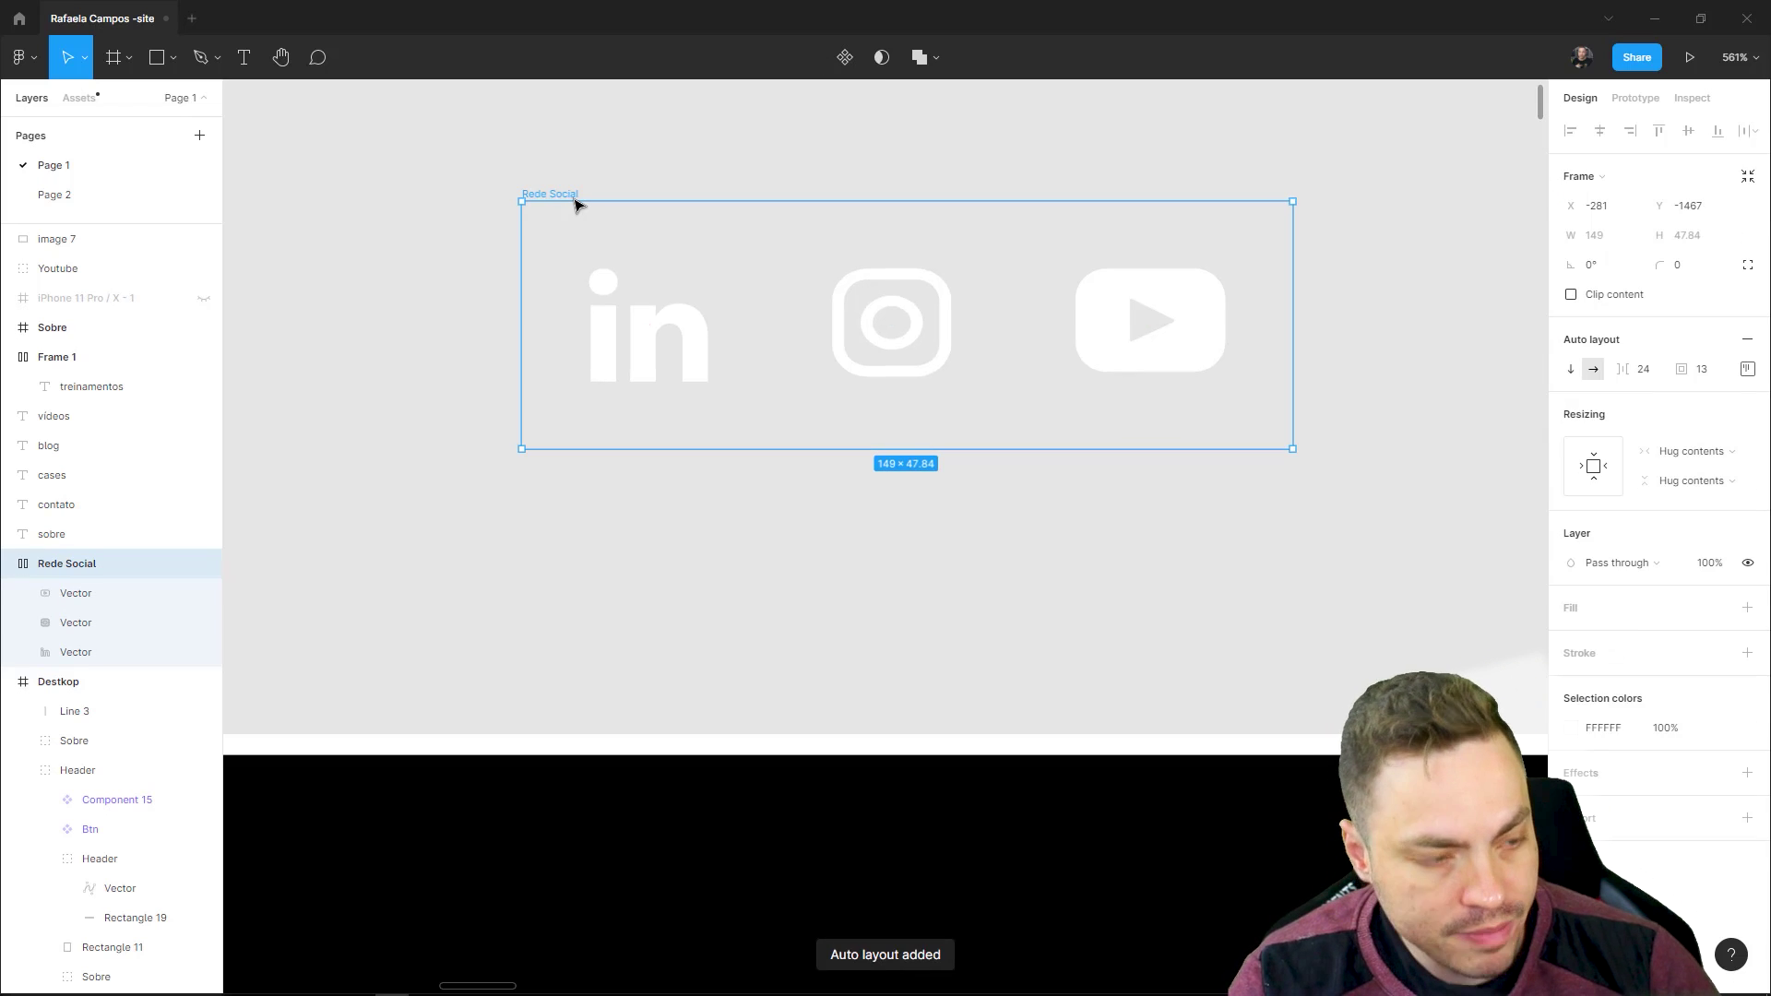
{"action": "right_click", "coordinate": [888, 356]}
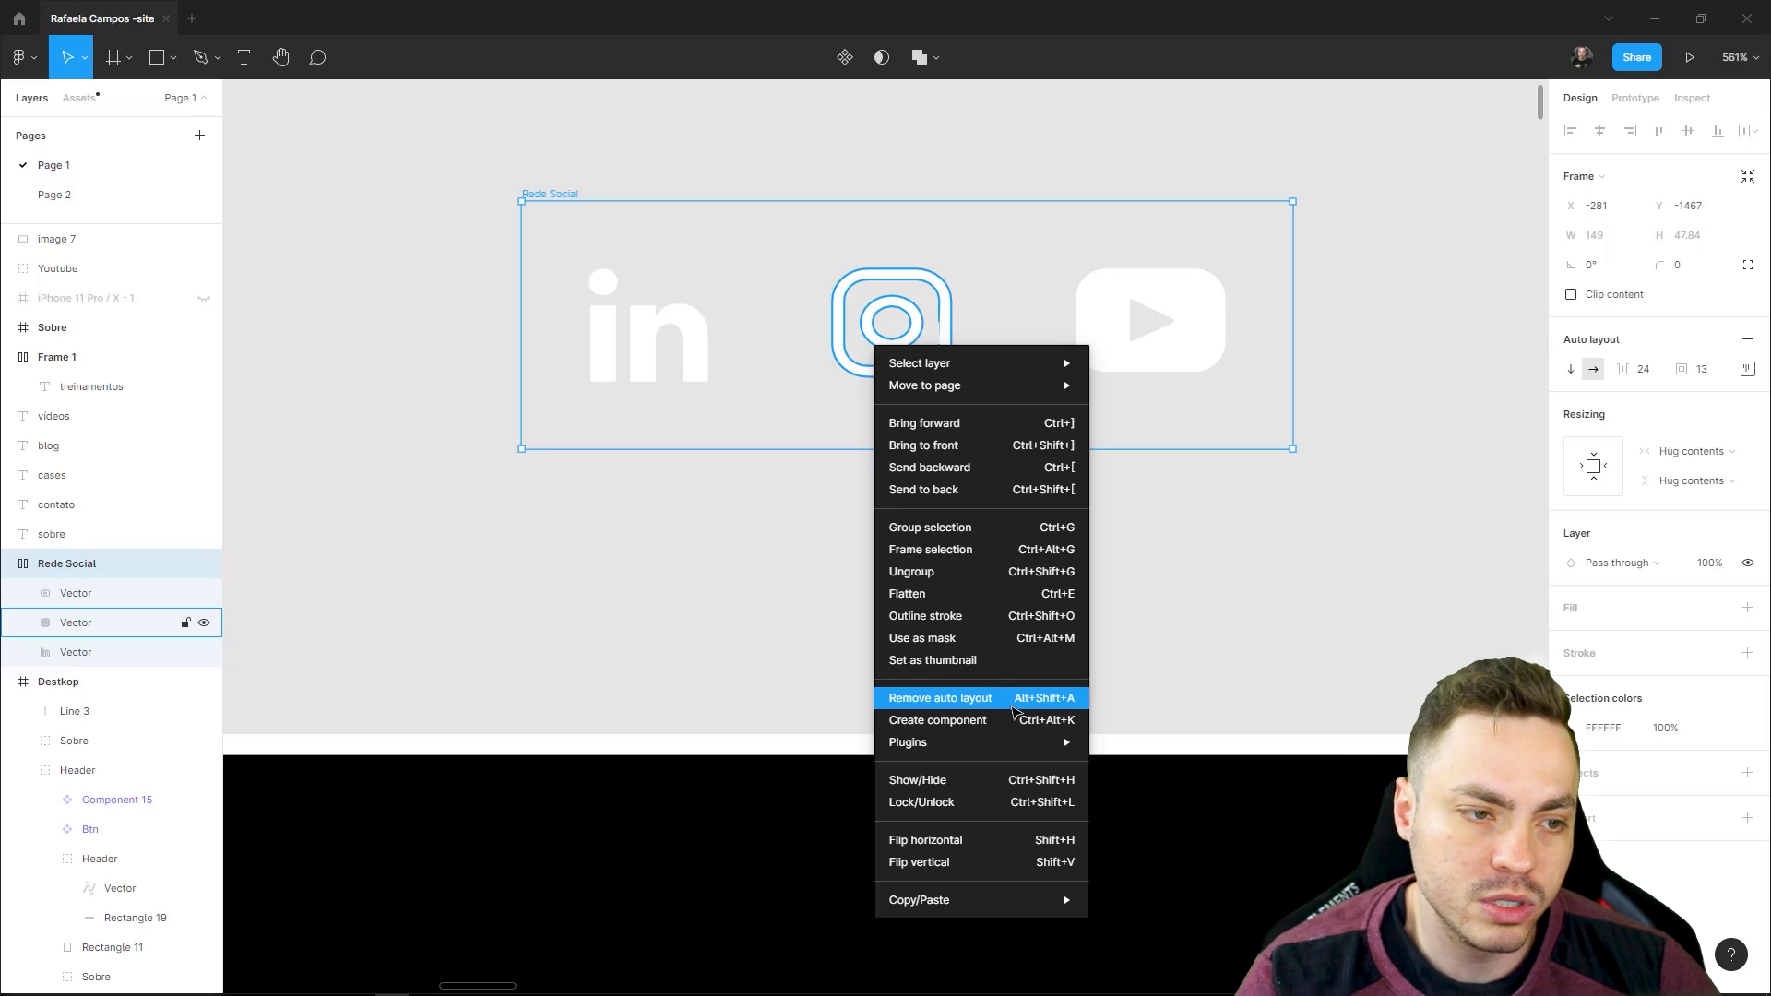
{"action": "left_click", "coordinate": [1012, 710]}
{"action": "scroll", "coordinate": [646, 387], "scroll_direction": "down", "scroll_amount": 5}
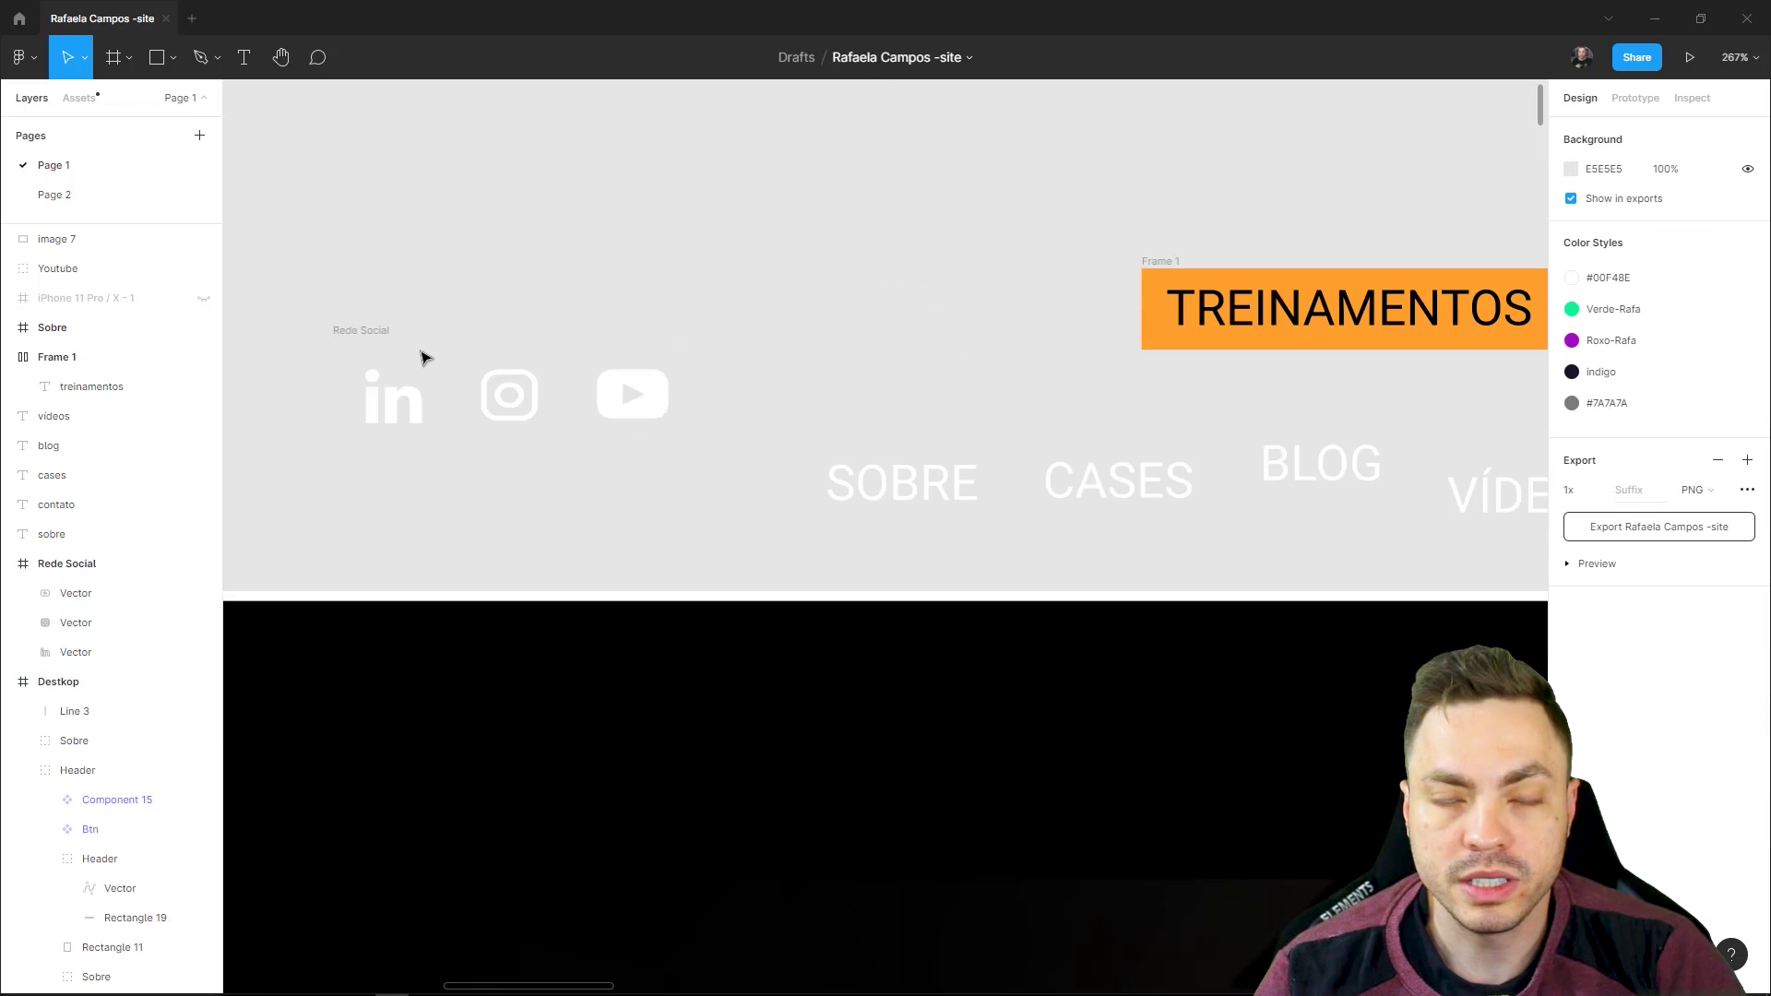
{"action": "left_click", "coordinate": [360, 376]}
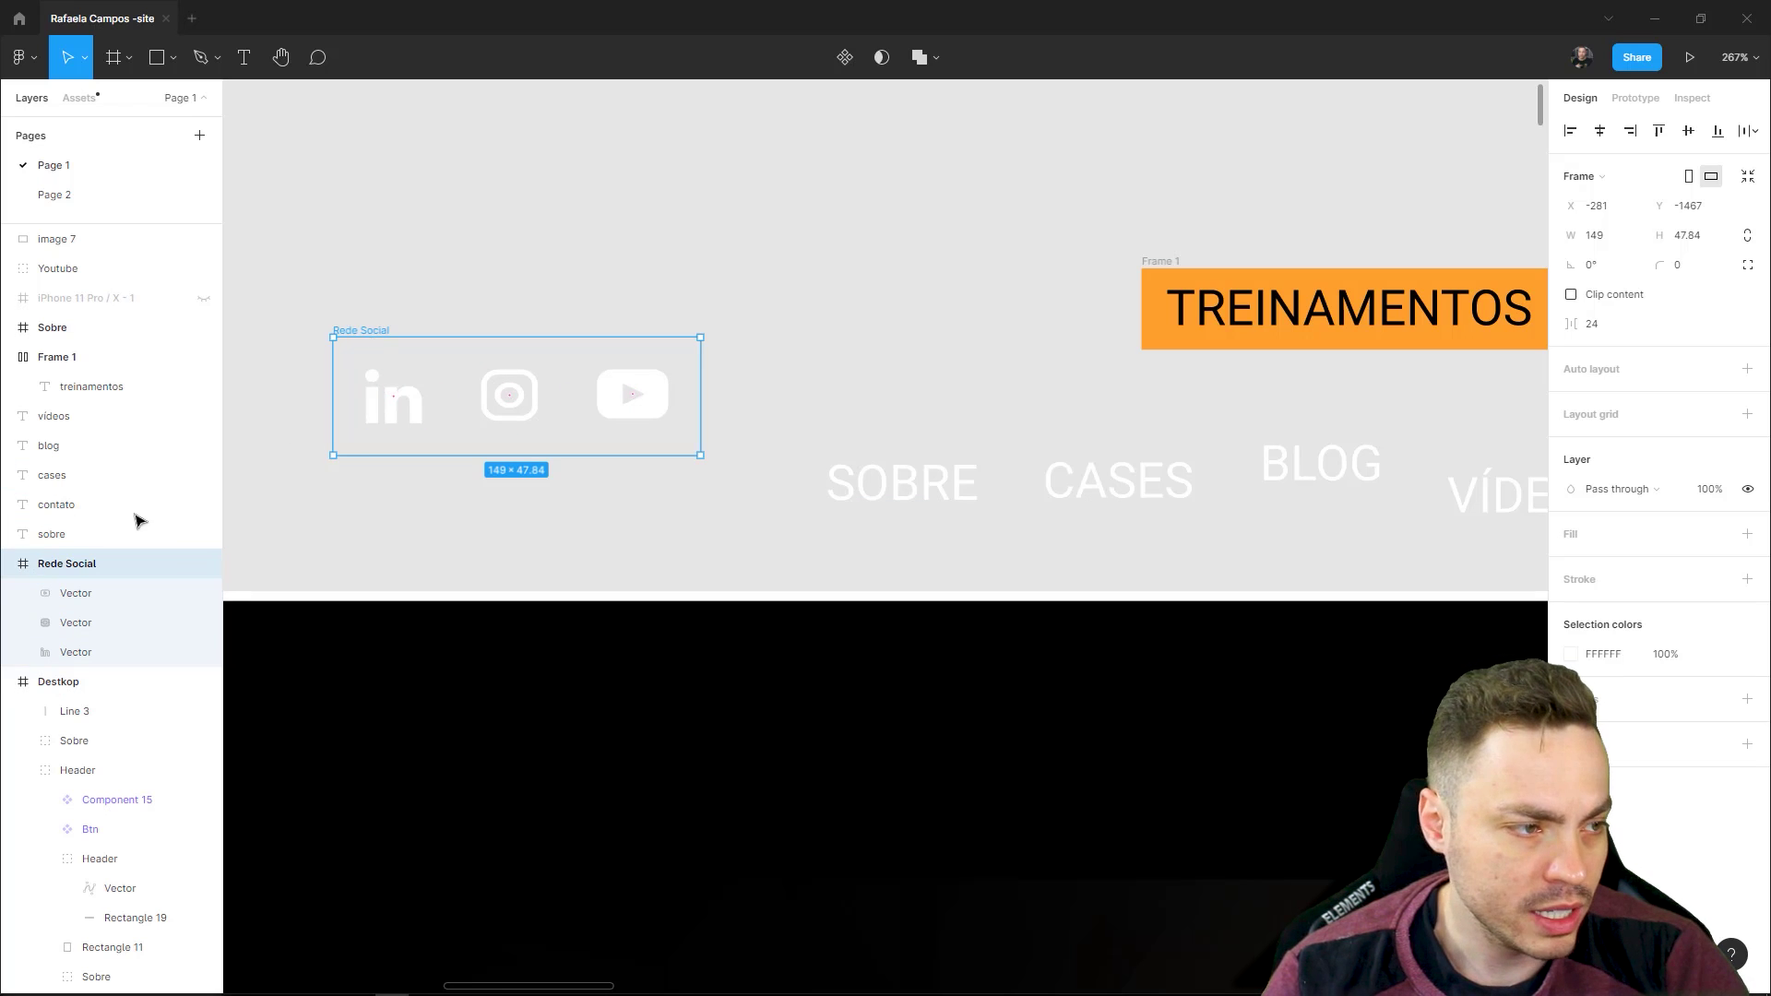
- Wrap the LinkedIn, Instagram and YouTube icons in Frame 2, an auto layout with 24 spacing
{"action": "left_click", "coordinate": [107, 654]}
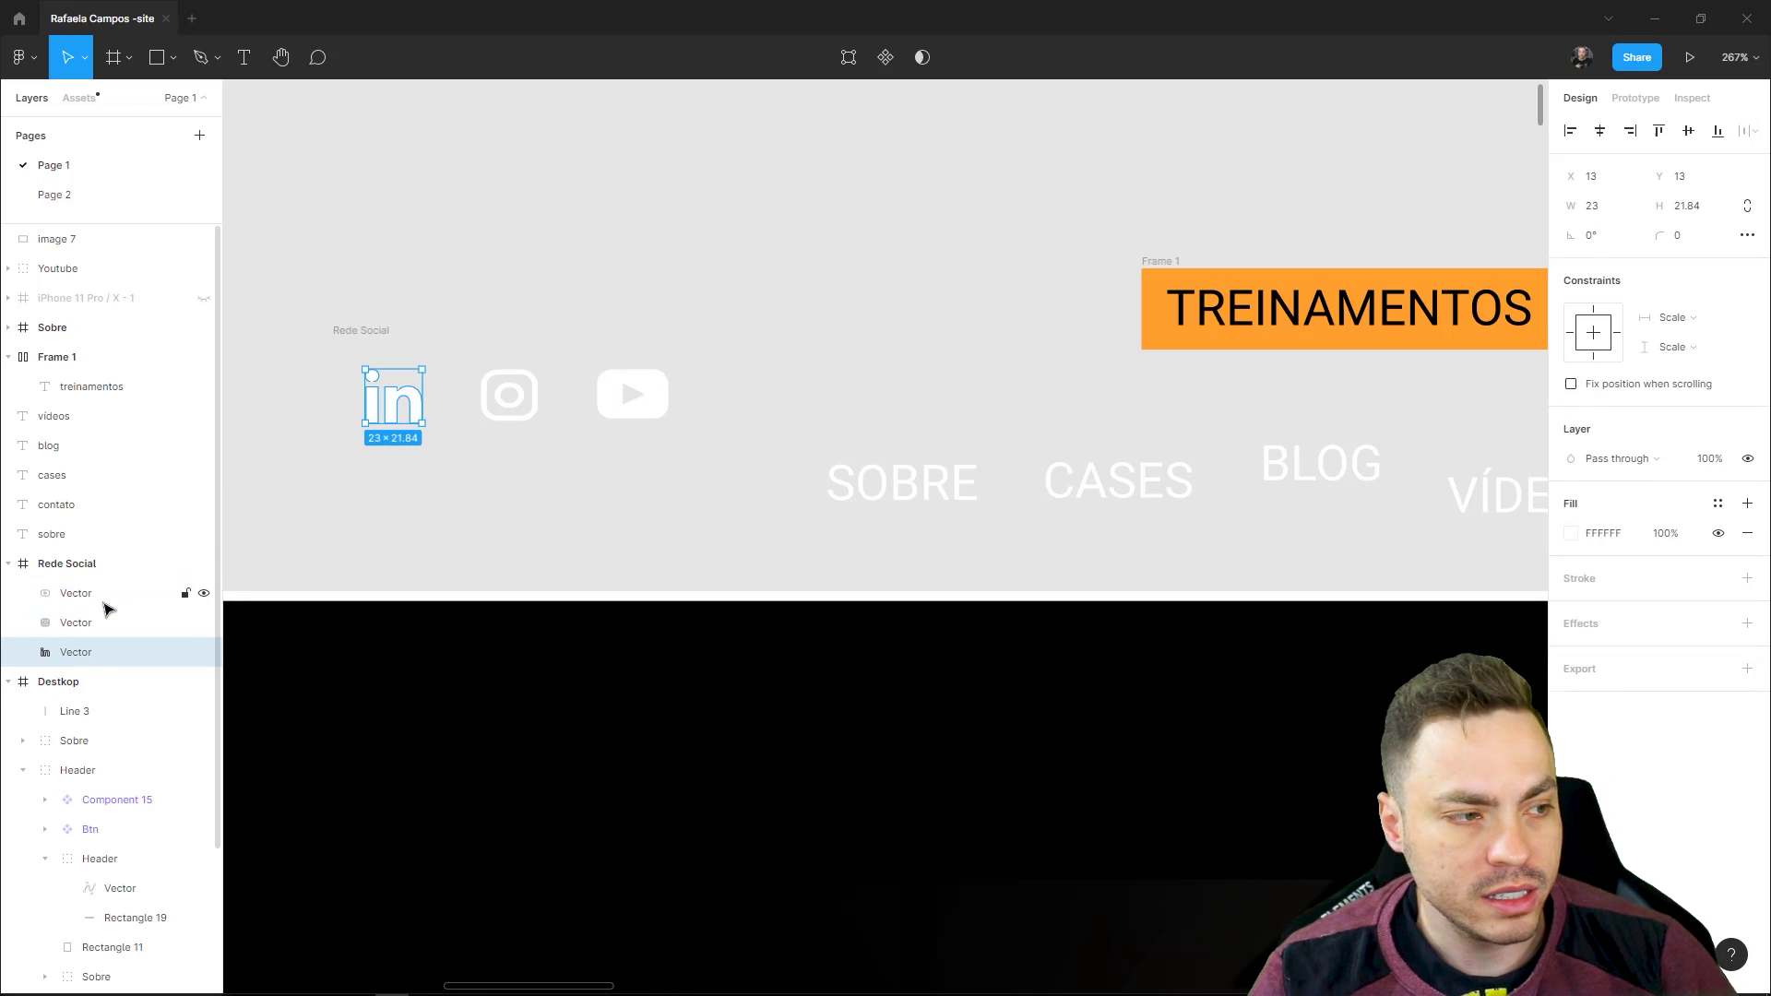
{"action": "left_click", "coordinate": [105, 606], "text": "shift"}
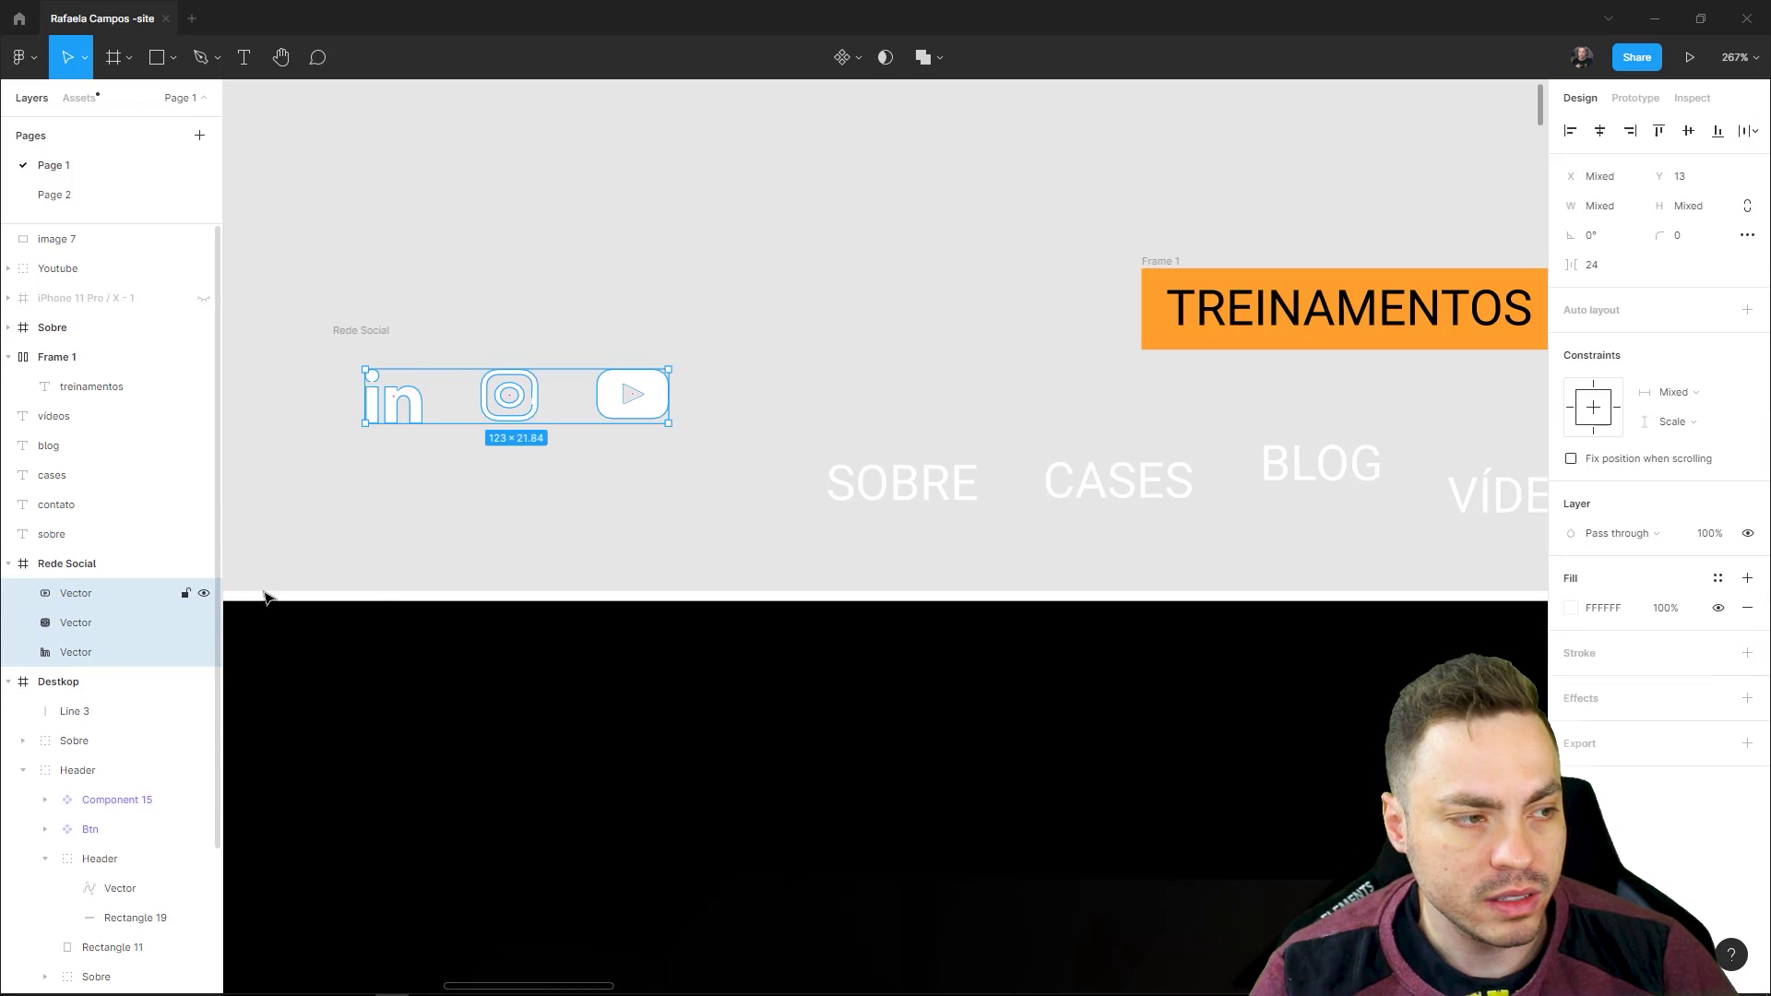
{"action": "left_click", "coordinate": [1749, 311]}
{"action": "left_click", "coordinate": [26, 594]}
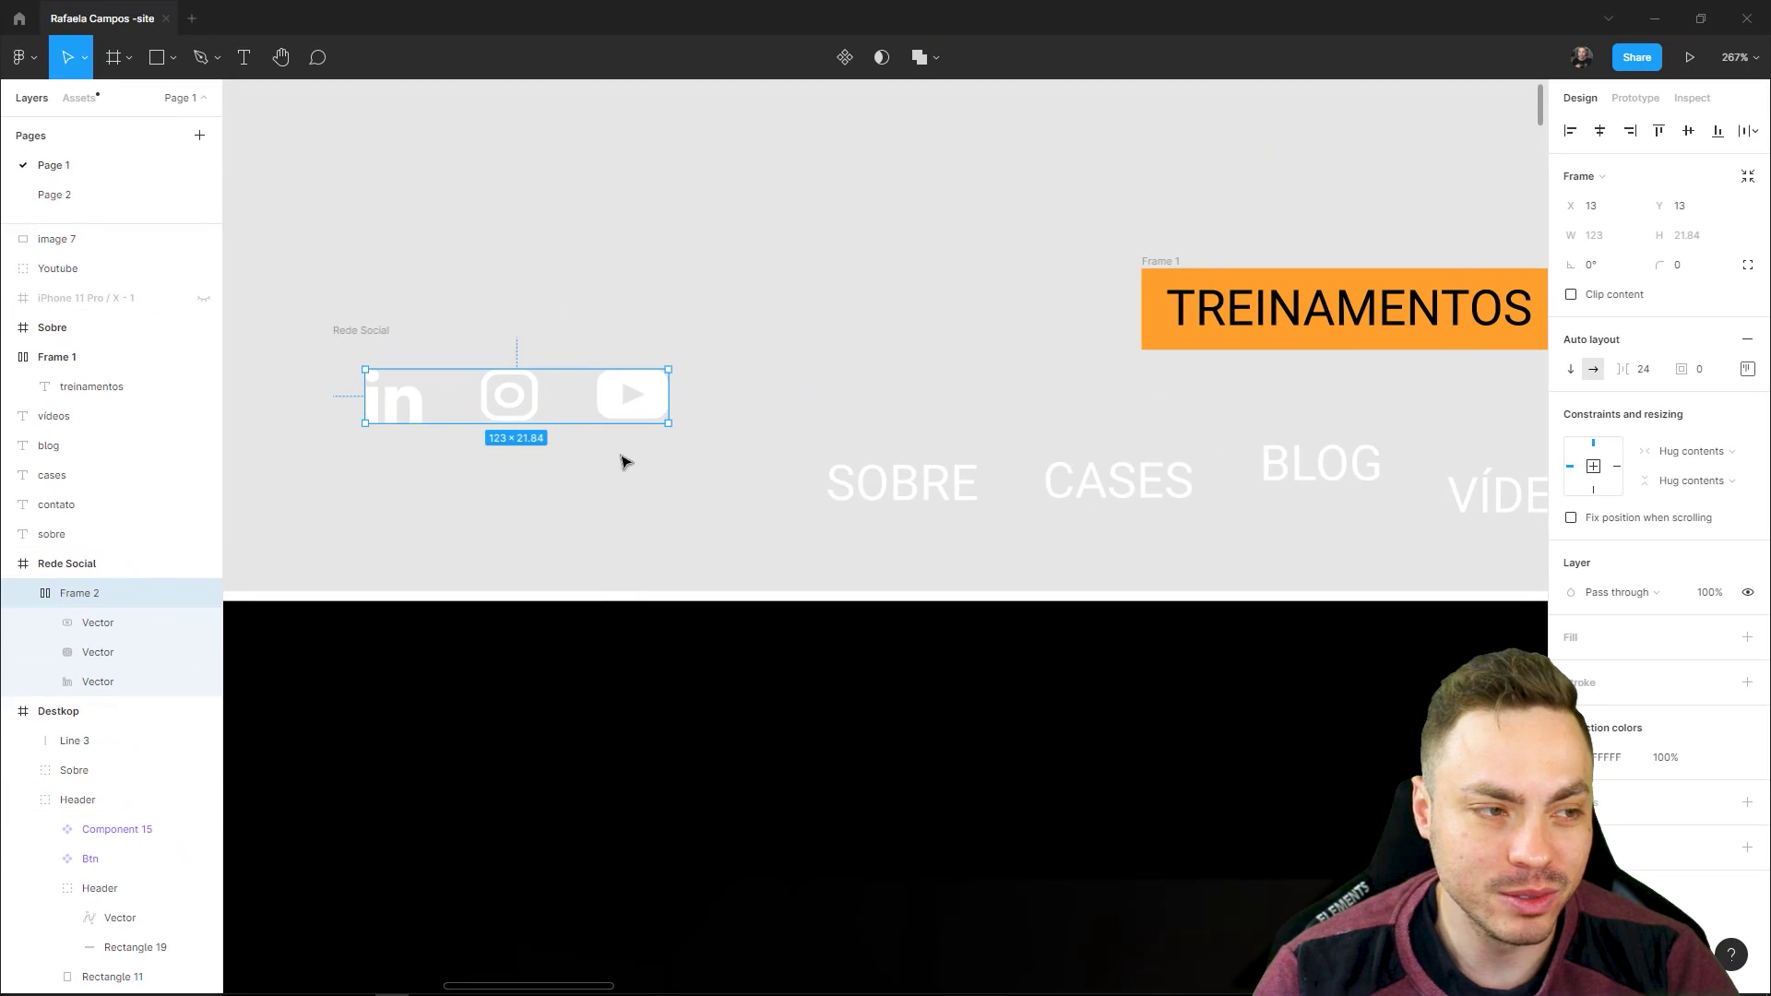
- Paste YouTube icon copies, then undo and delete the extras so three icons remain
{"action": "left_click", "coordinate": [656, 407]}
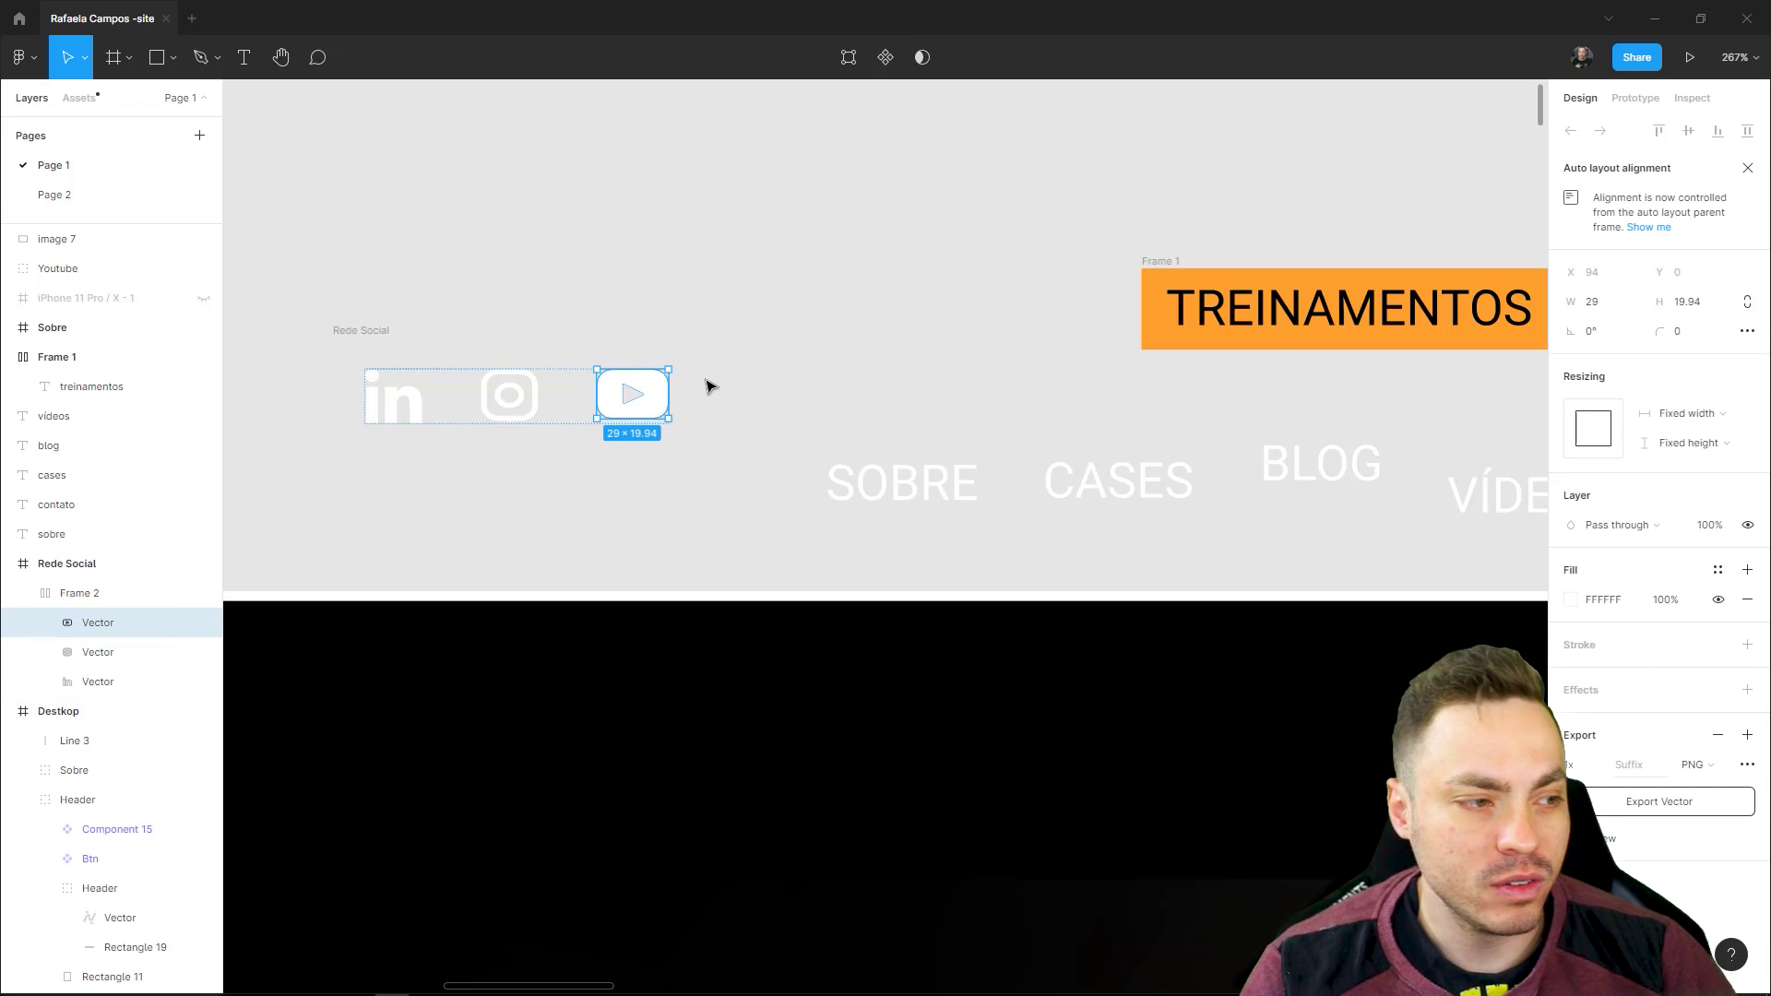
{"action": "key", "text": "ctrl+v"}
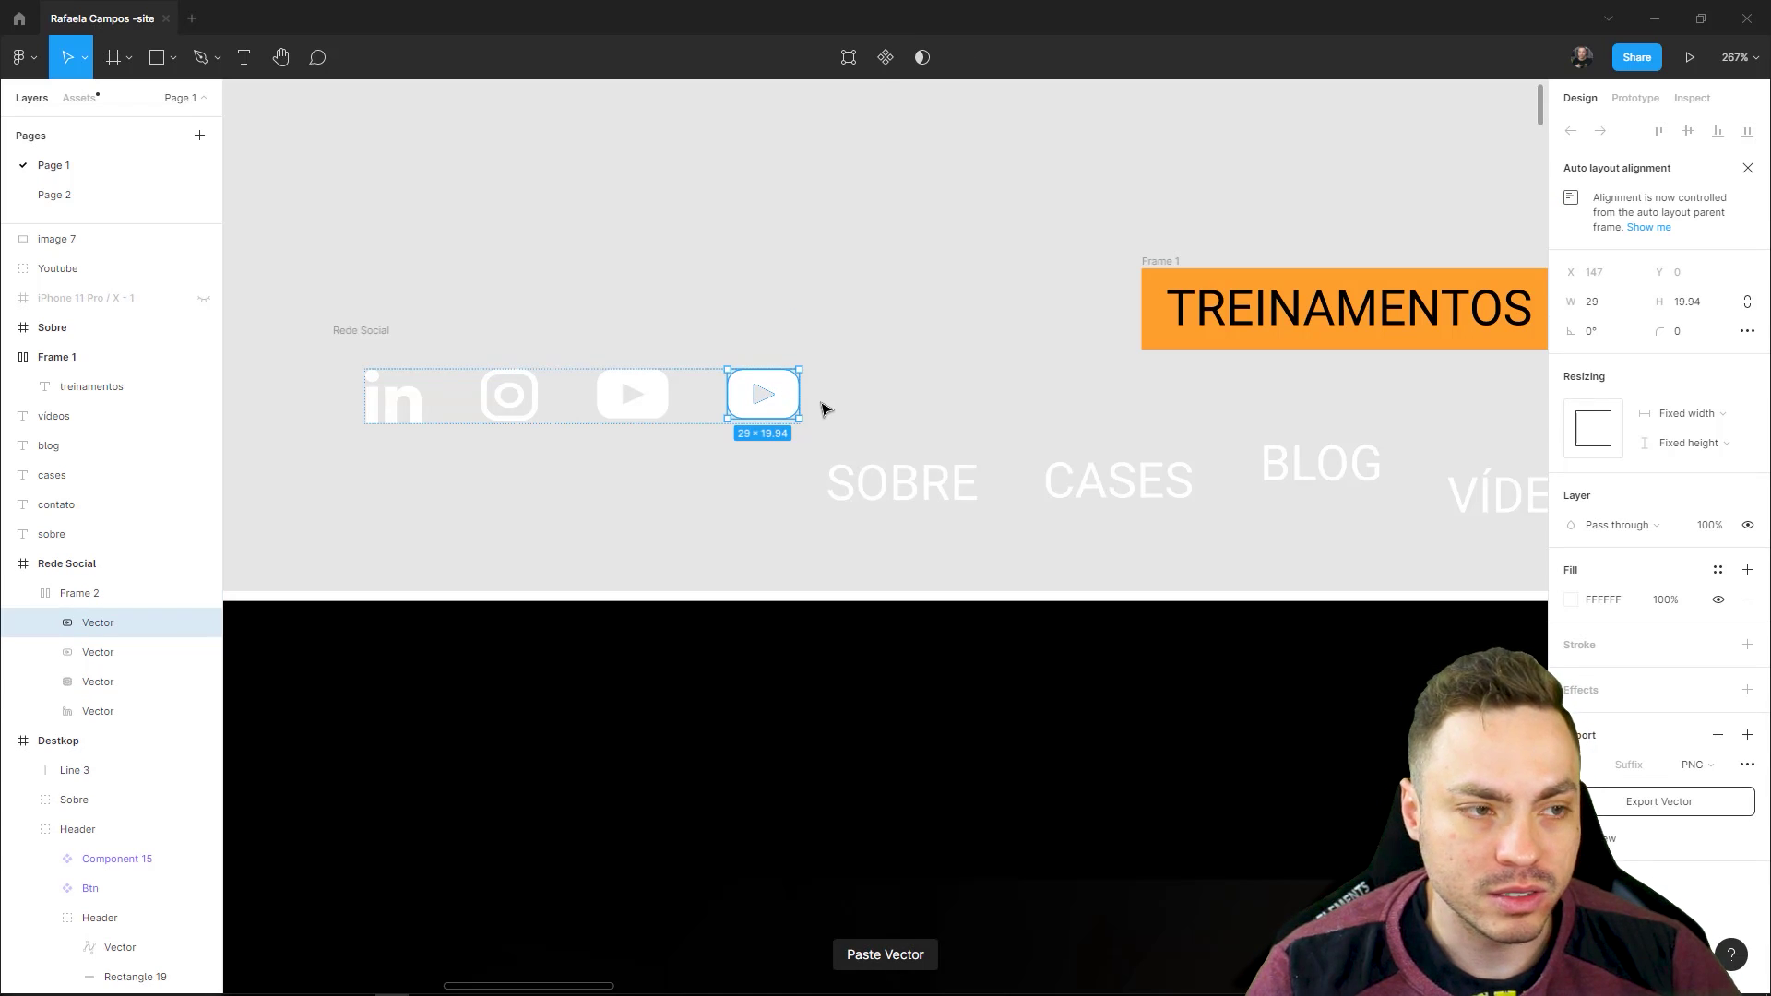
{"action": "key", "text": "ctrl+v"}
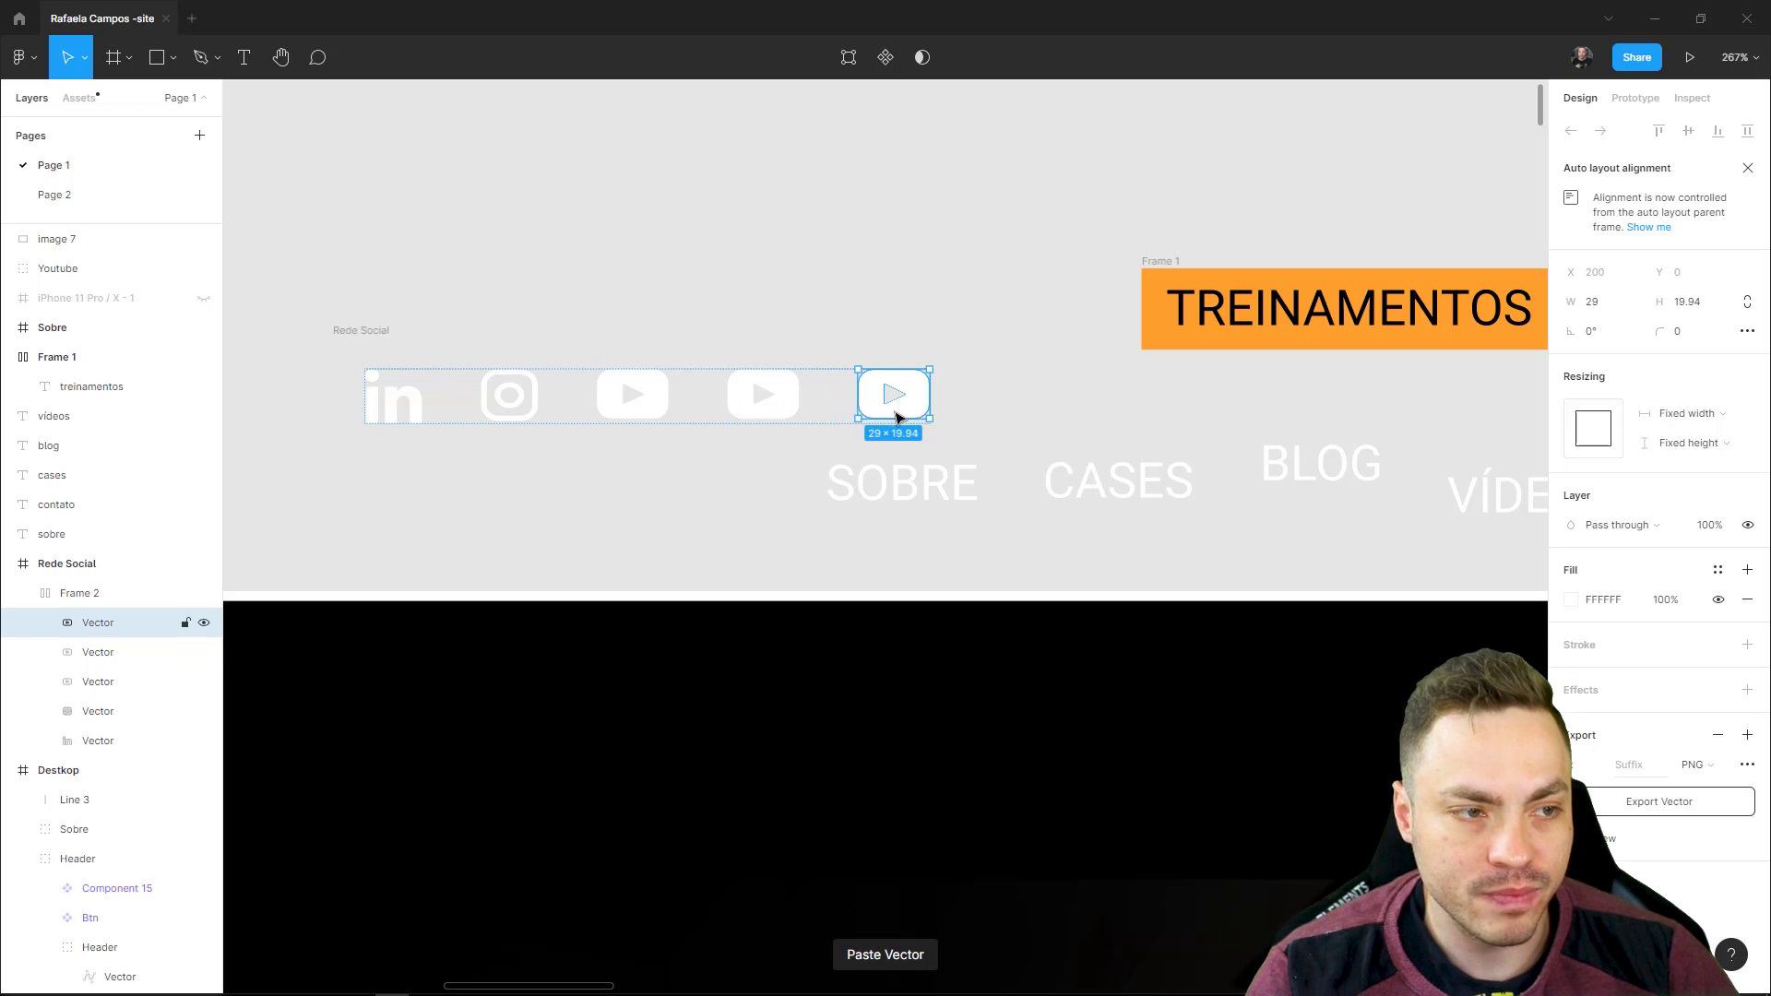
{"action": "key", "text": "ctrl+v"}
{"action": "key", "text": "ctrl+v"}
{"action": "key", "text": "ctrl+v"}
{"action": "key", "text": "ctrl+v"}
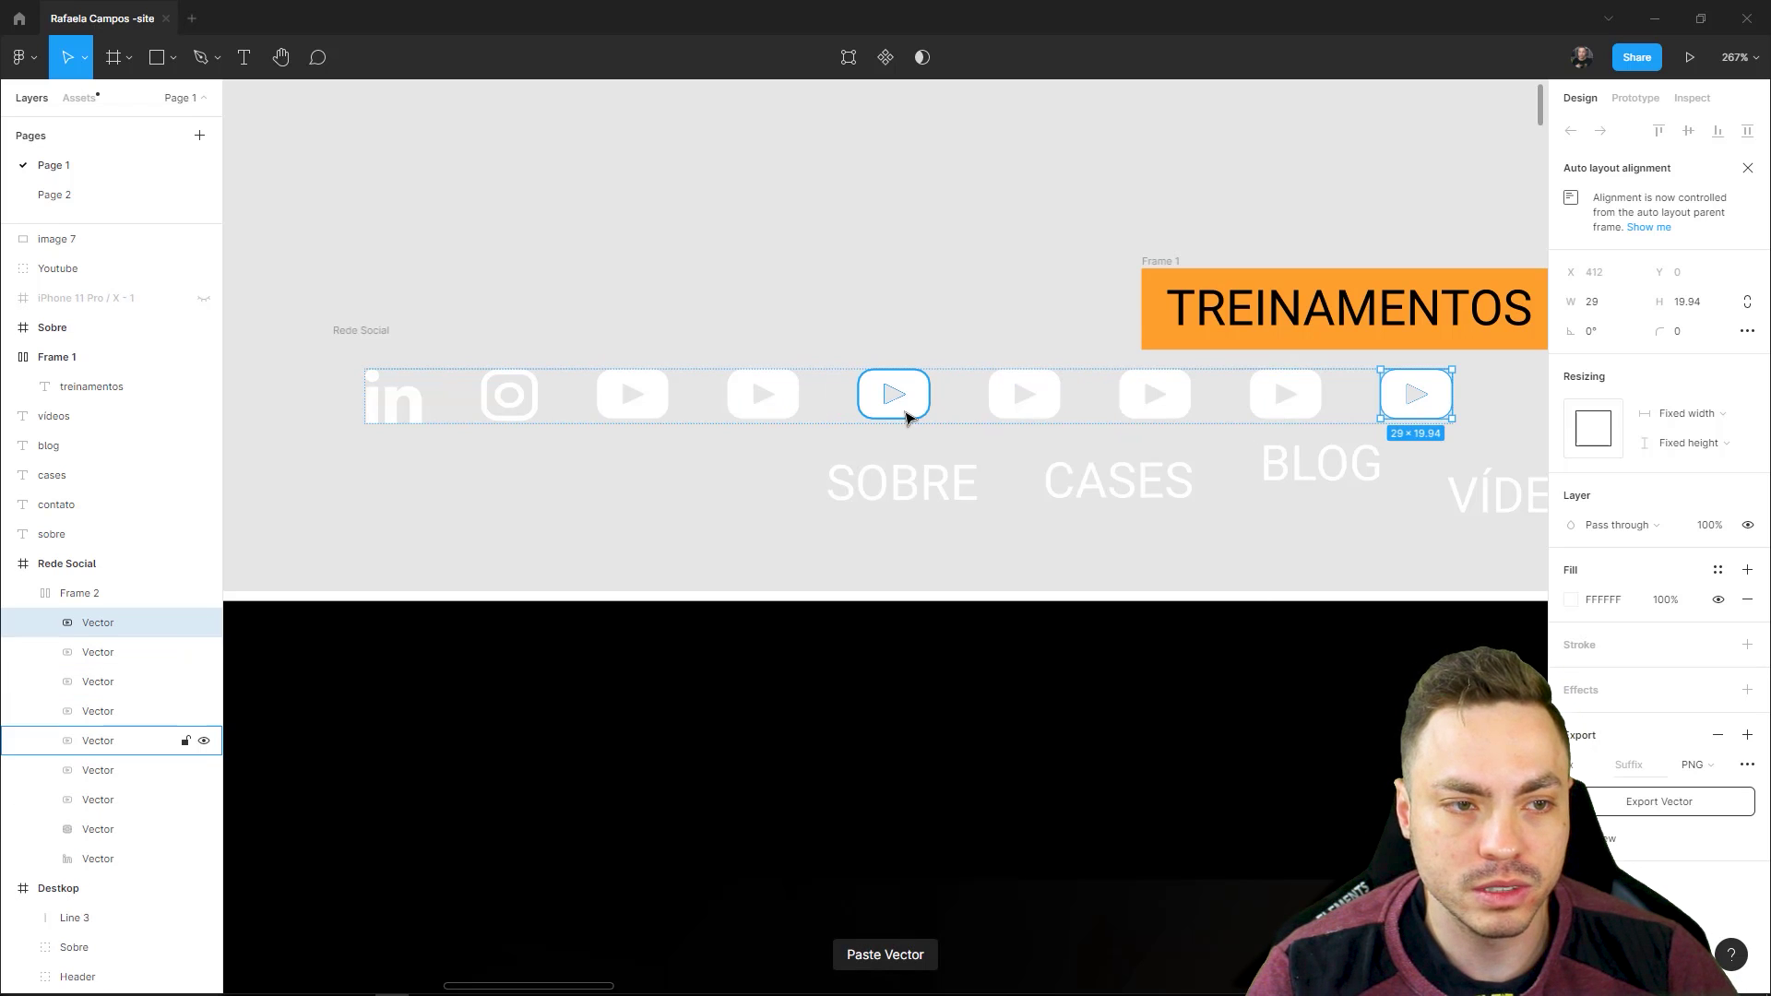
{"action": "key", "text": "ctrl+z"}
{"action": "key", "text": "ctrl+z"}
{"action": "key", "text": "ctrl+z"}
{"action": "key", "text": "ctrl+z"}
{"action": "key", "text": "ctrl+z"}
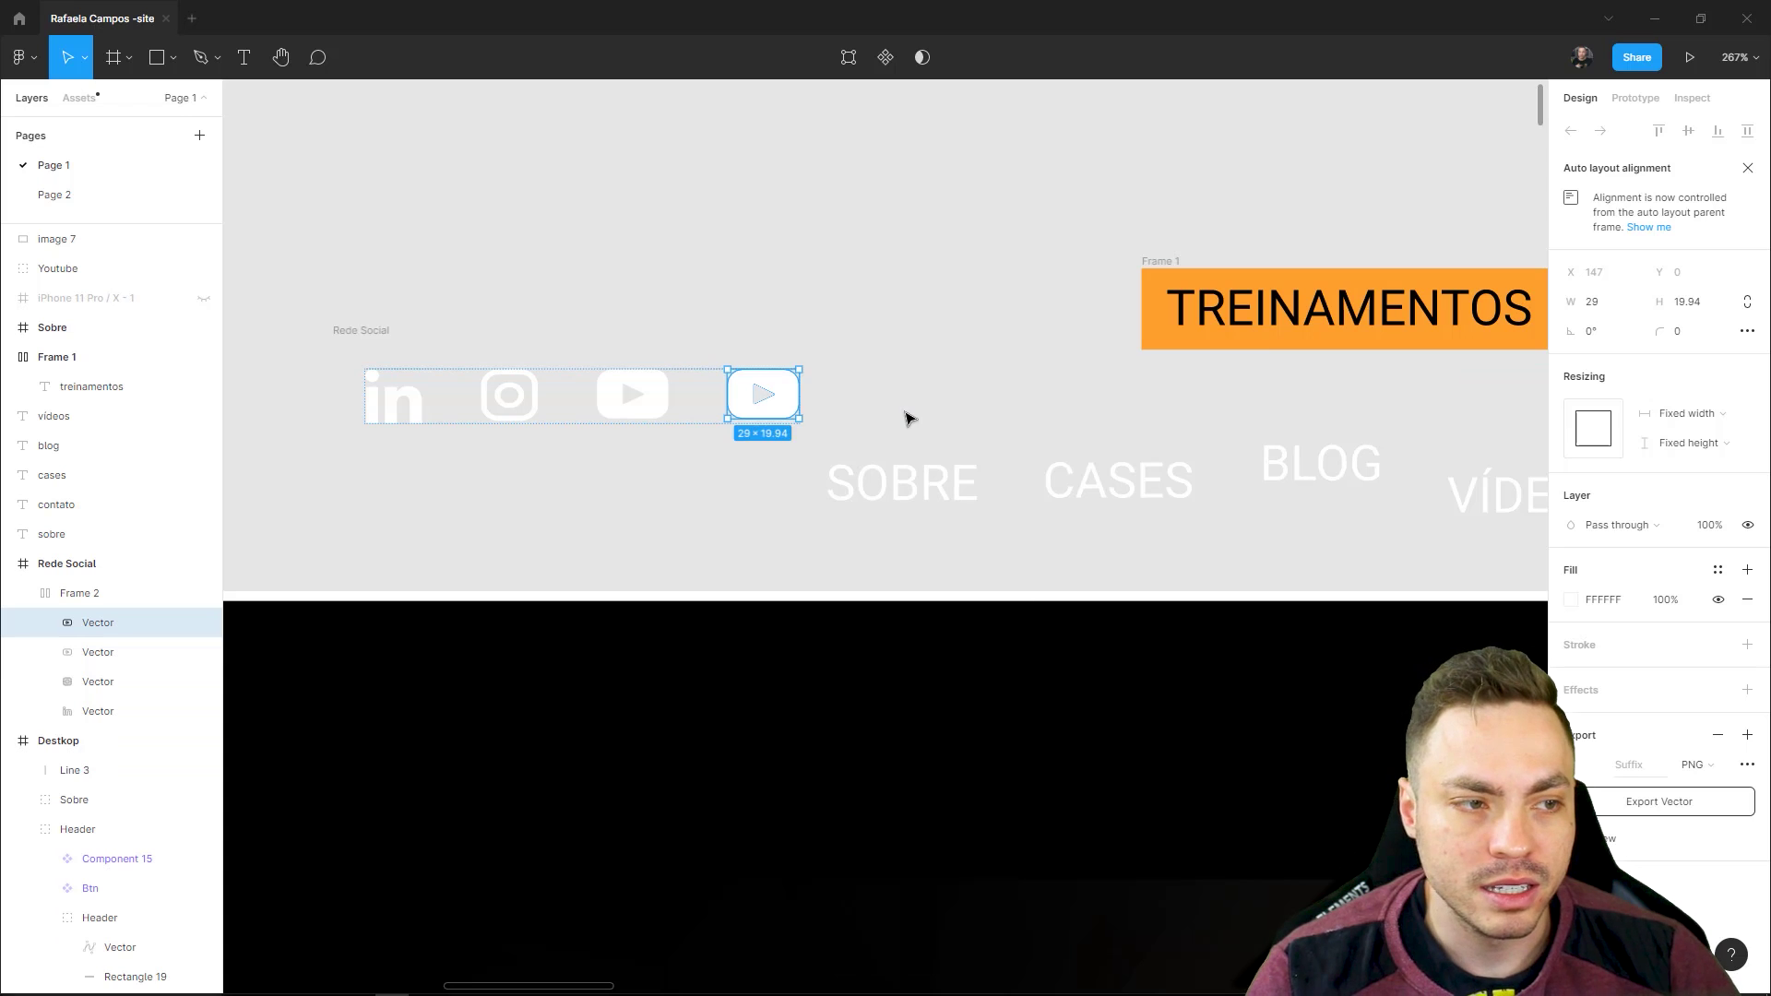
{"action": "key", "text": "ctrl+v"}
{"action": "key", "text": "ctrl+v"}
{"action": "key", "text": "ctrl+v"}
{"action": "key", "text": "ctrl+v"}
{"action": "key", "text": "ctrl+z"}
{"action": "key", "text": "ctrl+z"}
{"action": "key", "text": "ctrl+z"}
{"action": "key", "text": "ctrl+z"}
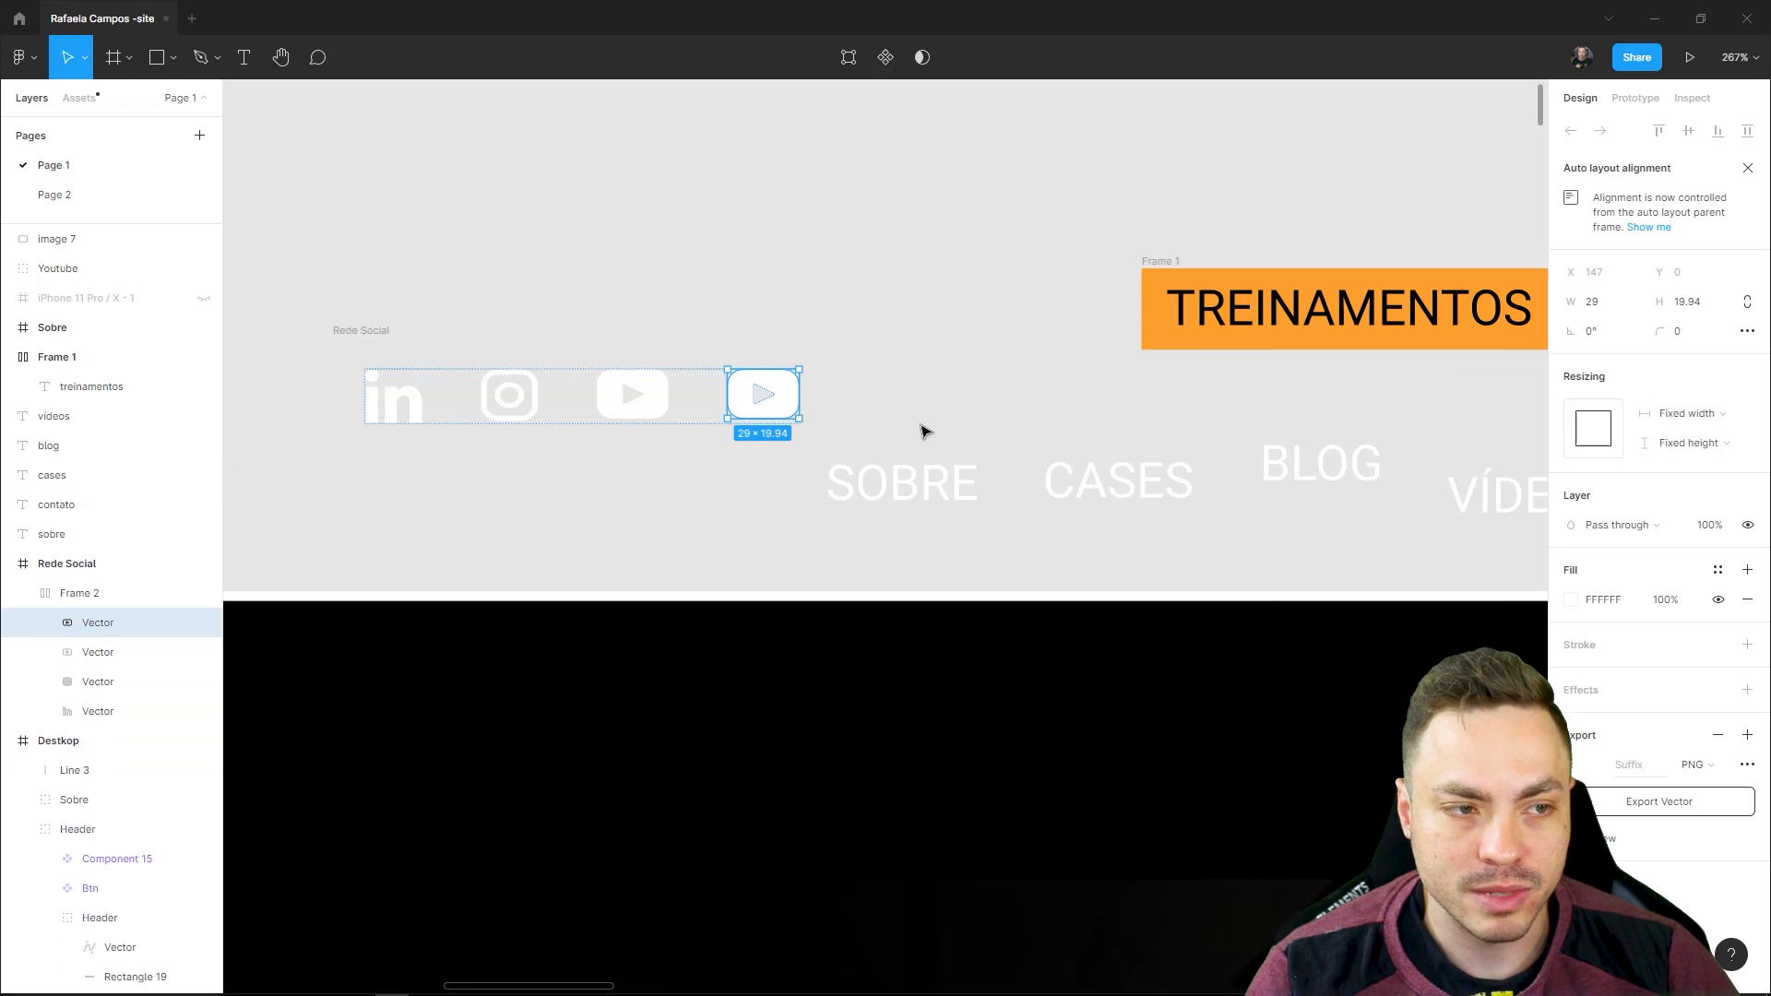
{"action": "key", "text": "Delete"}
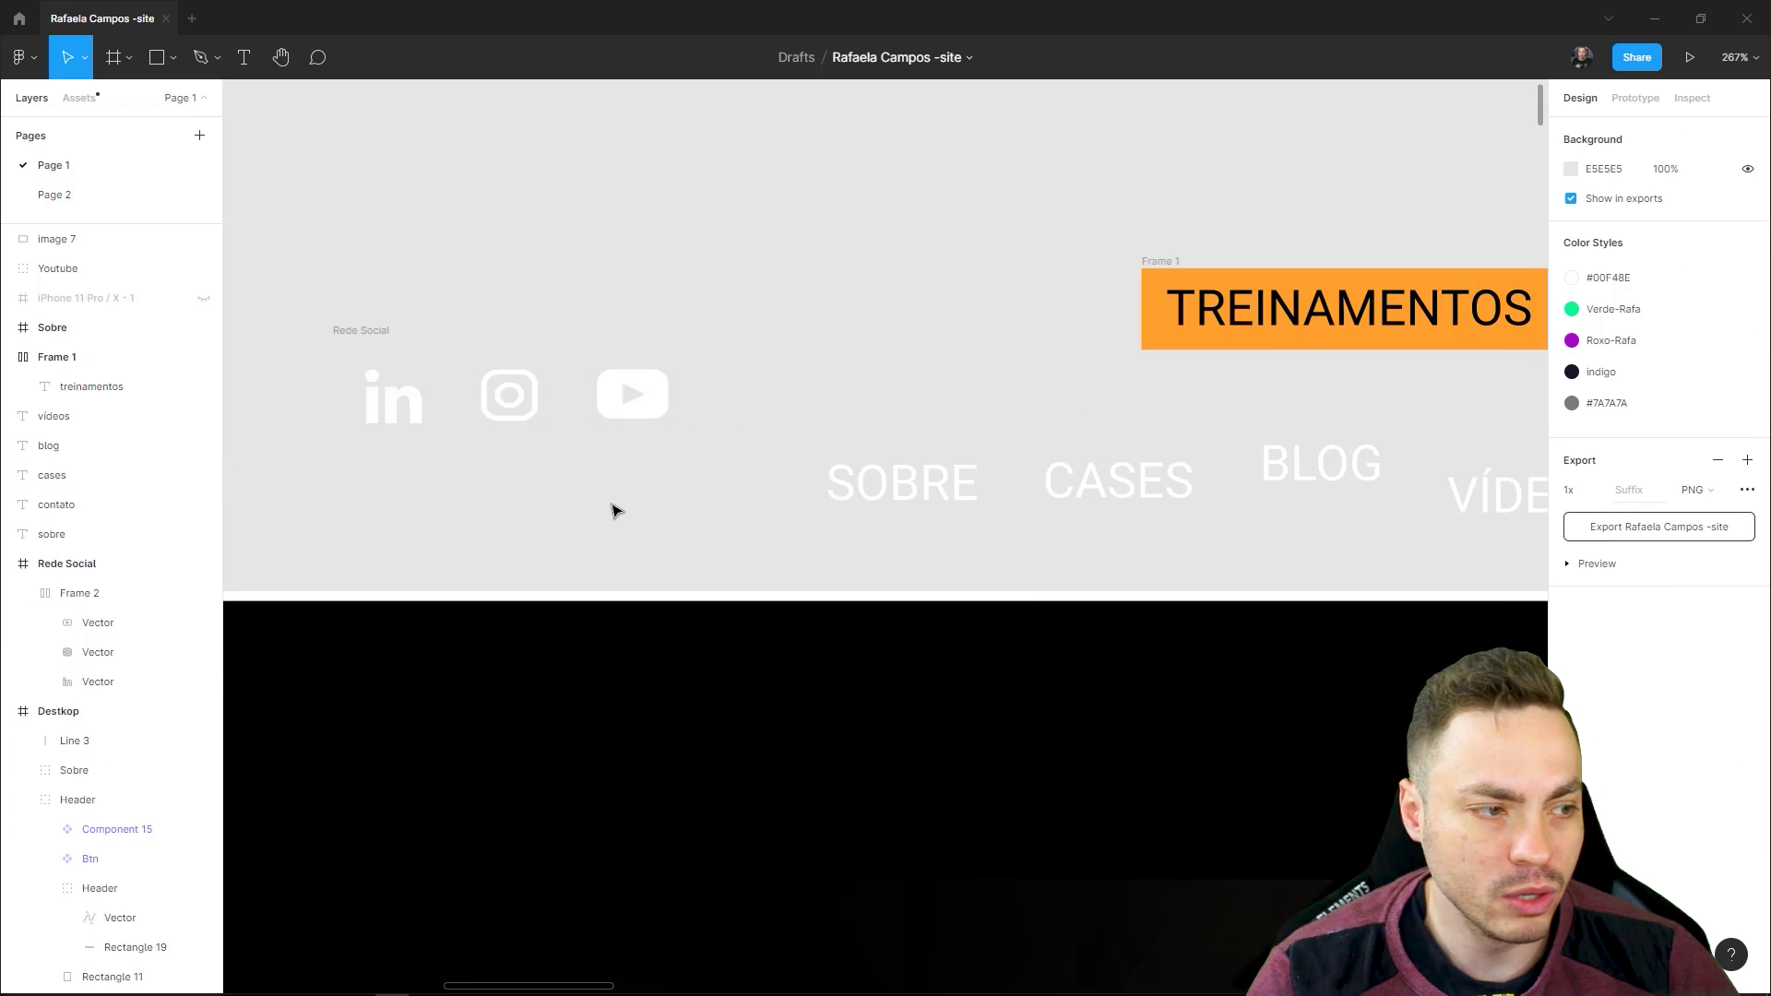
- Import the bpmn:end-event-cancel icon onto the canvas using the Iconify plugin
{"action": "right_click", "coordinate": [643, 485]}
{"action": "mouse_move", "coordinate": [727, 544]}
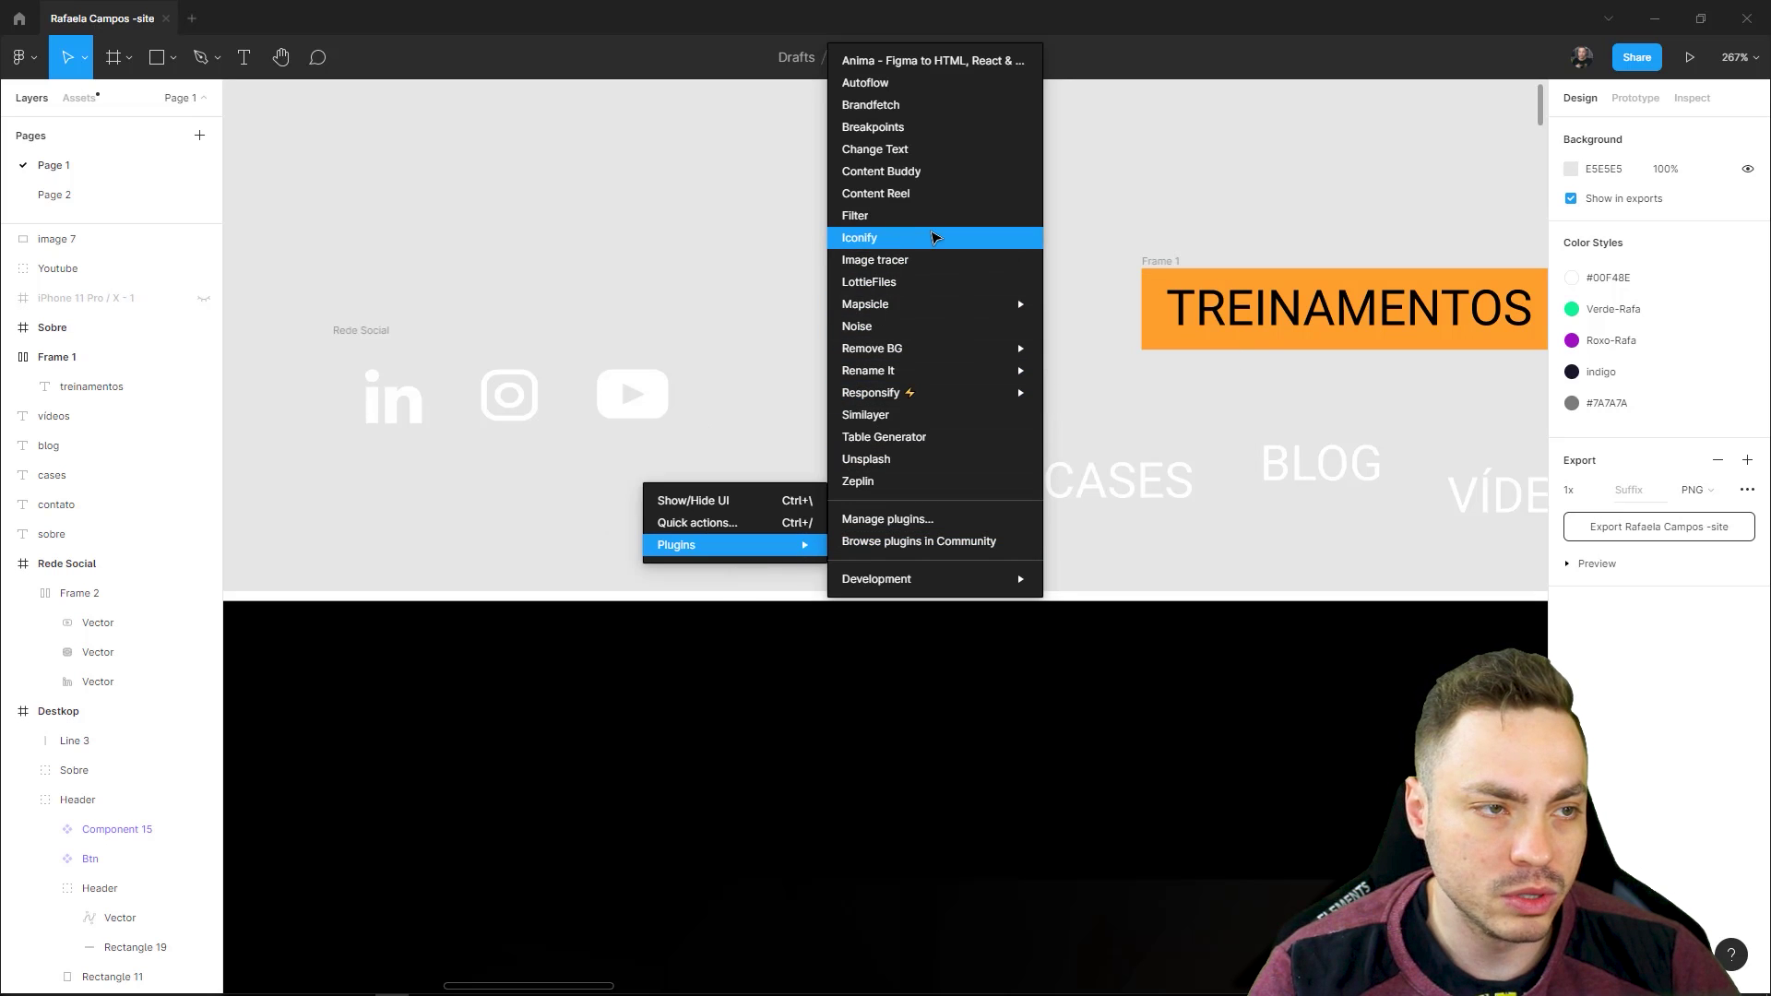
{"action": "left_click", "coordinate": [934, 238]}
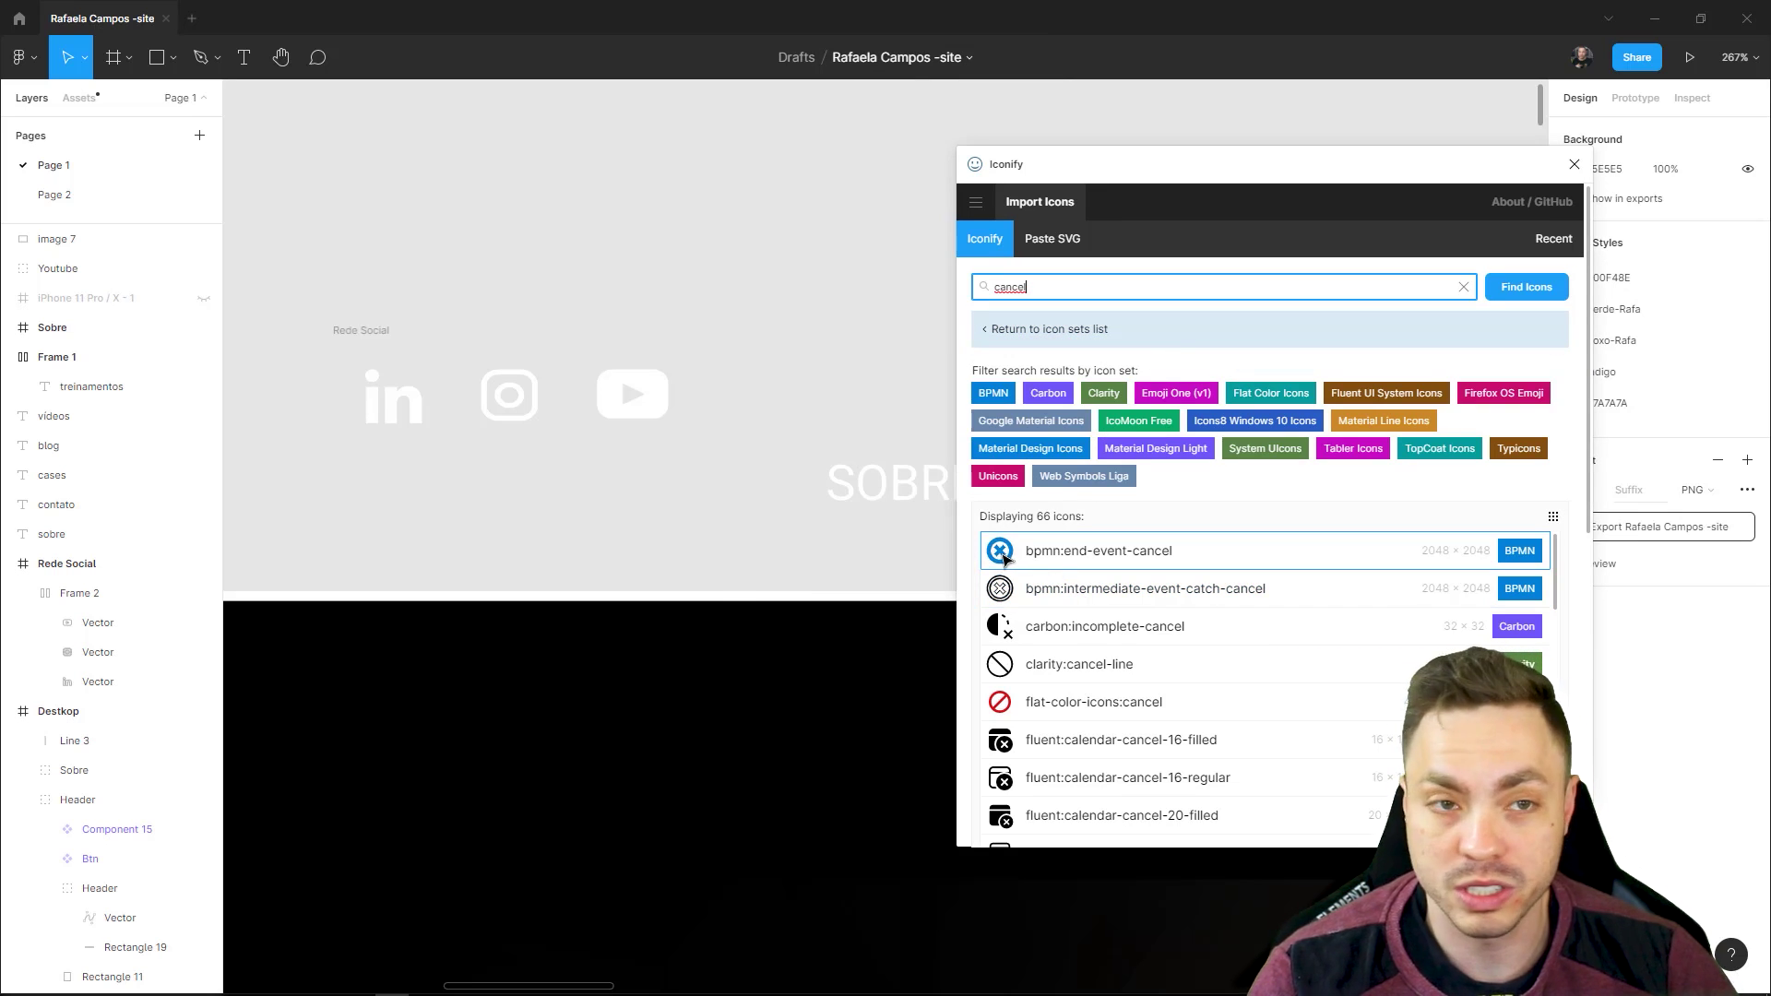
{"action": "left_click_drag", "start_coordinate": [1005, 557], "coordinate": [970, 512]}
{"action": "left_click_drag", "start_coordinate": [838, 268], "coordinate": [838, 268]}
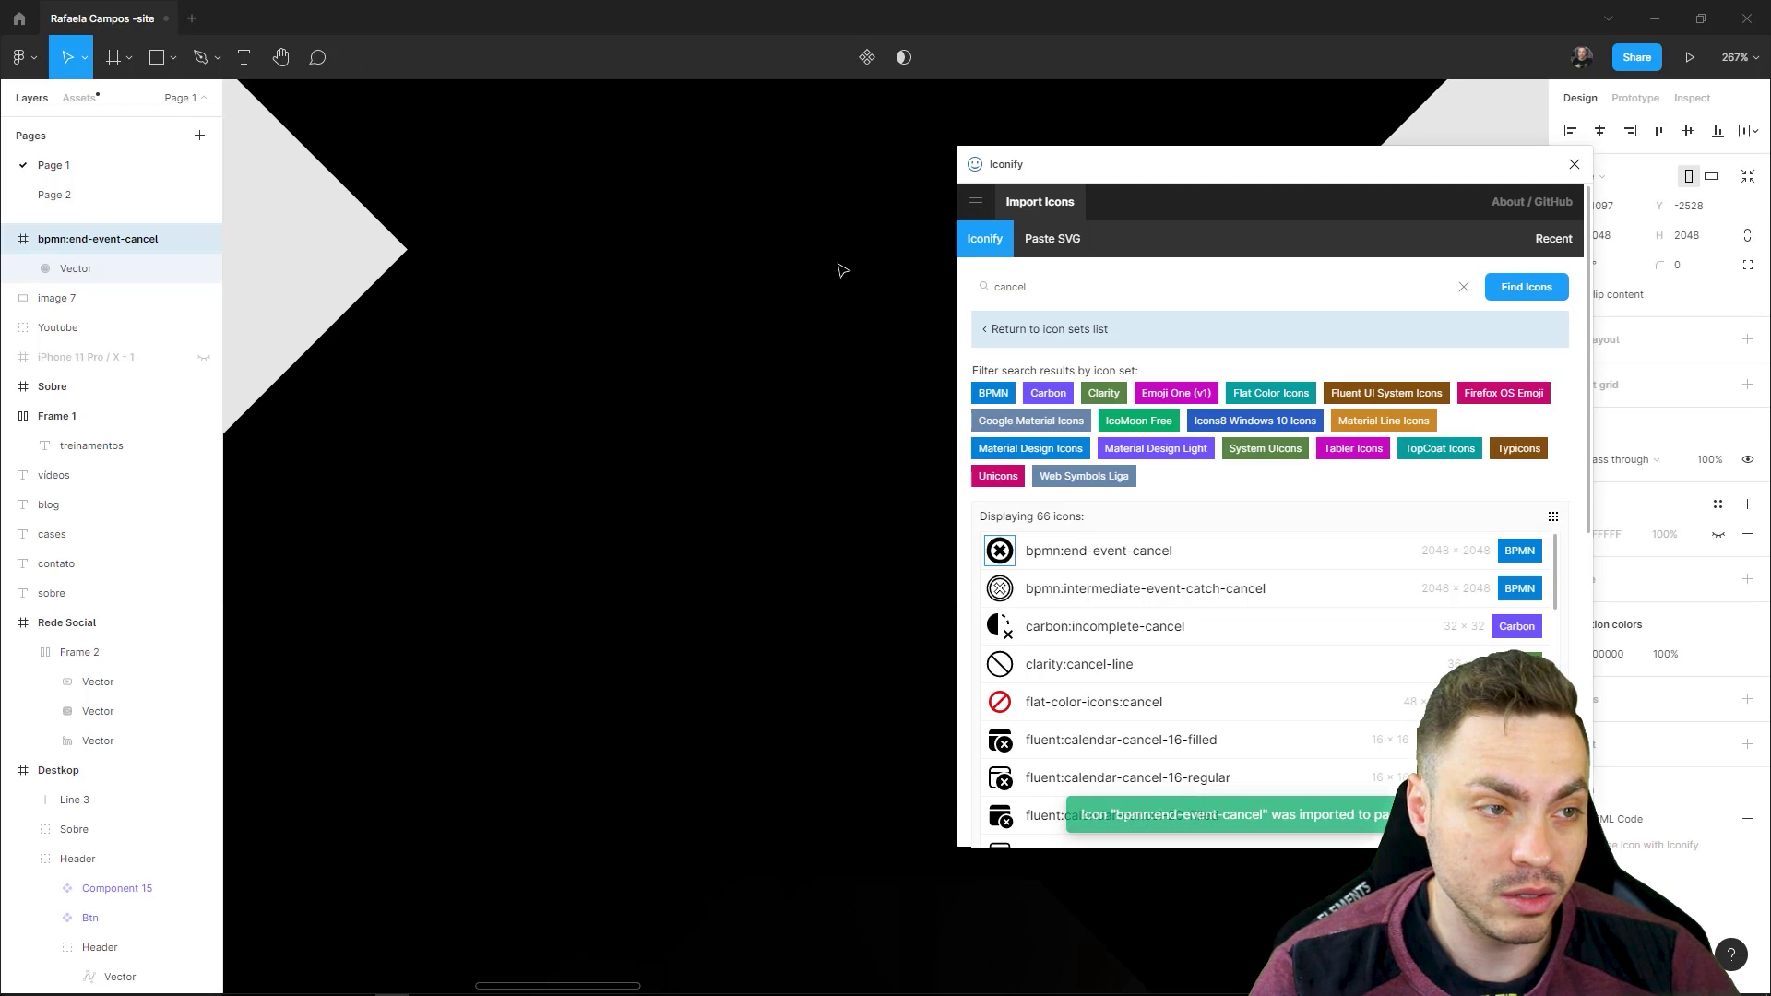
{"action": "scroll", "coordinate": [919, 420], "scroll_direction": "down", "scroll_amount": 2}
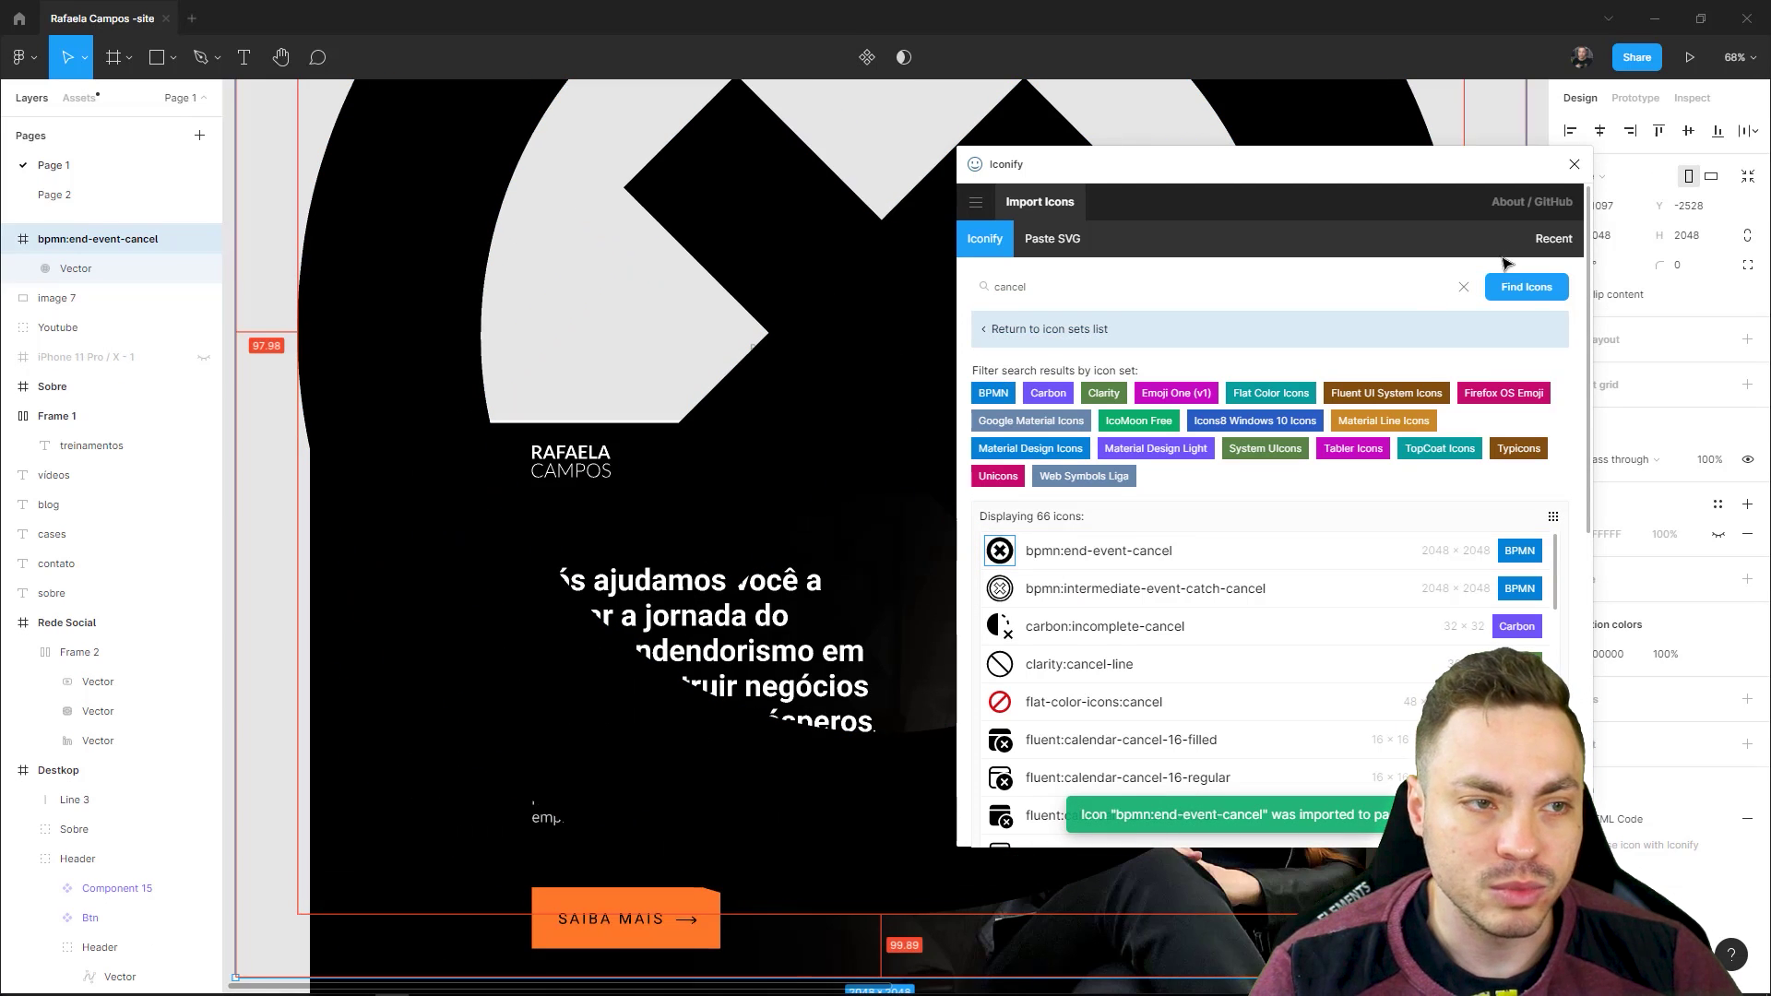
{"action": "left_click", "coordinate": [1574, 164]}
{"action": "scroll", "coordinate": [1060, 360], "scroll_direction": "down", "scroll_amount": 5}
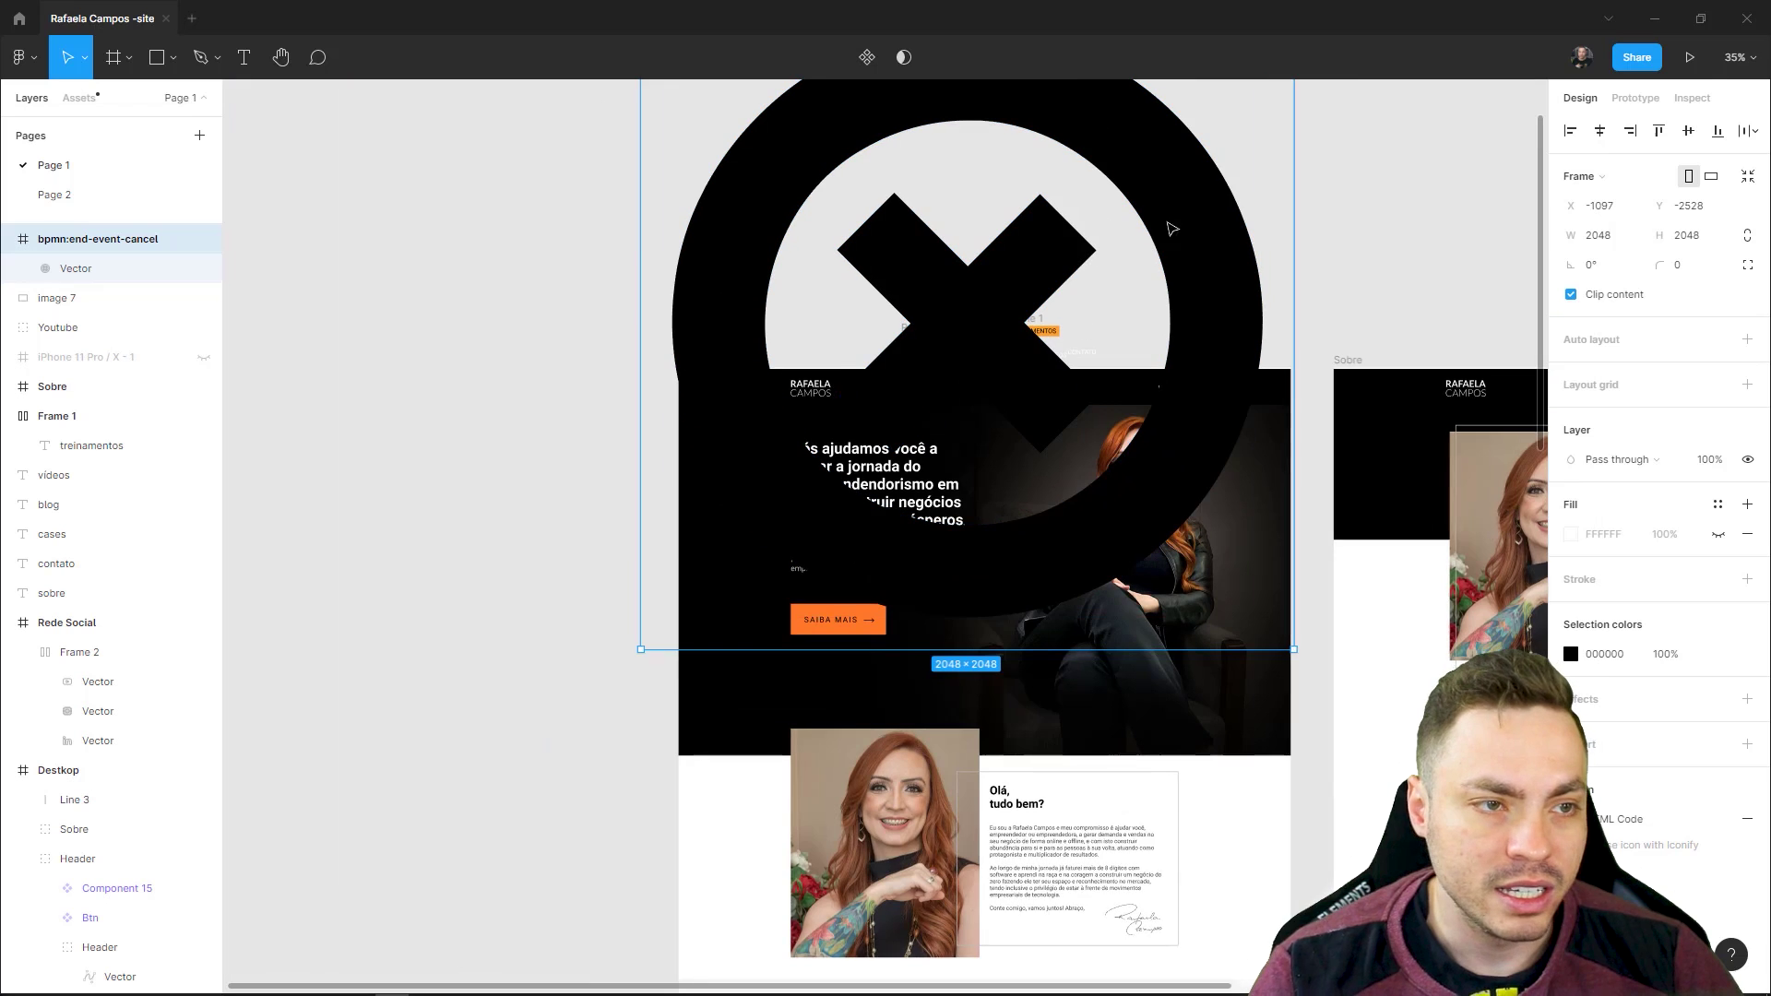
{"action": "scroll", "coordinate": [1061, 360], "scroll_direction": "down", "scroll_amount": 2}
- Edit the X-circle vector's points, selecting all of them, then finish editing
{"action": "double_click", "coordinate": [1166, 297]}
{"action": "key", "text": "ctrl"}
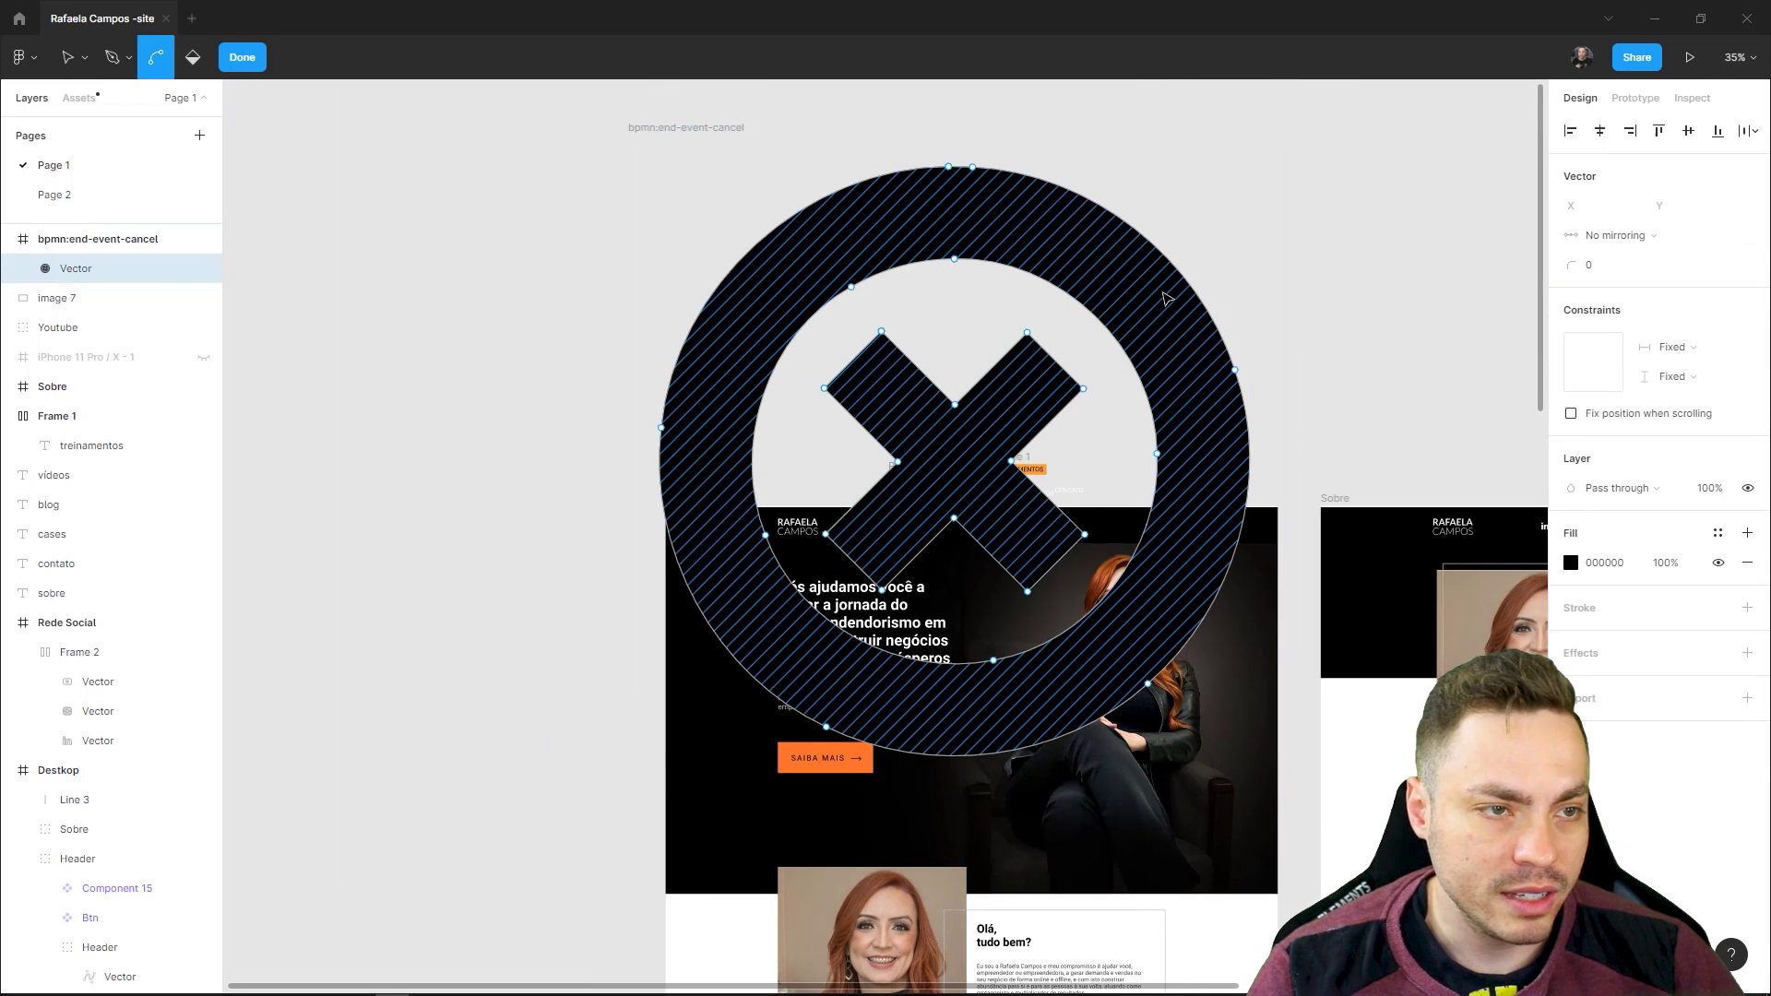
{"action": "key", "text": "ctrl+a"}
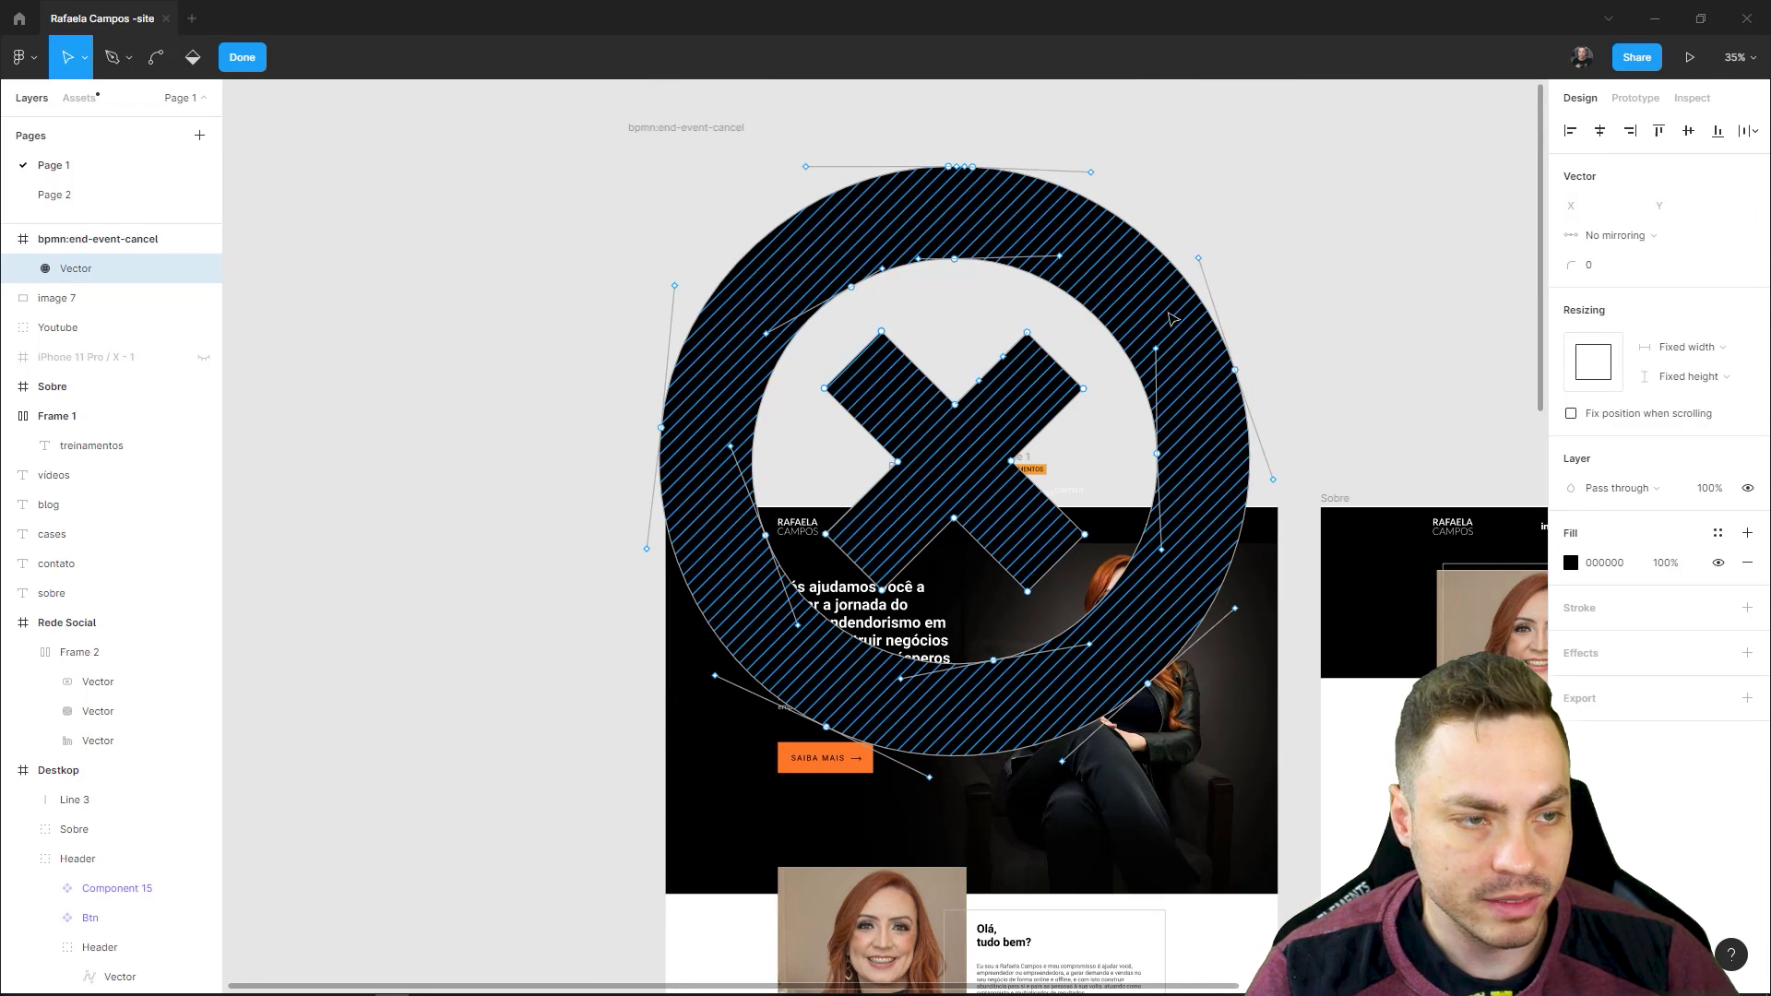
{"action": "key", "text": "ctrl"}
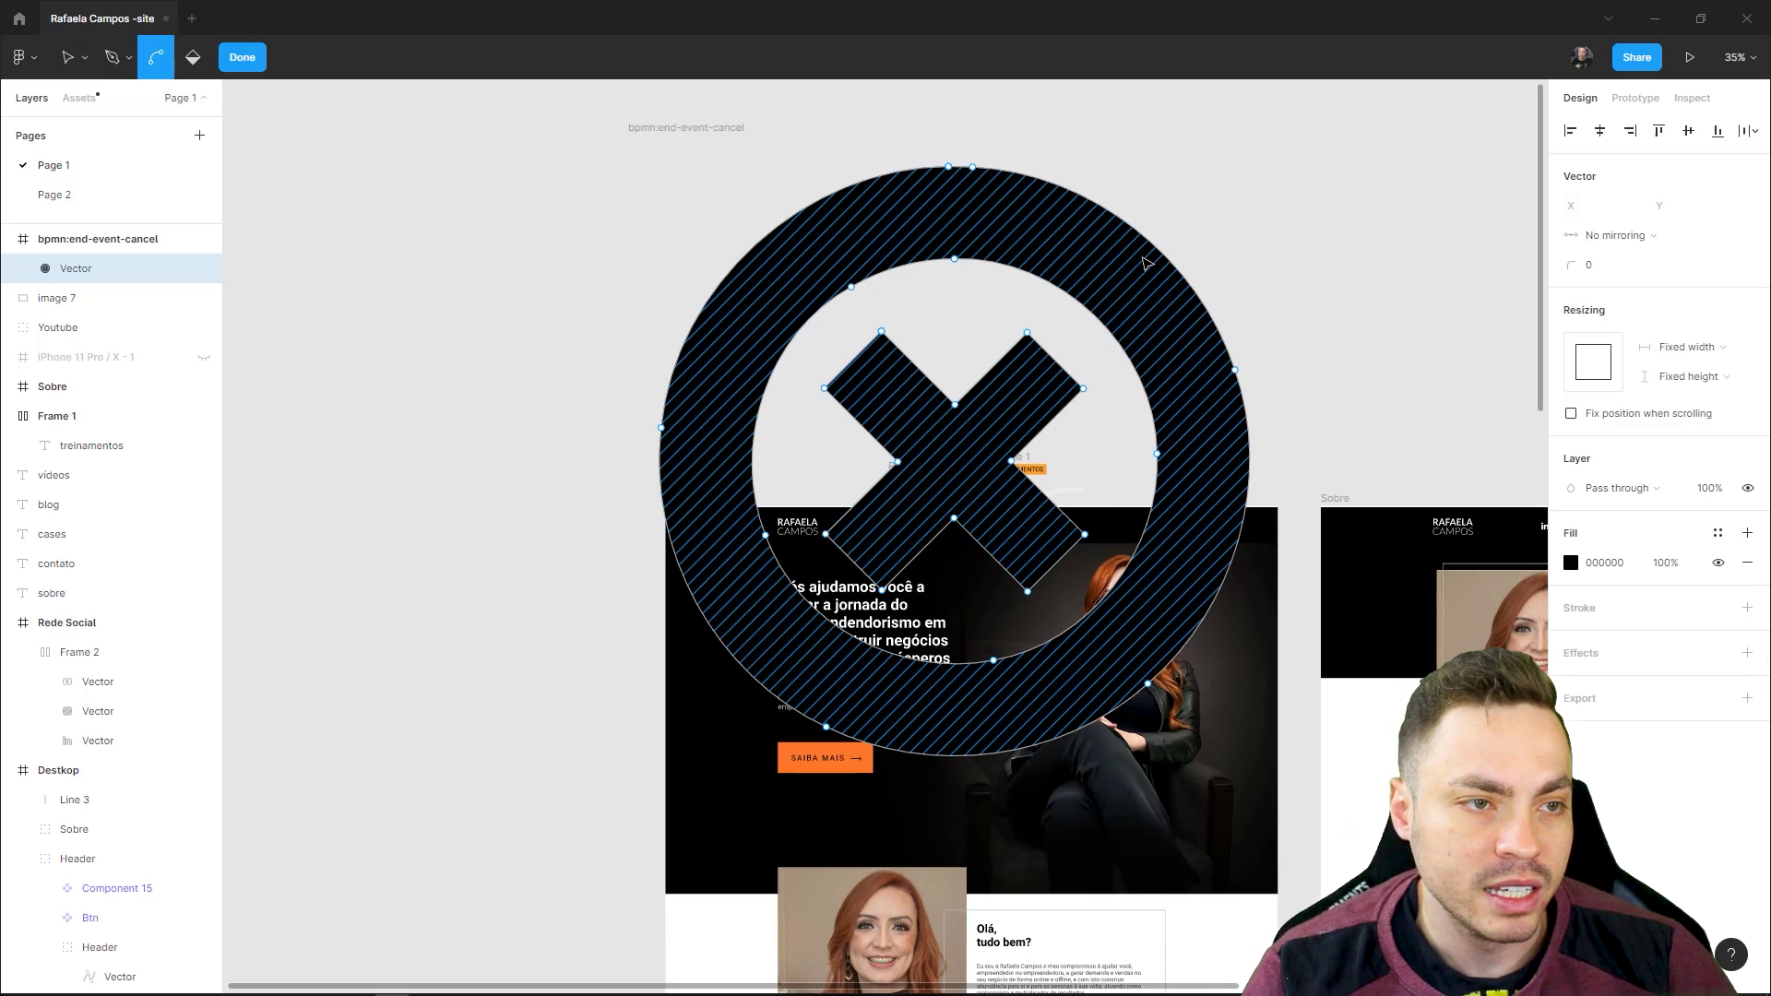
{"action": "left_click", "coordinate": [247, 57]}
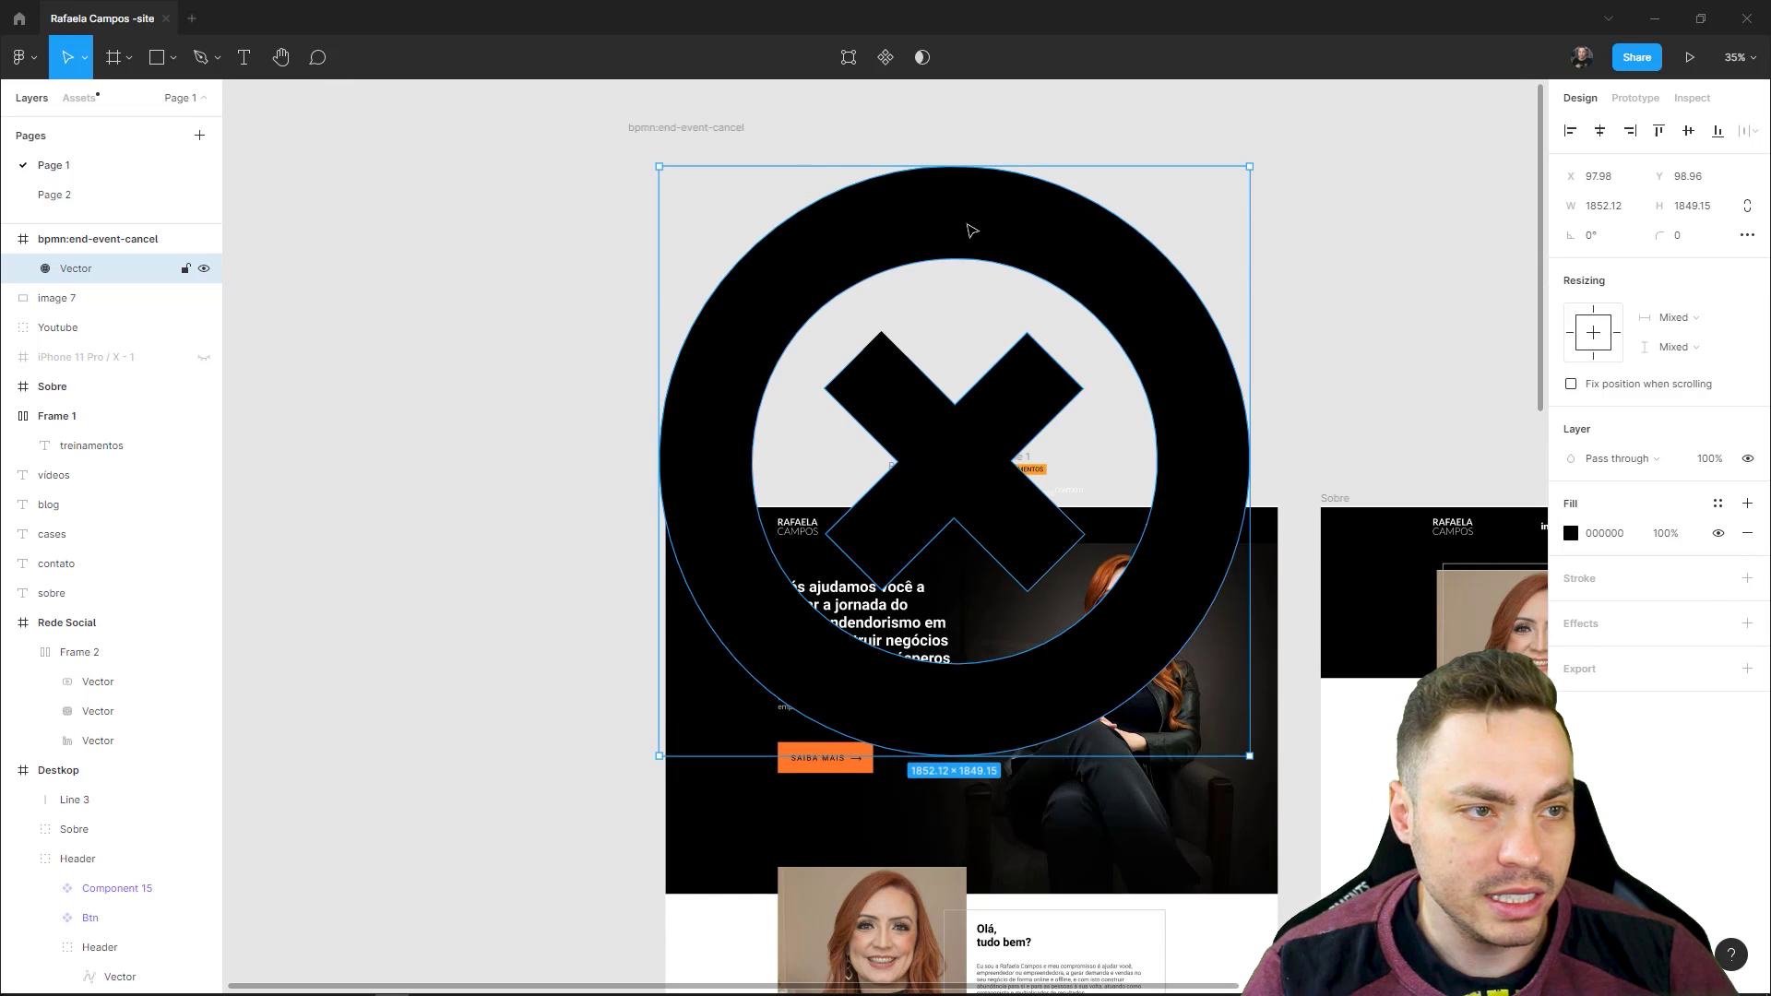
- Delete the X-circle vector and its empty frame, then undo to restore the vector
{"action": "key", "text": "Delete"}
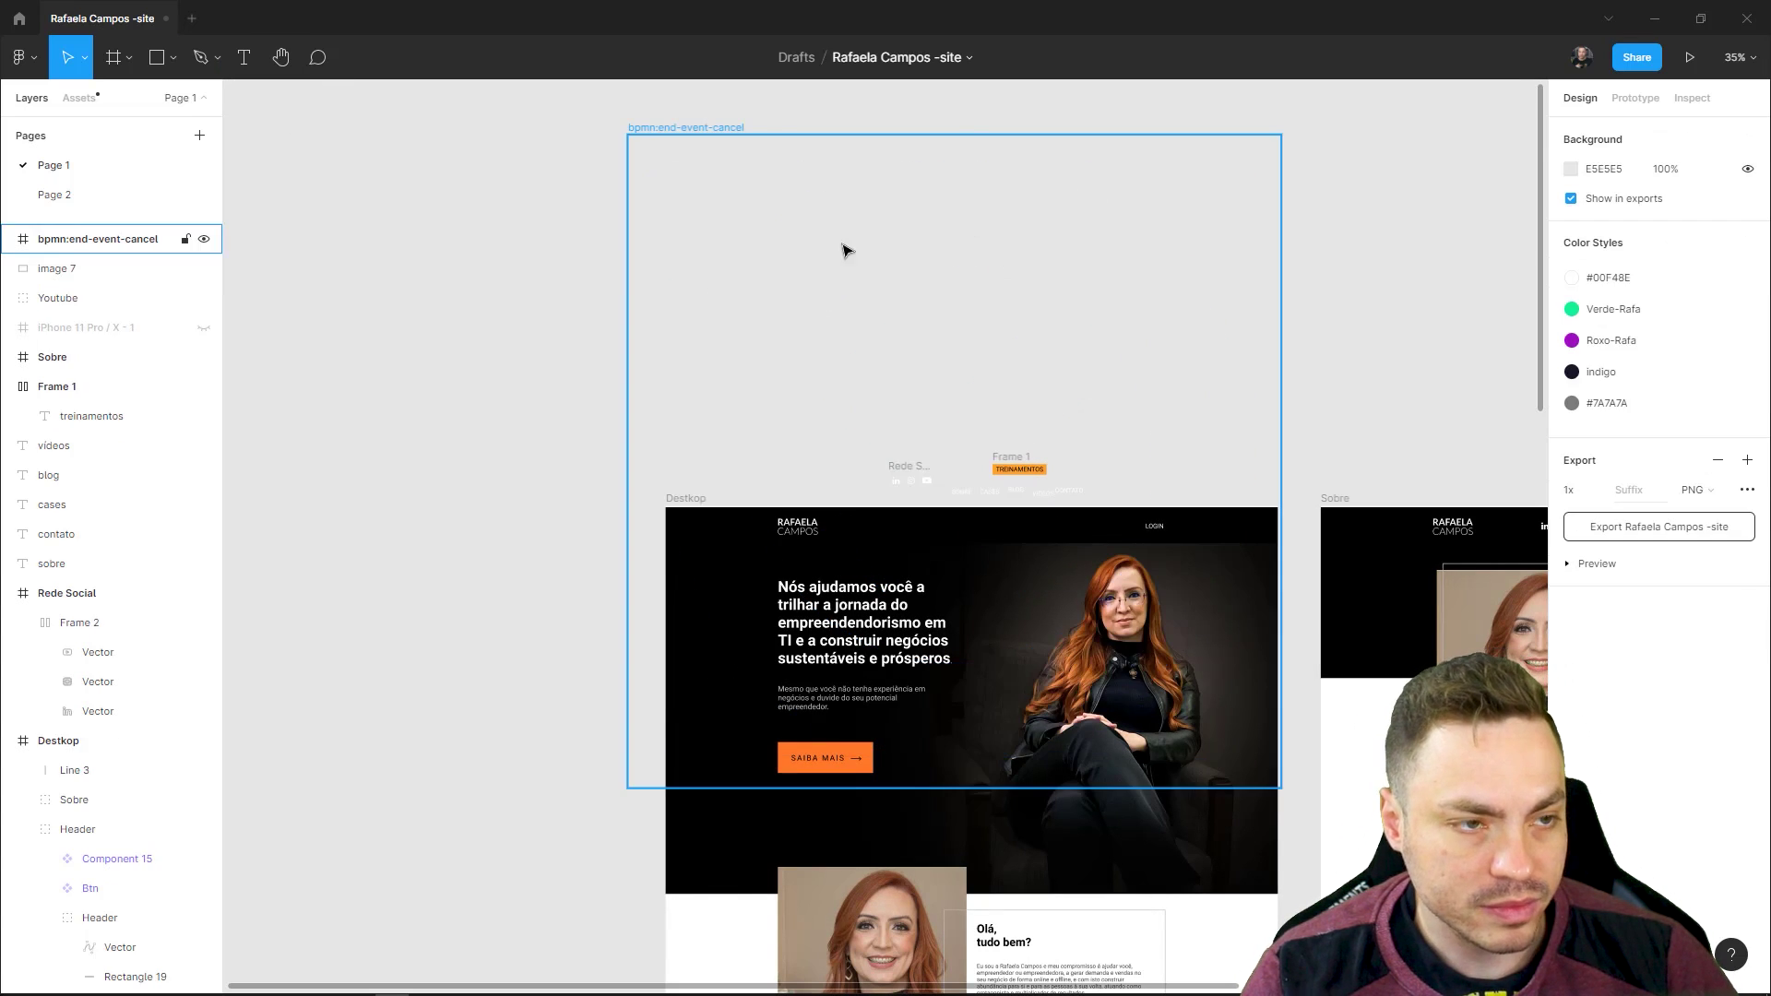
{"action": "left_click", "coordinate": [101, 242]}
{"action": "key", "text": "Delete"}
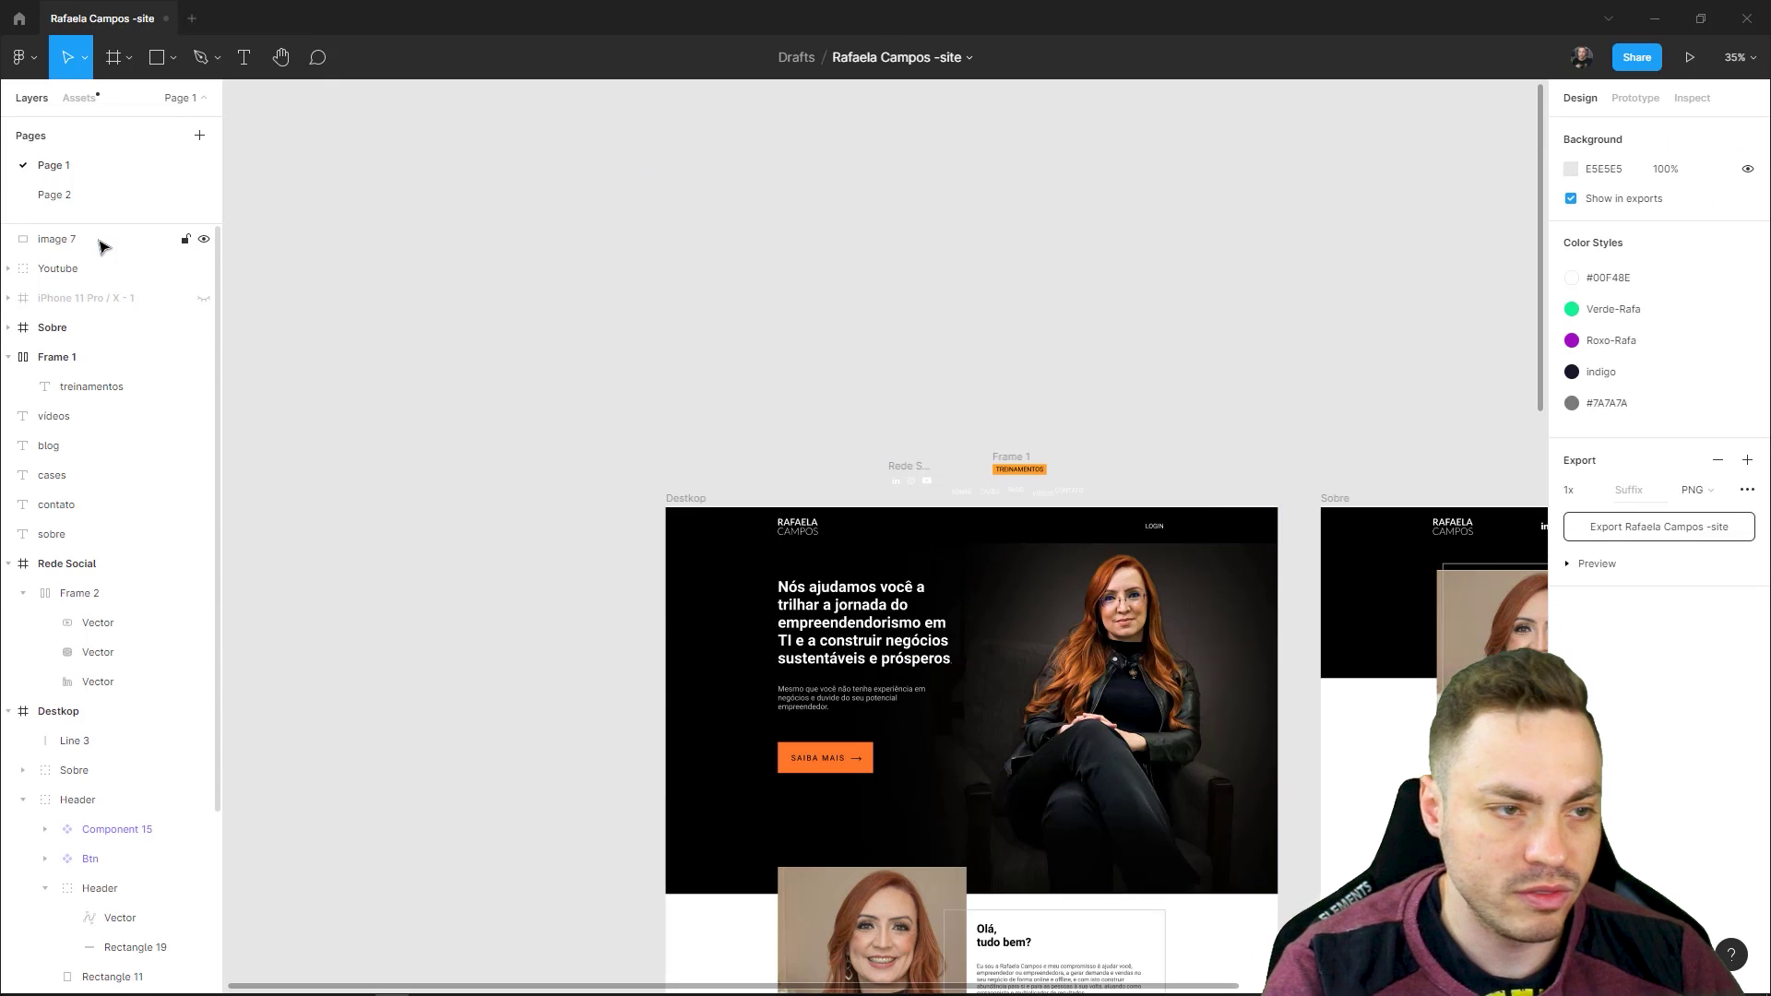
{"action": "scroll", "coordinate": [888, 454], "scroll_direction": "up", "scroll_amount": 5}
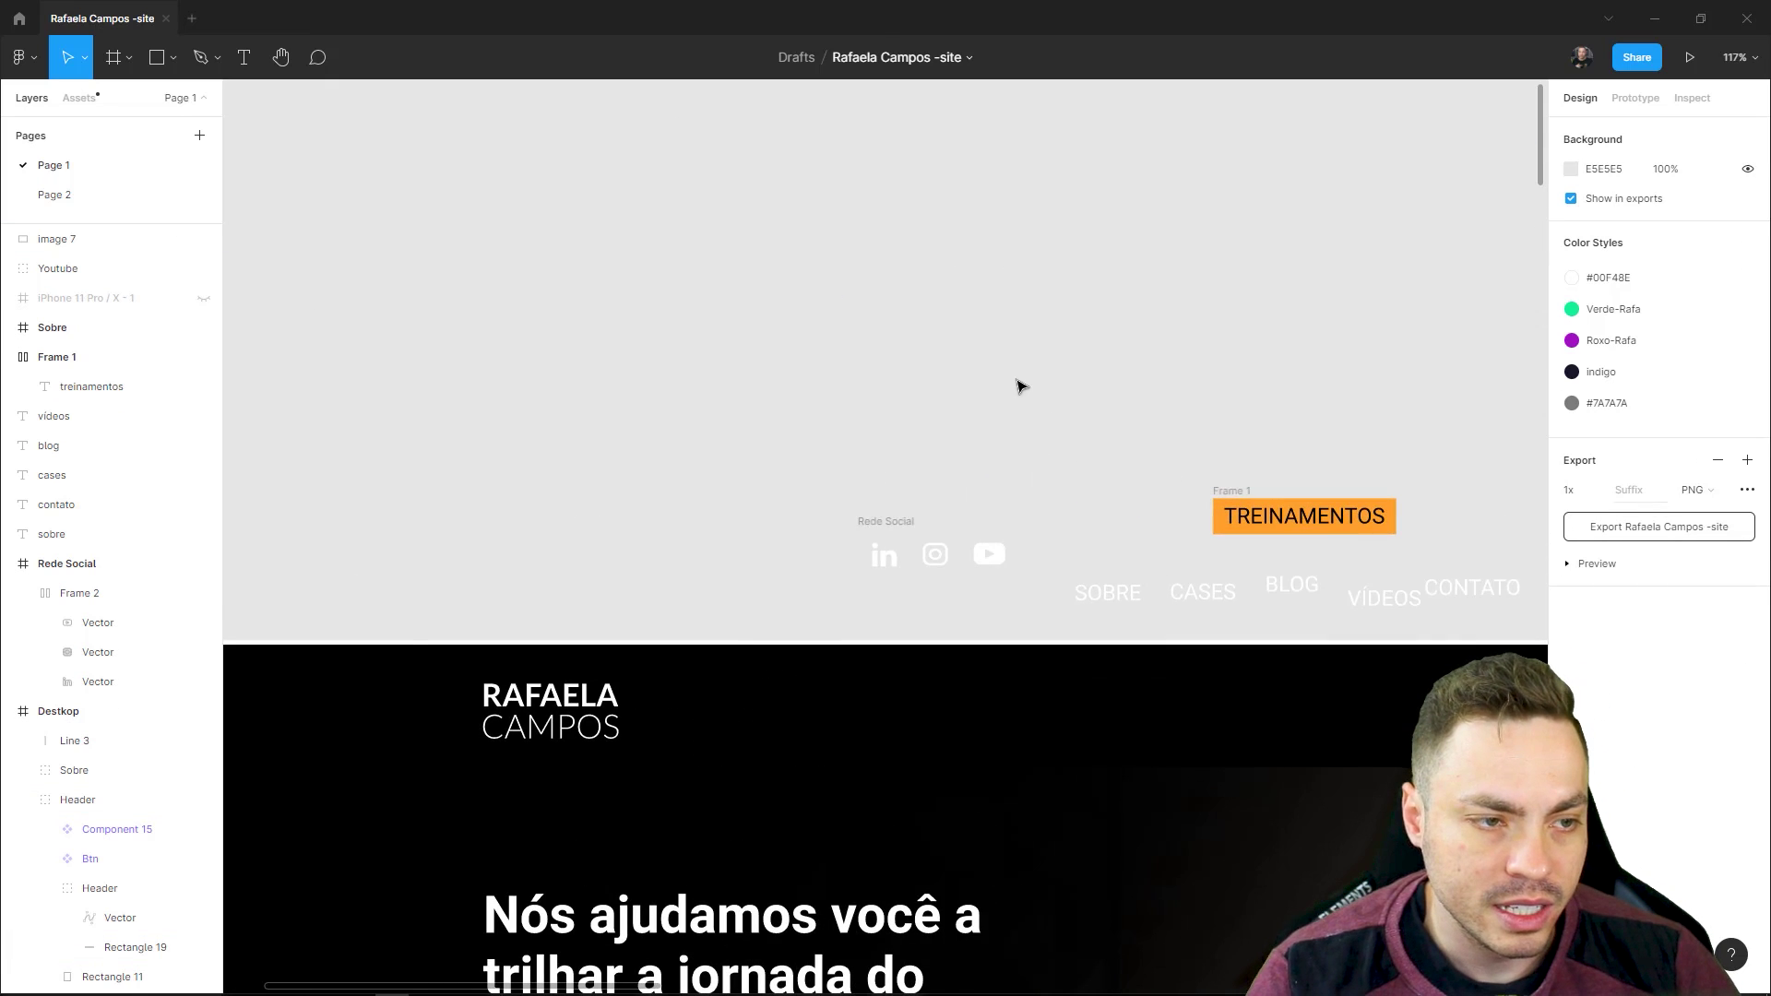
{"action": "key", "text": "ctrl+z"}
- Try dropping a copy of the X-circle icon into the Rede Social icon row, then undo
{"action": "scroll", "coordinate": [1021, 384], "scroll_direction": "up", "scroll_amount": 10}
{"action": "scroll", "coordinate": [1051, 415], "scroll_direction": "up", "scroll_amount": 2}
{"action": "scroll", "coordinate": [1111, 415], "scroll_direction": "down", "scroll_amount": 3}
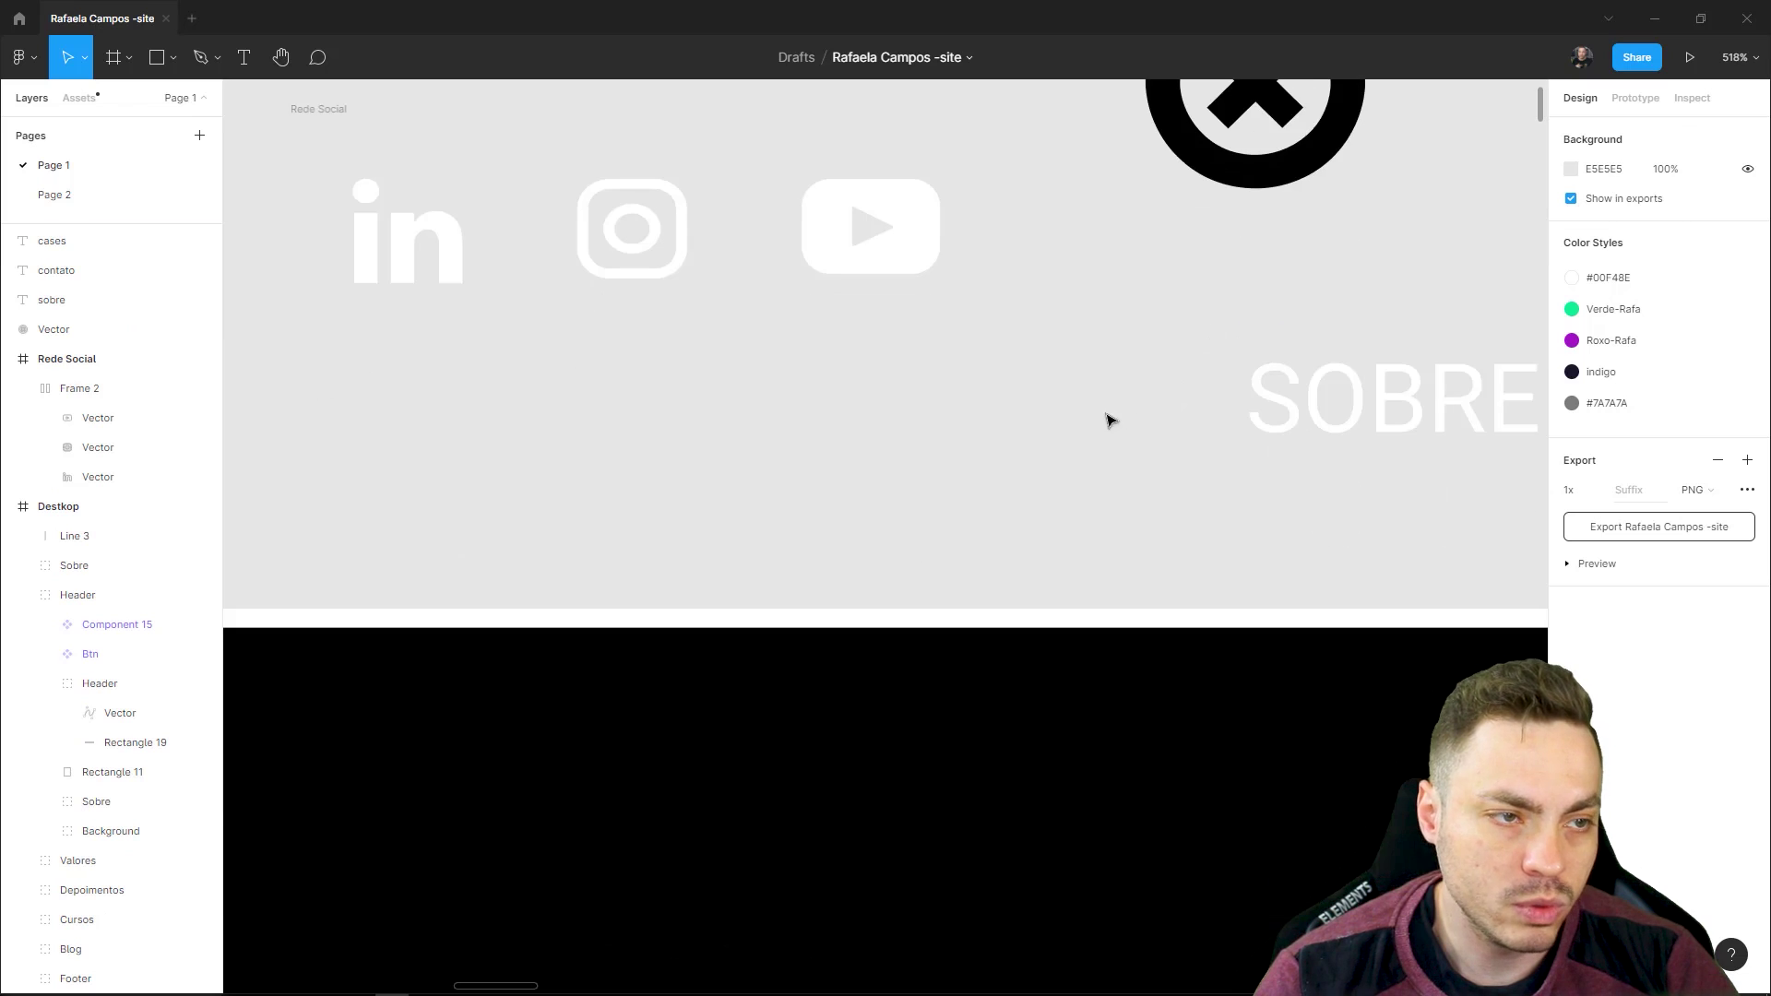
{"action": "scroll", "coordinate": [1079, 415], "scroll_direction": "up", "scroll_amount": 2}
{"action": "left_click", "coordinate": [1268, 364]}
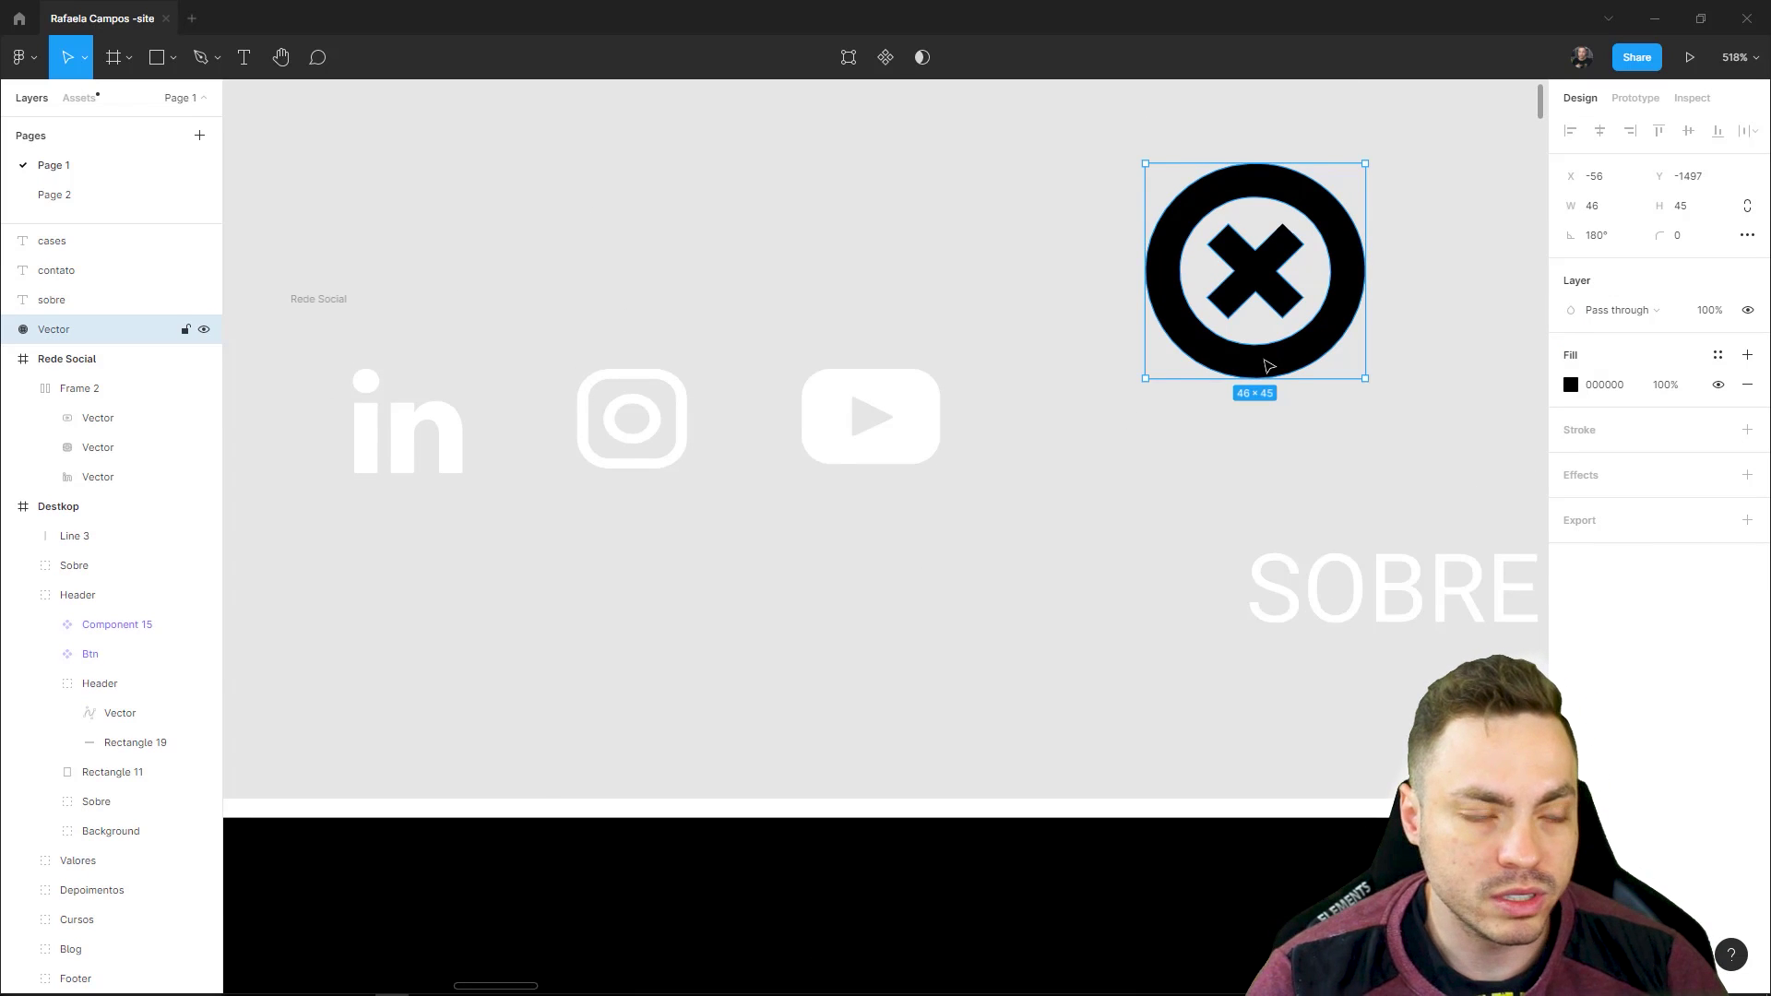
{"action": "left_click_drag", "start_coordinate": [1268, 364], "coordinate": [791, 477]}
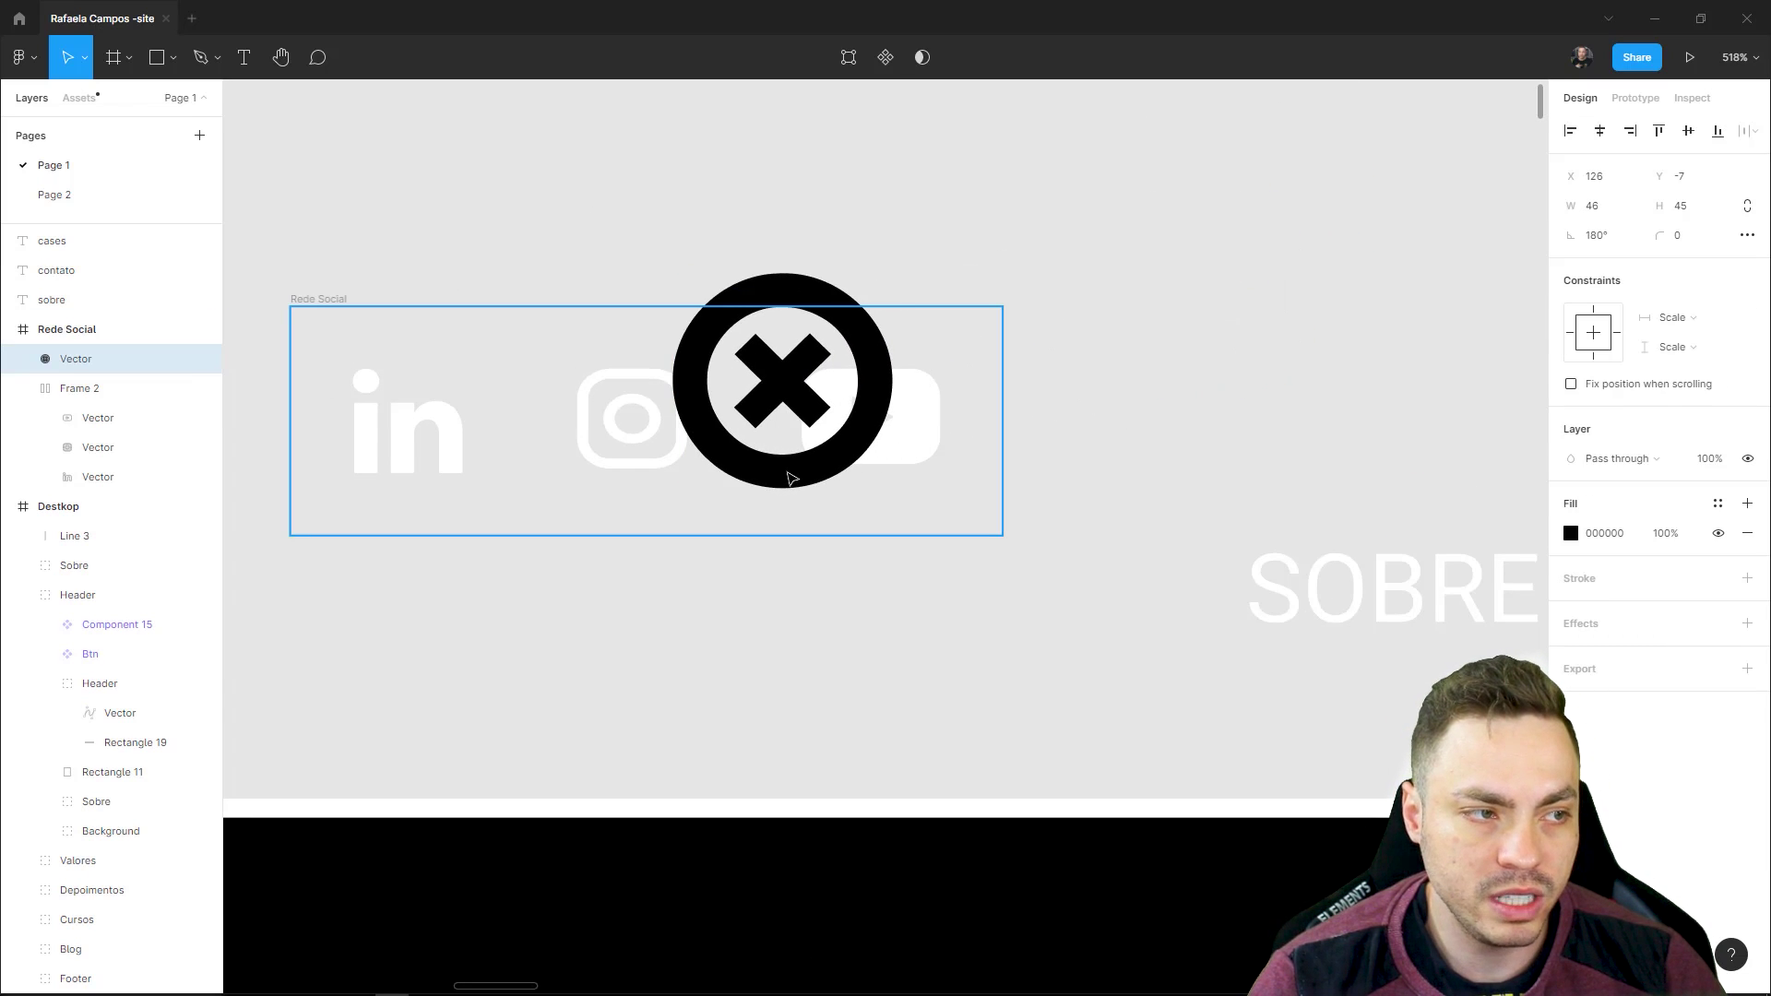
{"action": "key", "text": "alt"}
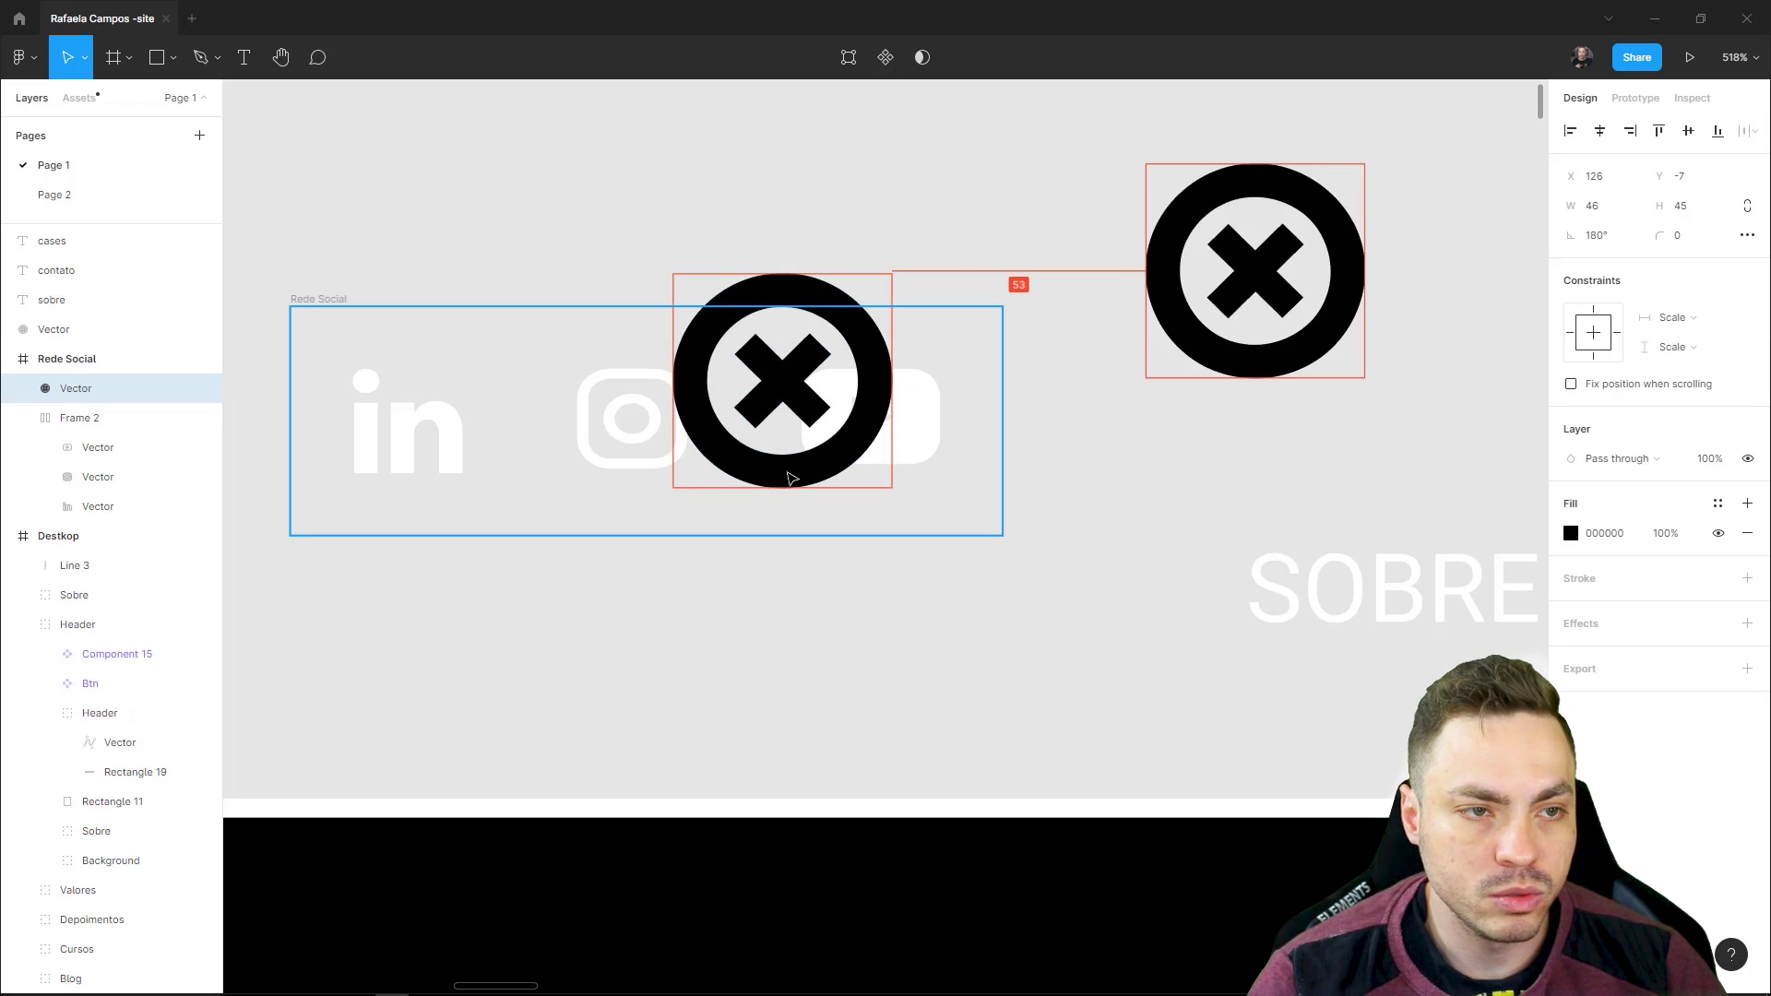
{"action": "left_click_drag", "start_coordinate": [790, 478], "coordinate": [791, 477]}
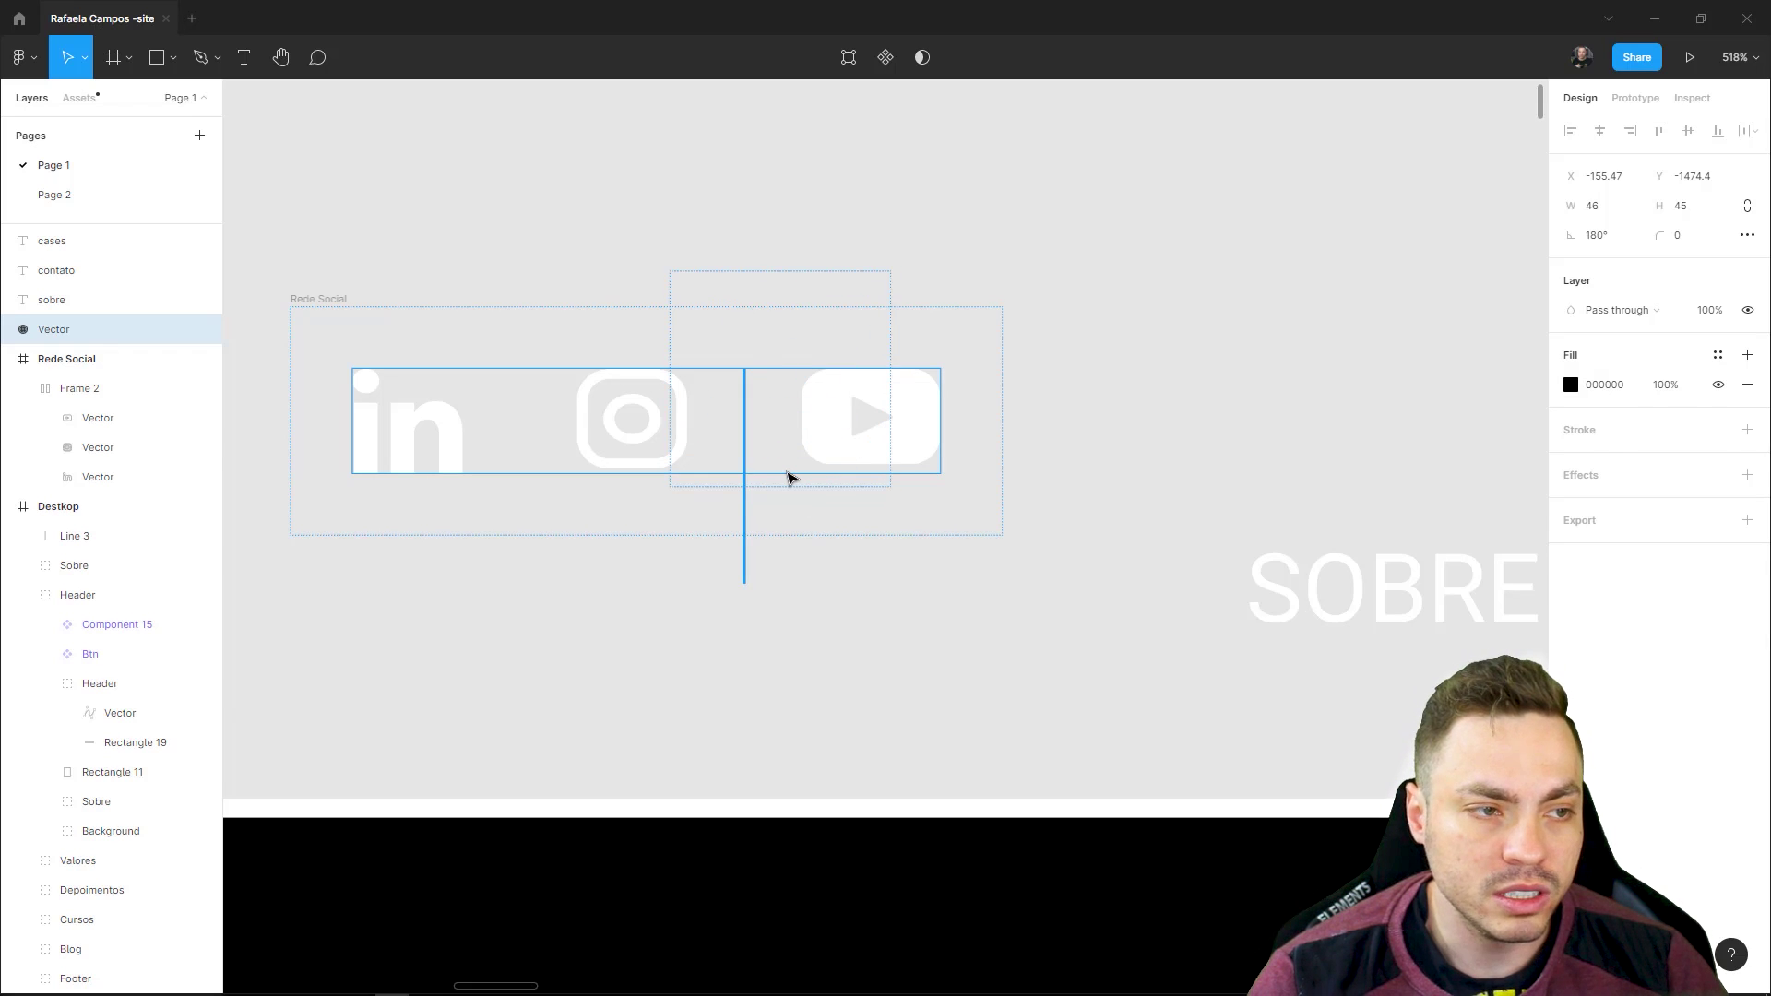
{"action": "left_click_drag", "start_coordinate": [791, 478], "coordinate": [791, 478]}
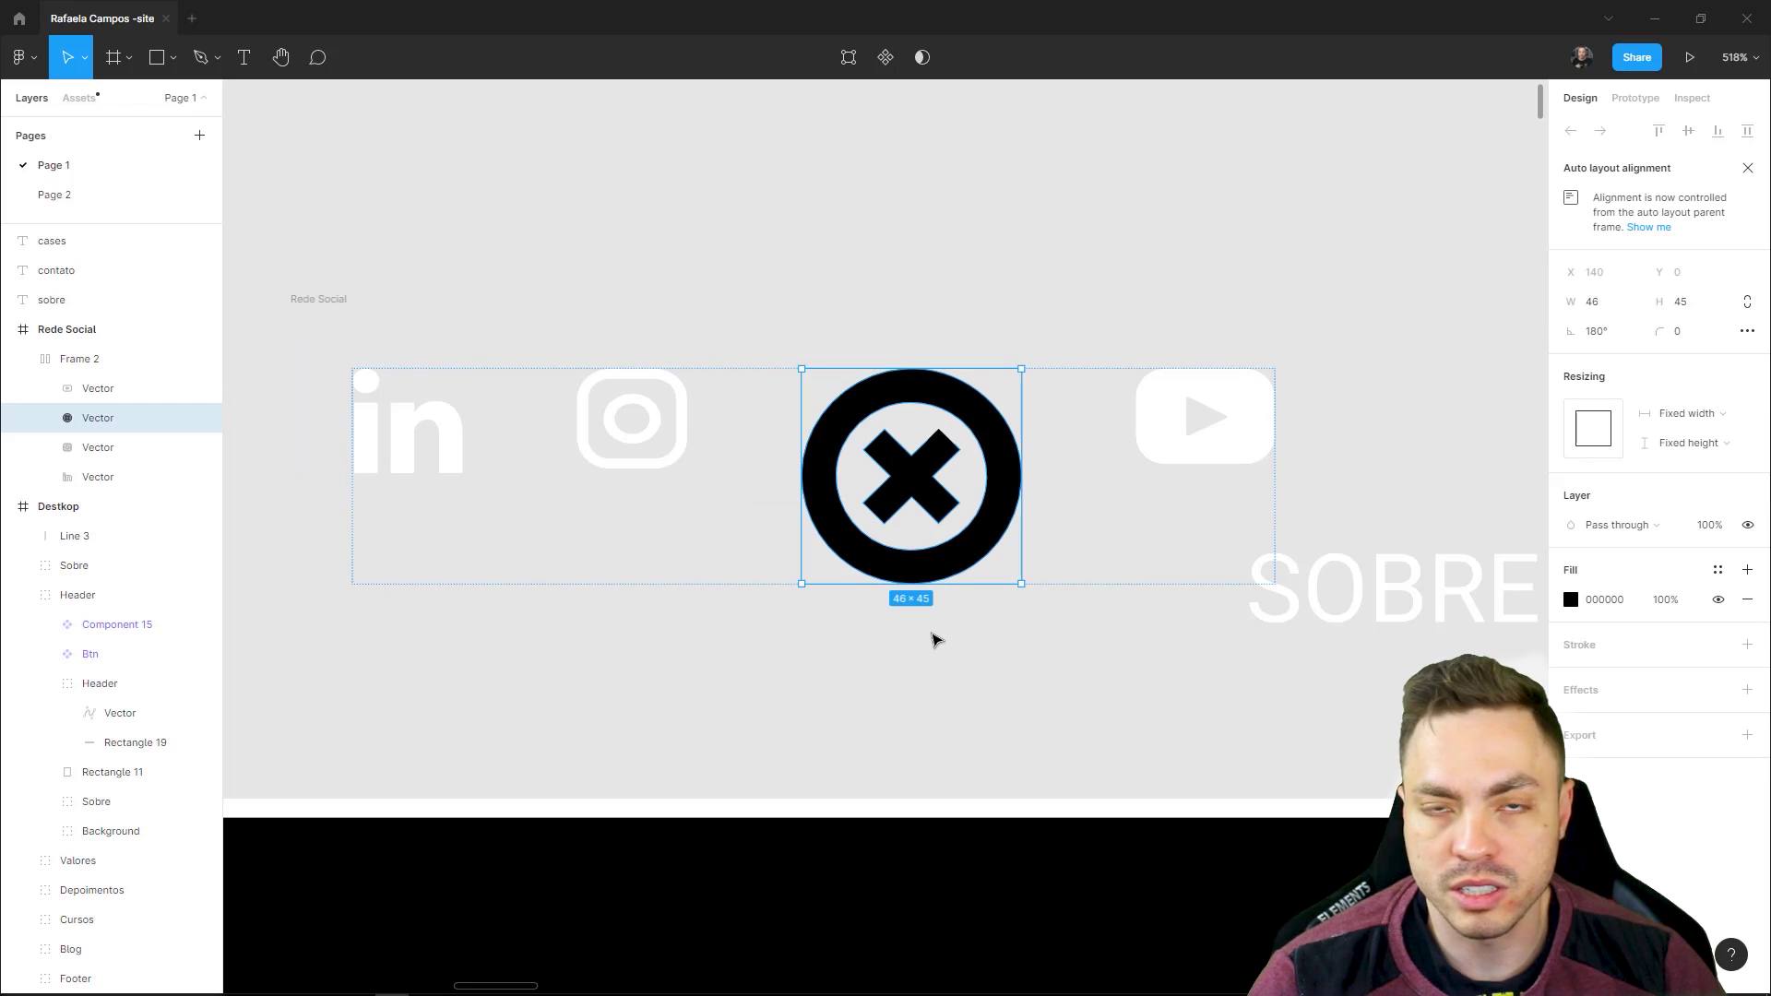
{"action": "key", "text": "ctrl+z"}
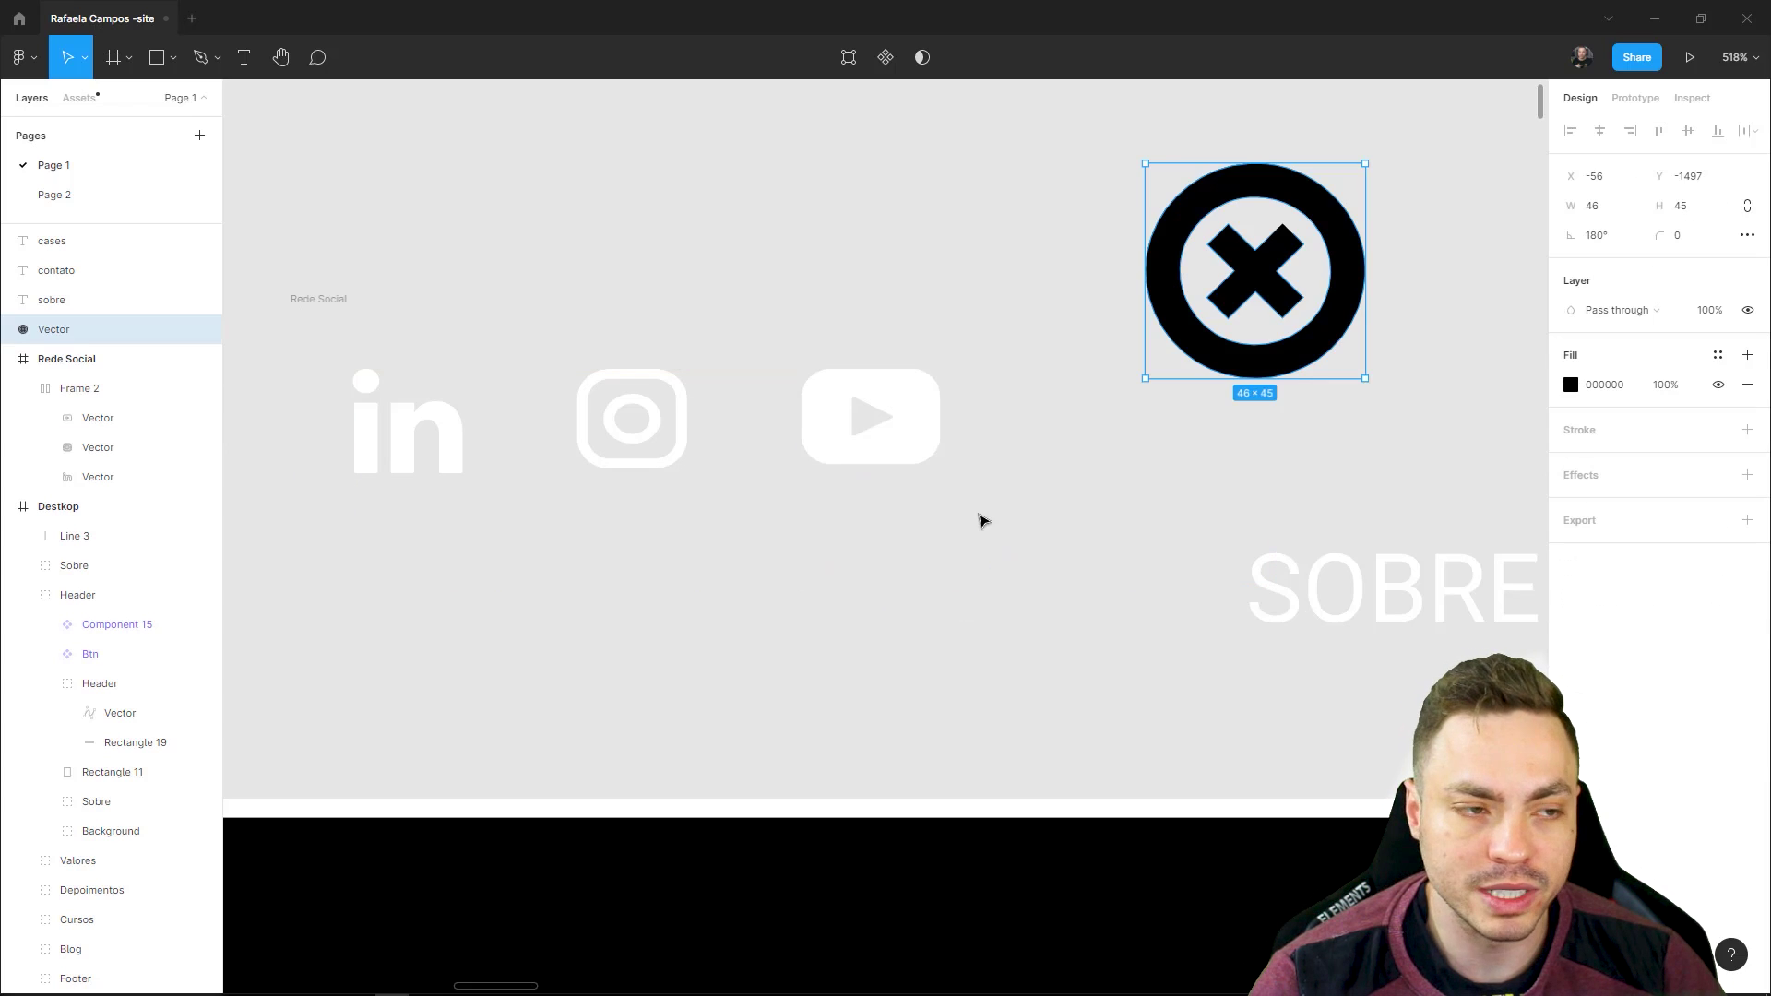
- Move the X-circle icon back out of Rede Social, past the Instagram–YouTube gap
{"action": "mouse_move", "coordinate": [1179, 378]}
{"action": "left_mouse_down"}
{"action": "mouse_move", "coordinate": [773, 531]}
{"action": "mouse_move", "coordinate": [755, 506]}
{"action": "left_mouse_up"}
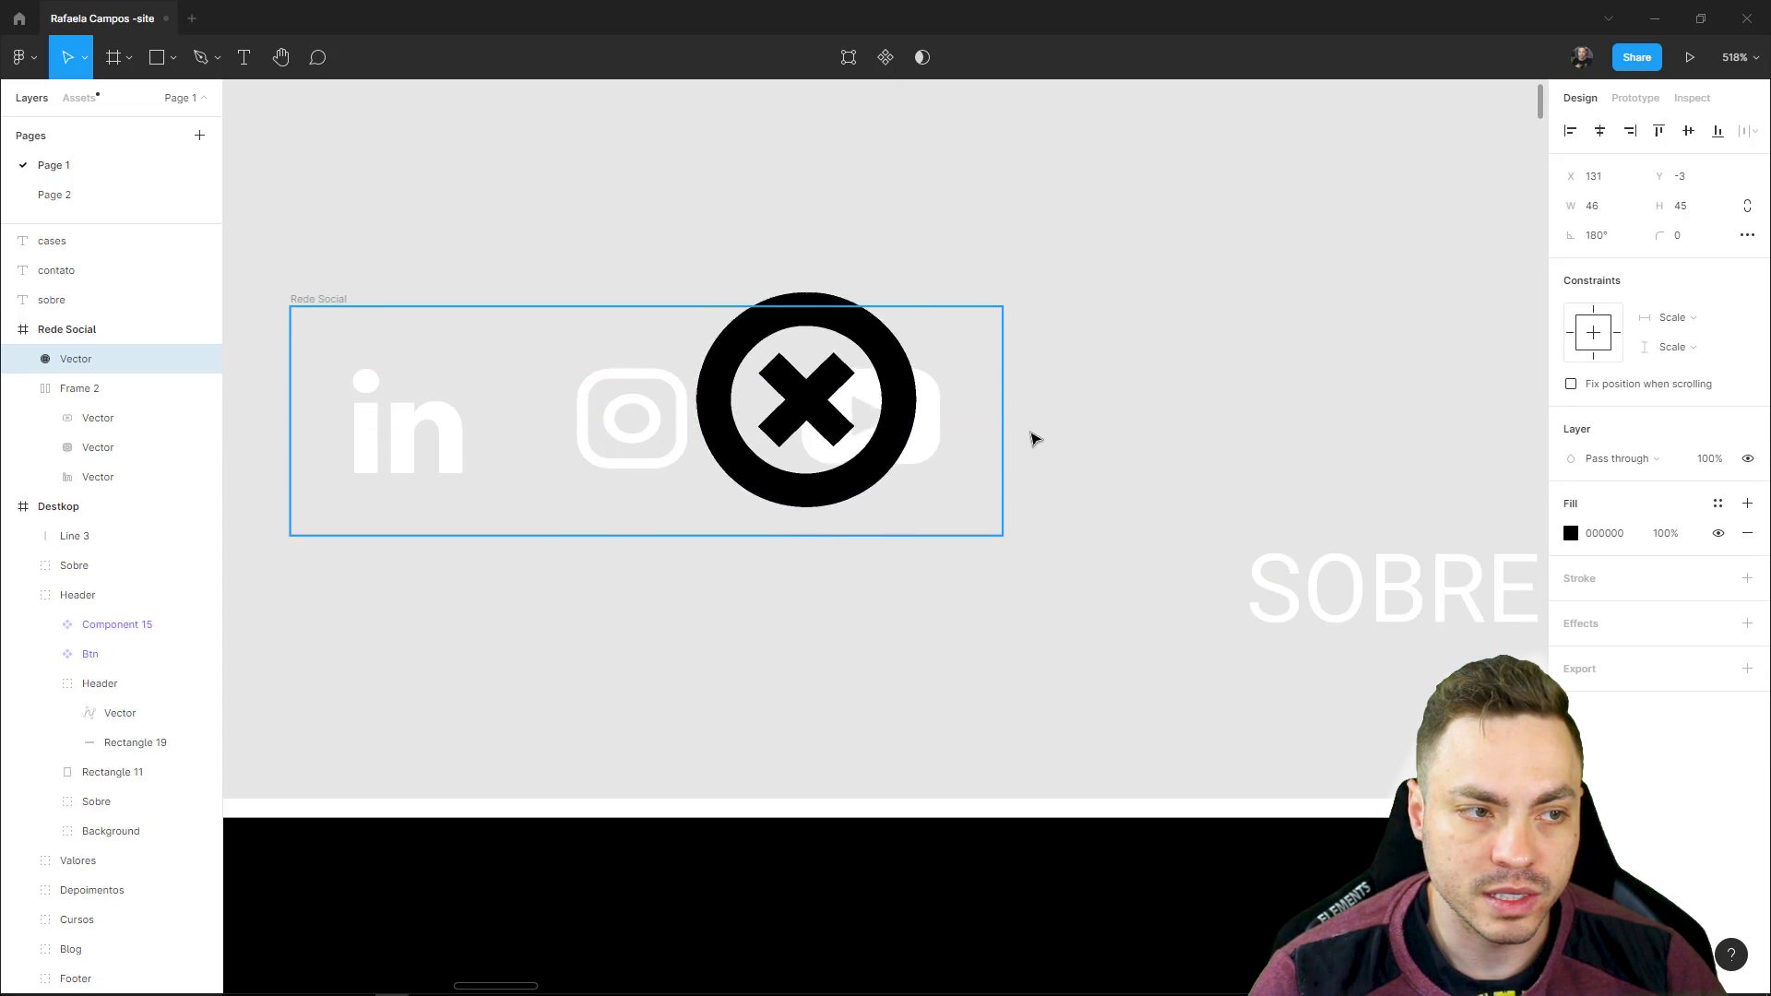
{"action": "mouse_move", "coordinate": [760, 503]}
{"action": "left_mouse_down"}
{"action": "mouse_move", "coordinate": [989, 419]}
{"action": "mouse_move", "coordinate": [848, 454]}
{"action": "mouse_move", "coordinate": [1215, 348]}
{"action": "mouse_move", "coordinate": [835, 473]}
{"action": "left_mouse_up"}
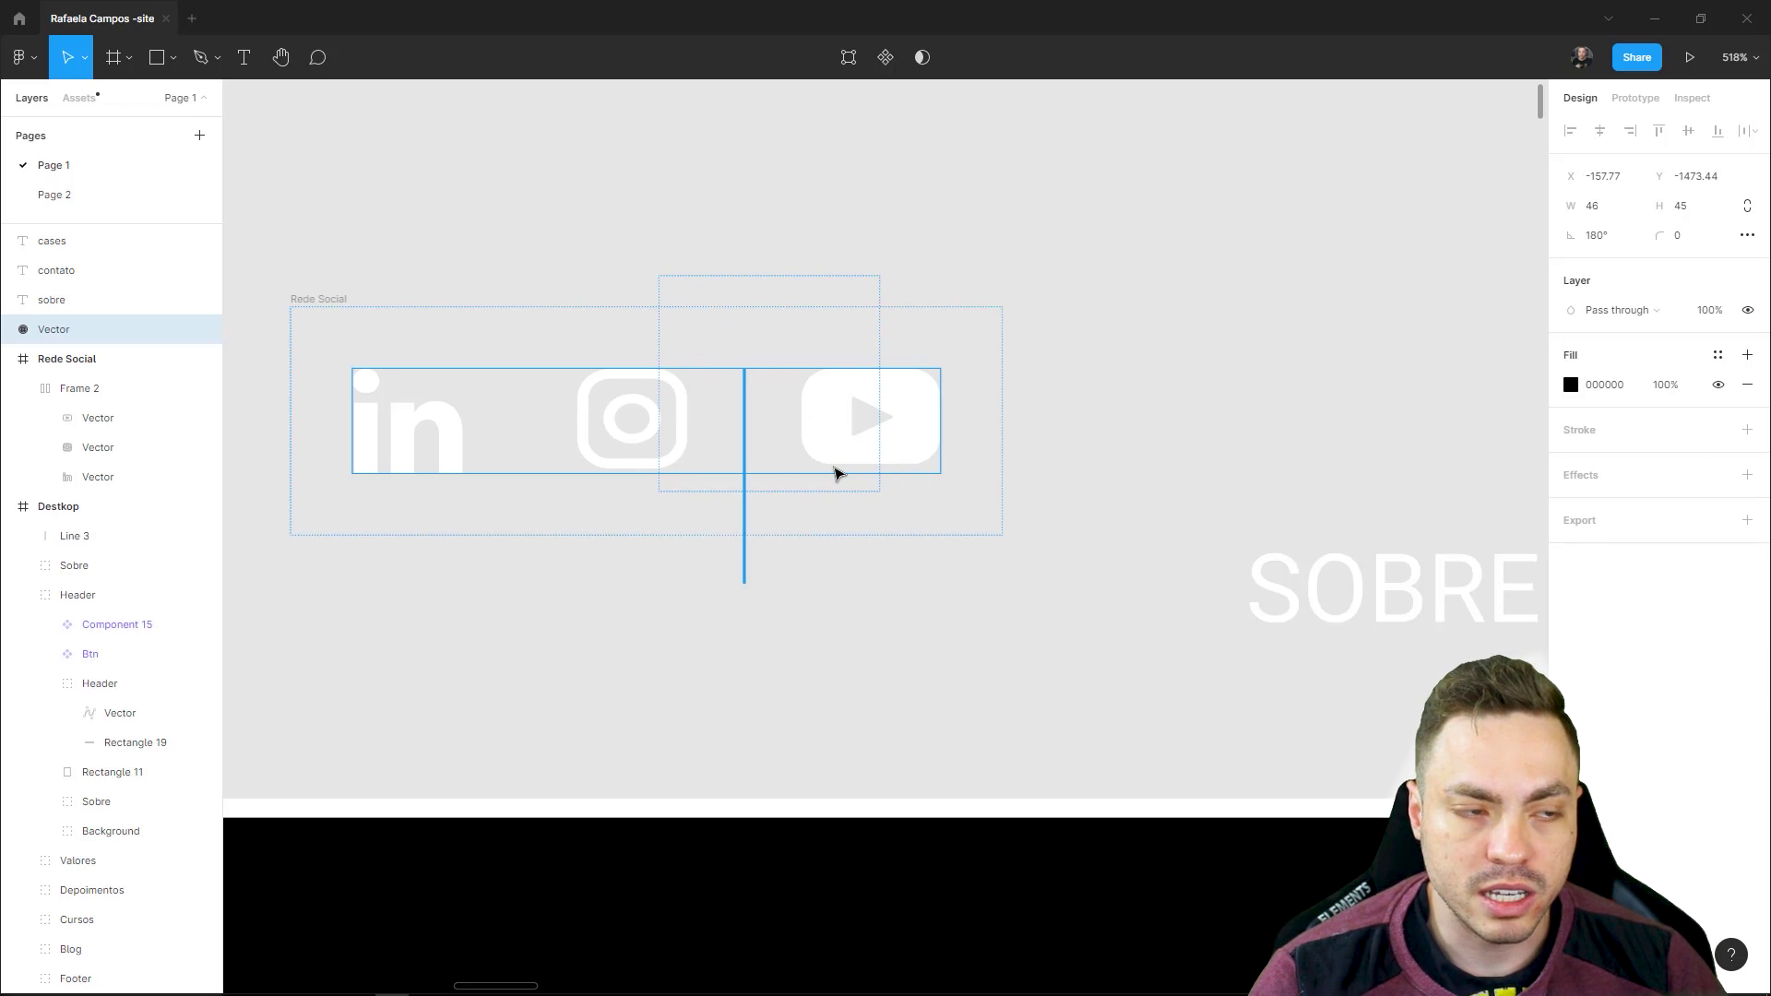
{"action": "left_click_drag", "start_coordinate": [835, 473], "coordinate": [835, 473]}
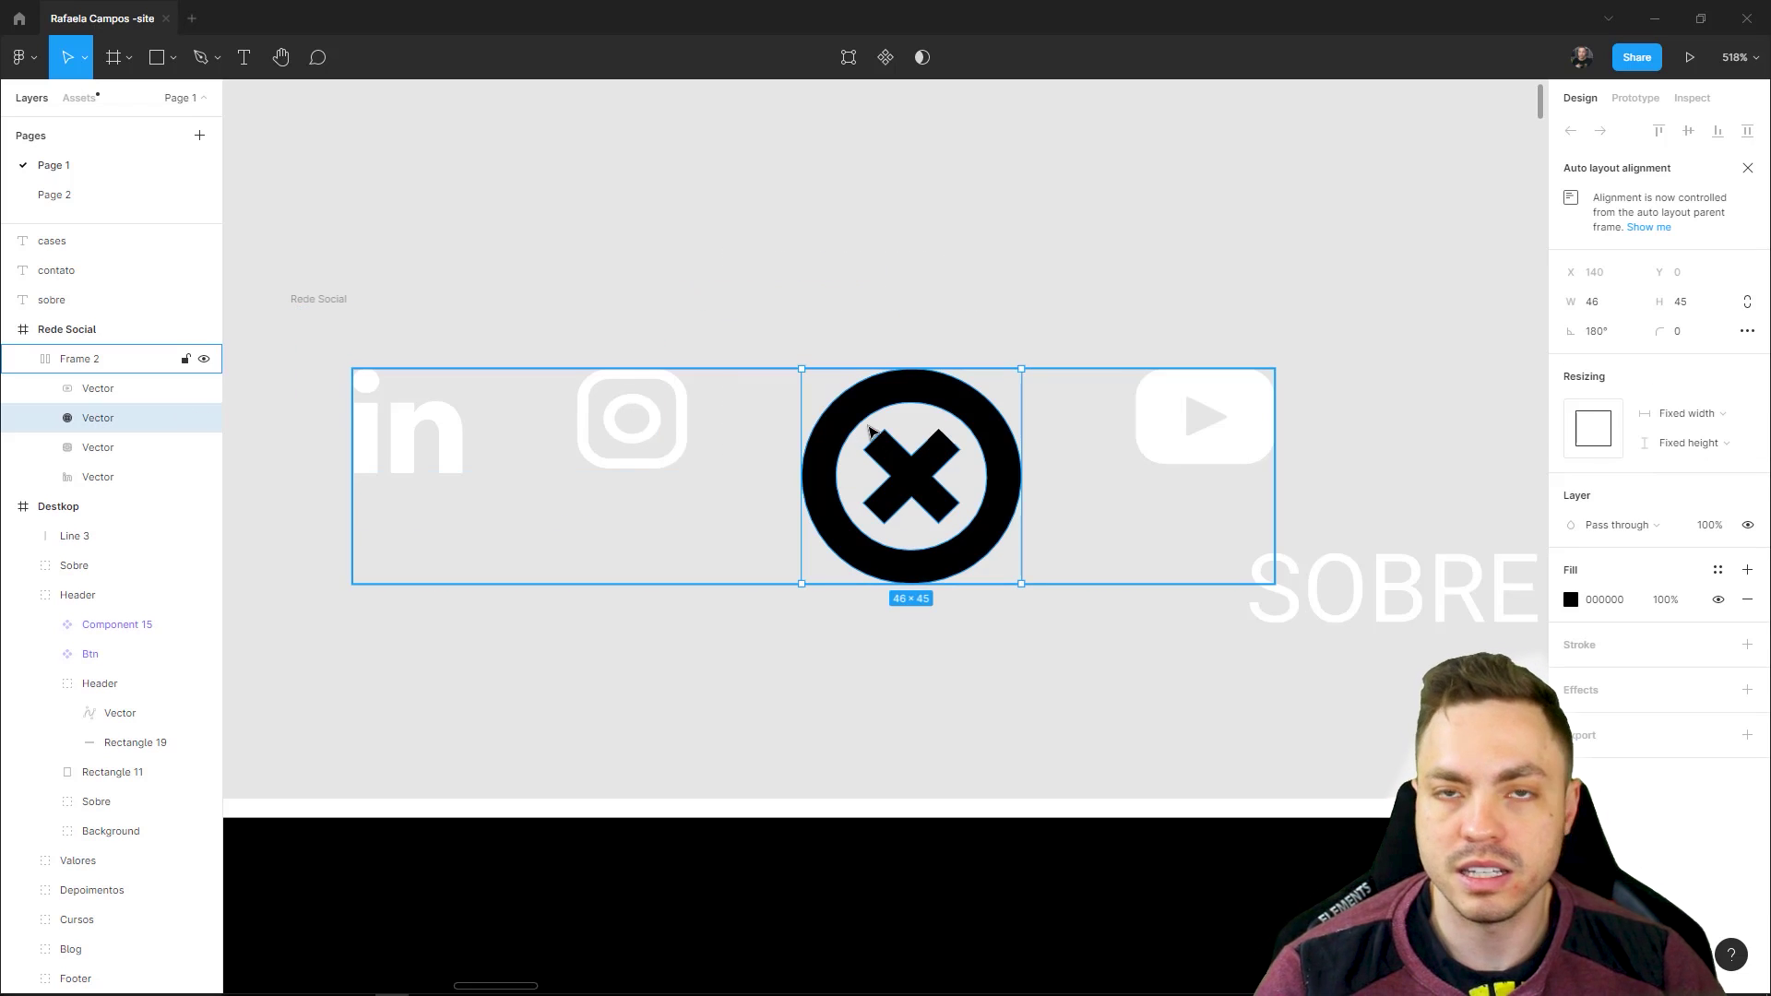
{"action": "left_click_drag", "start_coordinate": [881, 395], "coordinate": [1065, 398]}
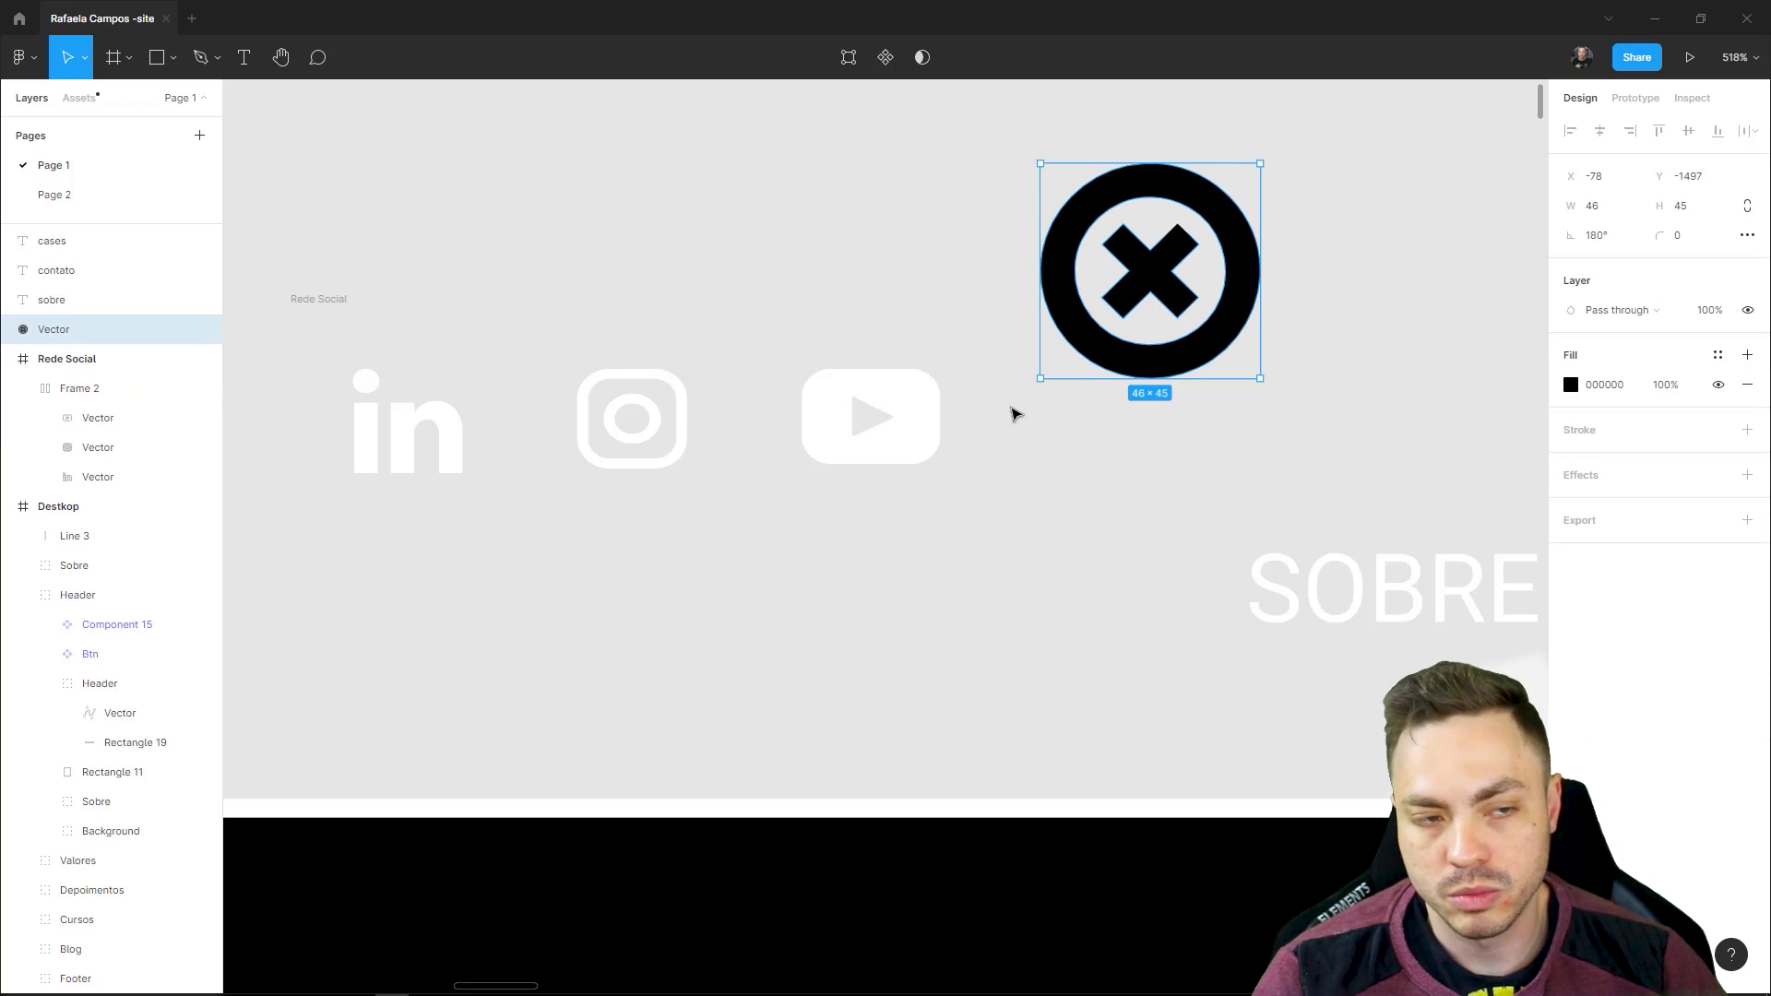
- Move the YouTube icon out of Frame 2 and Rede Social, then back into the row
{"action": "double_click", "coordinate": [900, 433]}
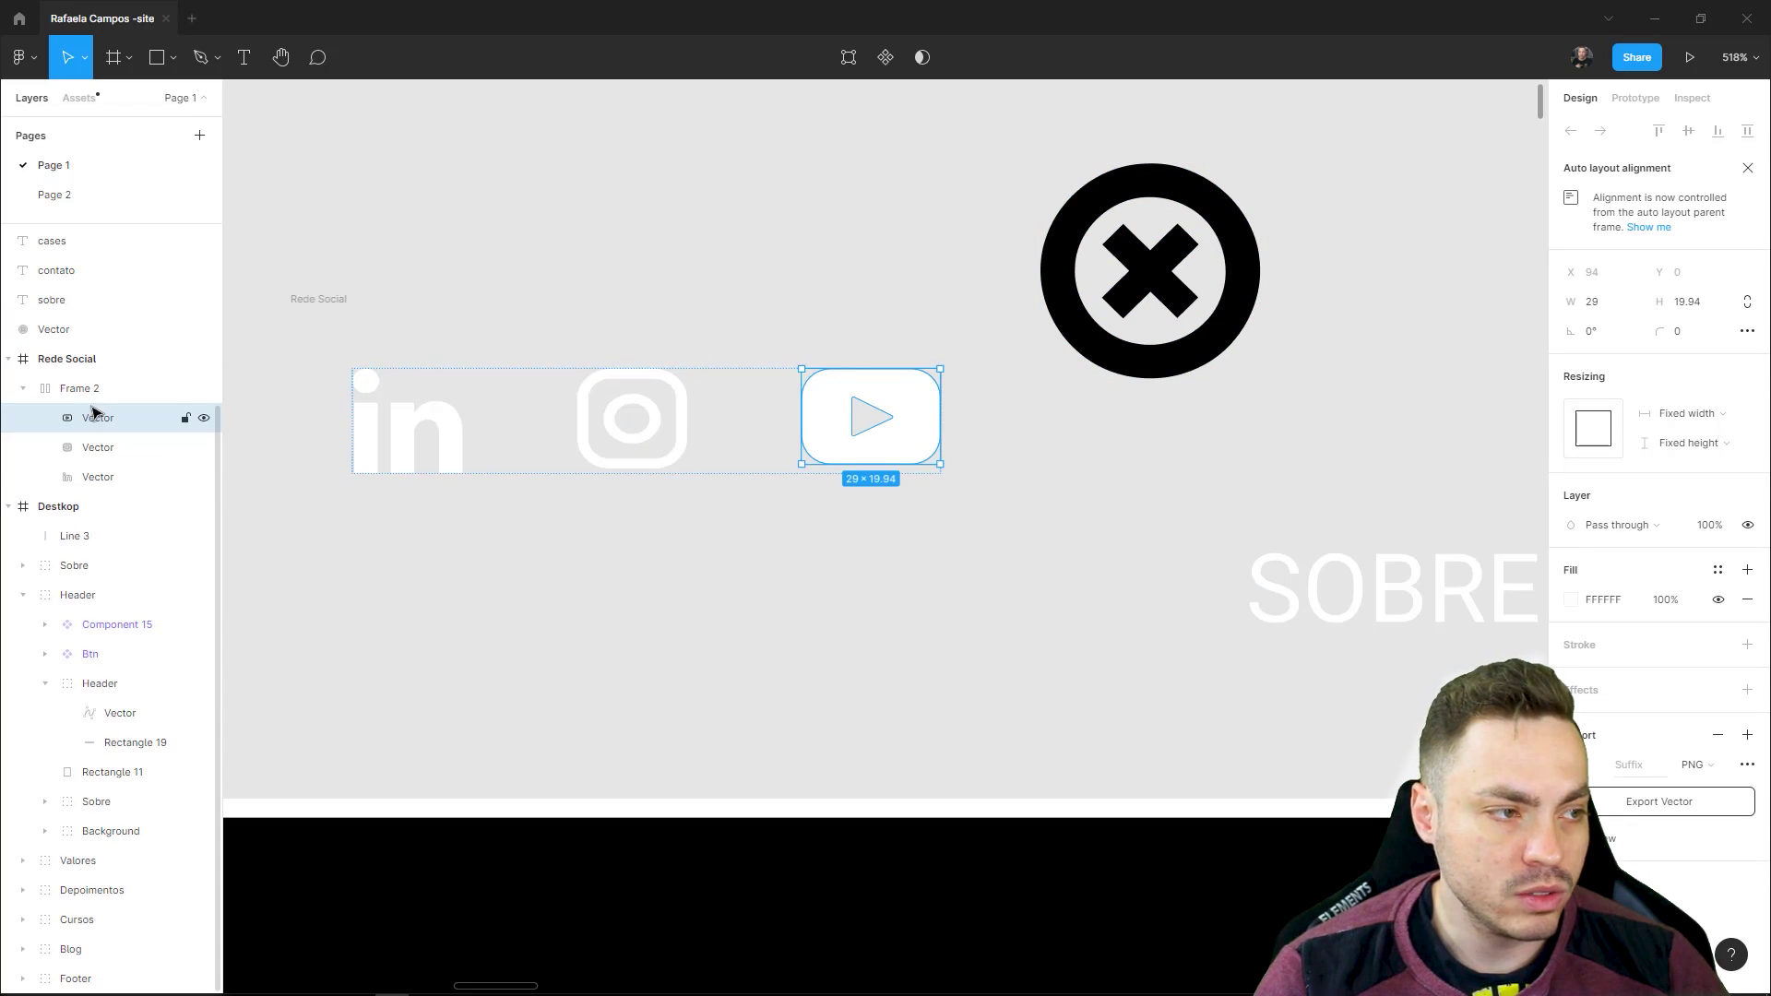
{"action": "left_click_drag", "start_coordinate": [115, 426], "coordinate": [109, 380]}
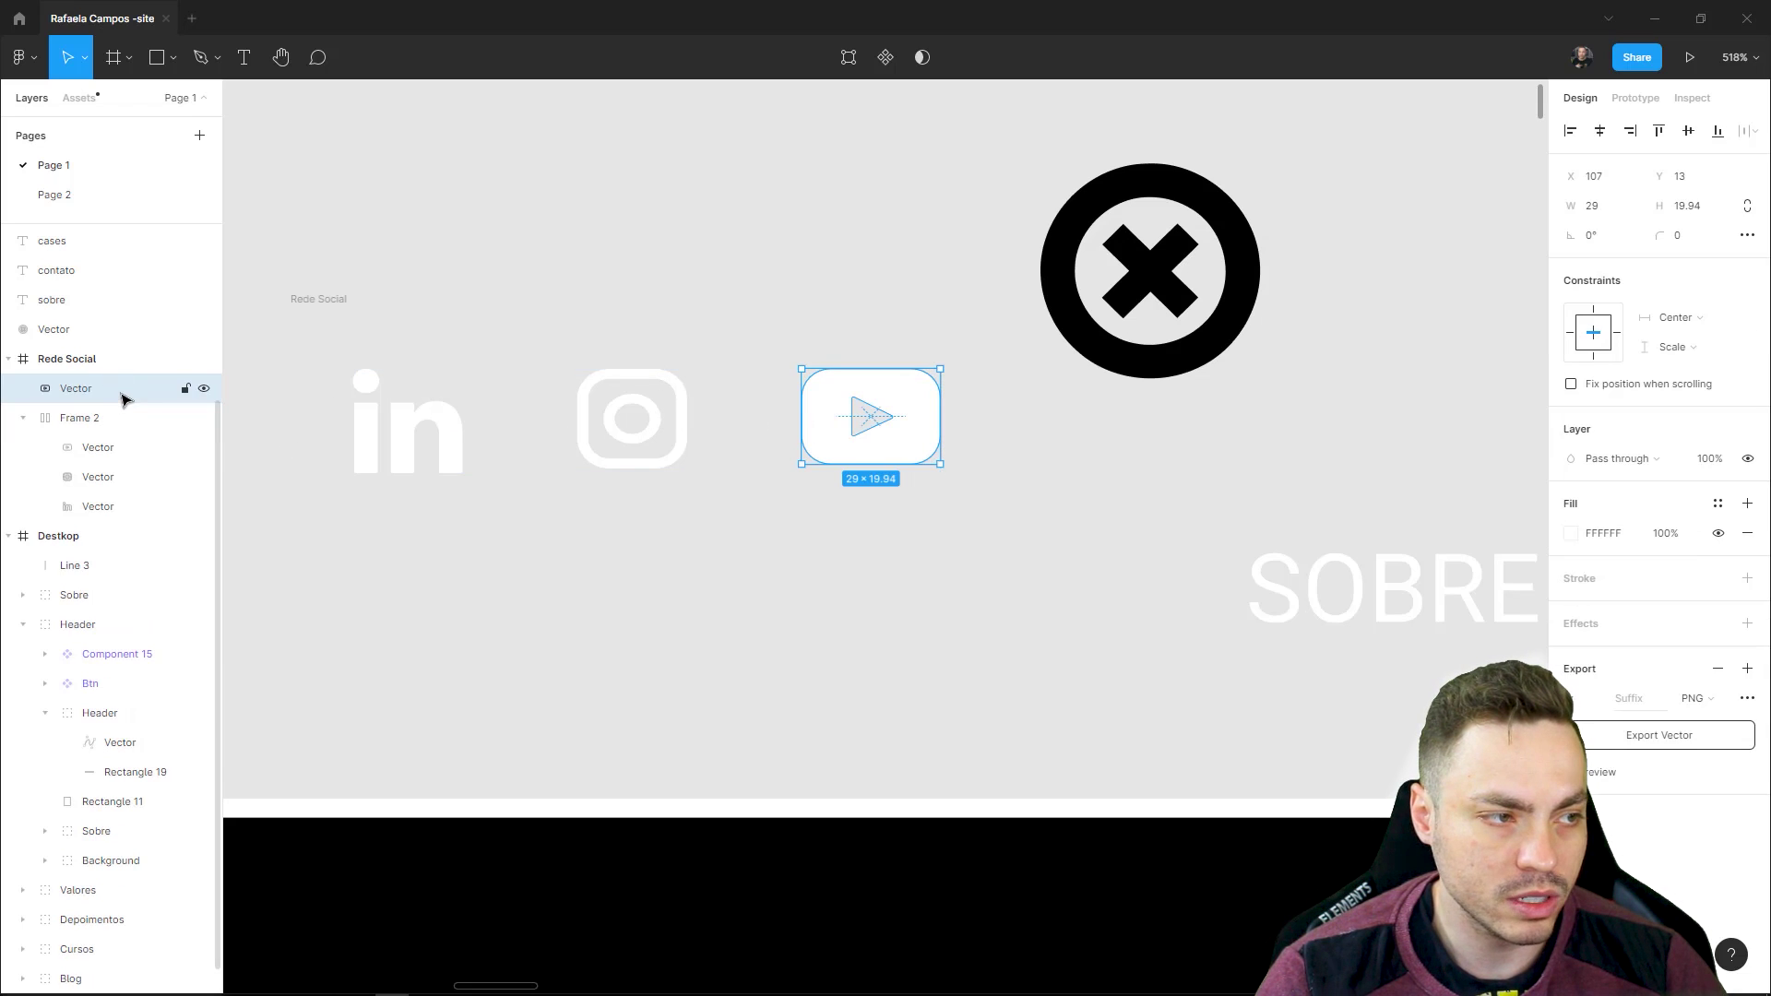
{"action": "mouse_move", "coordinate": [925, 403]}
{"action": "left_mouse_down"}
{"action": "mouse_move", "coordinate": [1261, 437]}
{"action": "mouse_move", "coordinate": [1185, 431]}
{"action": "left_mouse_up"}
{"action": "left_click_drag", "start_coordinate": [1247, 358], "coordinate": [1409, 269]}
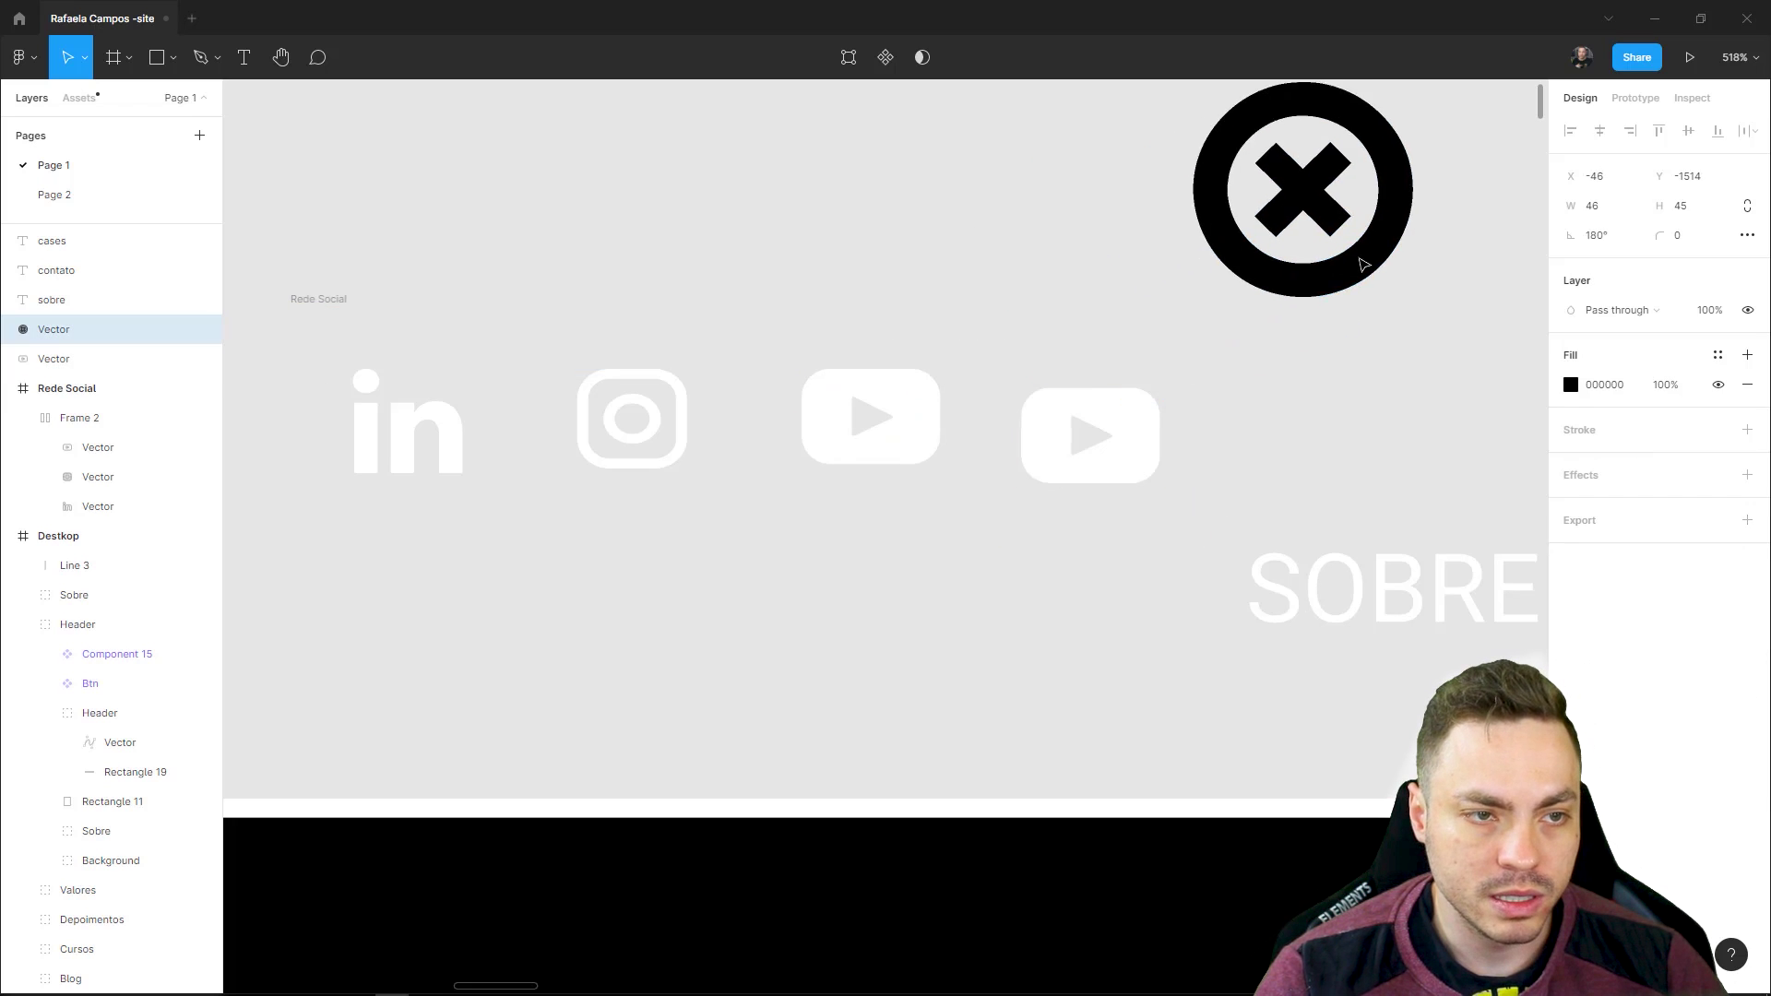
{"action": "key", "text": "Escape"}
{"action": "mouse_move", "coordinate": [1159, 430]}
{"action": "left_mouse_down"}
{"action": "mouse_move", "coordinate": [786, 403]}
{"action": "mouse_move", "coordinate": [1159, 399]}
{"action": "mouse_move", "coordinate": [573, 443]}
{"action": "mouse_move", "coordinate": [811, 420]}
{"action": "left_mouse_up"}
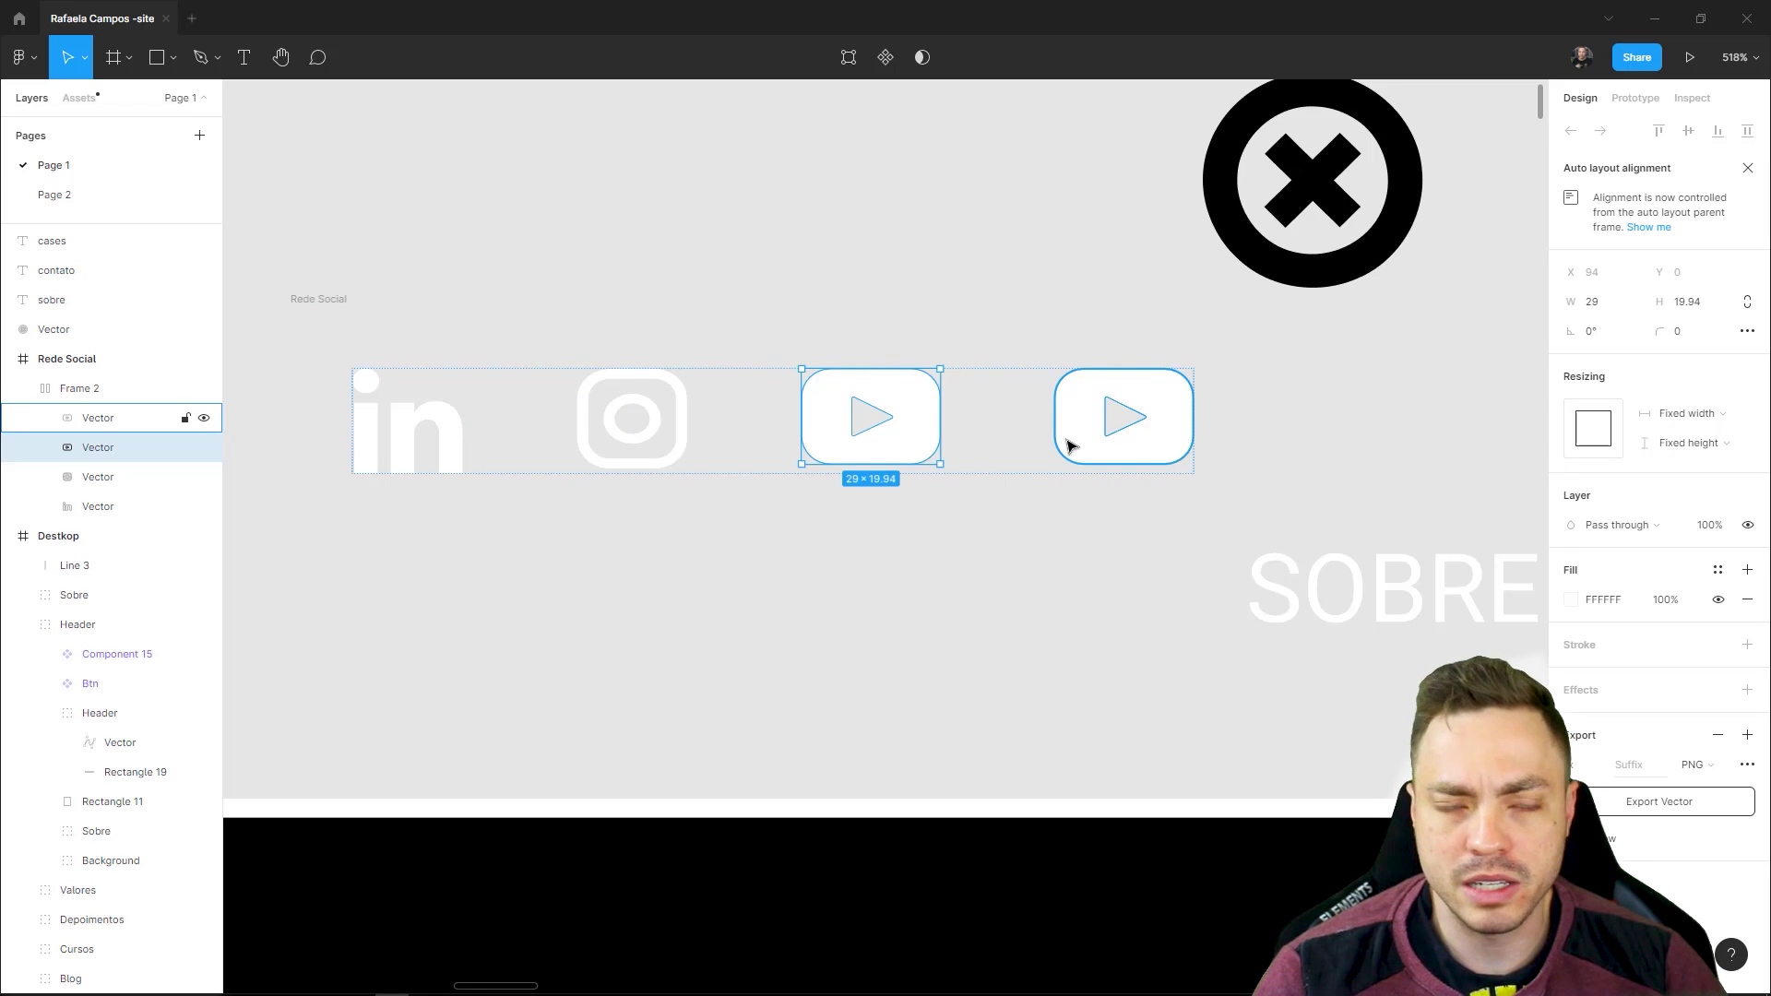
- Pull a spare YouTube icon copy out of the group and park the X-circle at upper right
{"action": "left_click", "coordinate": [1068, 447]}
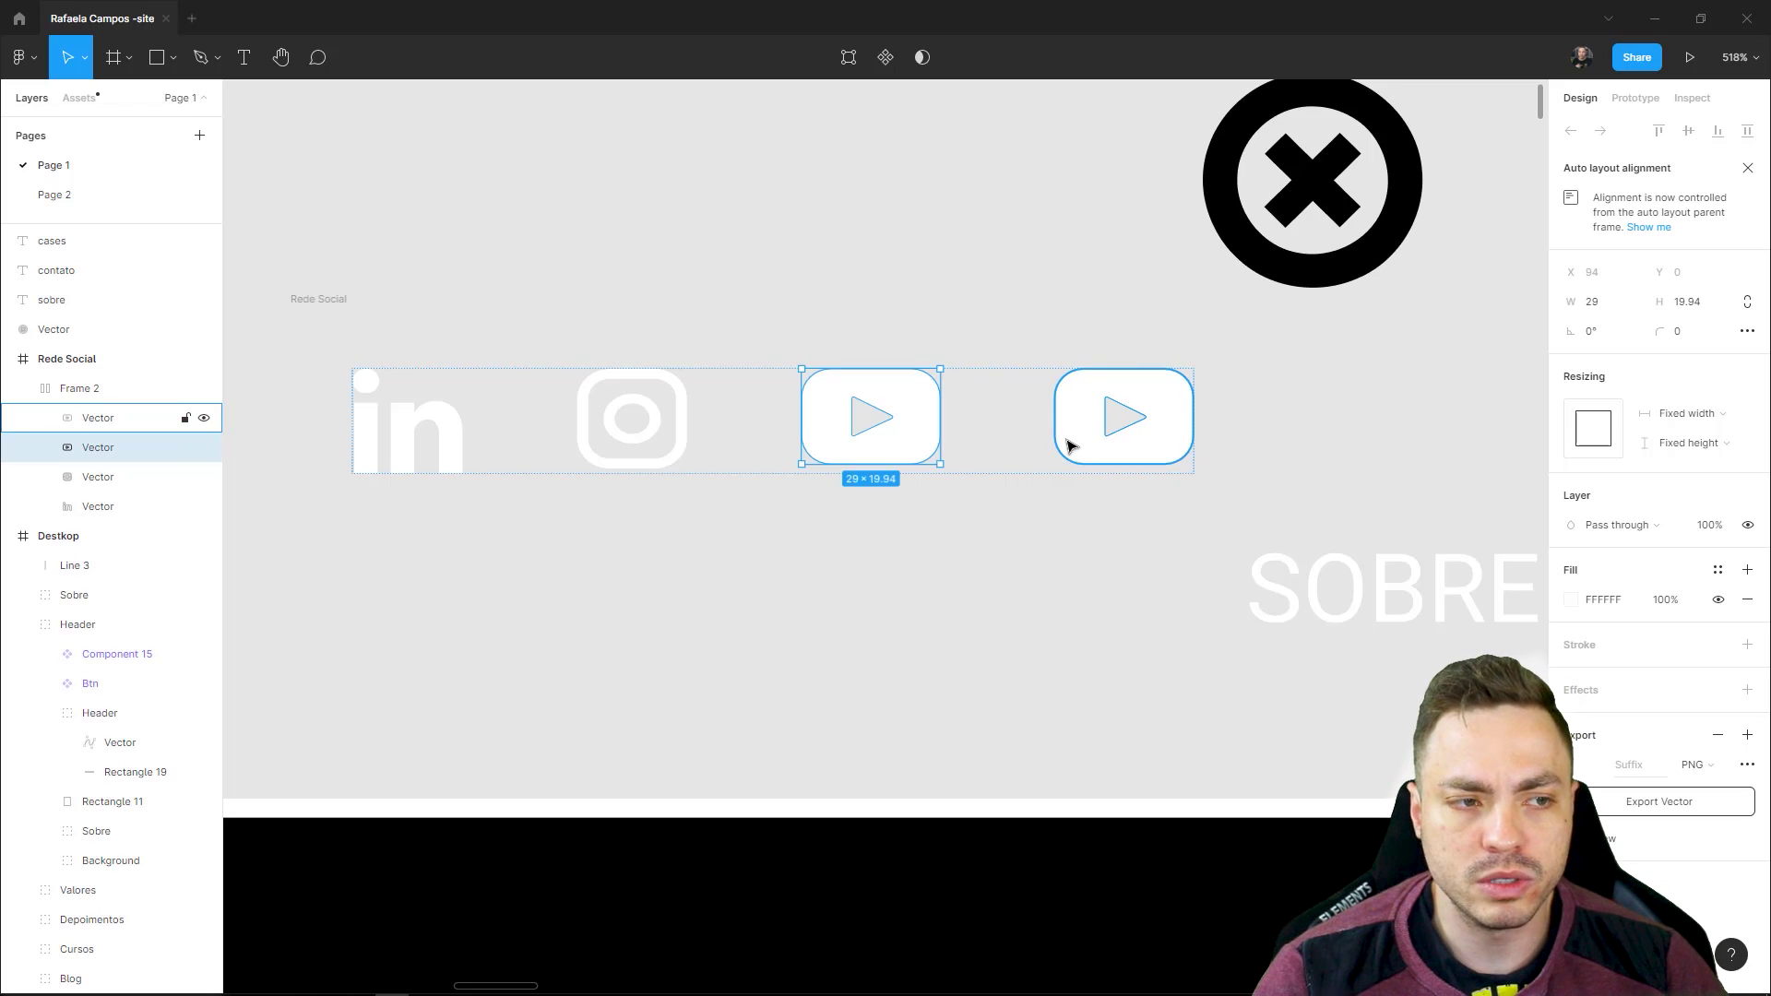
{"action": "key", "text": "ctrl+x"}
{"action": "key", "text": "ctrl+v"}
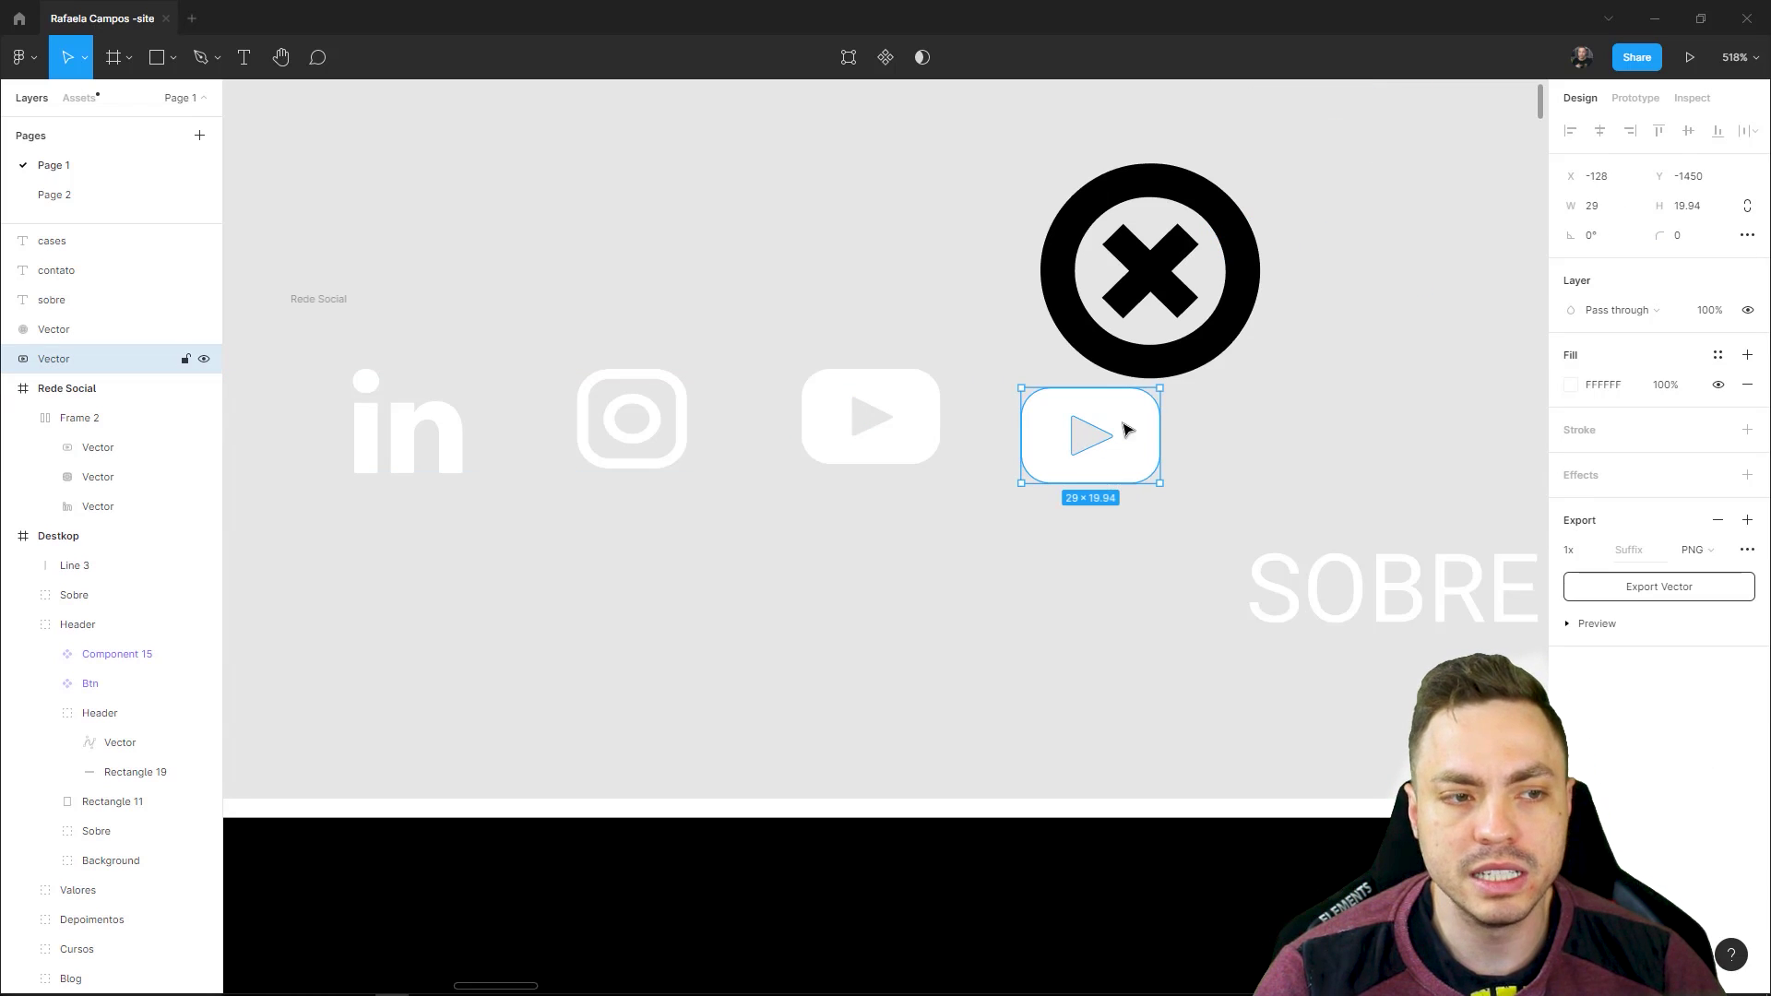
{"action": "left_click_drag", "start_coordinate": [1126, 429], "coordinate": [797, 408]}
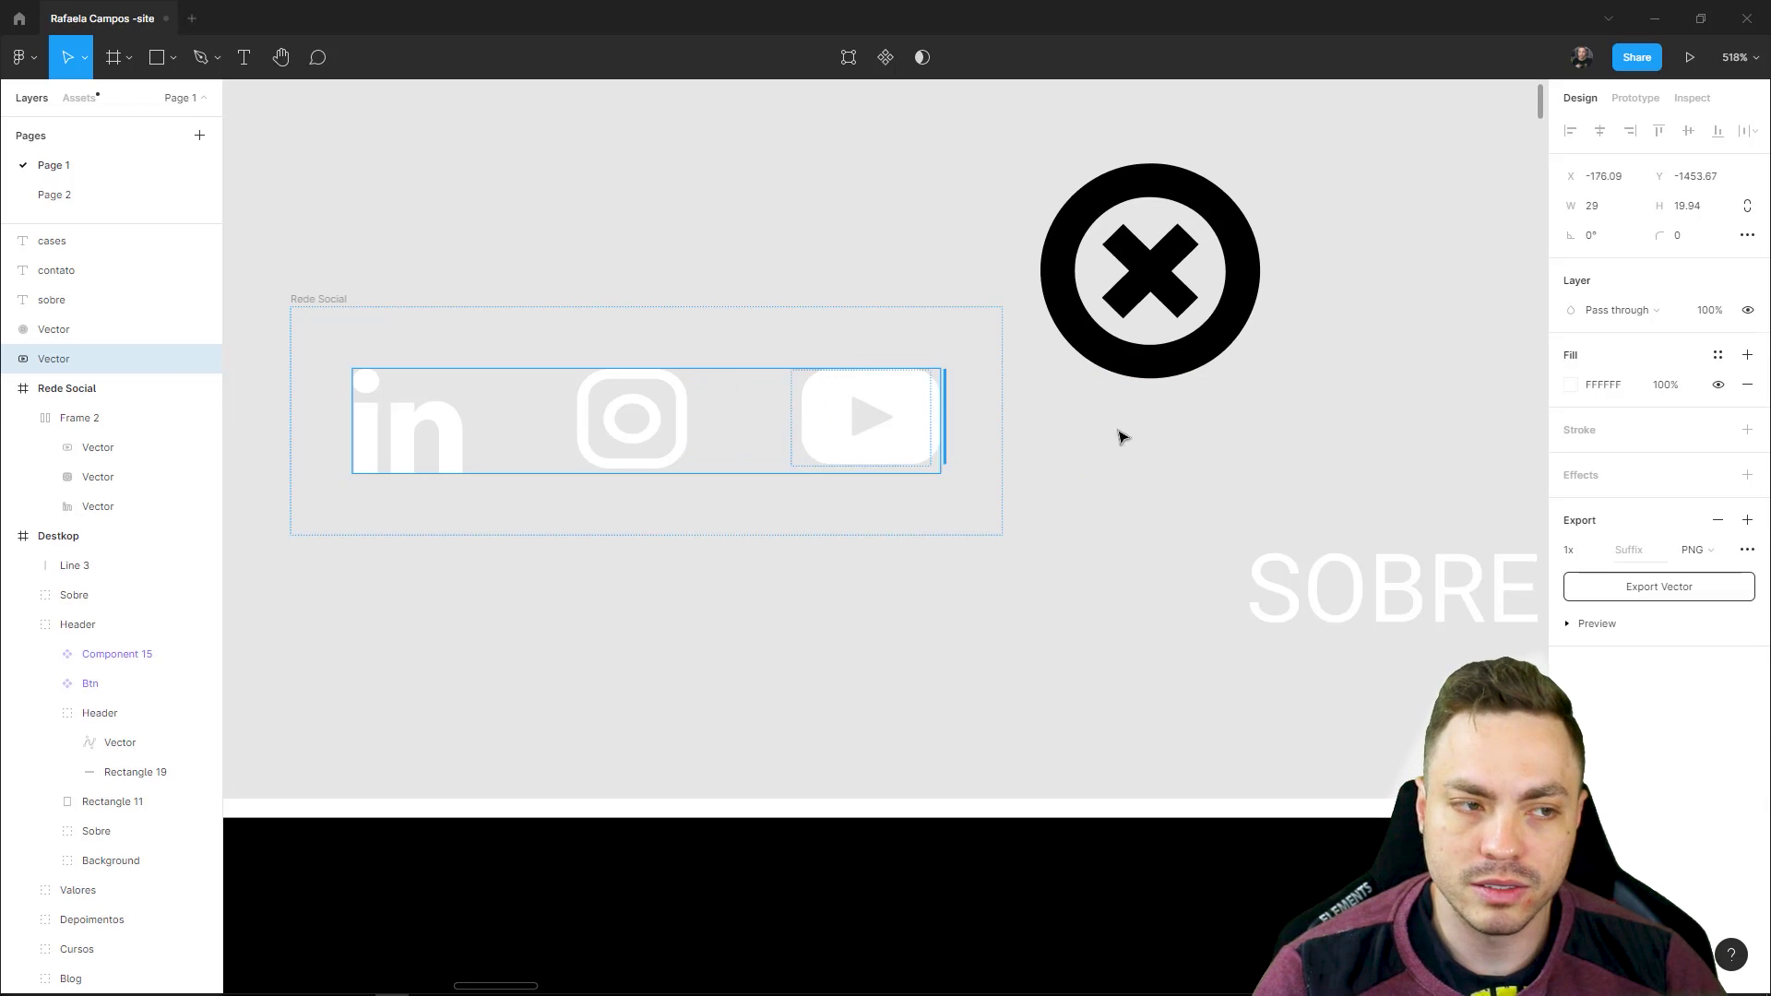
{"action": "key", "text": "ctrl+z"}
{"action": "mouse_move", "coordinate": [1193, 356]}
{"action": "left_mouse_down"}
{"action": "mouse_move", "coordinate": [820, 452]}
{"action": "mouse_move", "coordinate": [809, 472]}
{"action": "left_mouse_up"}
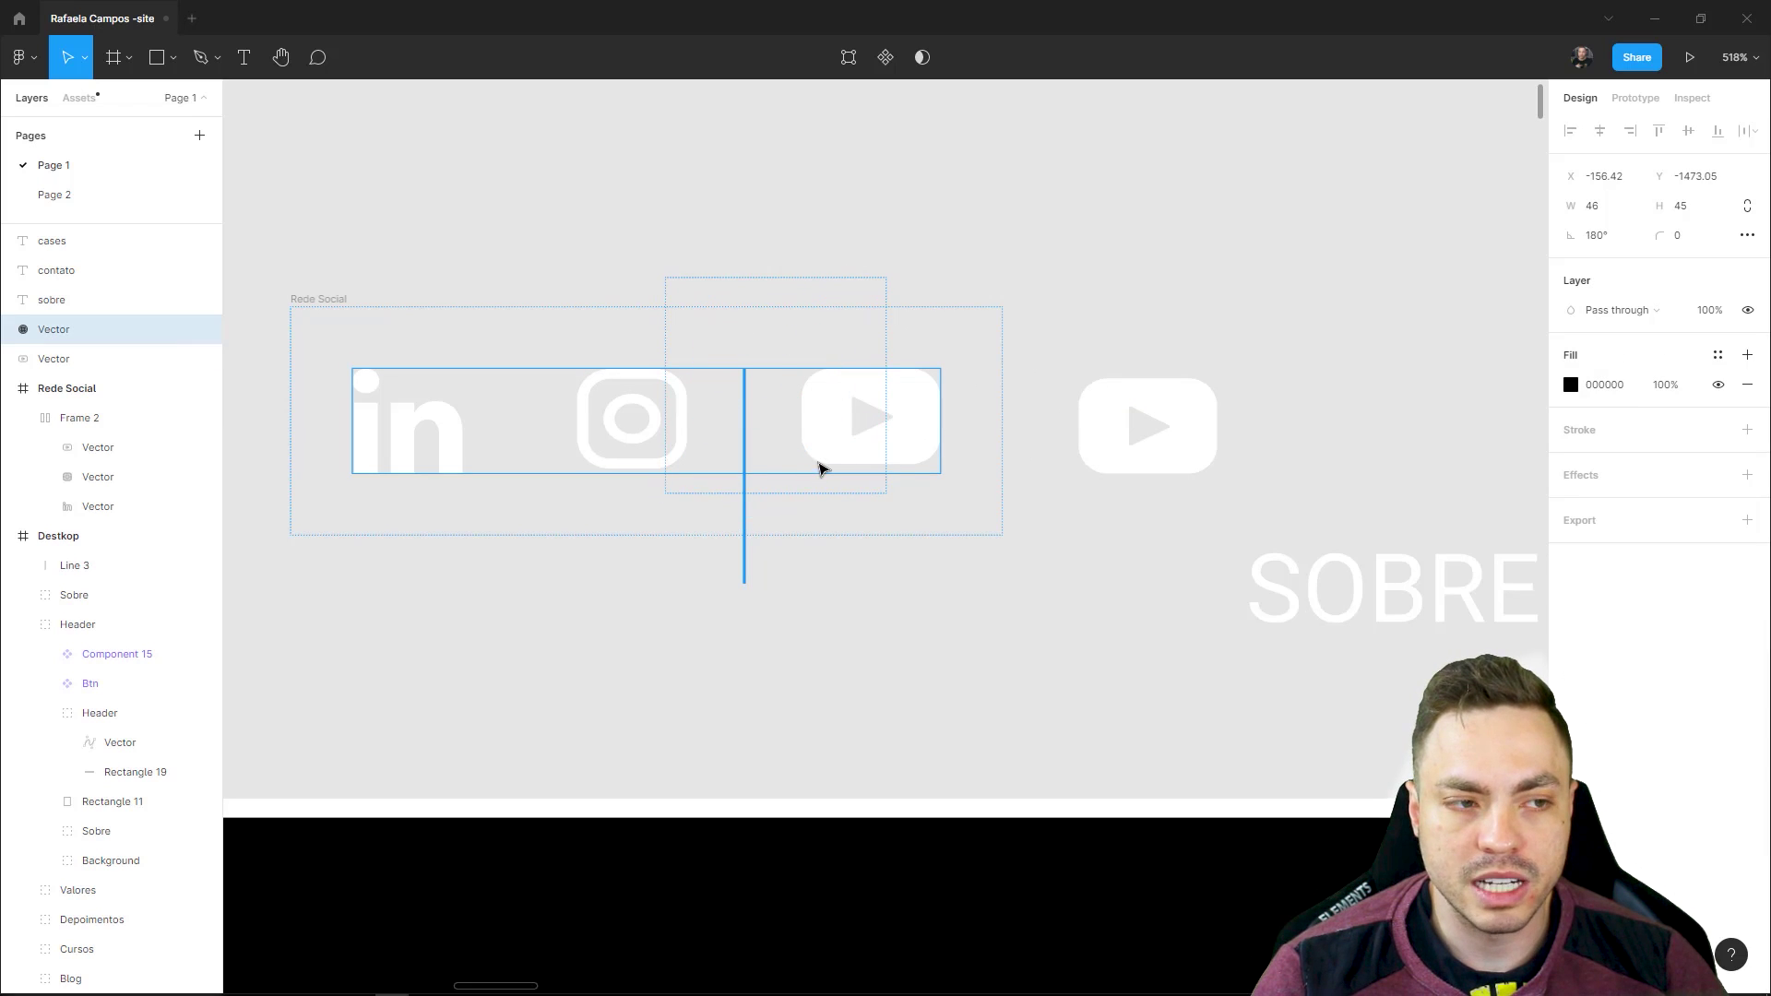
{"action": "left_click_drag", "start_coordinate": [814, 472], "coordinate": [1228, 323]}
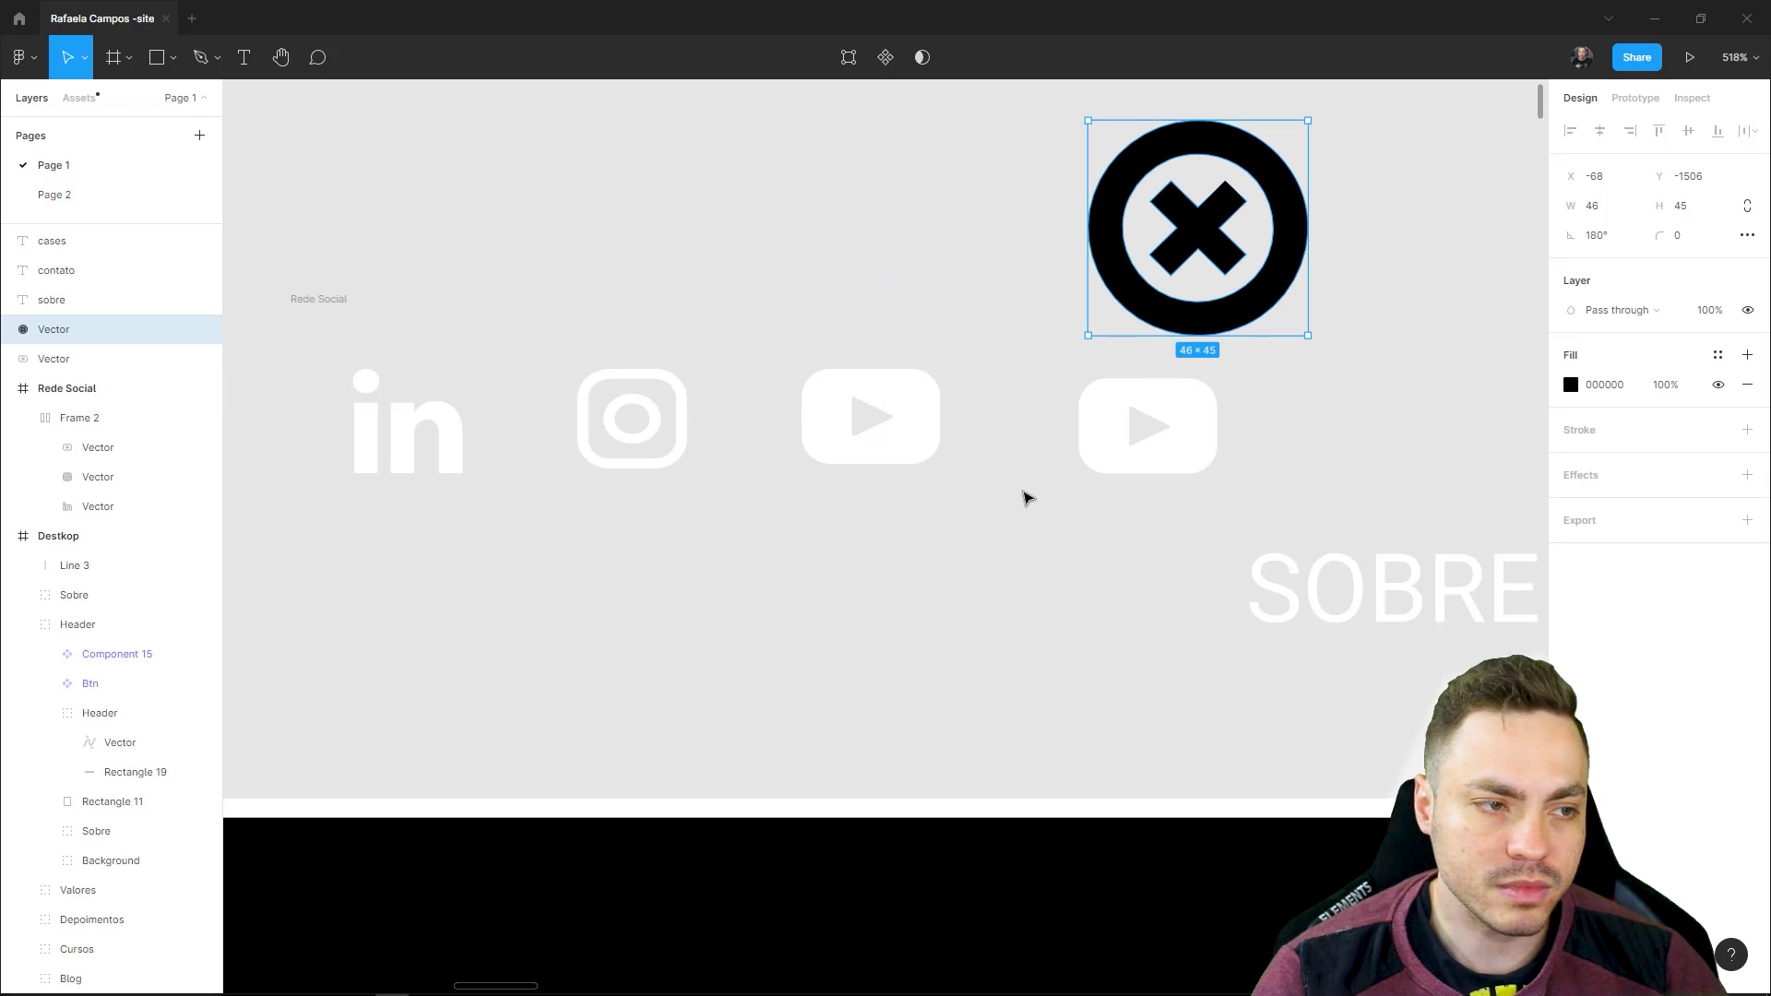
- Wrap the SAIBA MAIS button's label, arrow and orange rectangle in an auto layout frame
{"action": "scroll", "coordinate": [1026, 498], "scroll_direction": "down", "scroll_amount": 5, "text": "ctrl"}
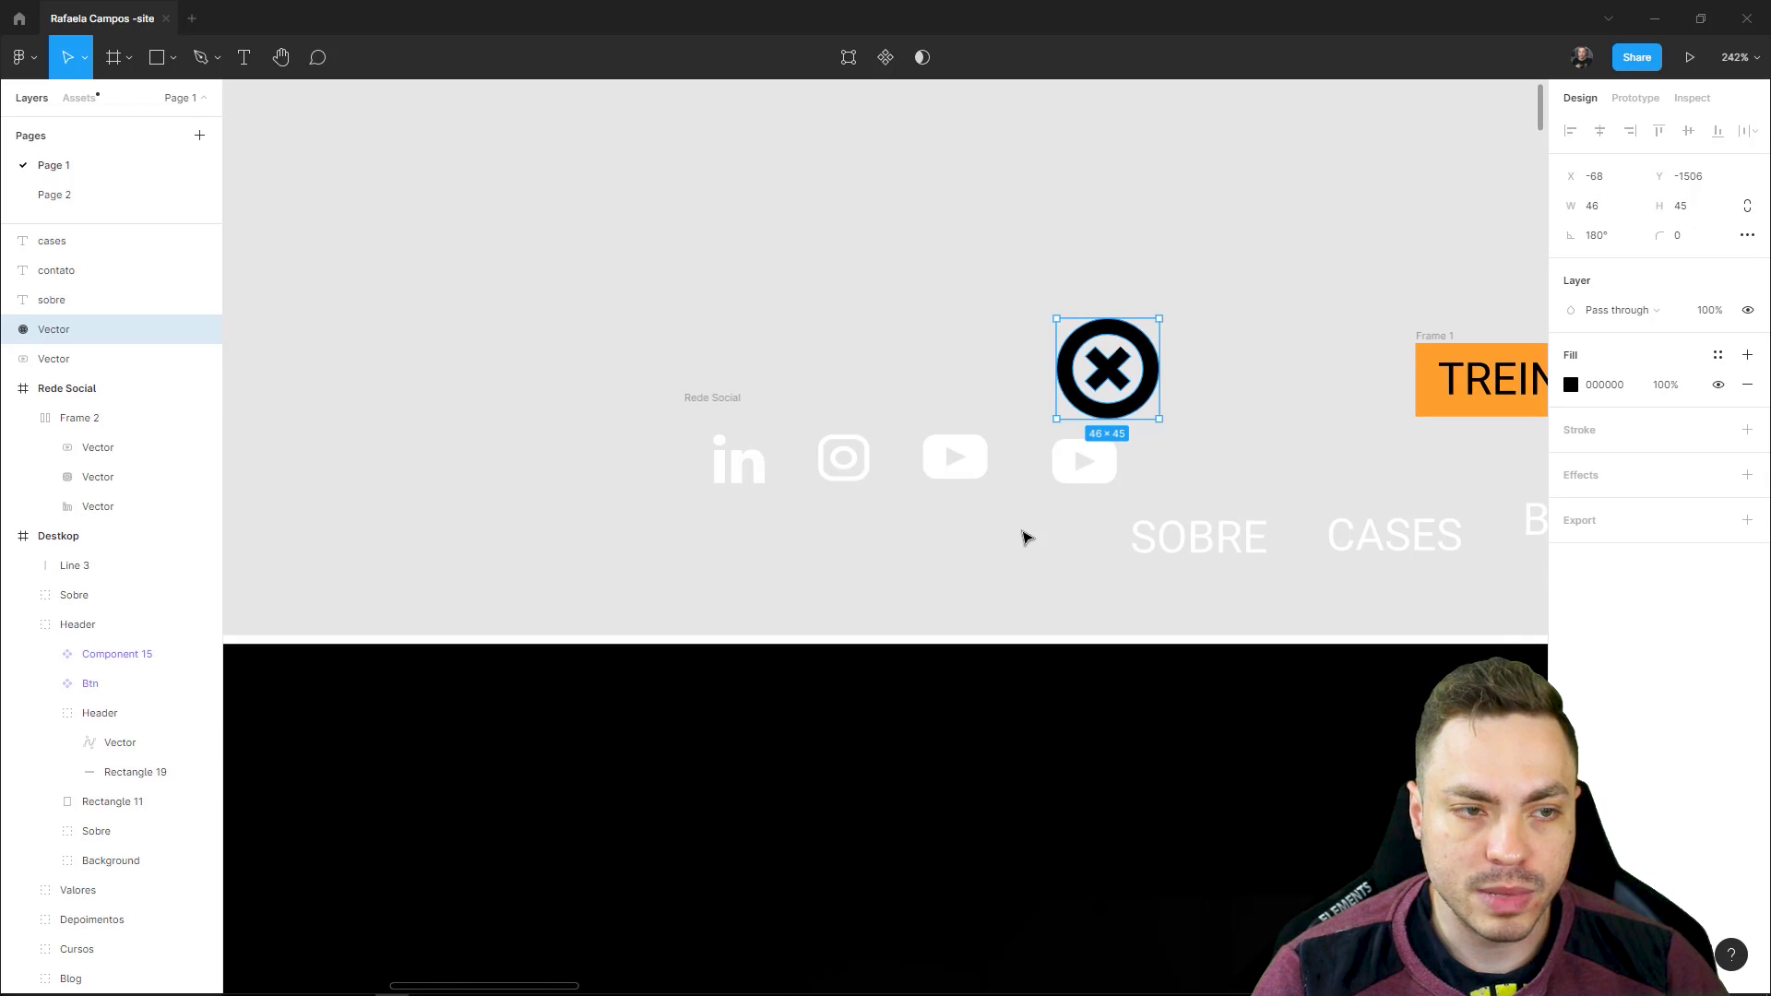
{"action": "scroll", "coordinate": [1027, 538], "scroll_direction": "down", "scroll_amount": 3}
{"action": "scroll", "coordinate": [997, 519], "scroll_direction": "down", "scroll_amount": 3}
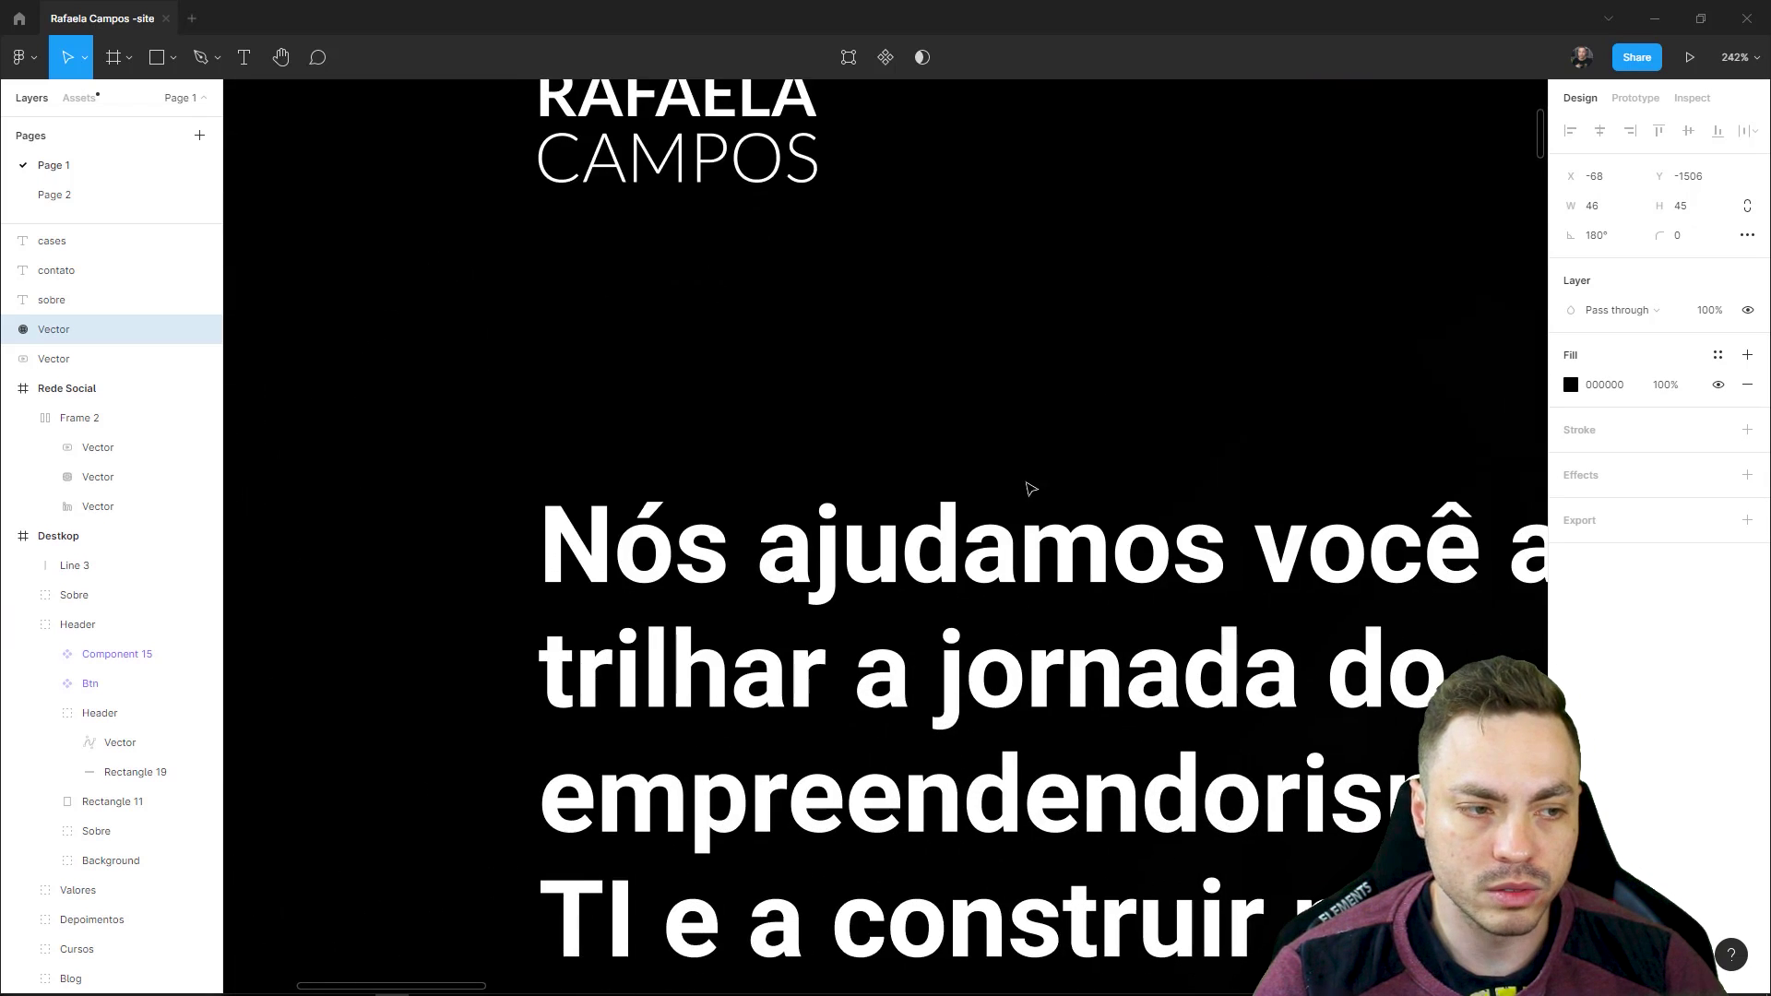
{"action": "scroll", "coordinate": [1030, 488], "scroll_direction": "down", "scroll_amount": 2}
{"action": "scroll", "coordinate": [1049, 560], "scroll_direction": "down", "scroll_amount": 2, "text": "ctrl"}
{"action": "scroll", "coordinate": [1048, 560], "scroll_direction": "down", "scroll_amount": 2, "text": "ctrl"}
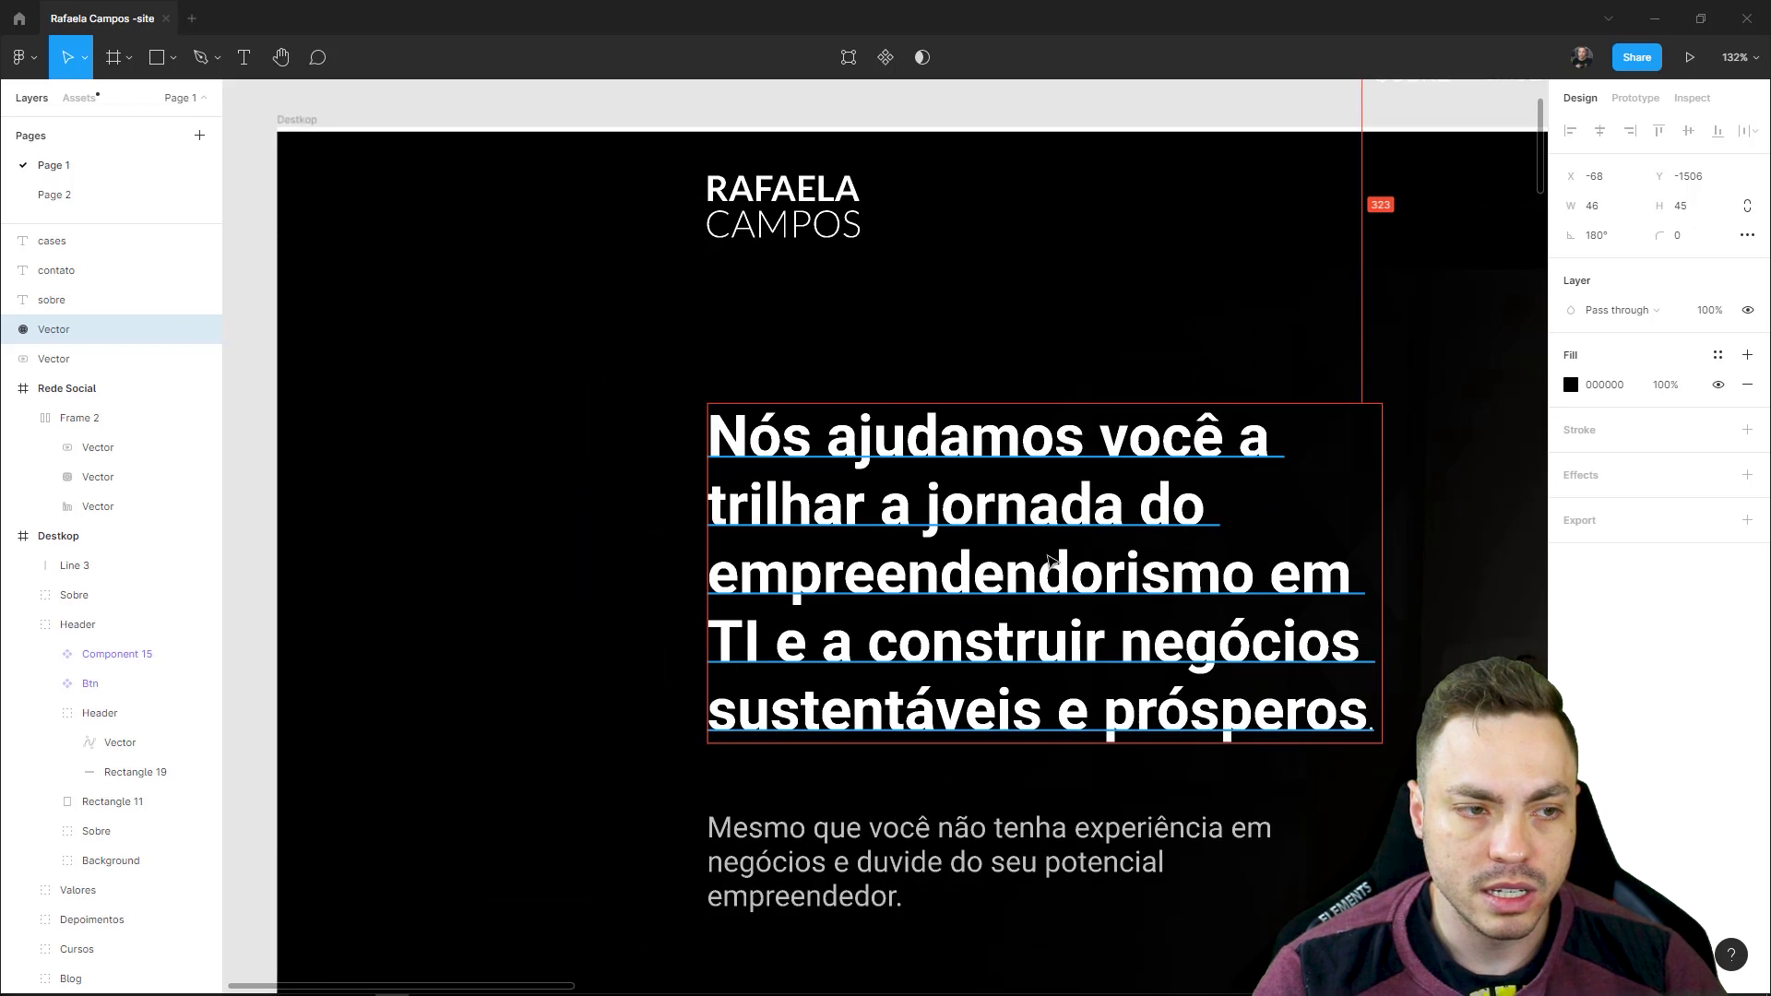
{"action": "scroll", "coordinate": [1049, 559], "scroll_direction": "down", "scroll_amount": 1, "text": "ctrl"}
{"action": "scroll", "coordinate": [1060, 723], "scroll_direction": "down", "scroll_amount": 3}
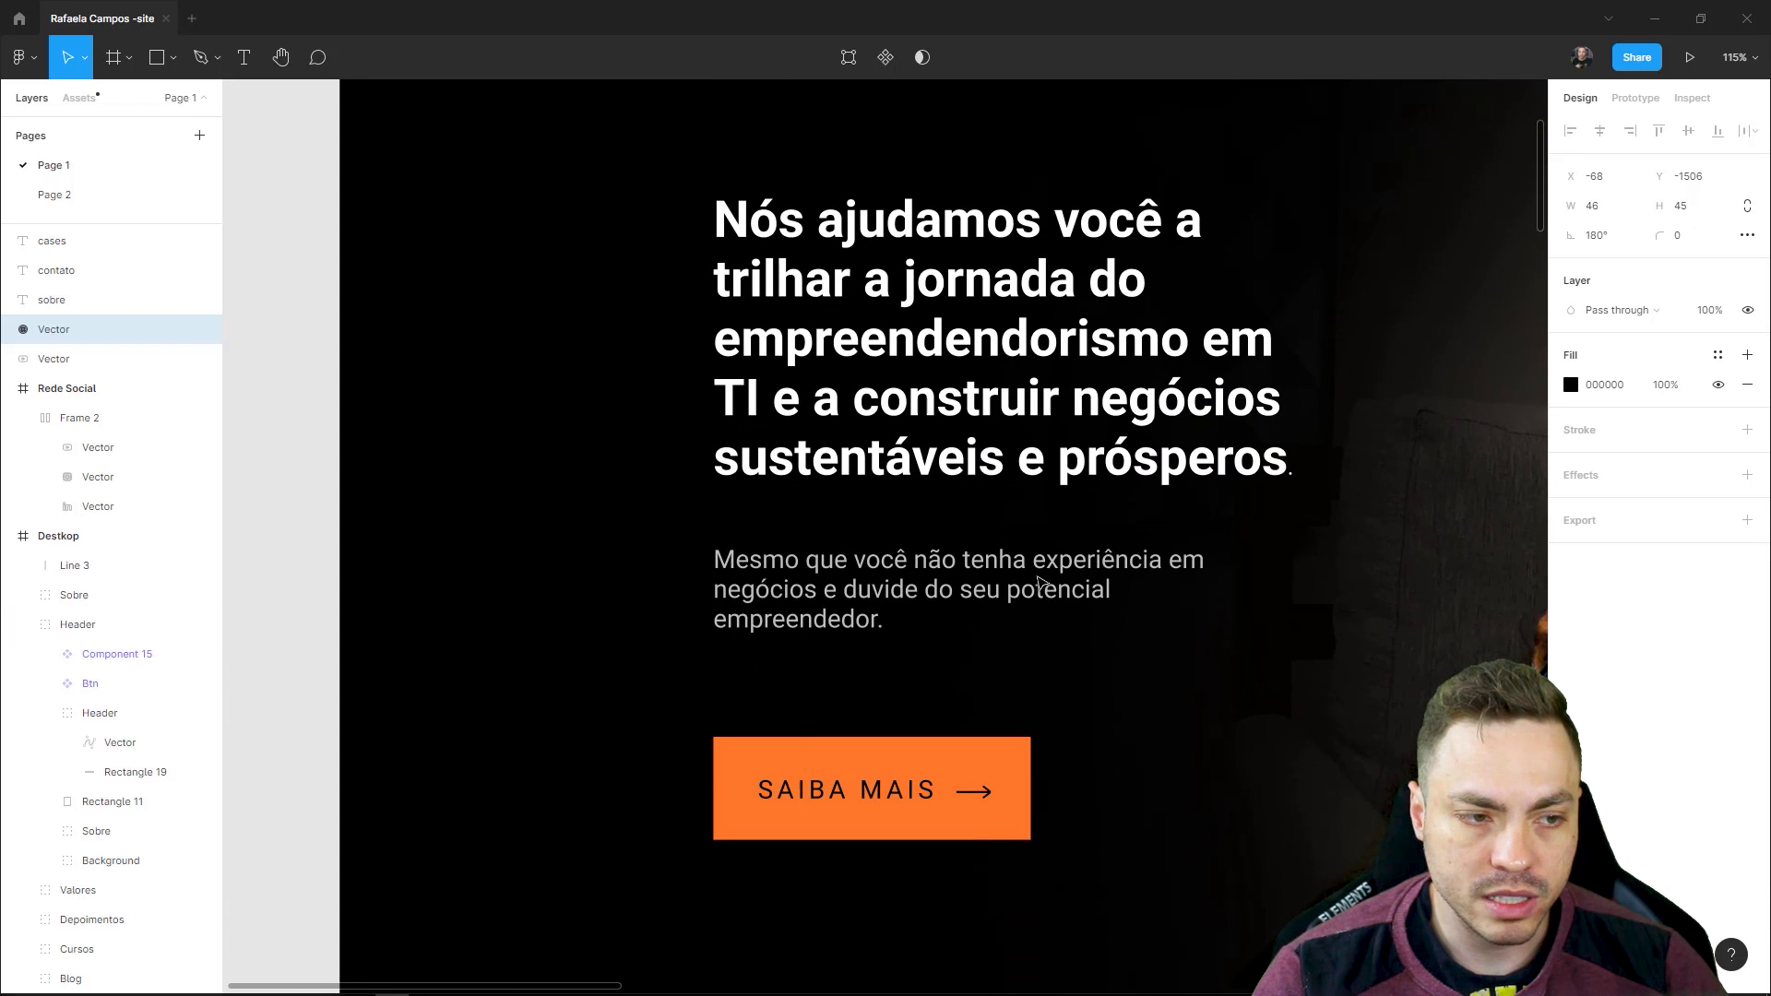
{"action": "left_click", "coordinate": [1009, 777]}
{"action": "double_click", "coordinate": [1010, 777]}
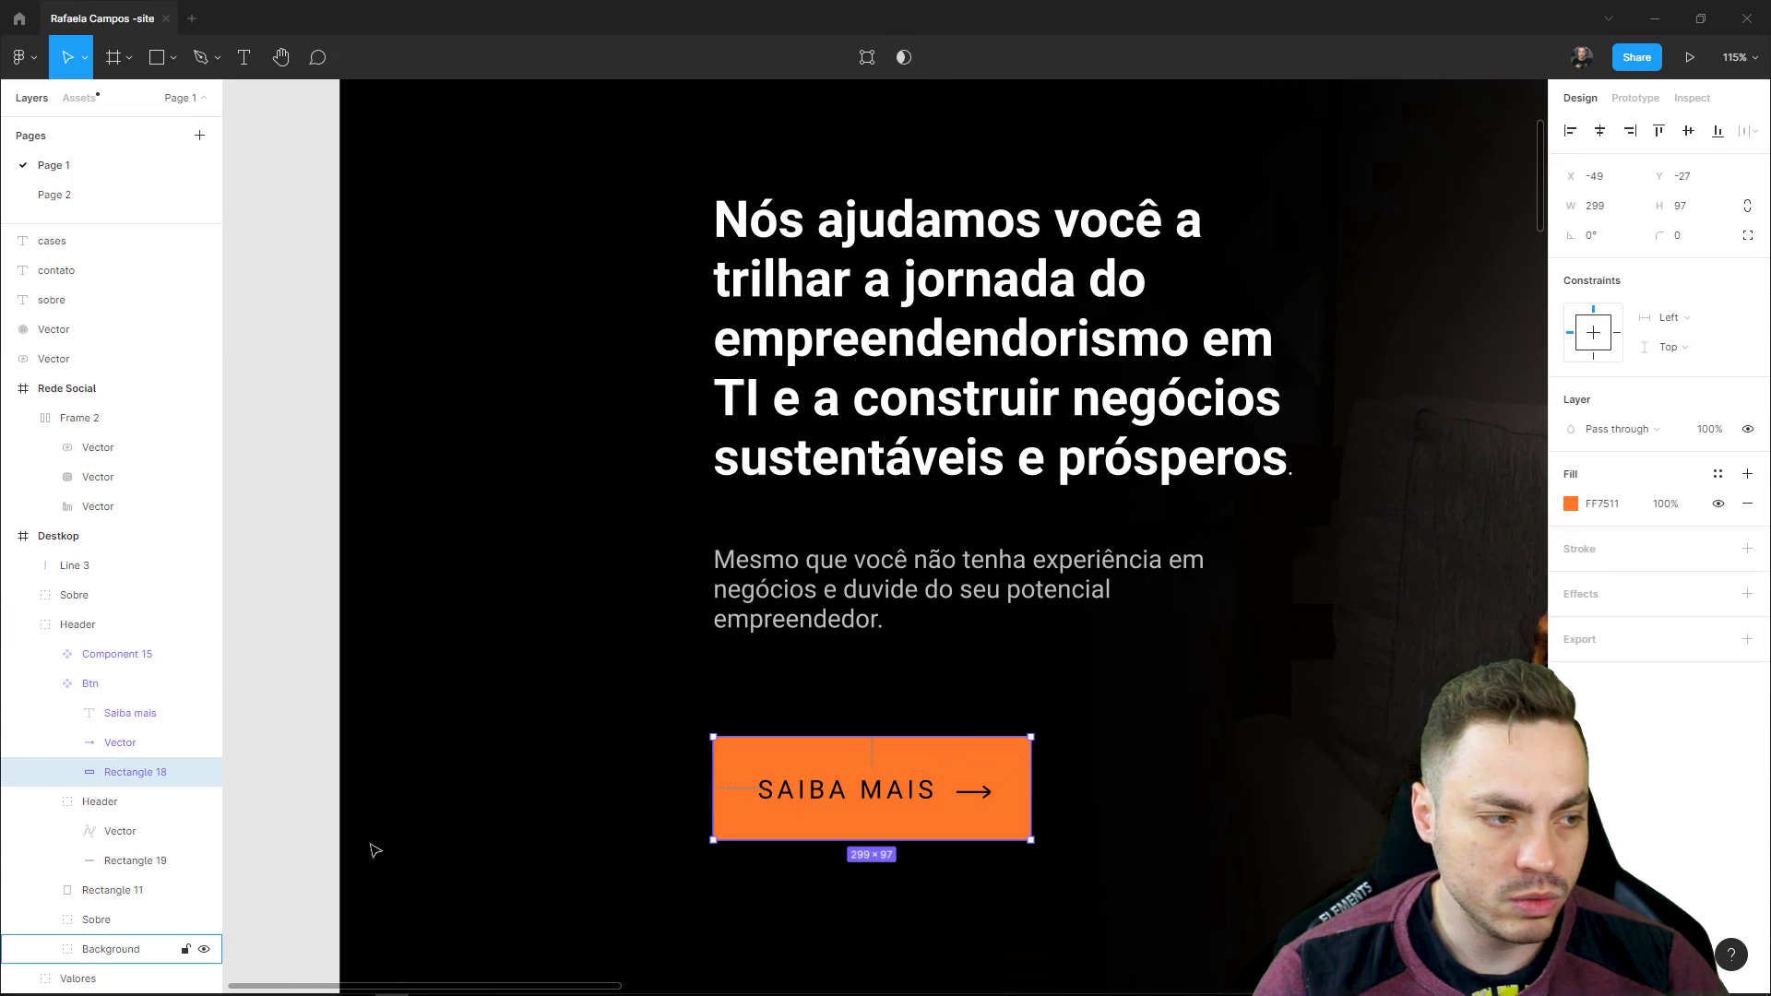
{"action": "left_click", "coordinate": [92, 713], "text": "shift"}
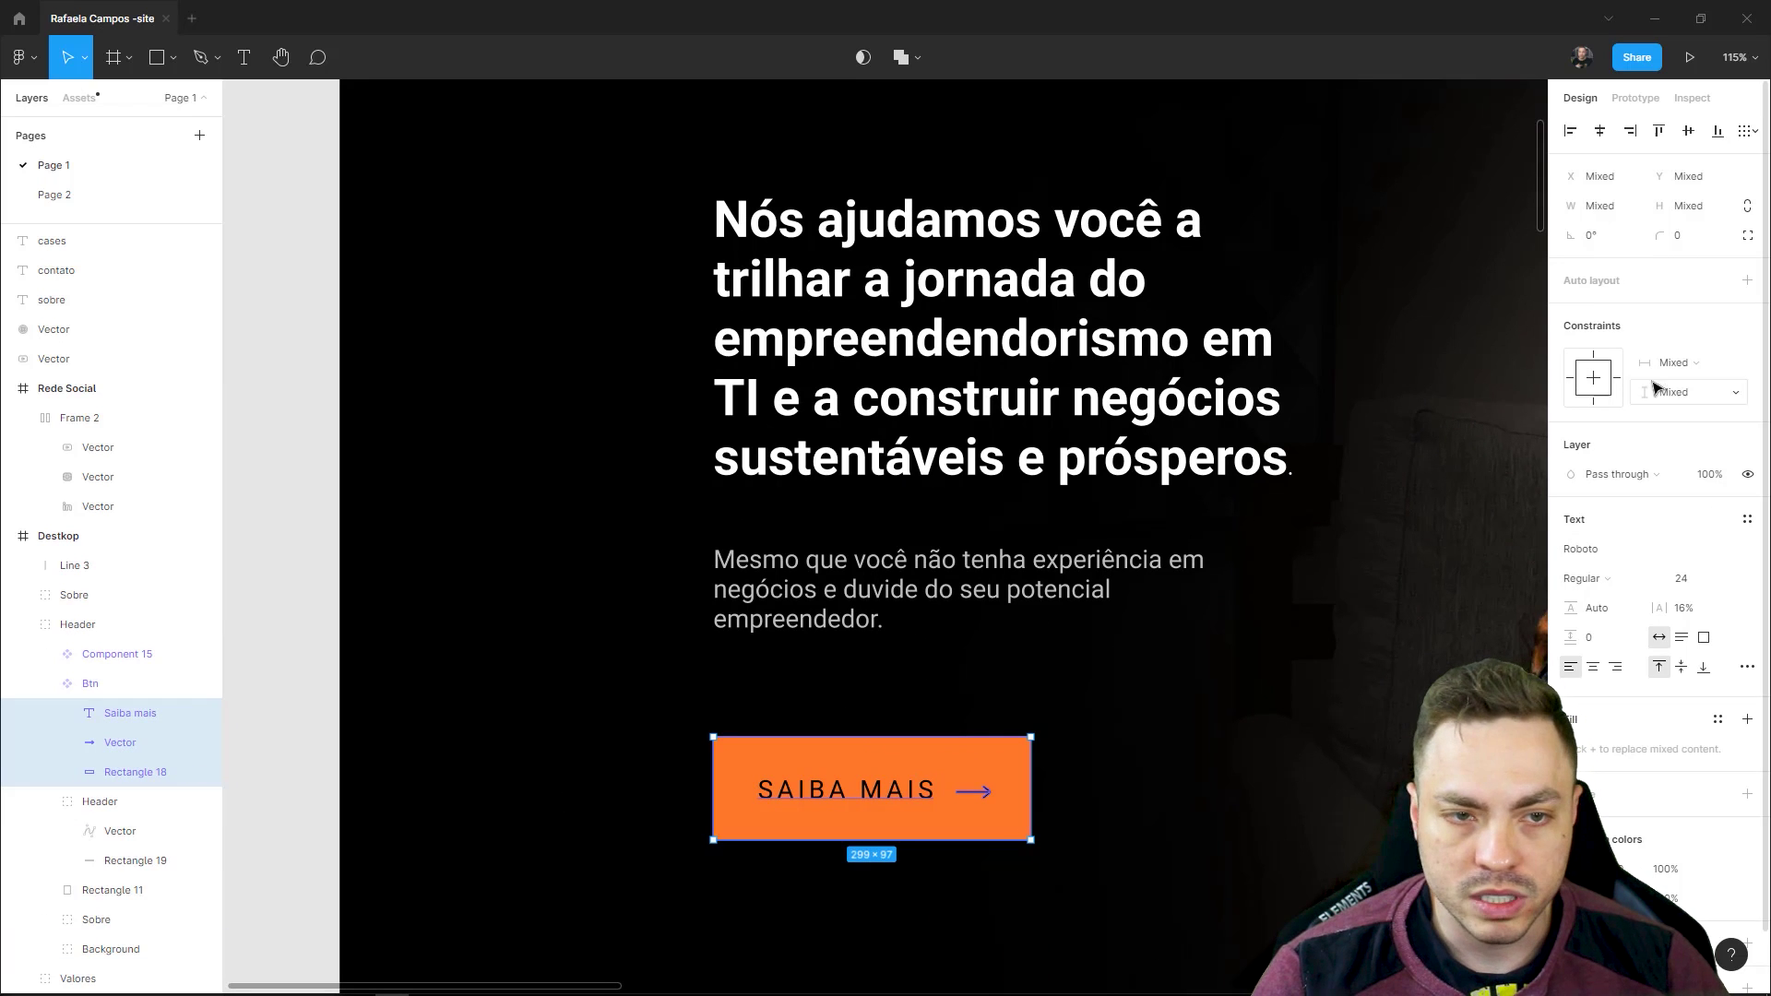
{"action": "left_click", "coordinate": [1746, 281]}
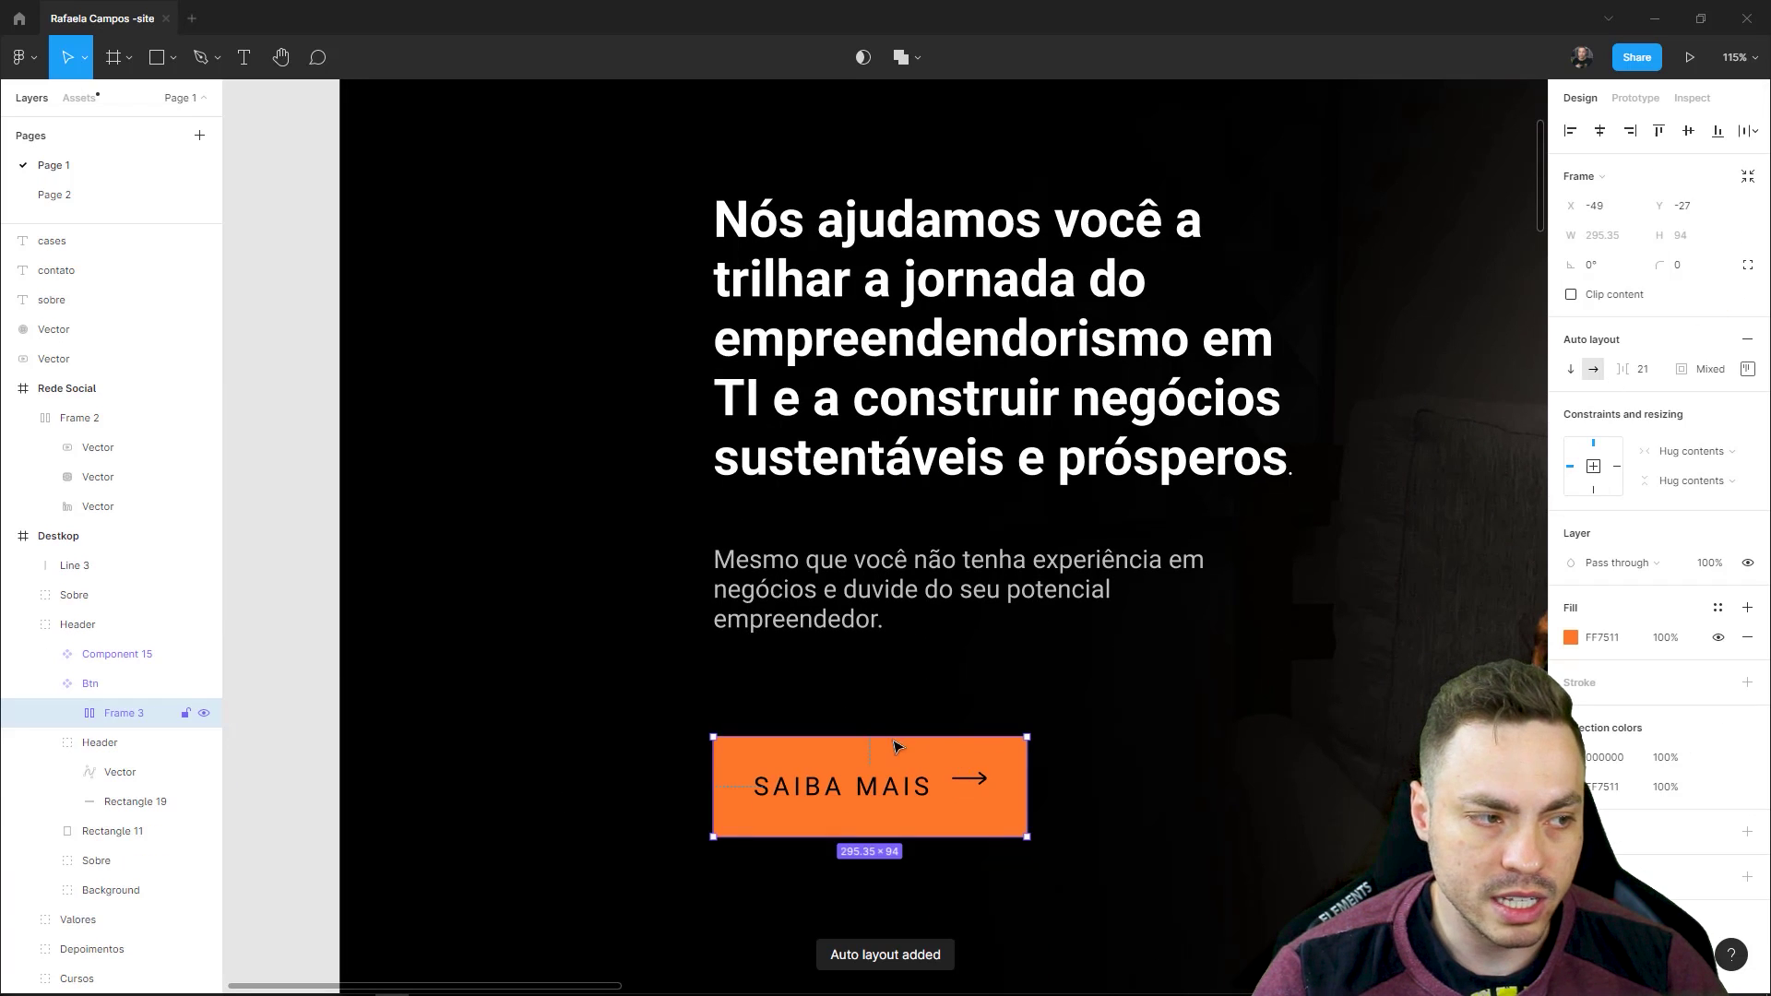
- Select the hero headline, paragraph and SAIBA MAIS button together
{"action": "left_click", "coordinate": [866, 576]}
{"action": "double_click", "coordinate": [867, 576]}
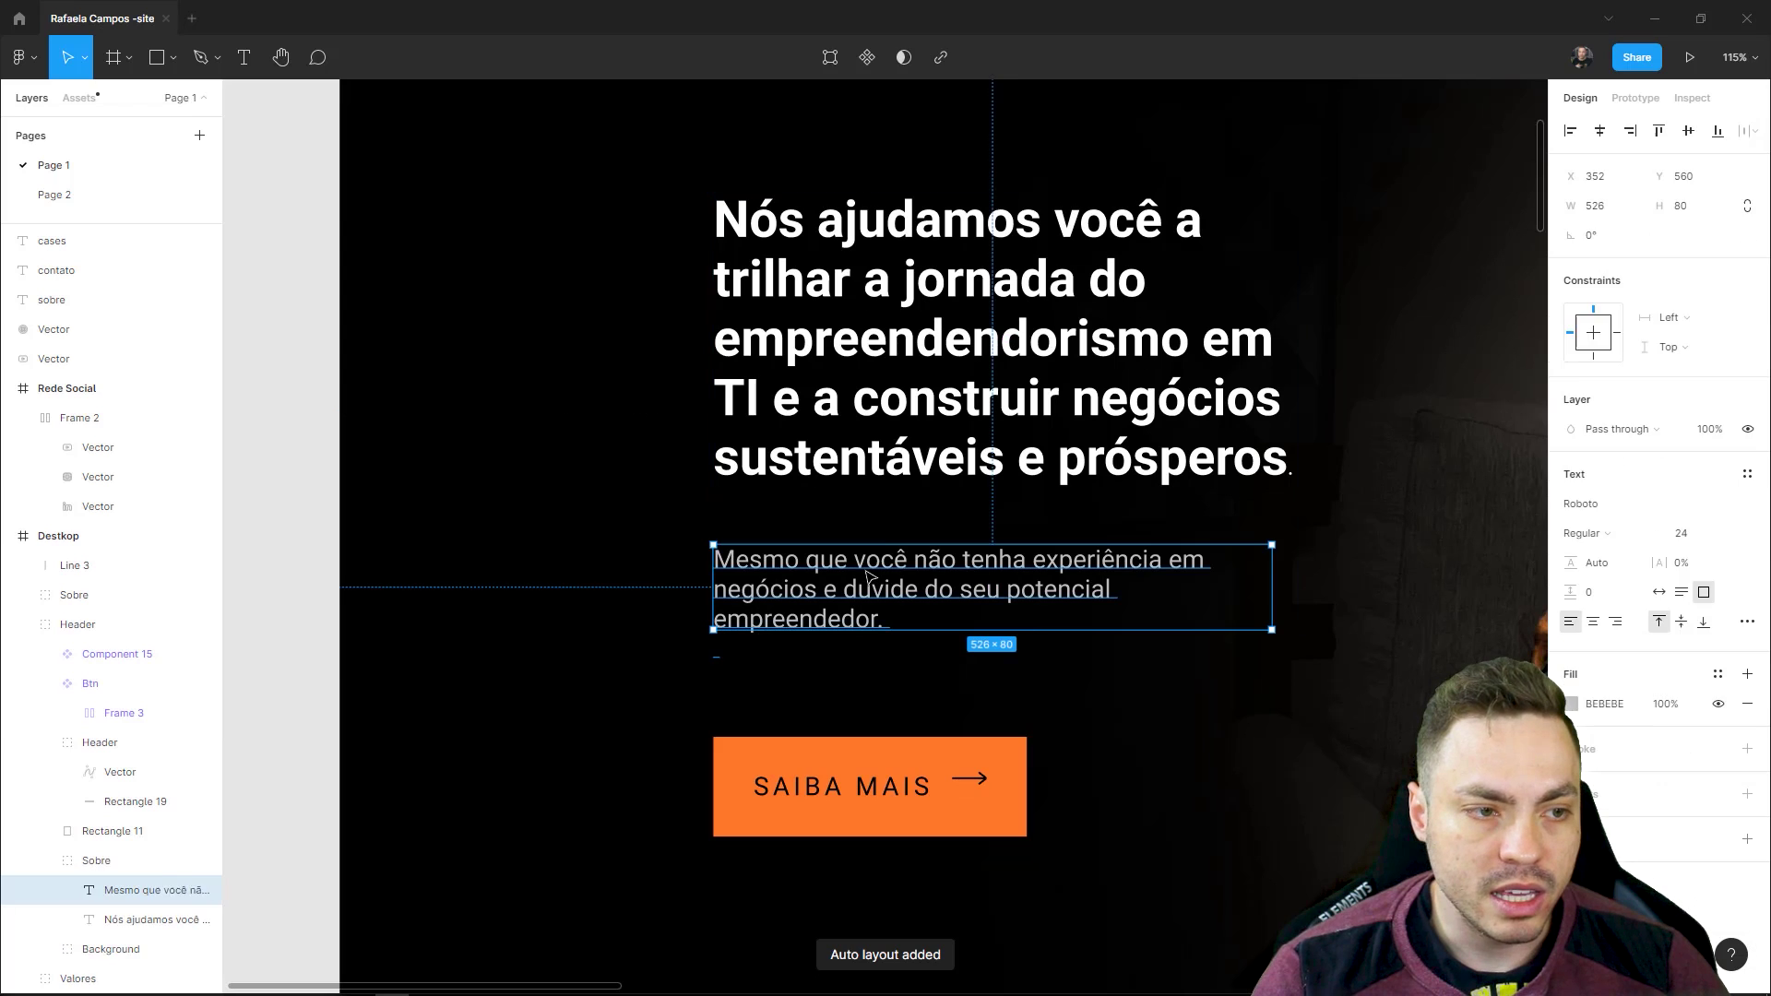
{"action": "left_click", "coordinate": [922, 406], "text": "shift"}
{"action": "left_click", "coordinate": [880, 753], "text": "shift"}
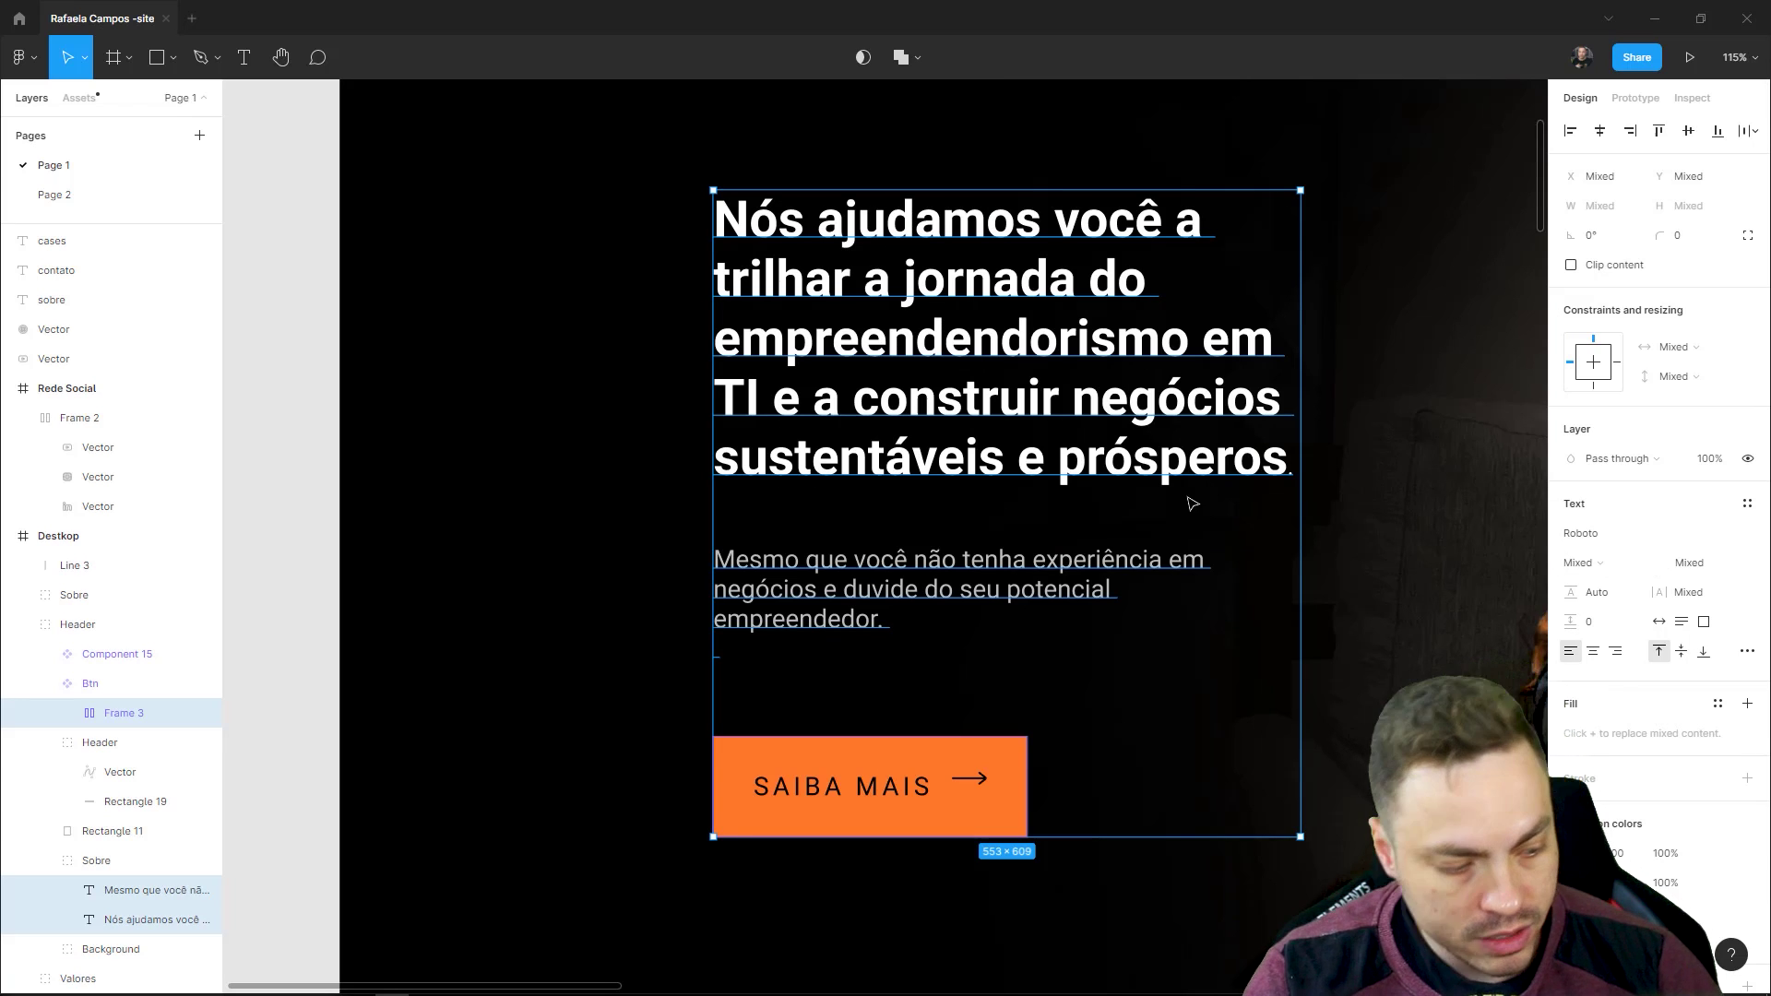
- Wrap the headline, paragraph and button in a vertical auto layout with spacing dragged to 0
{"action": "key", "text": "shift+a"}
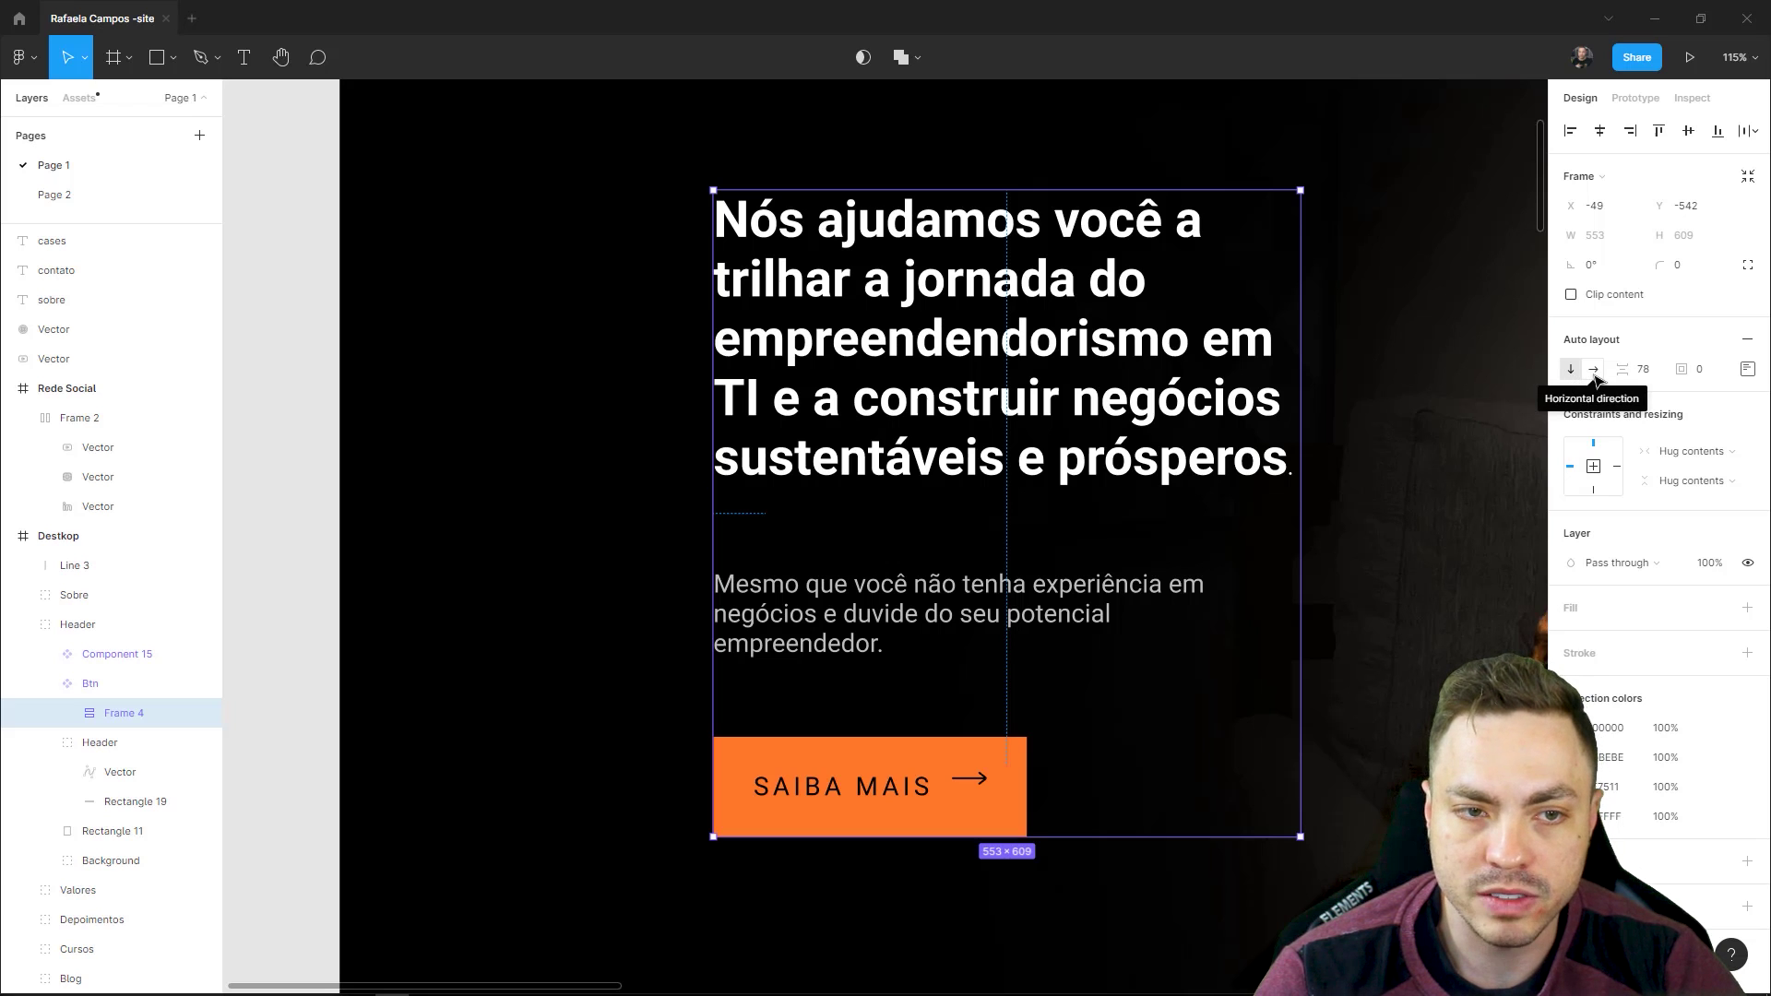
{"action": "left_click", "coordinate": [1594, 371]}
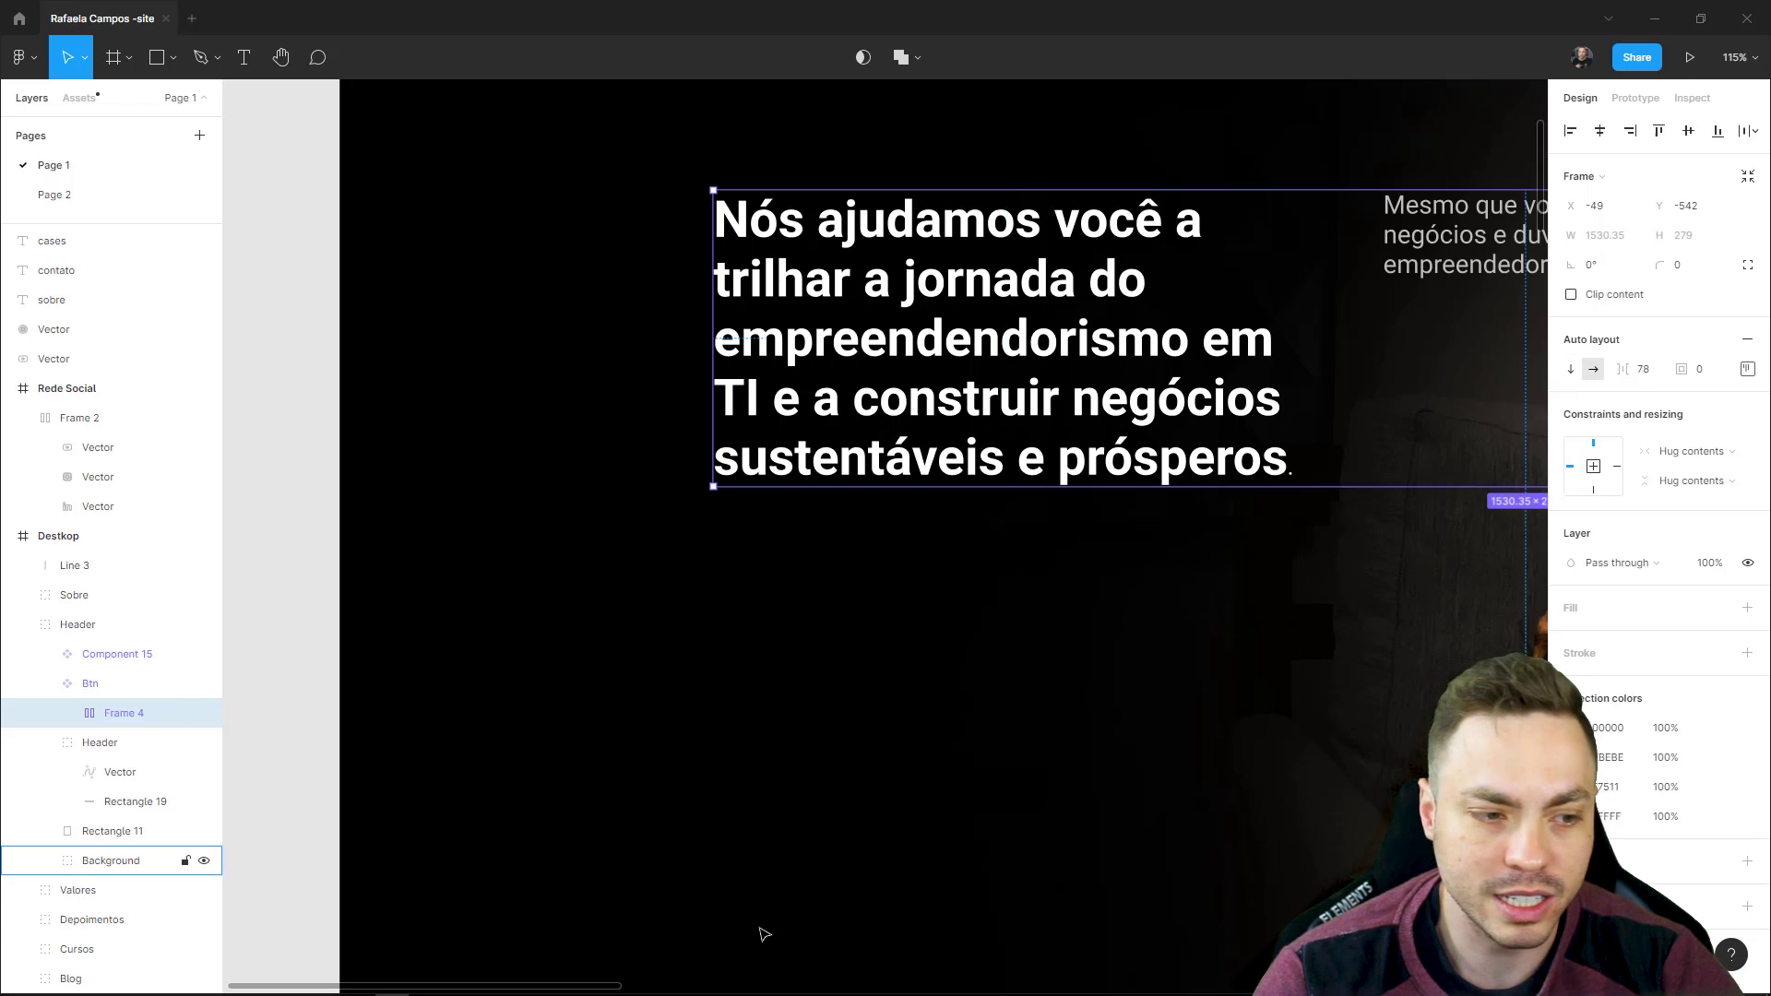
{"action": "scroll", "coordinate": [1363, 558], "scroll_direction": "down", "scroll_amount": 2}
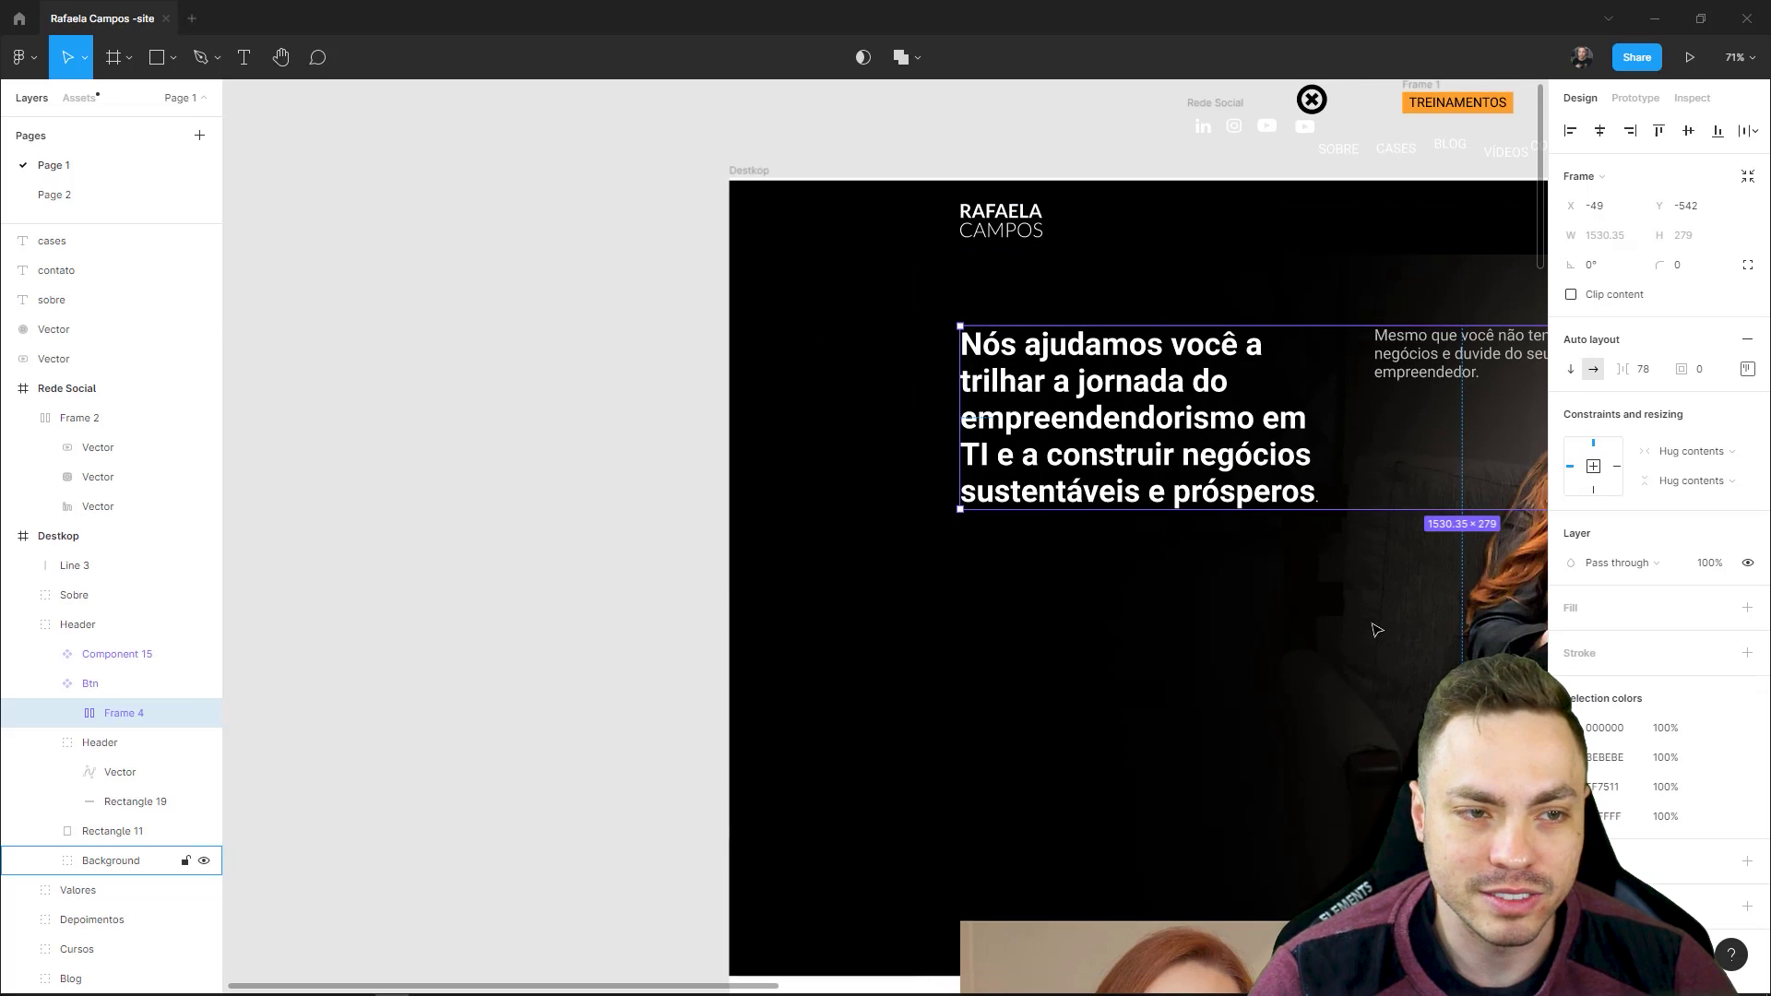
{"action": "scroll", "coordinate": [1377, 625], "scroll_direction": "down", "scroll_amount": 3}
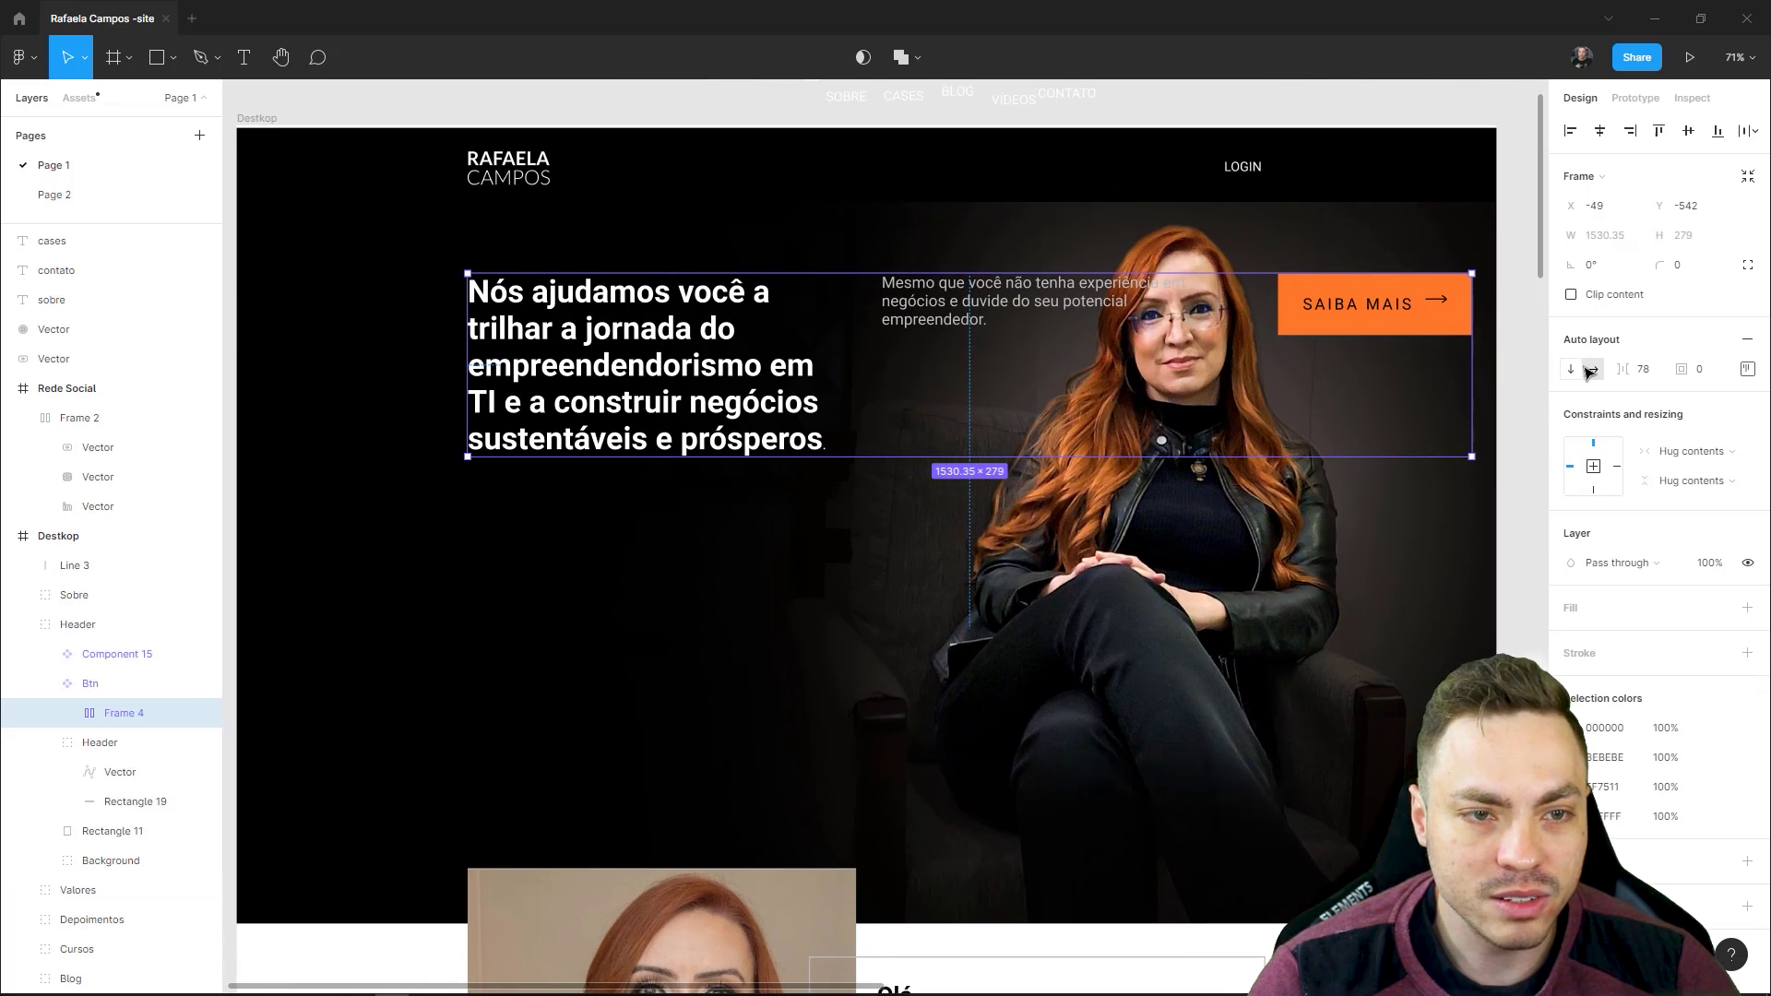
{"action": "left_click", "coordinate": [1570, 369]}
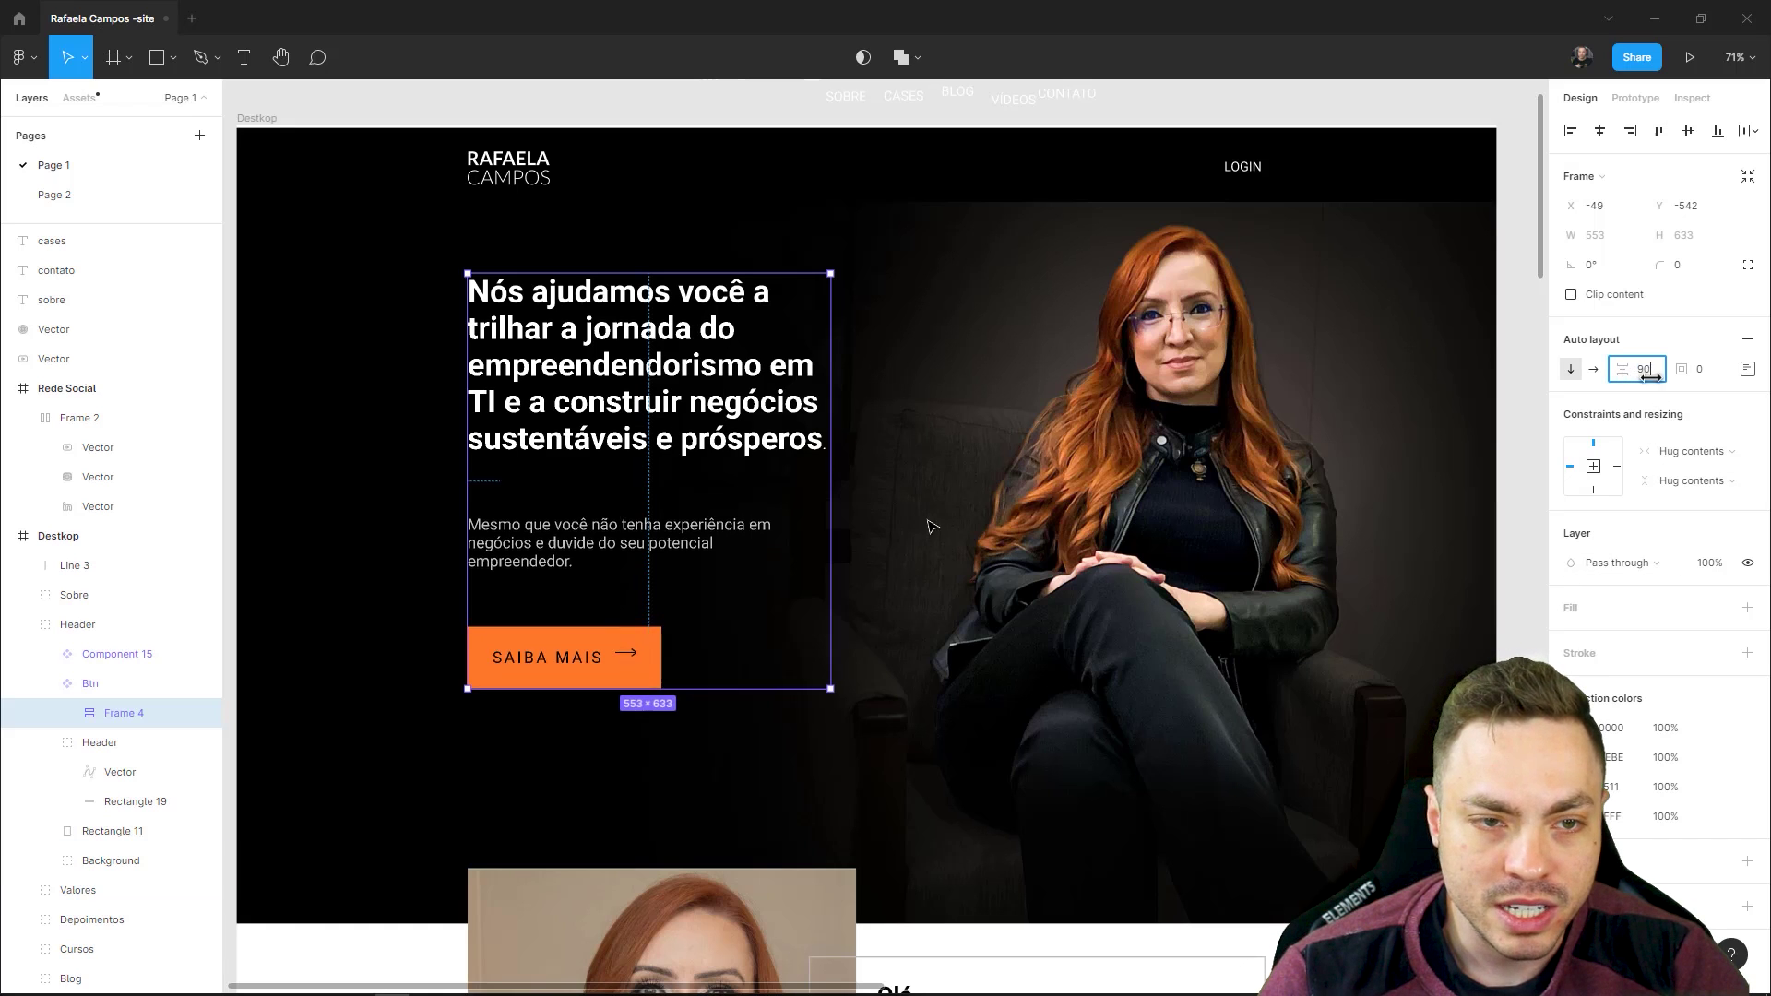
{"action": "left_click_drag", "start_coordinate": [1630, 379], "coordinate": [1480, 425]}
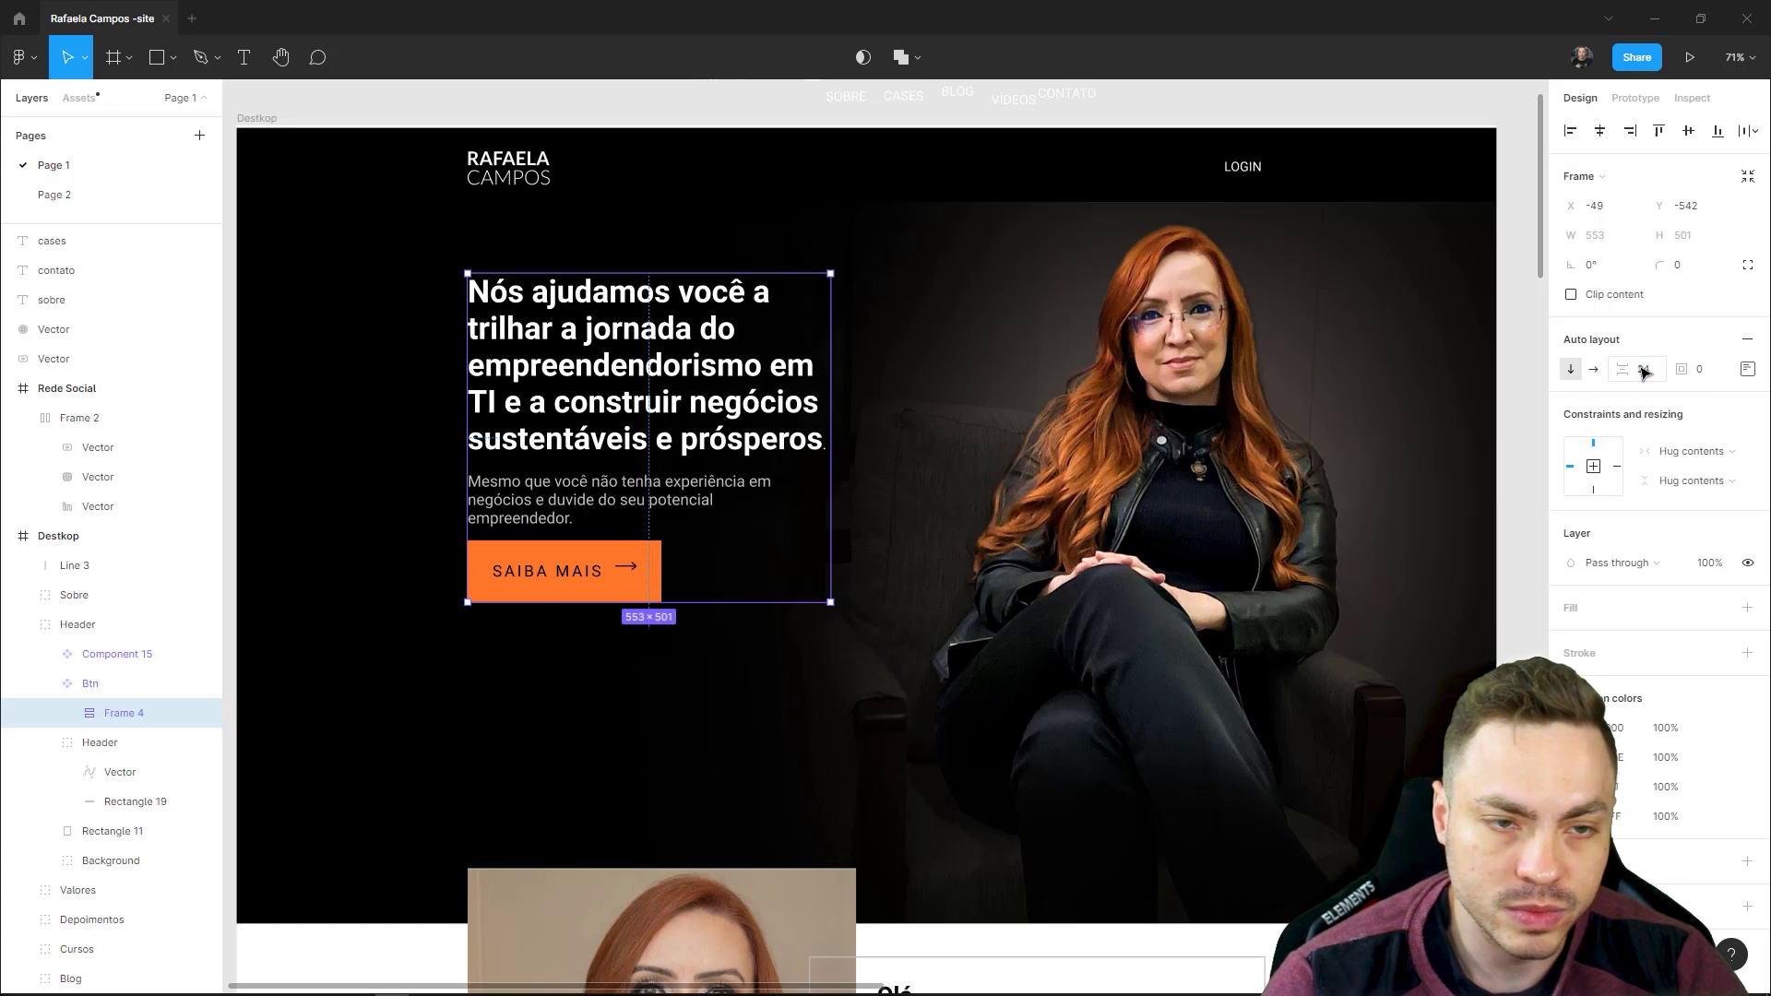
- Set the hero stack's item spacing to 48, after first trying 32
{"action": "left_click", "coordinate": [1644, 372]}
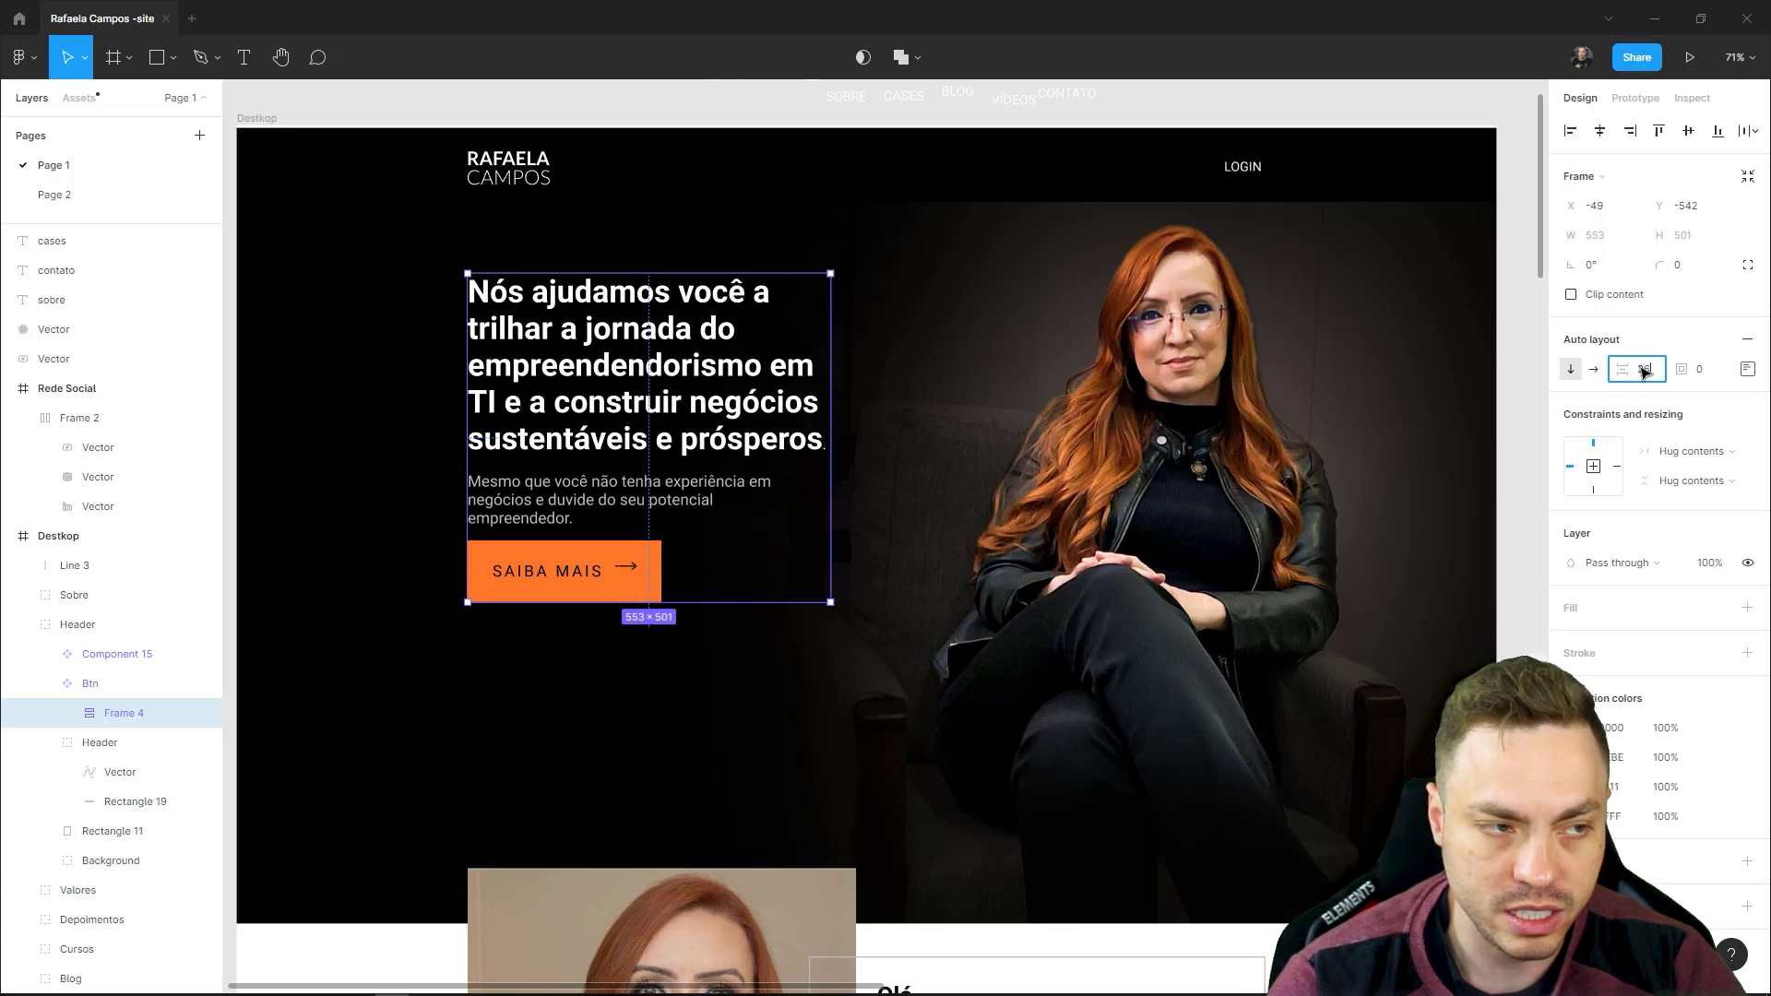
{"action": "type", "text": "32"}
{"action": "key", "text": "Return"}
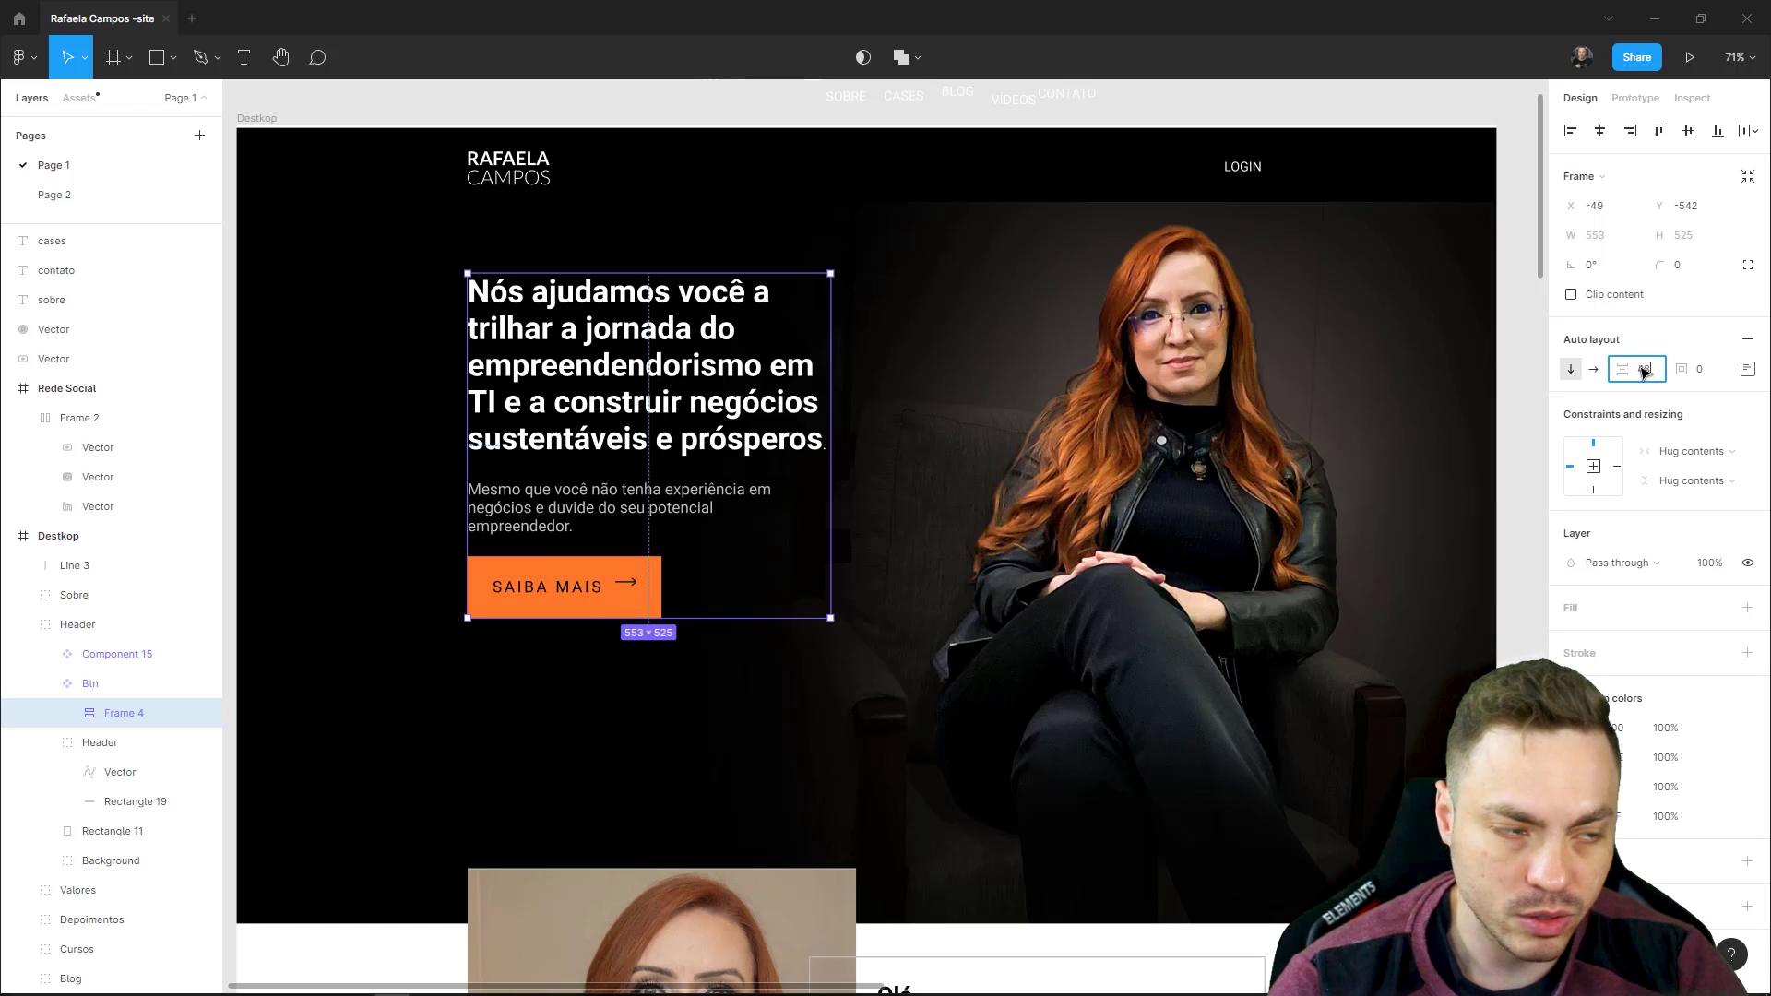
{"action": "type", "text": "48"}
{"action": "key", "text": "Return"}
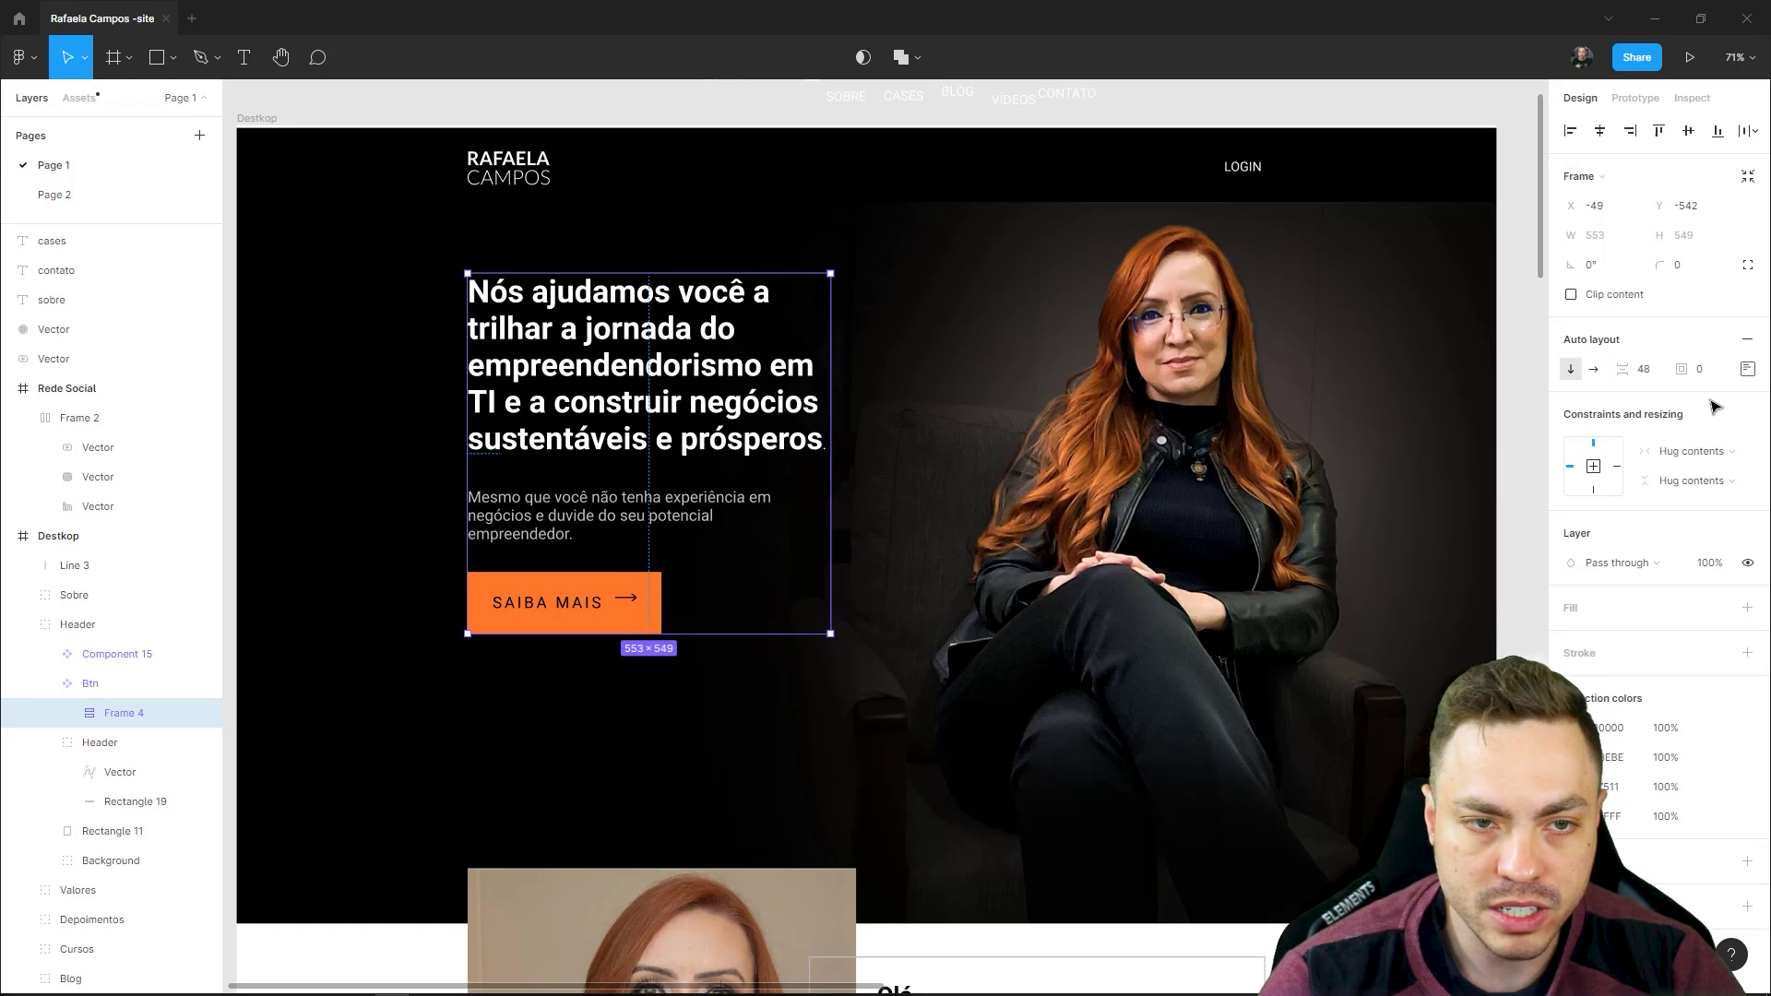
- Expand Frame 4 in Layers and select the SAIBA MAIS button inside it
{"action": "left_click_drag", "start_coordinate": [1691, 372], "coordinate": [888, 526]}
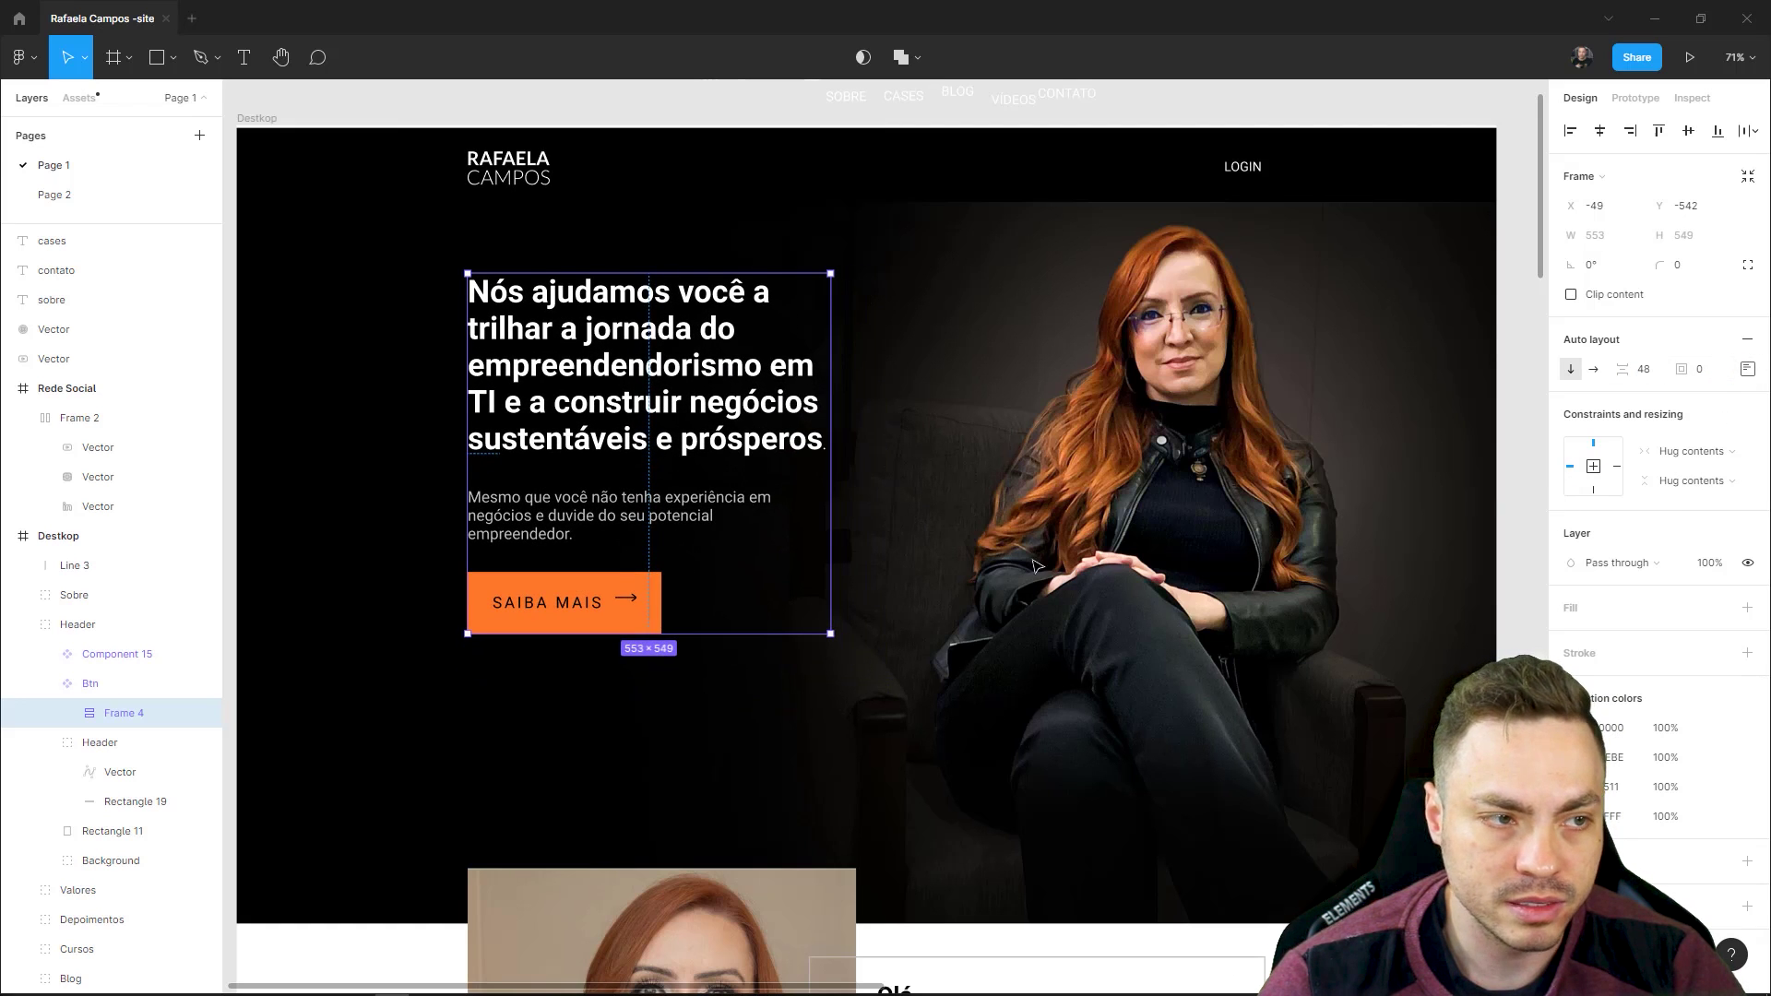
{"action": "left_click", "coordinate": [78, 713]}
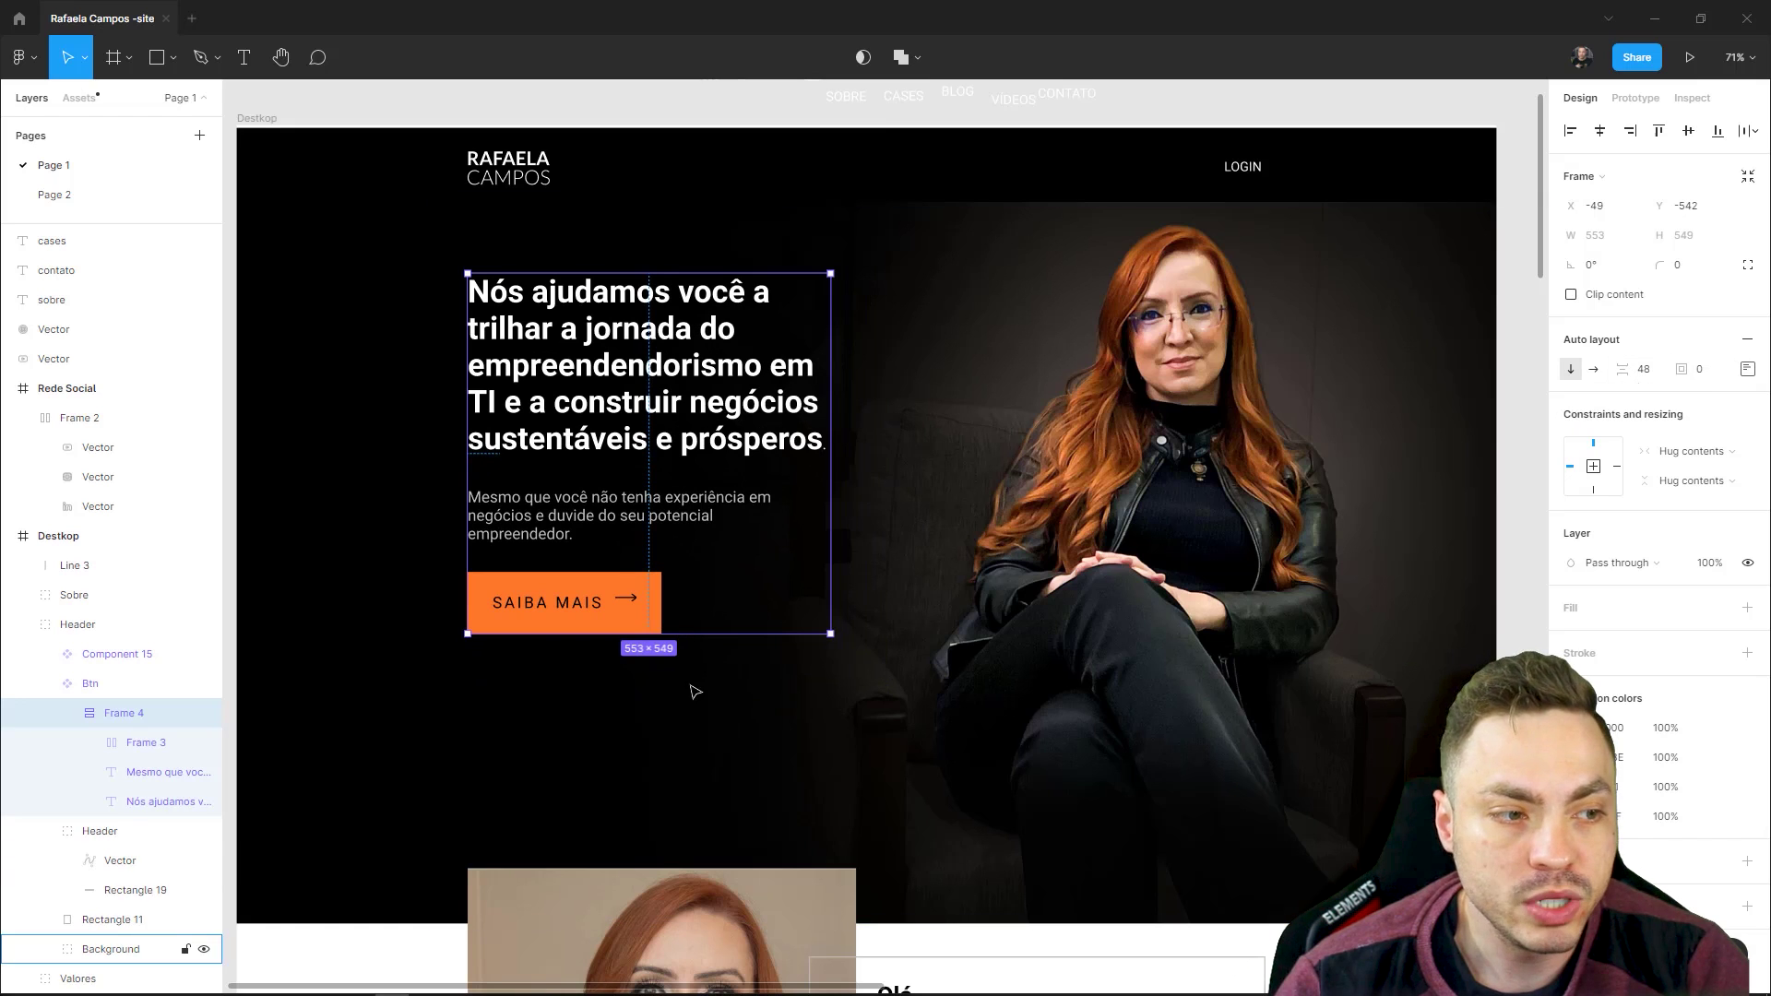
{"action": "left_click", "coordinate": [643, 616]}
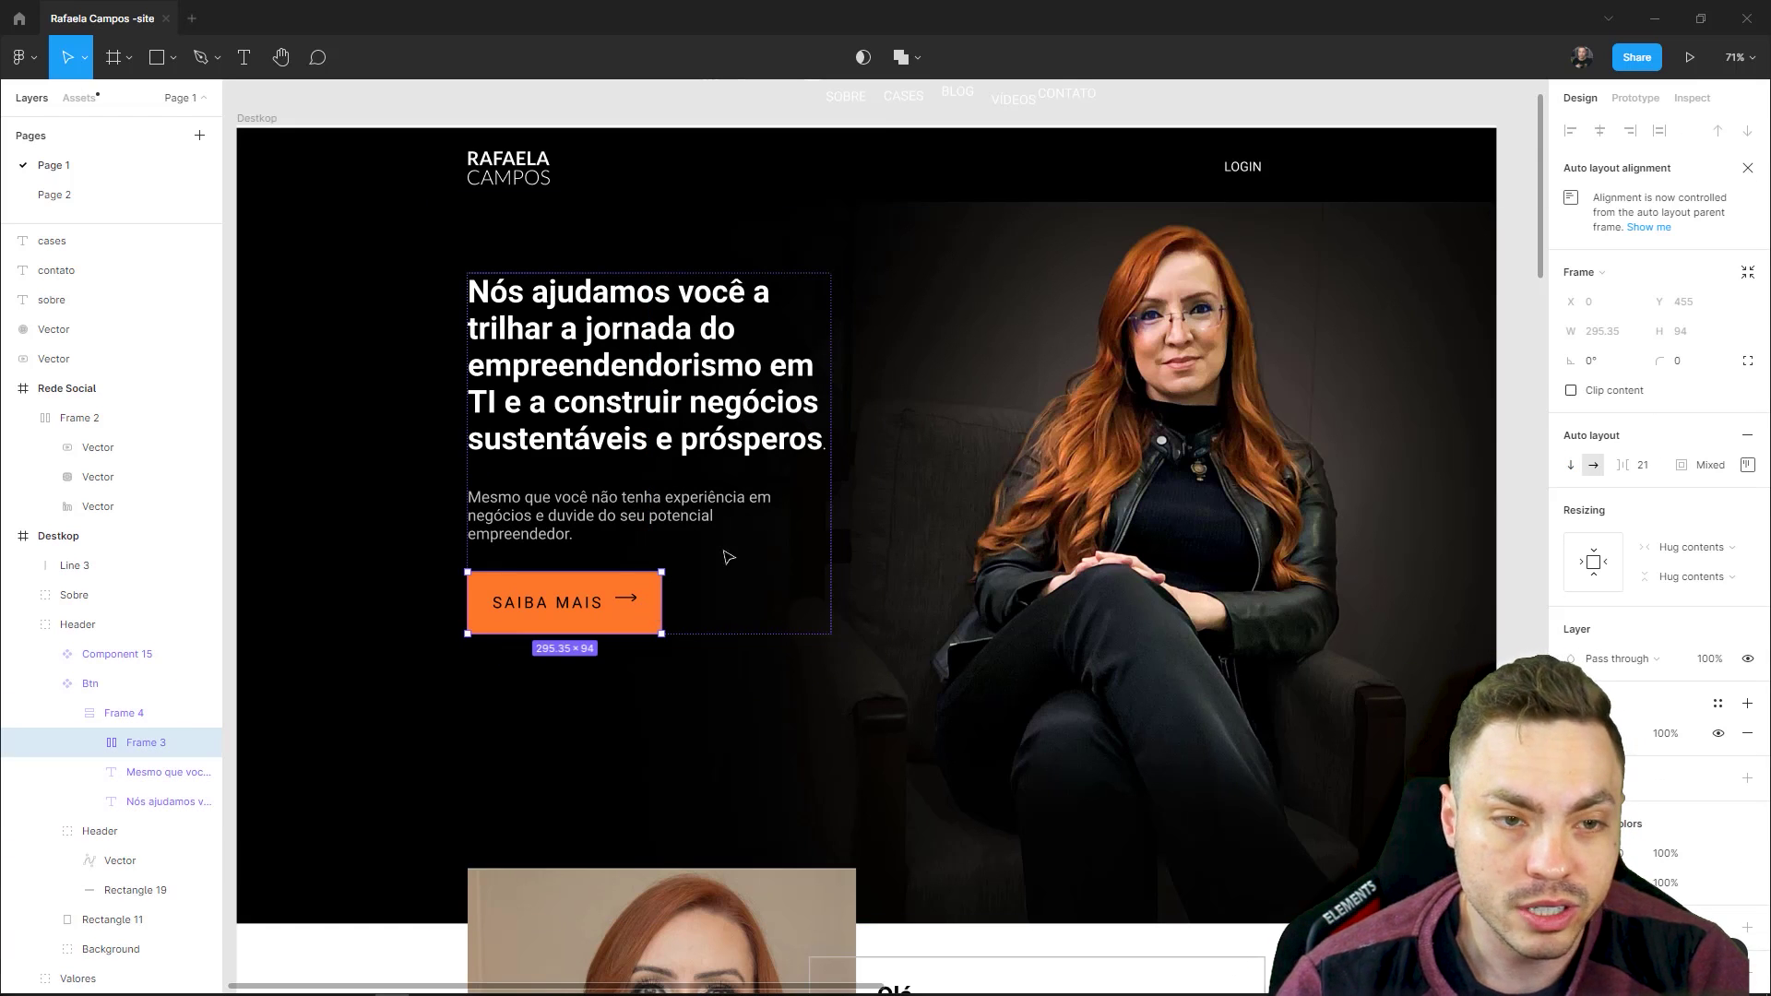
- Drag the SAIBA MAIS button out of the text stack to a lower position
{"action": "left_click", "coordinate": [612, 501]}
{"action": "left_click", "coordinate": [624, 600]}
{"action": "left_click", "coordinate": [612, 512]}
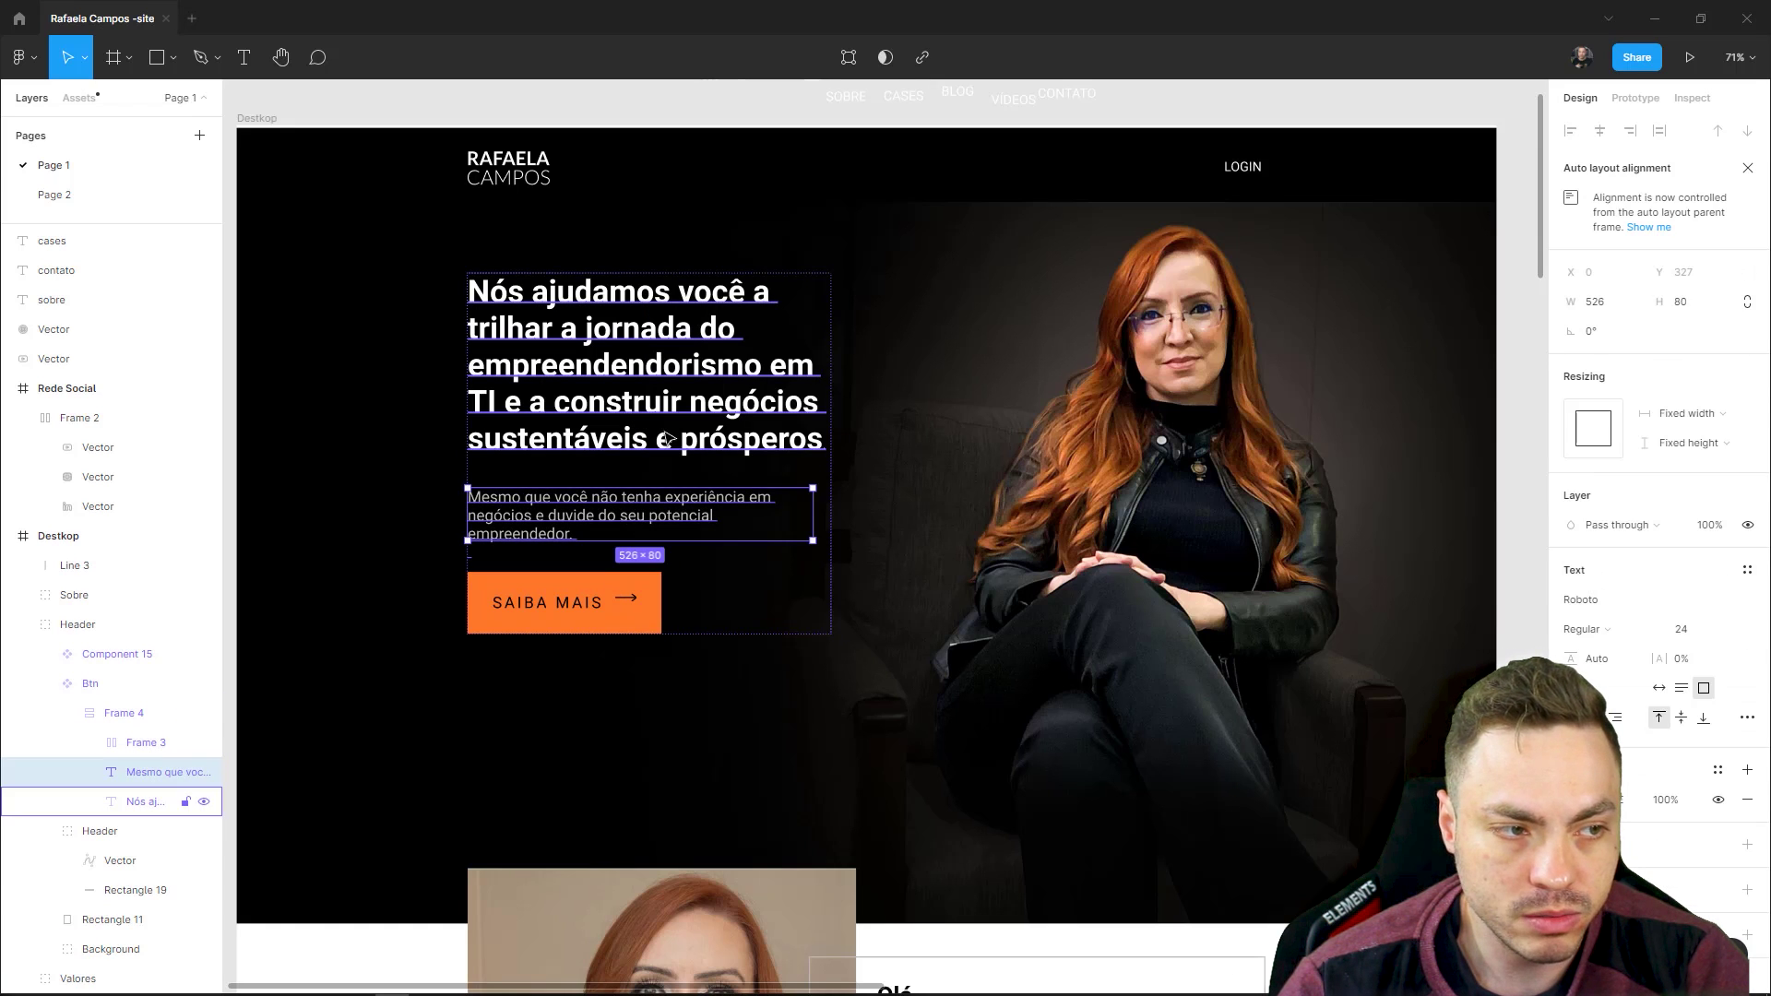
{"action": "left_click", "coordinate": [667, 439]}
{"action": "left_click", "coordinate": [646, 588]}
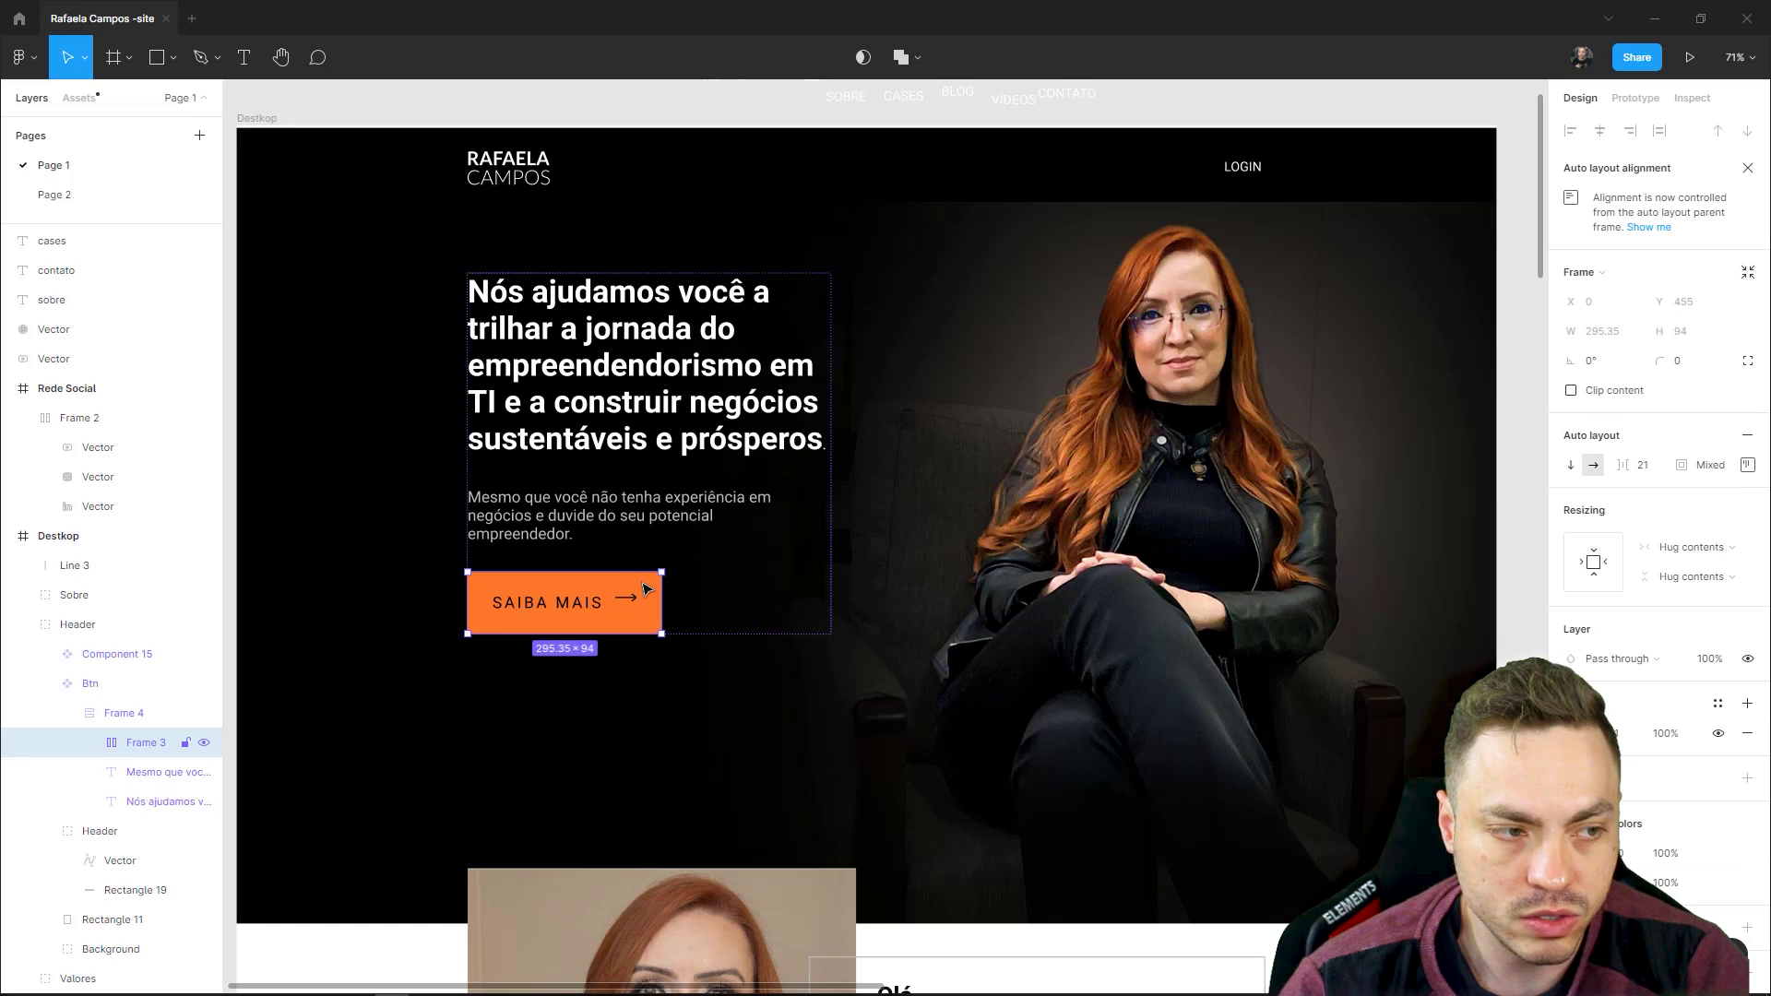
{"action": "mouse_move", "coordinate": [645, 588]}
{"action": "left_mouse_down"}
{"action": "mouse_move", "coordinate": [637, 698]}
{"action": "mouse_move", "coordinate": [651, 680]}
{"action": "left_mouse_up"}
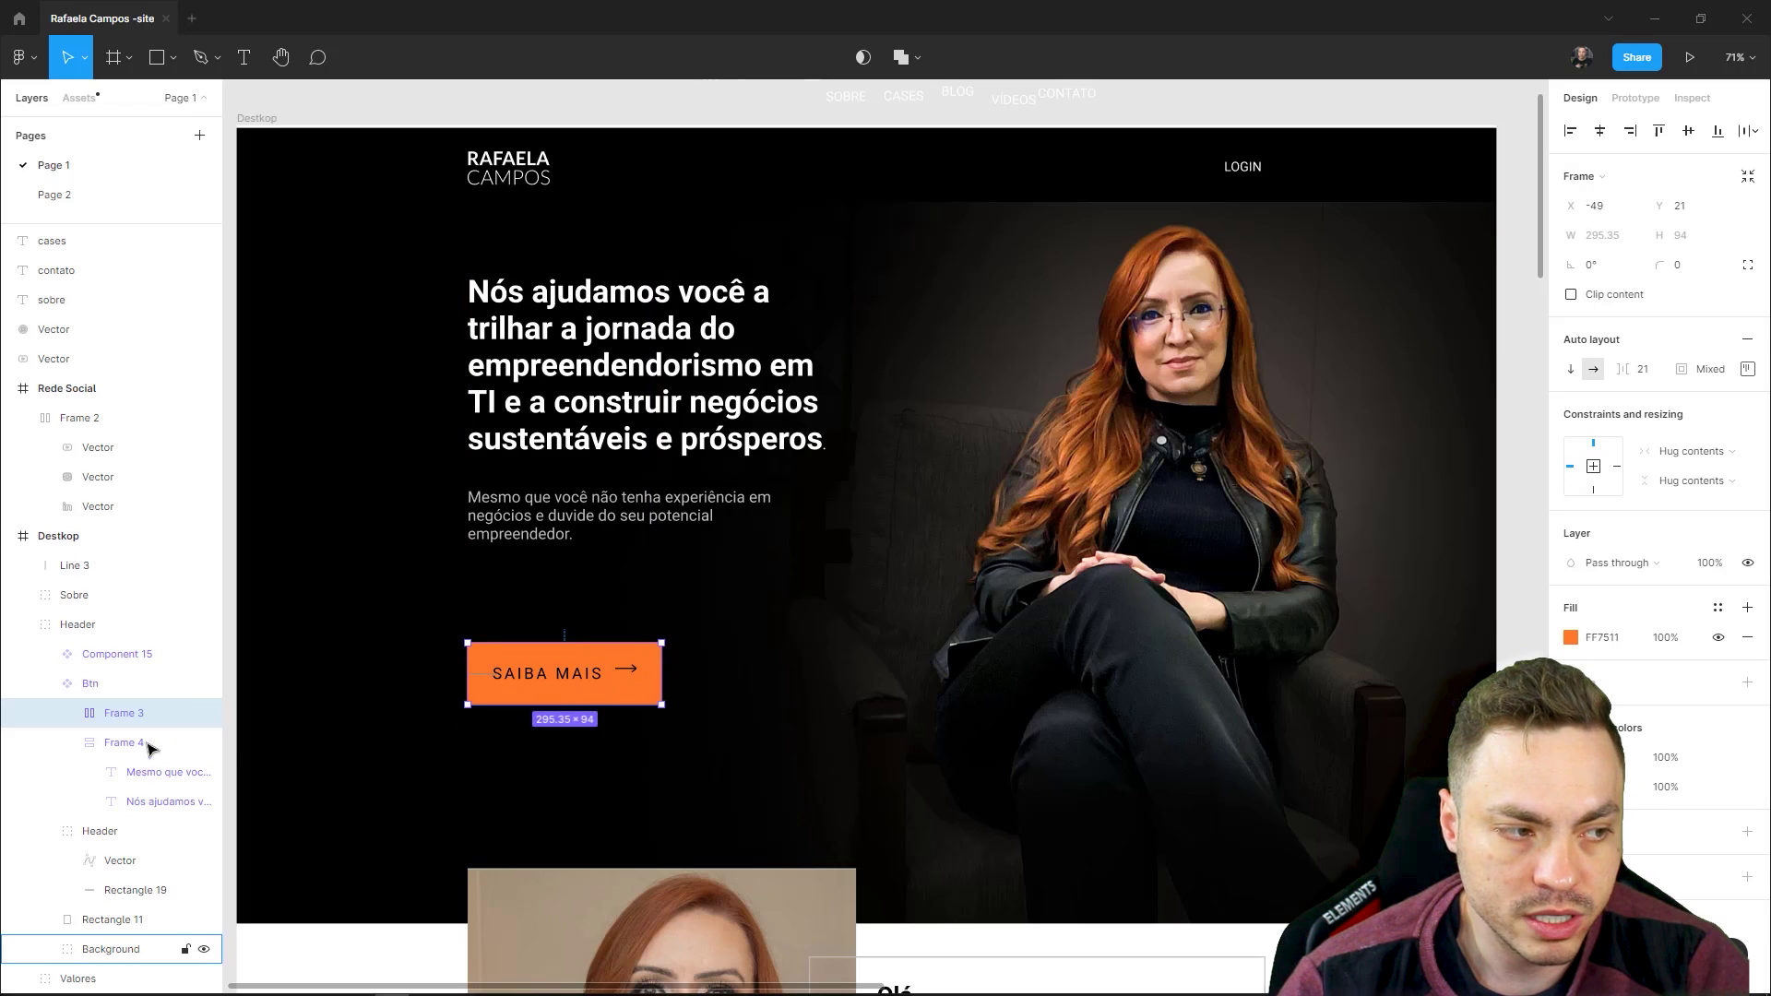
{"action": "key", "text": "Tab"}
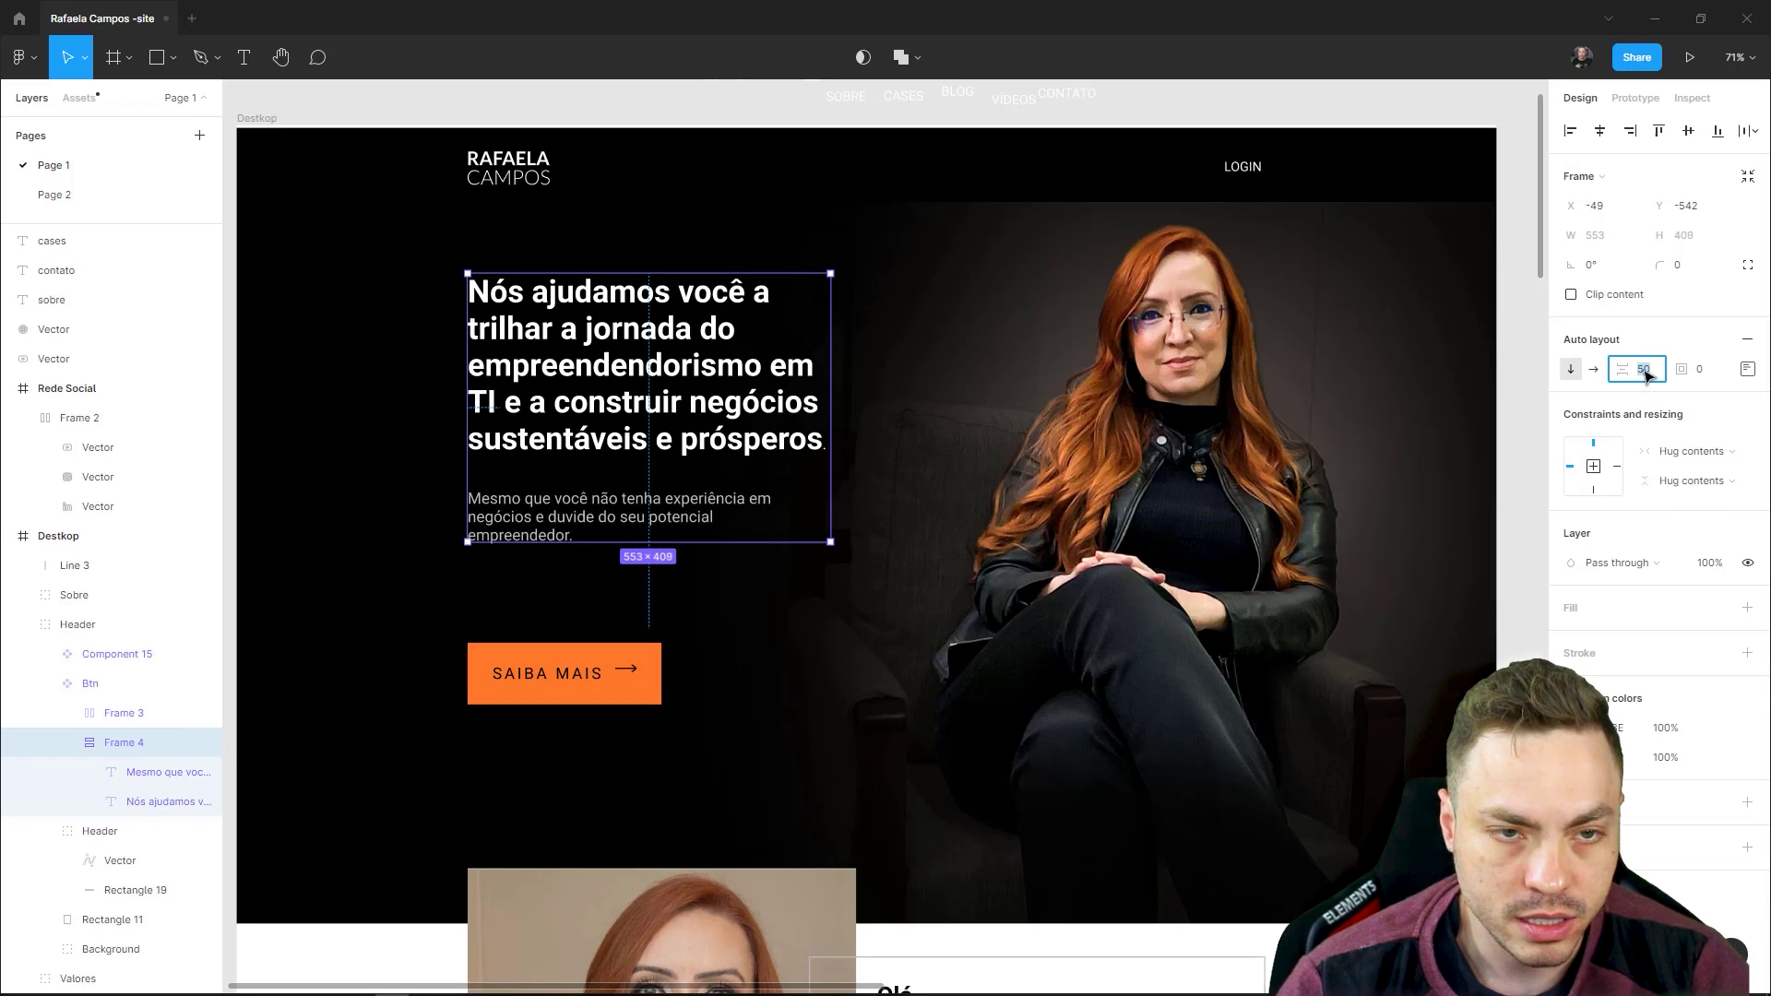
- Nudge the headline–paragraph gap and move the SAIBA MAIS button back under the paragraph
{"action": "key", "text": "Up"}
{"action": "key", "text": "Up"}
{"action": "key", "text": "Up"}
{"action": "key", "text": "Down"}
{"action": "key", "text": "Down"}
{"action": "key", "text": "Down"}
{"action": "key", "text": "Down"}
{"action": "key", "text": "Down"}
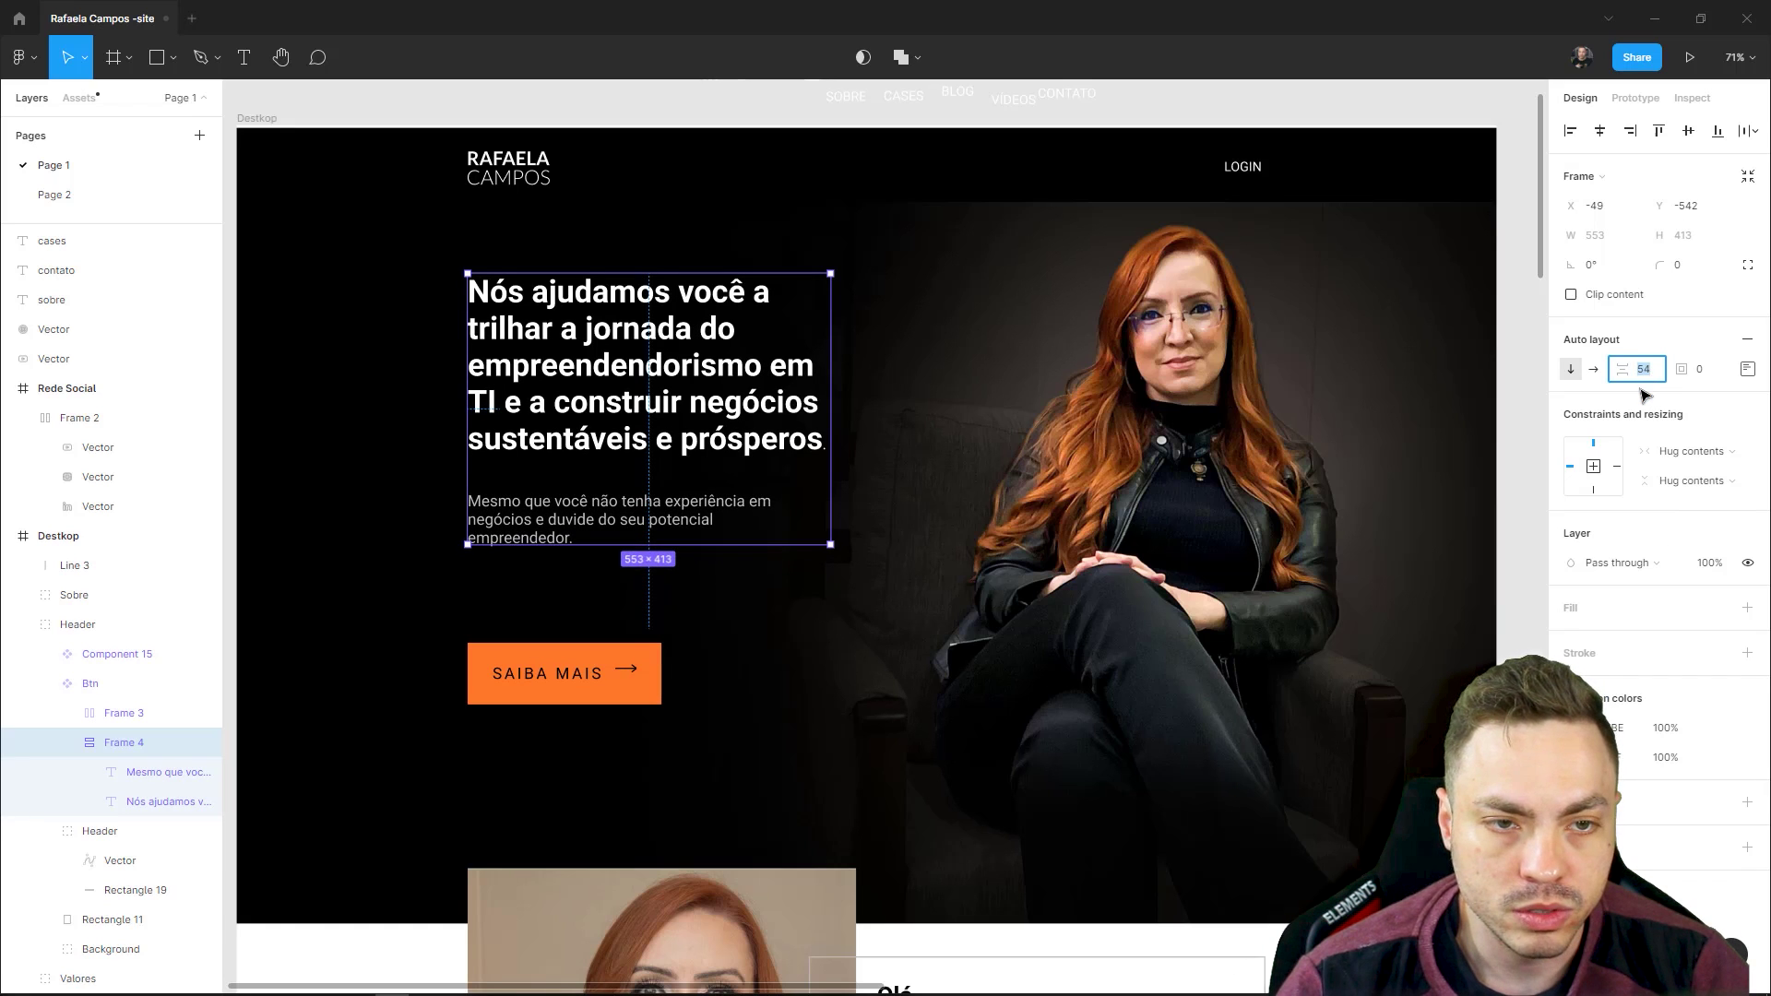
{"action": "key", "text": "Down"}
{"action": "key", "text": "Down"}
{"action": "key", "text": "Down"}
{"action": "key", "text": "Down"}
{"action": "key", "text": "Down"}
{"action": "key", "text": "Down"}
{"action": "key", "text": "Down"}
{"action": "key", "text": "Down"}
{"action": "key", "text": "Down"}
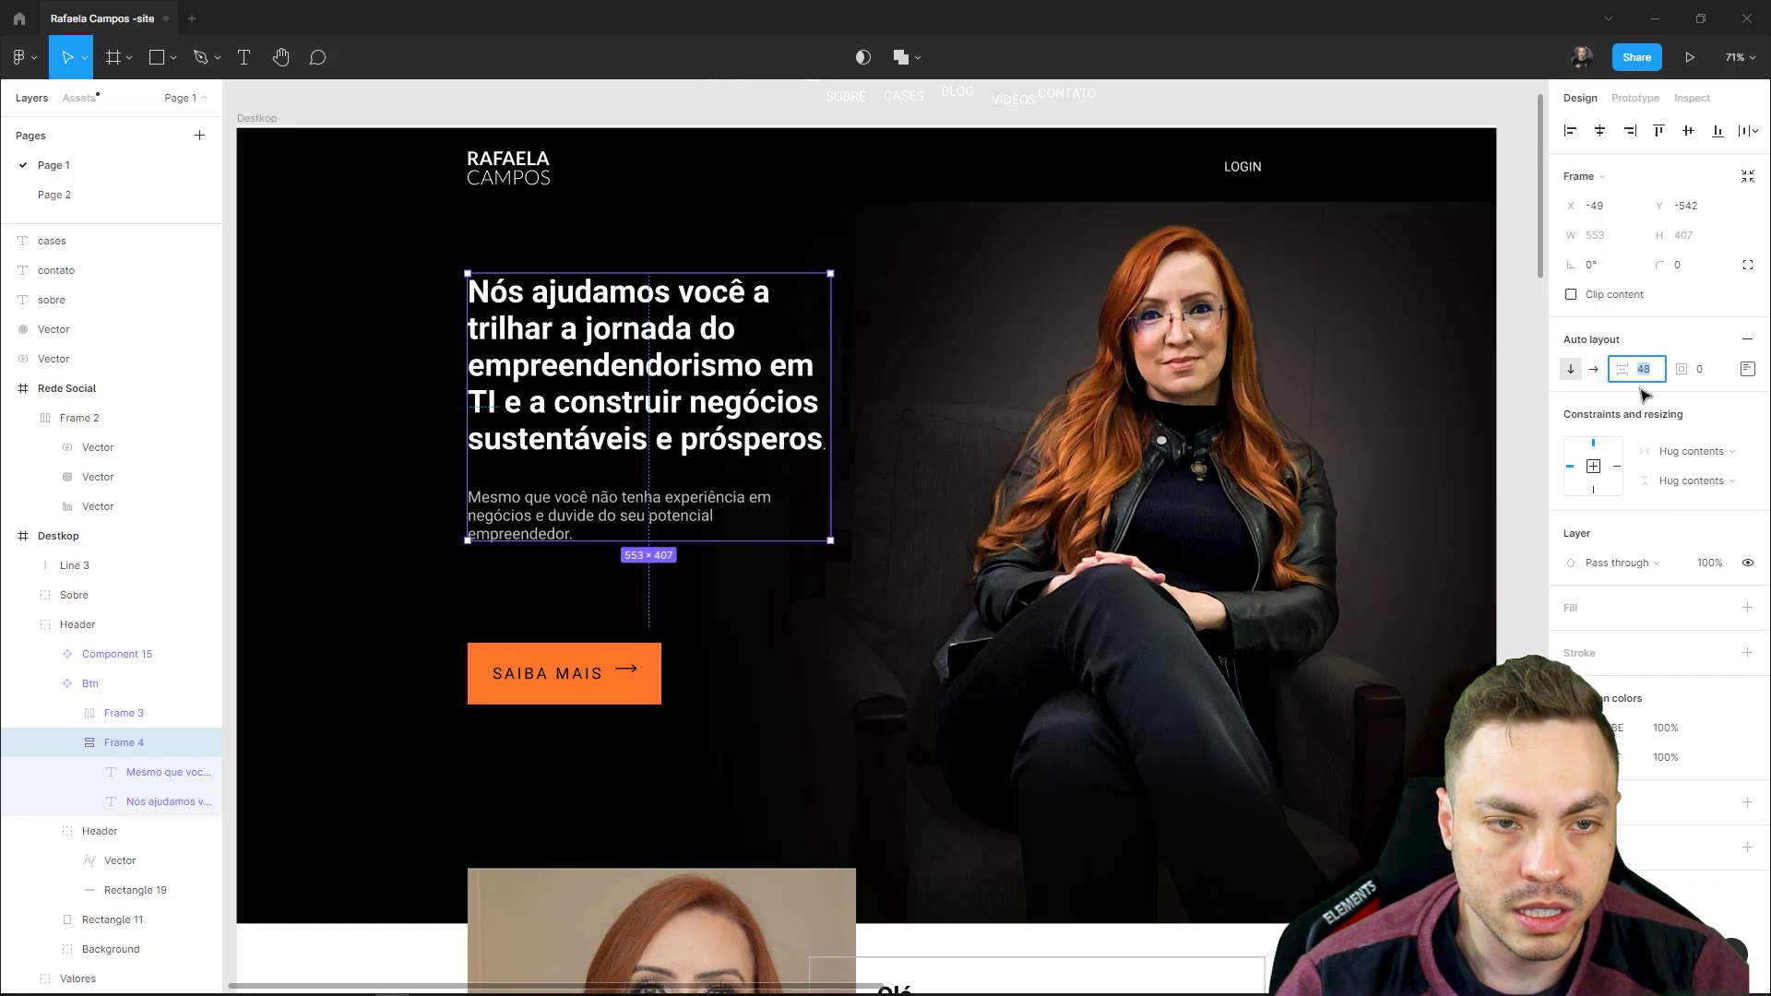
{"action": "left_click_drag", "start_coordinate": [661, 685], "coordinate": [647, 531]}
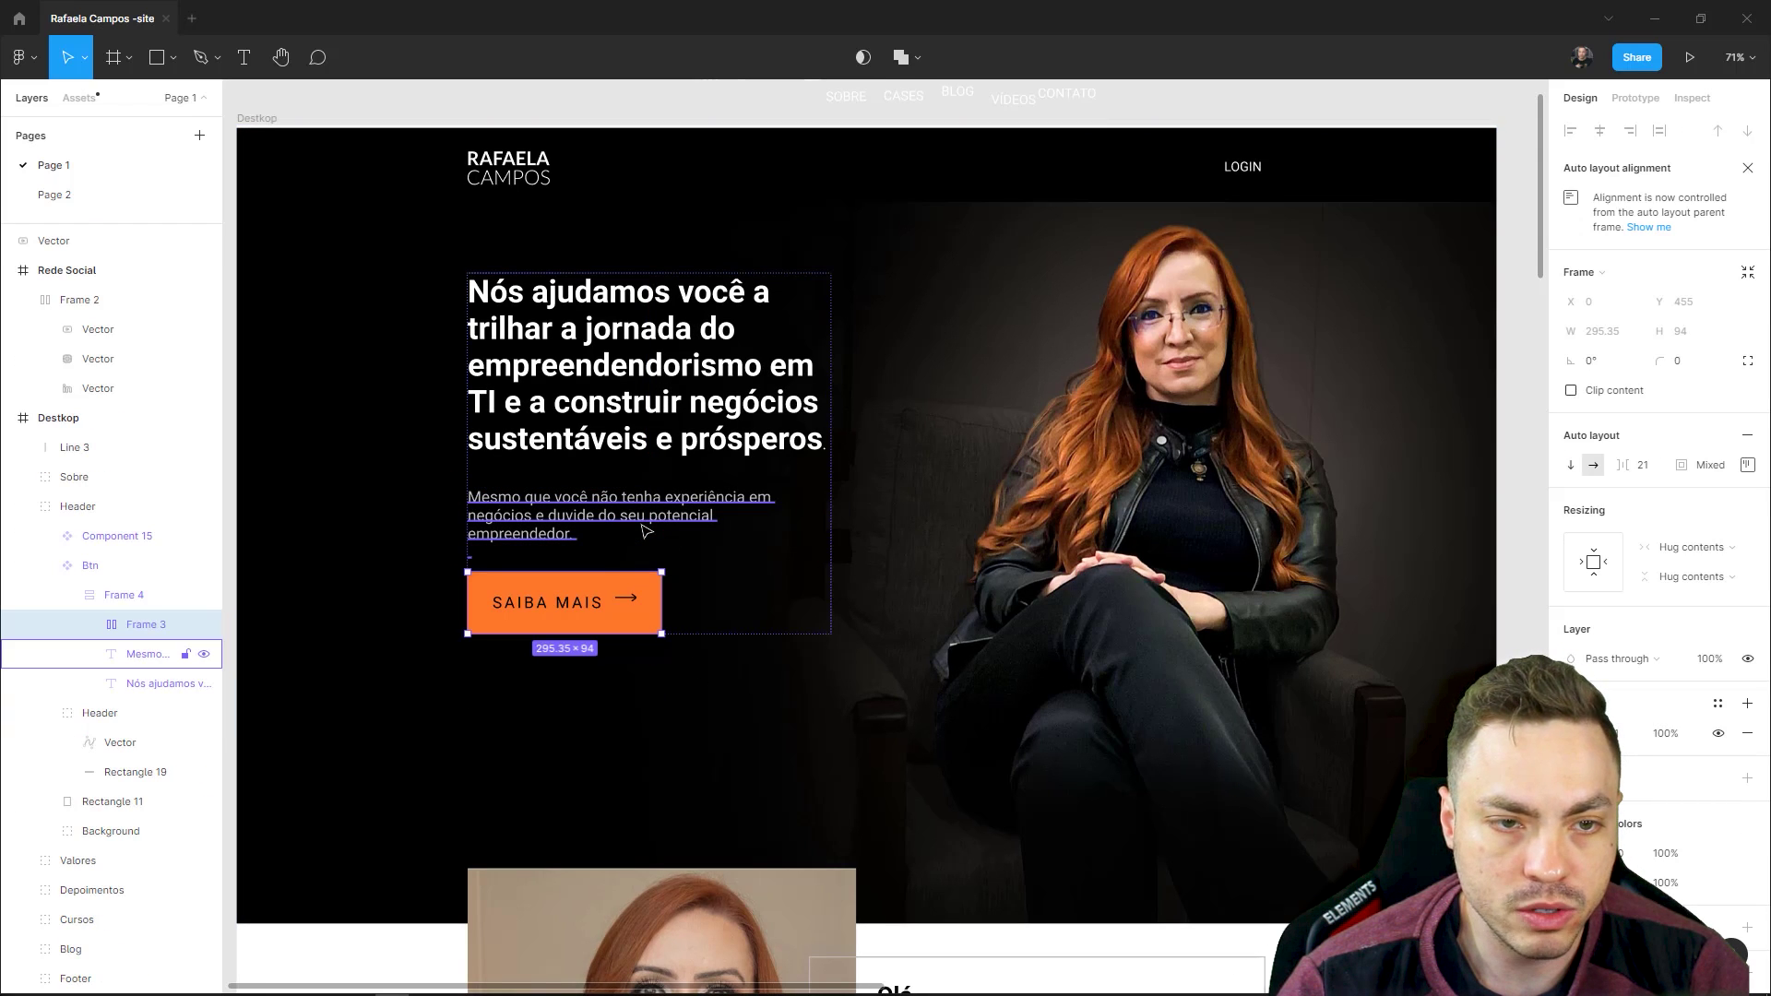
{"action": "left_click", "coordinate": [644, 526]}
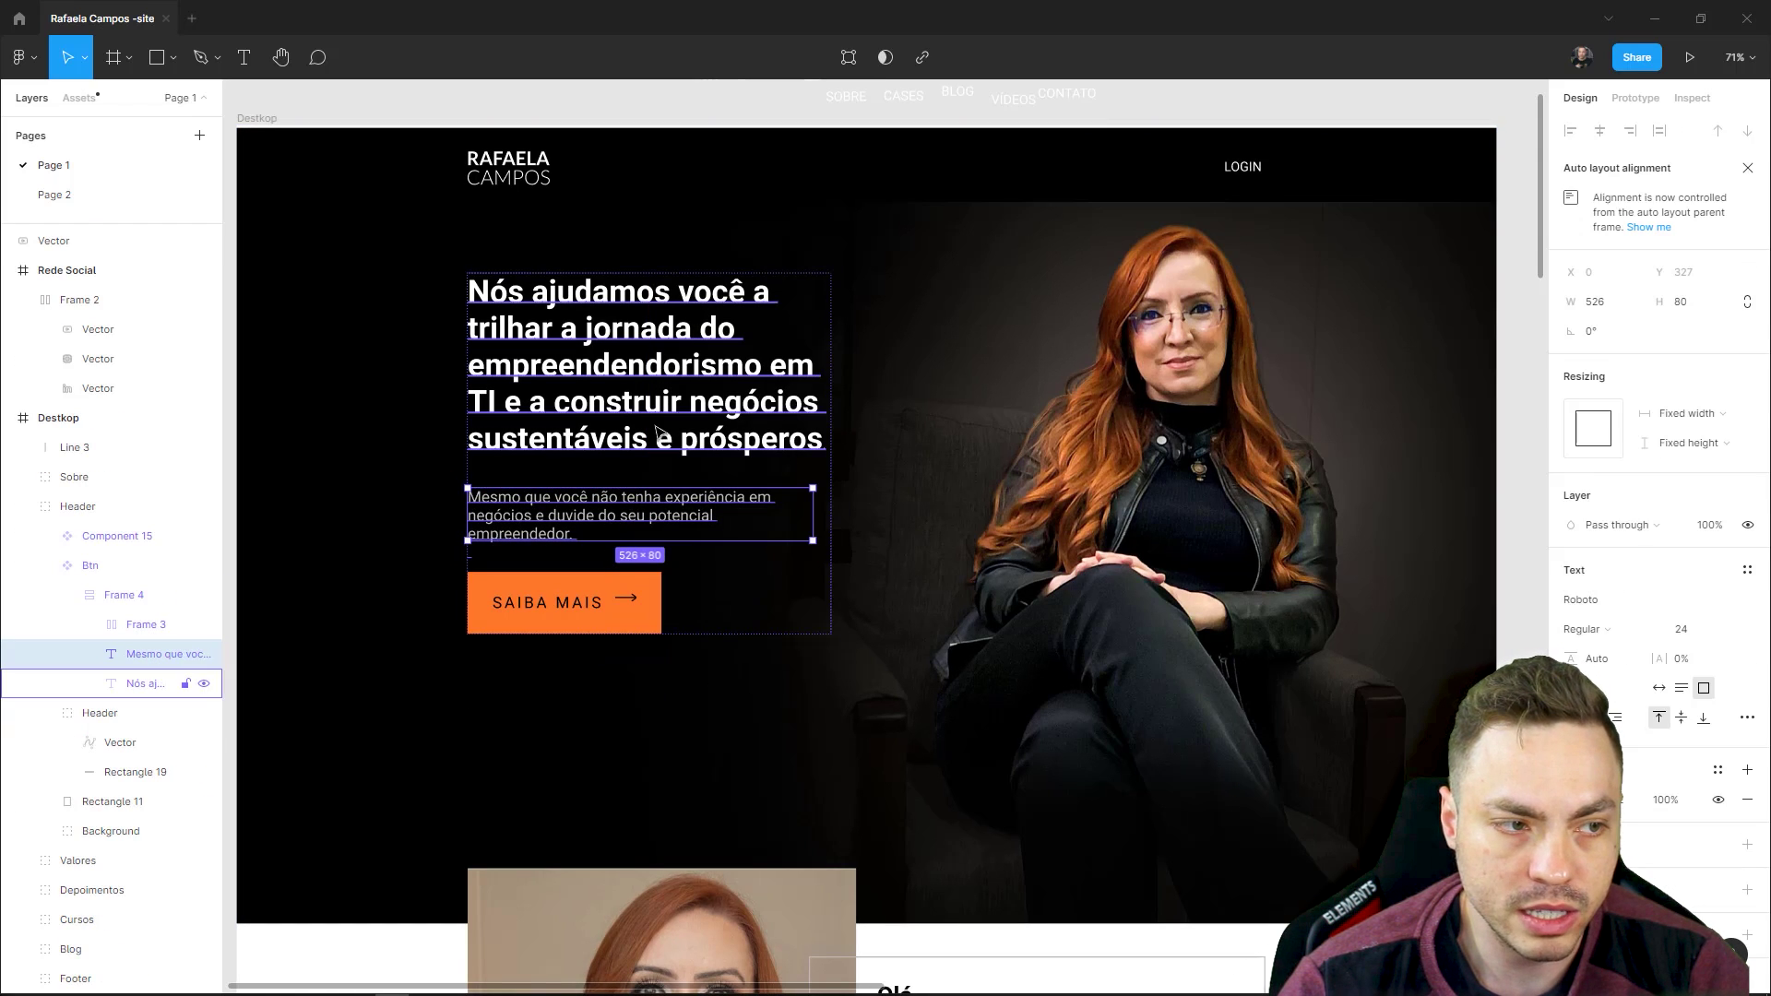
- Move Frame 3 out of Frame 4 in Layers, then select both the button and text frame
{"action": "left_click", "coordinate": [146, 624]}
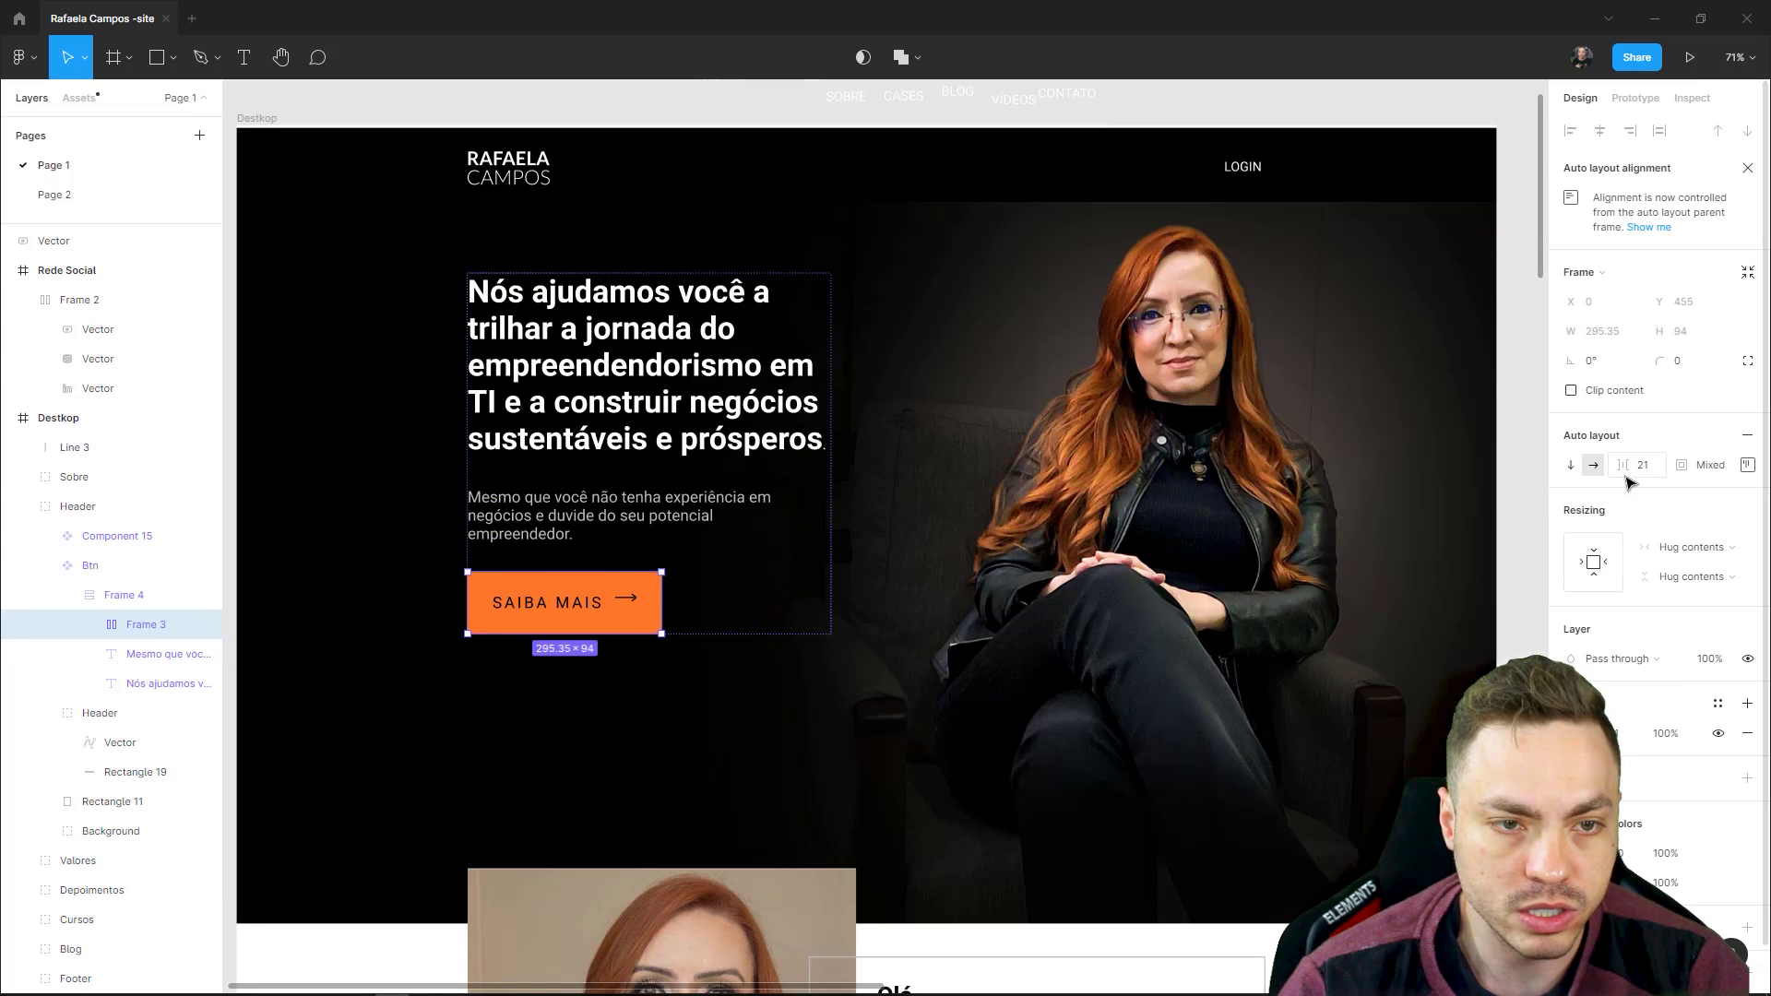
{"action": "left_click", "coordinate": [185, 595]}
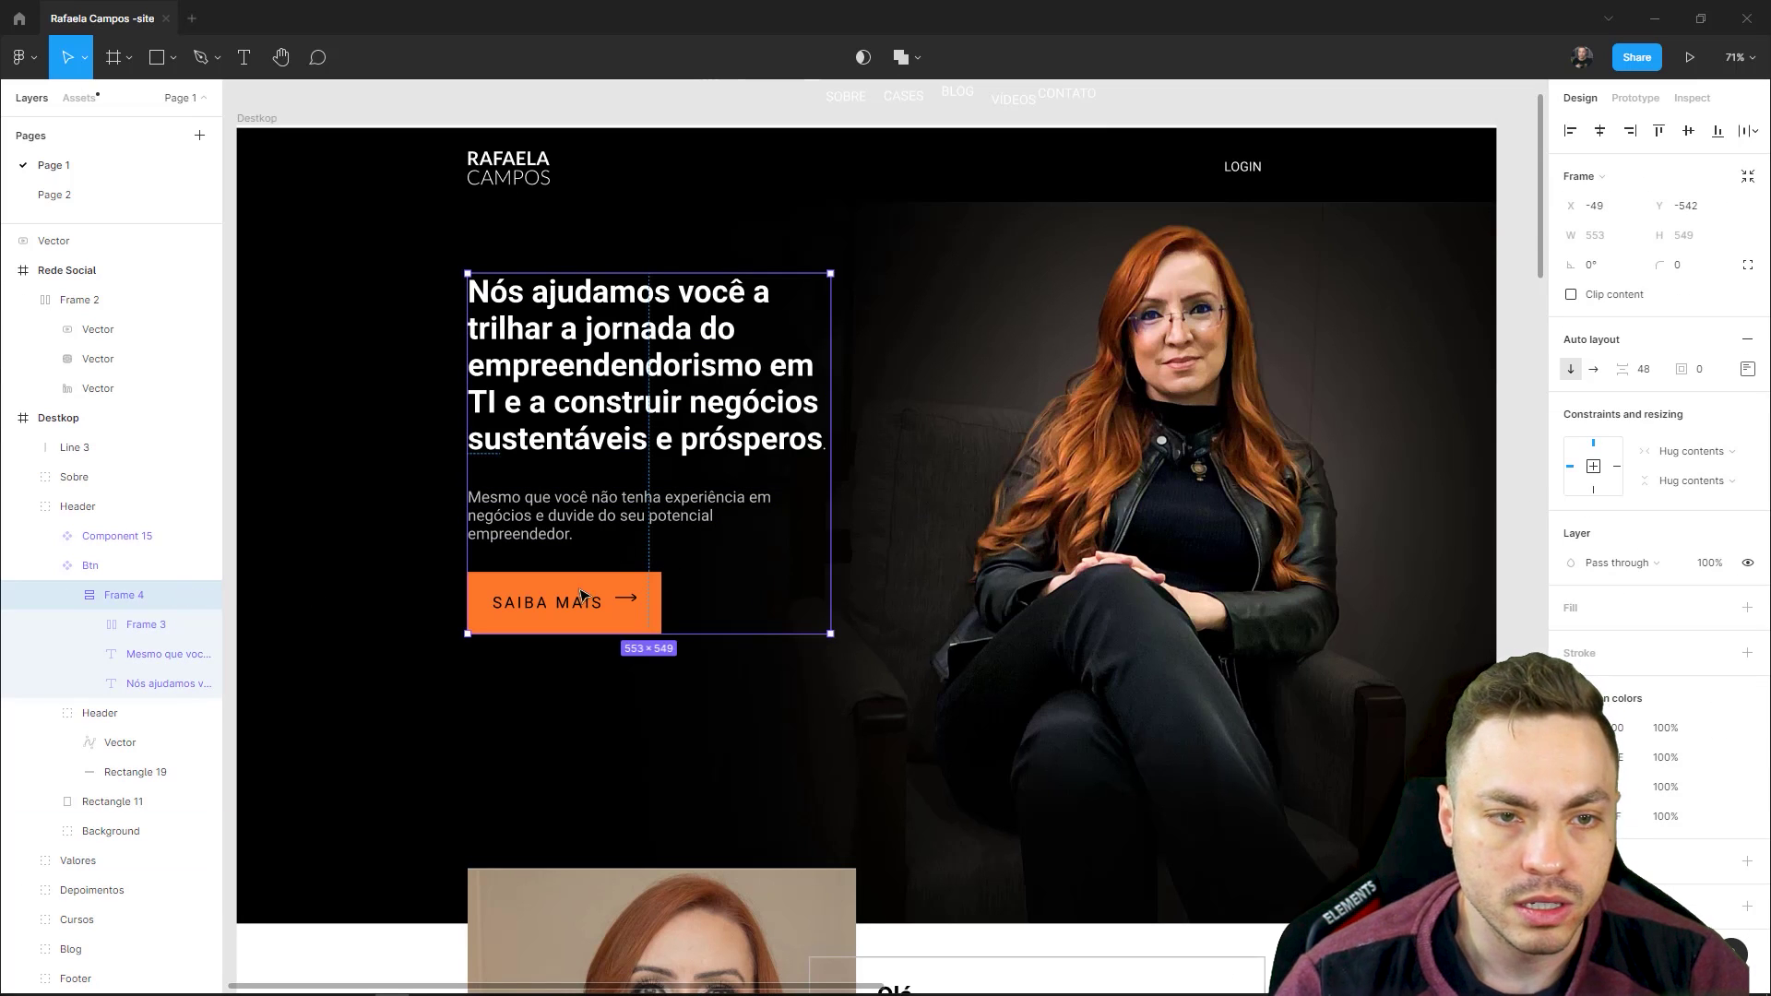
{"action": "left_click", "coordinate": [143, 622]}
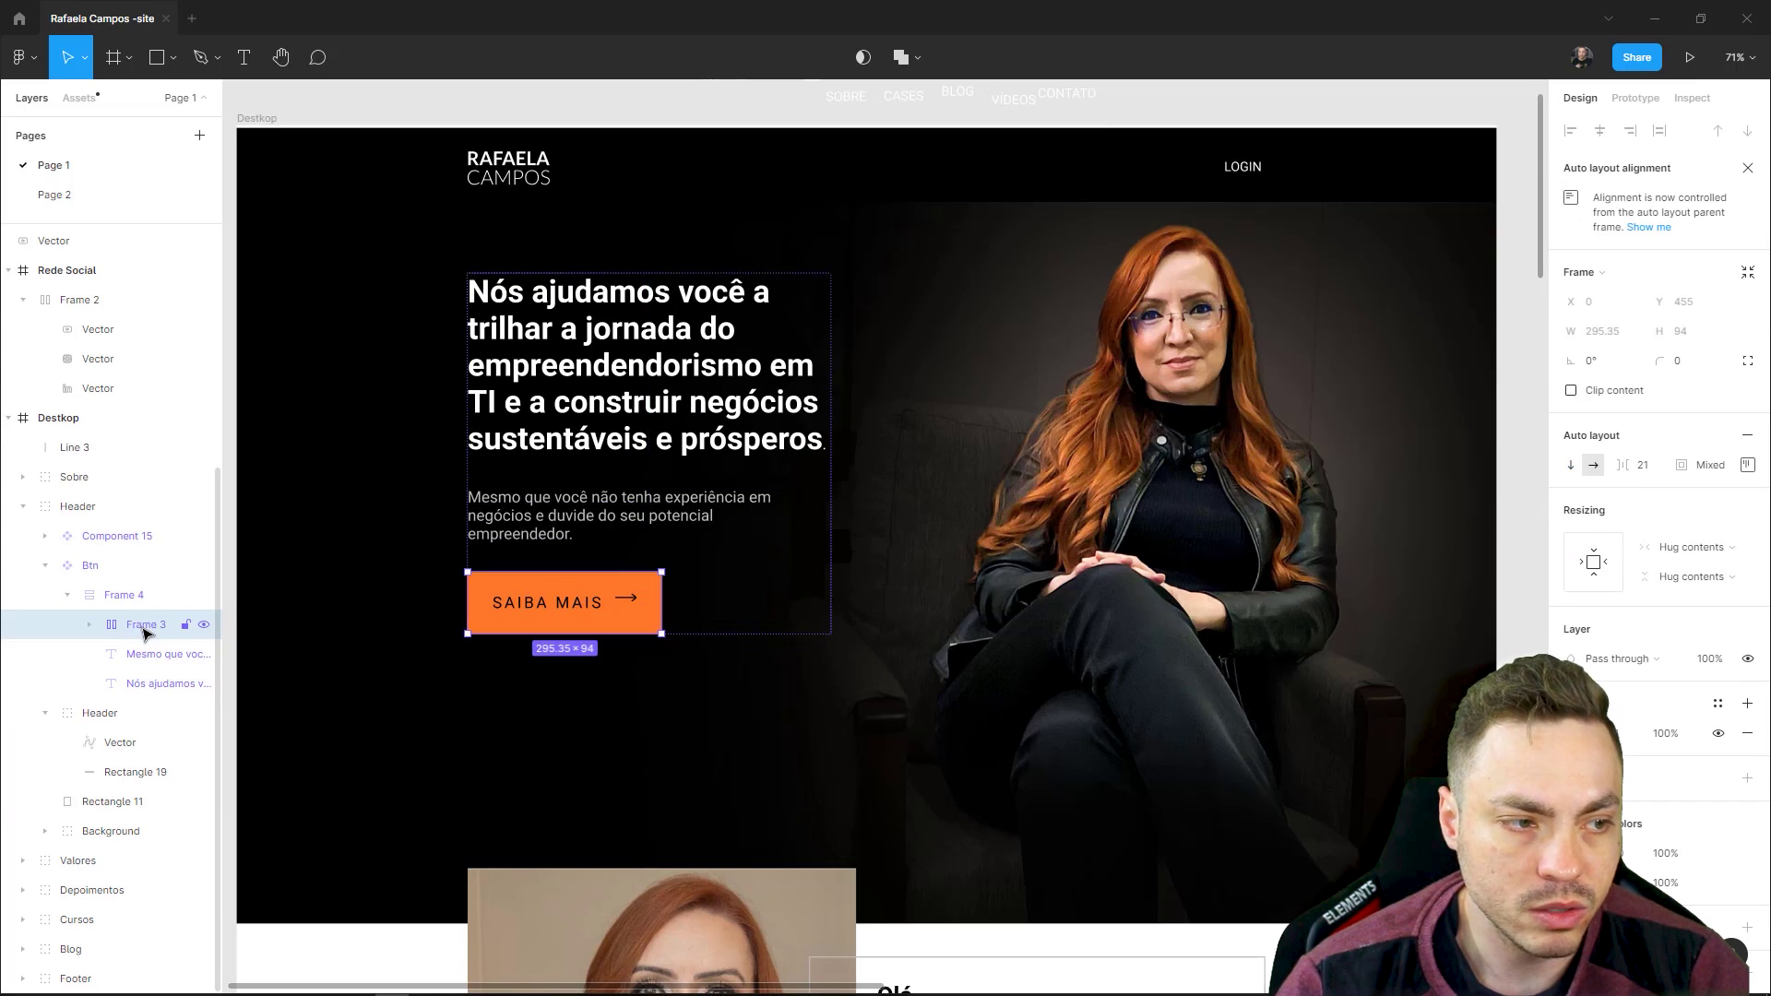
{"action": "left_click_drag", "start_coordinate": [138, 618], "coordinate": [143, 582]}
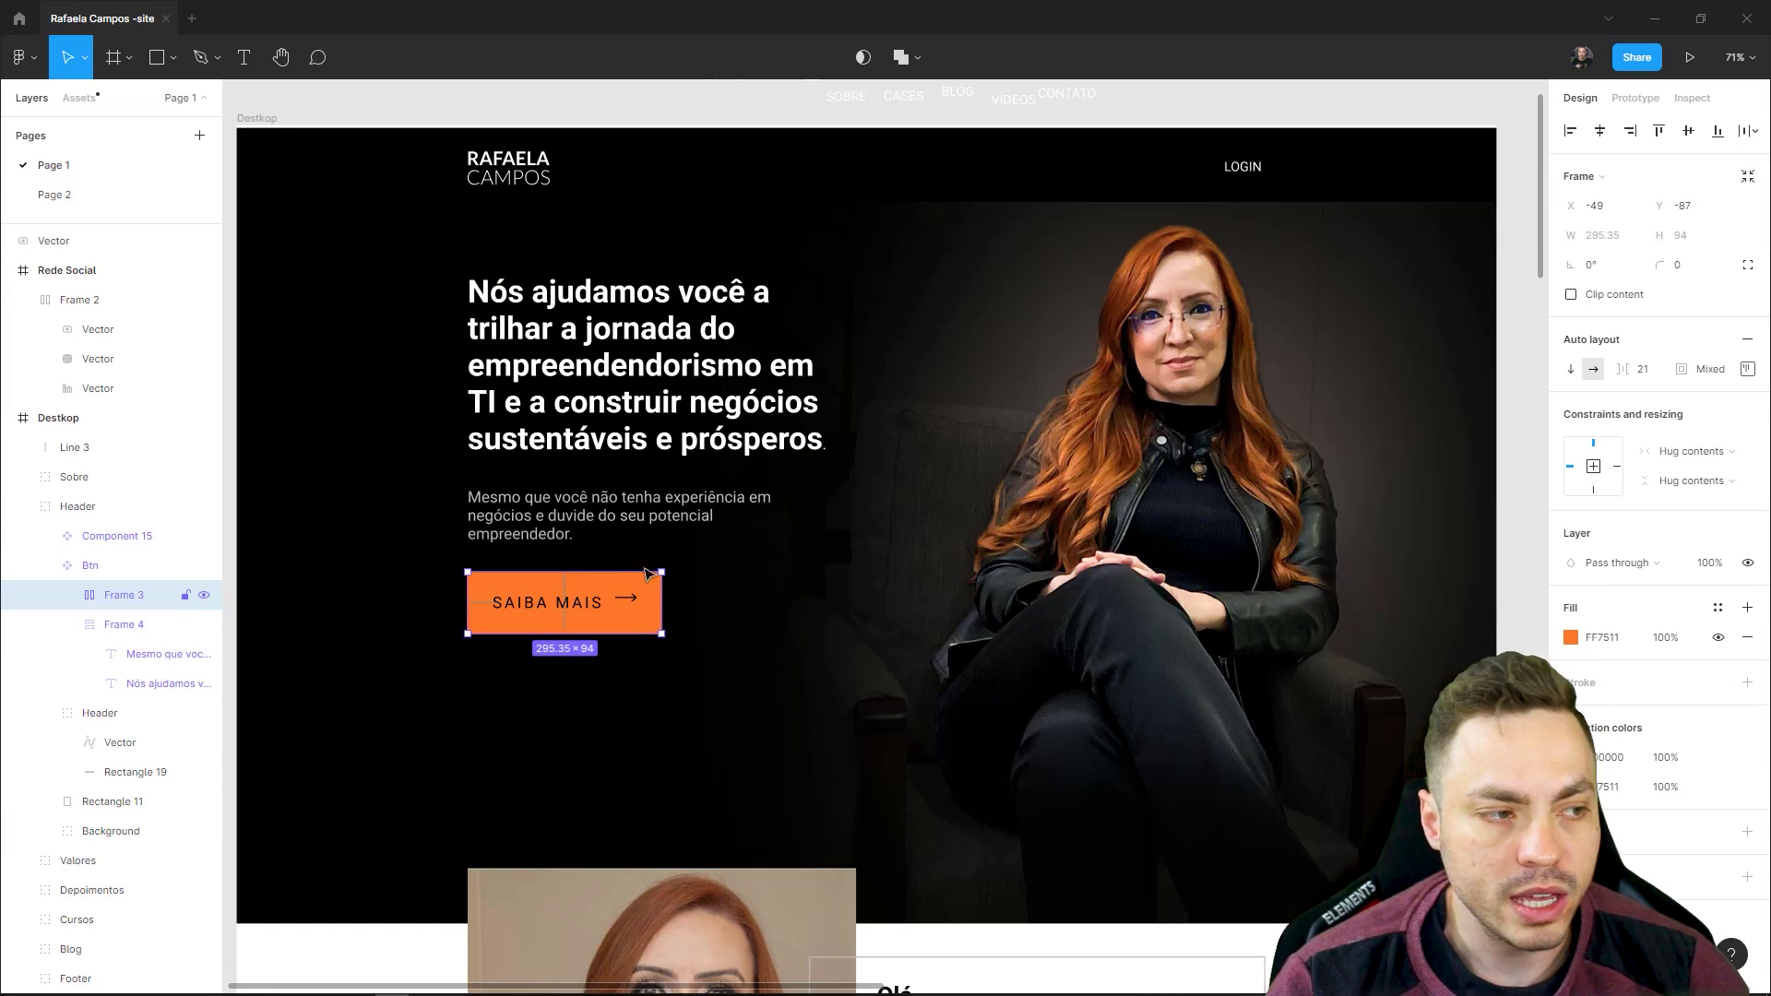
{"action": "left_click", "coordinate": [645, 505], "text": "shift"}
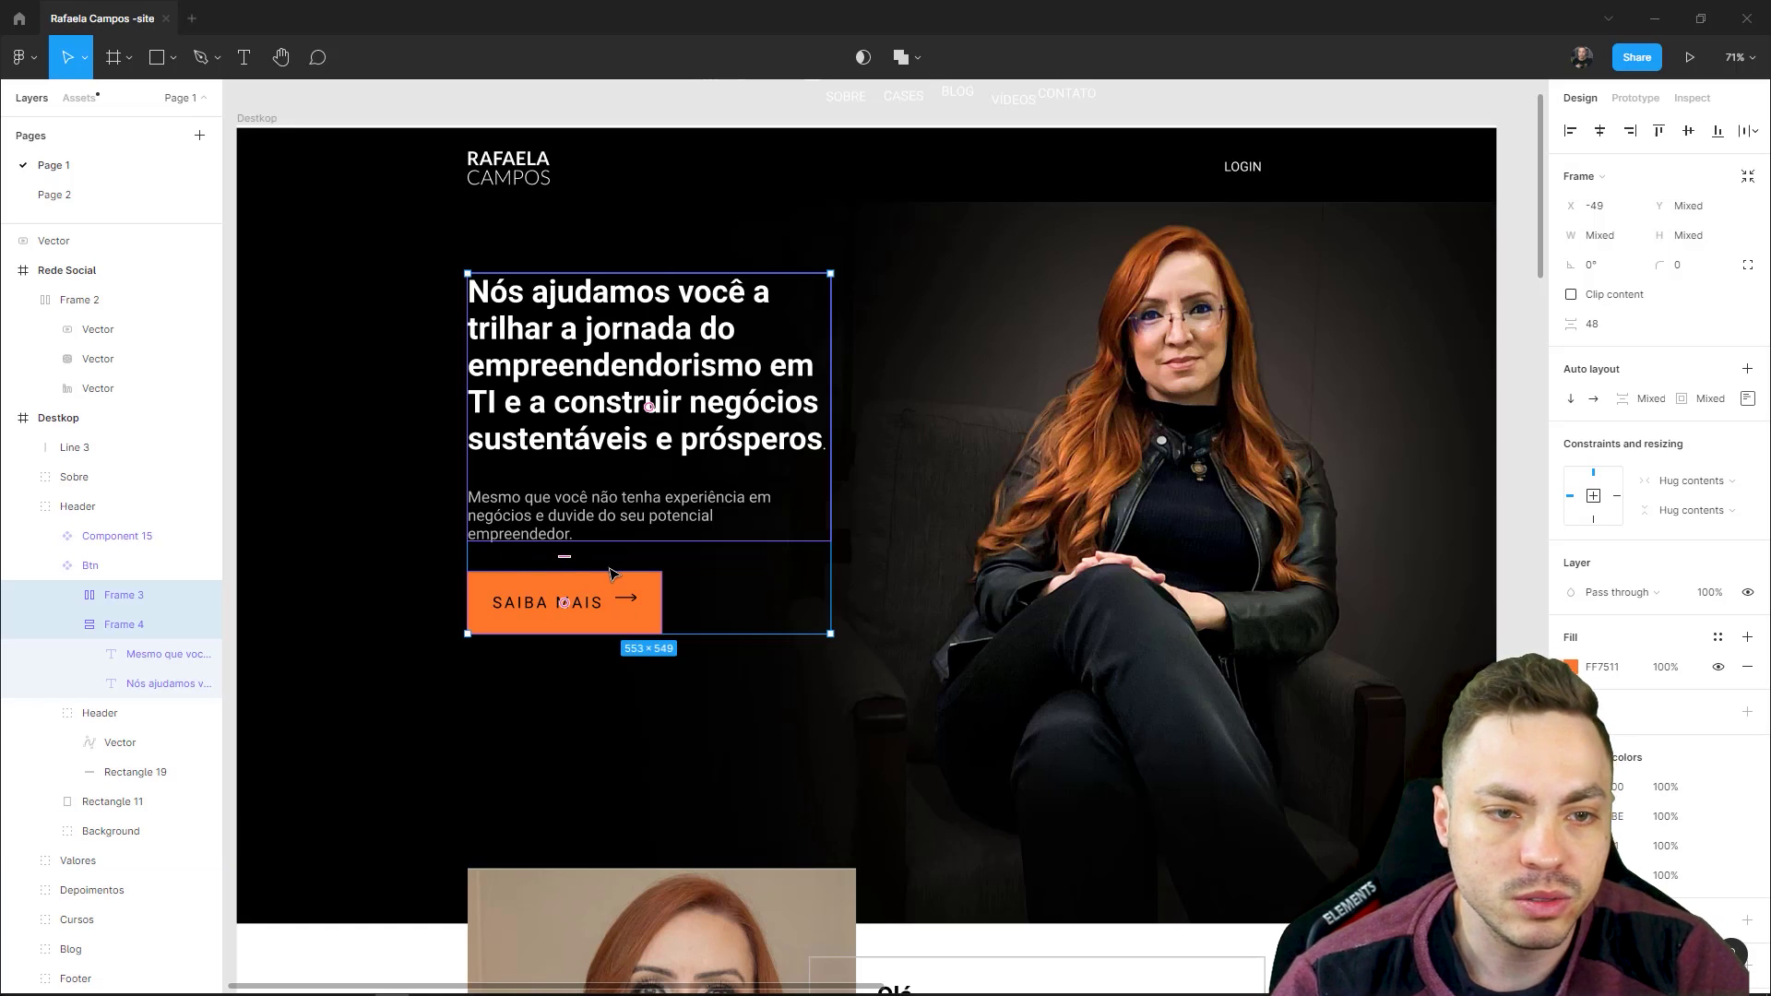
{"action": "mouse_move", "coordinate": [609, 573]}
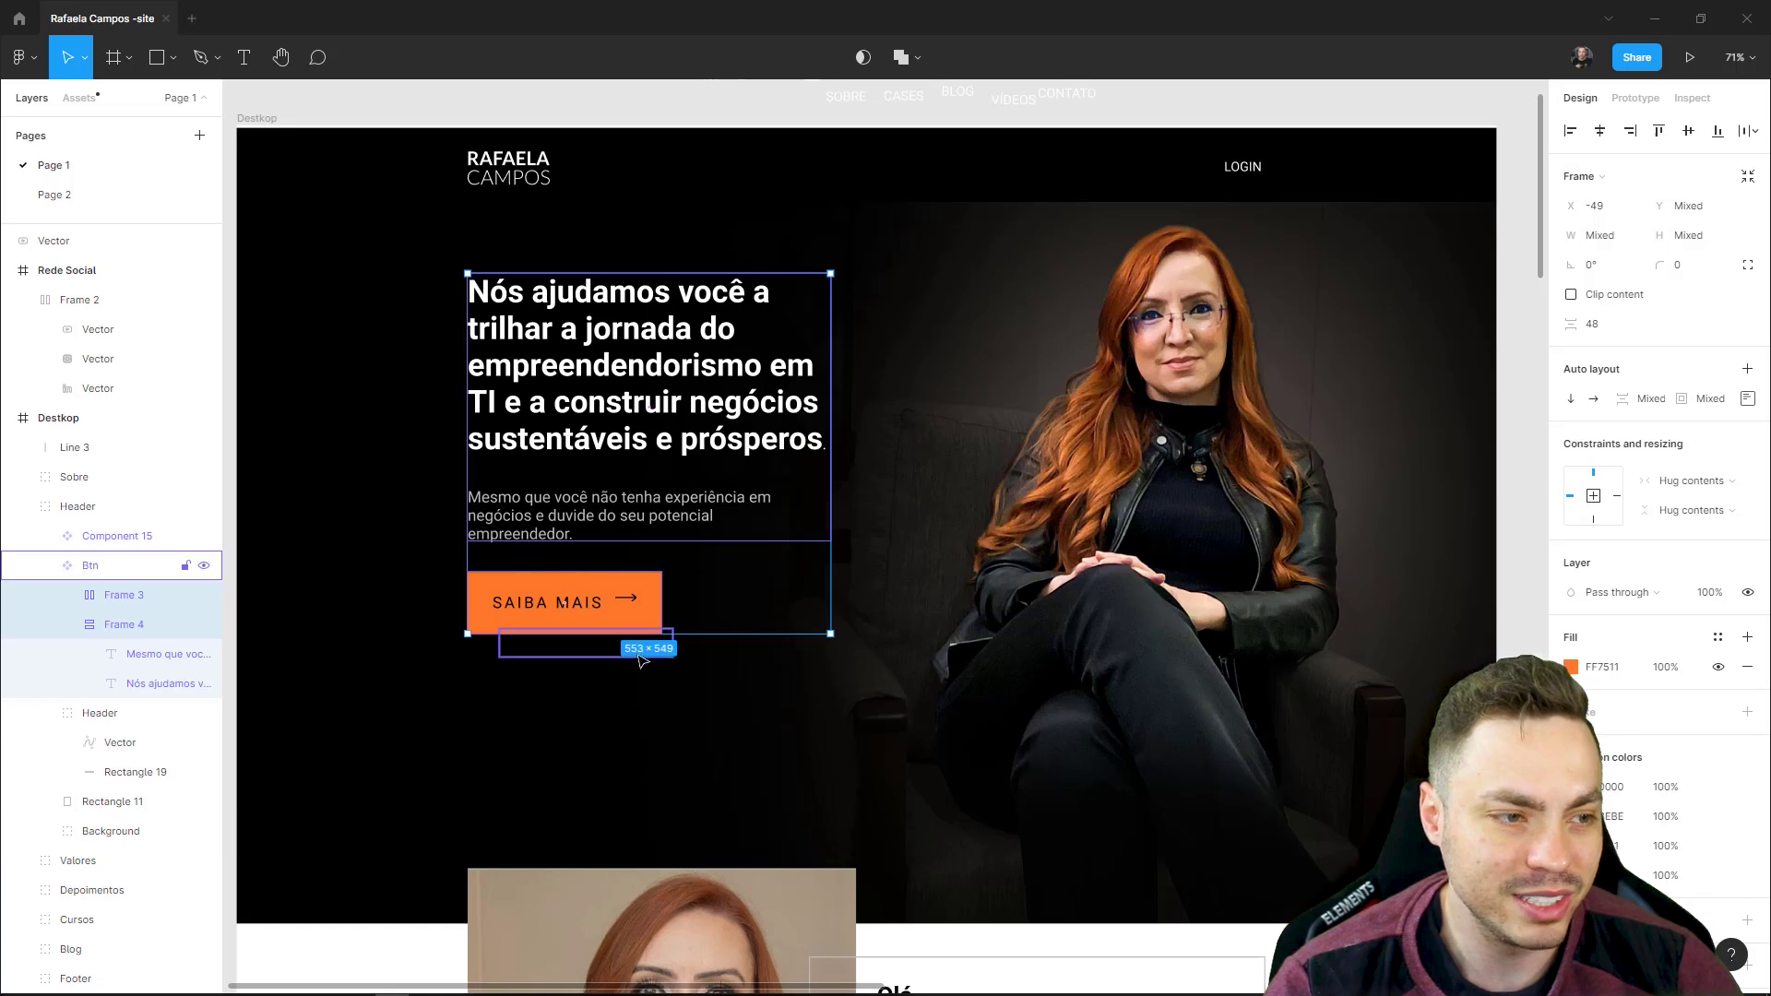
{"action": "left_click", "coordinate": [166, 594]}
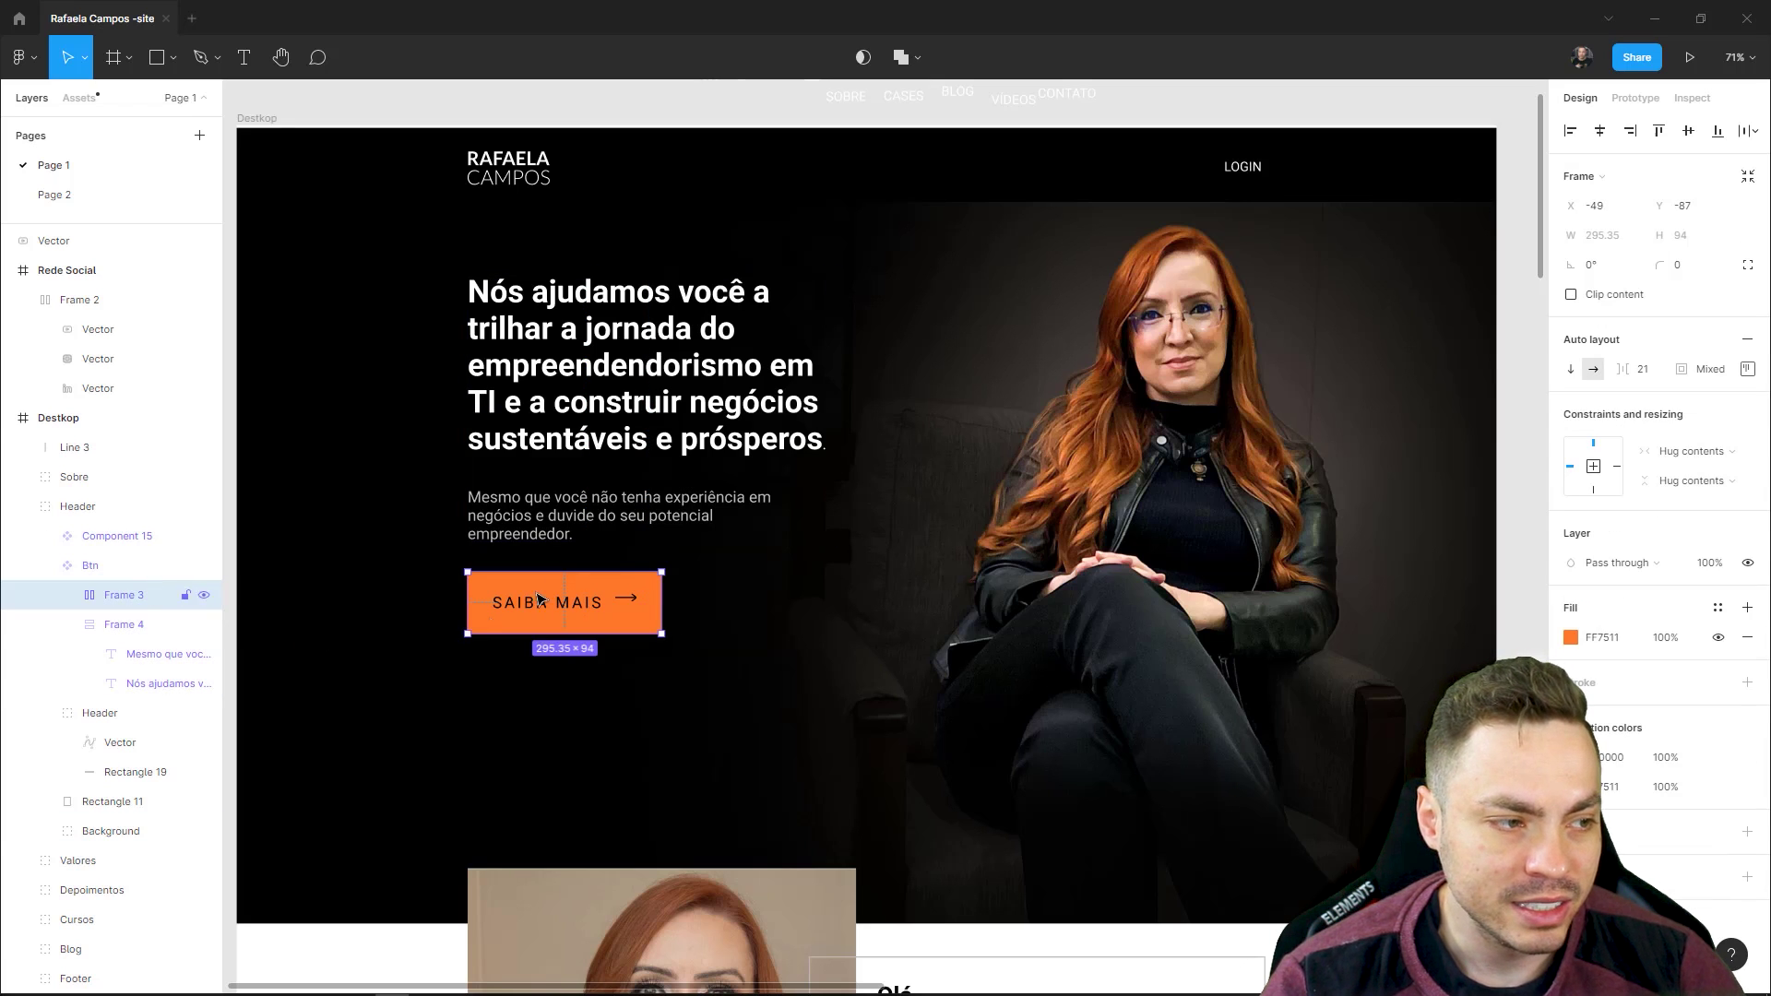
{"action": "left_click", "coordinate": [591, 503], "text": "shift"}
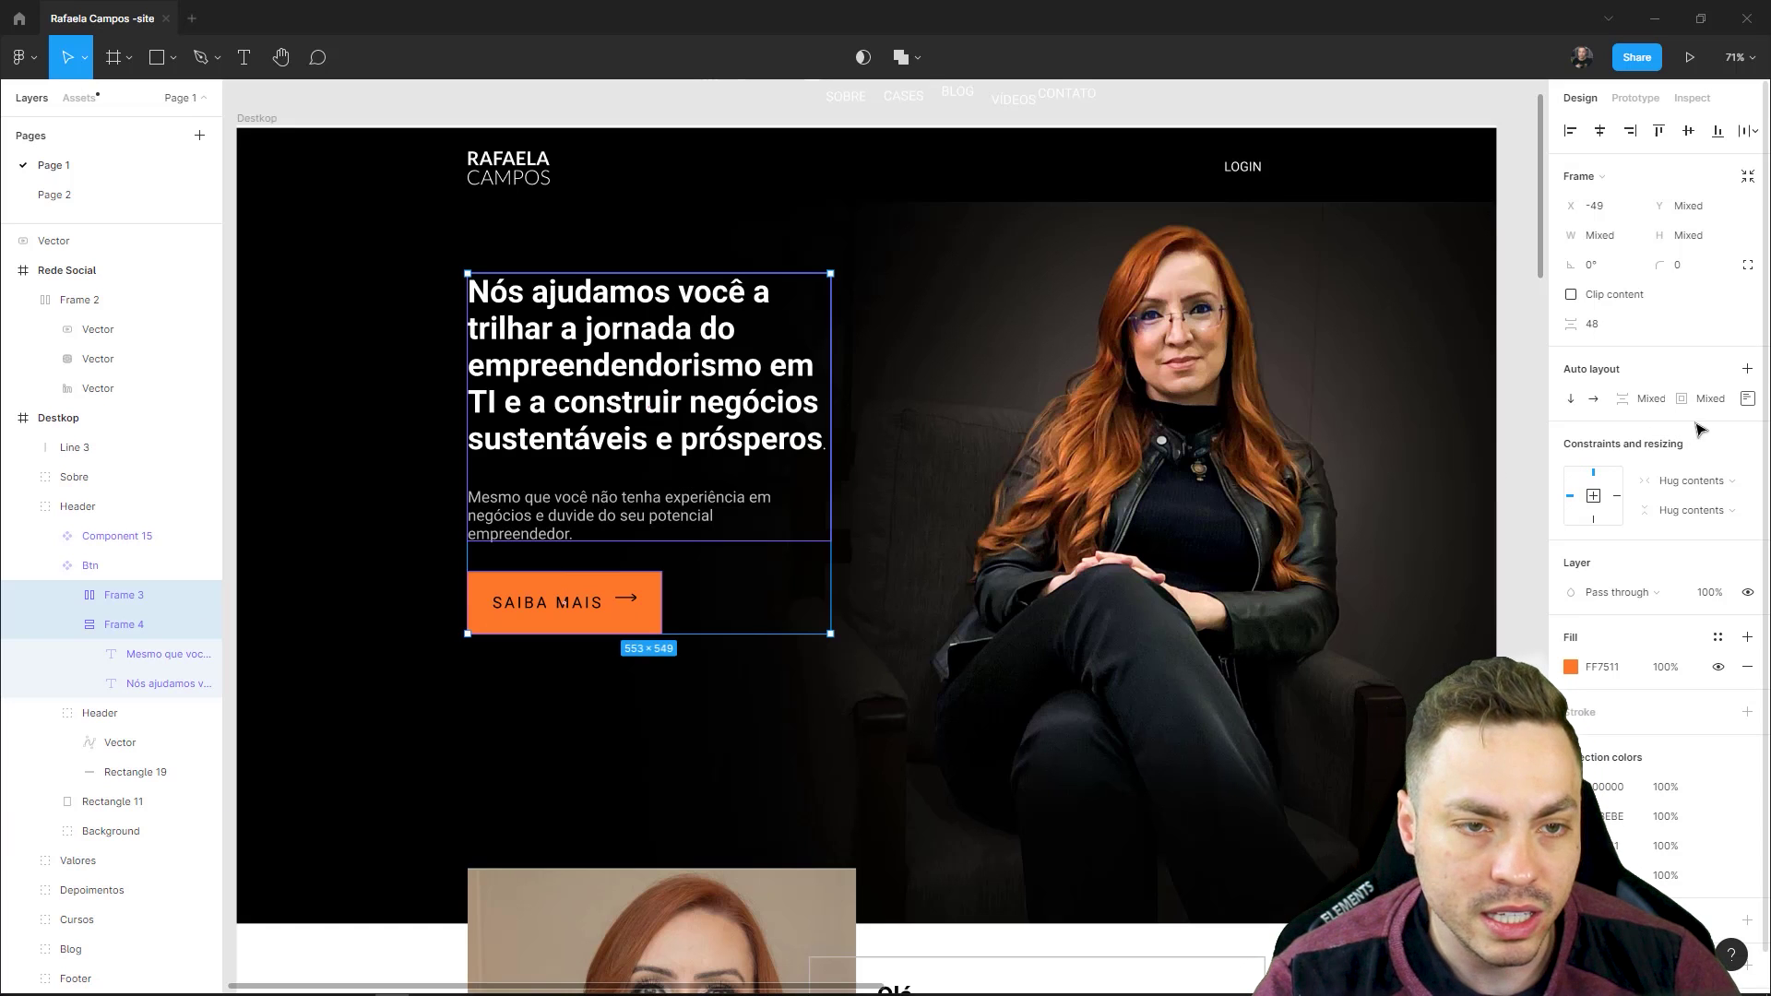
- Wrap the text frame and SAIBA MAIS button in auto layout Frame 5 with a 126 gap
{"action": "left_click", "coordinate": [1747, 369]}
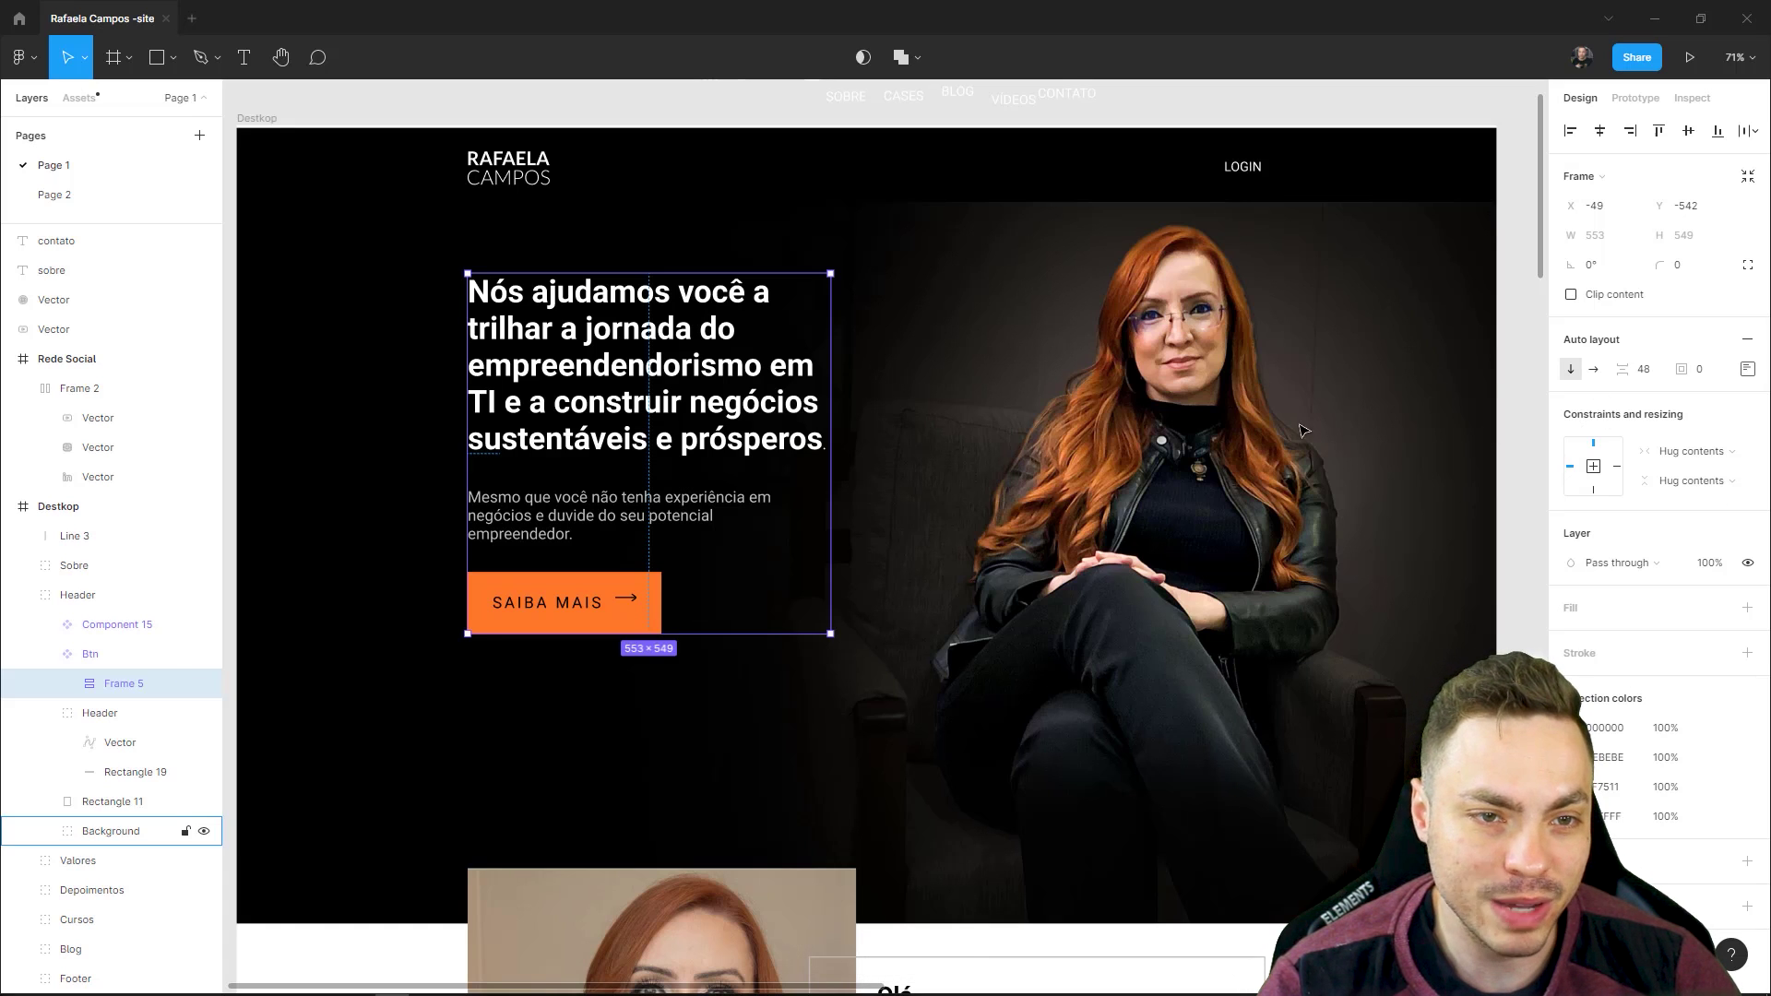
{"action": "left_click_drag", "start_coordinate": [643, 648], "coordinate": [618, 729]}
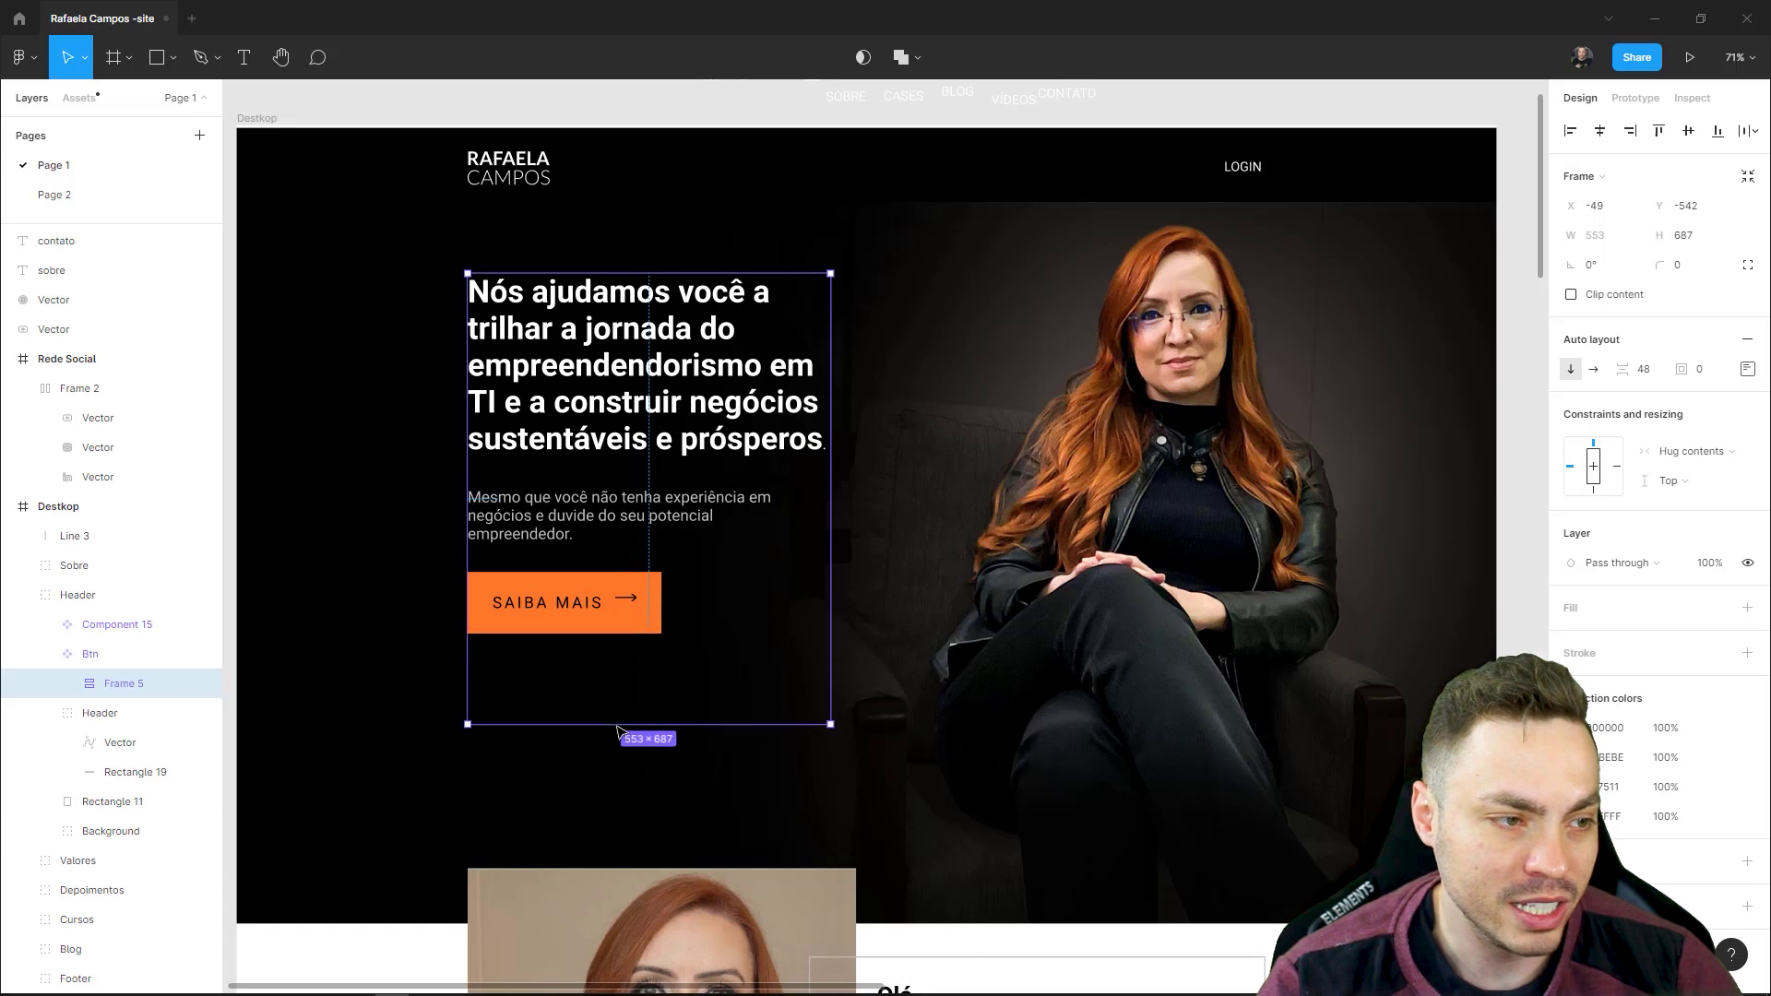
{"action": "key", "text": "ctrl+z"}
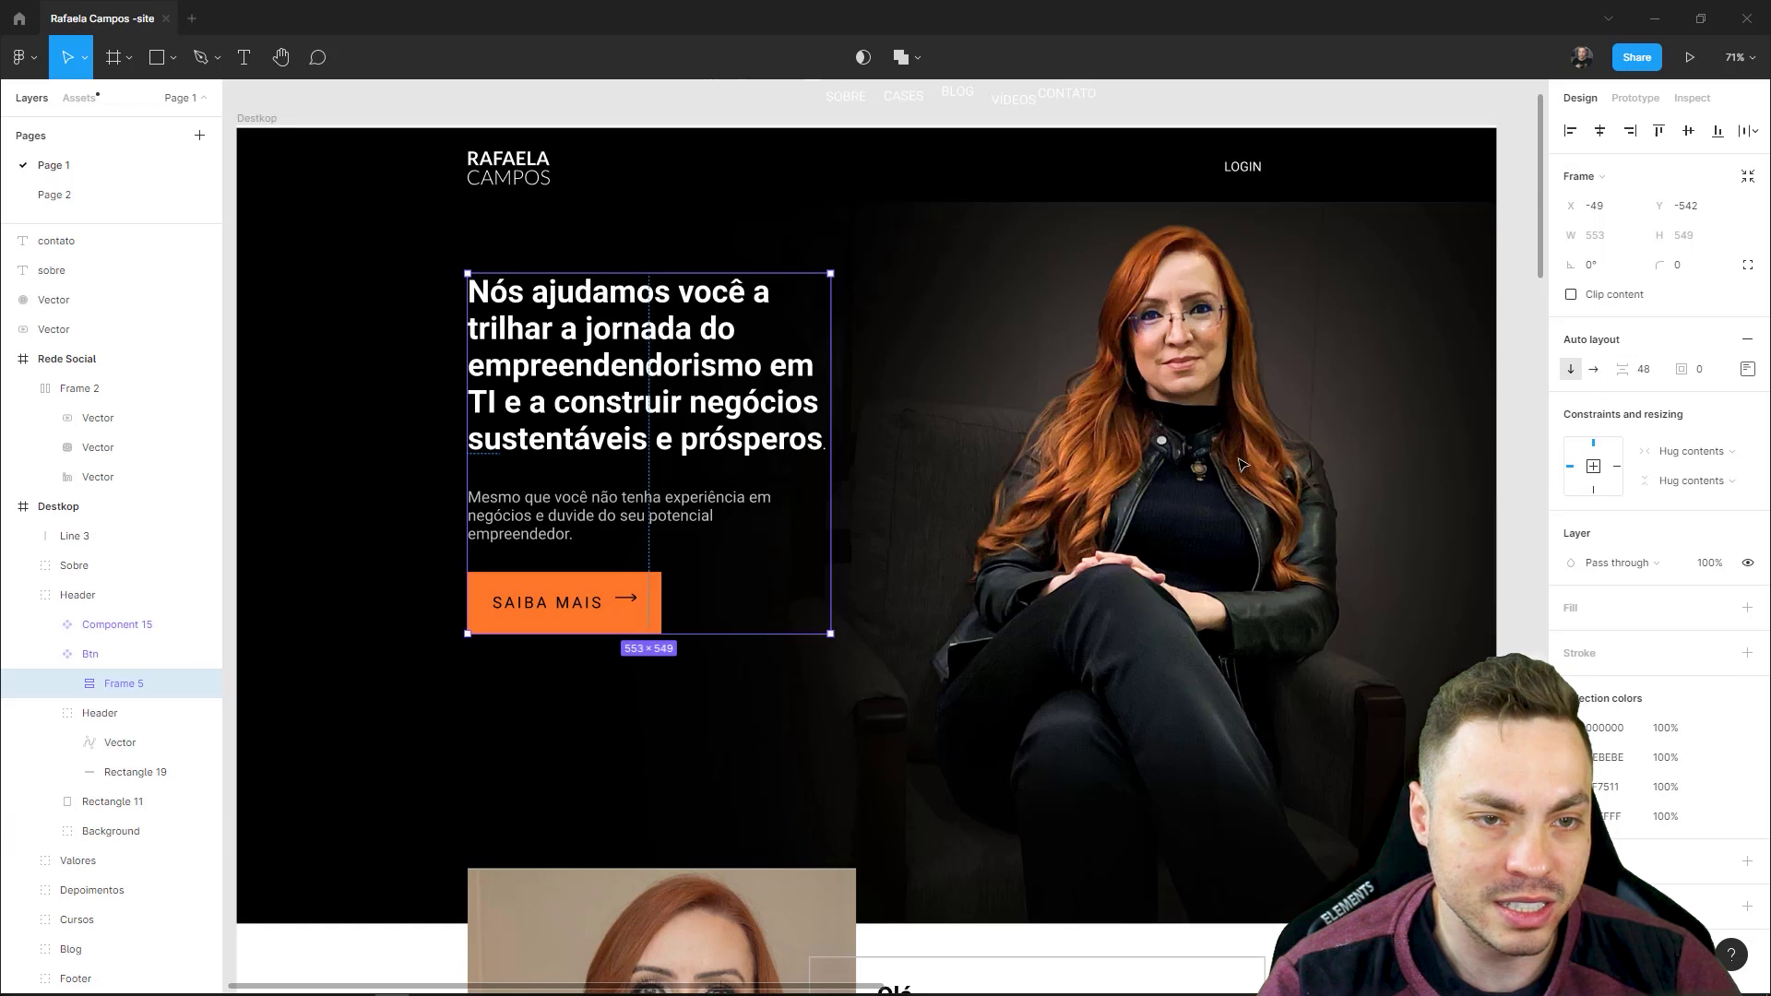
{"action": "mouse_move", "coordinate": [1638, 374]}
{"action": "left_mouse_down"}
{"action": "mouse_move", "coordinate": [510, 286]}
{"action": "mouse_move", "coordinate": [296, 403]}
{"action": "mouse_move", "coordinate": [12, 458]}
{"action": "left_mouse_up"}
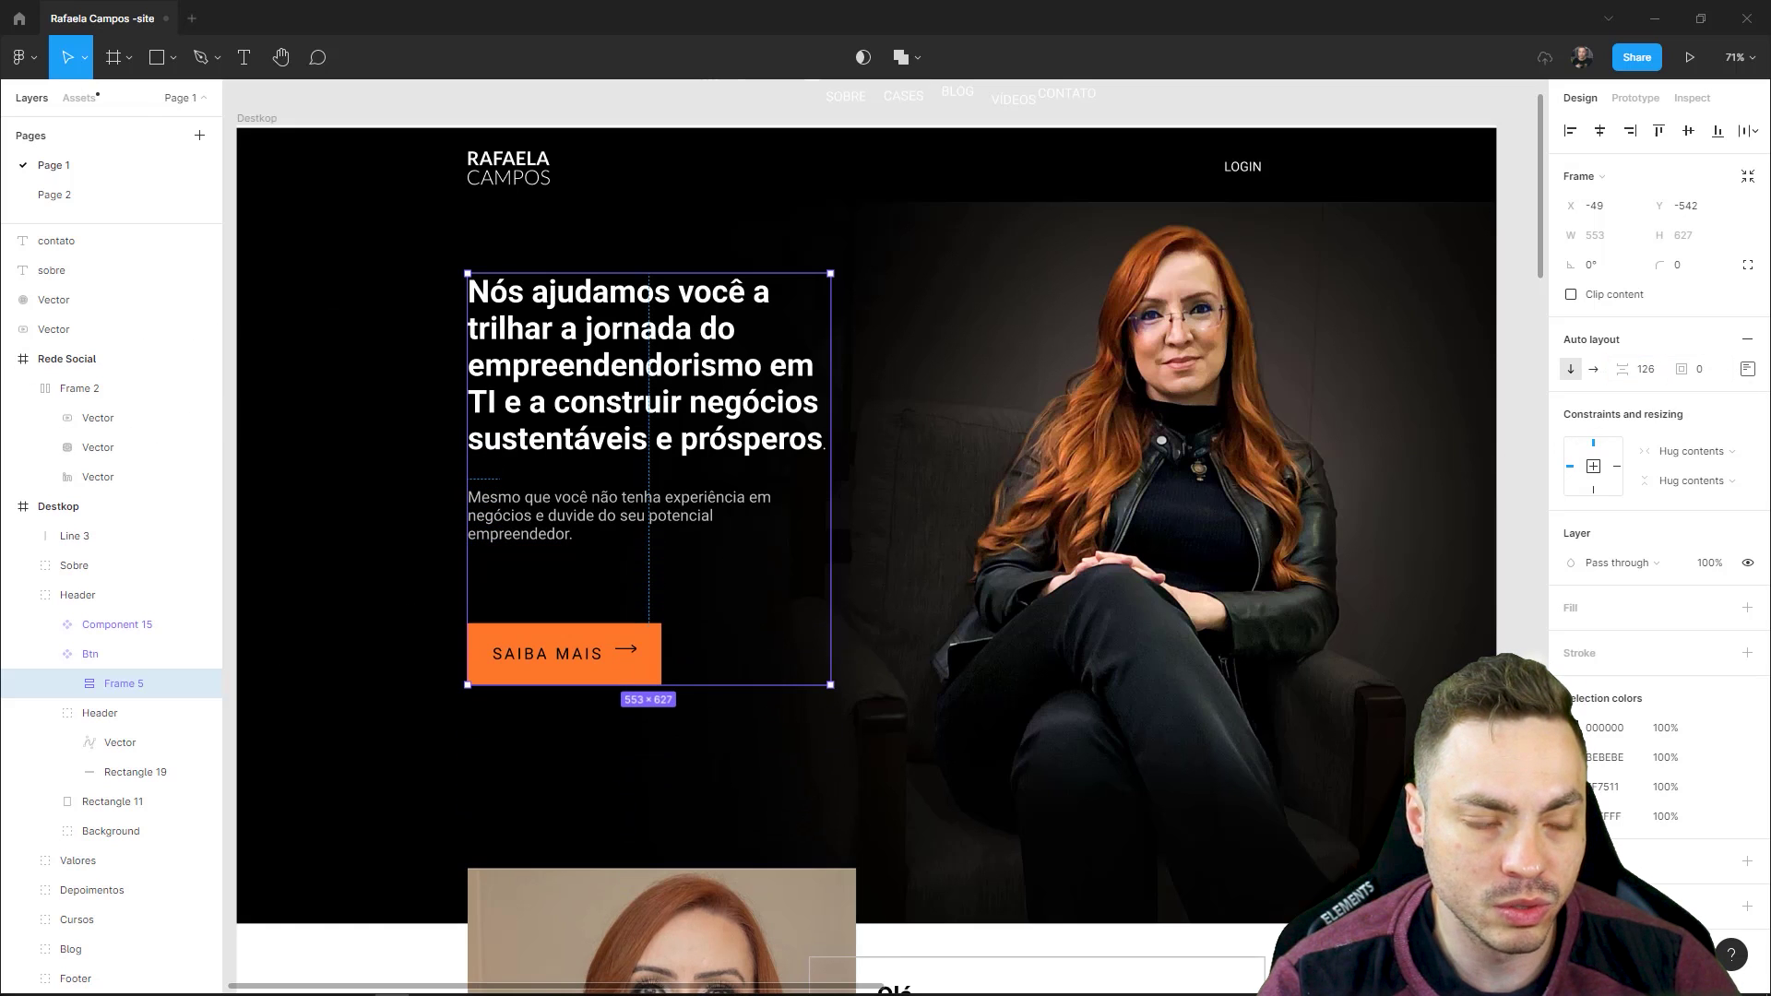
{"action": "left_click", "coordinate": [537, 449]}
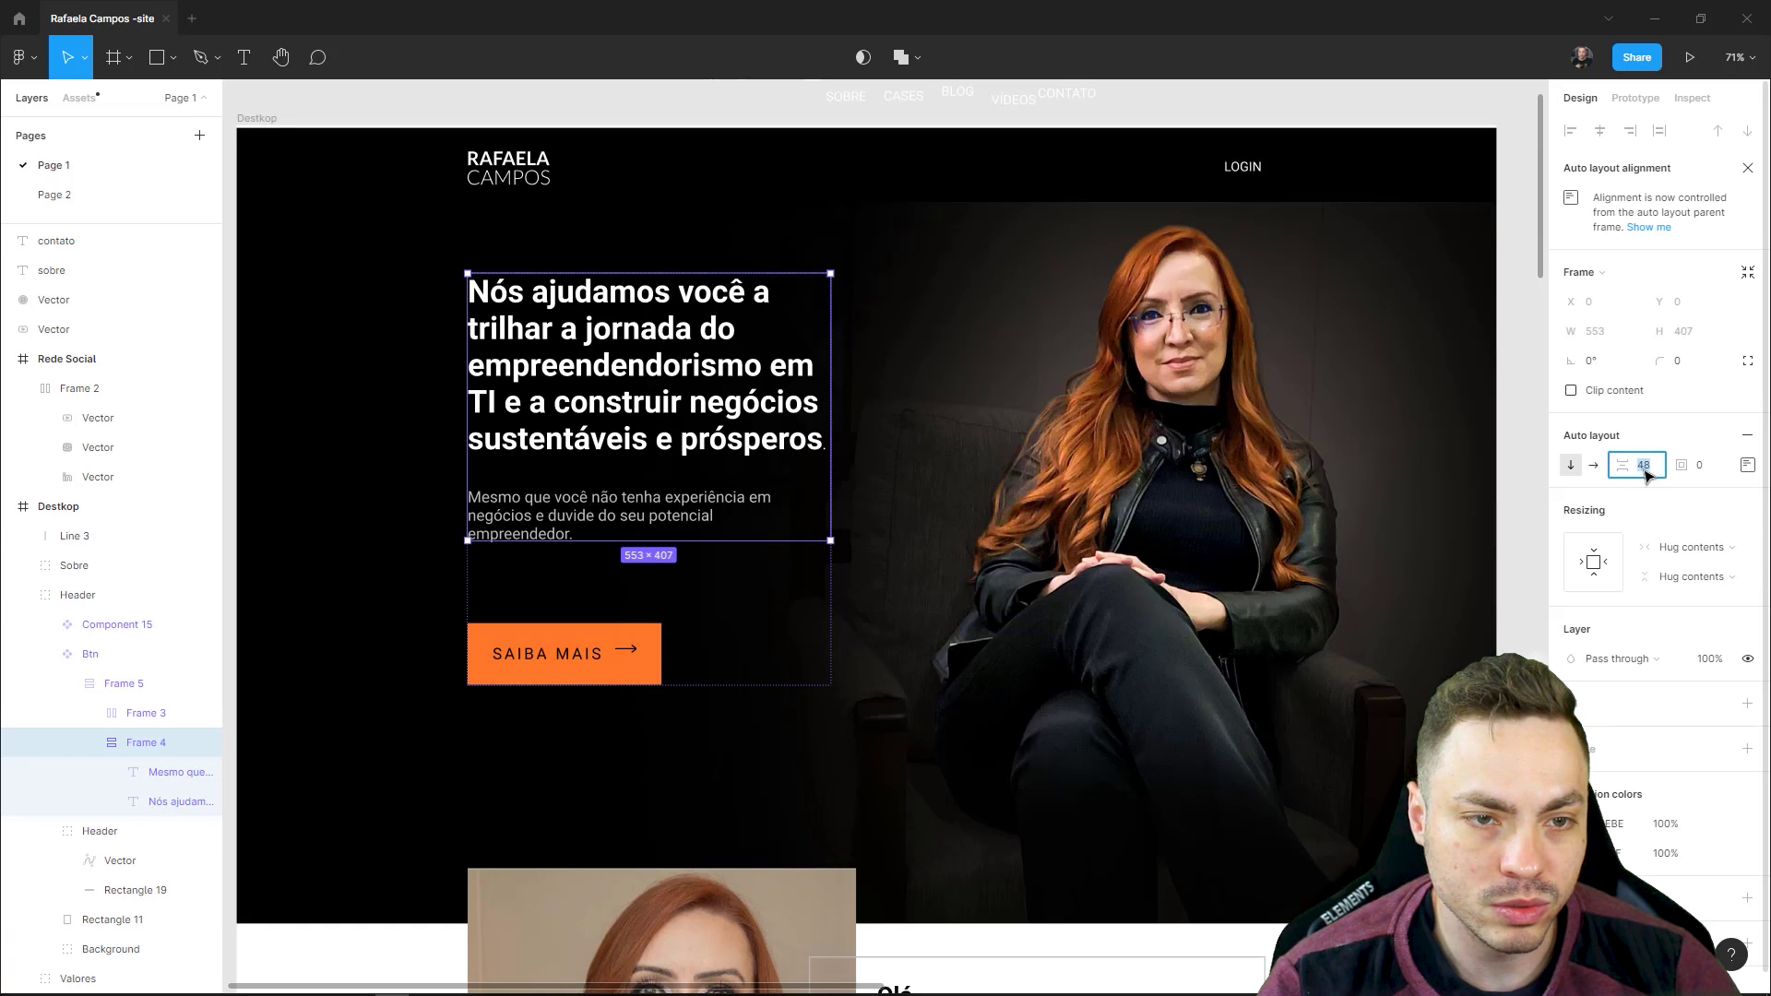
- Duplicate the paragraph and trim the copy to 'Mesmo que você não tenha'
{"action": "left_click", "coordinate": [668, 524]}
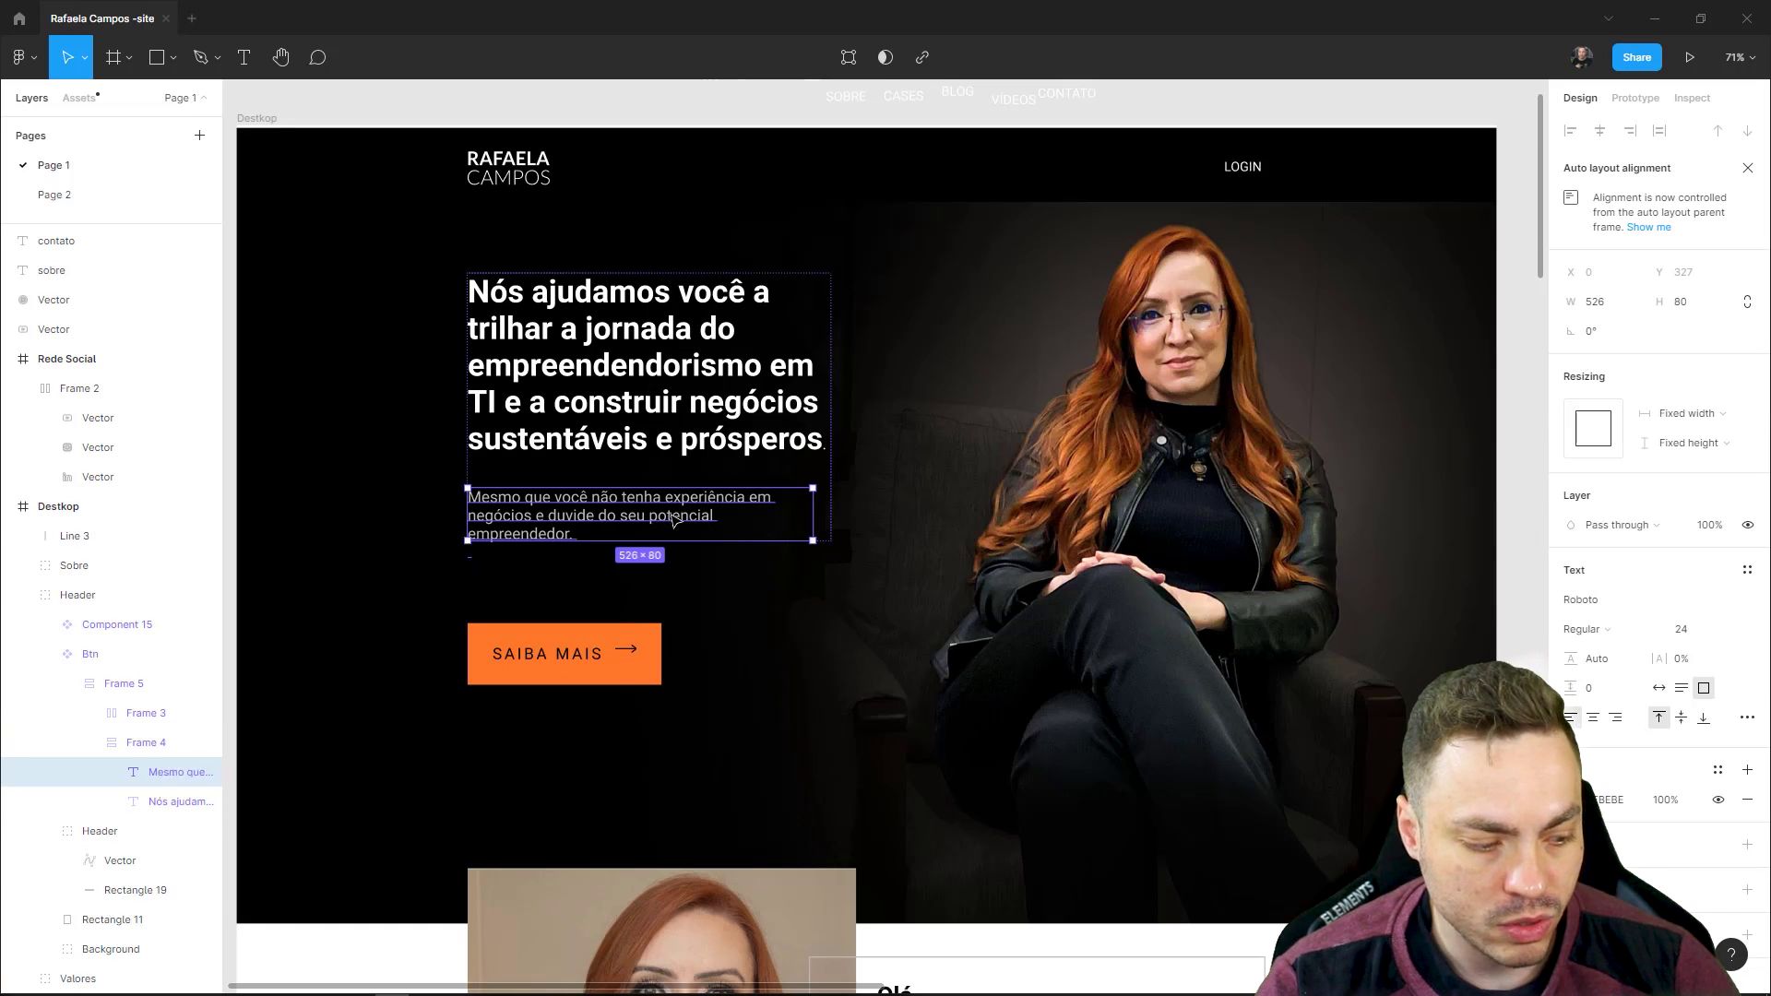
{"action": "key", "text": "ctrl+v"}
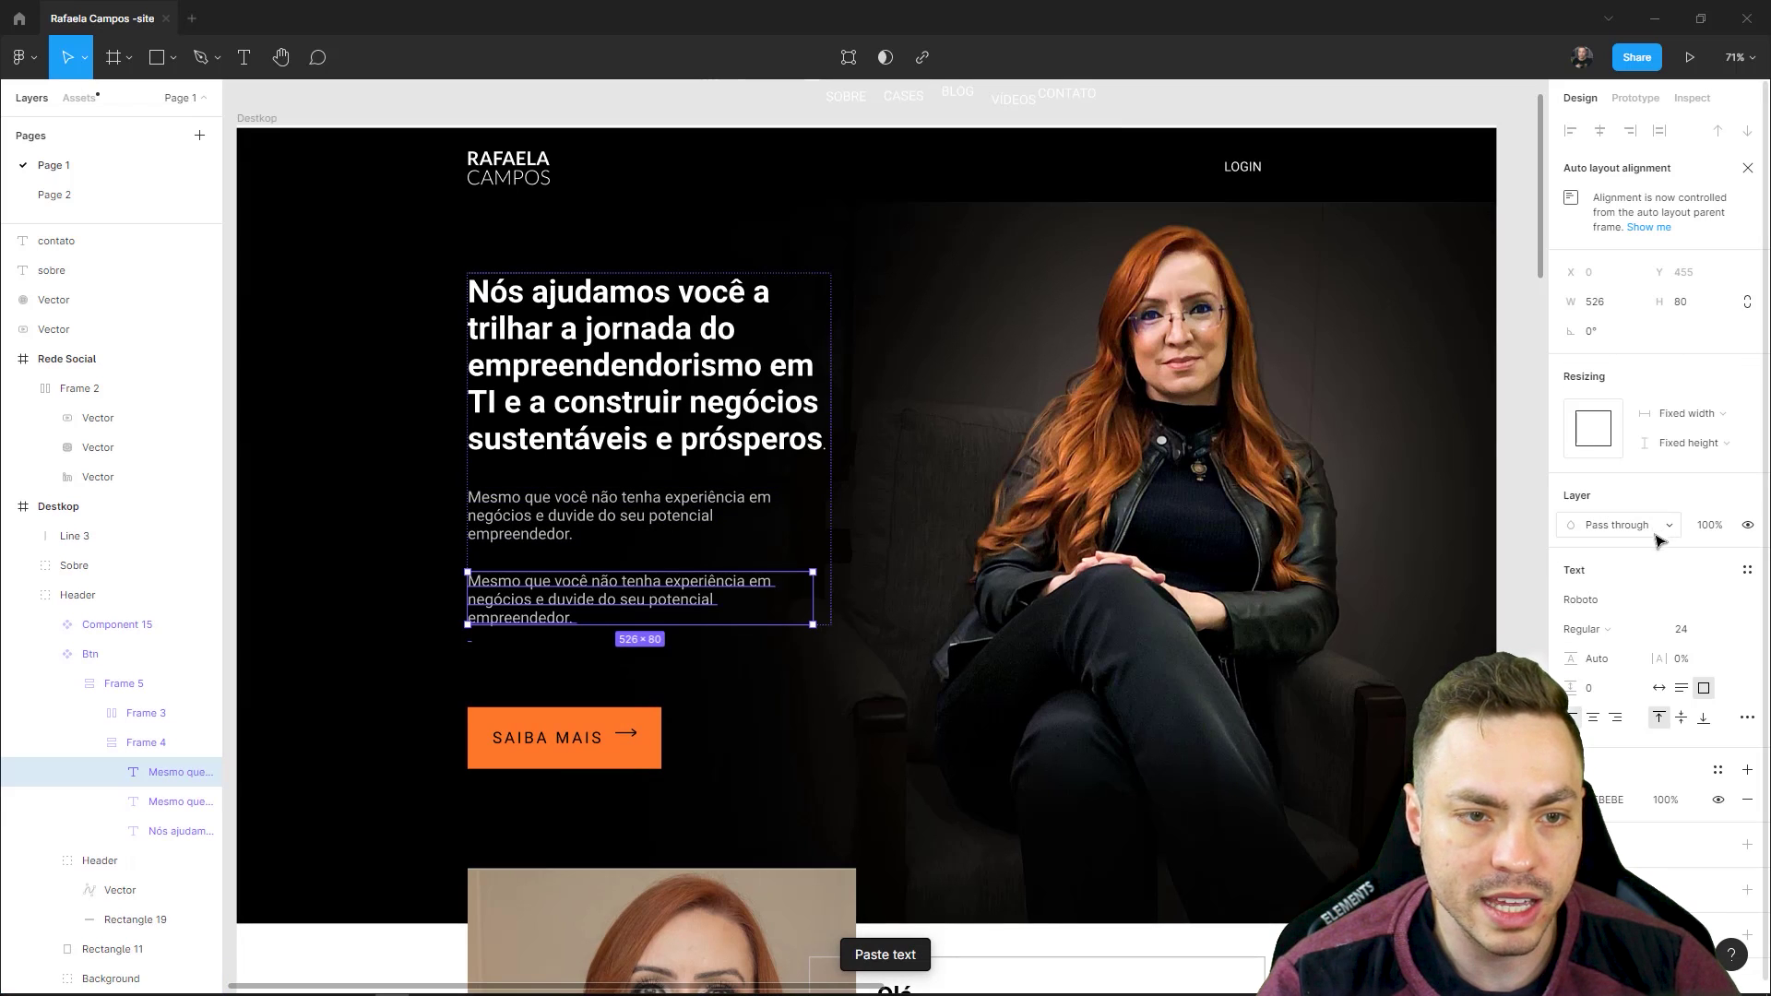
{"action": "double_click", "coordinate": [699, 612]}
{"action": "left_click", "coordinate": [635, 583]}
{"action": "left_click_drag", "start_coordinate": [662, 583], "coordinate": [703, 633]}
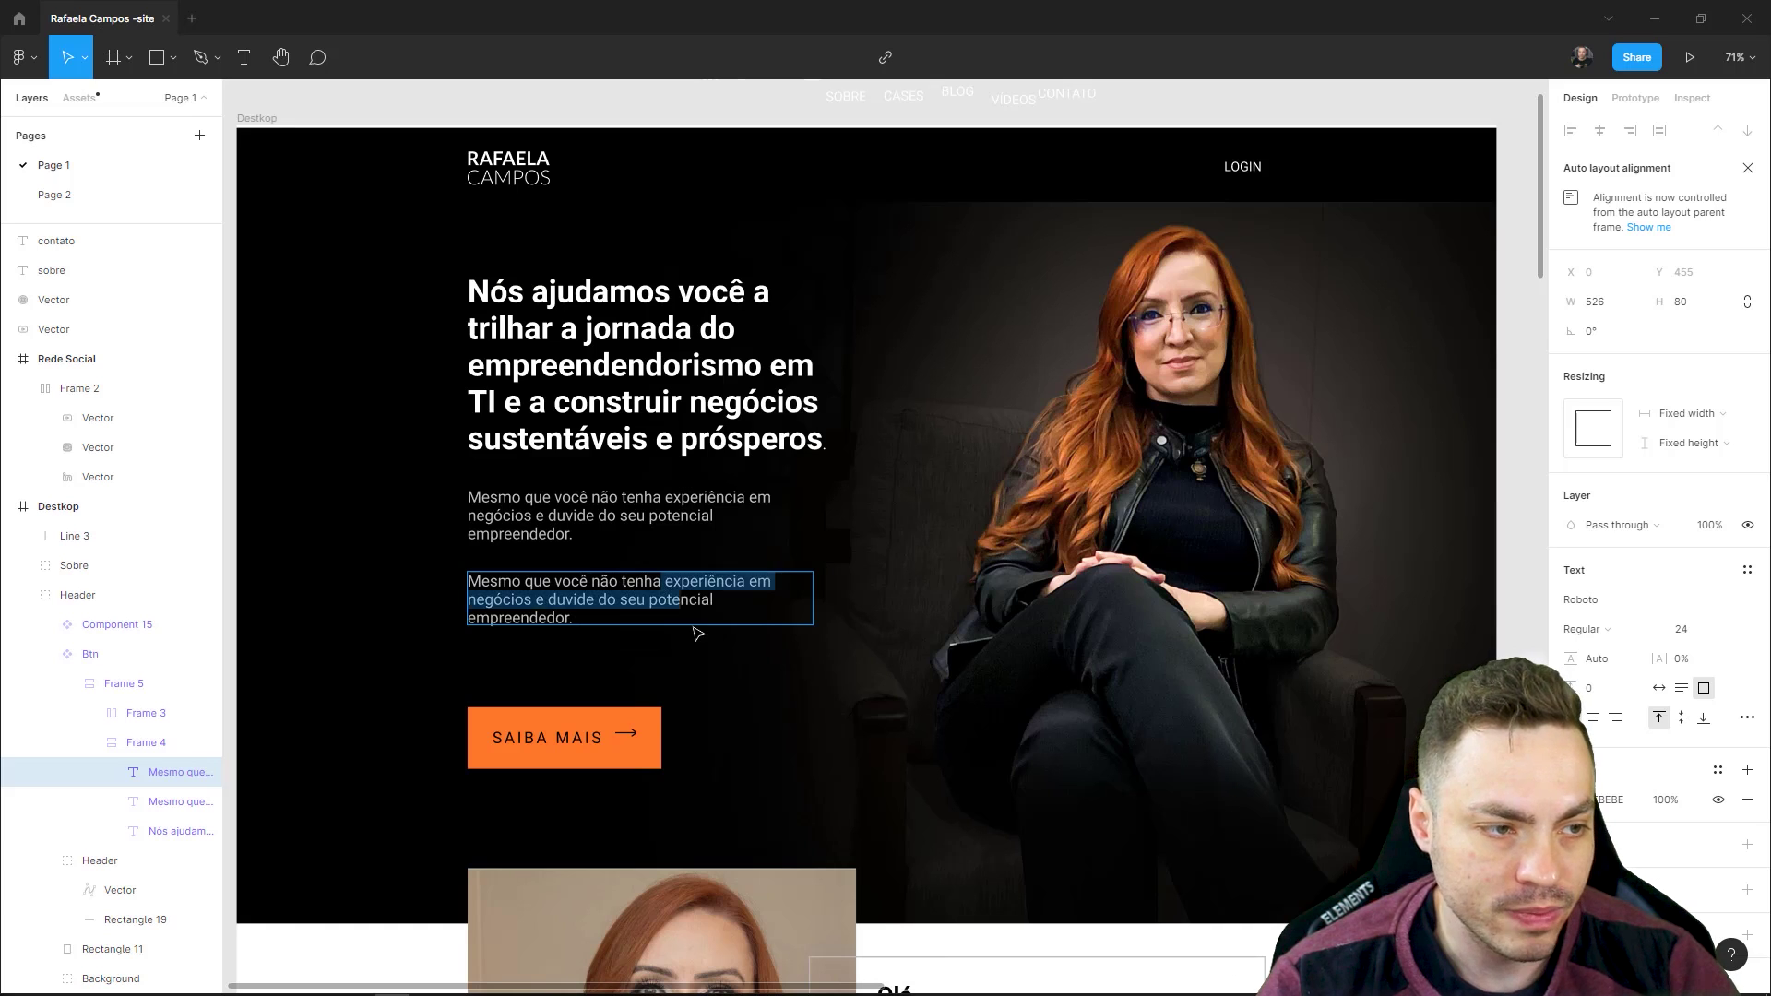
{"action": "key", "text": "BackSpace"}
{"action": "key", "text": "Escape"}
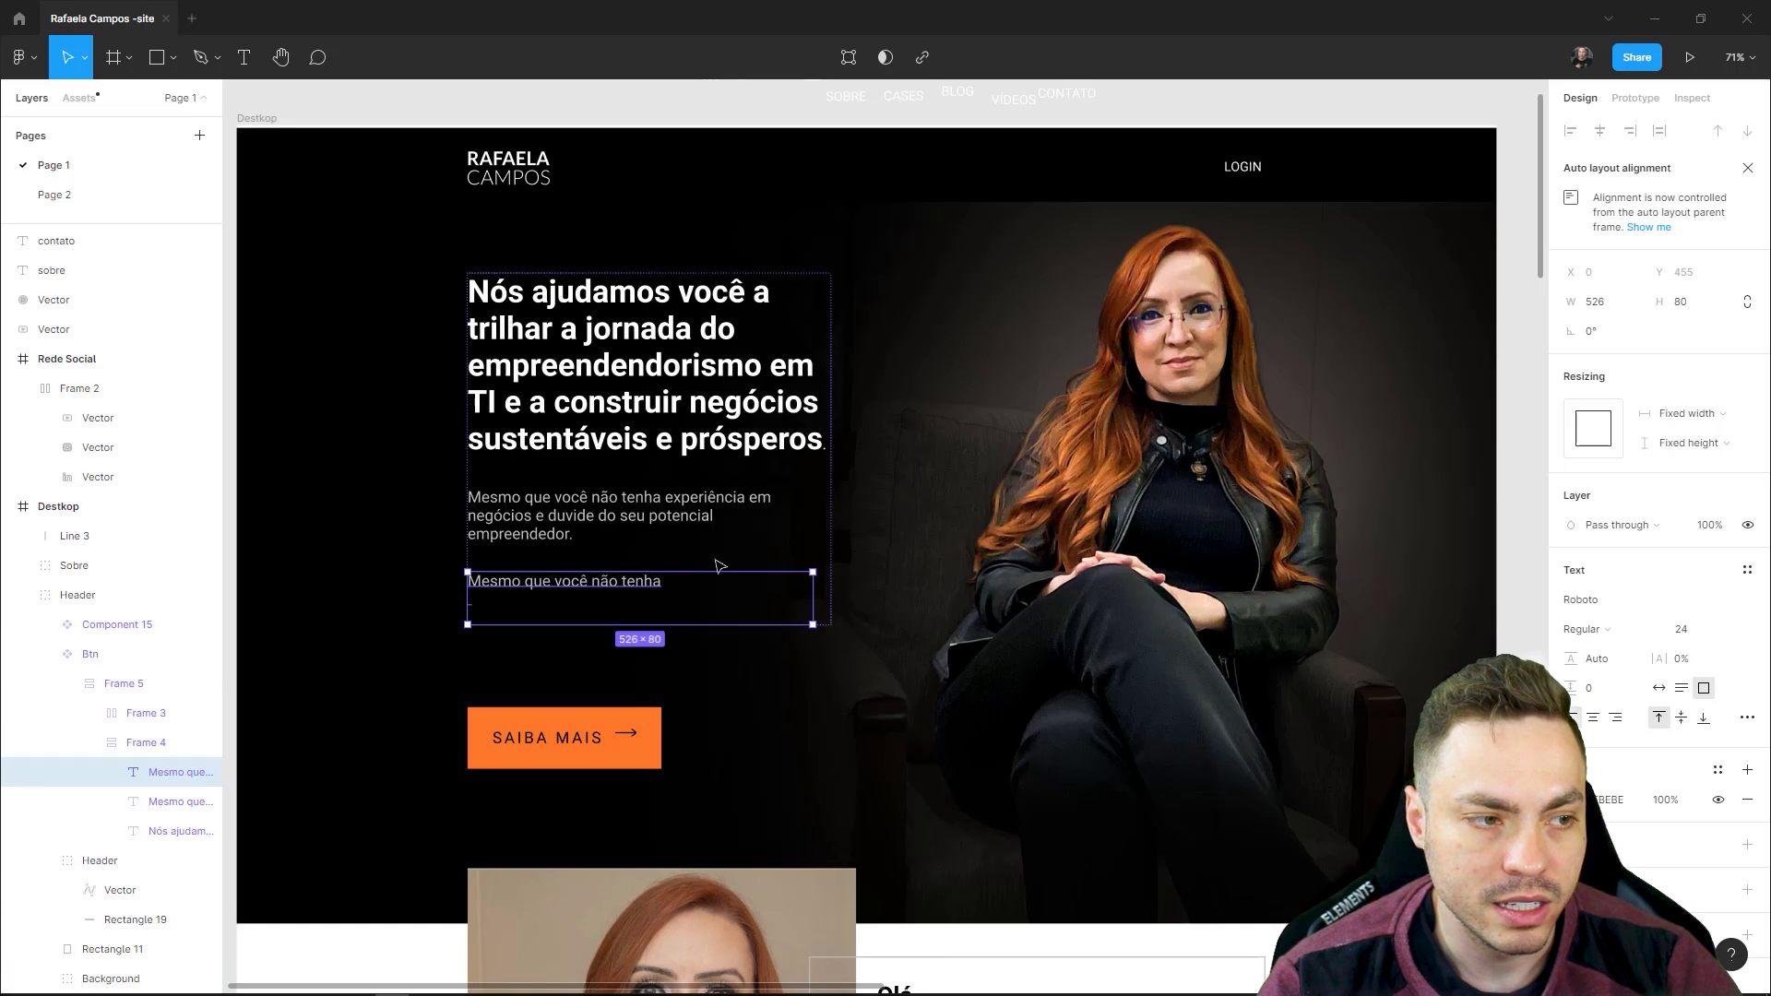
{"action": "left_click", "coordinate": [681, 530]}
{"action": "left_click", "coordinate": [683, 576]}
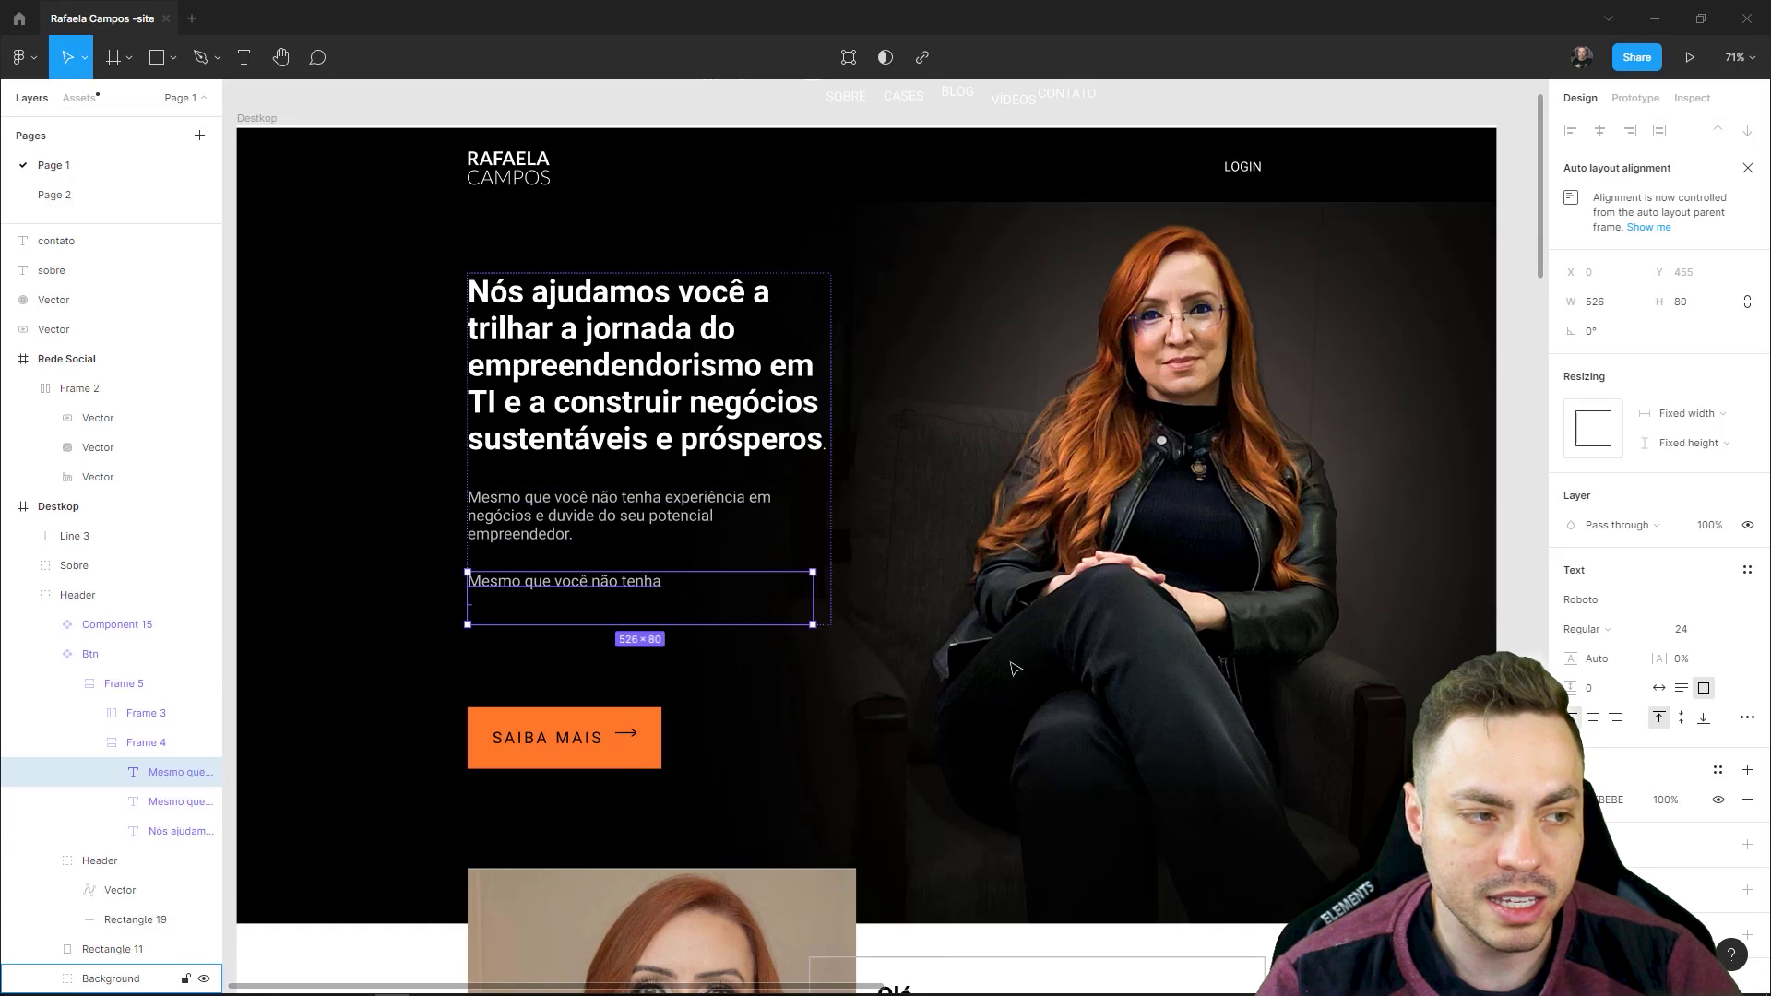
{"action": "left_click", "coordinate": [152, 742]}
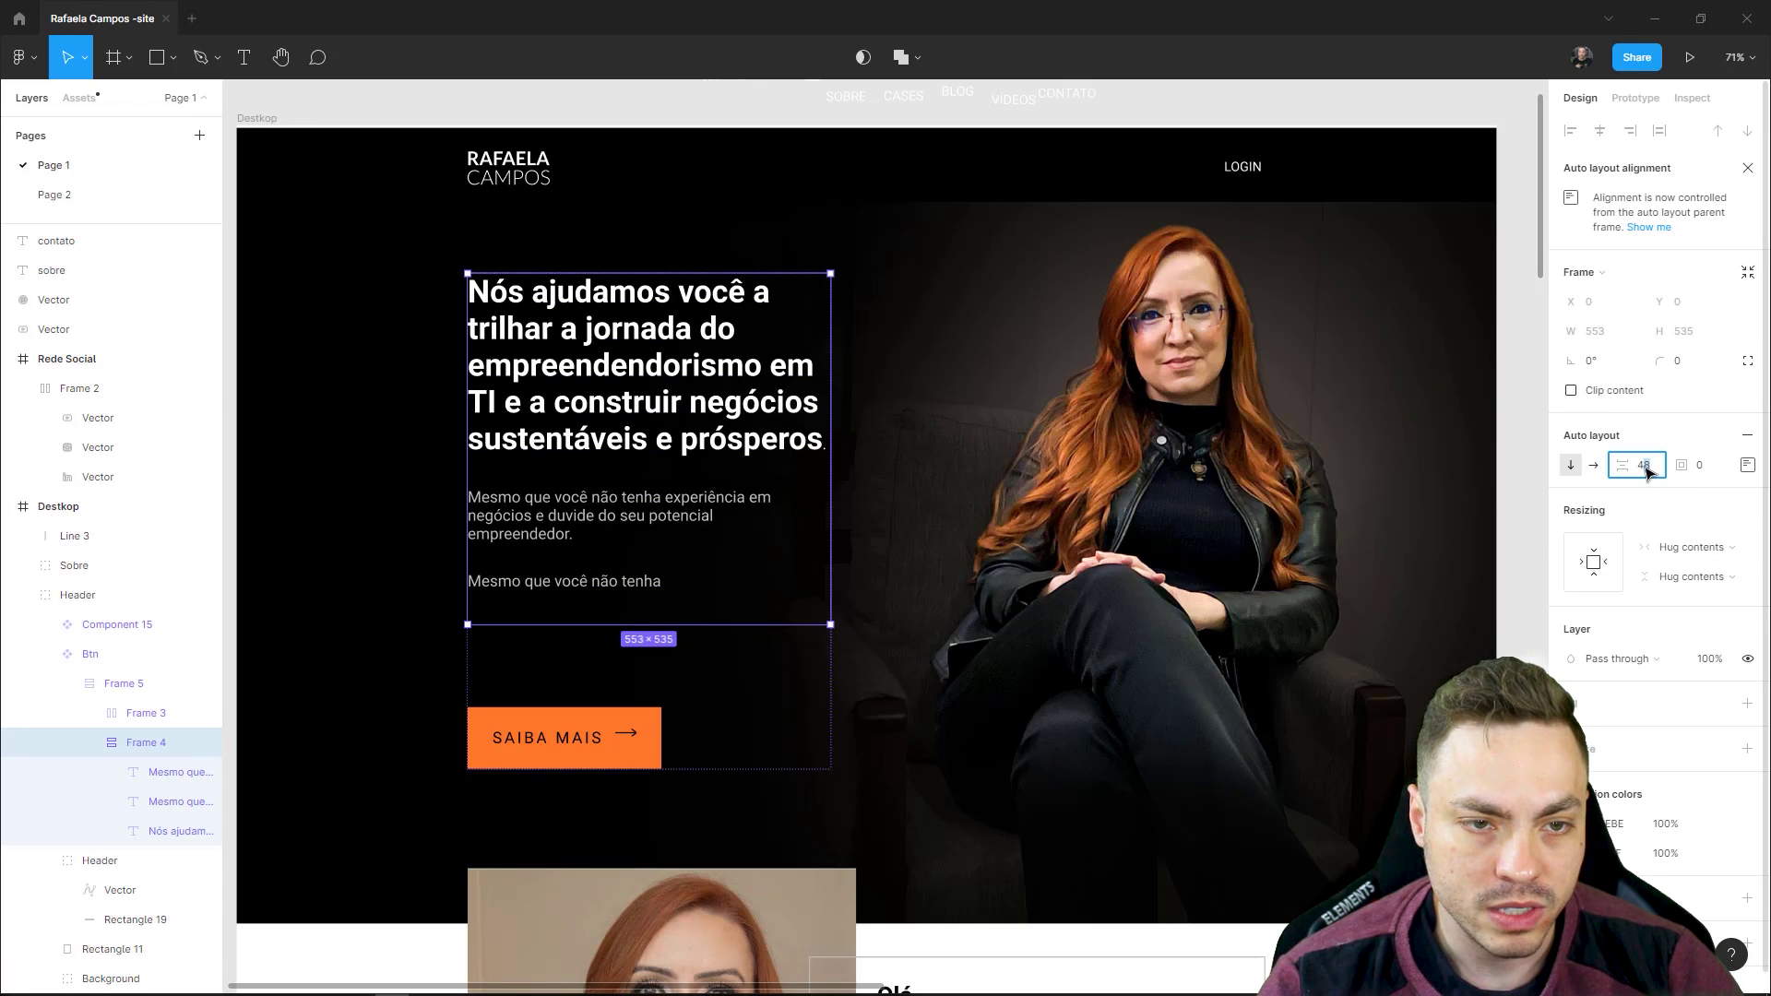
- Scrub the text items' spacing back and forth, settling on 48
{"action": "mouse_move", "coordinate": [1625, 467]}
{"action": "left_mouse_down"}
{"action": "mouse_move", "coordinate": [869, 586]}
{"action": "mouse_move", "coordinate": [799, 657]}
{"action": "left_mouse_up"}
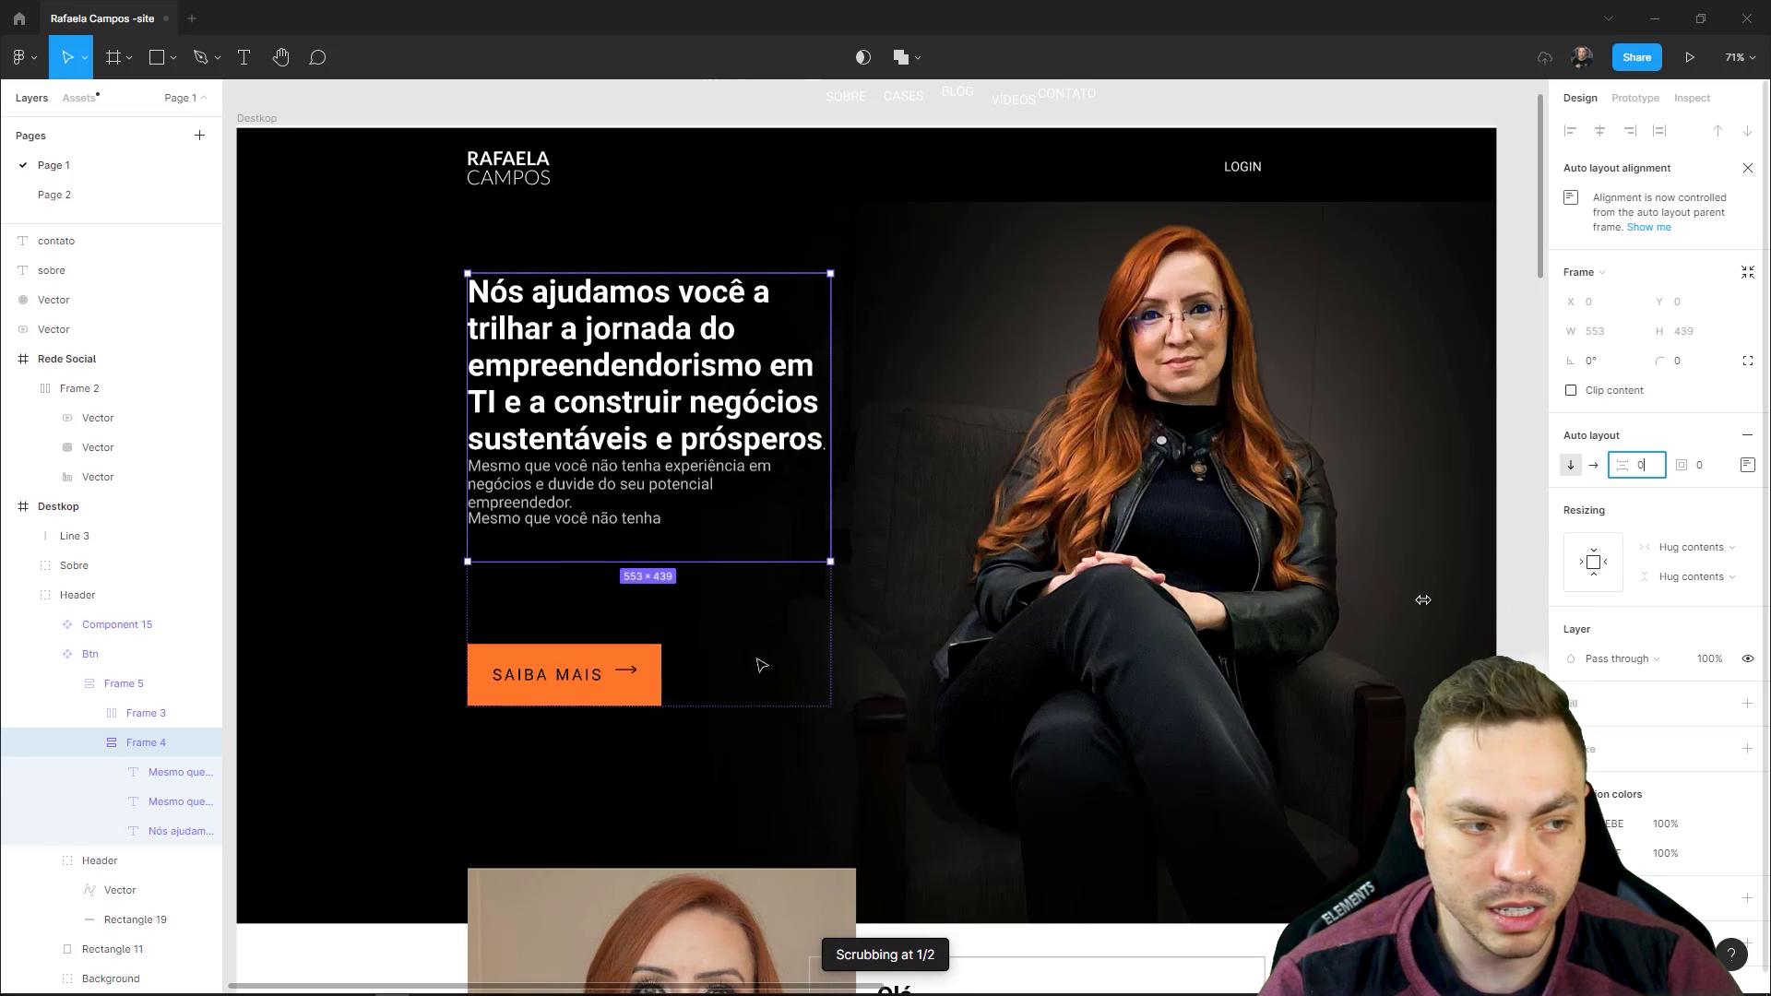
{"action": "left_click_drag", "start_coordinate": [799, 657], "coordinate": [1628, 472]}
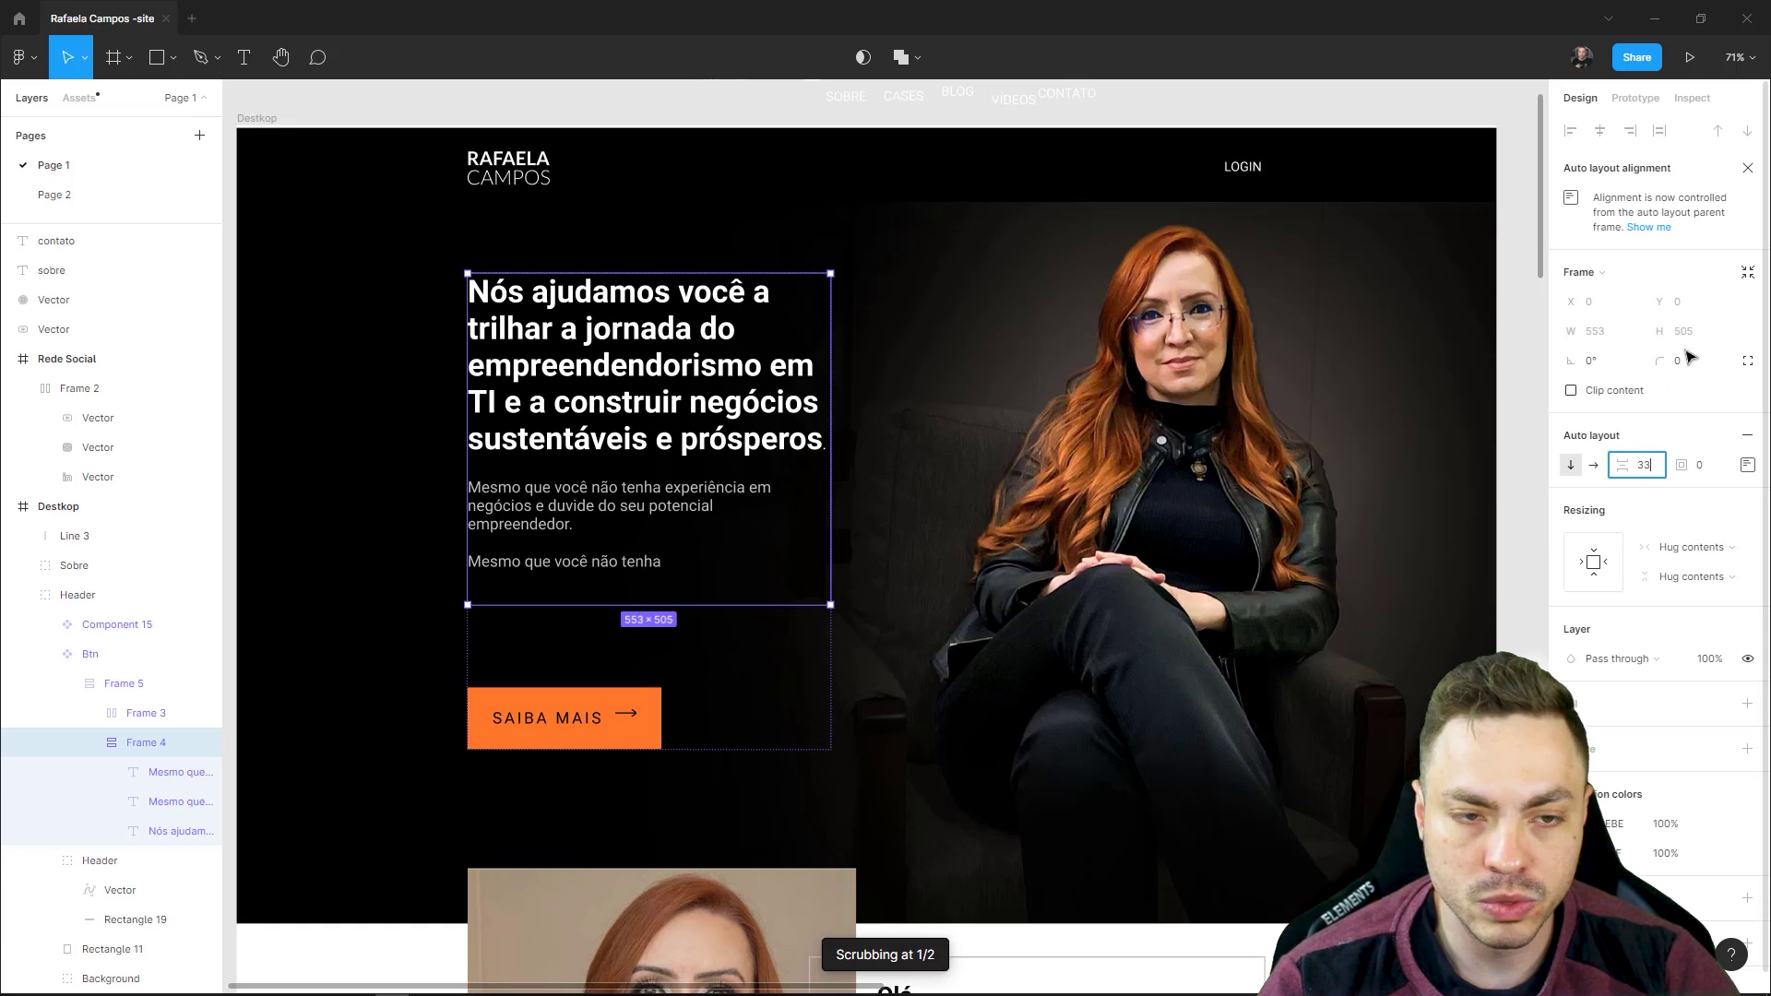
{"action": "left_click", "coordinate": [1655, 463]}
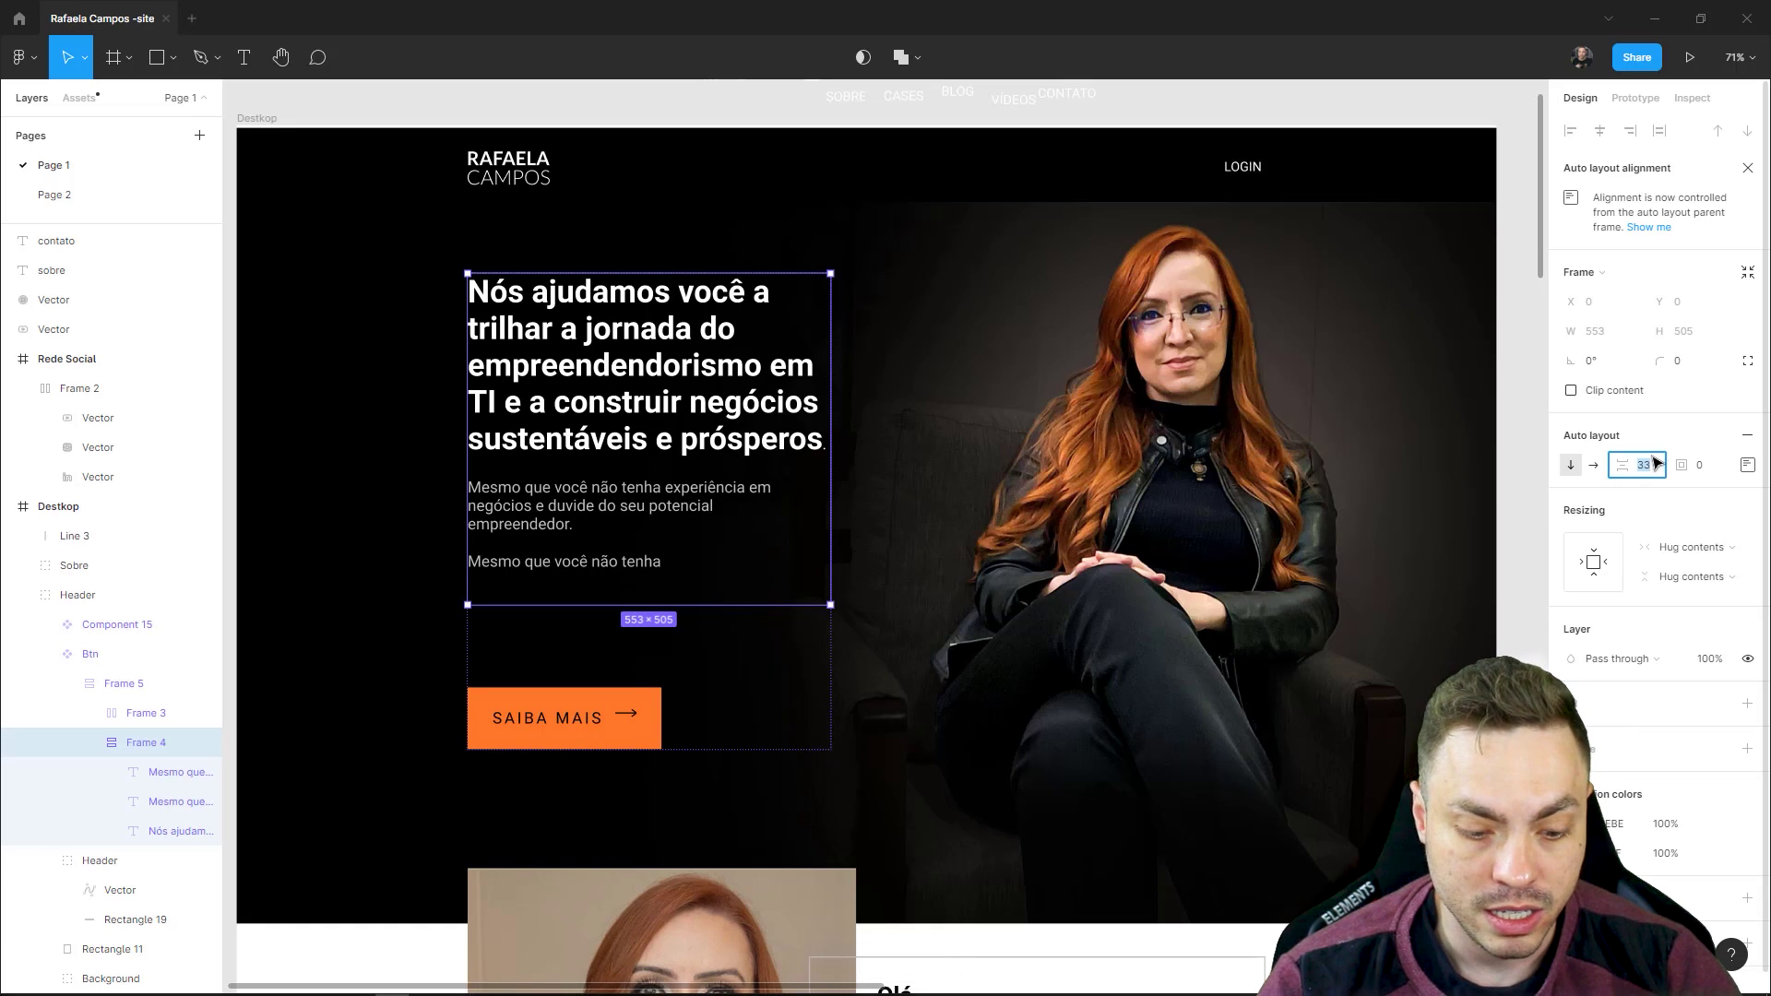
{"action": "type", "text": "48"}
{"action": "key", "text": "Return"}
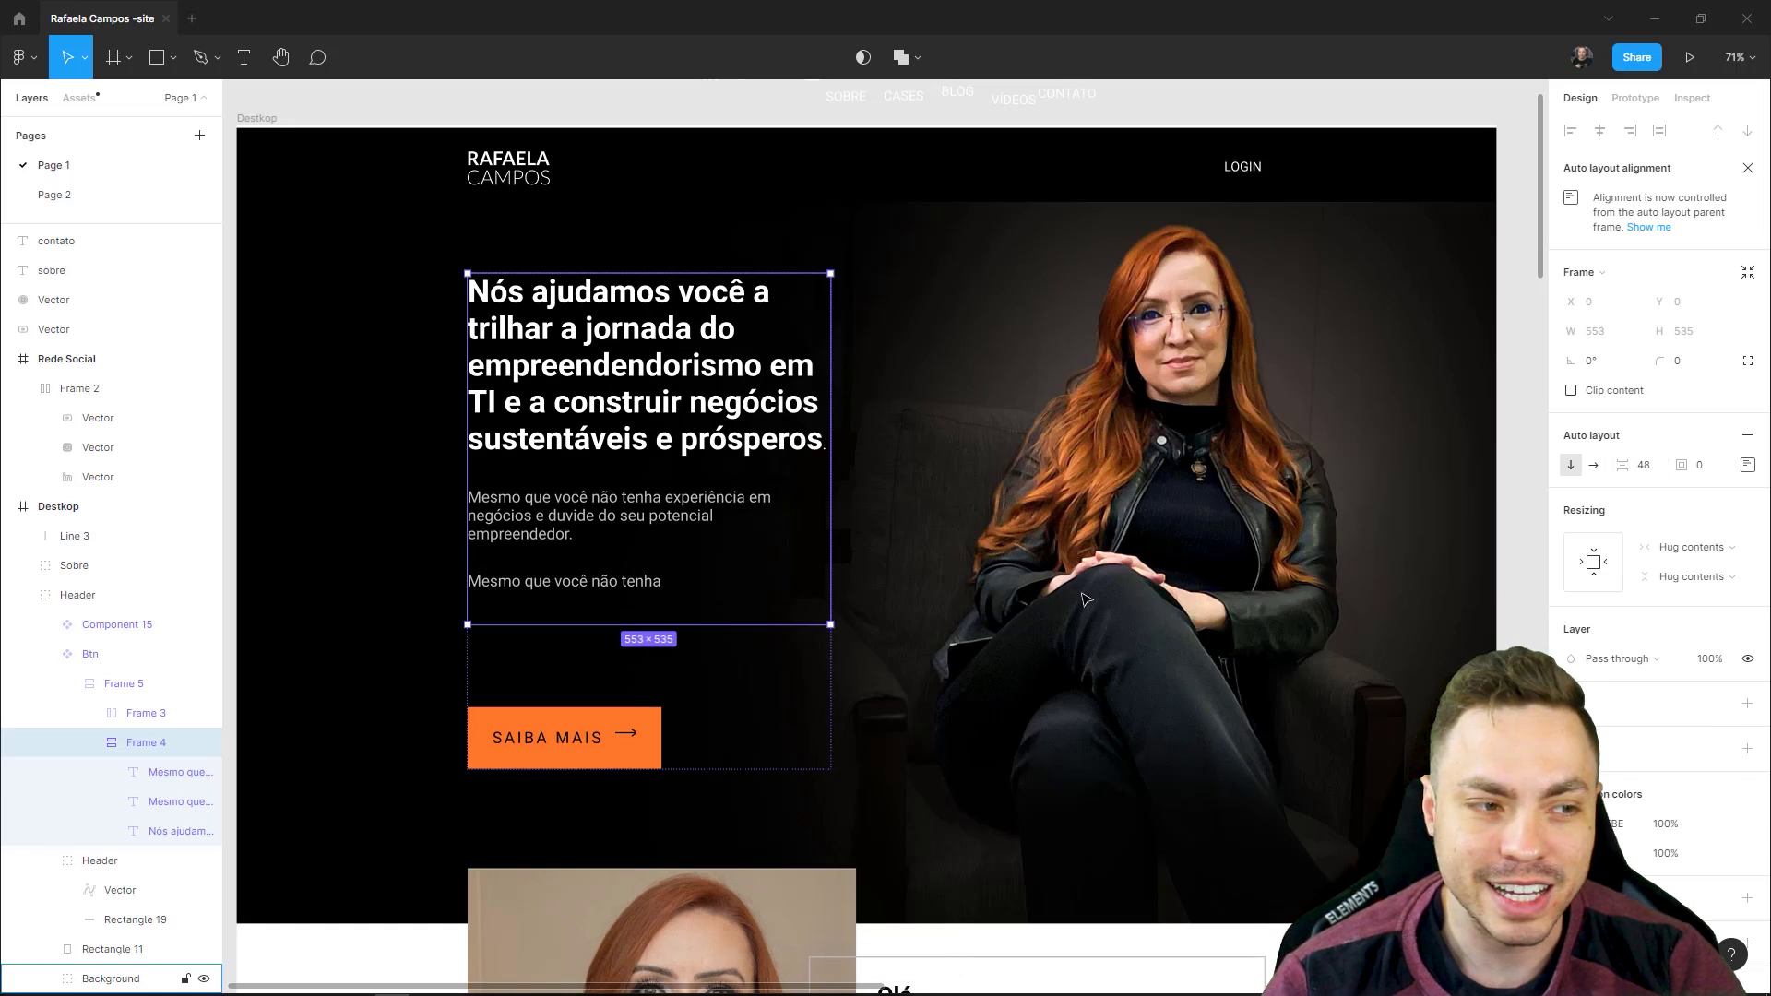
{"action": "left_click", "coordinate": [646, 433]}
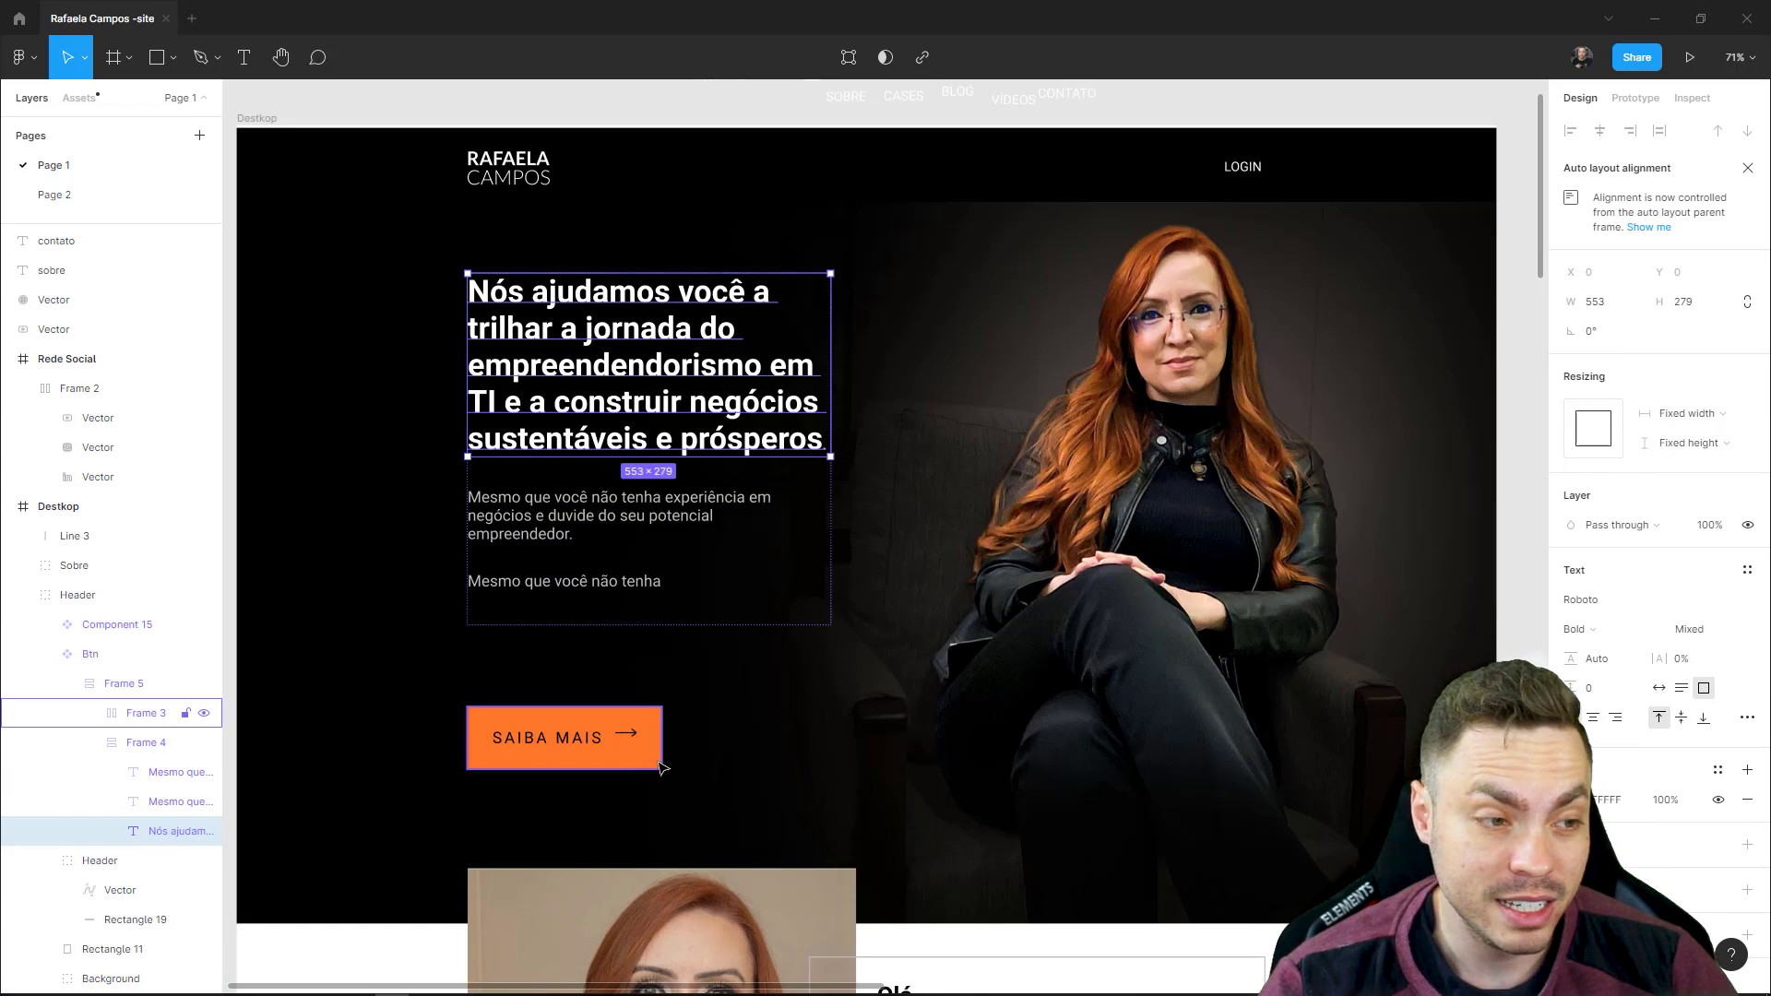
- Reduce Frame 5's spacing above the SAIBA MAIS button from 126 to 53
{"action": "left_click", "coordinate": [606, 729]}
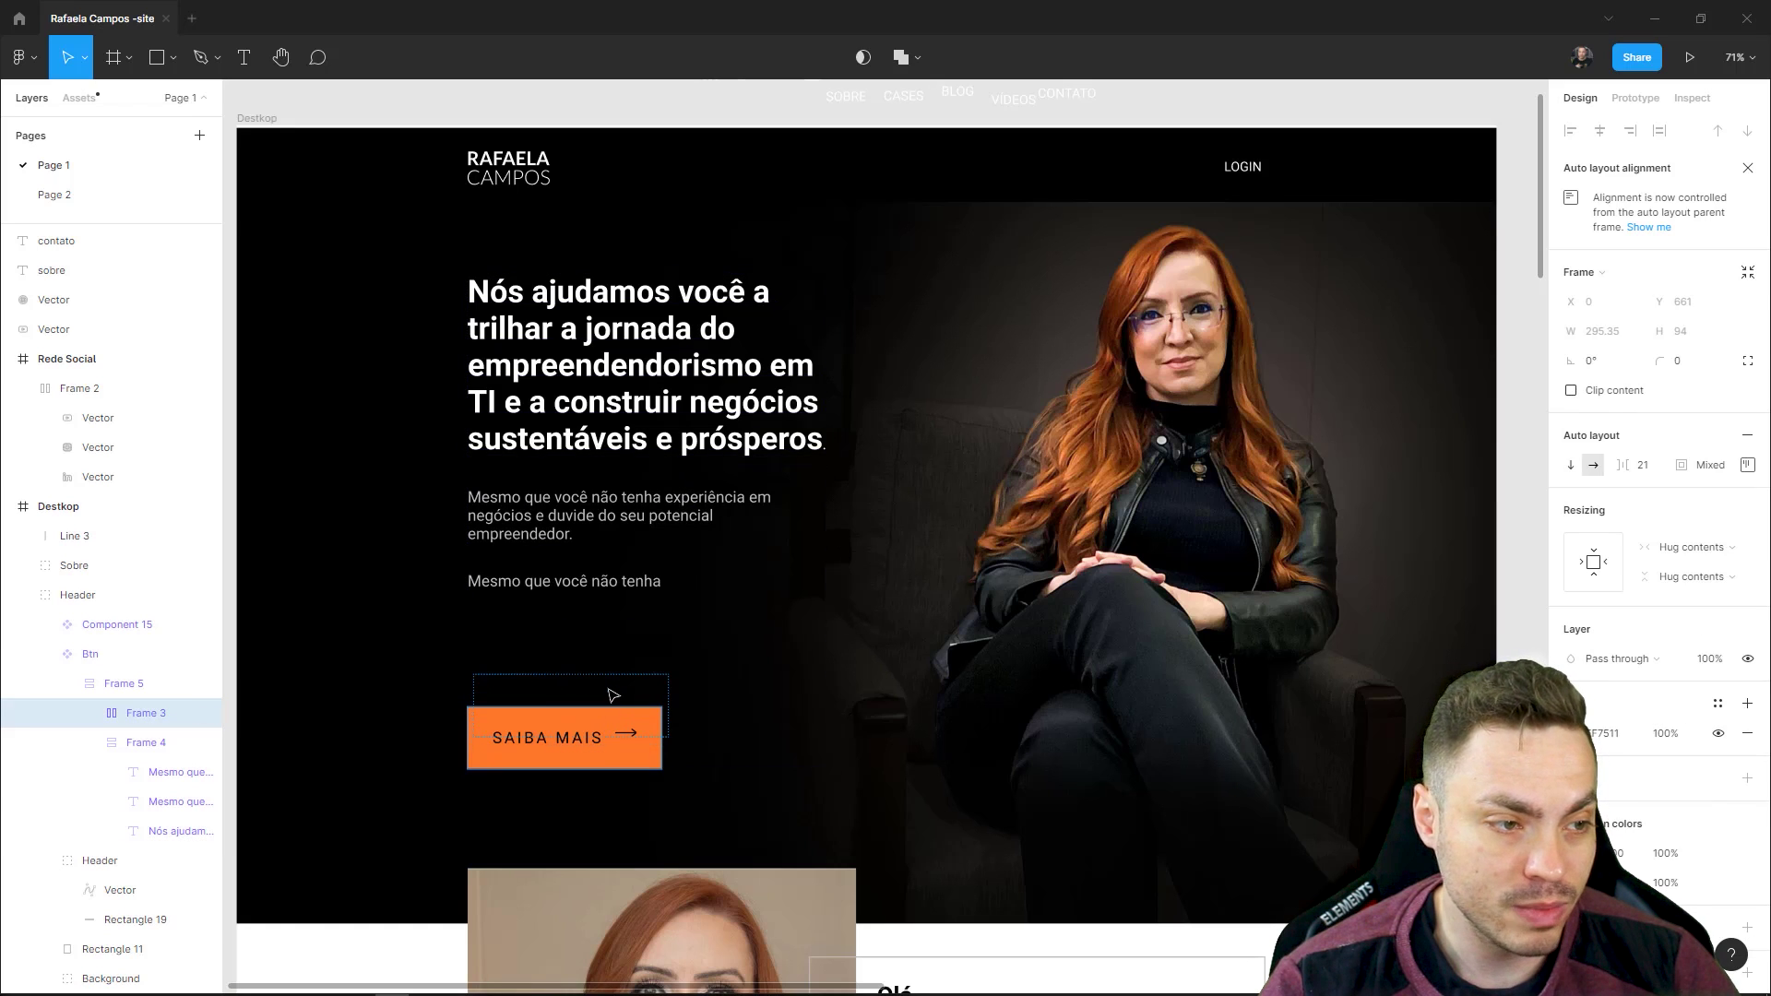
{"action": "left_click", "coordinate": [601, 655]}
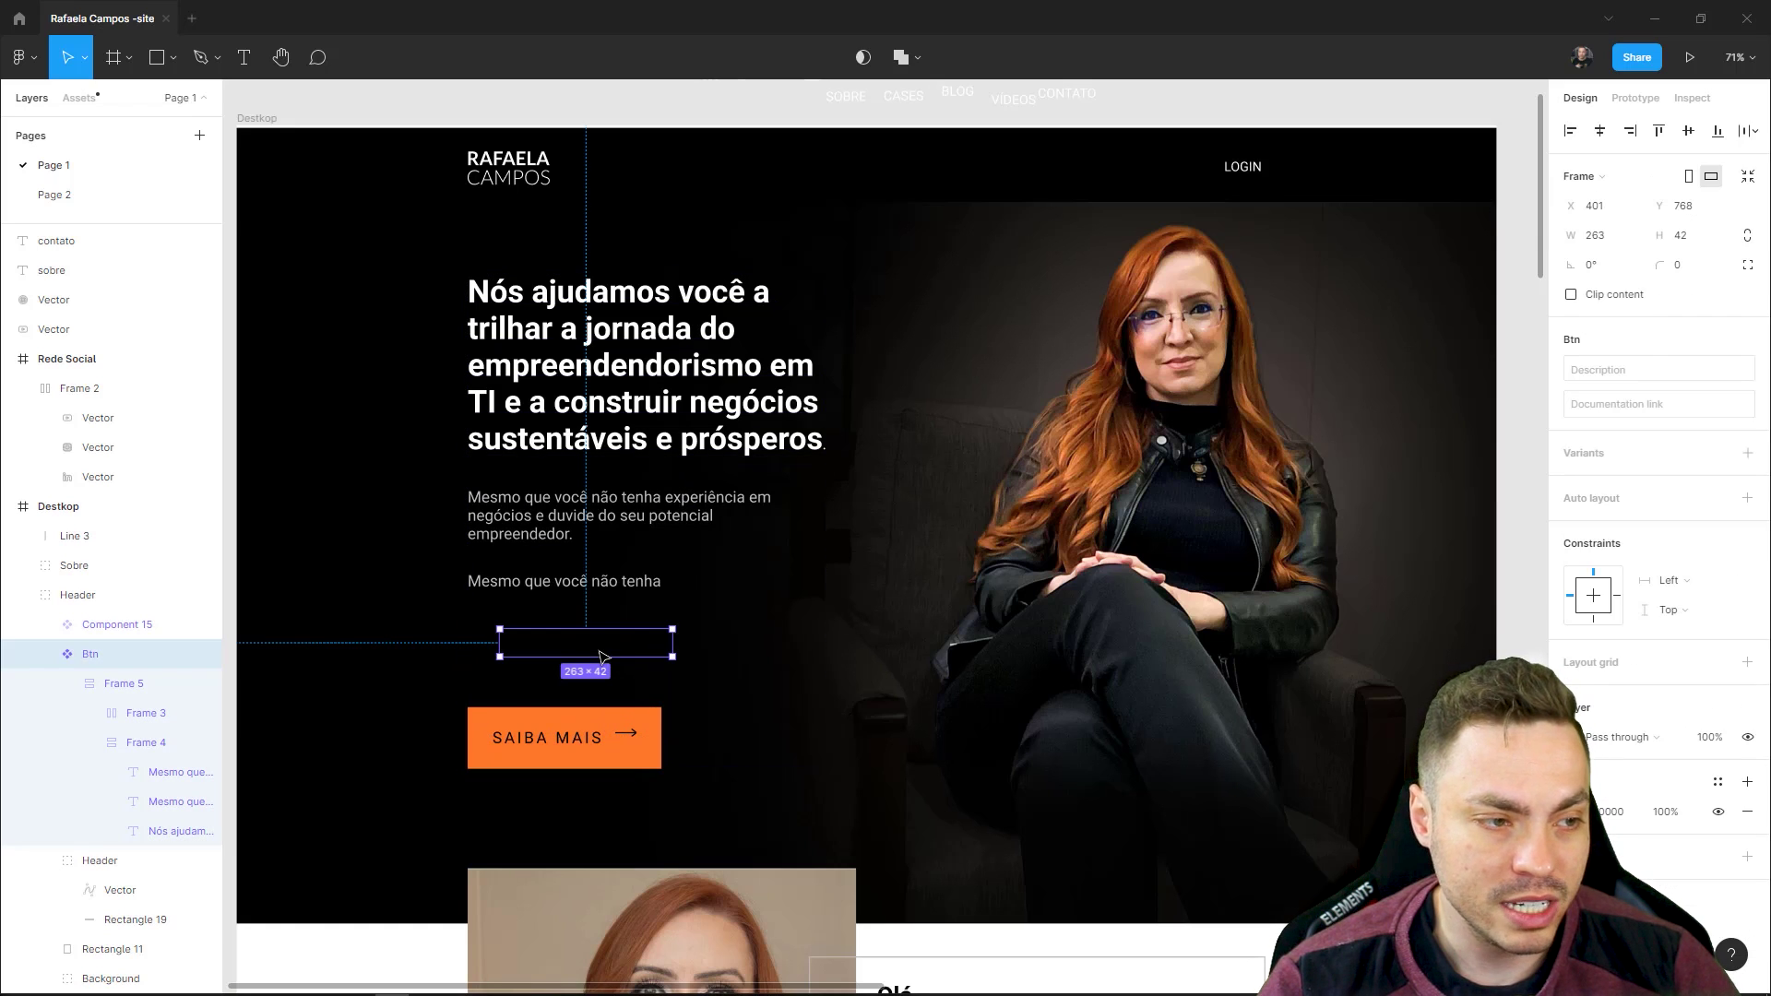
{"action": "key", "text": "Delete"}
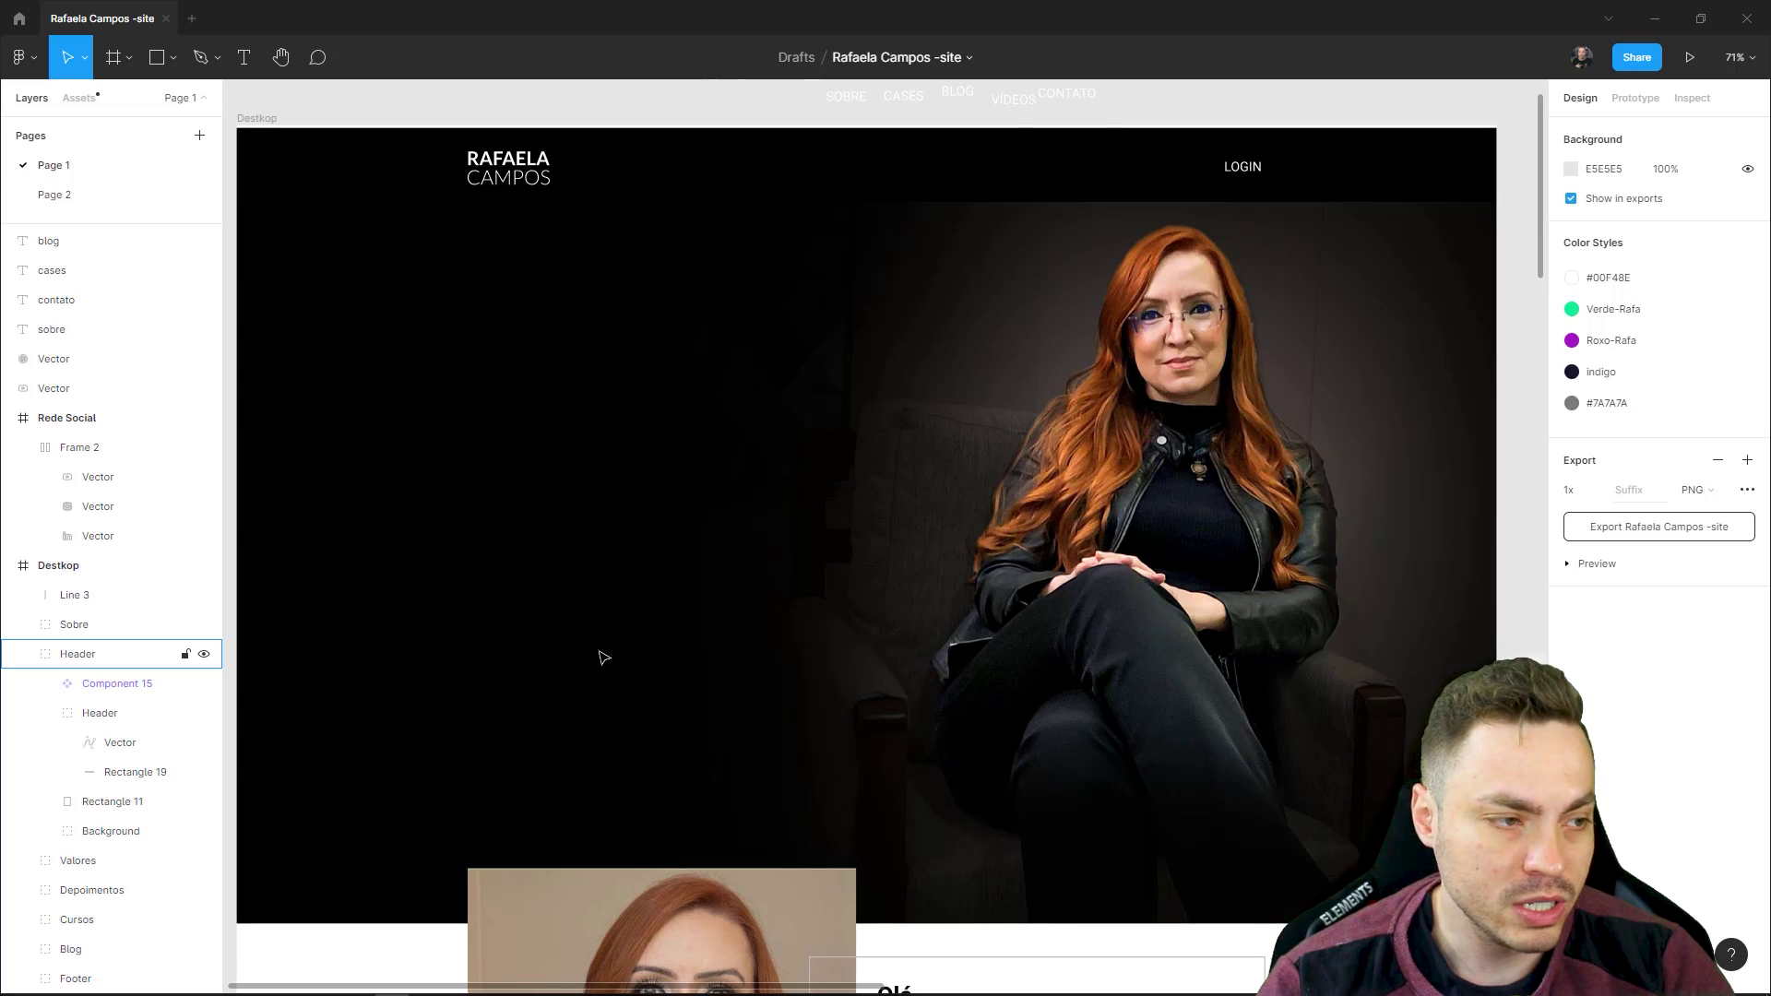
{"action": "key", "text": "ctrl+z"}
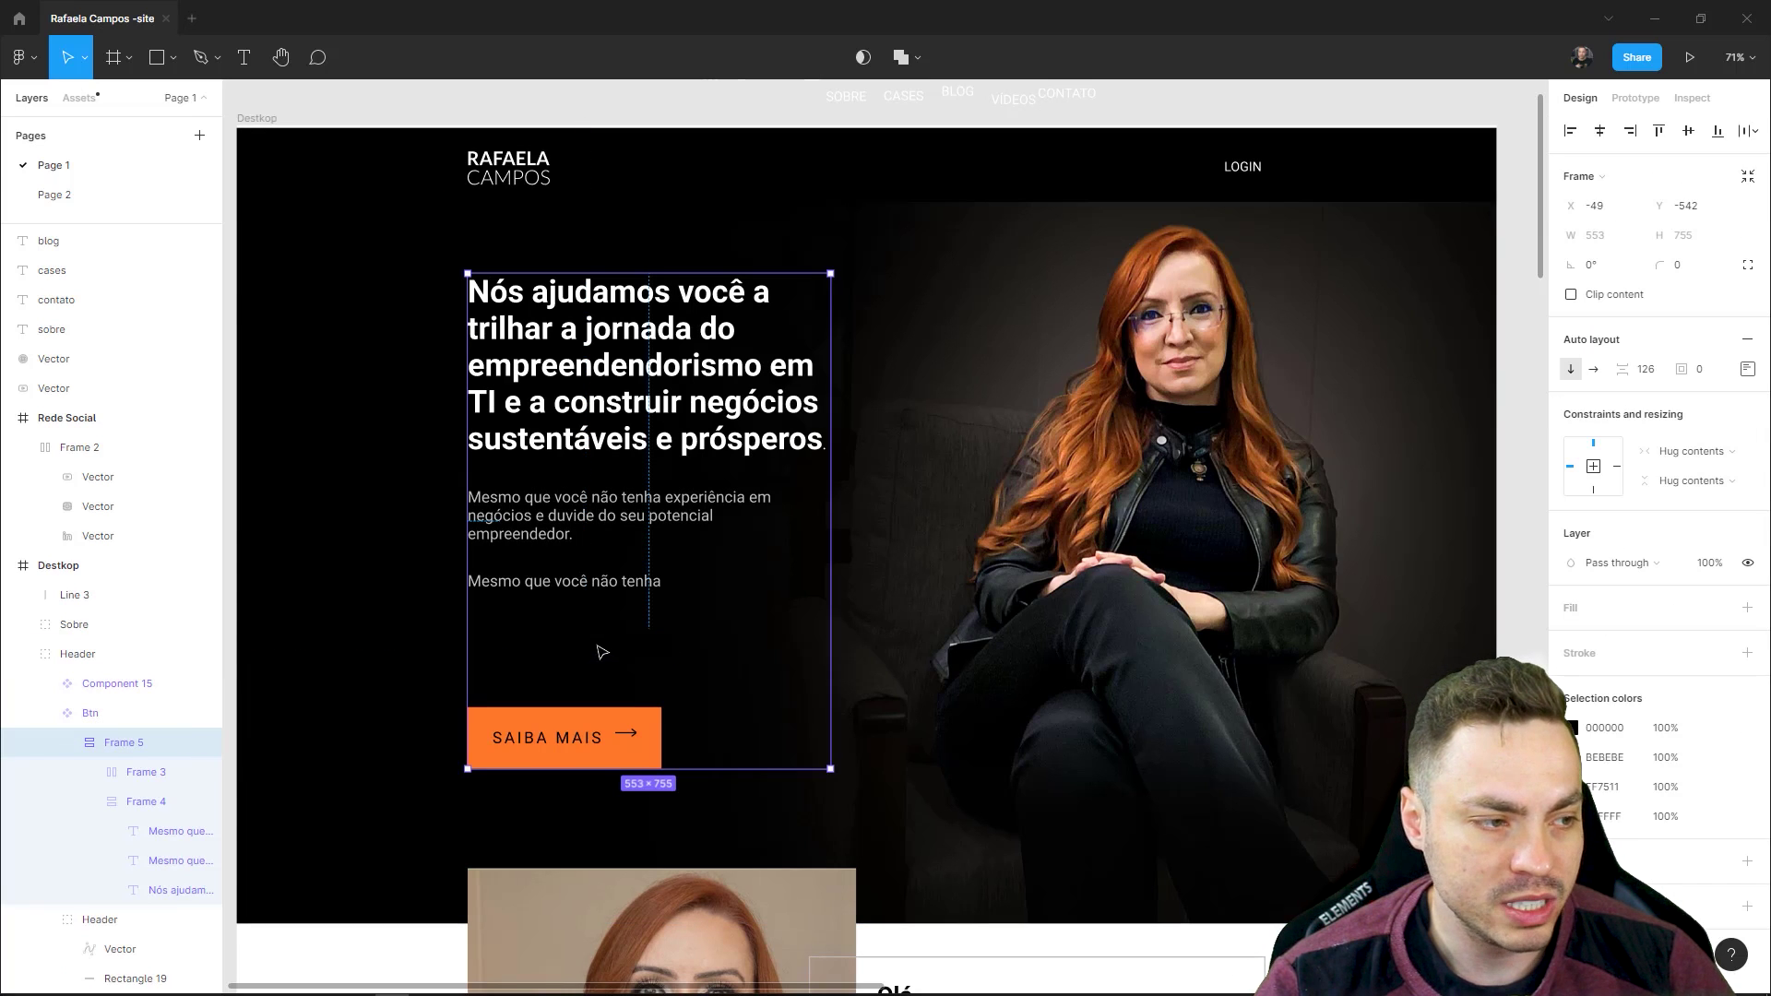
{"action": "left_click", "coordinate": [120, 715]}
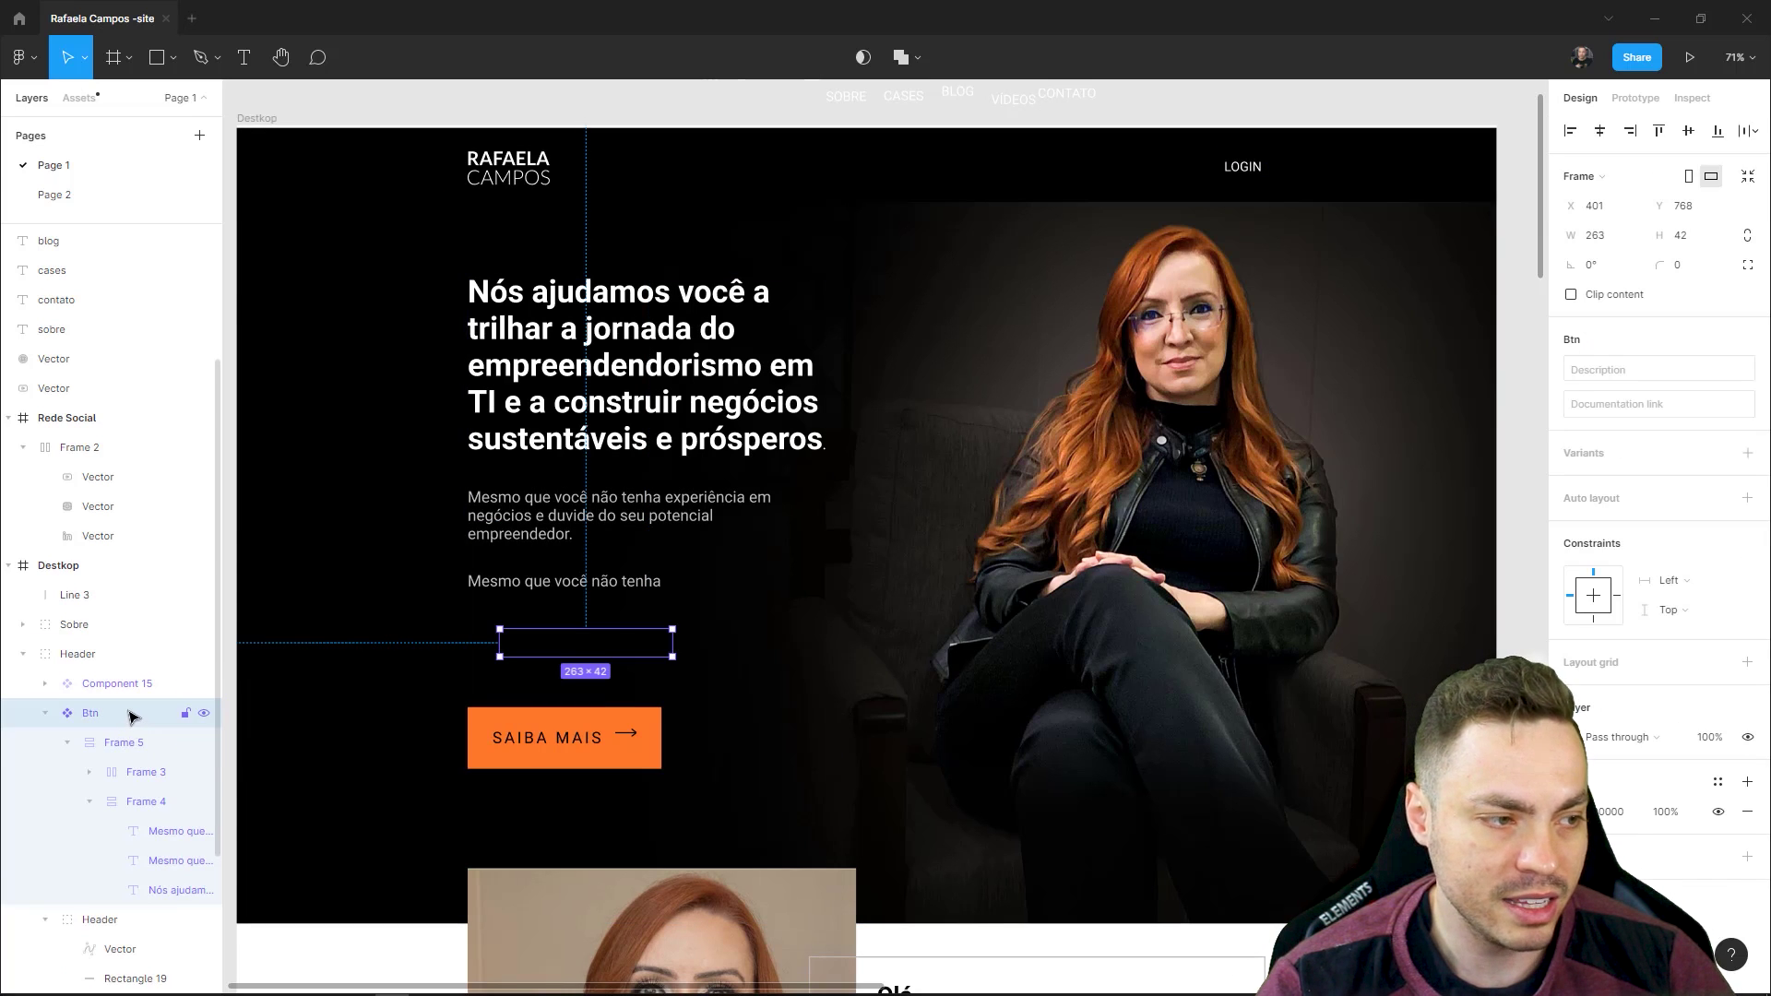
{"action": "left_click", "coordinate": [553, 729]}
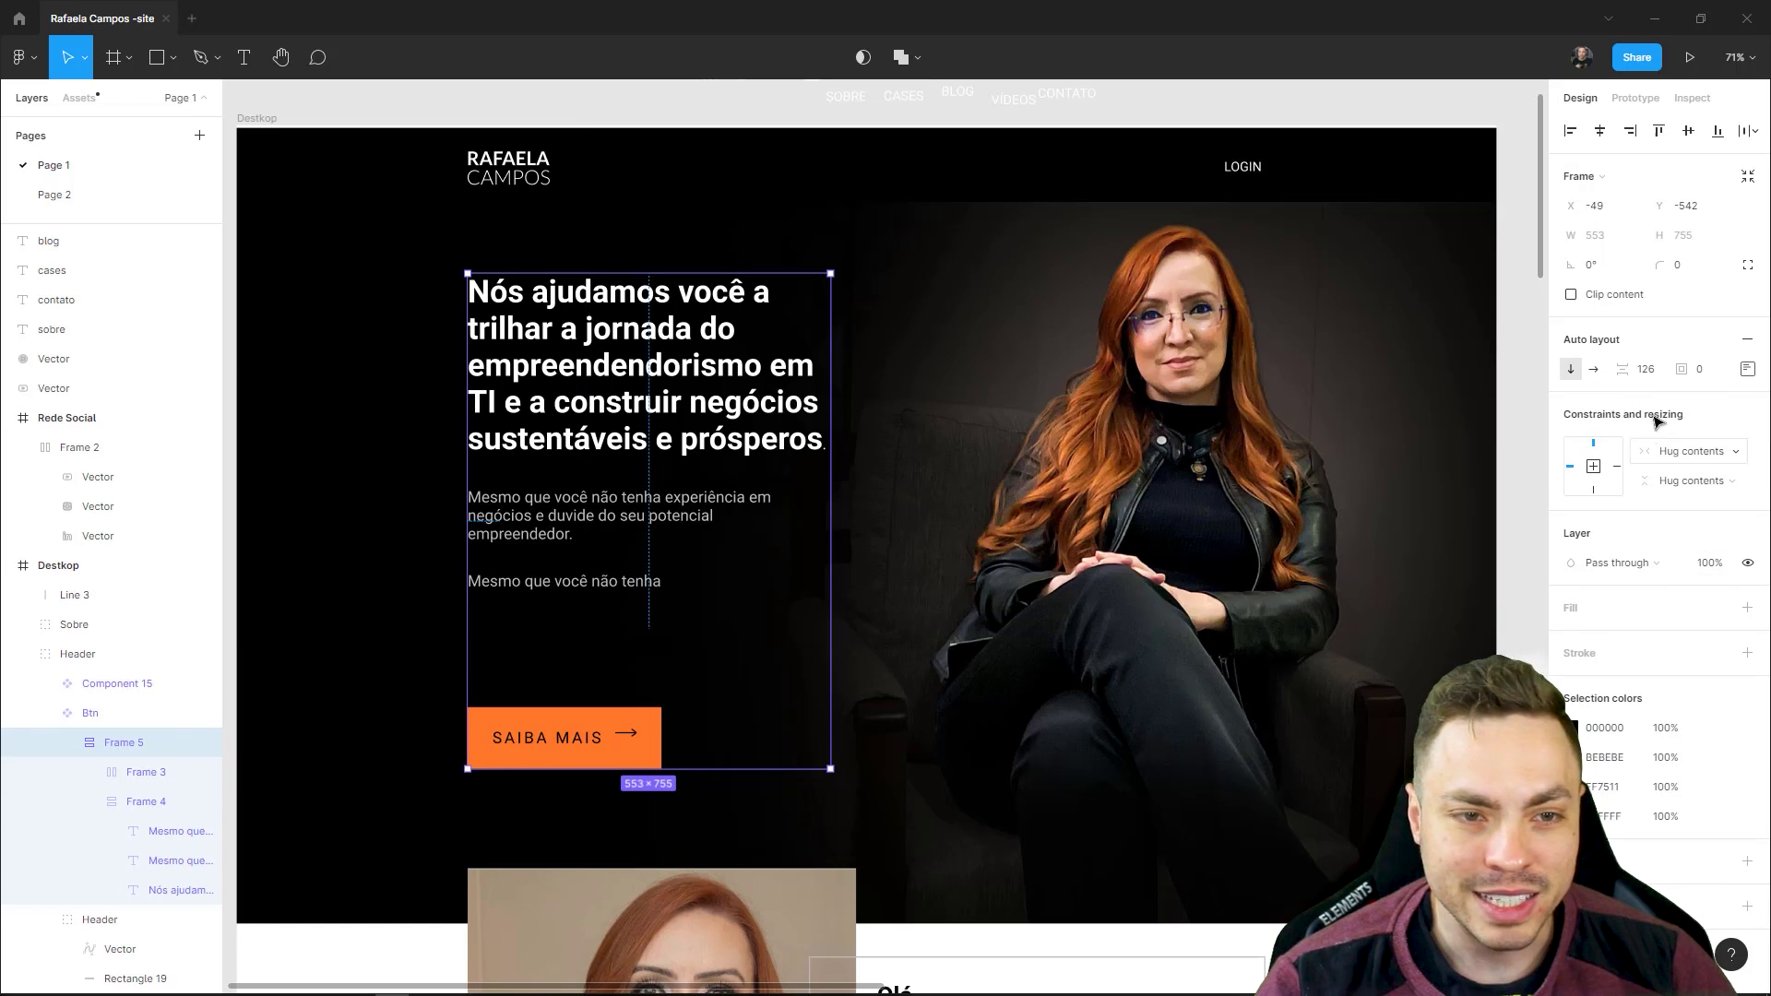
{"action": "mouse_move", "coordinate": [1632, 374]}
{"action": "left_mouse_down"}
{"action": "mouse_move", "coordinate": [1426, 389]}
{"action": "mouse_move", "coordinate": [1490, 383]}
{"action": "left_mouse_up"}
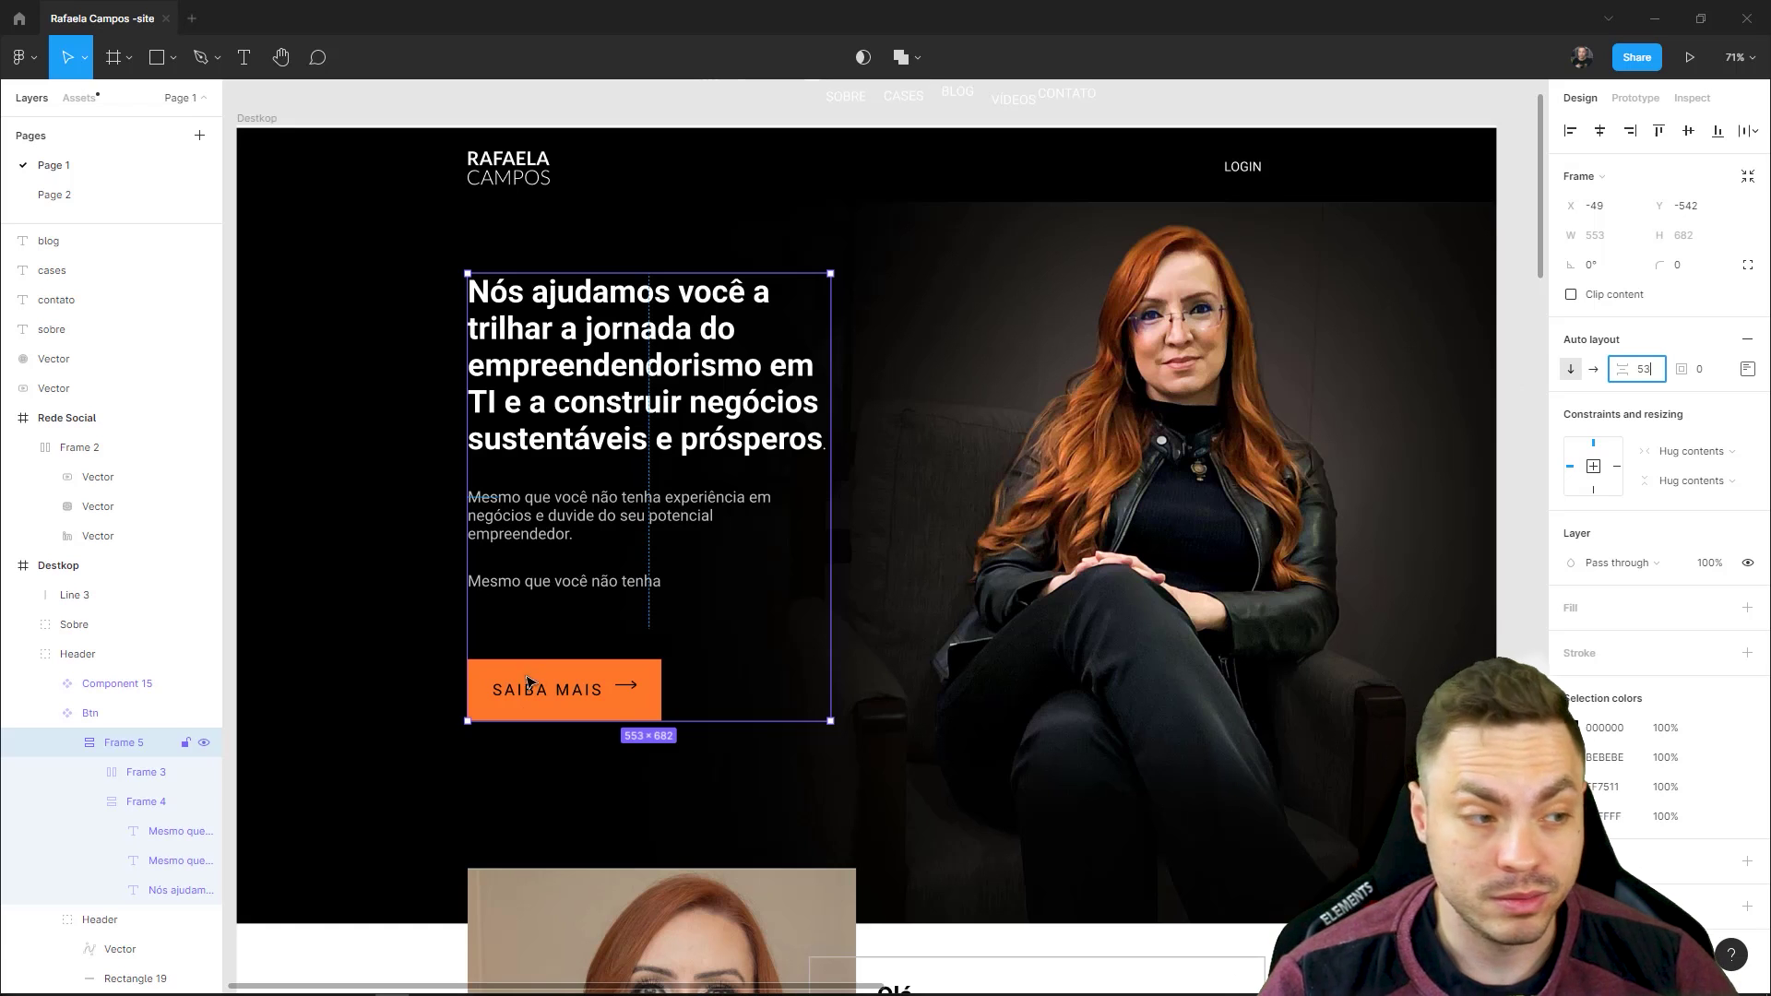
{"action": "double_click", "coordinate": [618, 712]}
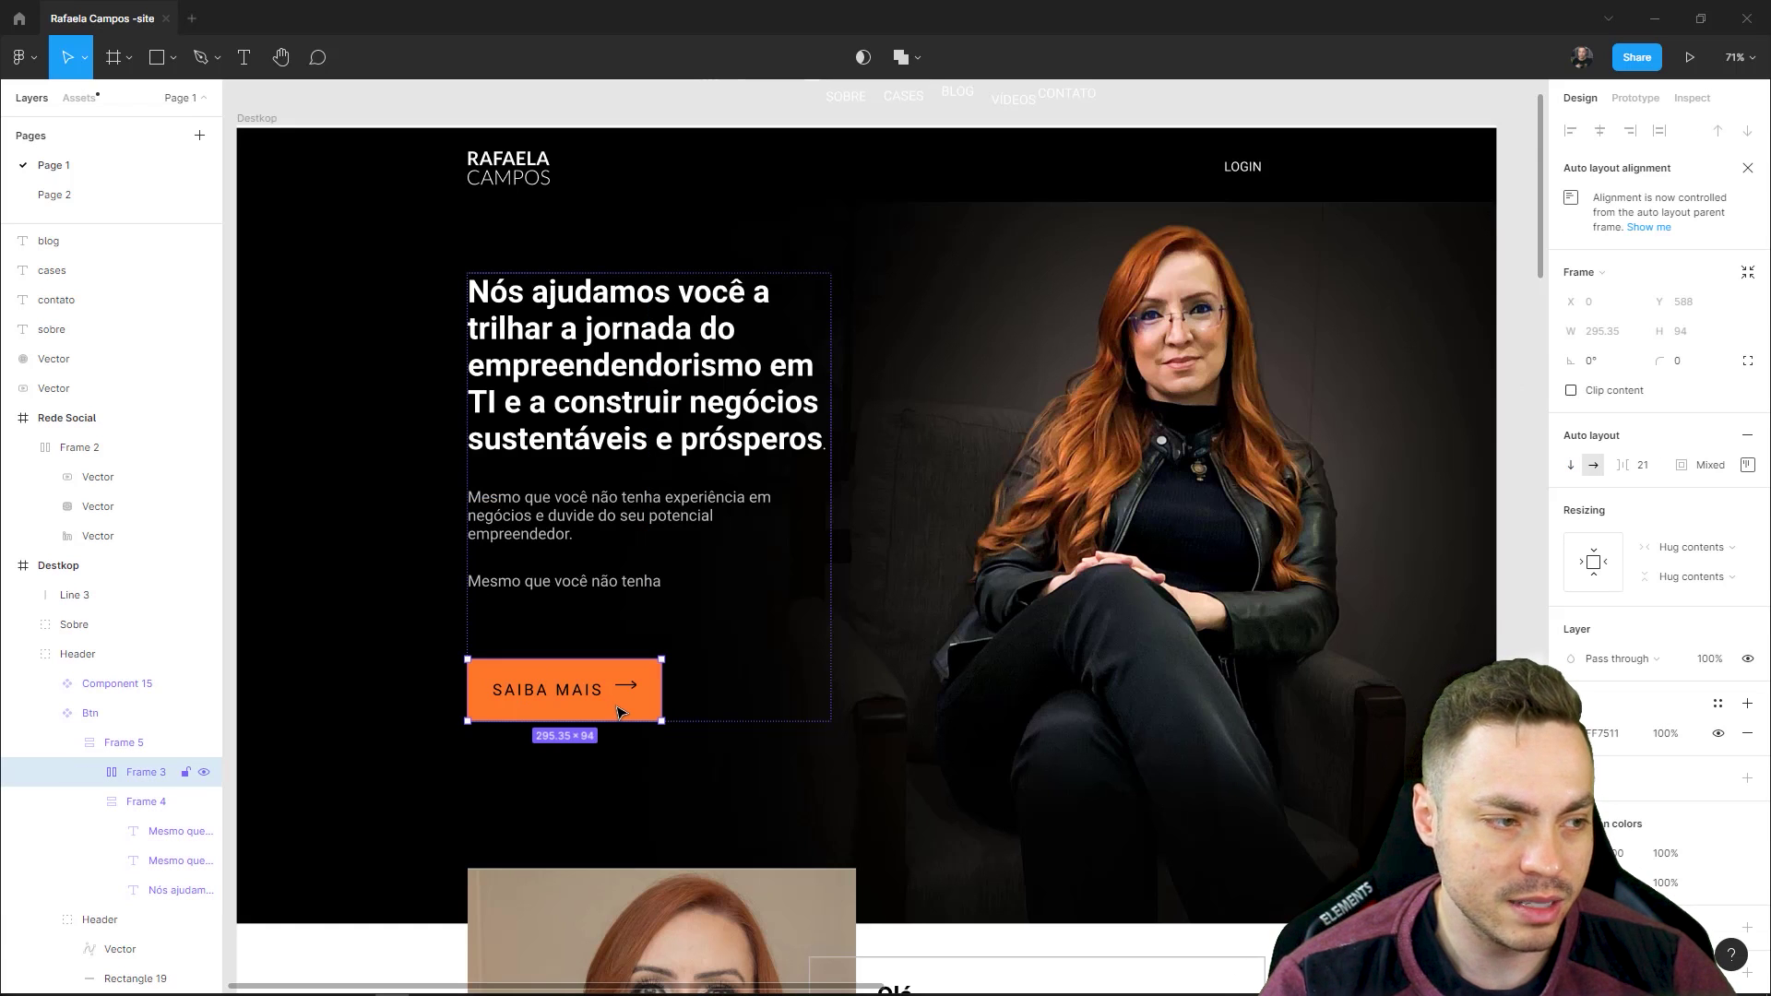
- Duplicate the SAIBA MAIS button and wrap both copies in horizontal auto layout Frame 6
{"action": "key", "text": "ctrl+d"}
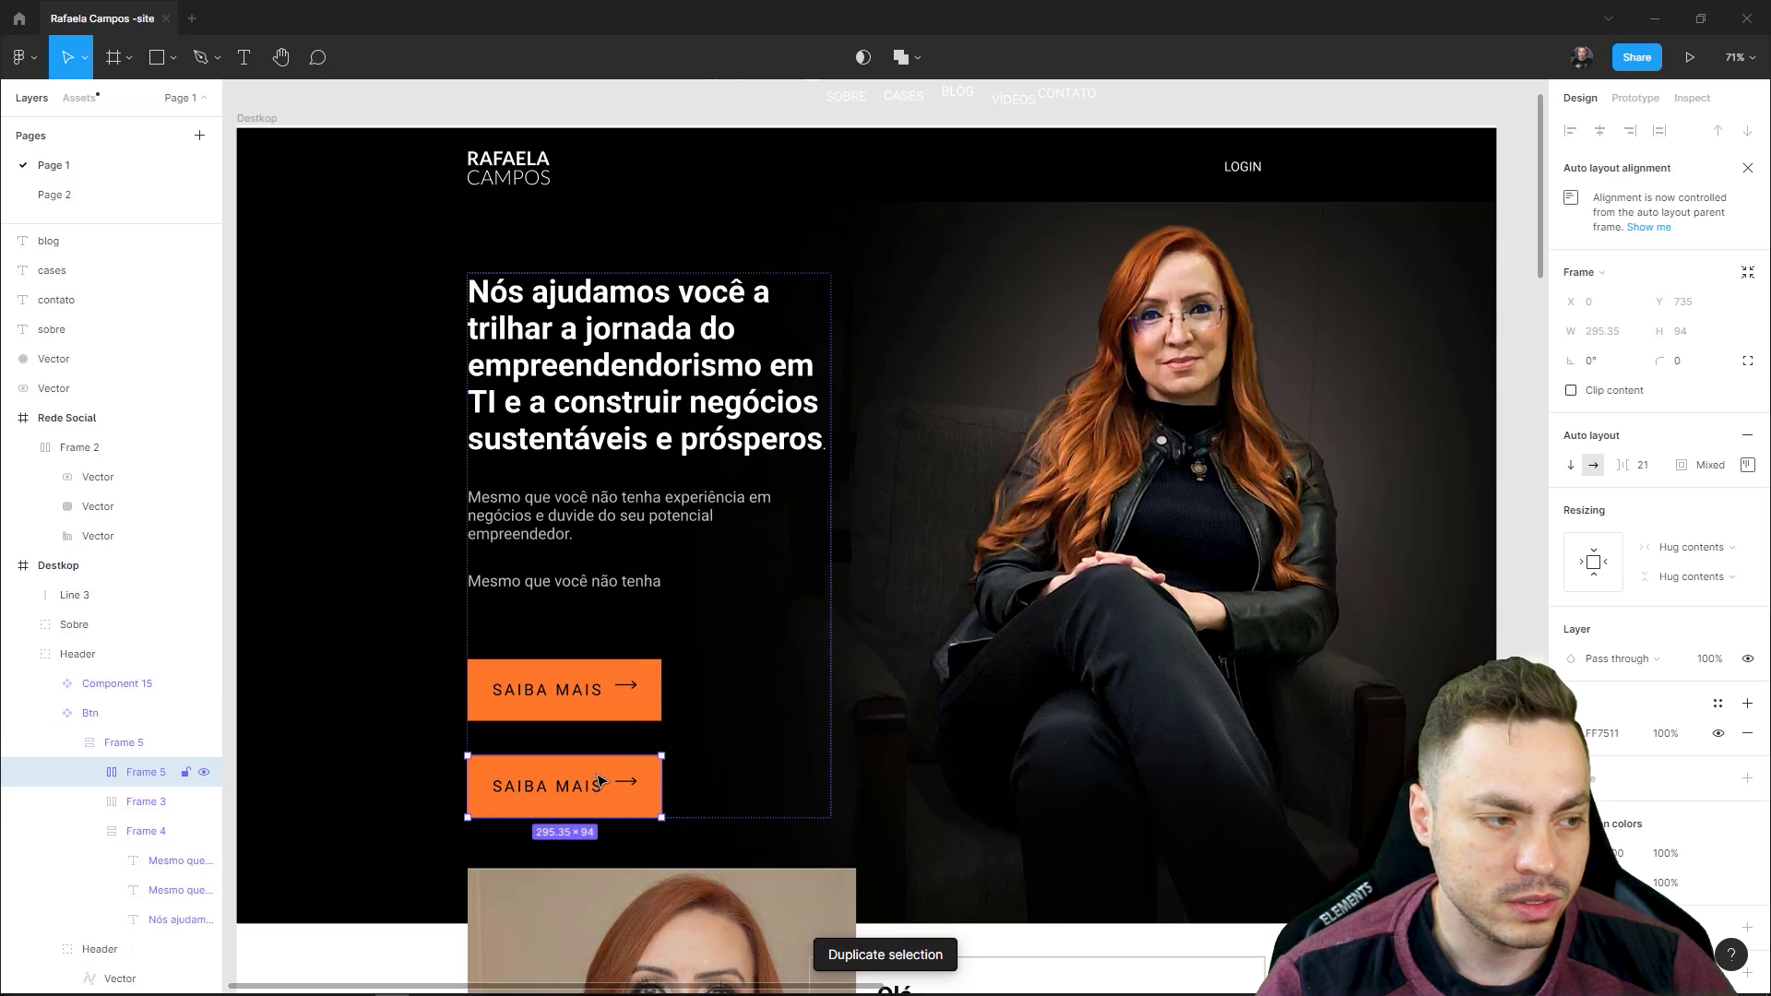
{"action": "left_click", "coordinate": [636, 701], "text": "shift"}
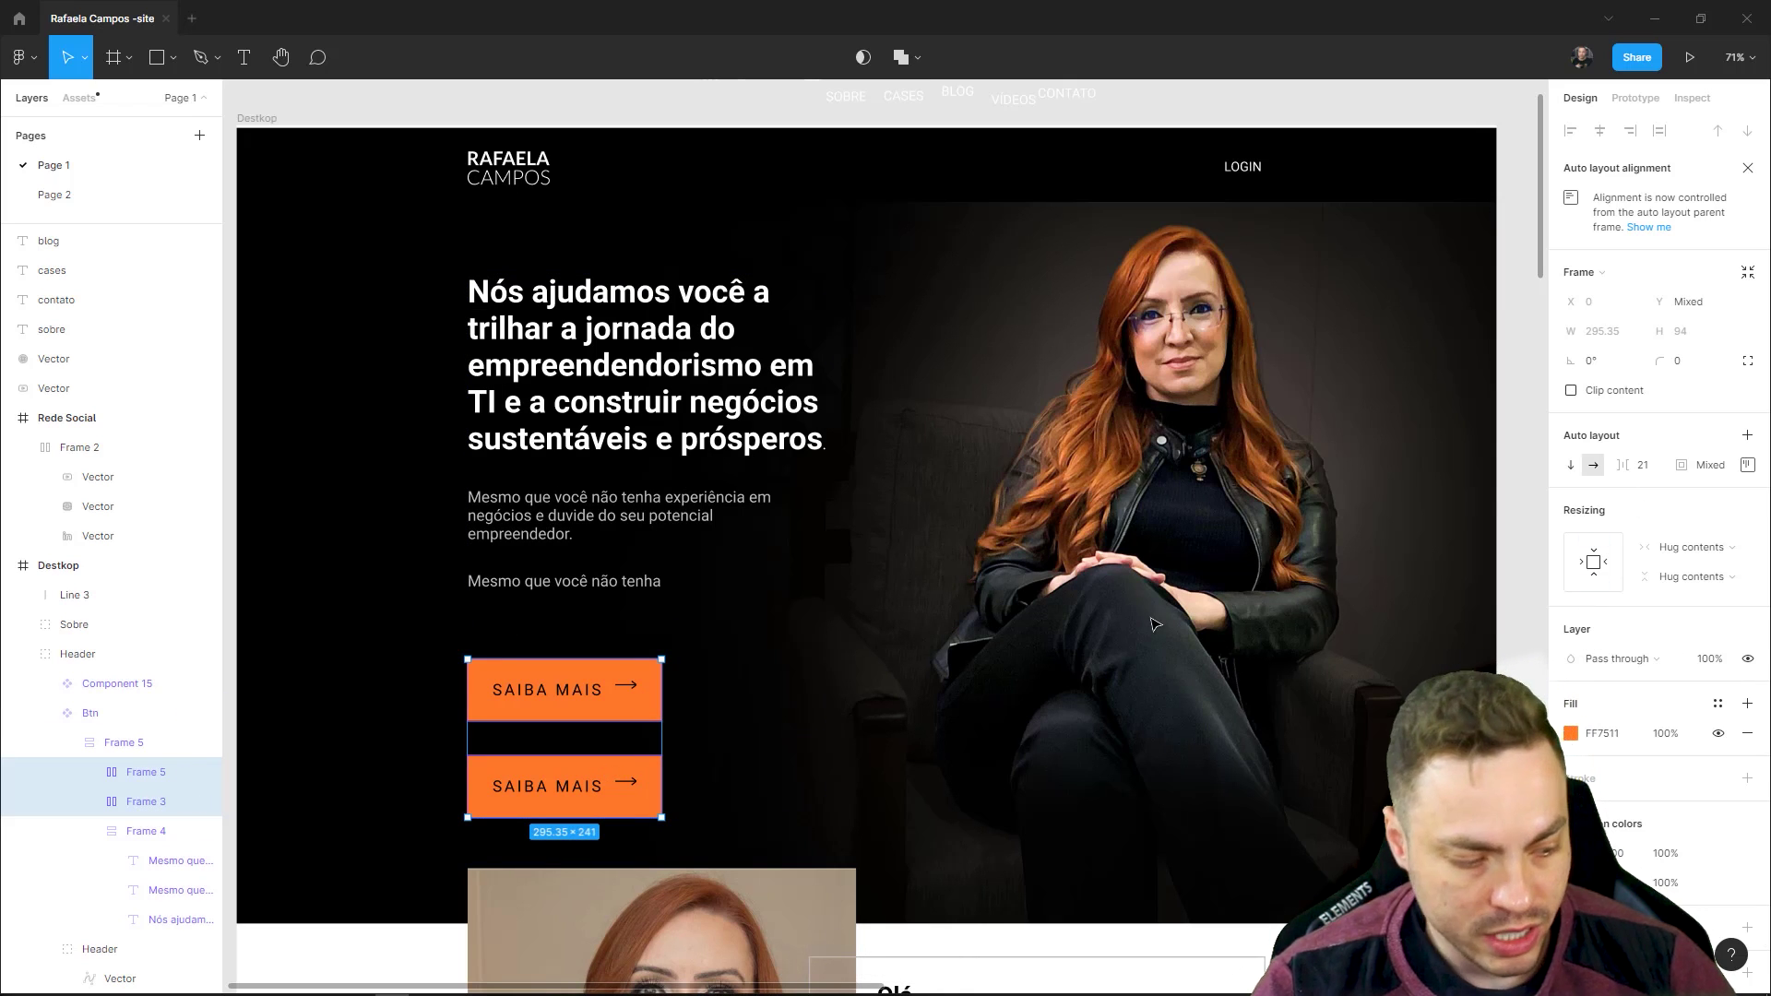
{"action": "key", "text": "shift+a"}
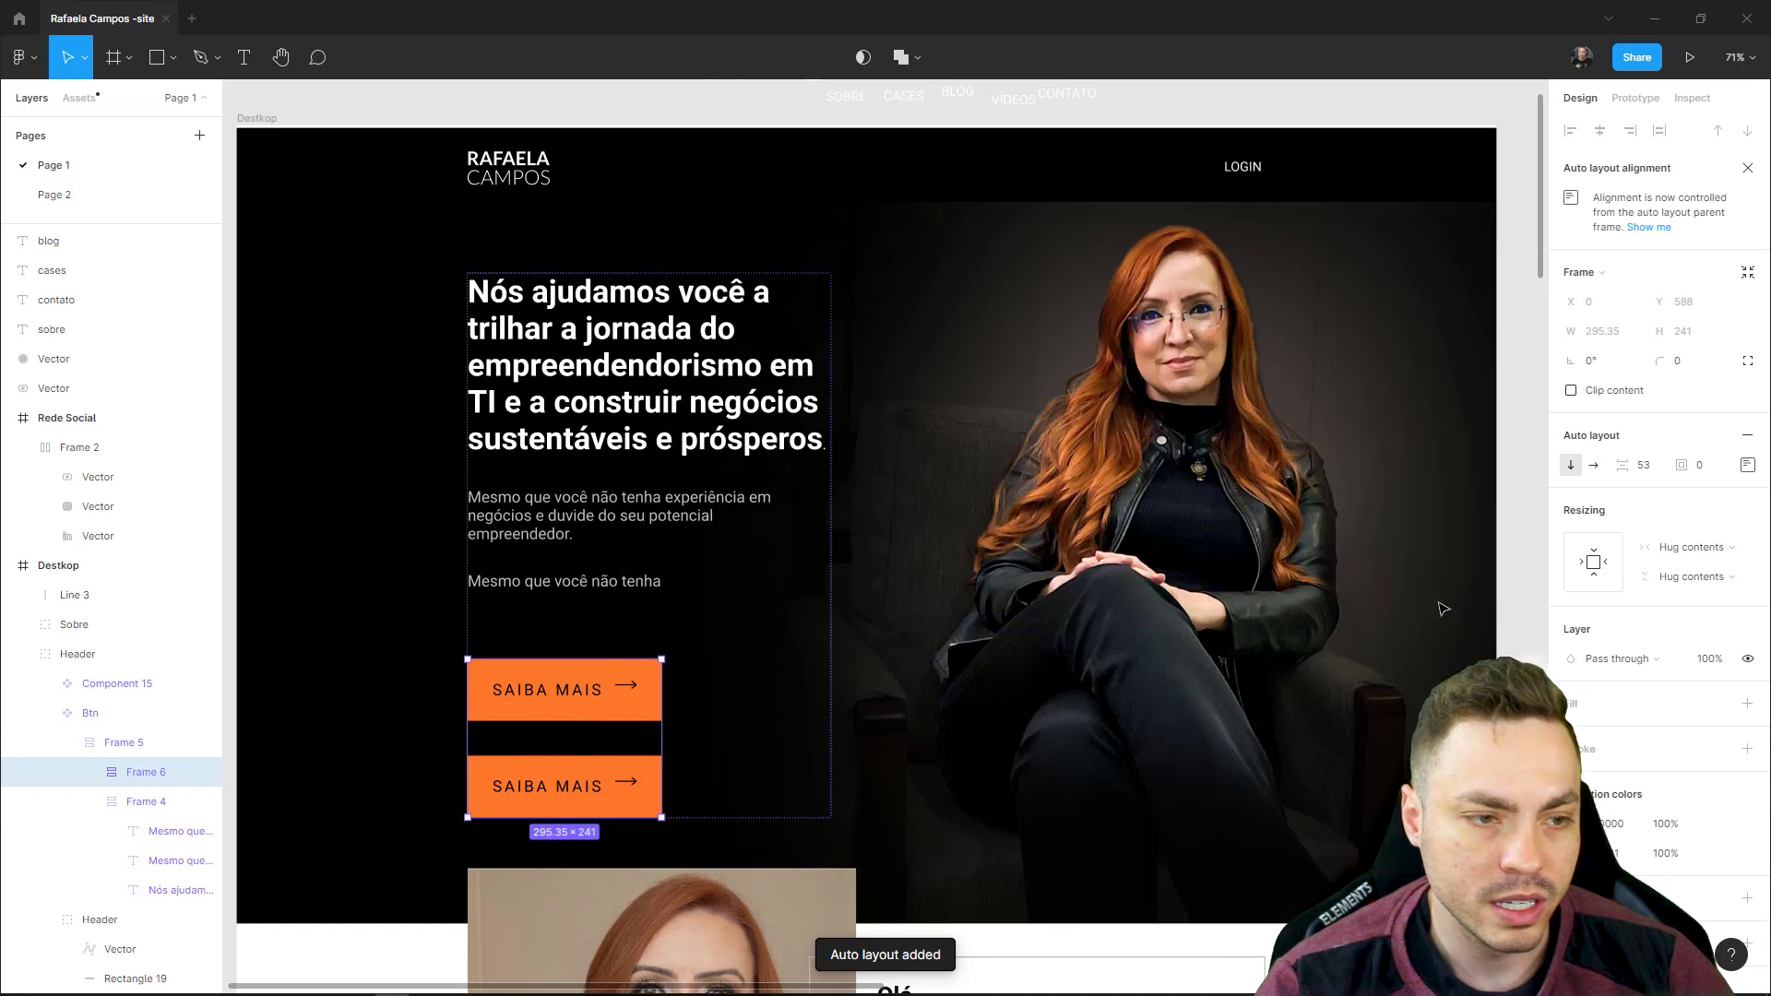
{"action": "left_click", "coordinate": [1595, 467]}
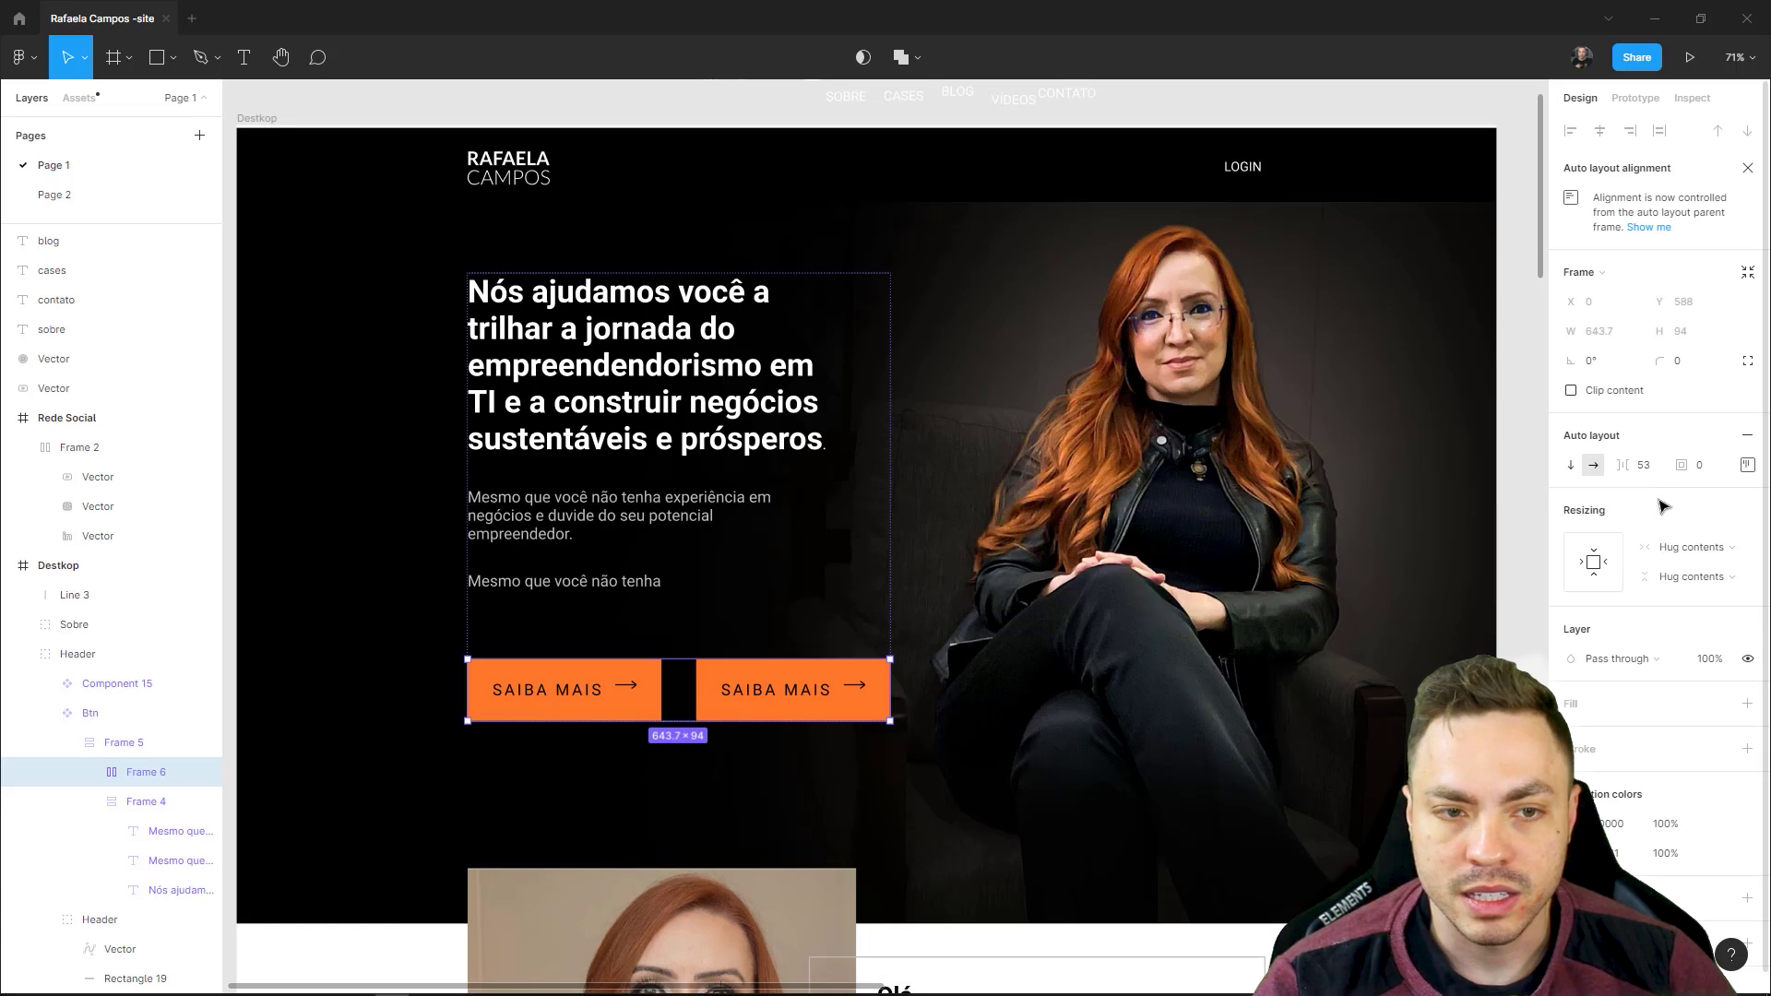
- Set the gap between buttons to 24 and relabel the second button 'COMPRE AGORA MESMO'
{"action": "type", "text": "24"}
{"action": "key", "text": "Return"}
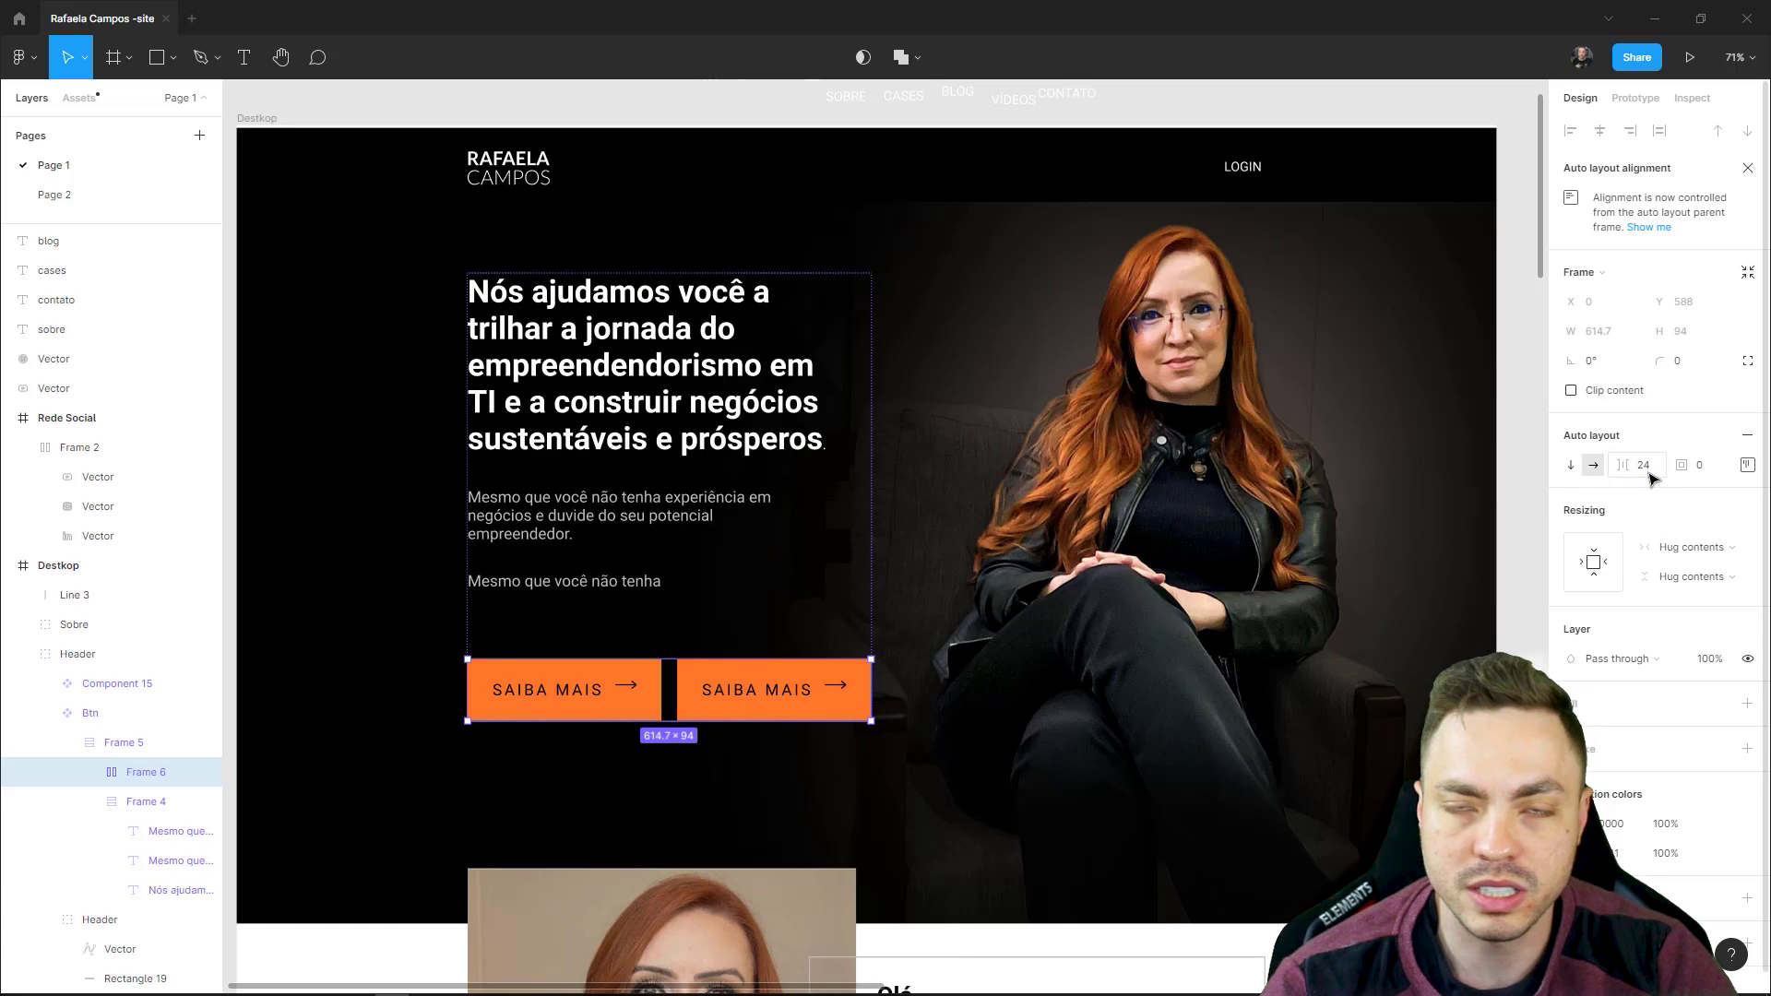
{"action": "left_click", "coordinate": [749, 690], "text": "ctrl"}
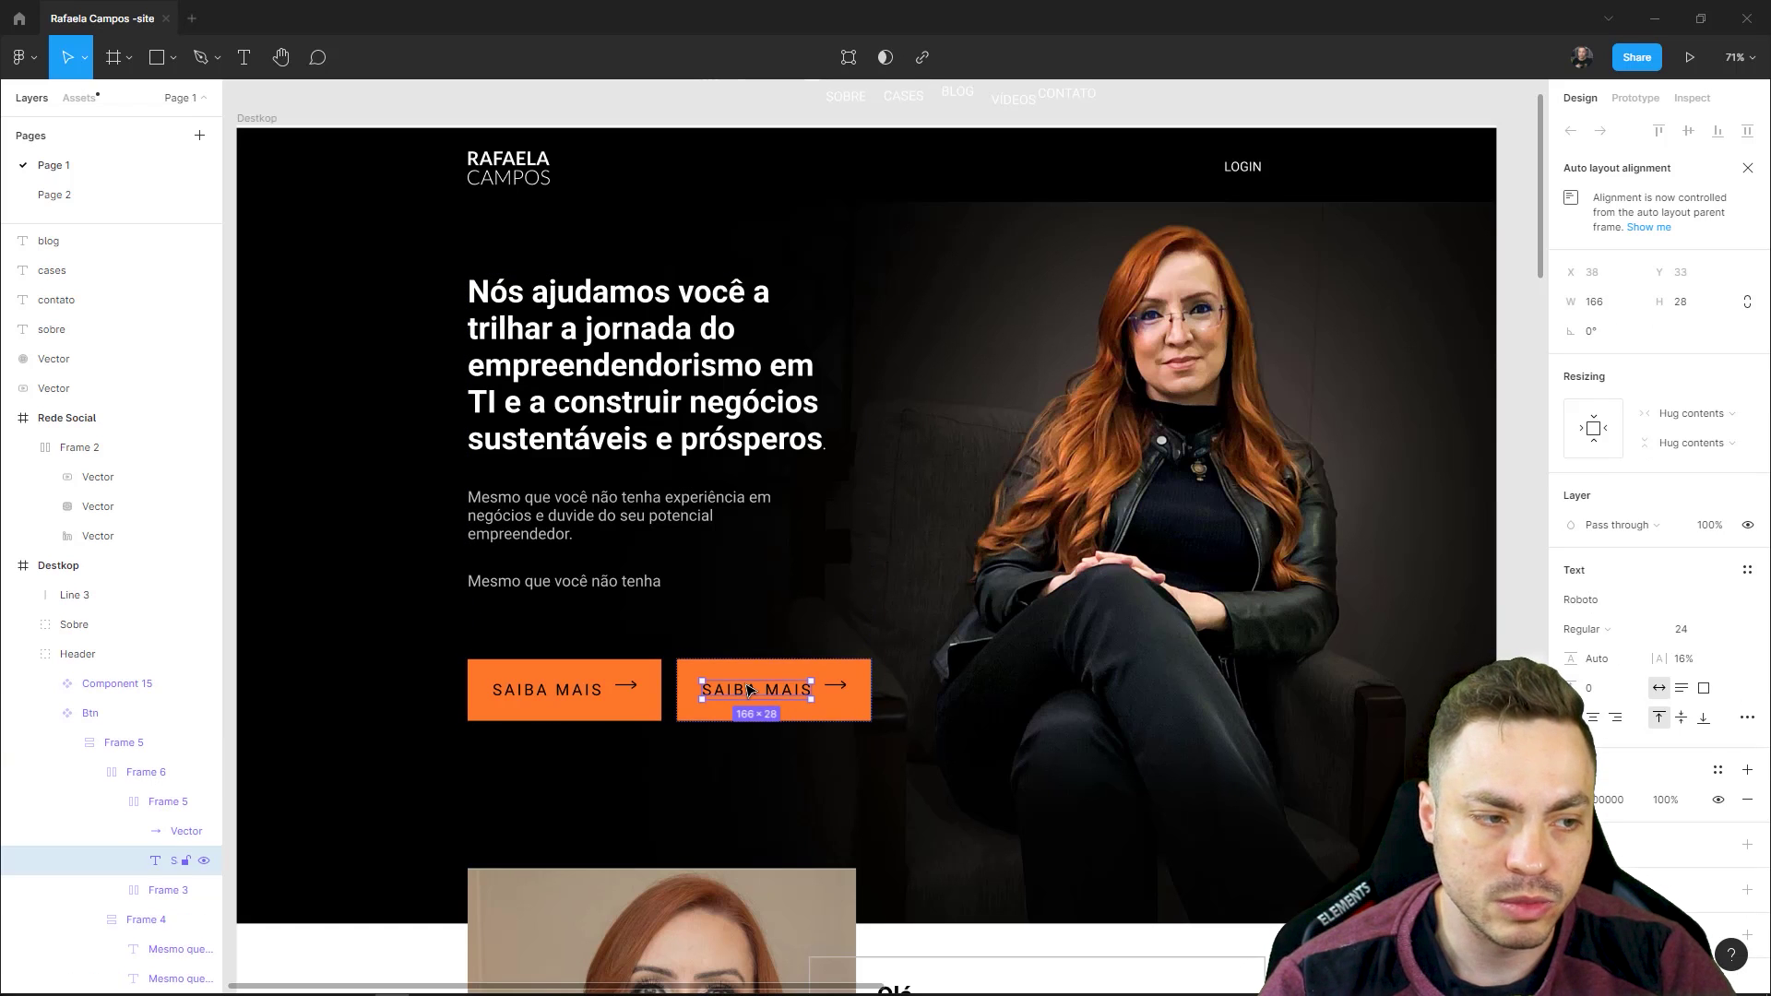
{"action": "double_click", "coordinate": [749, 689]}
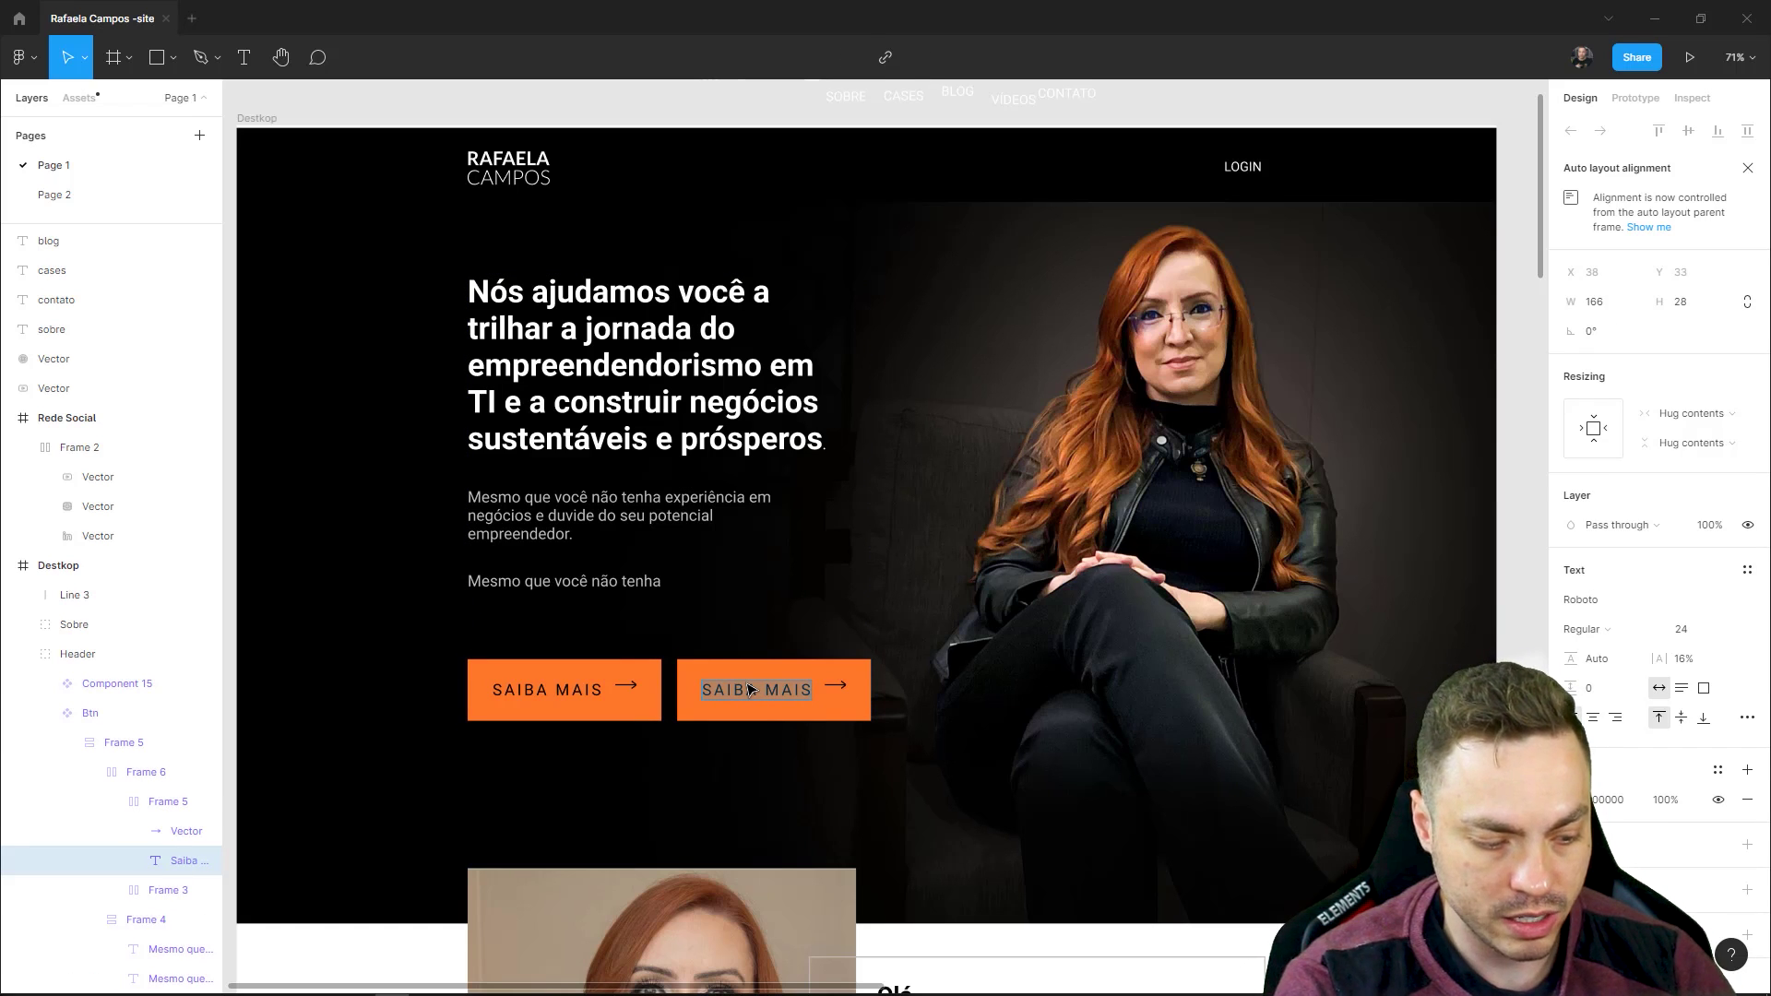
{"action": "type", "text": "COMPRE"}
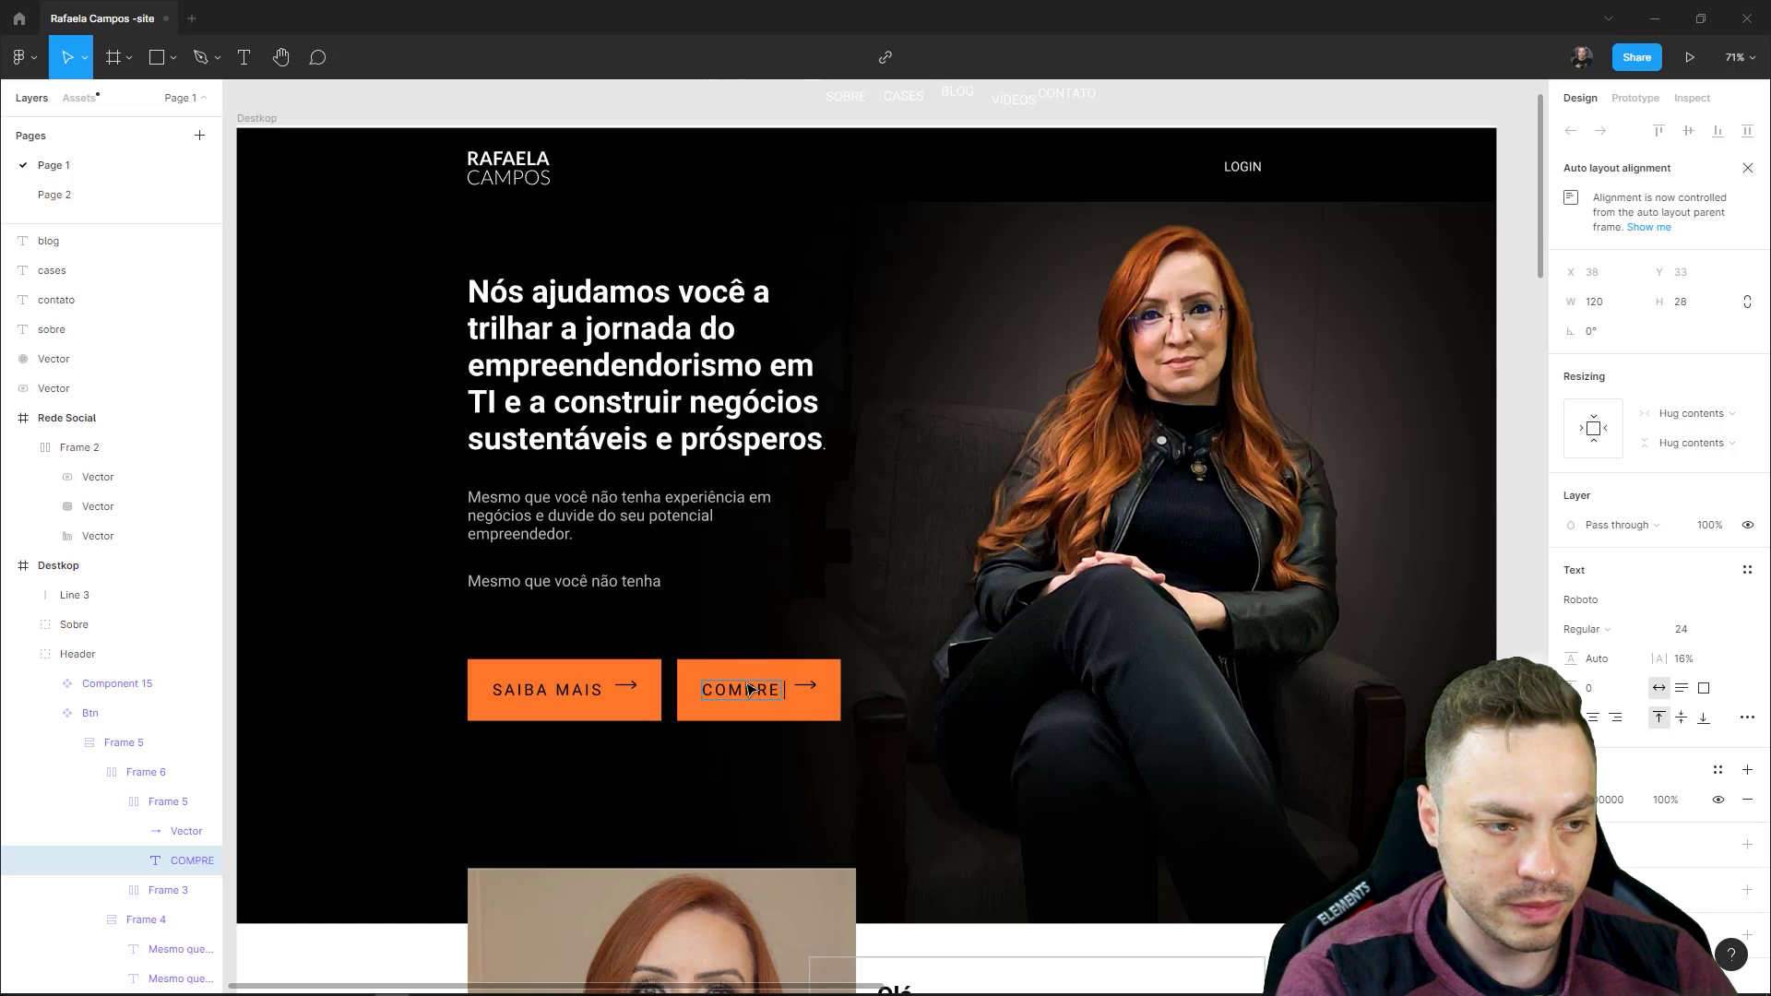
{"action": "type", "text": " AGORA MESMO"}
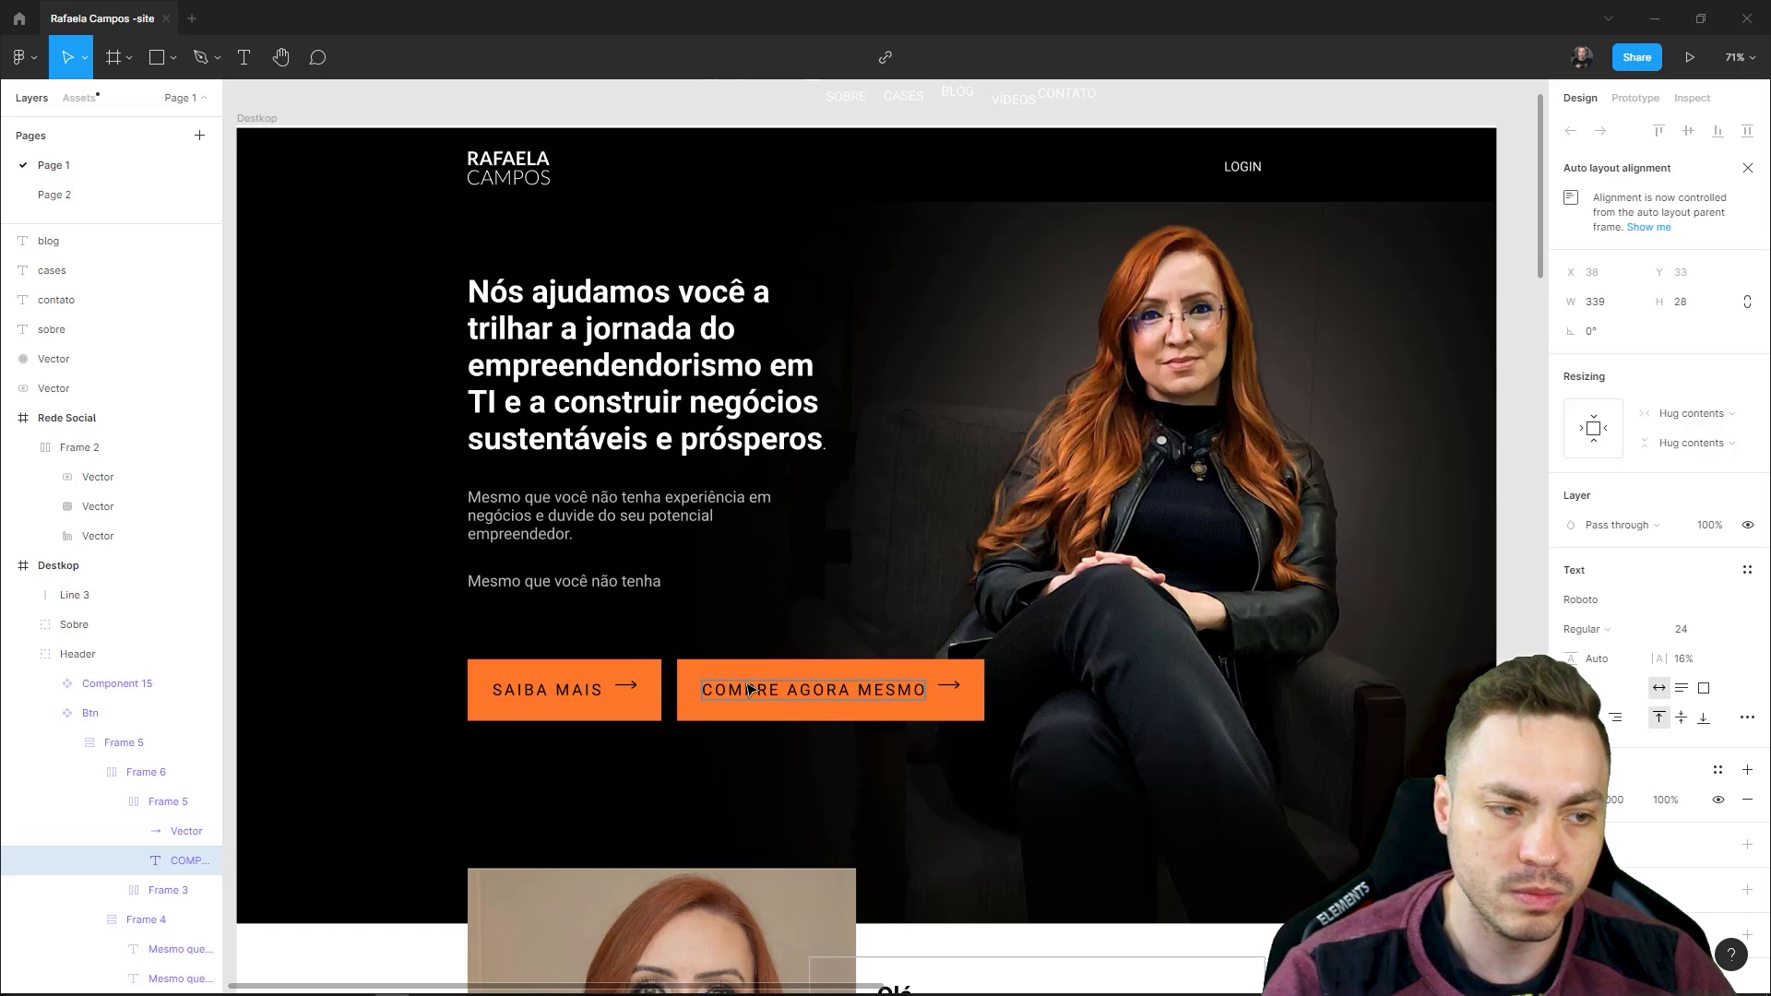
{"action": "left_click", "coordinate": [649, 717]}
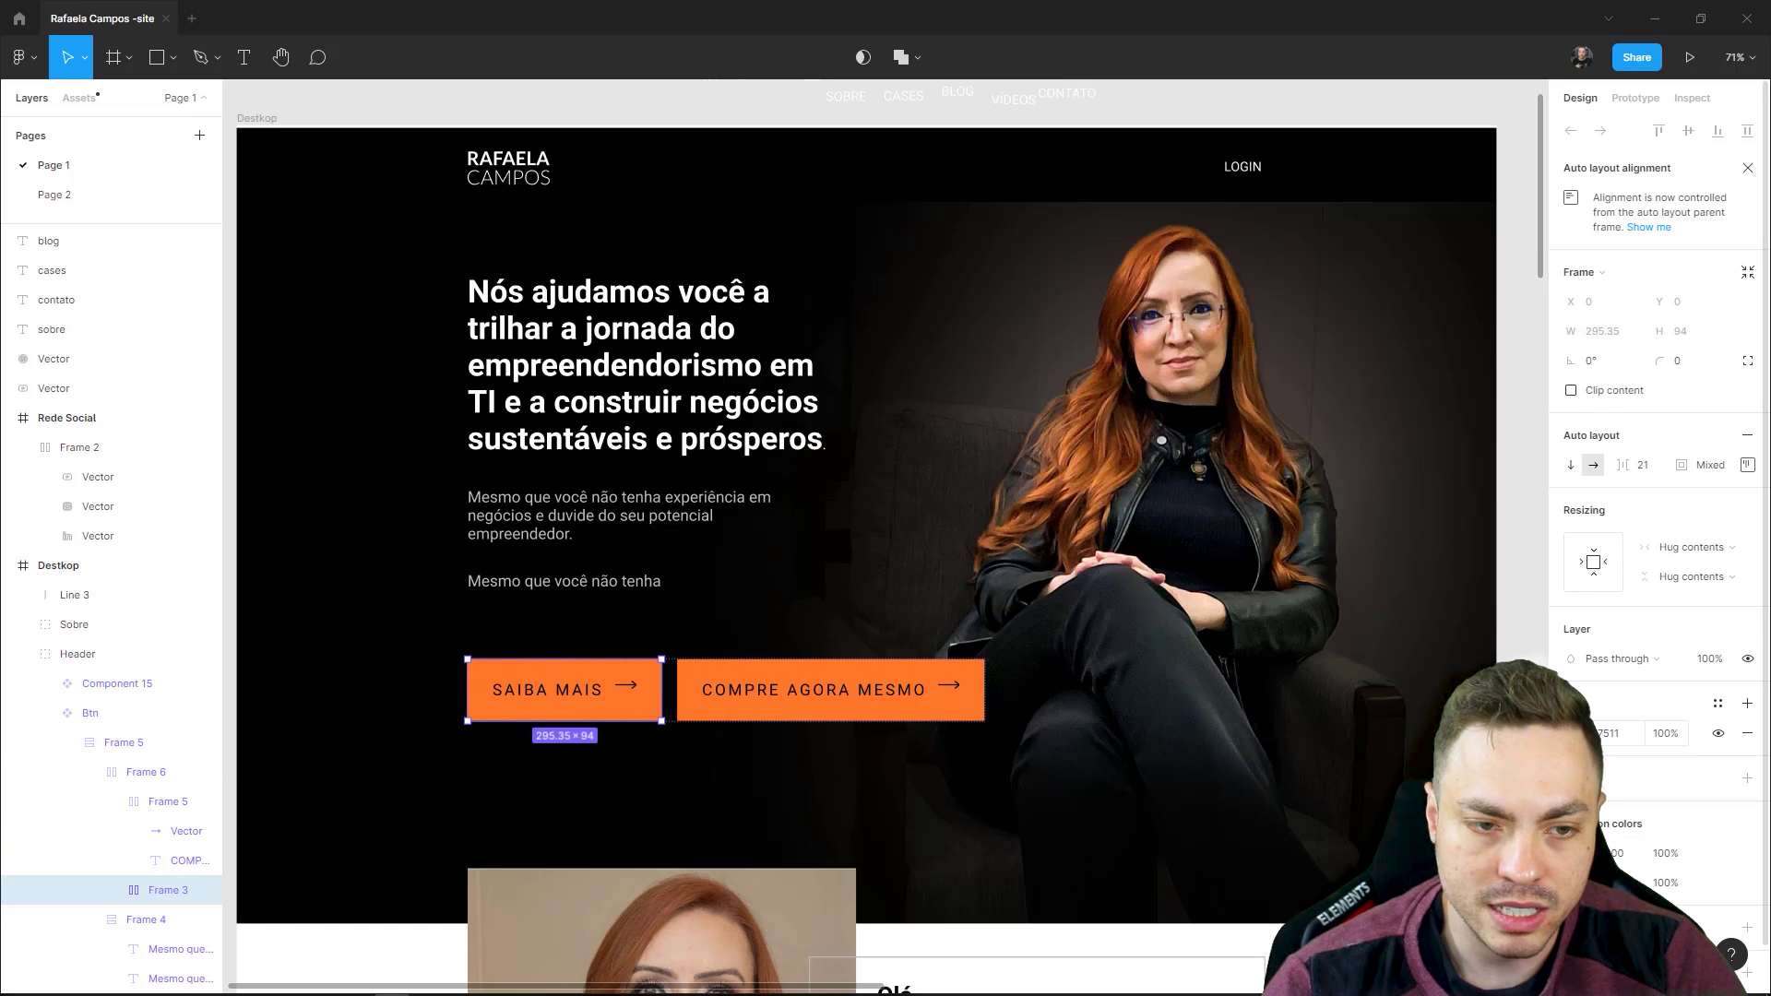
- Fill the SAIBA MAIS button with grey C4C4C4
{"action": "left_click", "coordinate": [1584, 733]}
{"action": "left_click", "coordinate": [1327, 583]}
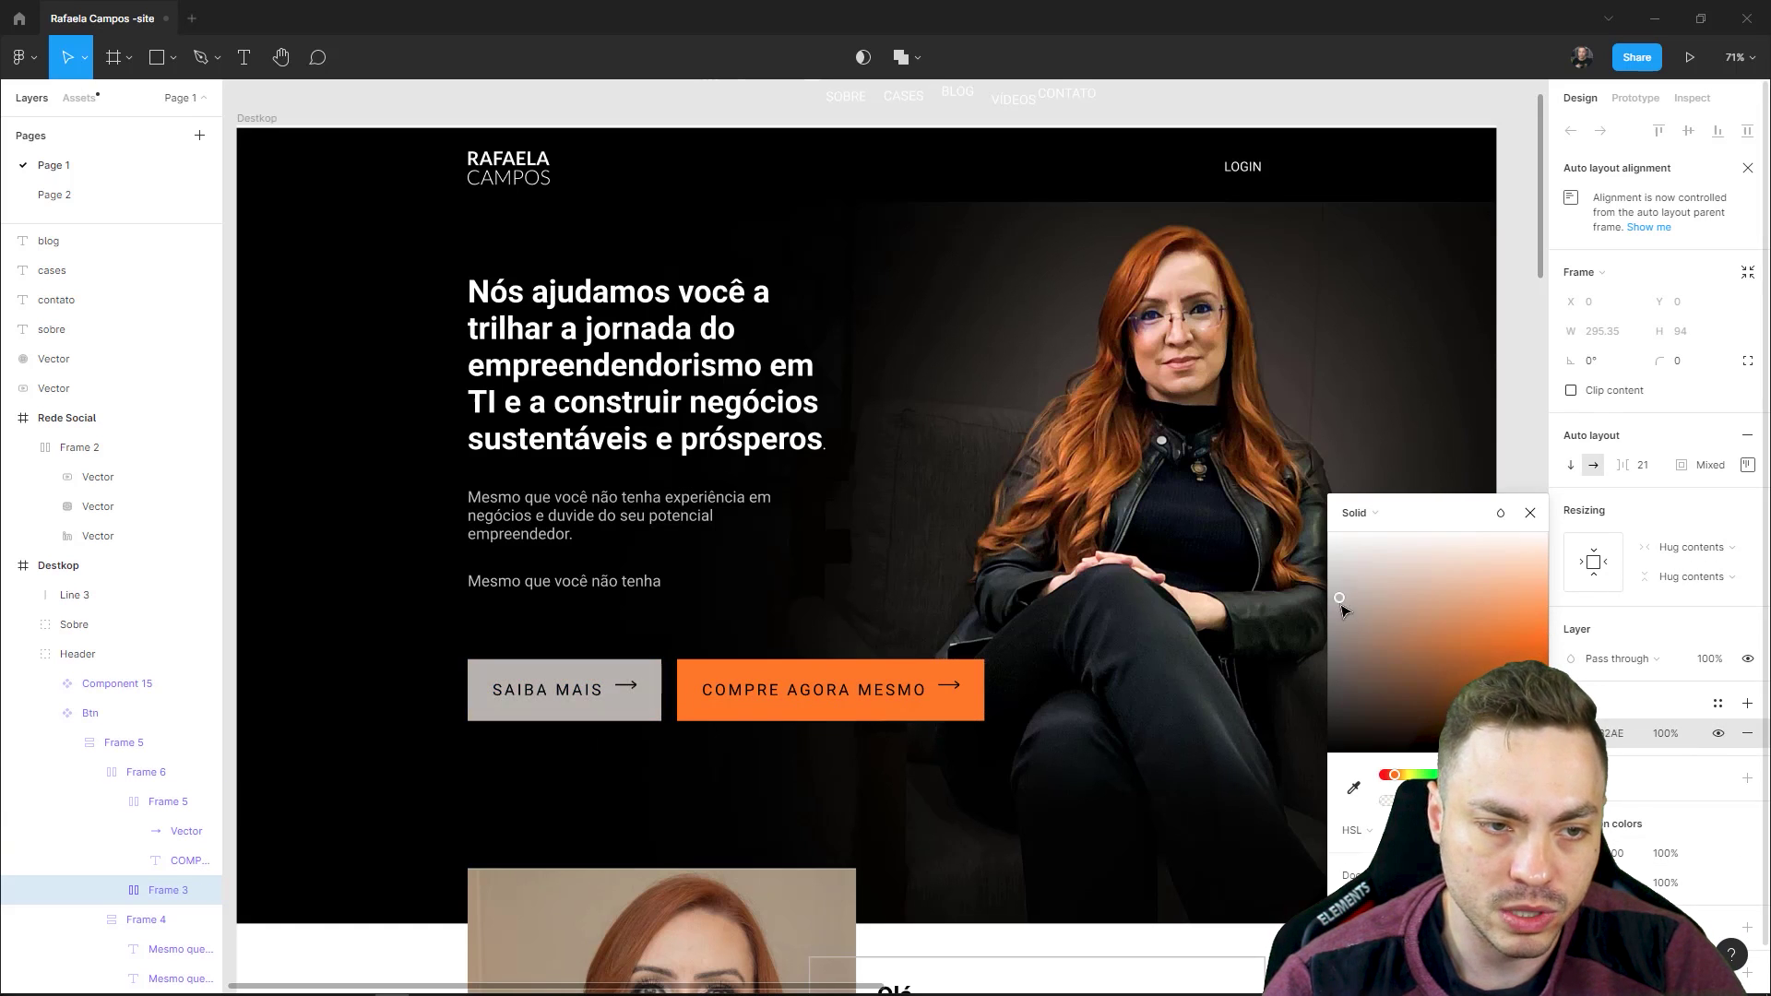
{"action": "left_click", "coordinate": [1033, 808]}
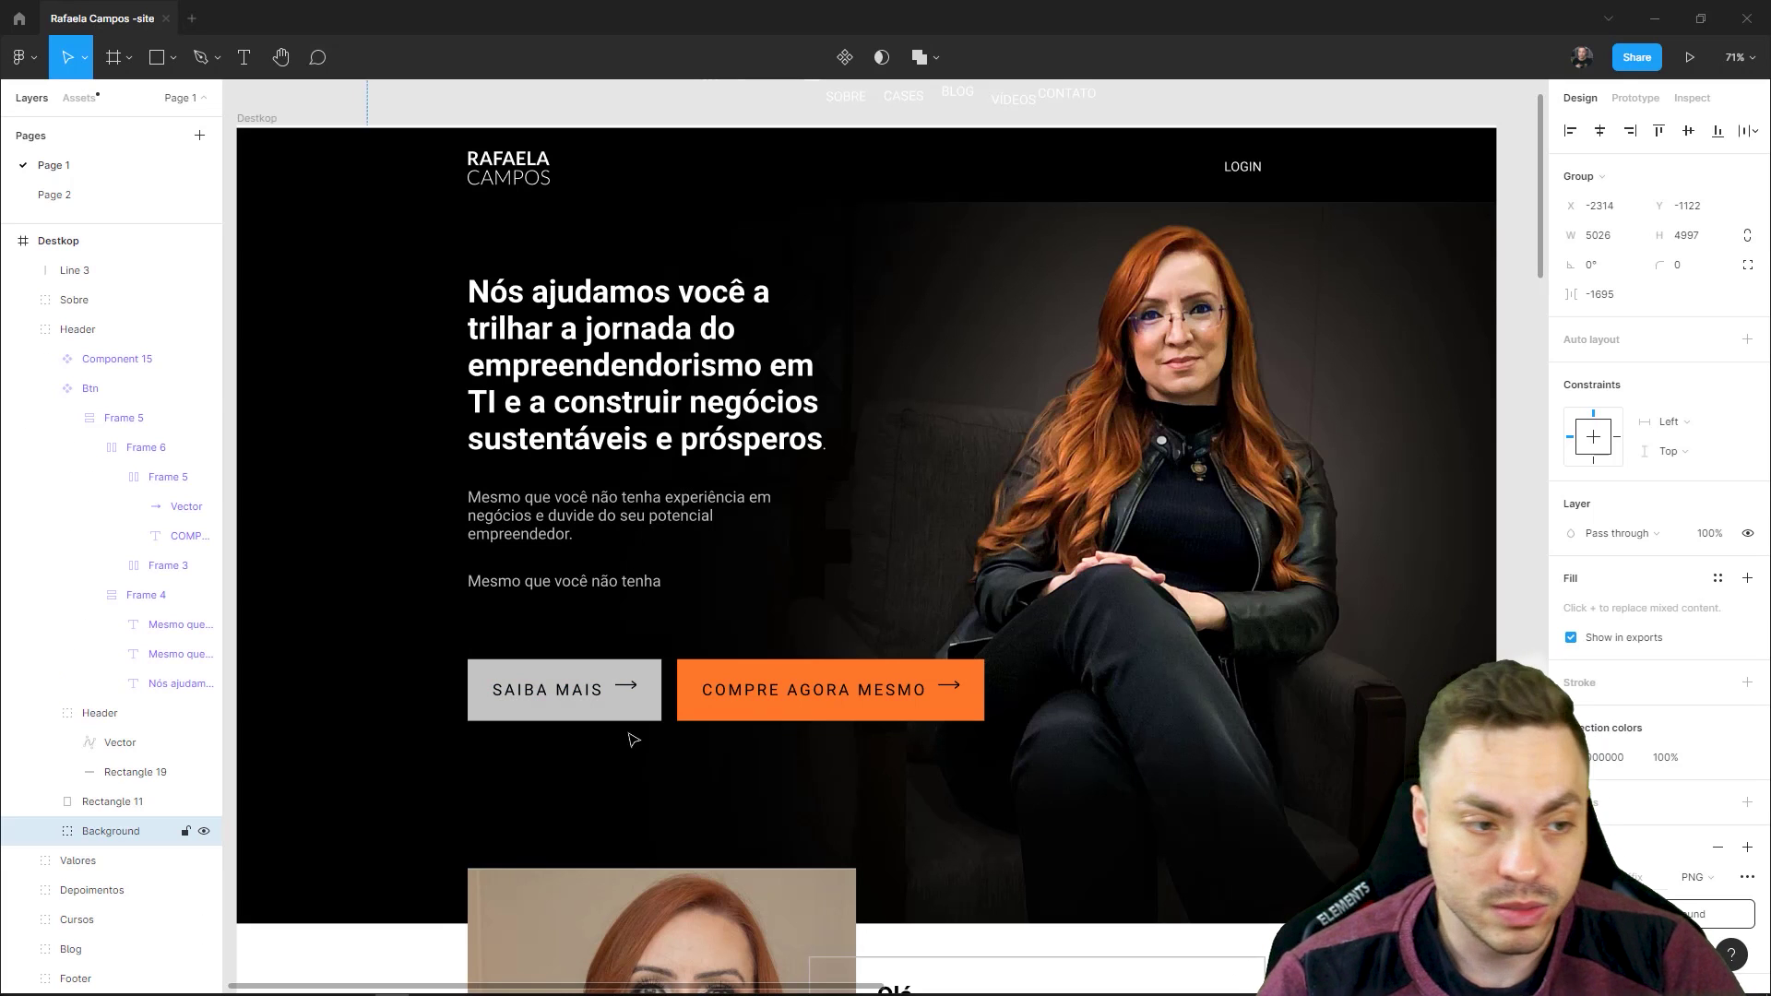
- Drill into the SAIBA MAIS button to select its label and arrow
{"action": "left_click", "coordinate": [625, 692]}
{"action": "double_click", "coordinate": [583, 693]}
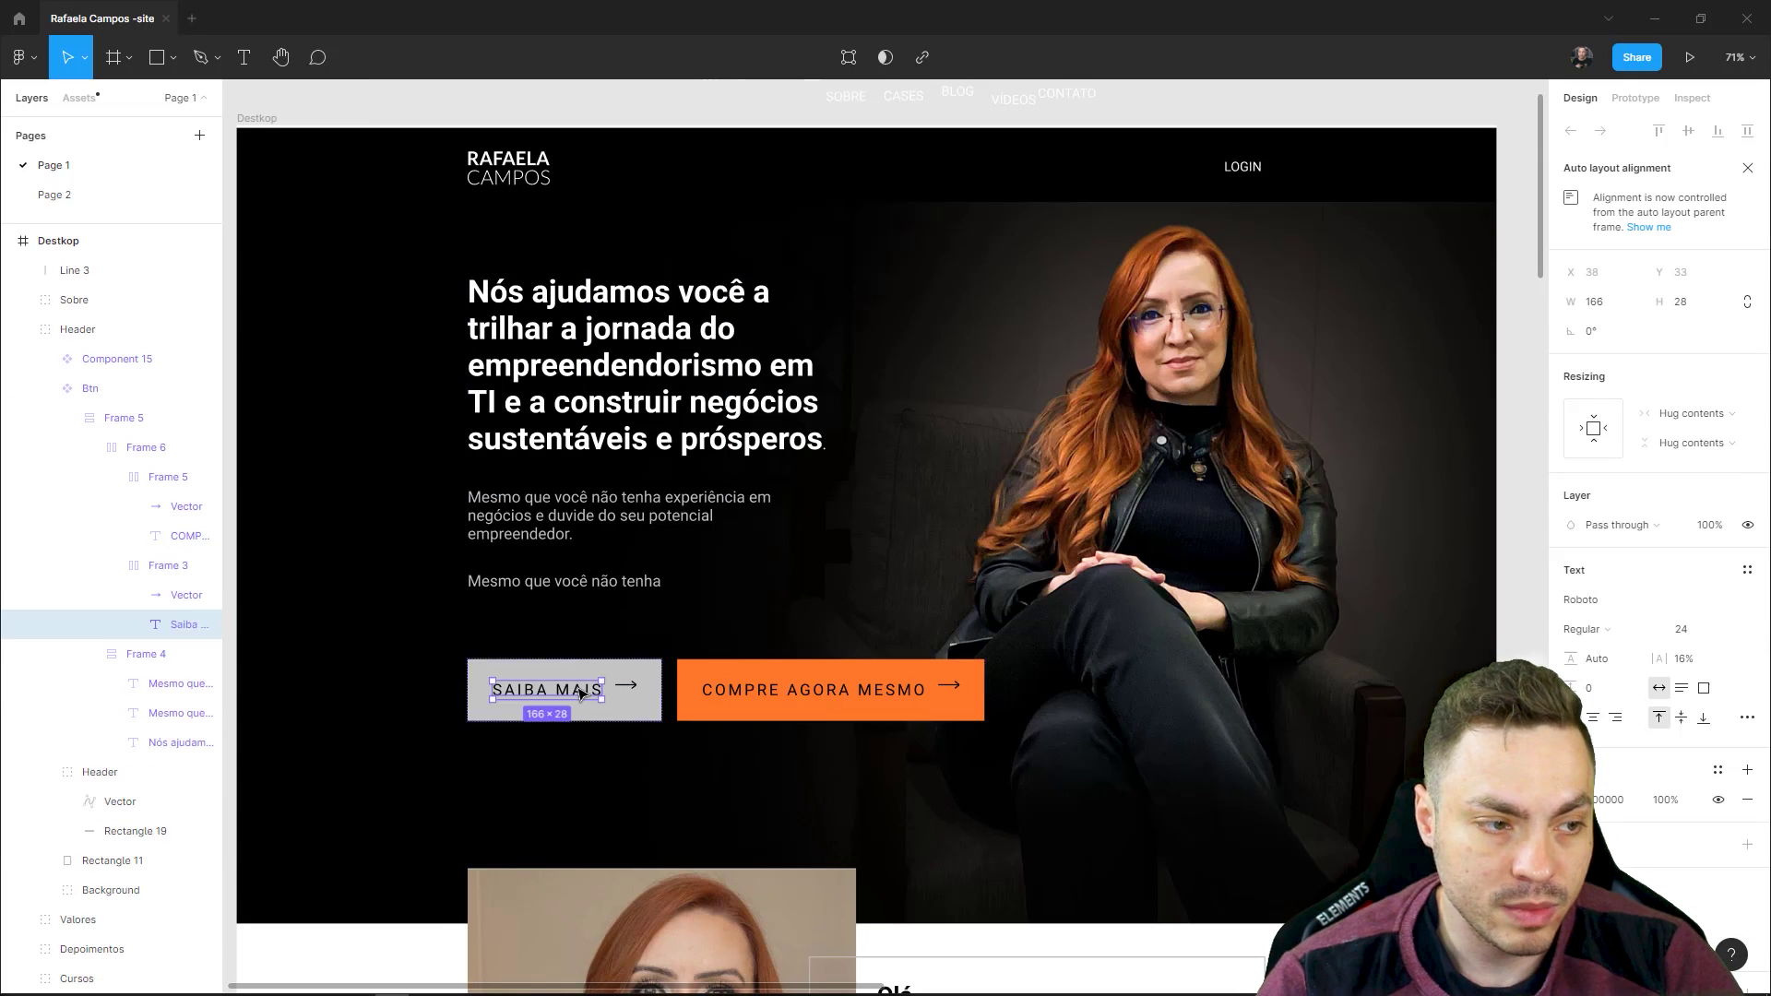
{"action": "left_click", "coordinate": [628, 688], "text": "shift"}
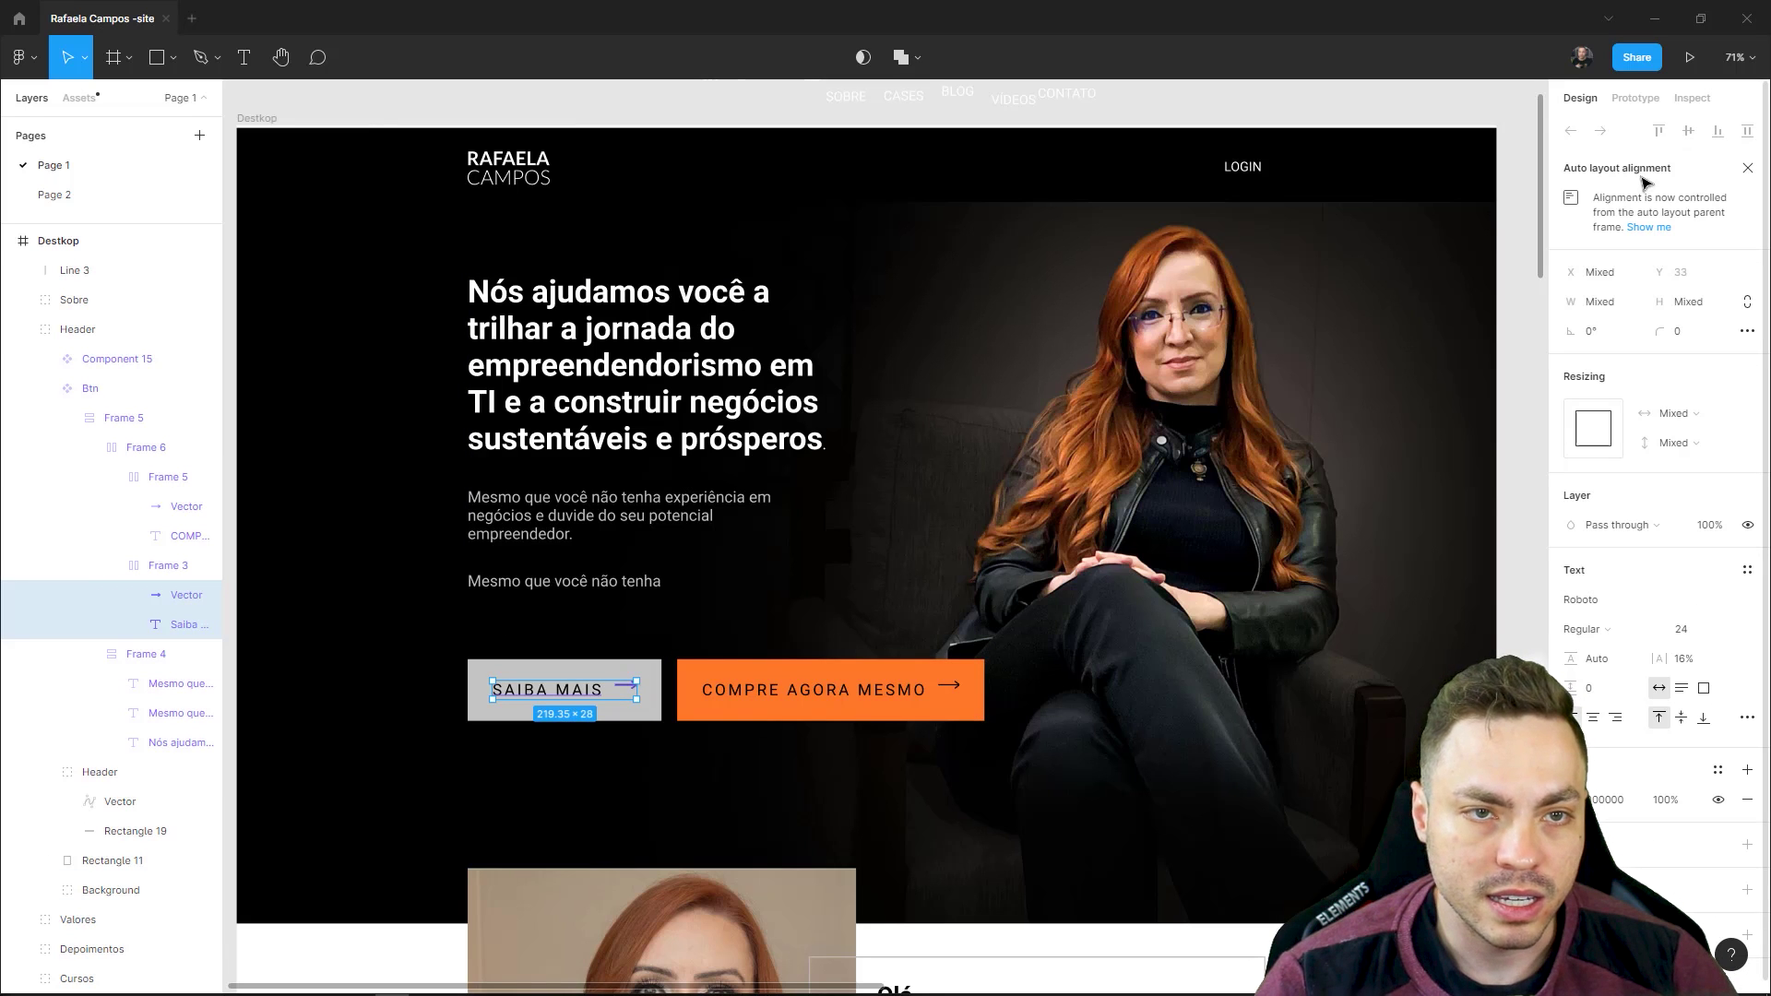
{"action": "left_click", "coordinate": [631, 688]}
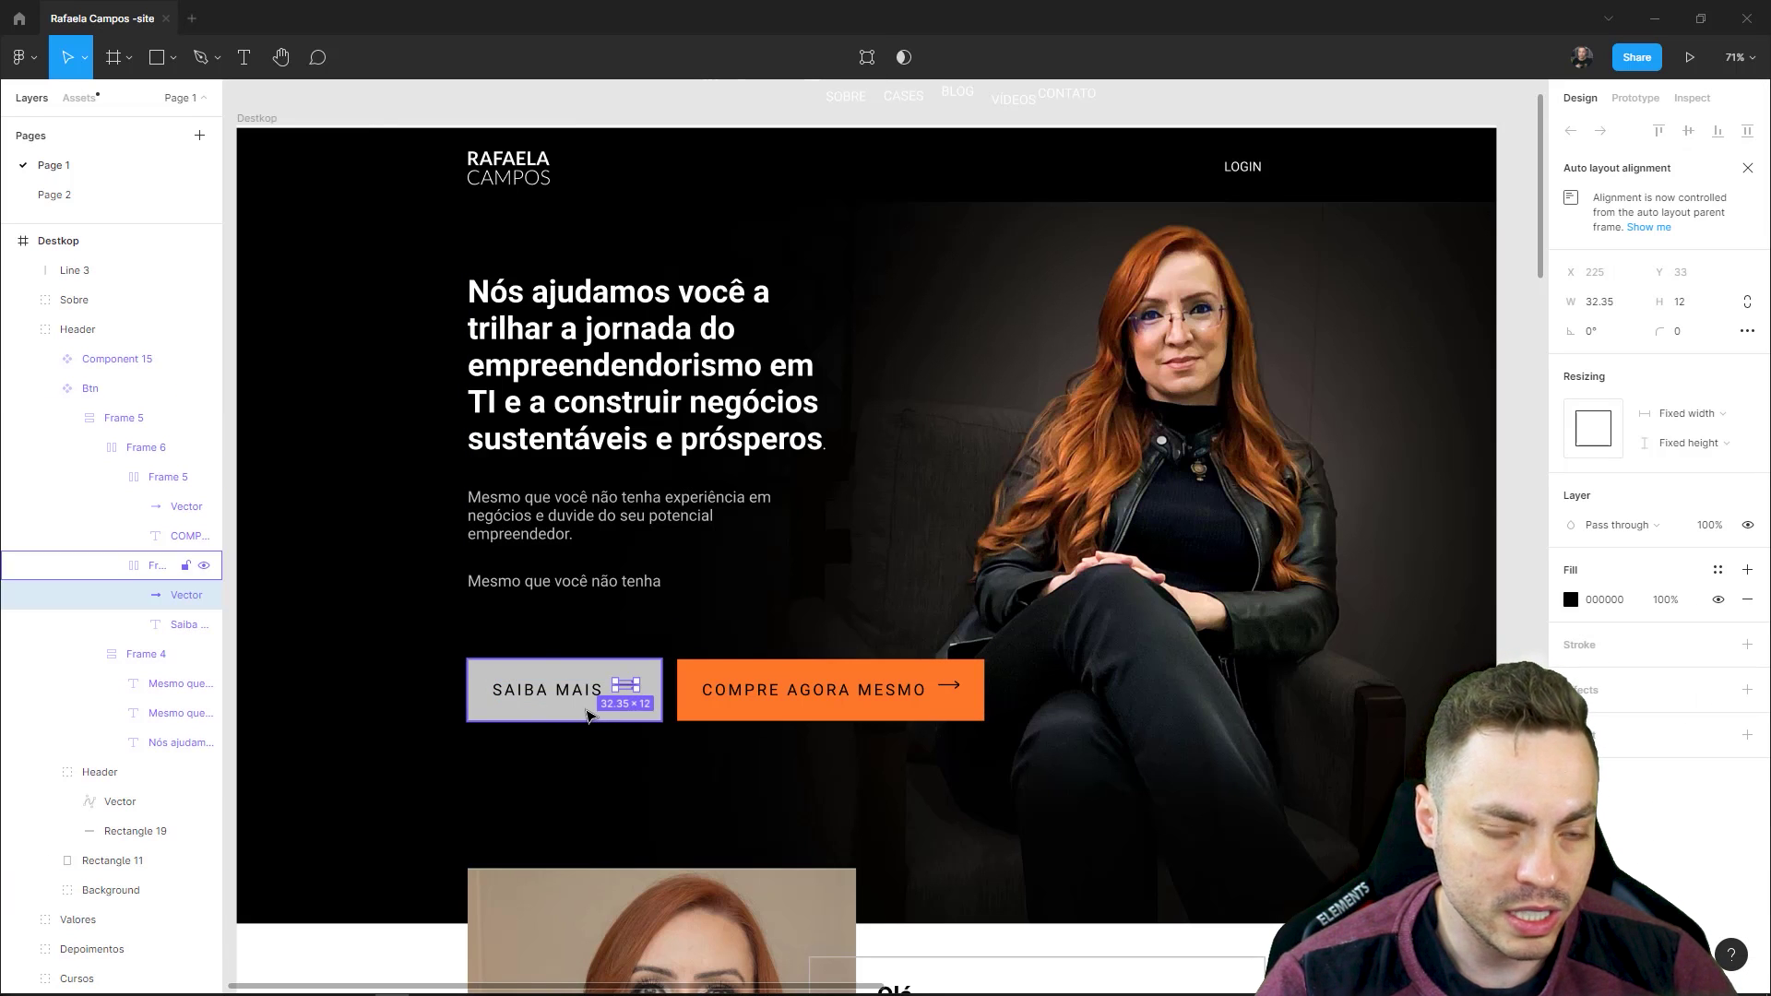
{"action": "scroll", "coordinate": [586, 712], "scroll_direction": "up", "scroll_amount": 2}
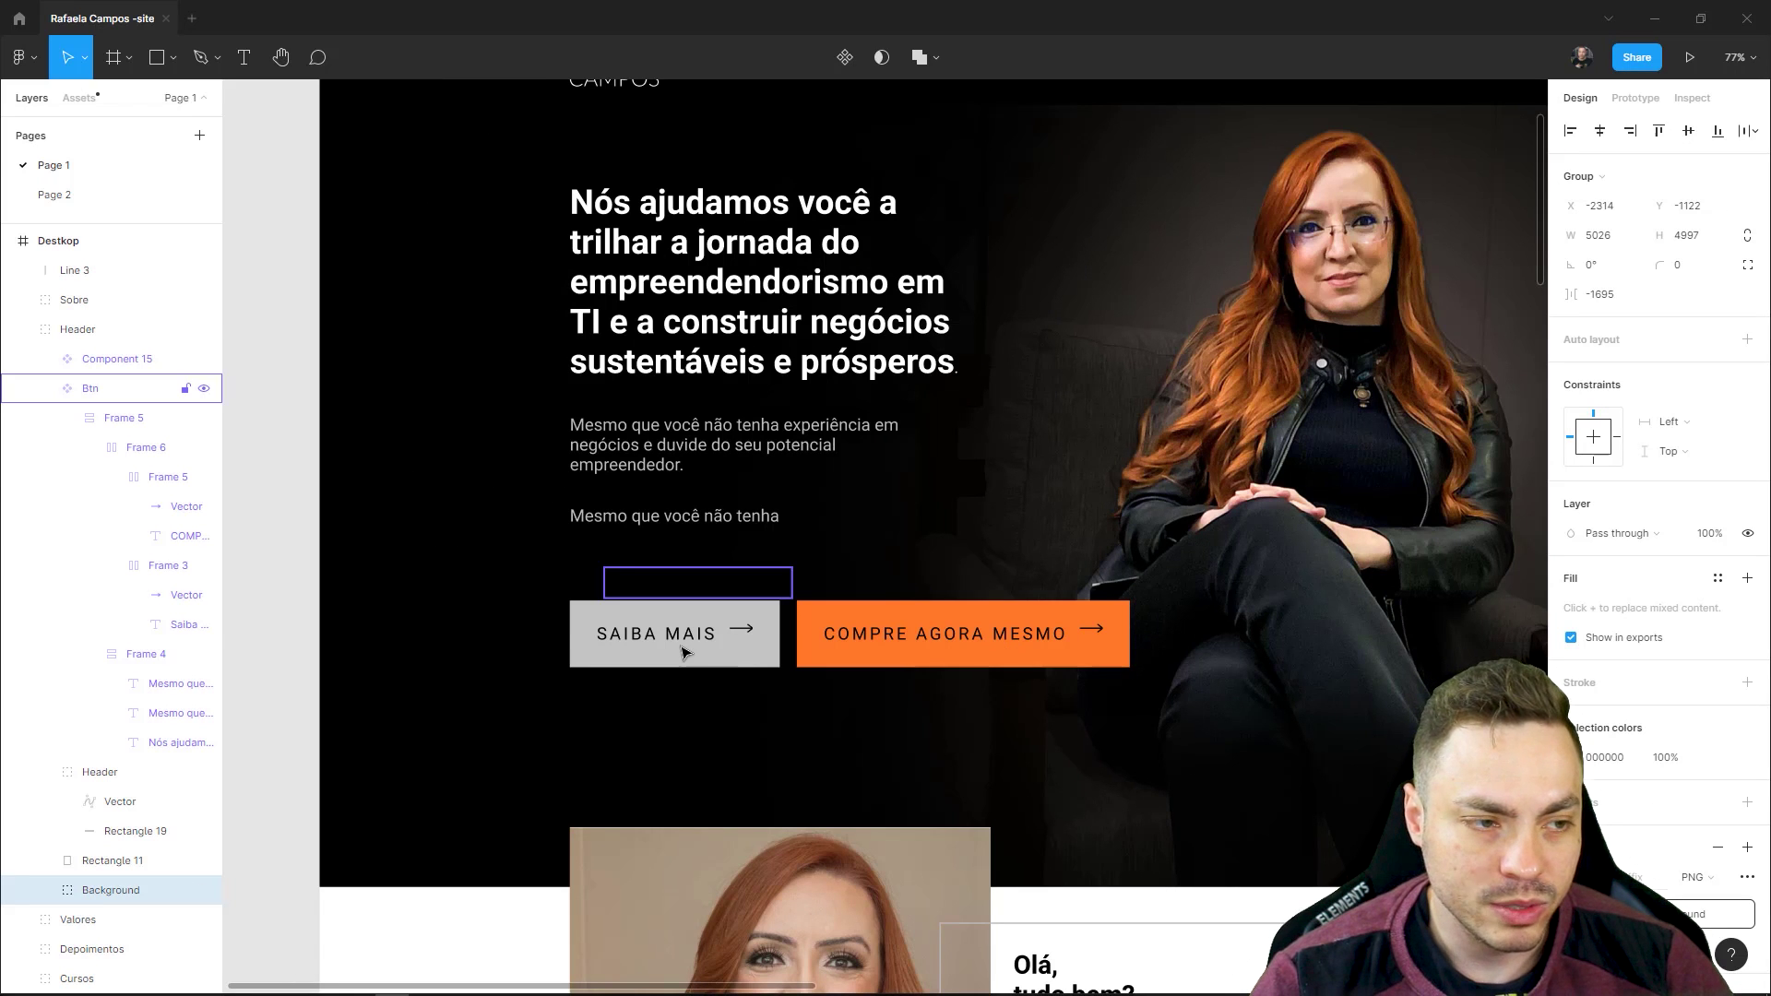
{"action": "scroll", "coordinate": [683, 652], "scroll_direction": "up", "scroll_amount": 2}
{"action": "scroll", "coordinate": [682, 652], "scroll_direction": "up", "scroll_amount": 2}
{"action": "scroll", "coordinate": [683, 652], "scroll_direction": "up", "scroll_amount": 2}
- Select the SAIBA MAIS label and arrow, then show Frame 3's alignment and padding settings
{"action": "scroll", "coordinate": [701, 643], "scroll_direction": "up", "scroll_amount": 1}
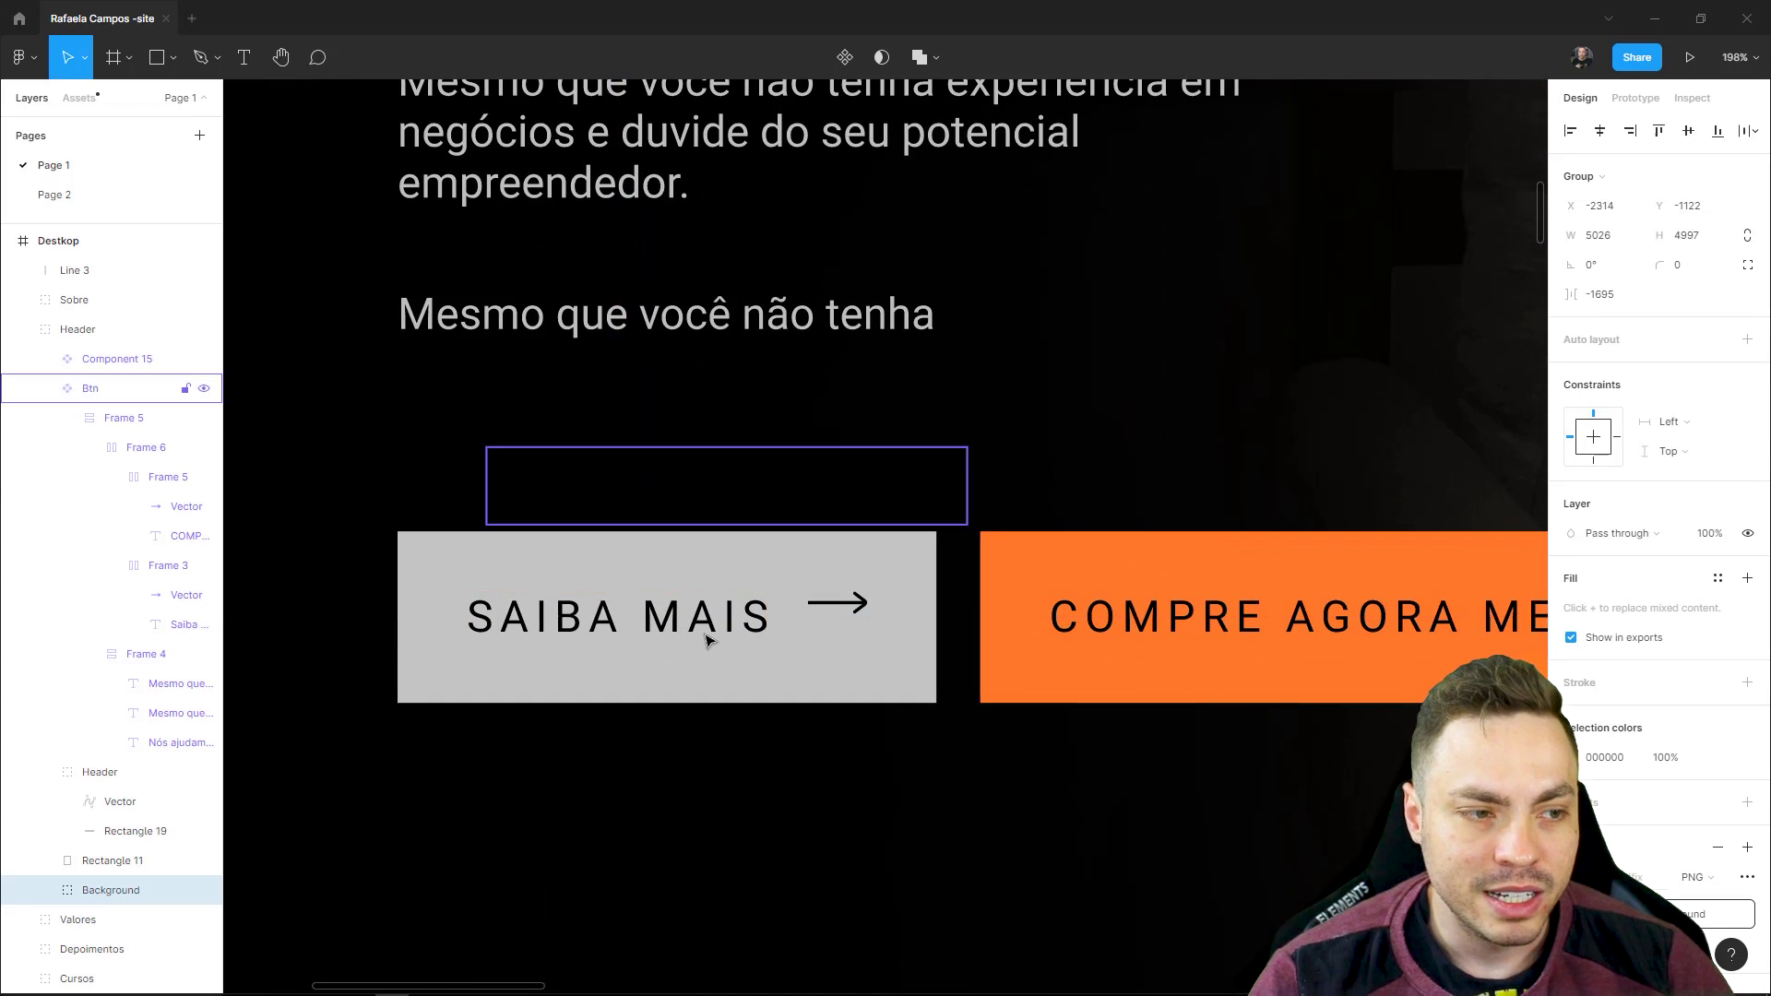
{"action": "left_click", "coordinate": [705, 639]}
{"action": "double_click", "coordinate": [705, 638]}
{"action": "double_click", "coordinate": [704, 637]}
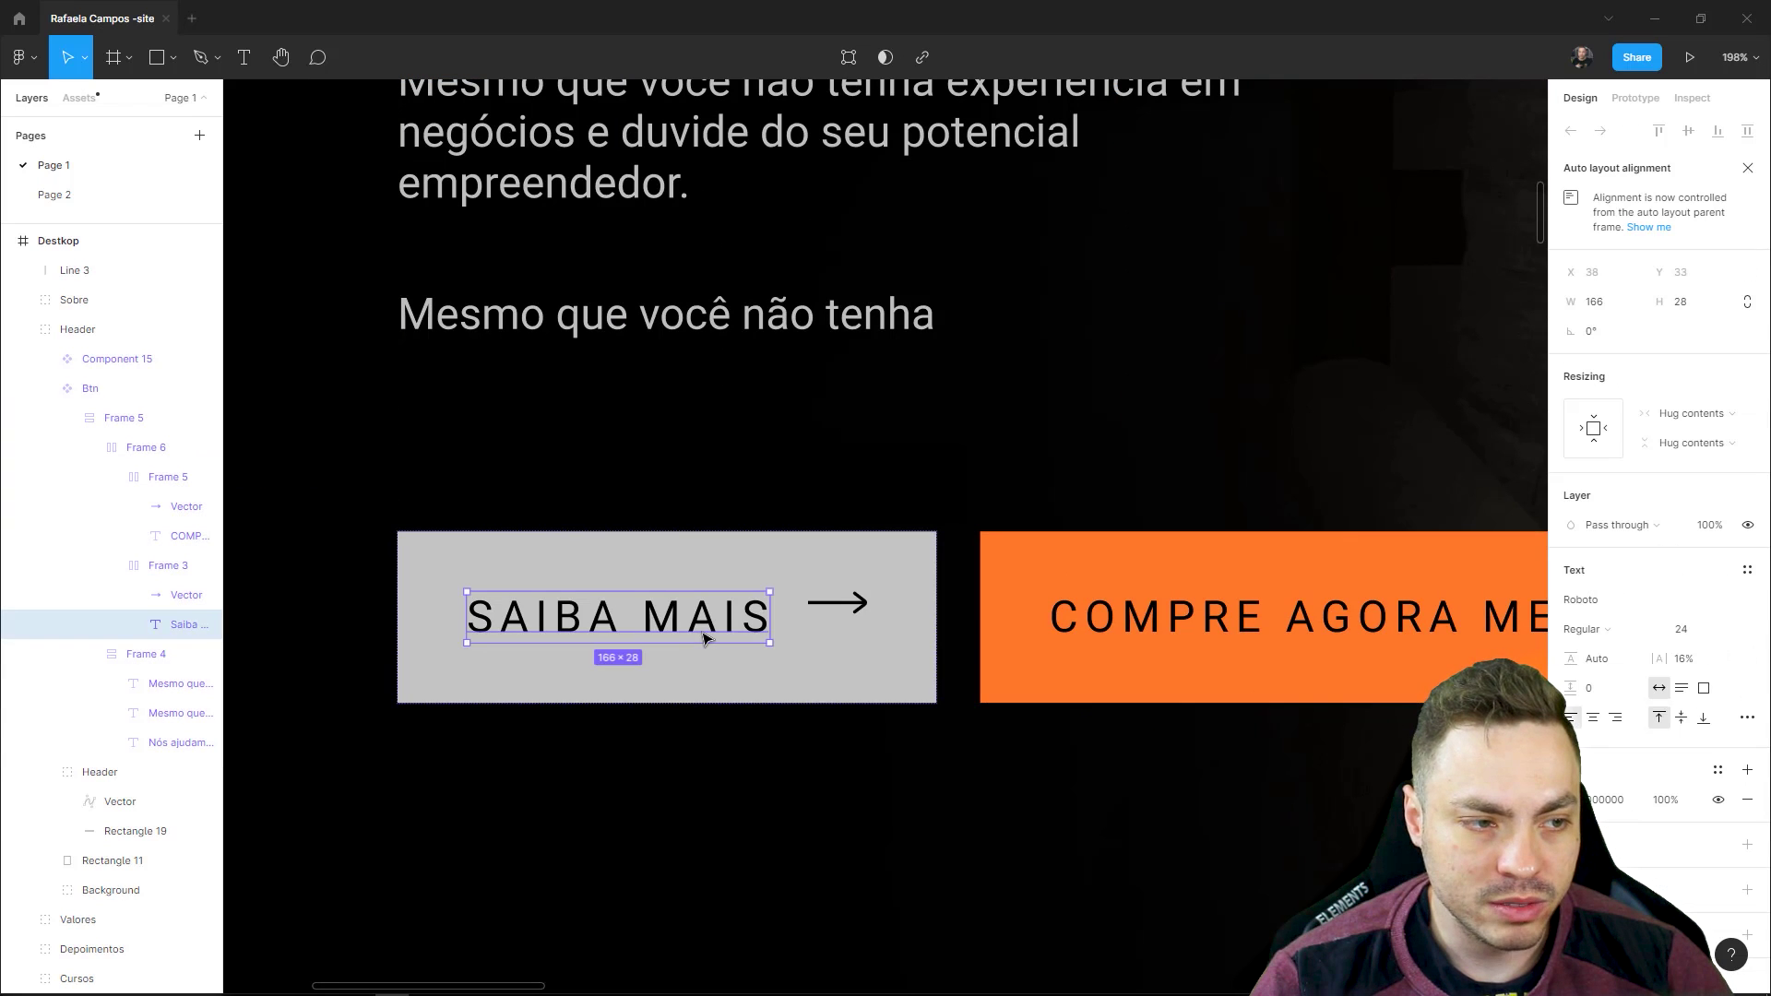
{"action": "left_click", "coordinate": [841, 612], "text": "shift"}
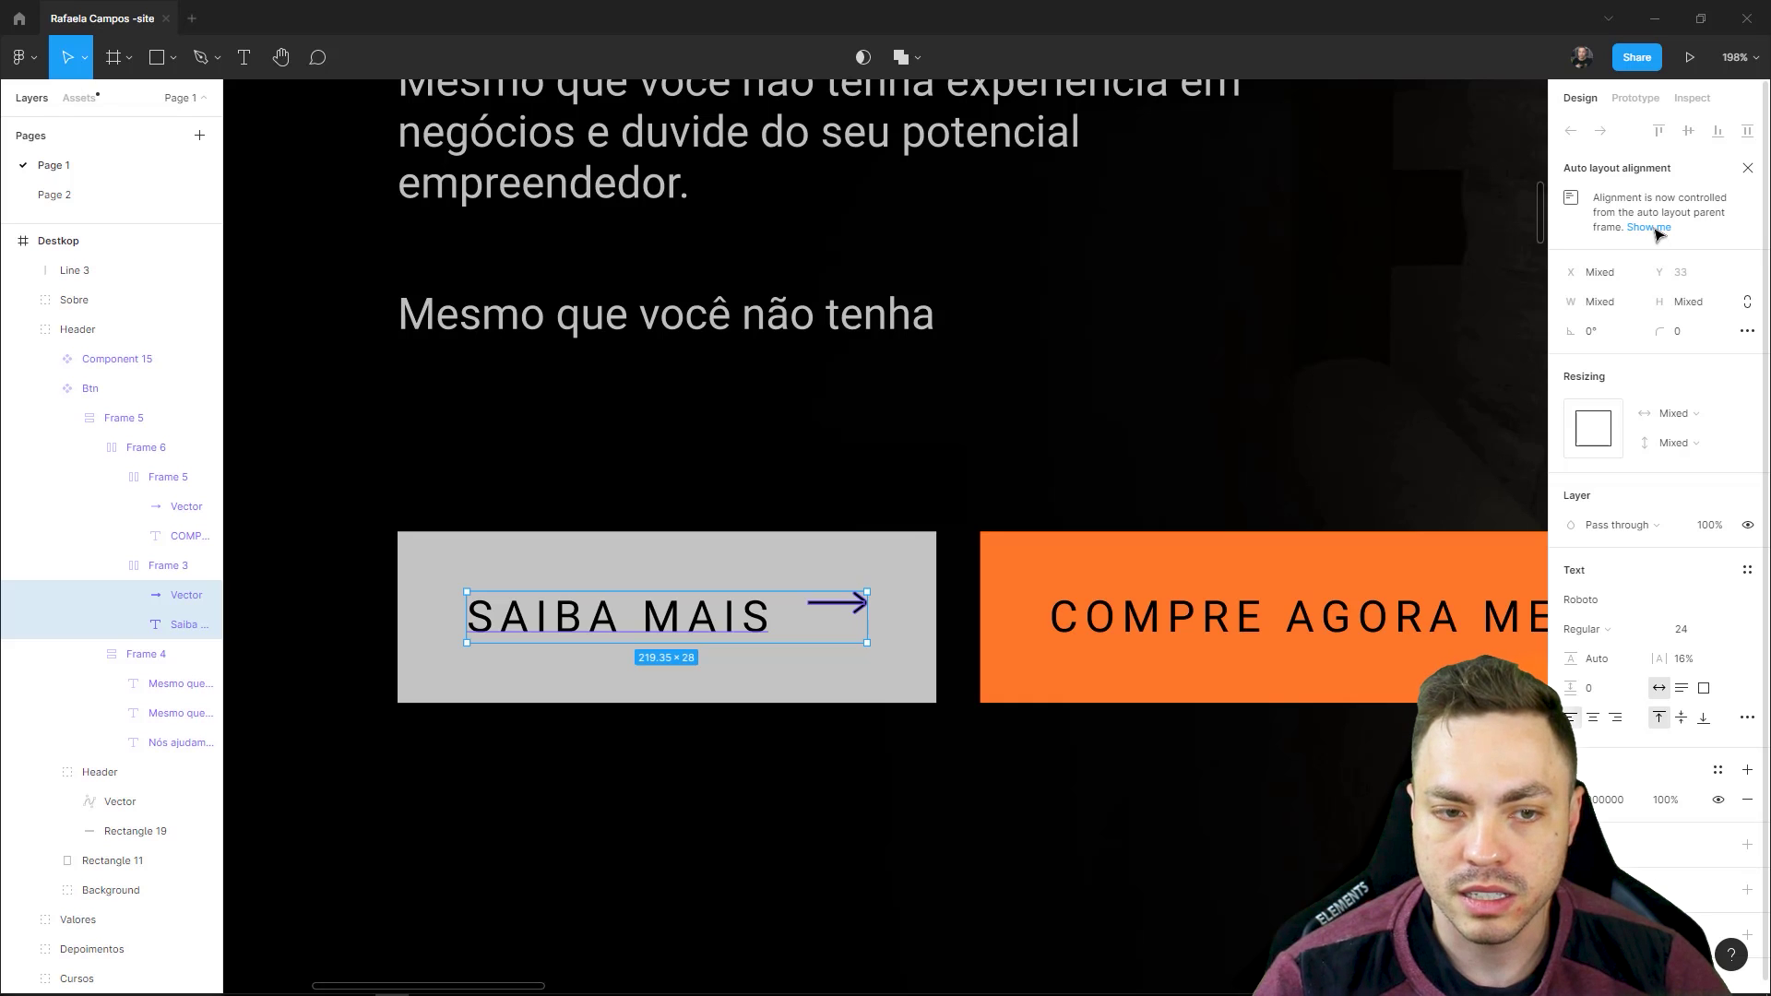
{"action": "left_click", "coordinate": [1650, 228]}
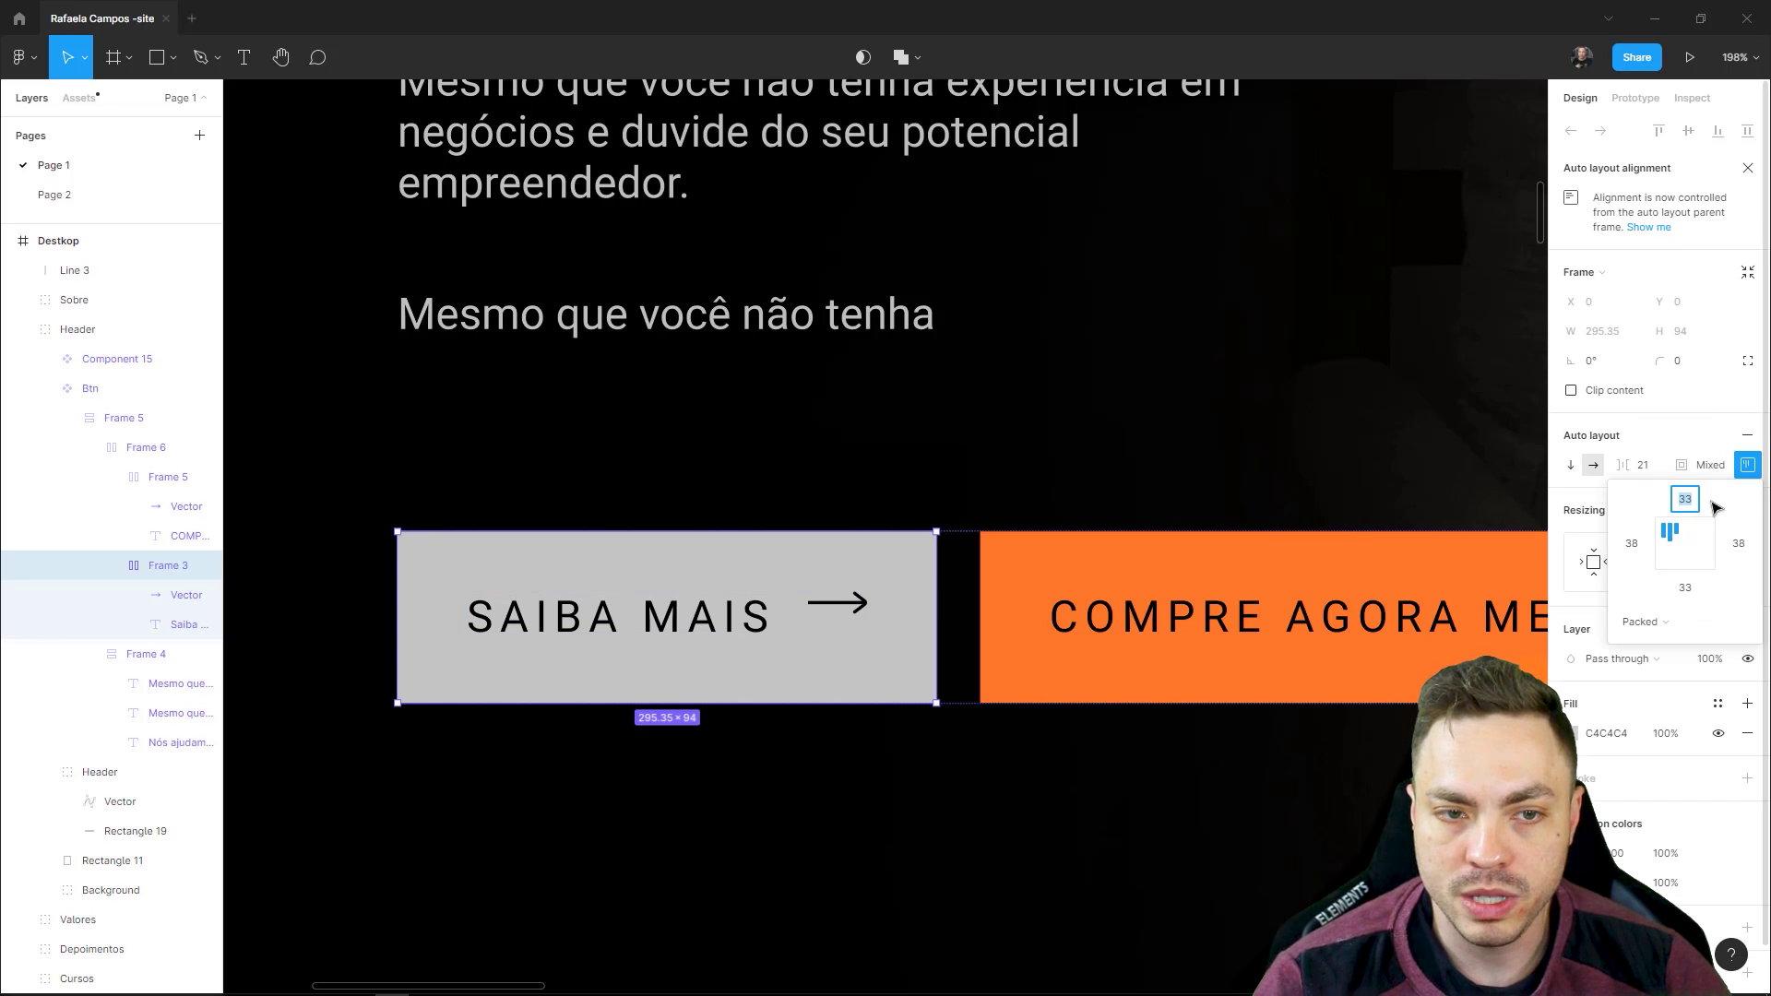
- Try the grey button's vertical alignment options and Space between distribution
{"action": "left_click", "coordinate": [1751, 468]}
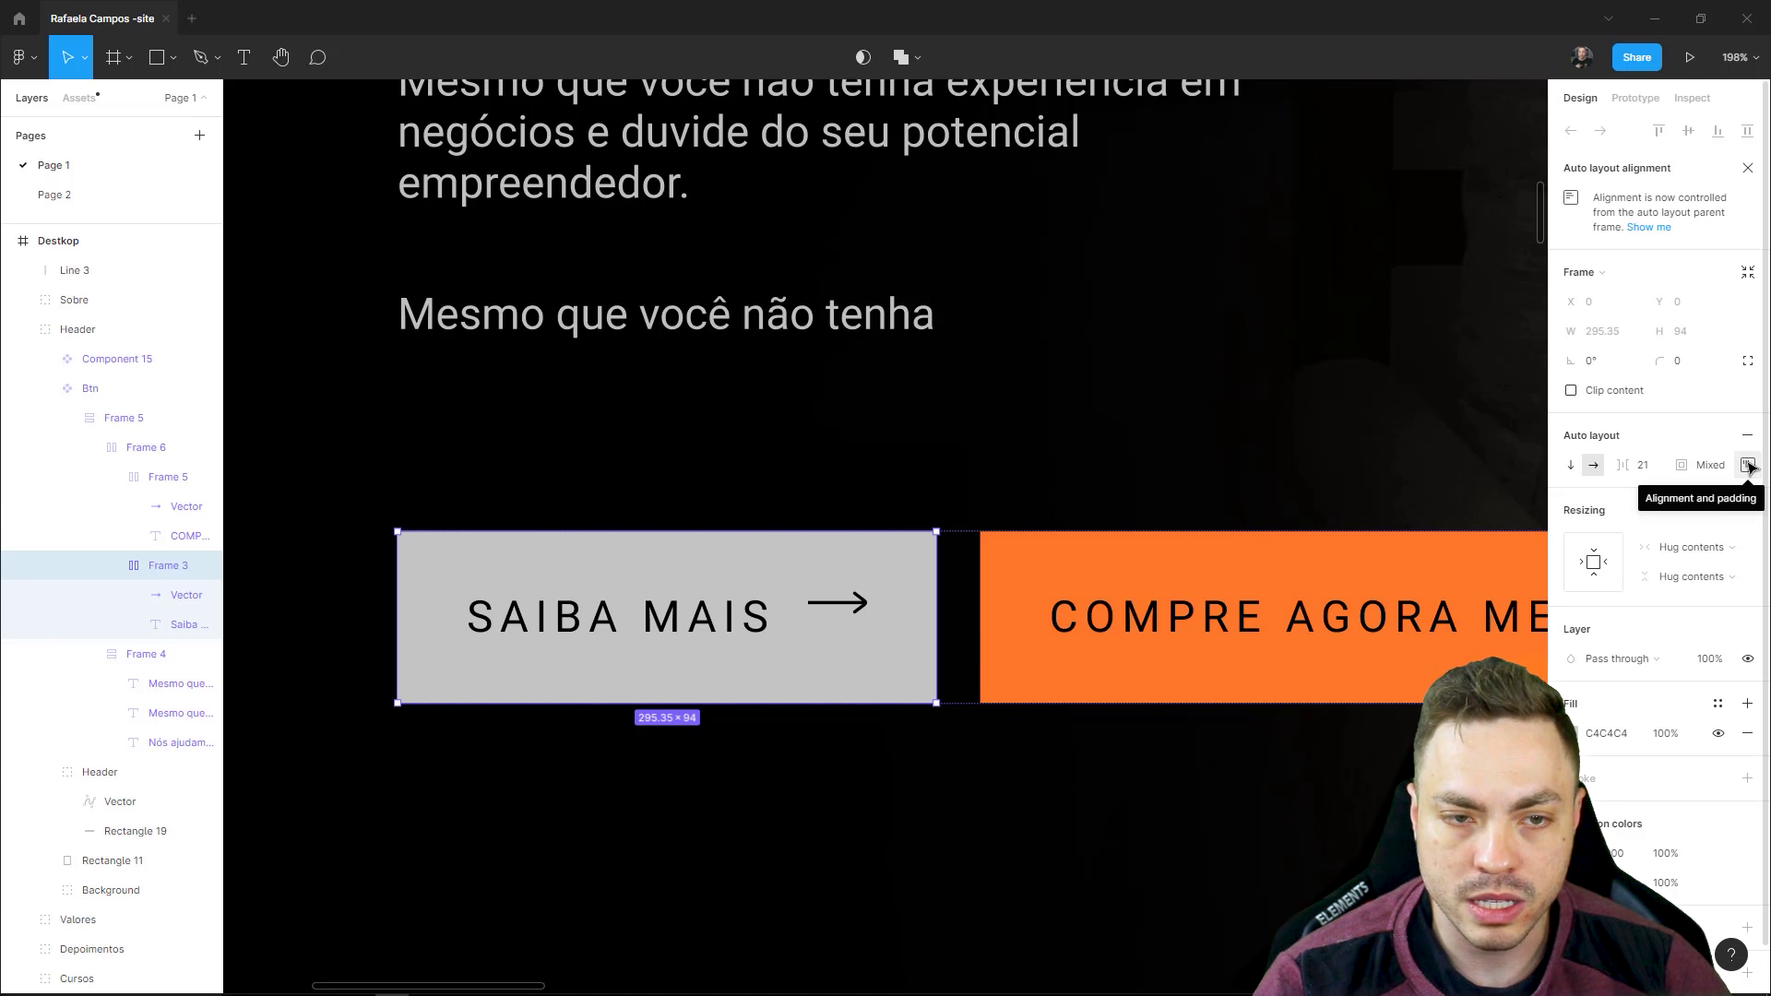
{"action": "left_click", "coordinate": [1751, 469]}
{"action": "left_click", "coordinate": [1693, 550]}
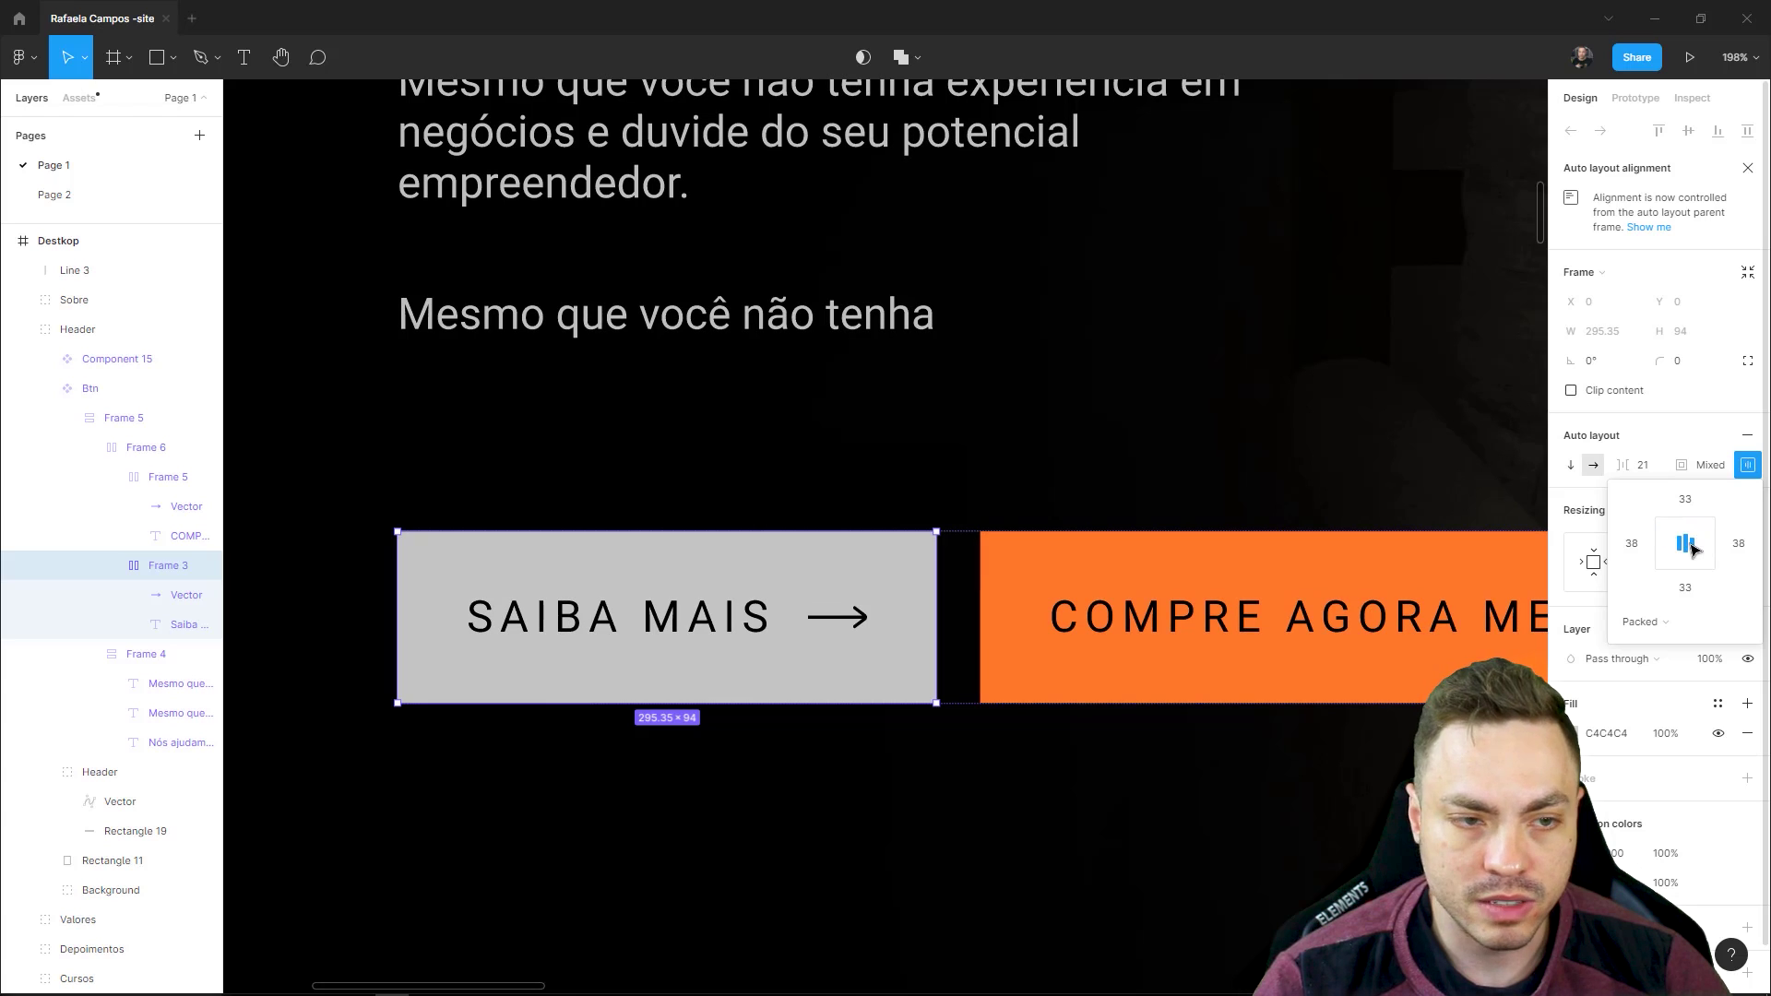
{"action": "left_click", "coordinate": [1686, 569]}
{"action": "left_click", "coordinate": [1671, 546]}
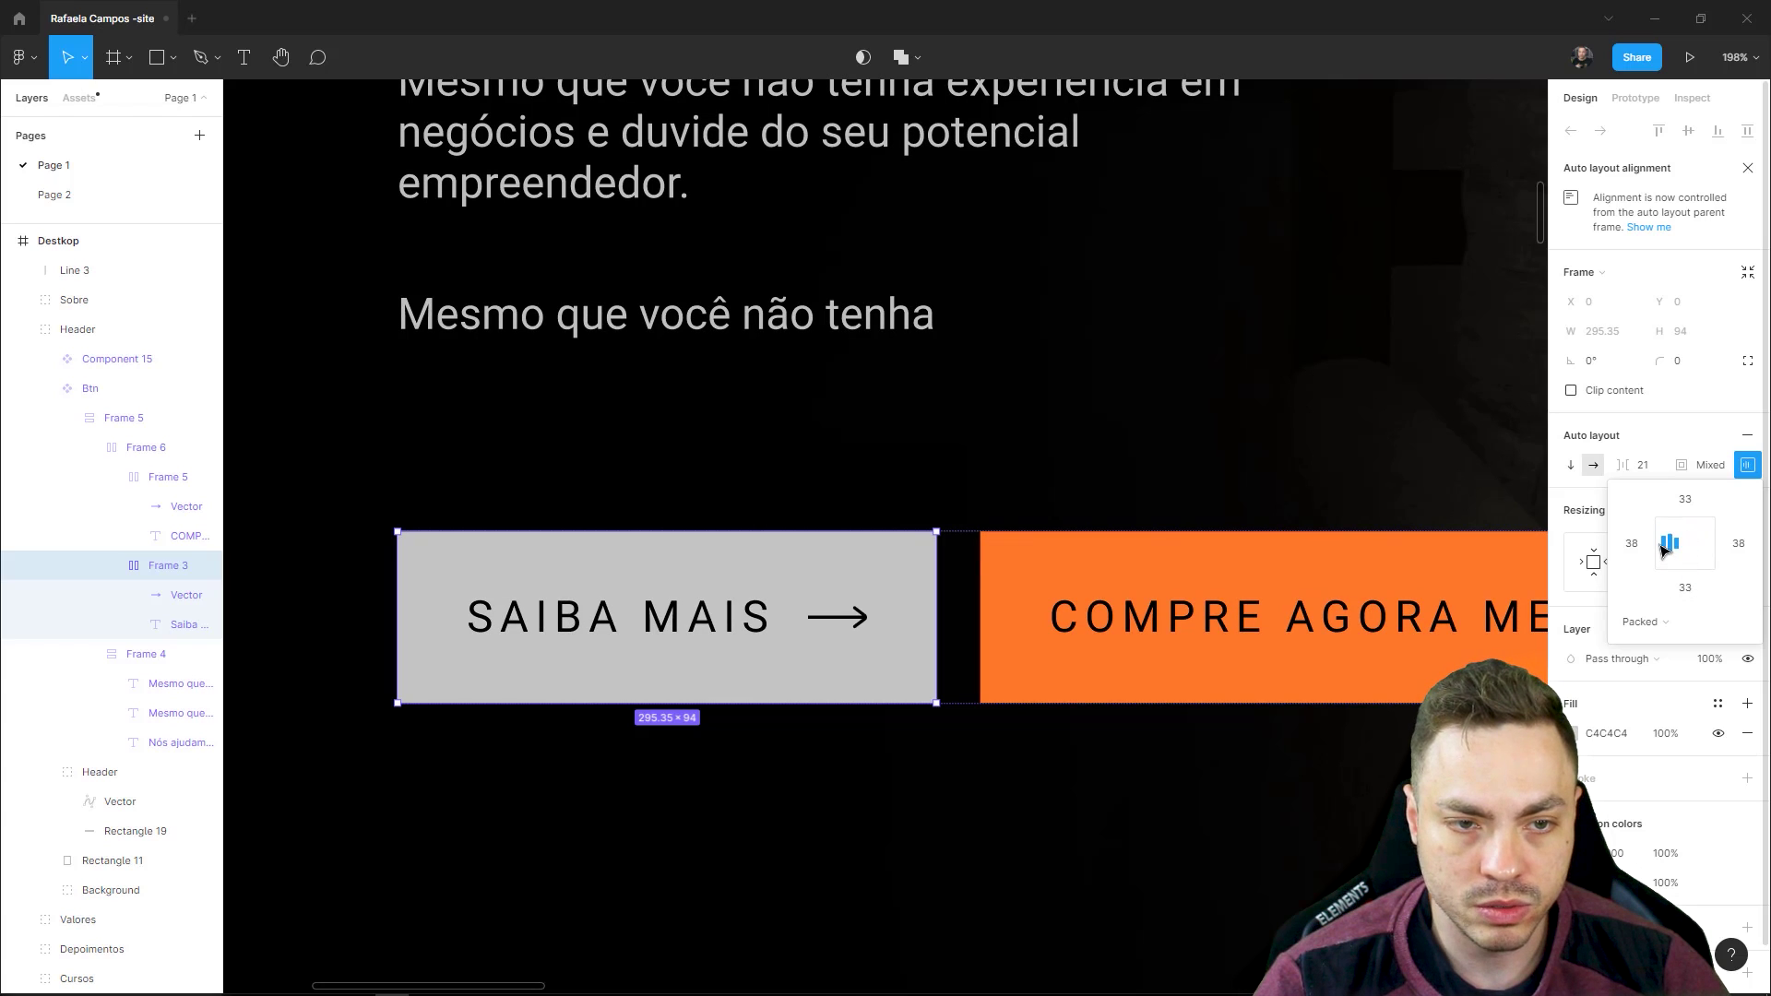
{"action": "left_click", "coordinate": [1697, 531]}
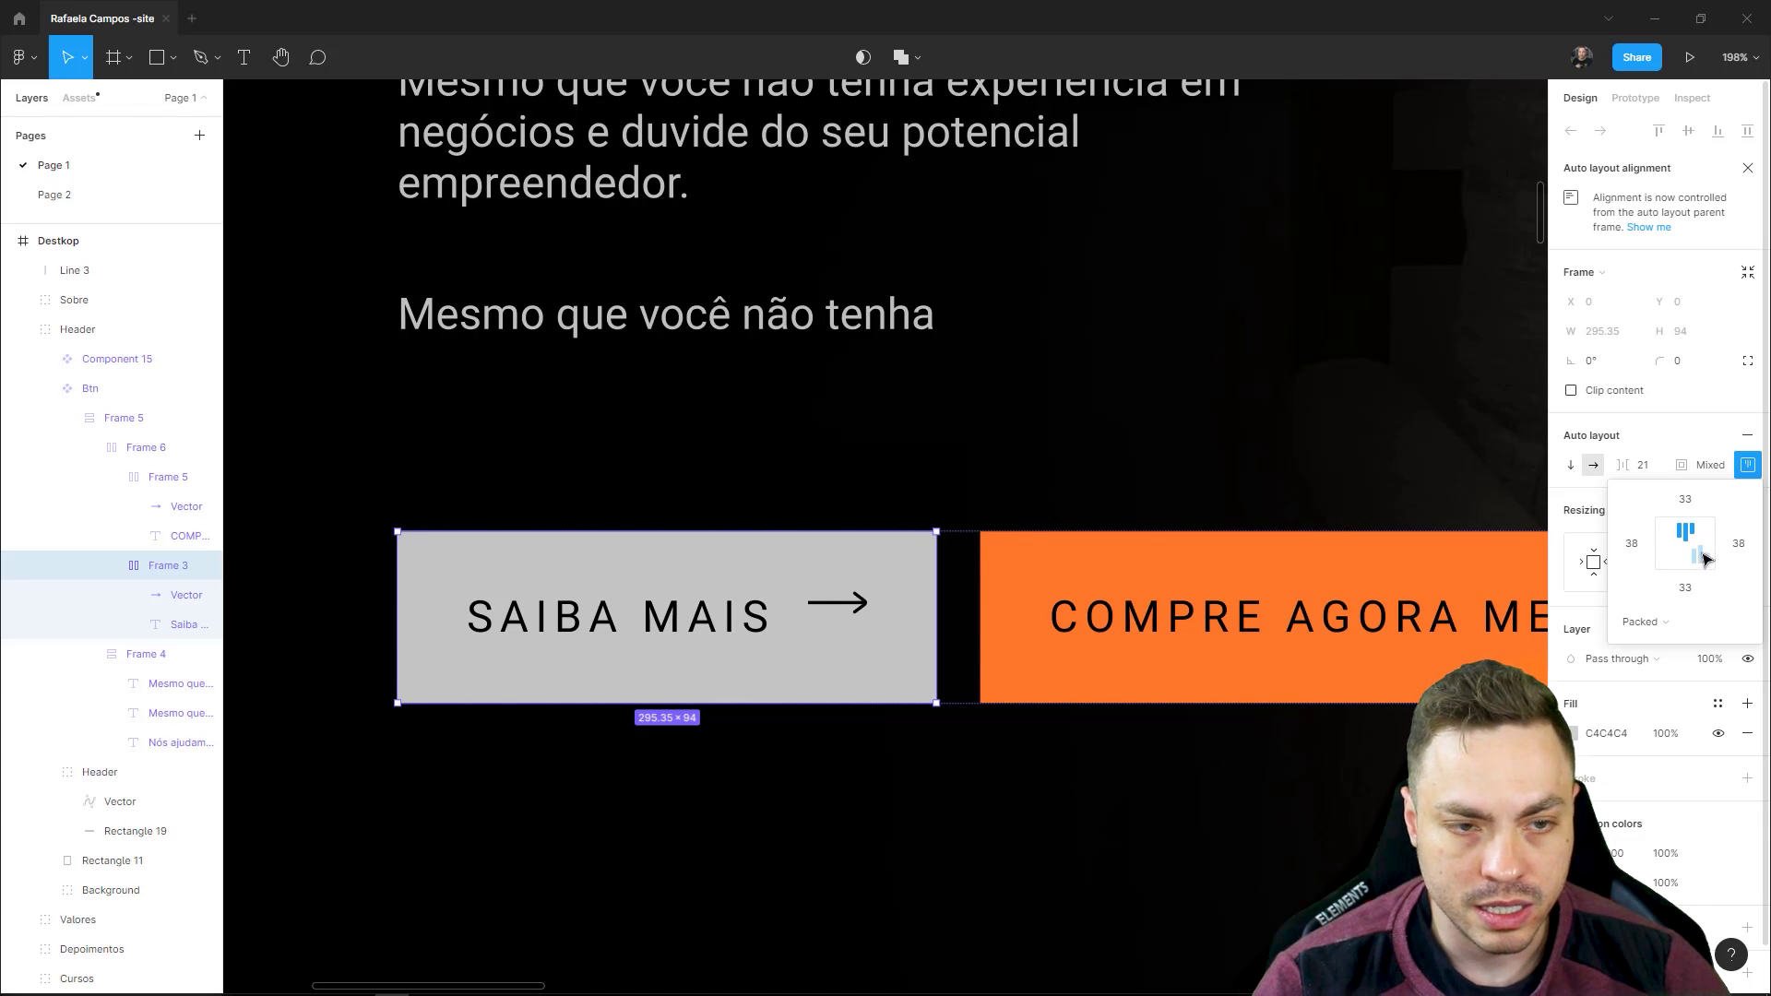
{"action": "left_click", "coordinate": [1685, 544]}
{"action": "left_click", "coordinate": [1660, 622]}
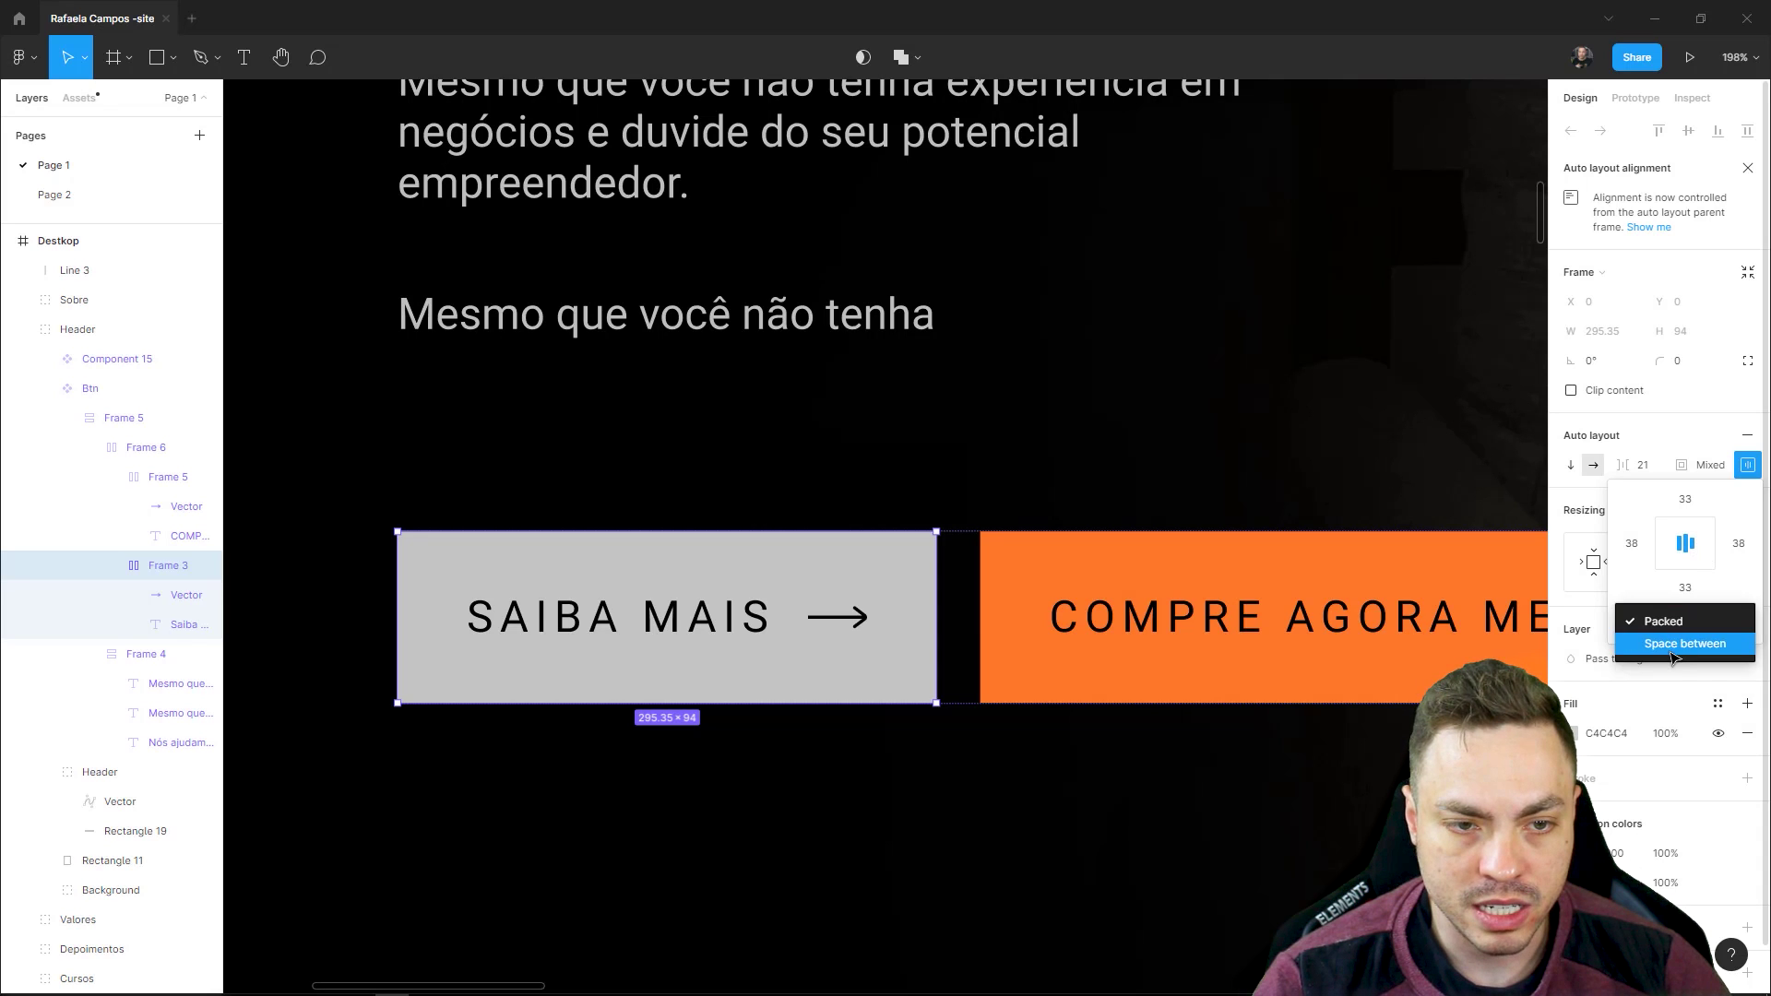
{"action": "left_click", "coordinate": [1673, 644]}
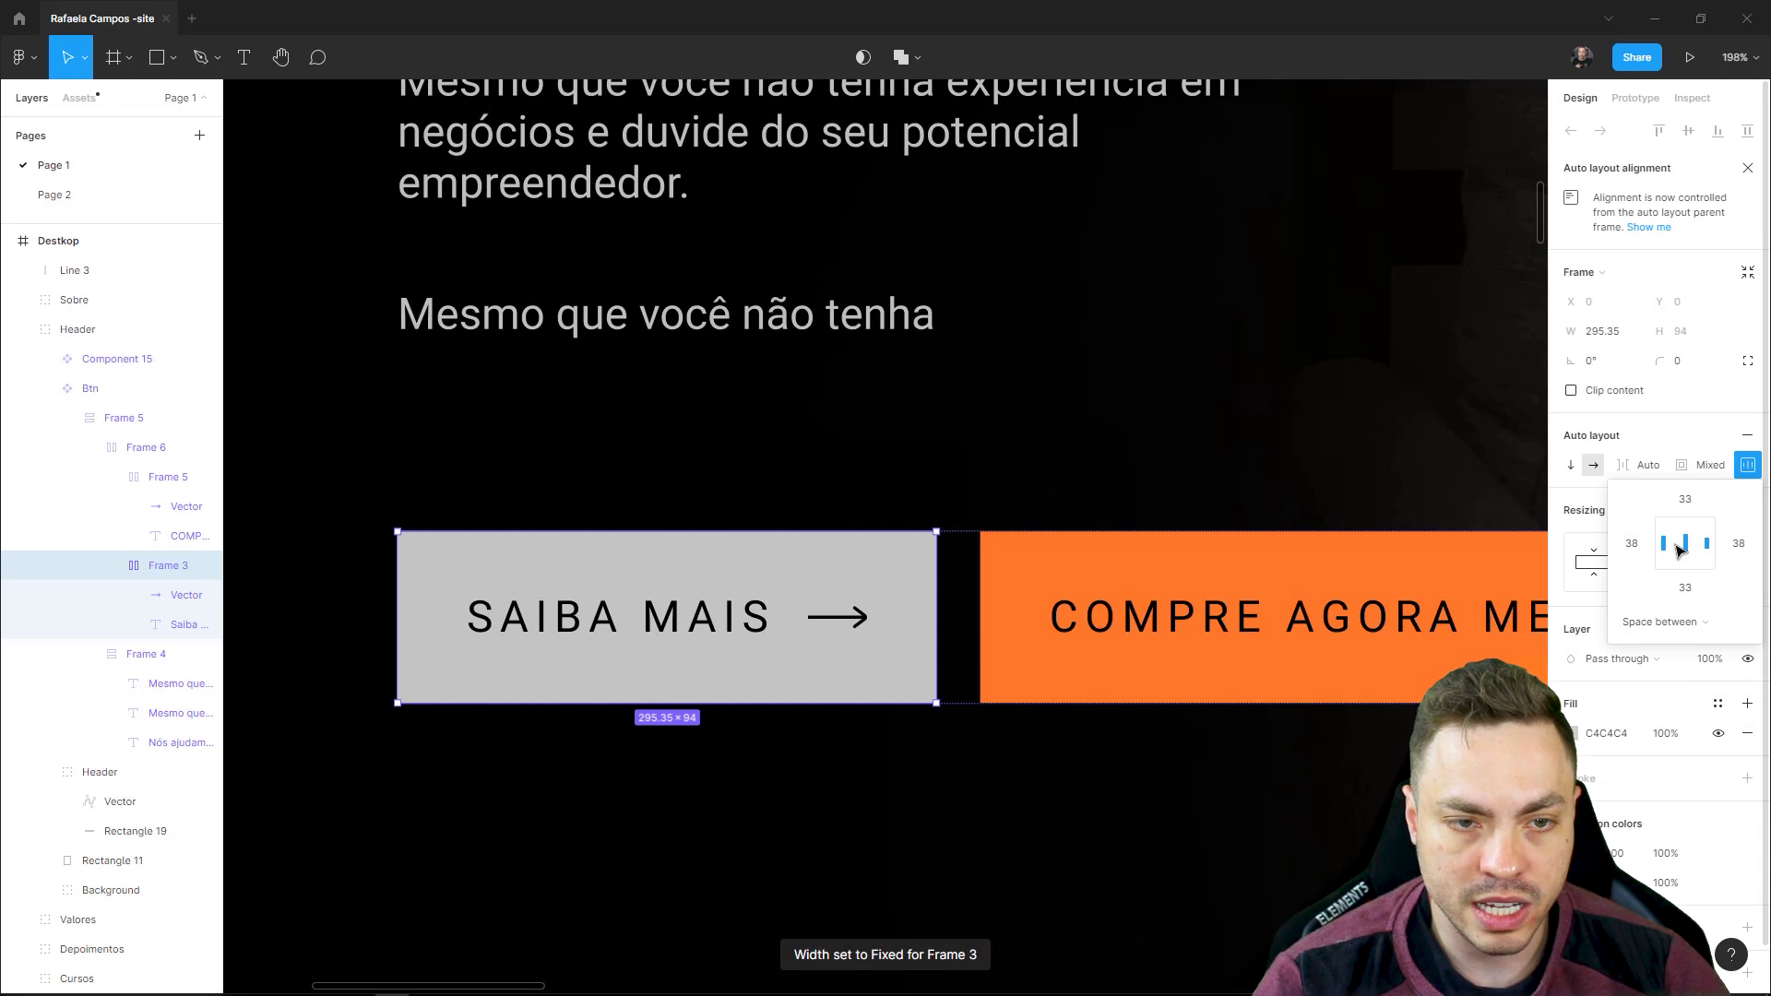
- Set the button's right padding to 40 and pack its text and arrow together
{"action": "left_click", "coordinate": [1745, 550]}
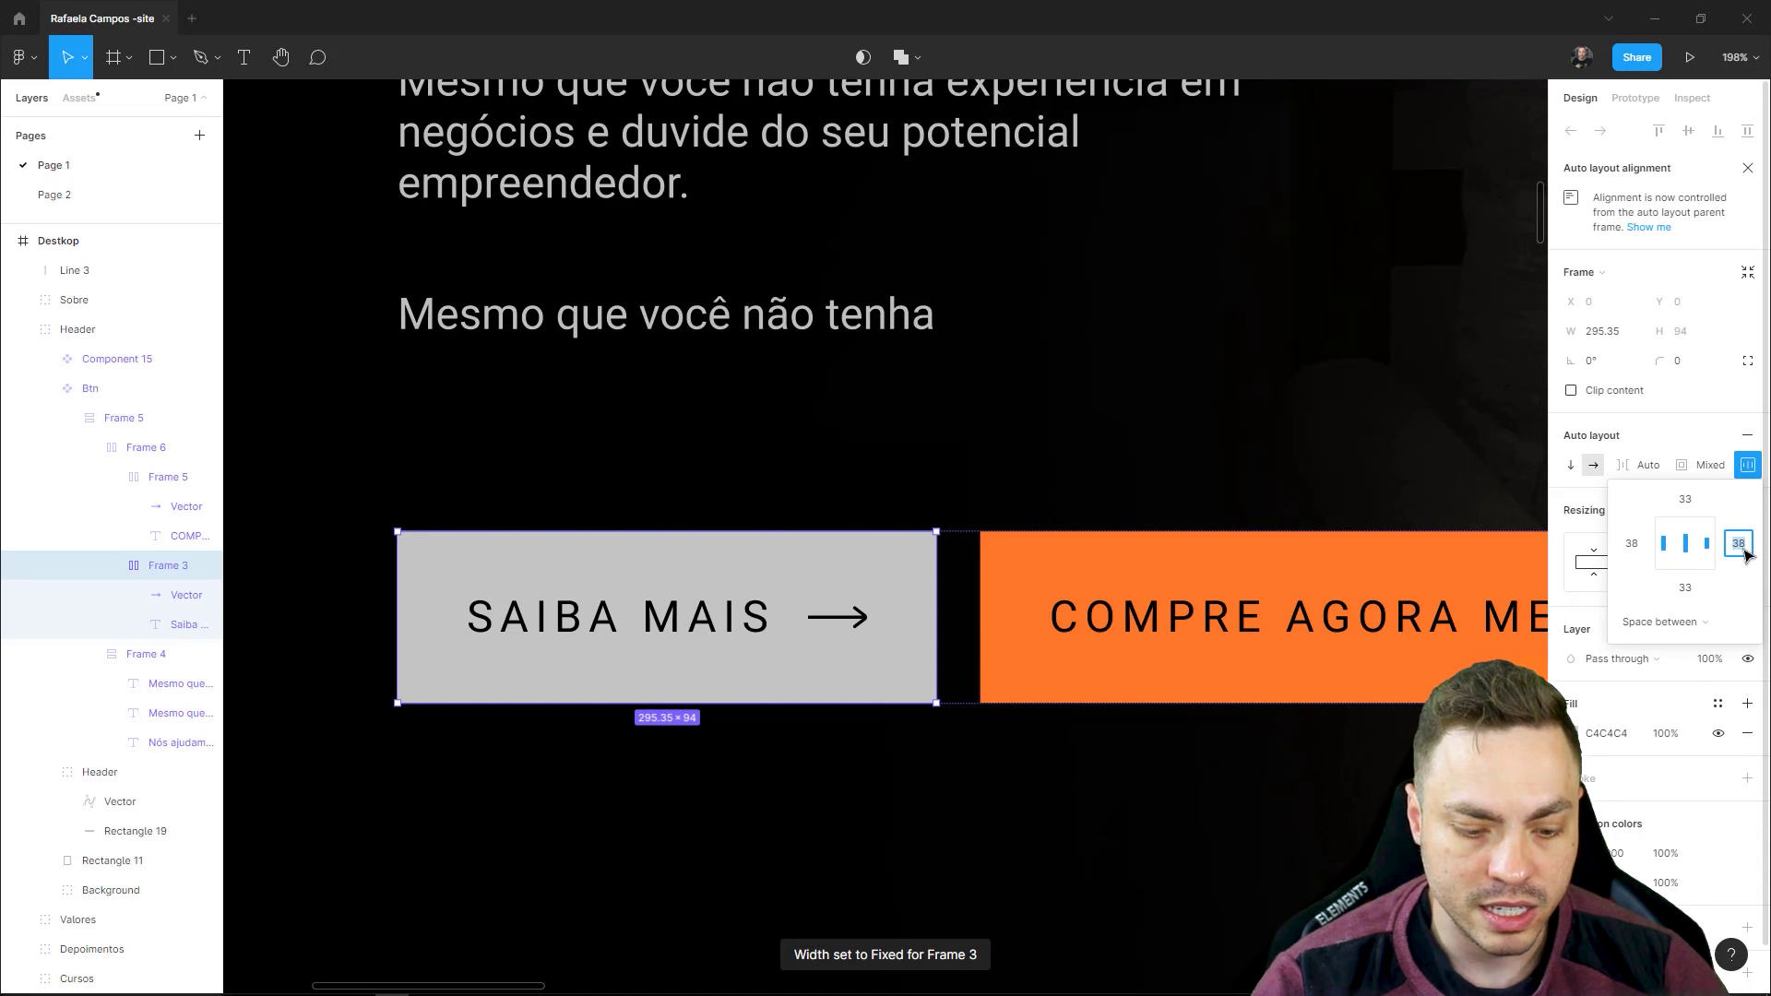
{"action": "key", "text": "shift+Up"}
{"action": "key", "text": "shift+Up"}
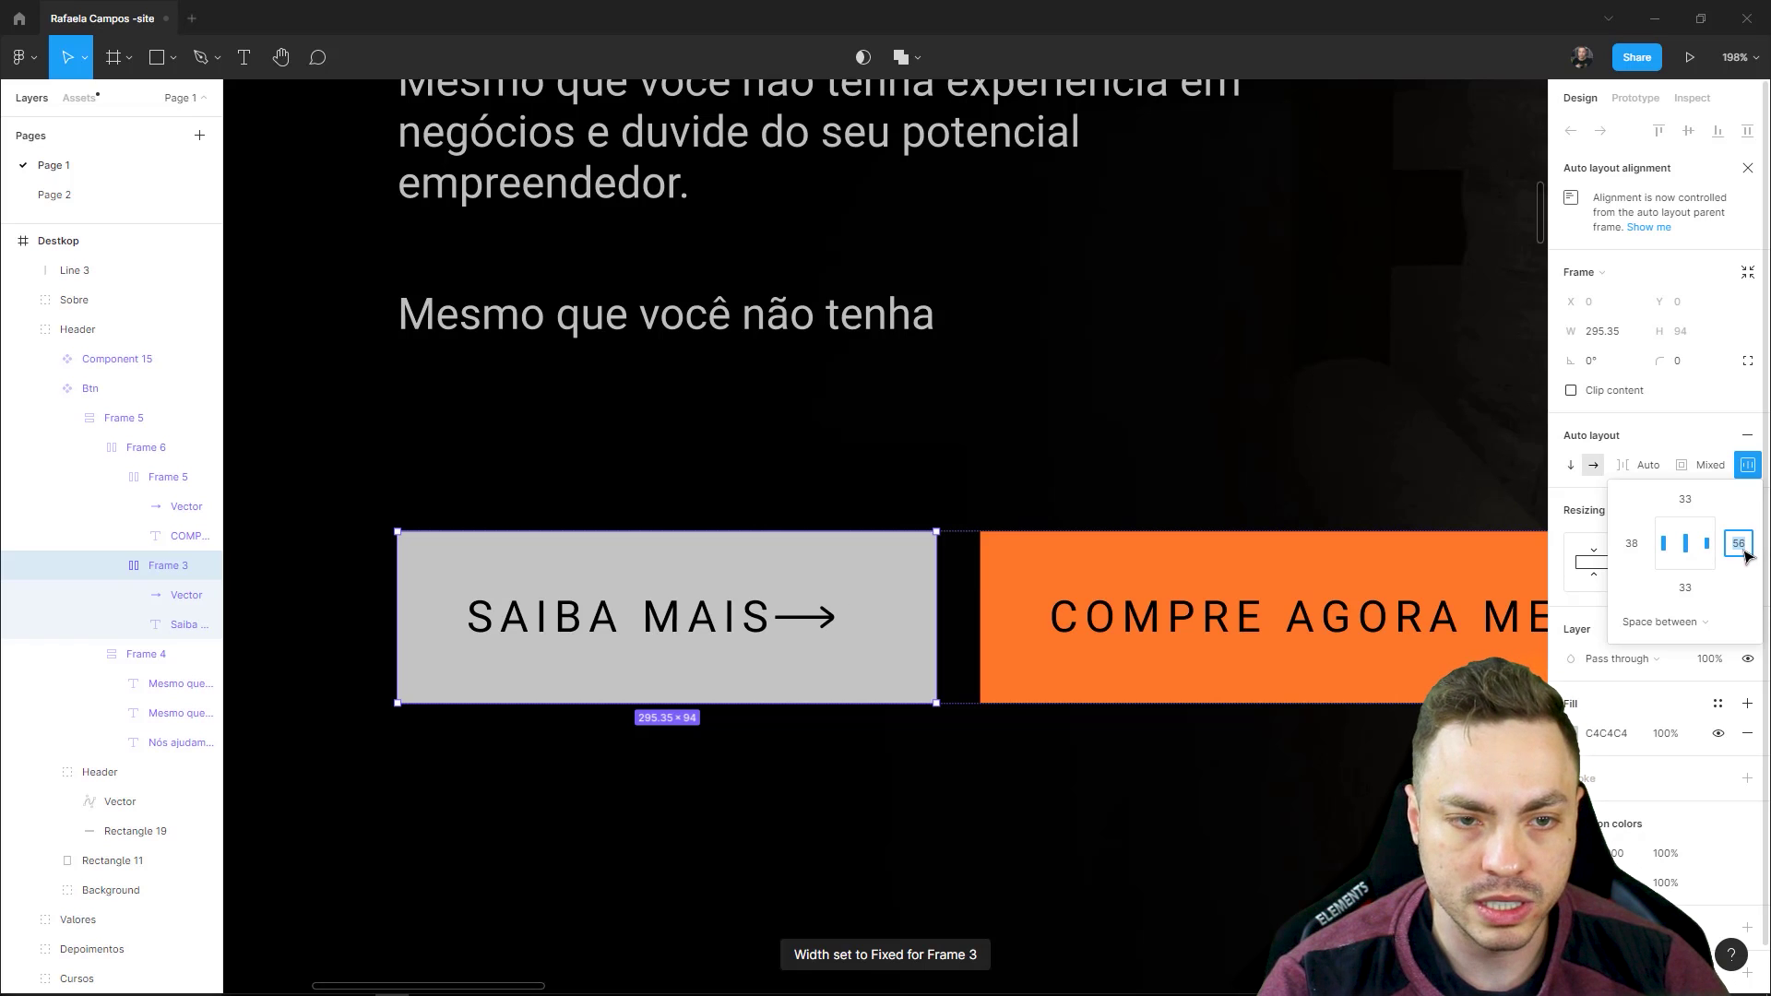
{"action": "key", "text": "shift+Down"}
{"action": "key", "text": "shift+Down"}
{"action": "key", "text": "Down"}
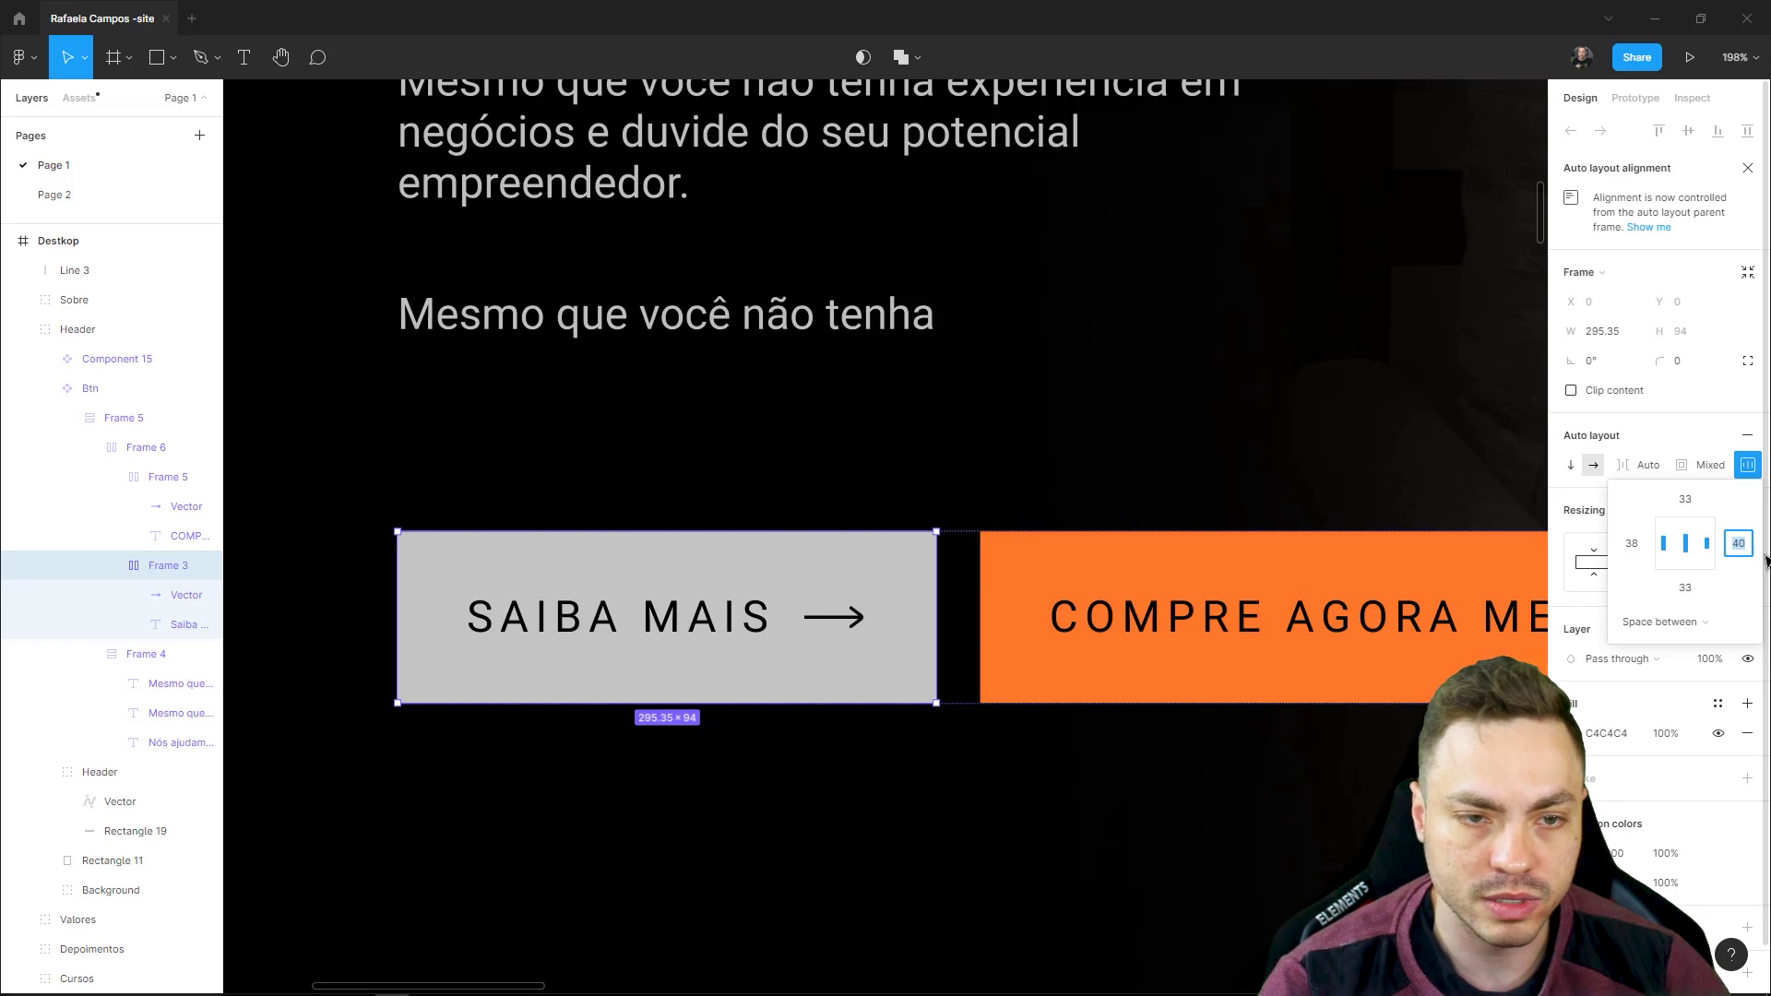
{"action": "left_click", "coordinate": [1665, 622]}
{"action": "left_click", "coordinate": [1702, 601]}
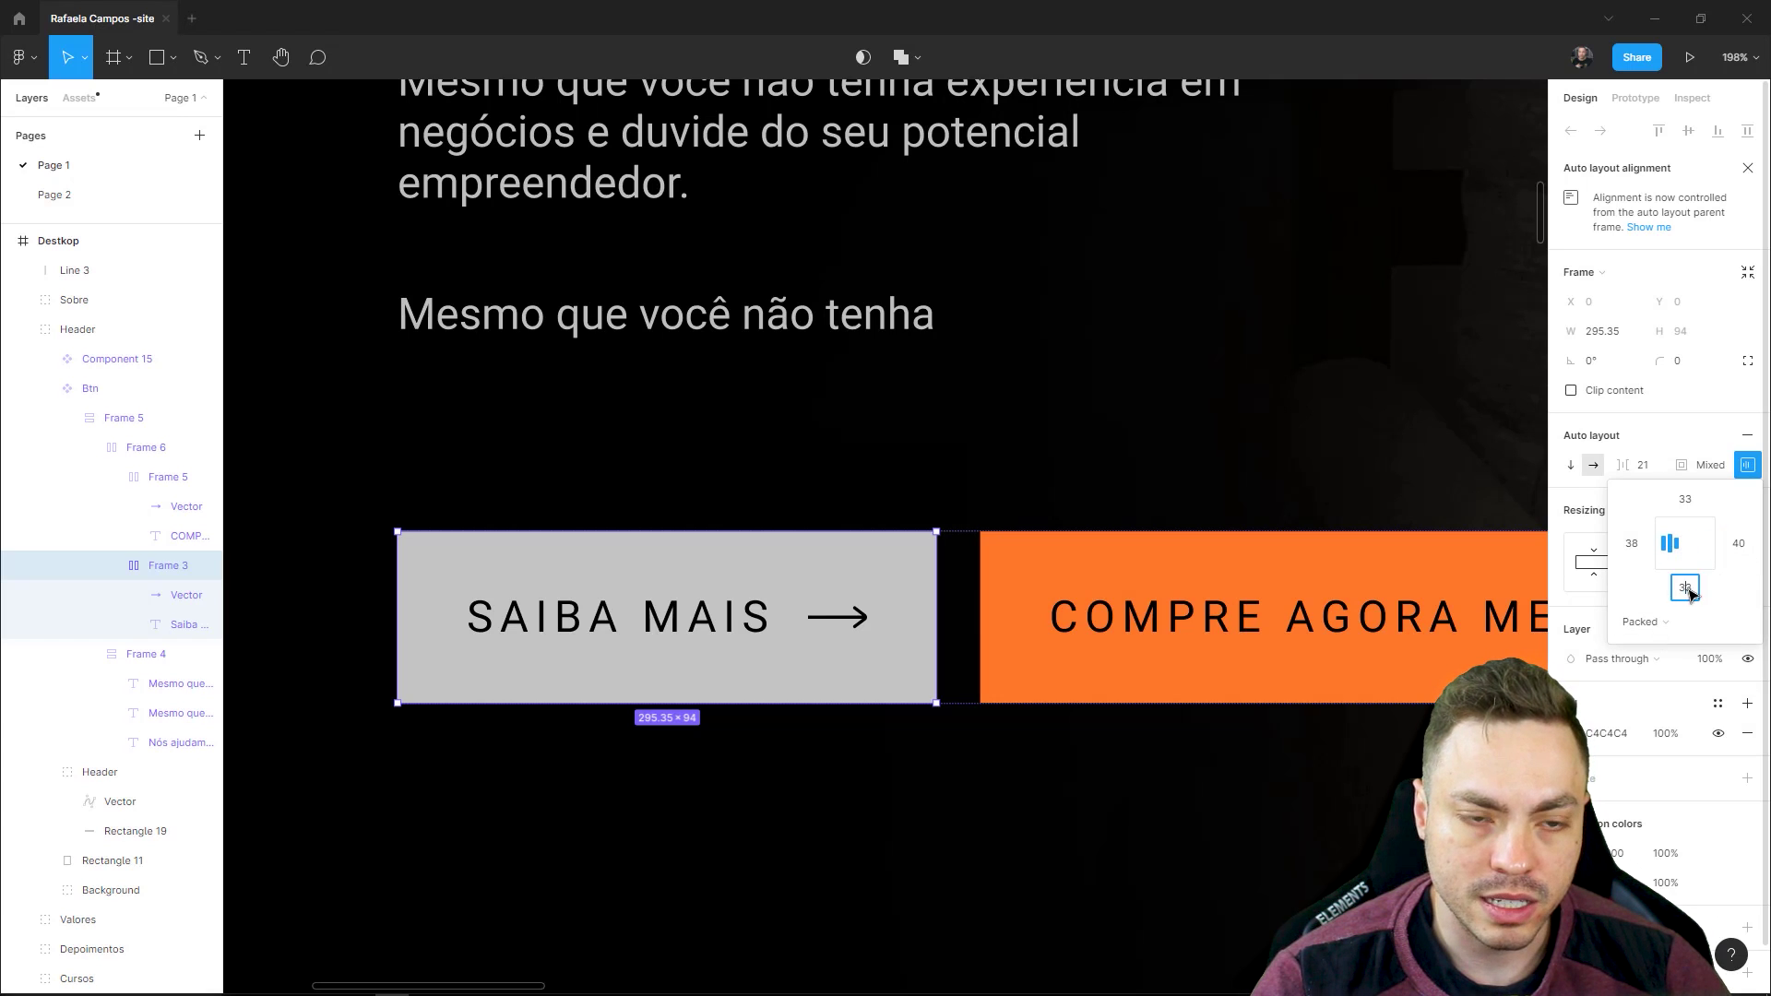
- Test zero bottom padding, restore it to 33, and re-centre the contents vertically
{"action": "left_click", "coordinate": [1674, 527]}
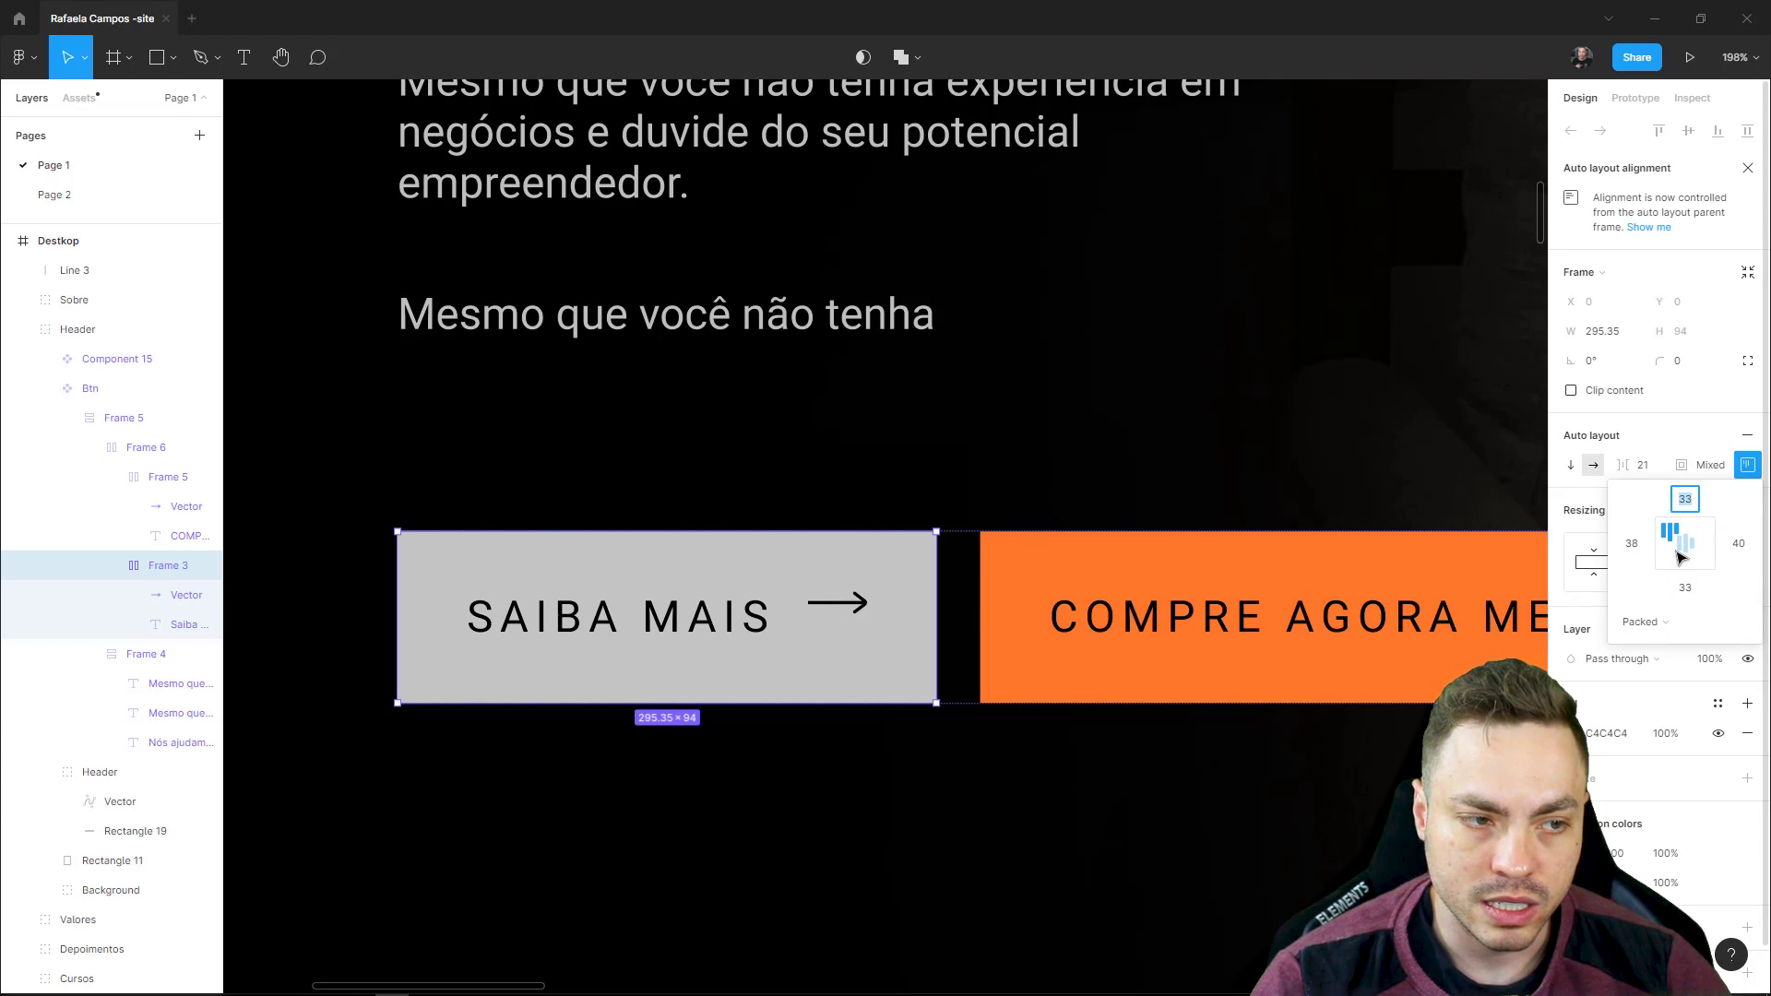
{"action": "left_click", "coordinate": [1681, 550]}
{"action": "type", "text": "0"}
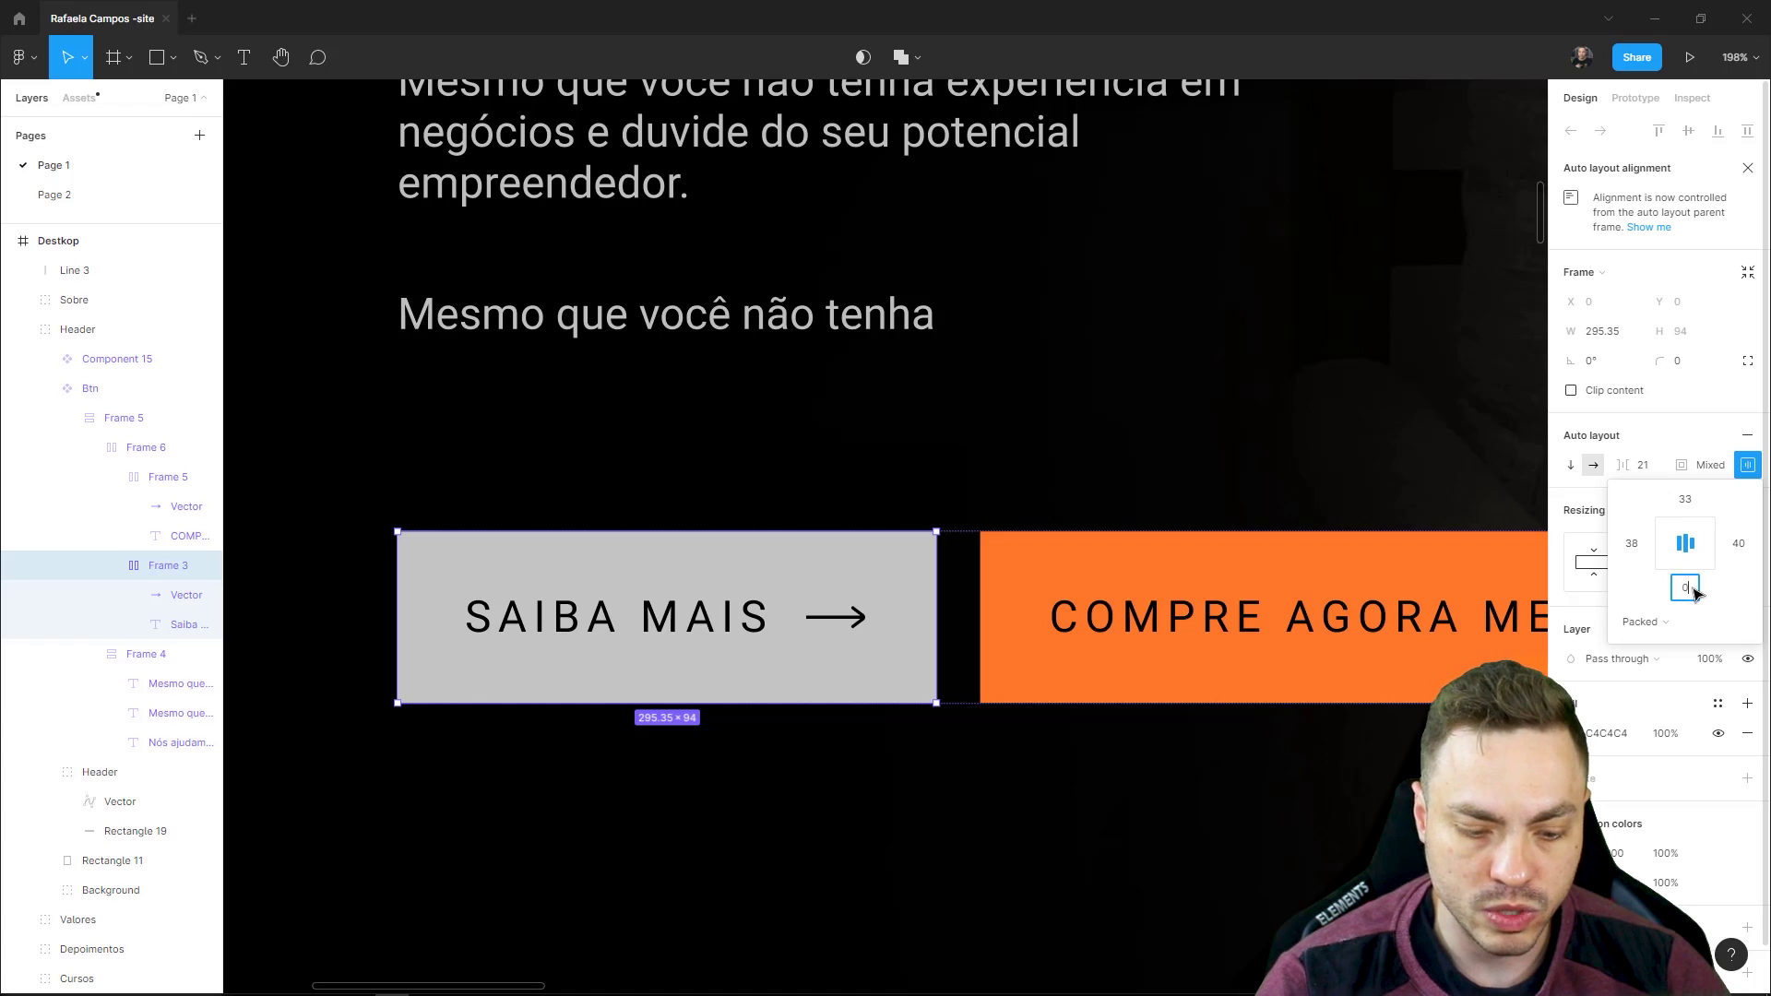
{"action": "key", "text": "Return"}
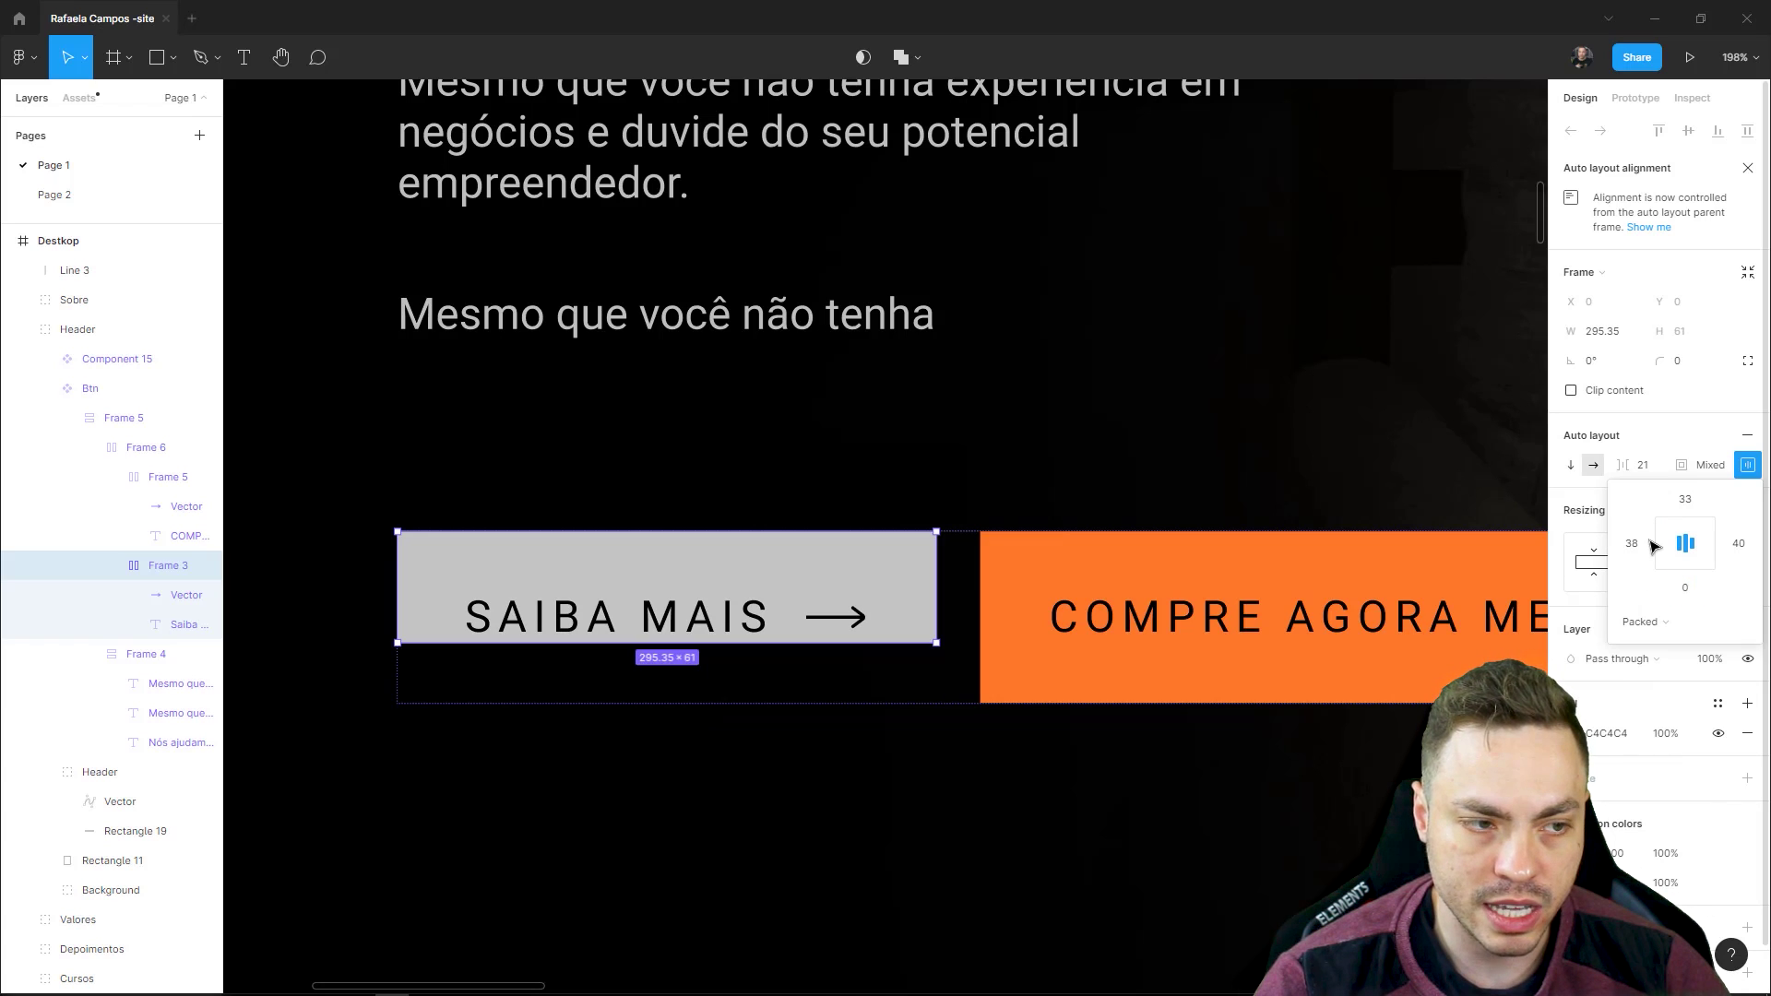
{"action": "left_click", "coordinate": [1649, 544]}
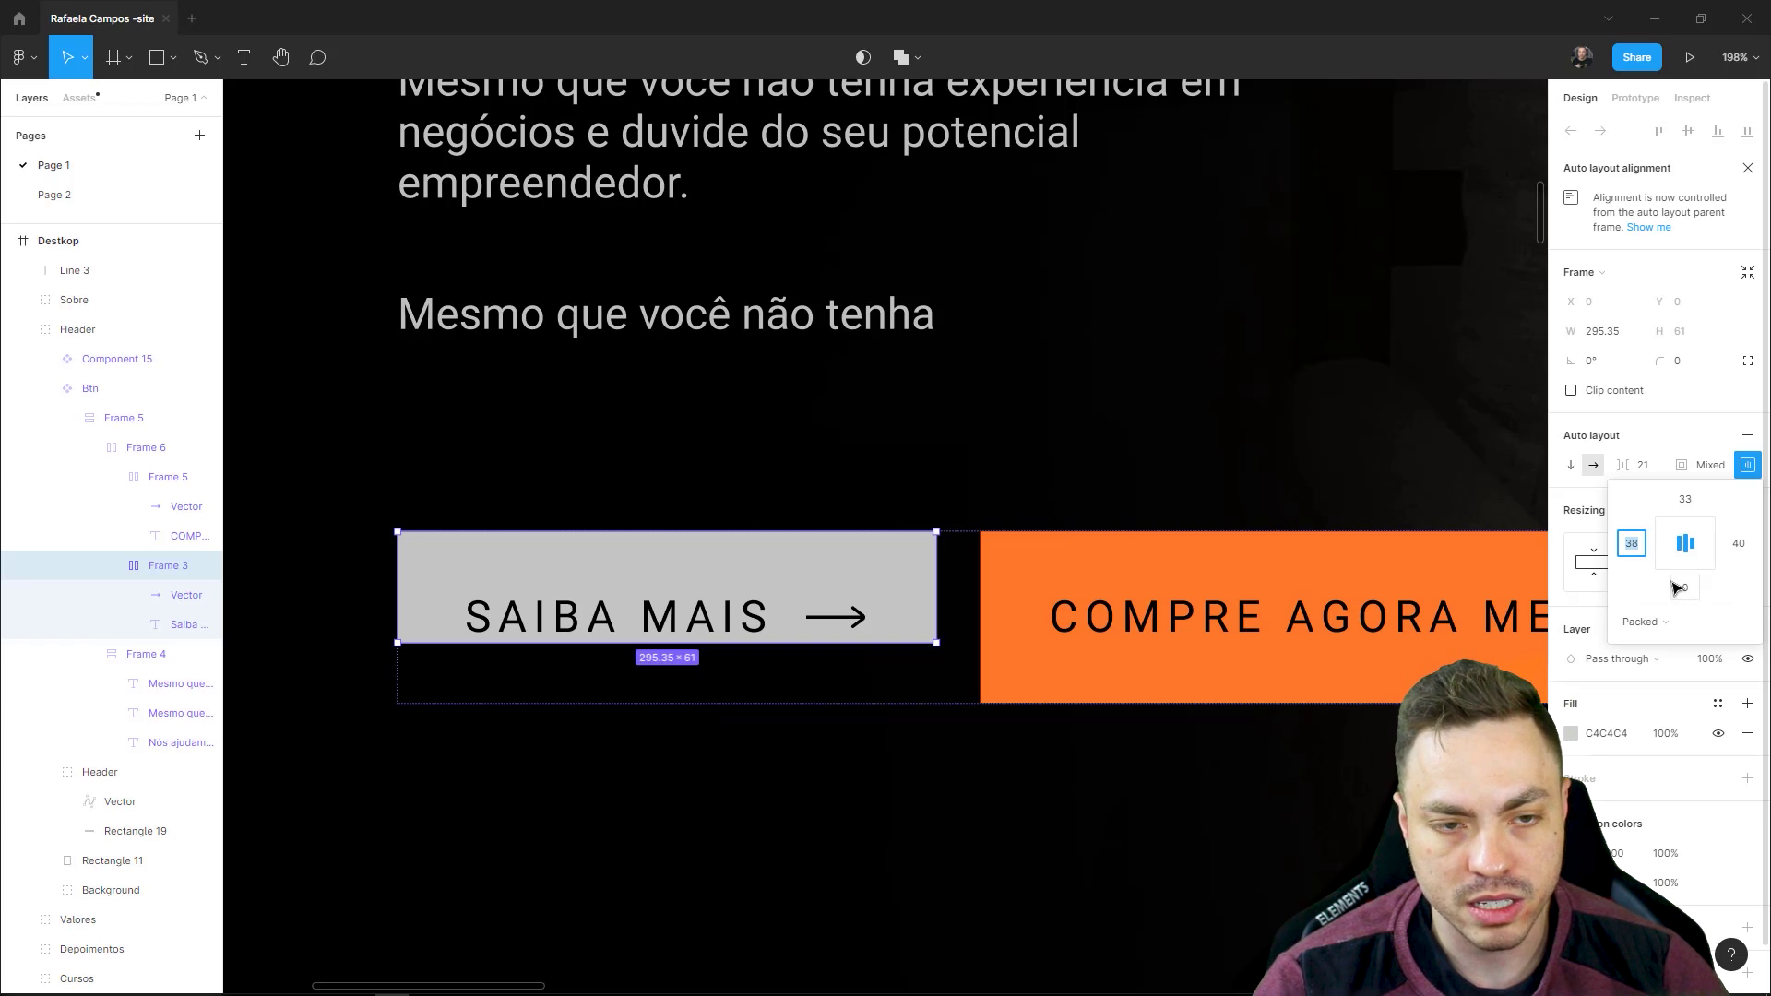
{"action": "key", "text": "ctrl+z"}
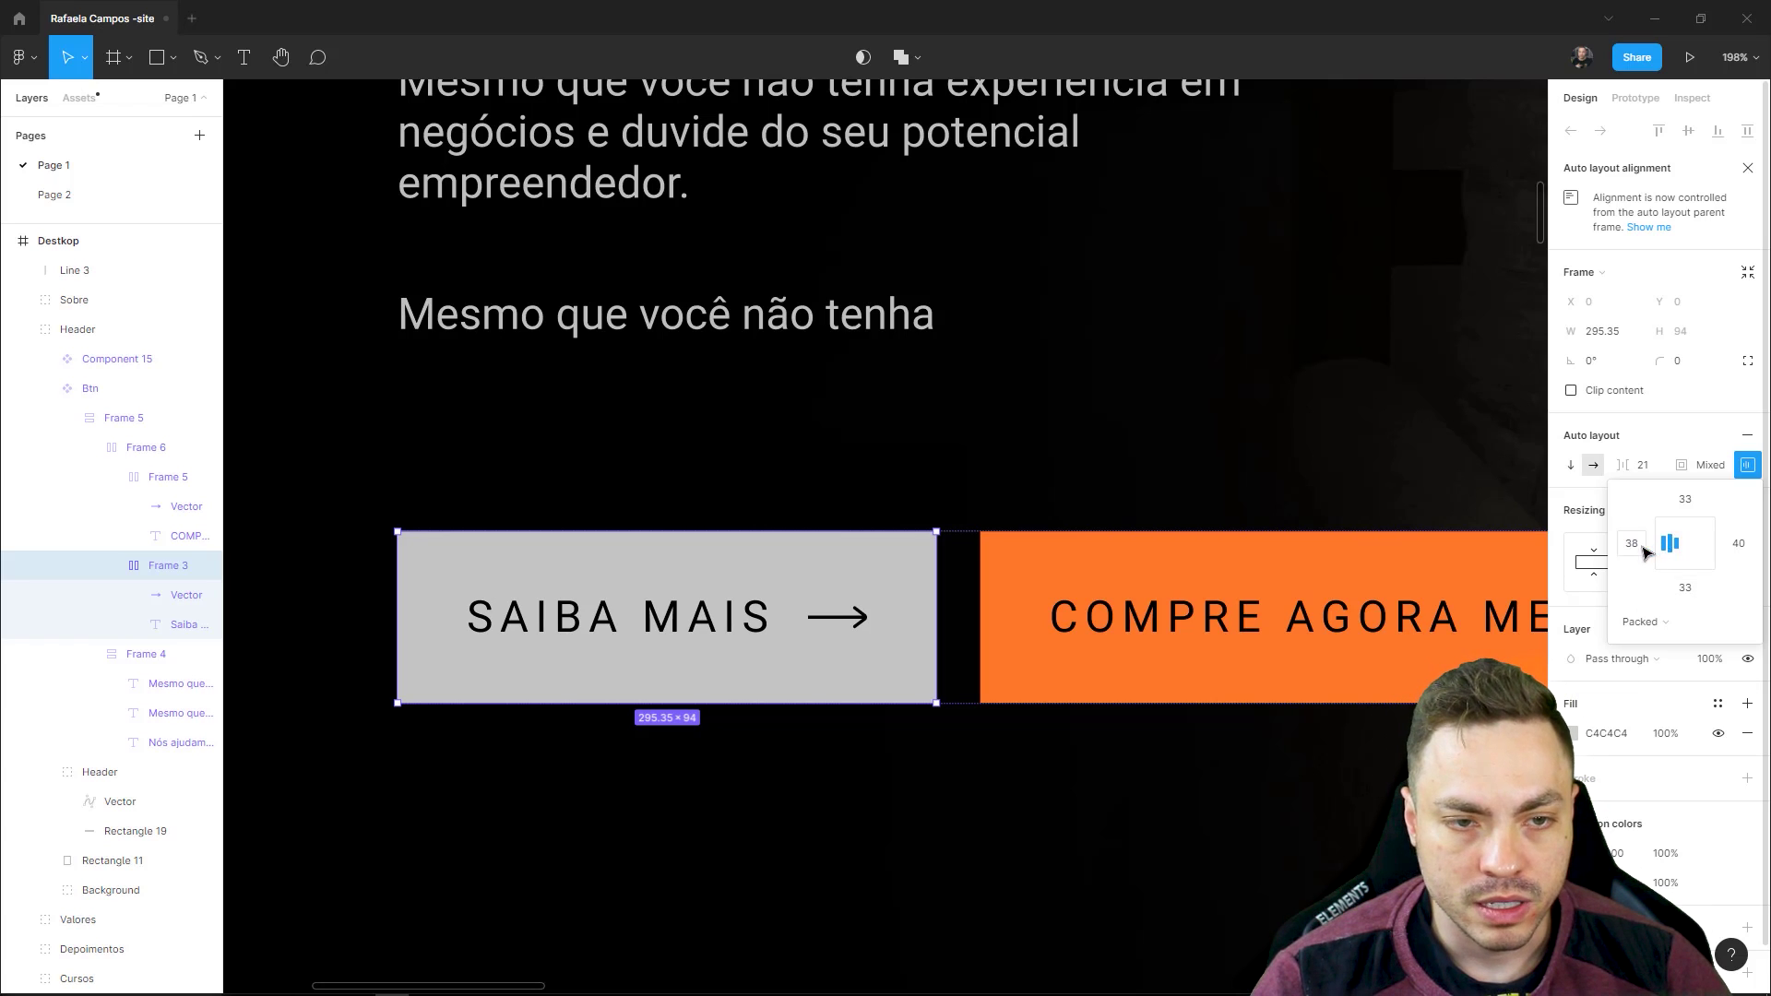
{"action": "left_click", "coordinate": [1683, 530]}
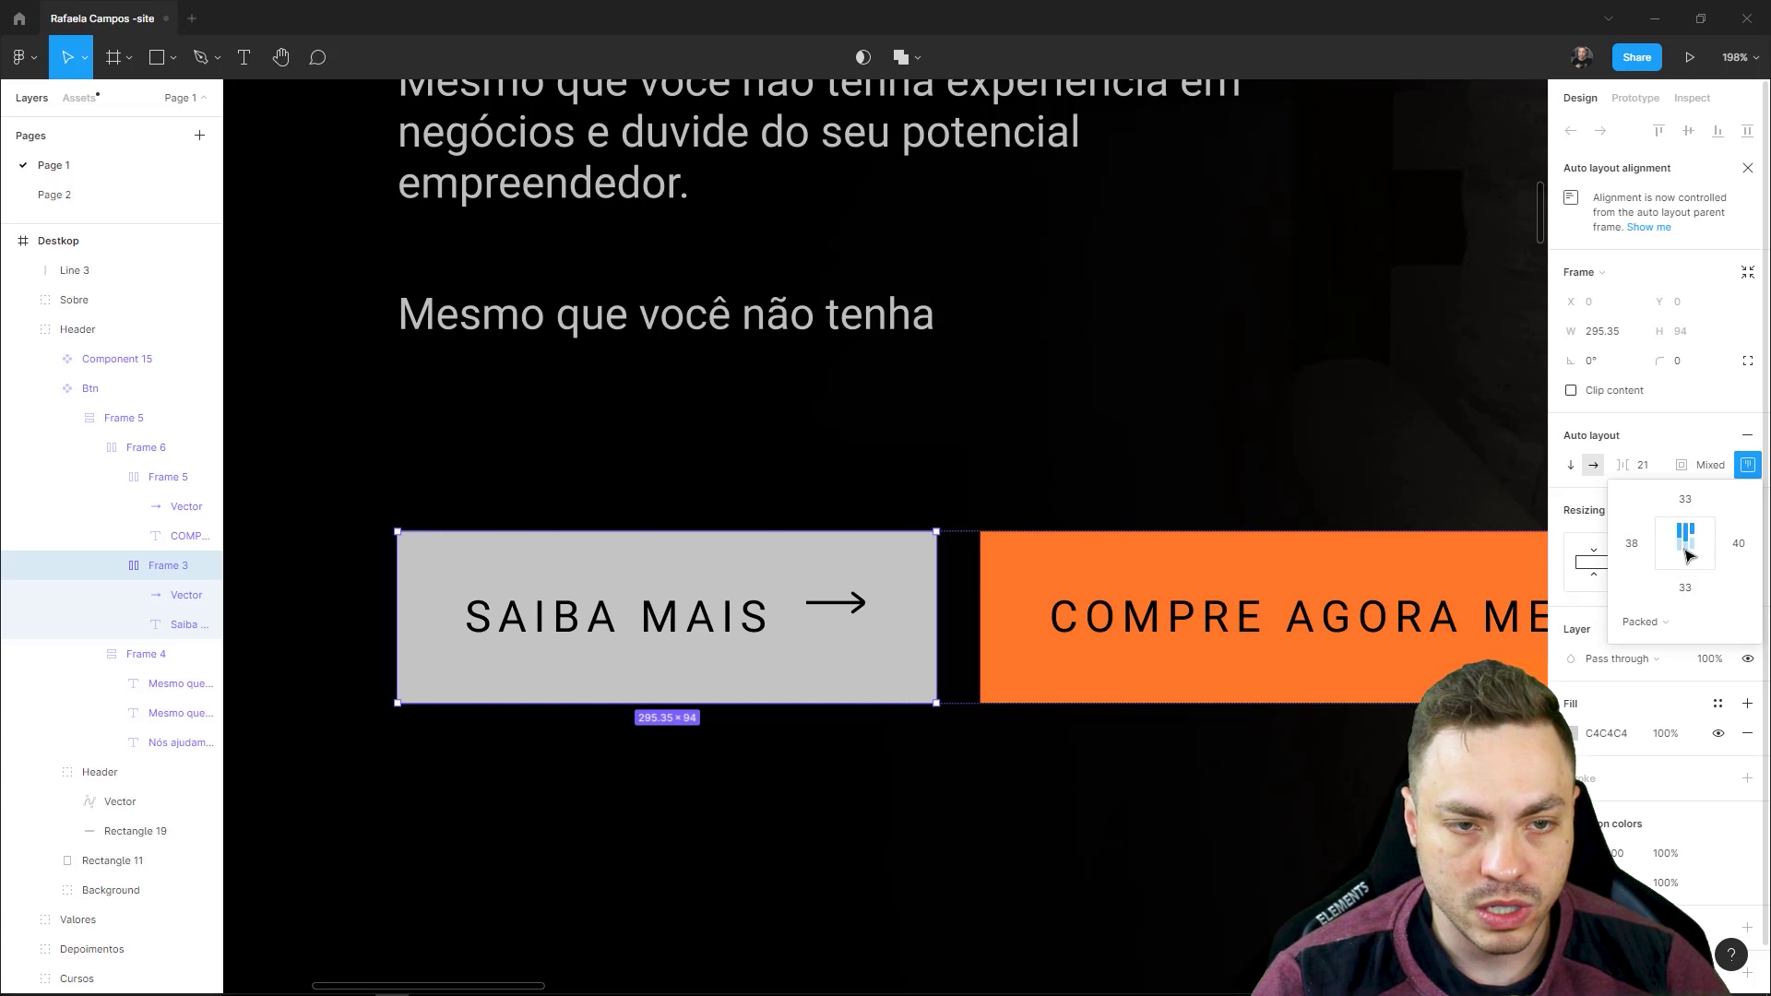
{"action": "left_click", "coordinate": [1687, 552]}
{"action": "left_click", "coordinate": [1687, 542]}
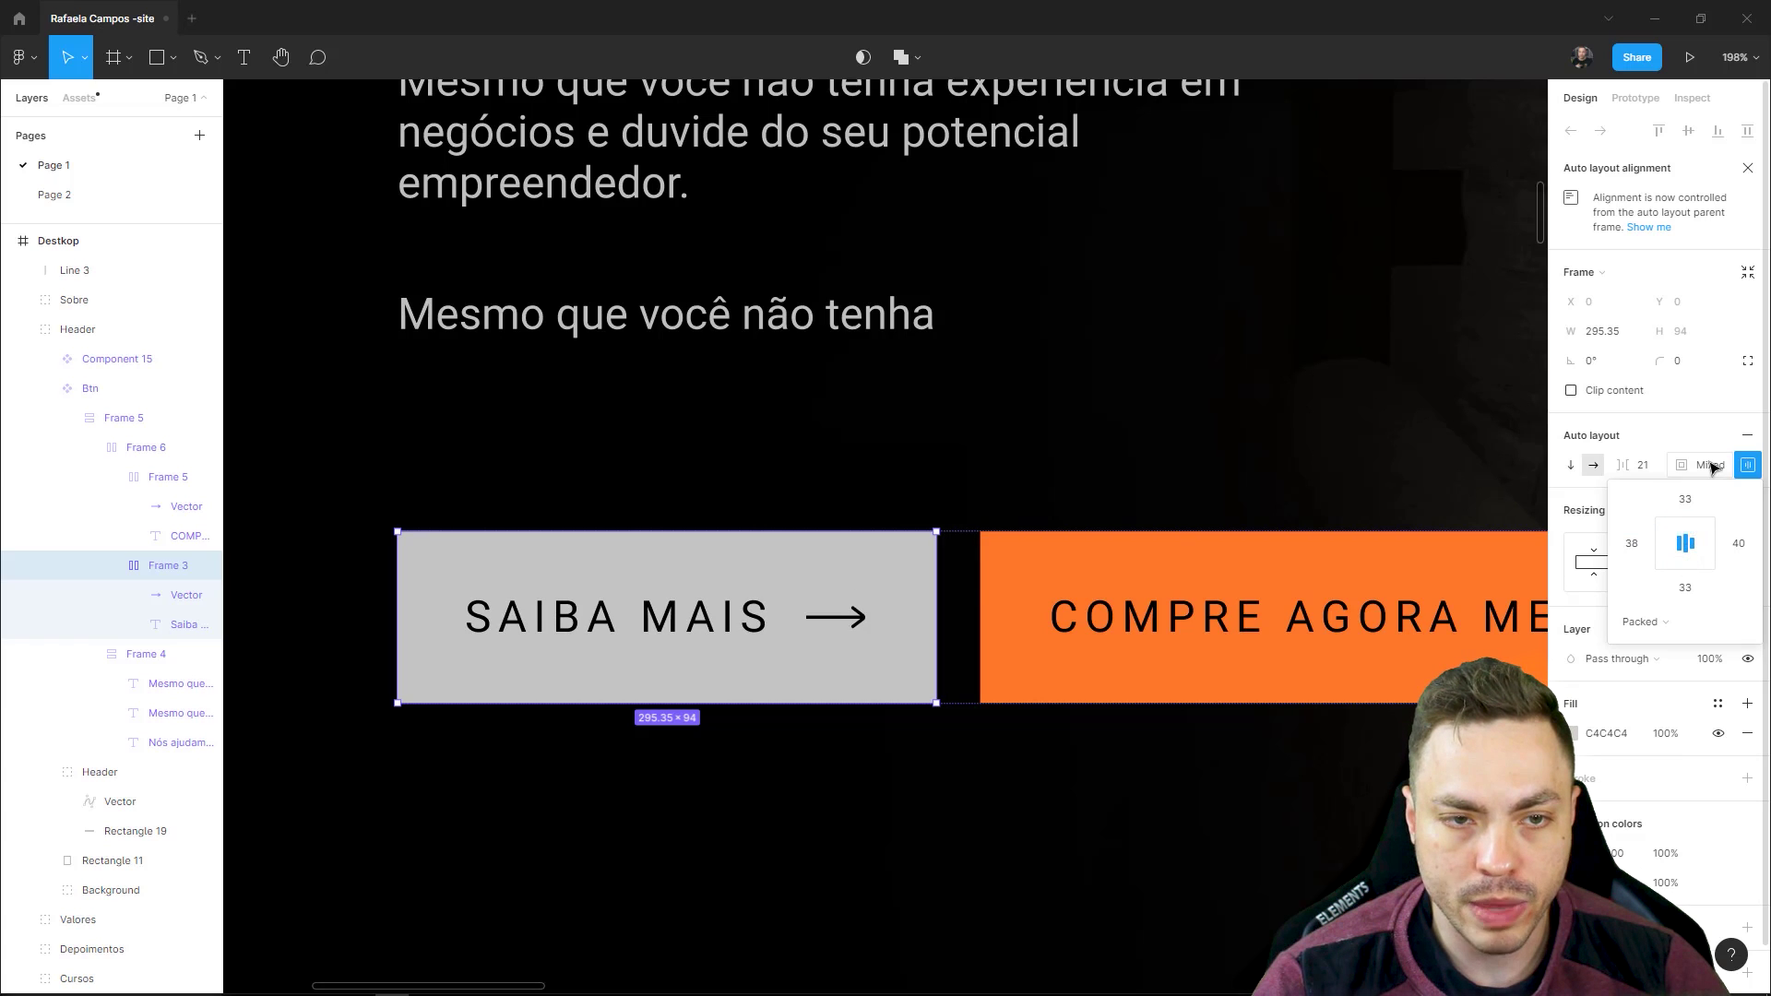
{"action": "left_click", "coordinate": [1711, 466]}
{"action": "key", "text": "Escape"}
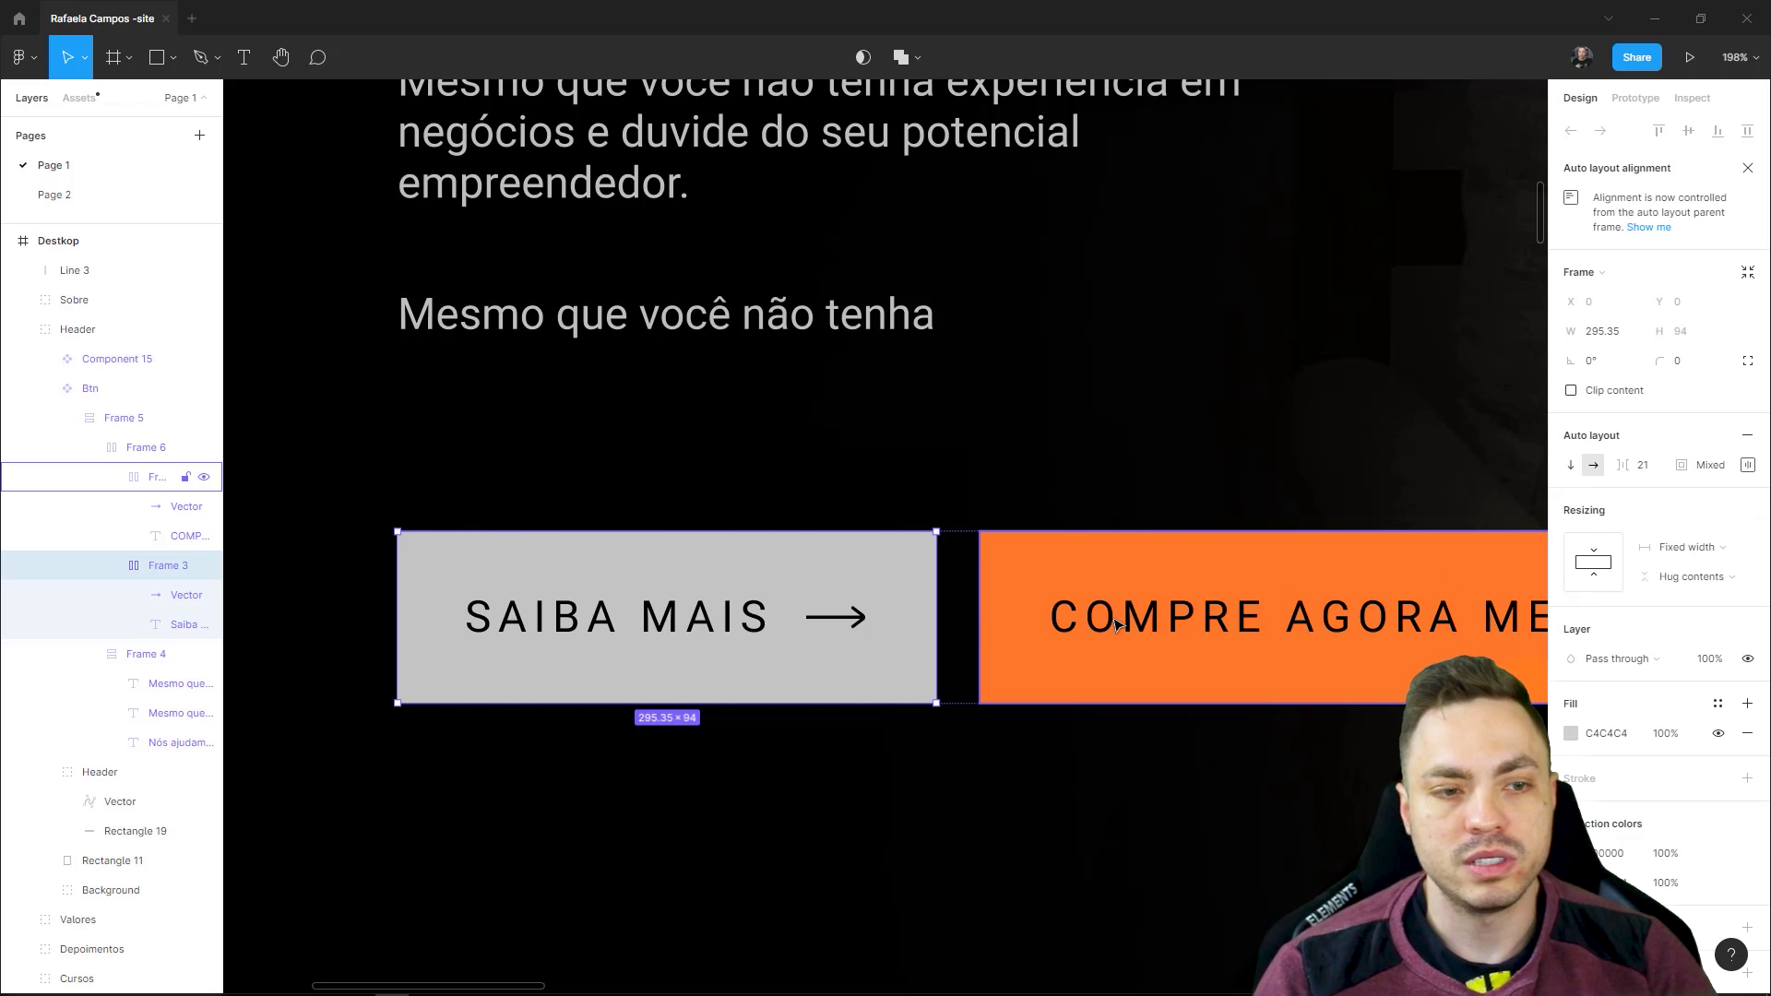
{"action": "scroll", "coordinate": [876, 638], "scroll_direction": "down", "scroll_amount": 3}
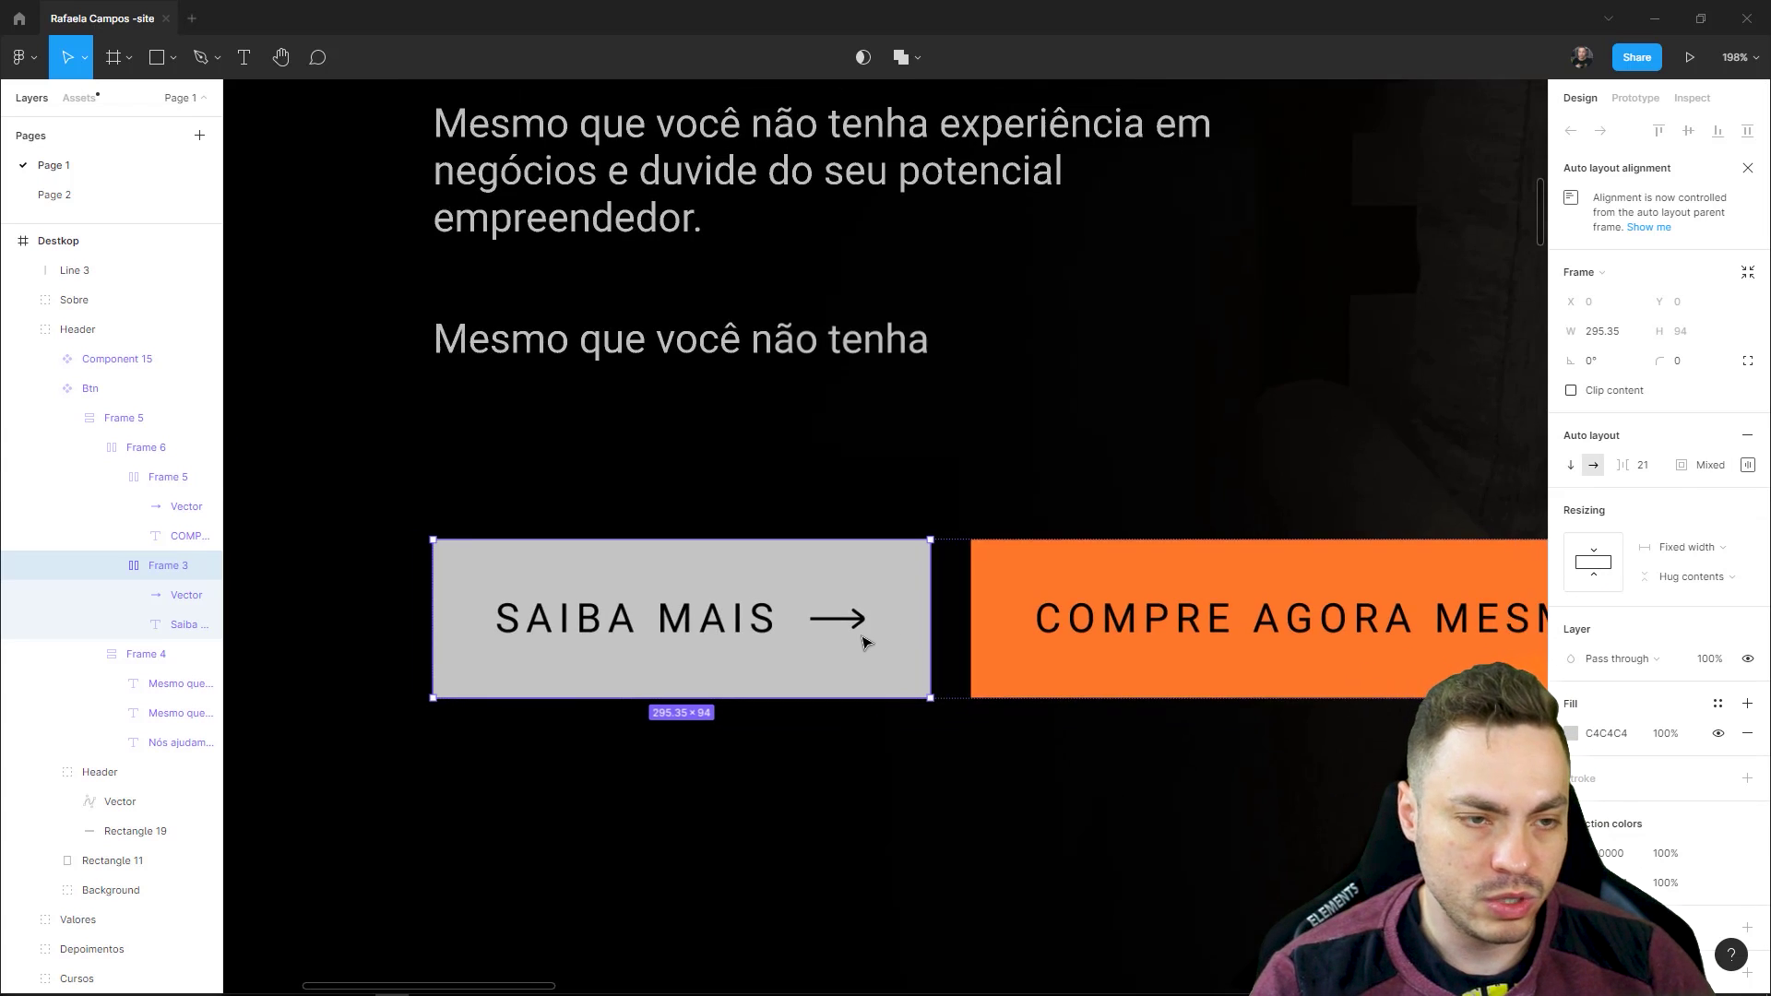
{"action": "scroll", "coordinate": [864, 643], "scroll_direction": "down", "scroll_amount": 2}
{"action": "left_click", "coordinate": [1445, 615]}
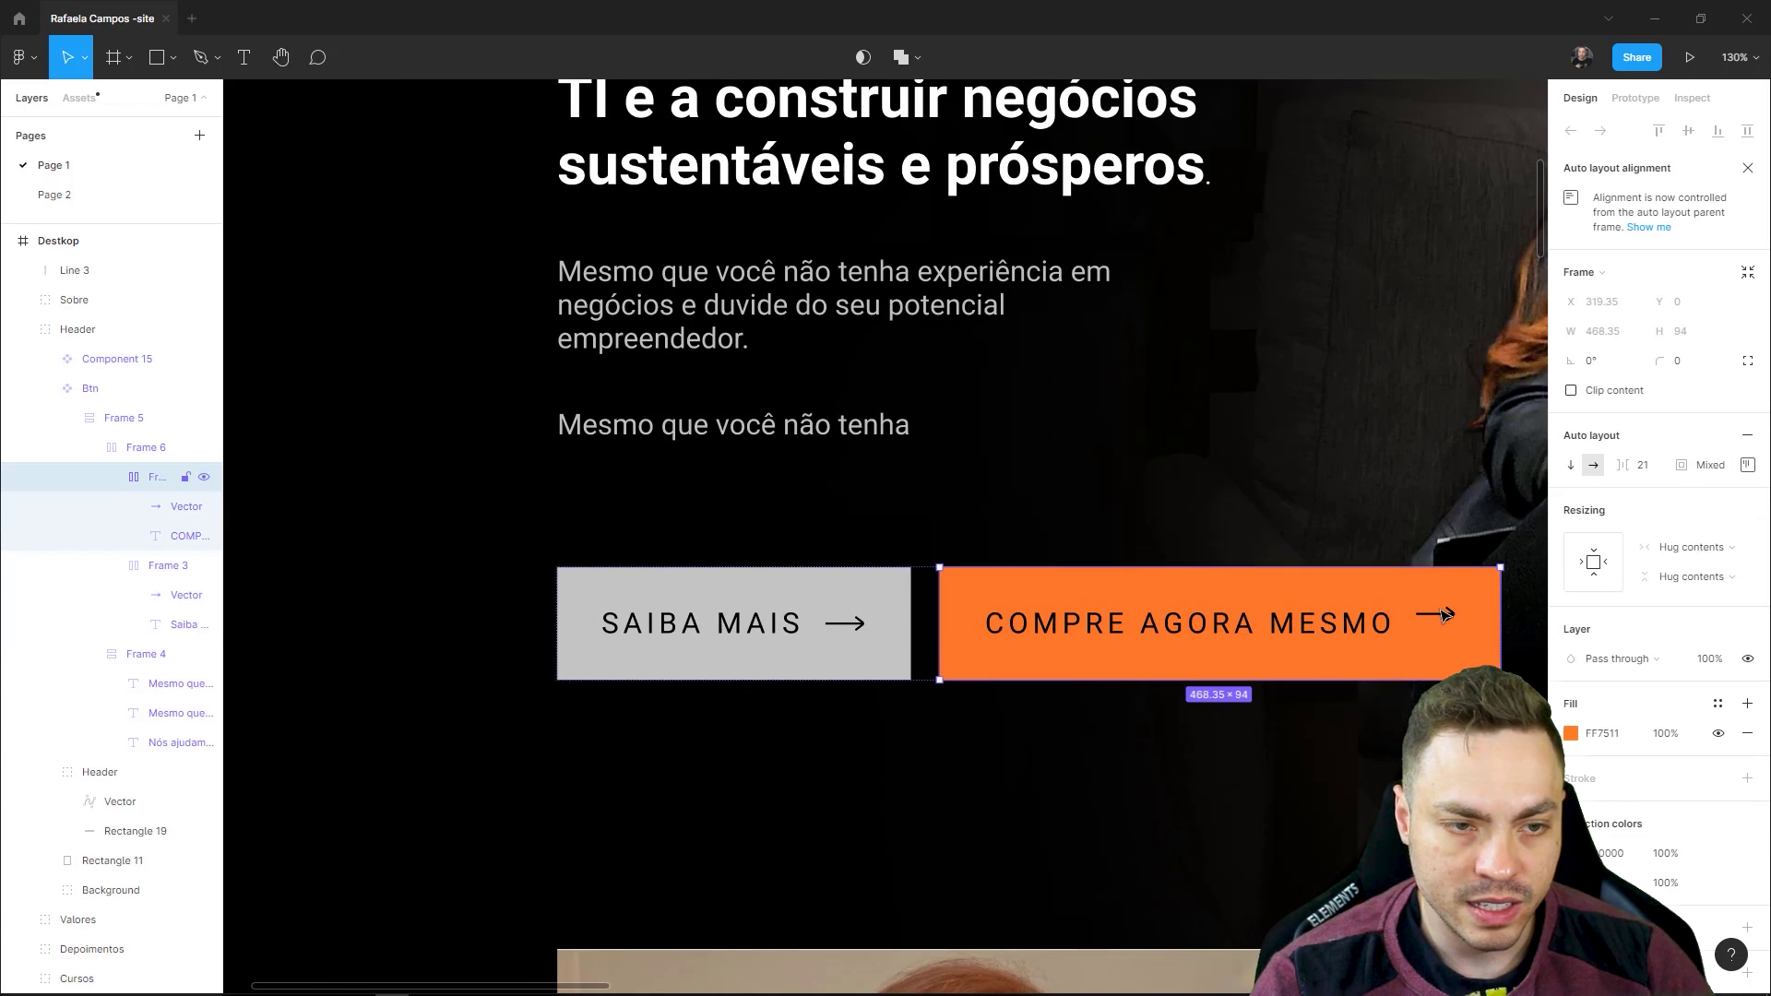
{"action": "double_click", "coordinate": [1450, 619]}
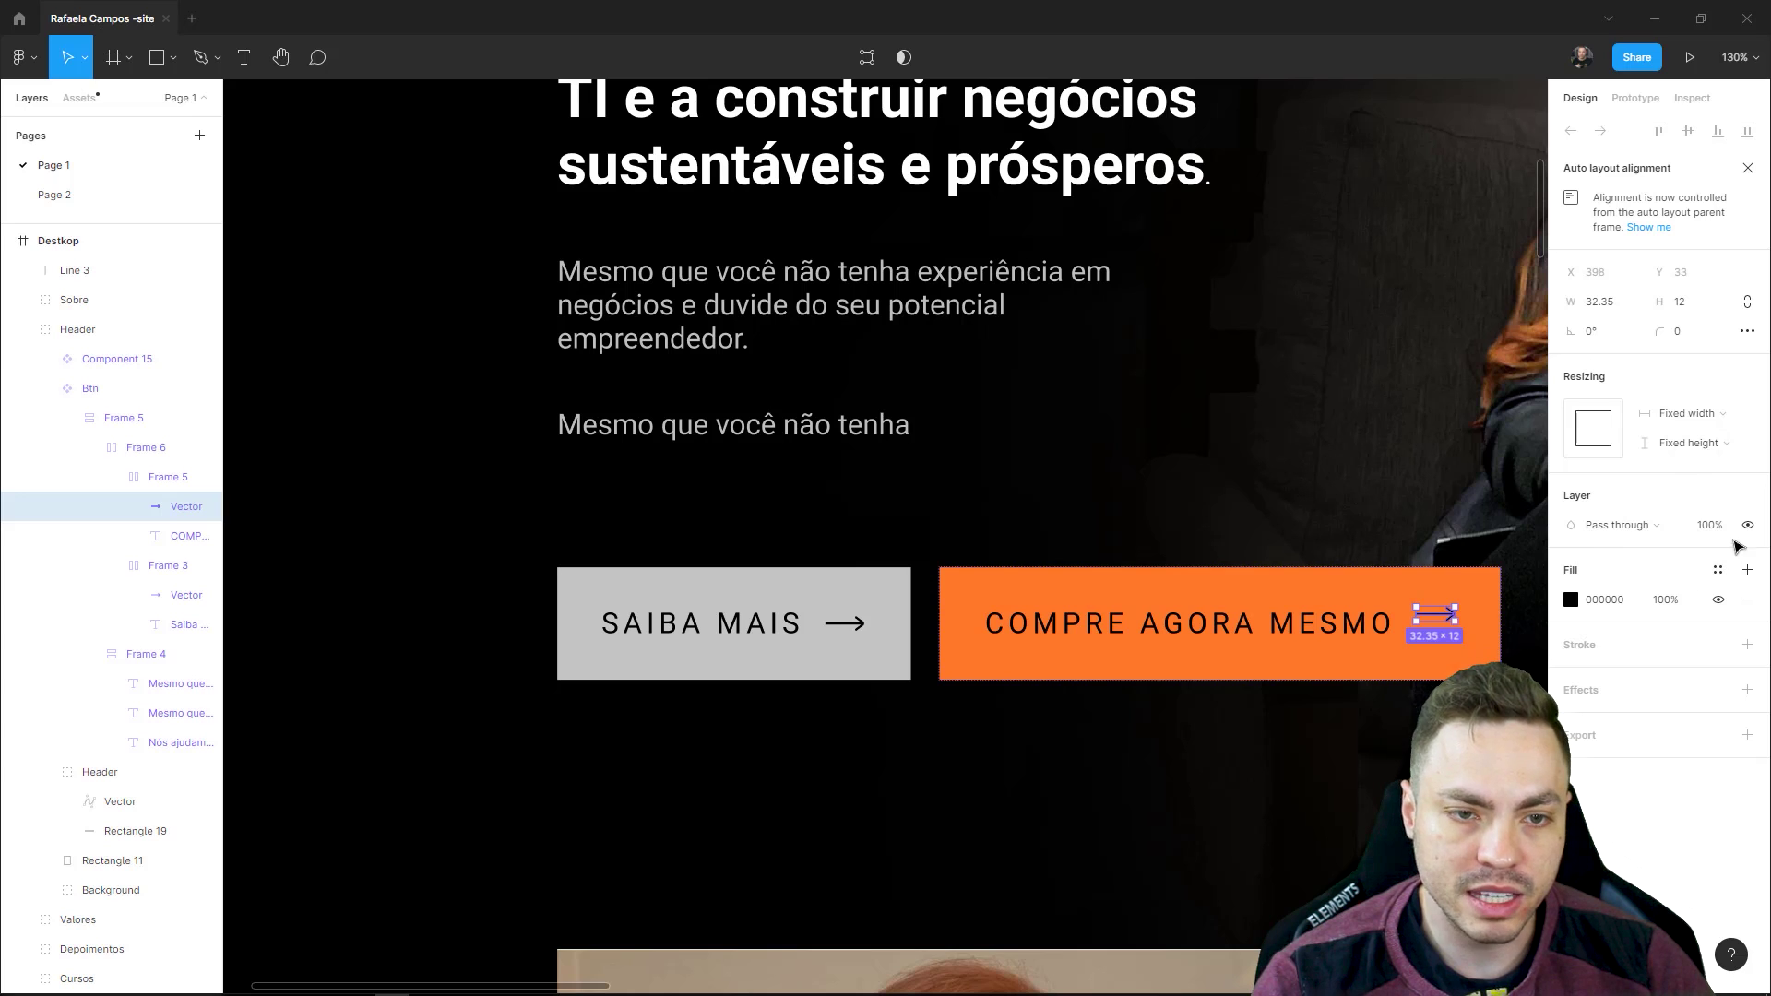
{"action": "left_click", "coordinate": [1656, 231]}
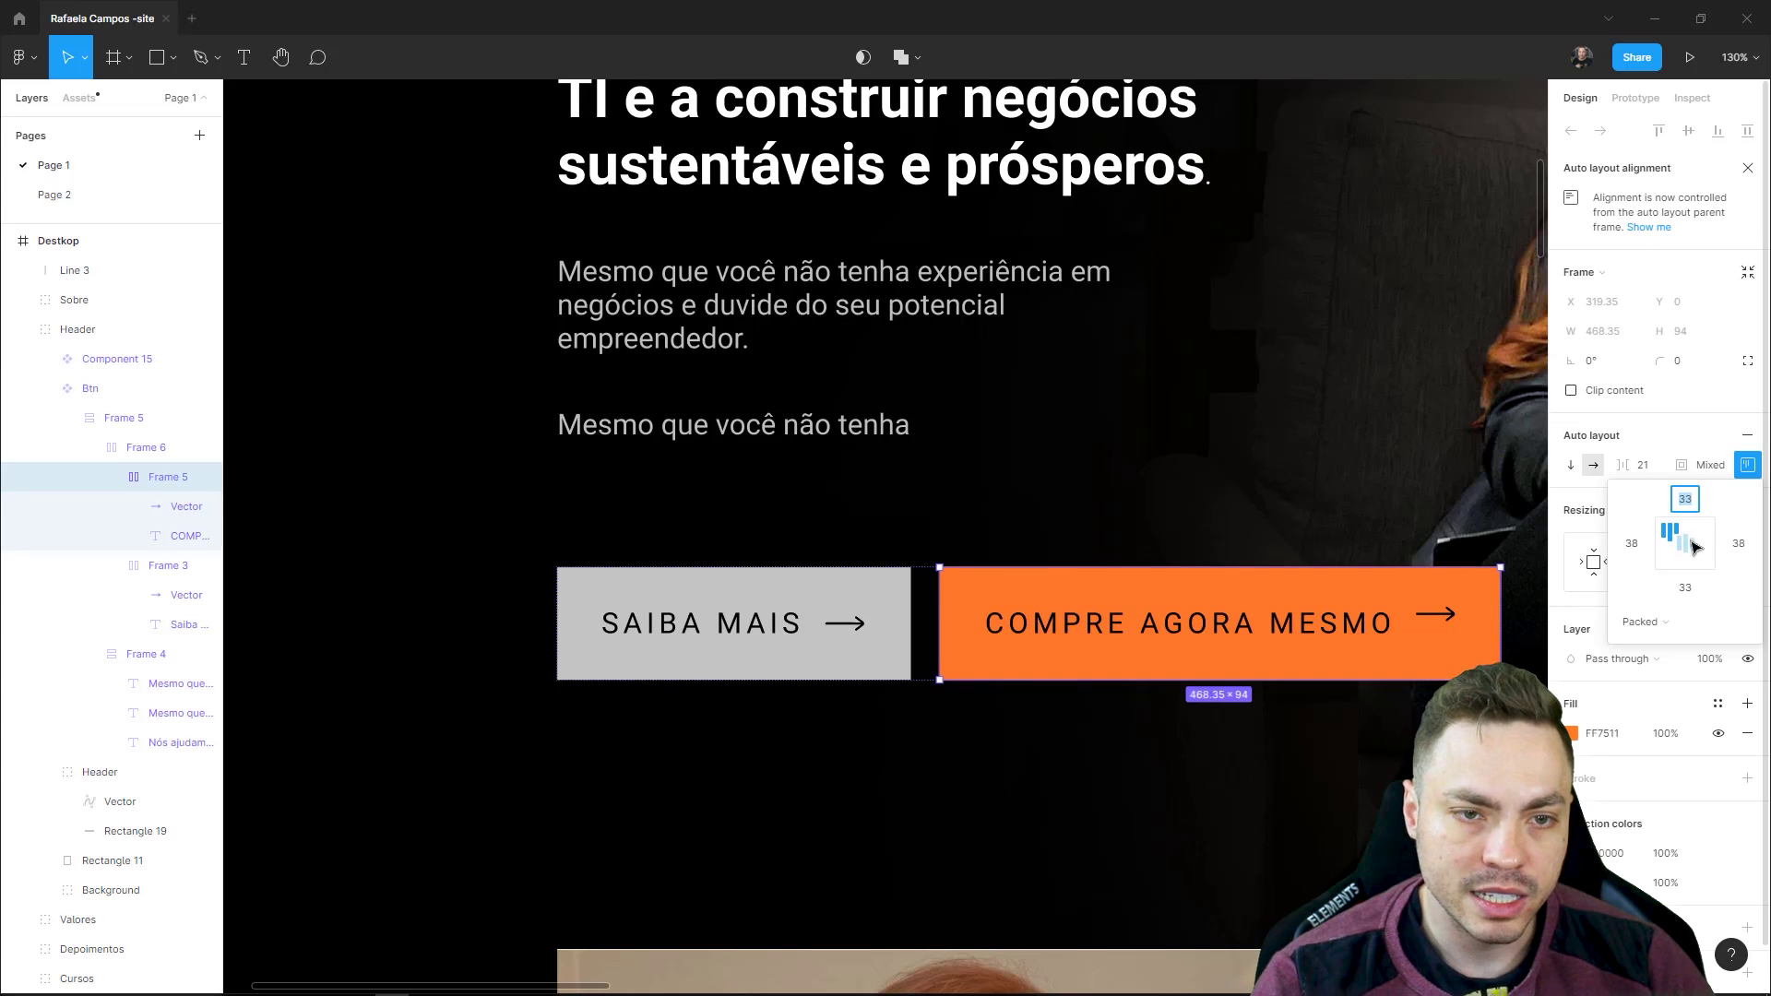
{"action": "left_click", "coordinate": [1365, 763]}
{"action": "scroll", "coordinate": [1330, 719], "scroll_direction": "down", "scroll_amount": 2}
- Select the five nav texts SOBRE, CASES, BLOG, VÍDEOS and CONTATO
{"action": "scroll", "coordinate": [1328, 718], "scroll_direction": "down", "scroll_amount": 3}
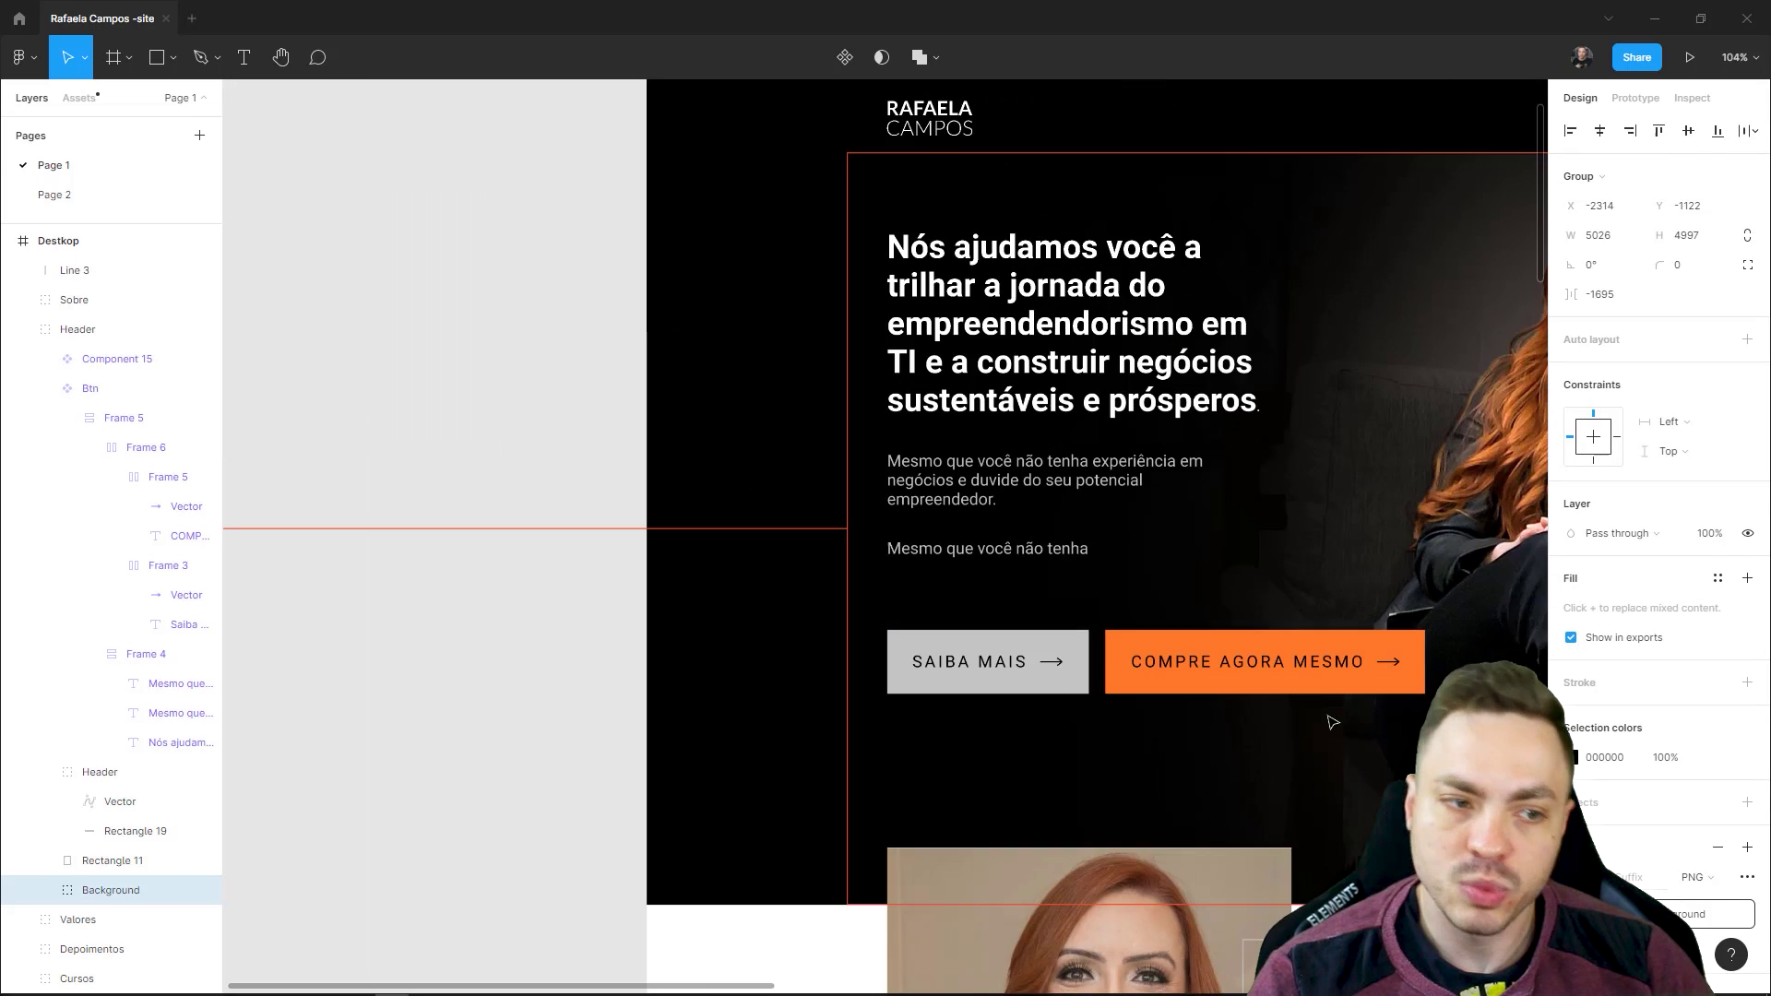
{"action": "left_click_drag", "start_coordinate": [1326, 512], "coordinate": [866, 567]}
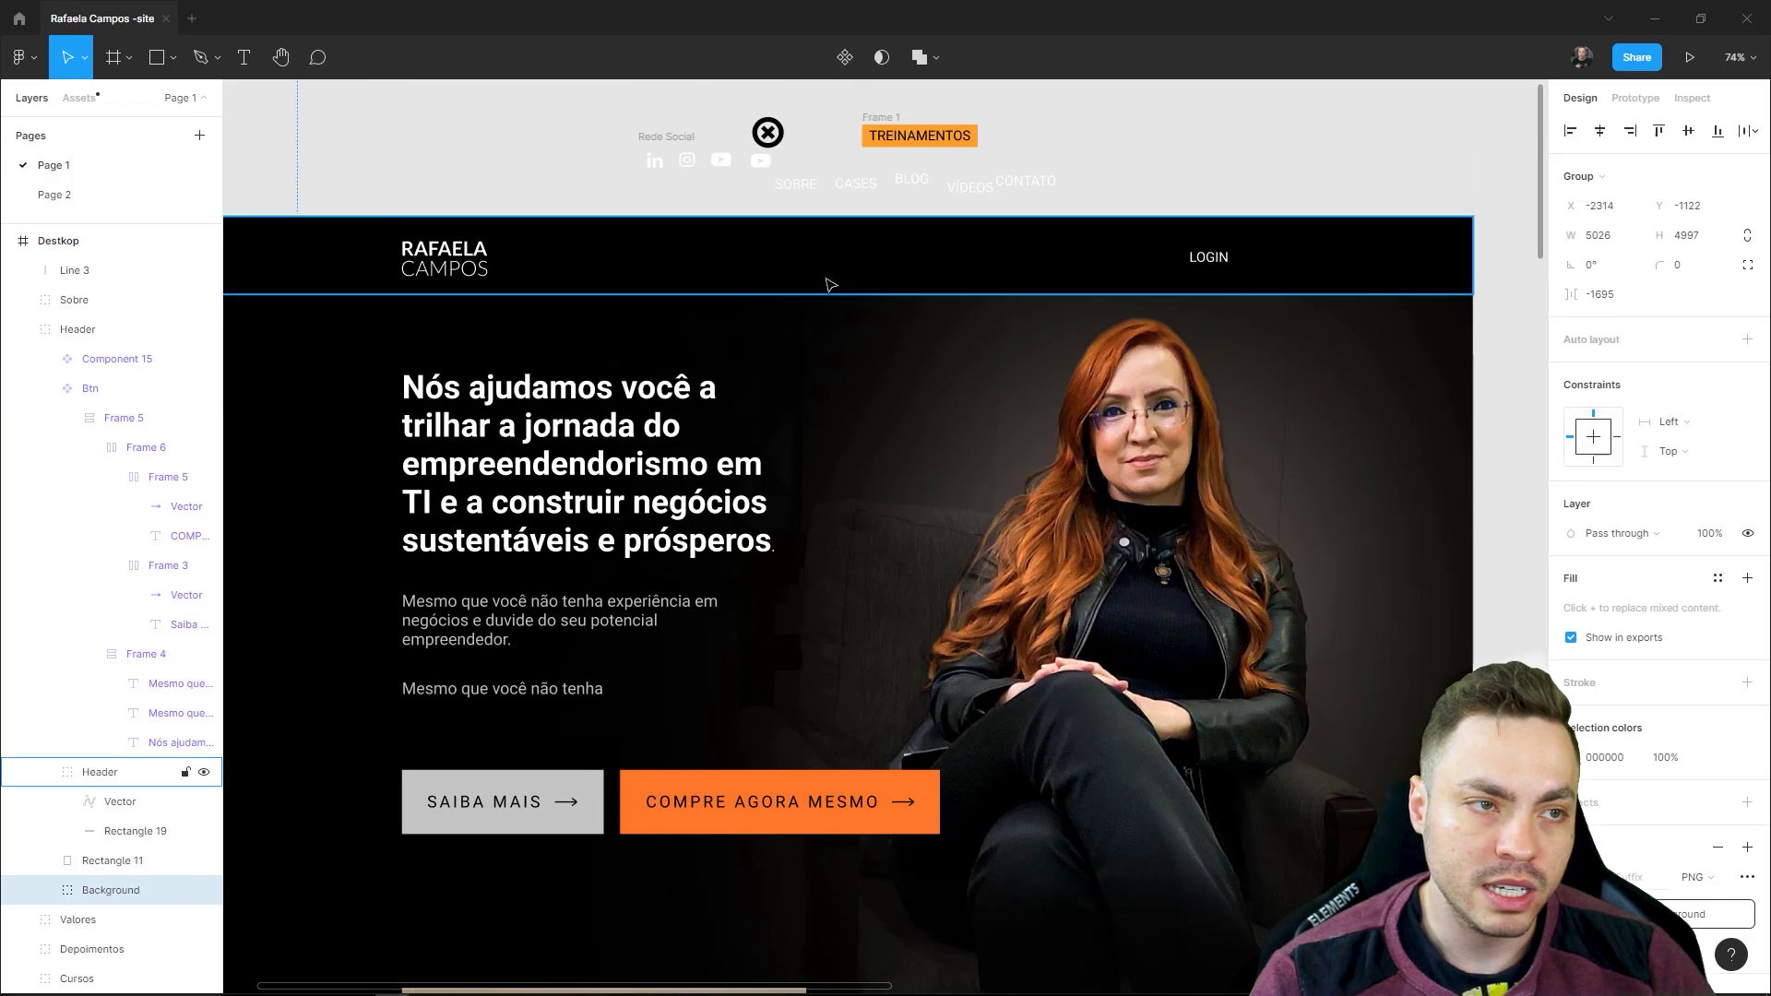
{"action": "scroll", "coordinate": [835, 291], "scroll_direction": "up", "scroll_amount": 2}
{"action": "left_click", "coordinate": [803, 185]}
{"action": "left_click", "coordinate": [856, 185], "text": "shift"}
{"action": "left_click", "coordinate": [923, 183], "text": "shift"}
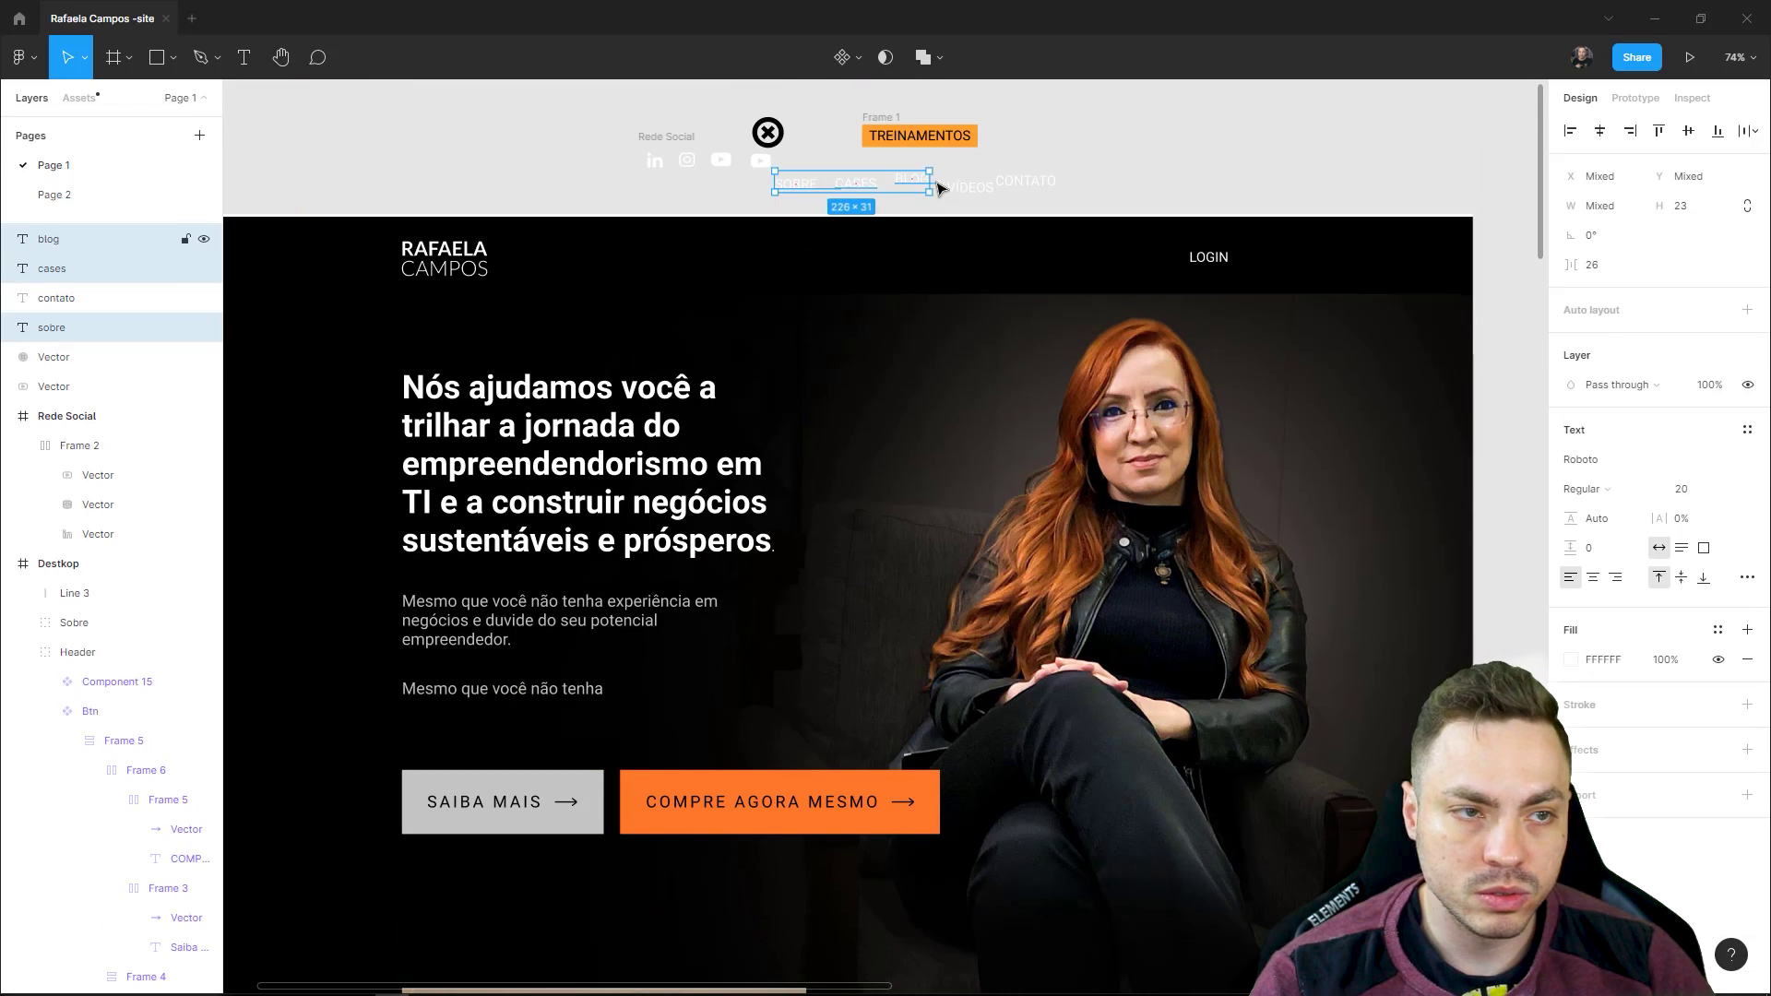
{"action": "left_click", "coordinate": [1024, 181], "text": "shift"}
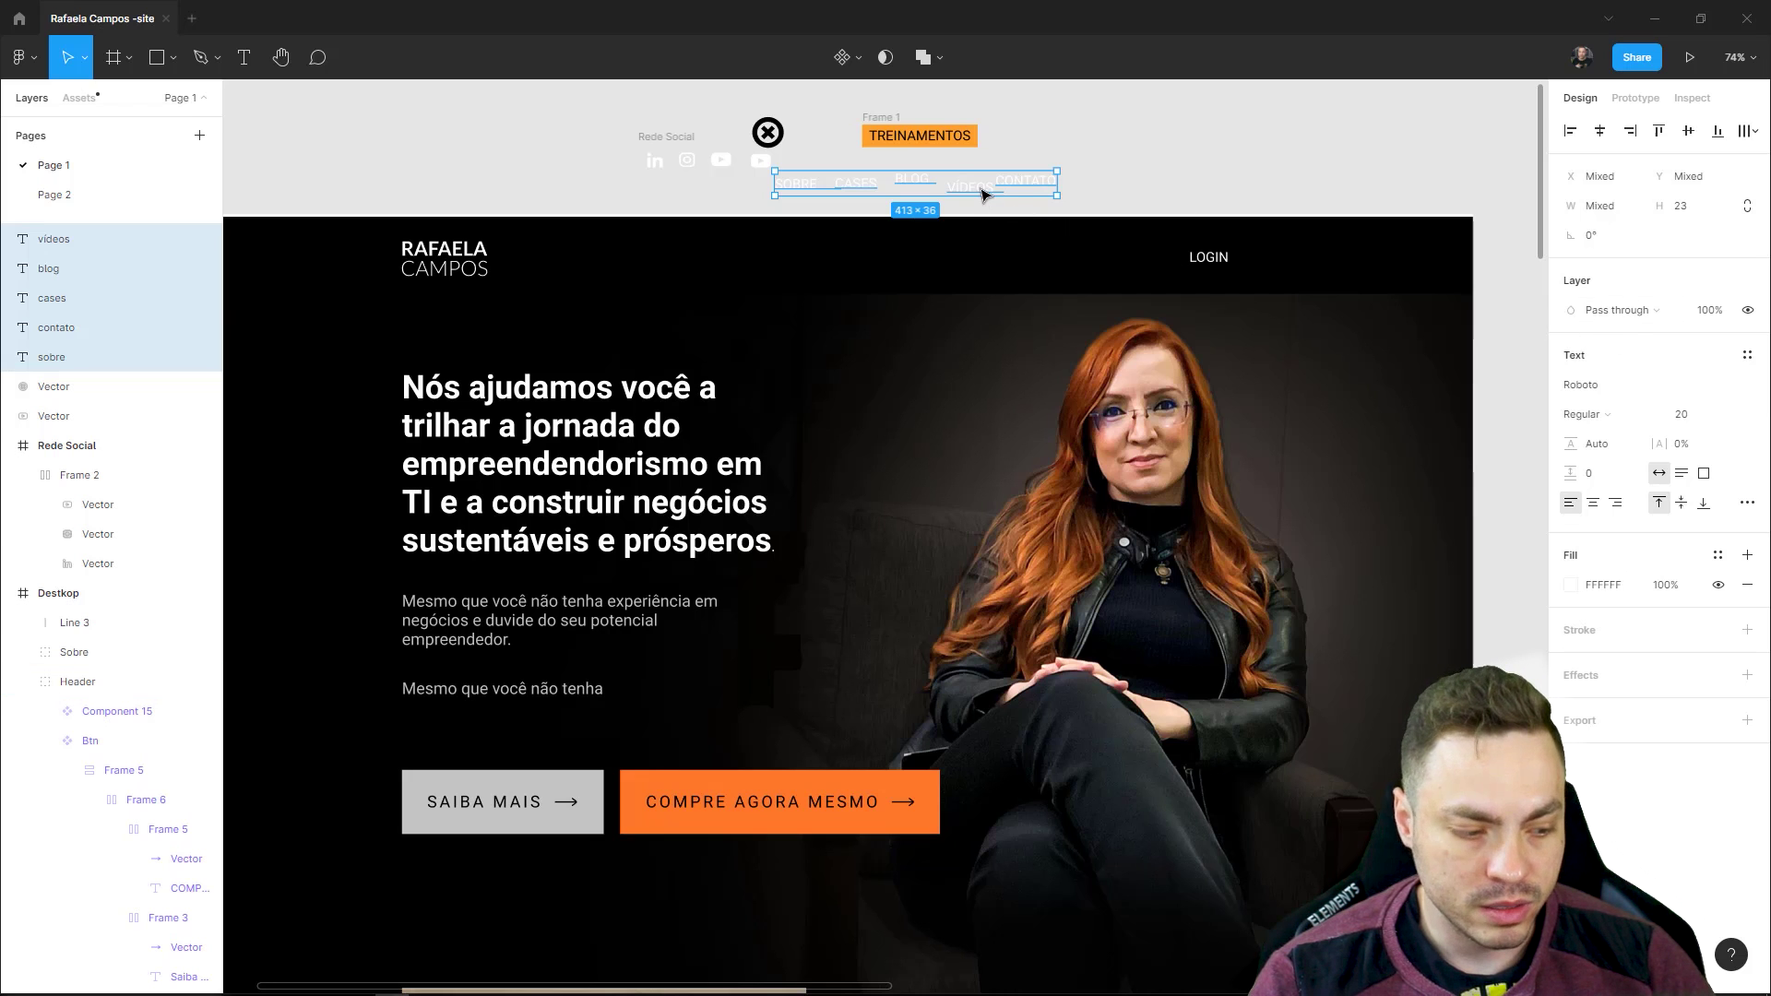
{"action": "left_click", "coordinate": [1106, 177]}
{"action": "left_click", "coordinate": [1014, 184]}
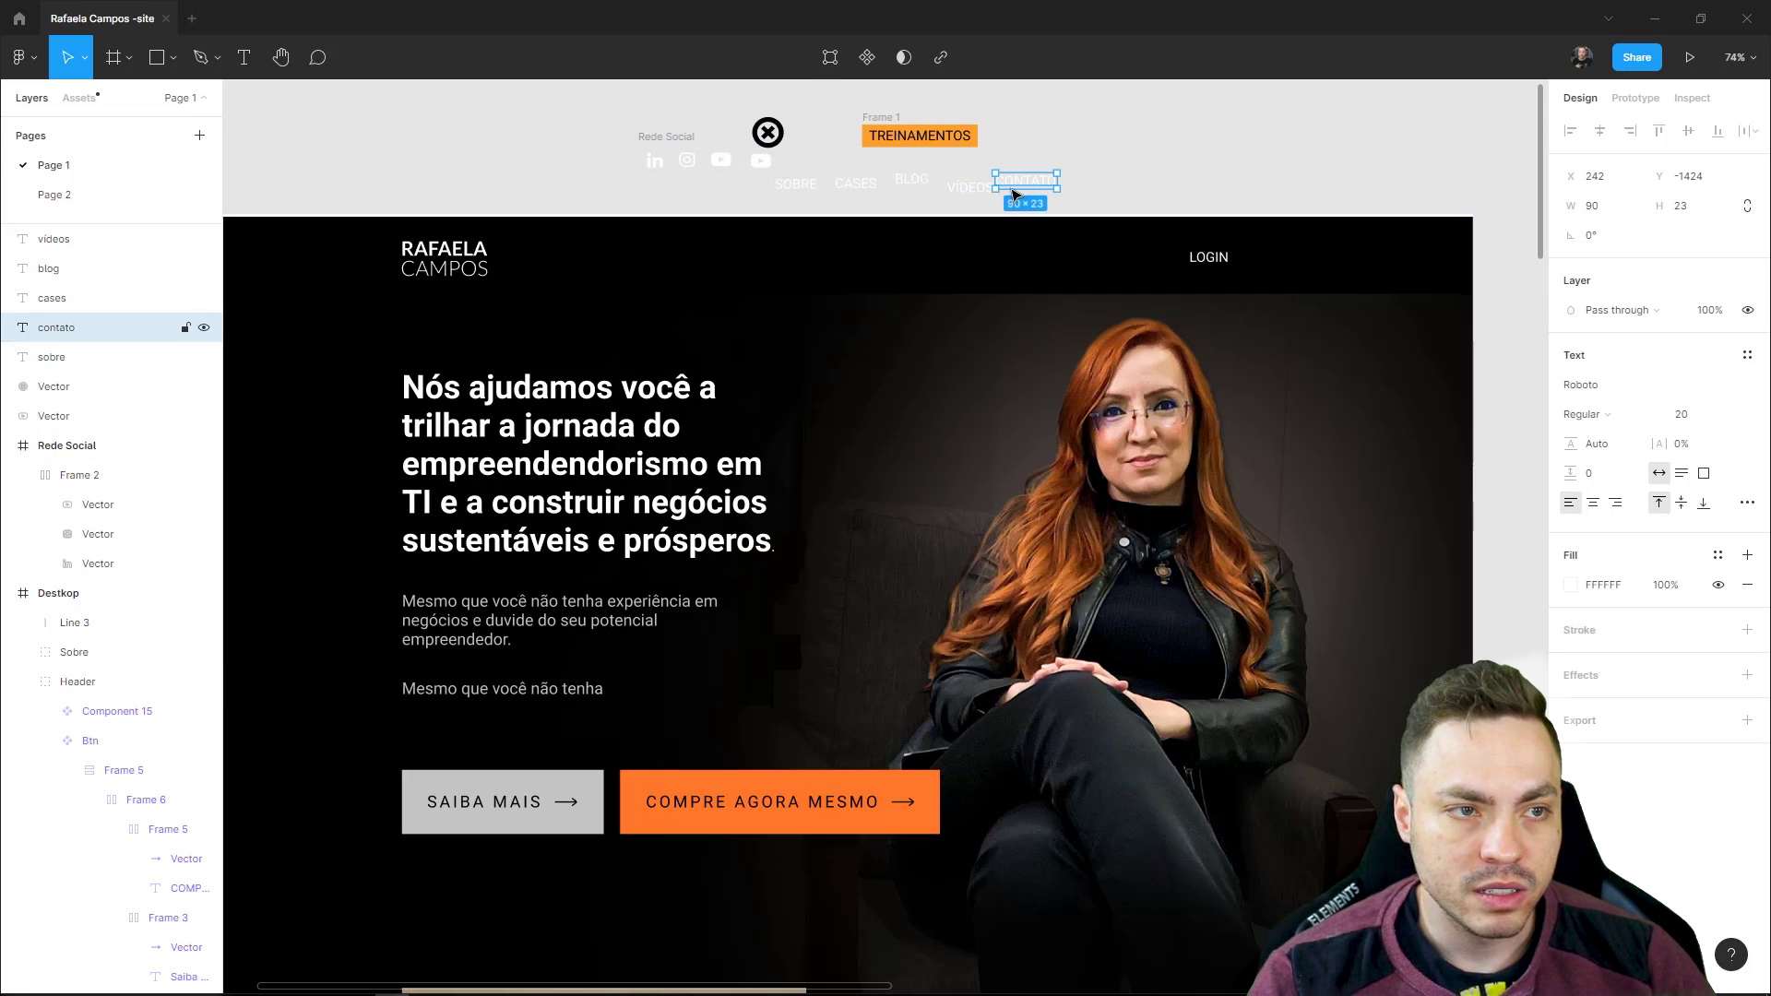
{"action": "left_click", "coordinate": [970, 187], "text": "shift"}
{"action": "left_click", "coordinate": [913, 180], "text": "shift"}
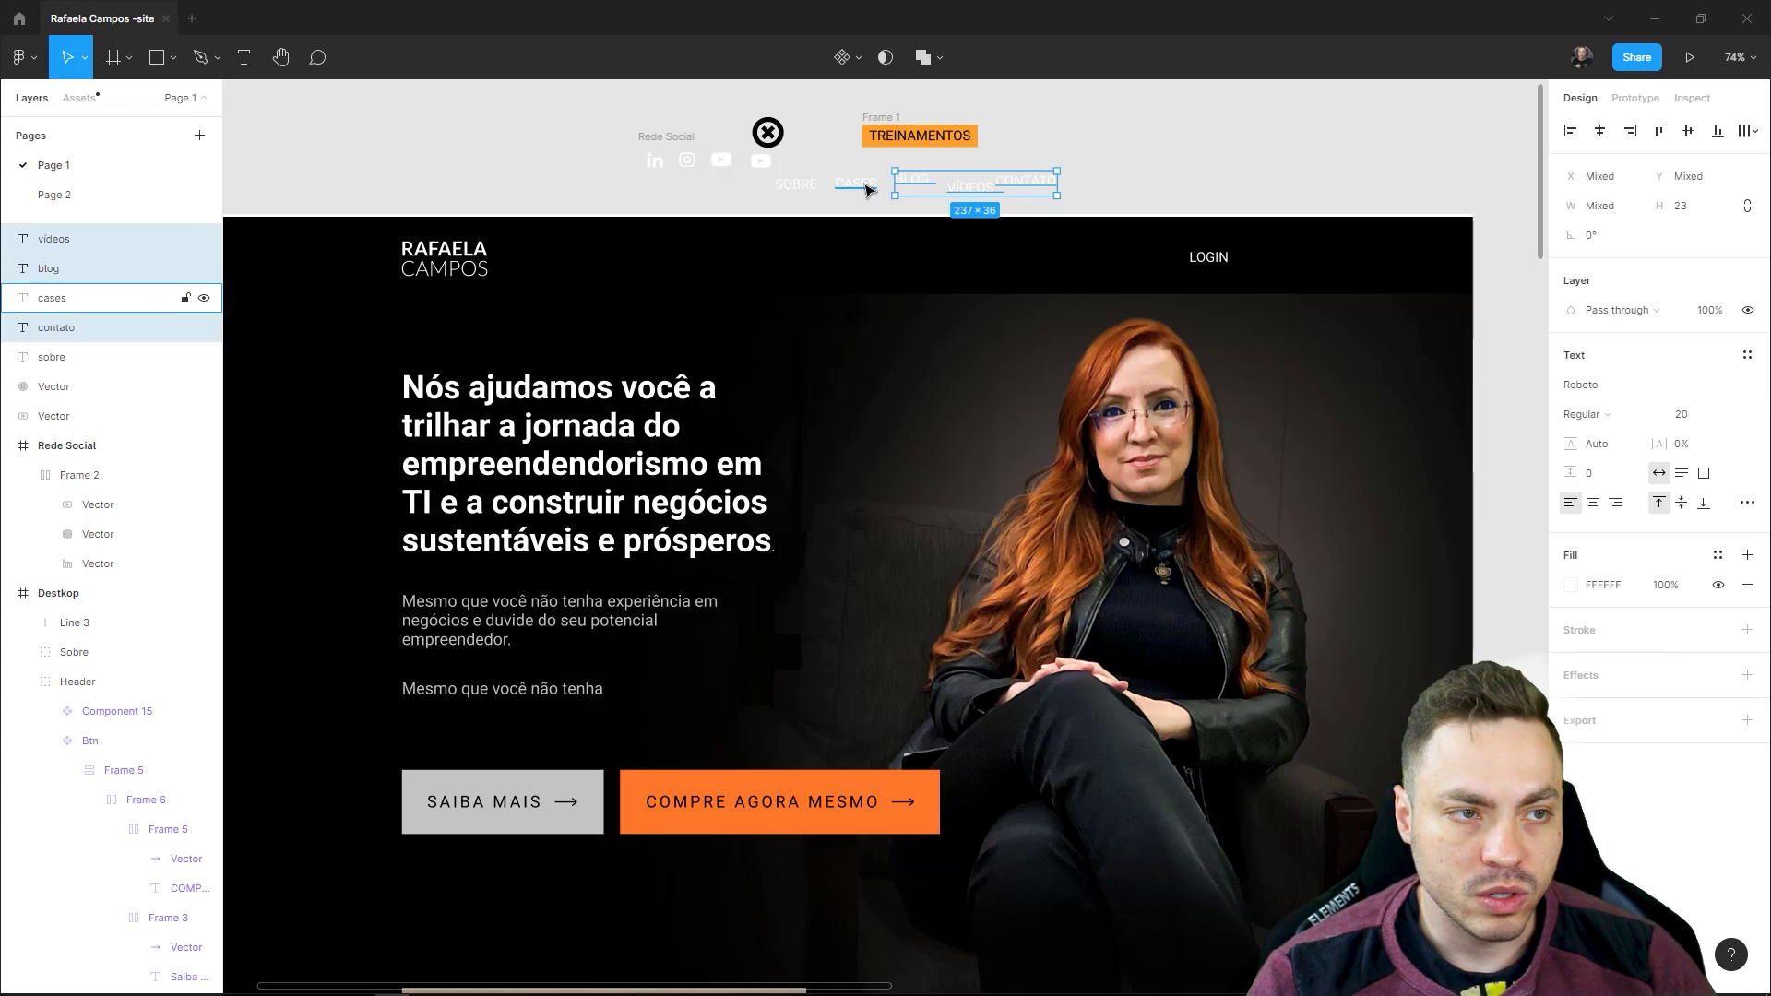
{"action": "left_click", "coordinate": [809, 187], "text": "shift"}
{"action": "left_click", "coordinate": [812, 189], "text": "shift"}
- Wrap the nav texts in auto layout with 48 spacing, placed in the header beside LOGIN
{"action": "right_click", "coordinate": [804, 187]}
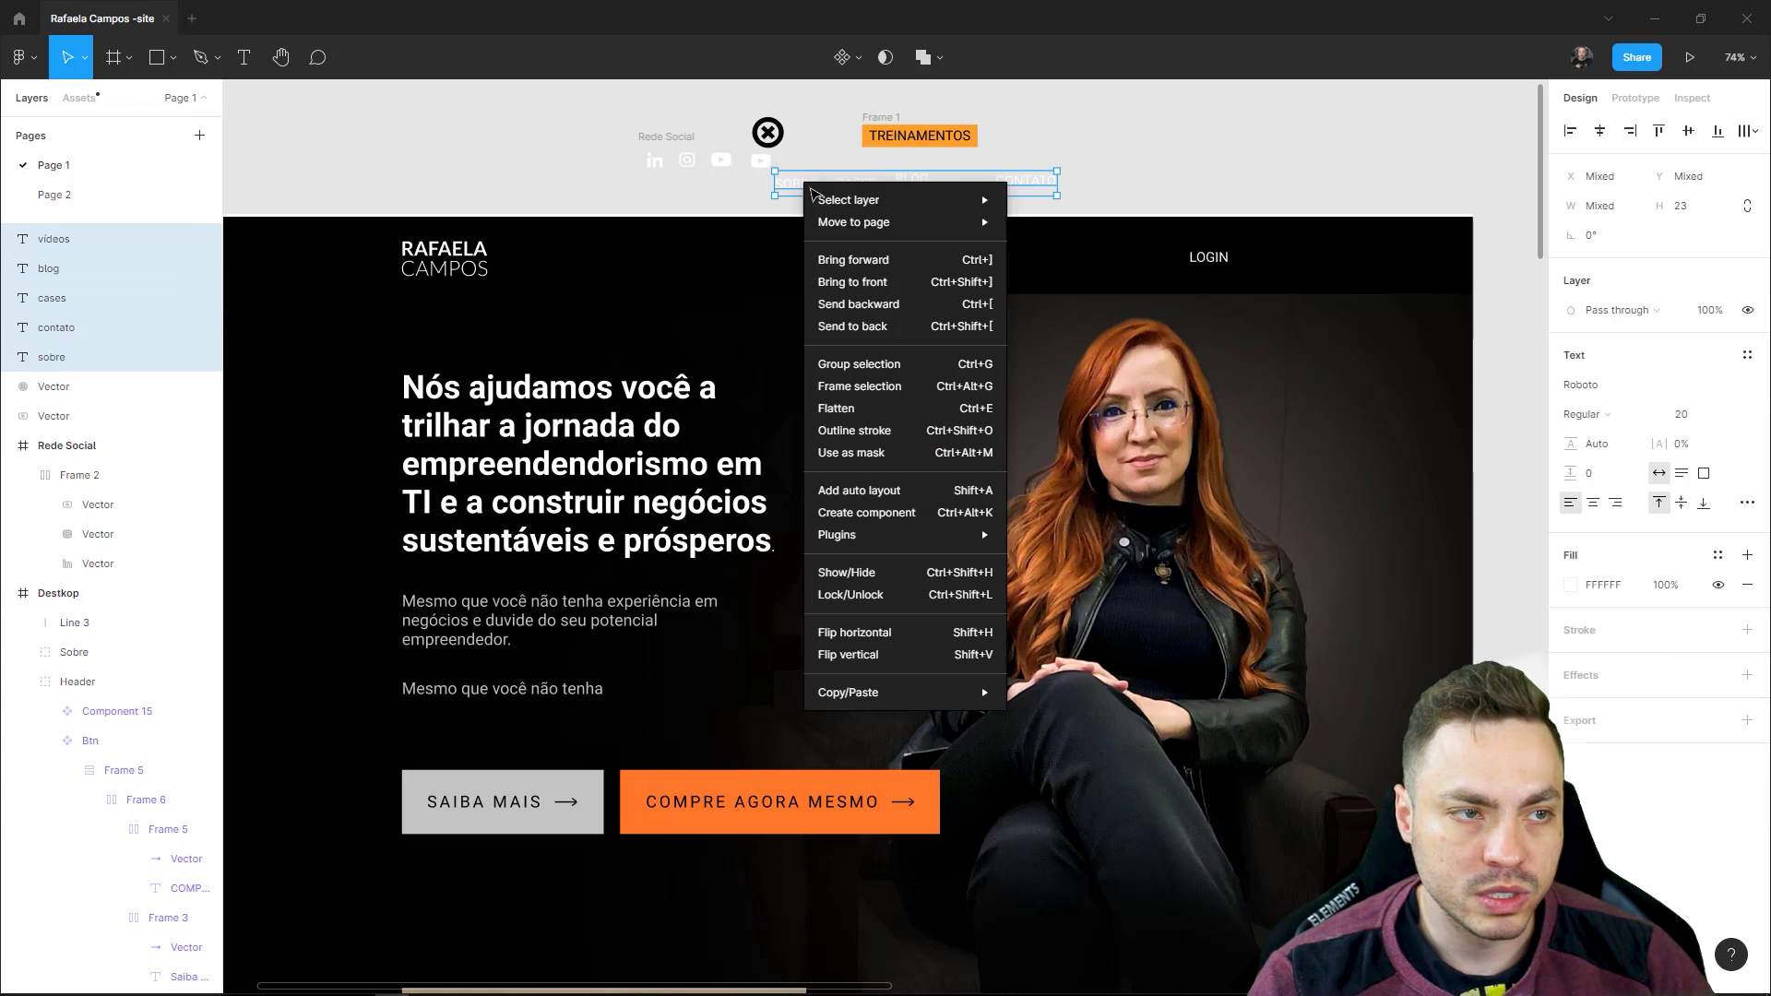
{"action": "left_click", "coordinate": [885, 489]}
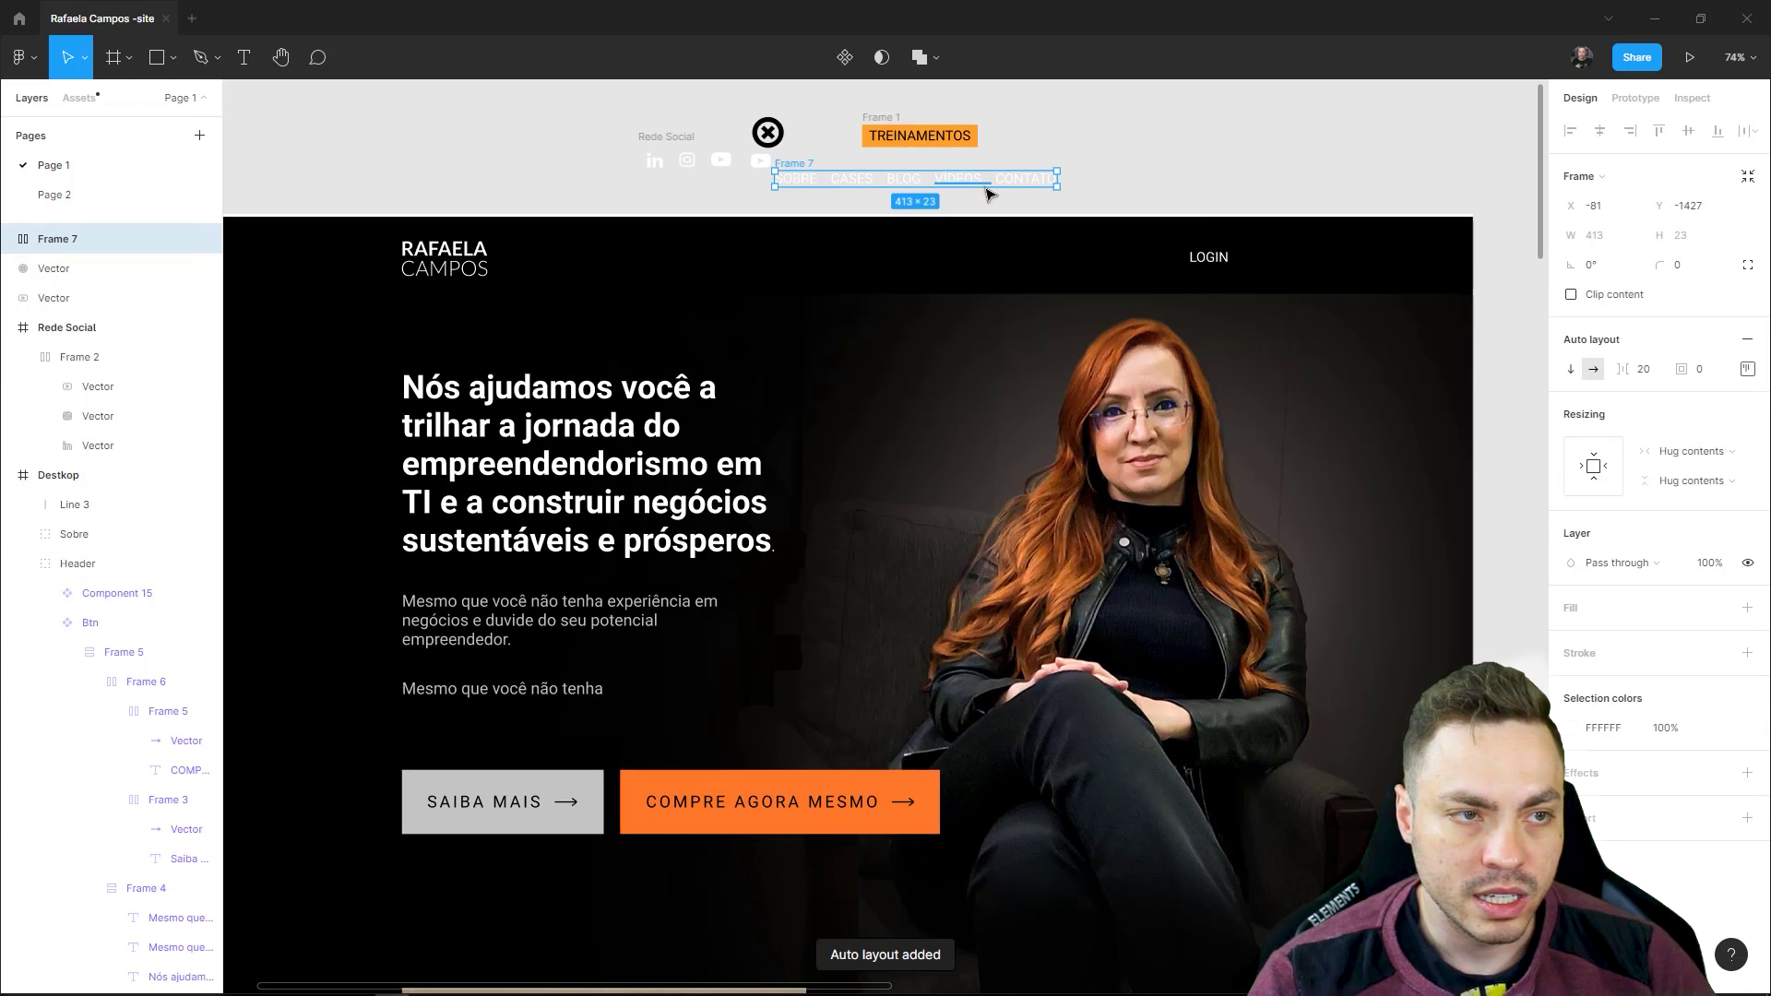
{"action": "mouse_move", "coordinate": [986, 189]}
{"action": "left_mouse_down"}
{"action": "mouse_move", "coordinate": [1029, 273]}
{"action": "mouse_move", "coordinate": [1045, 270]}
{"action": "left_mouse_up"}
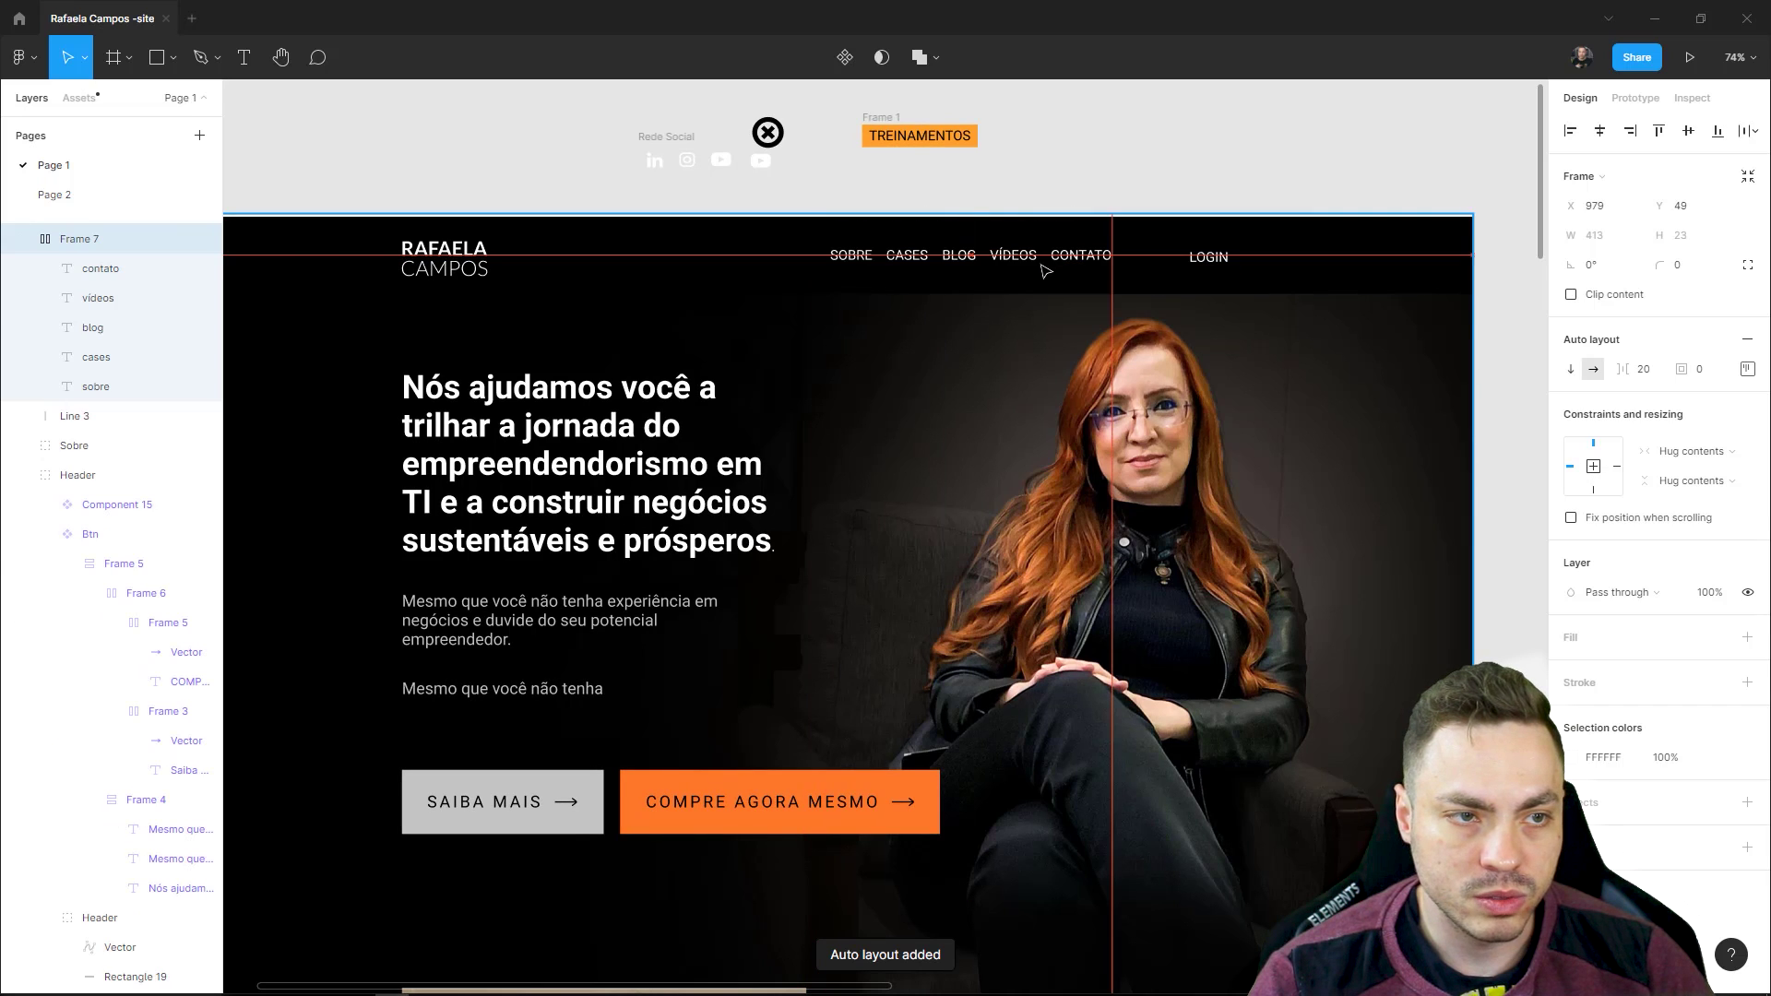
{"action": "left_click", "coordinate": [1648, 371]}
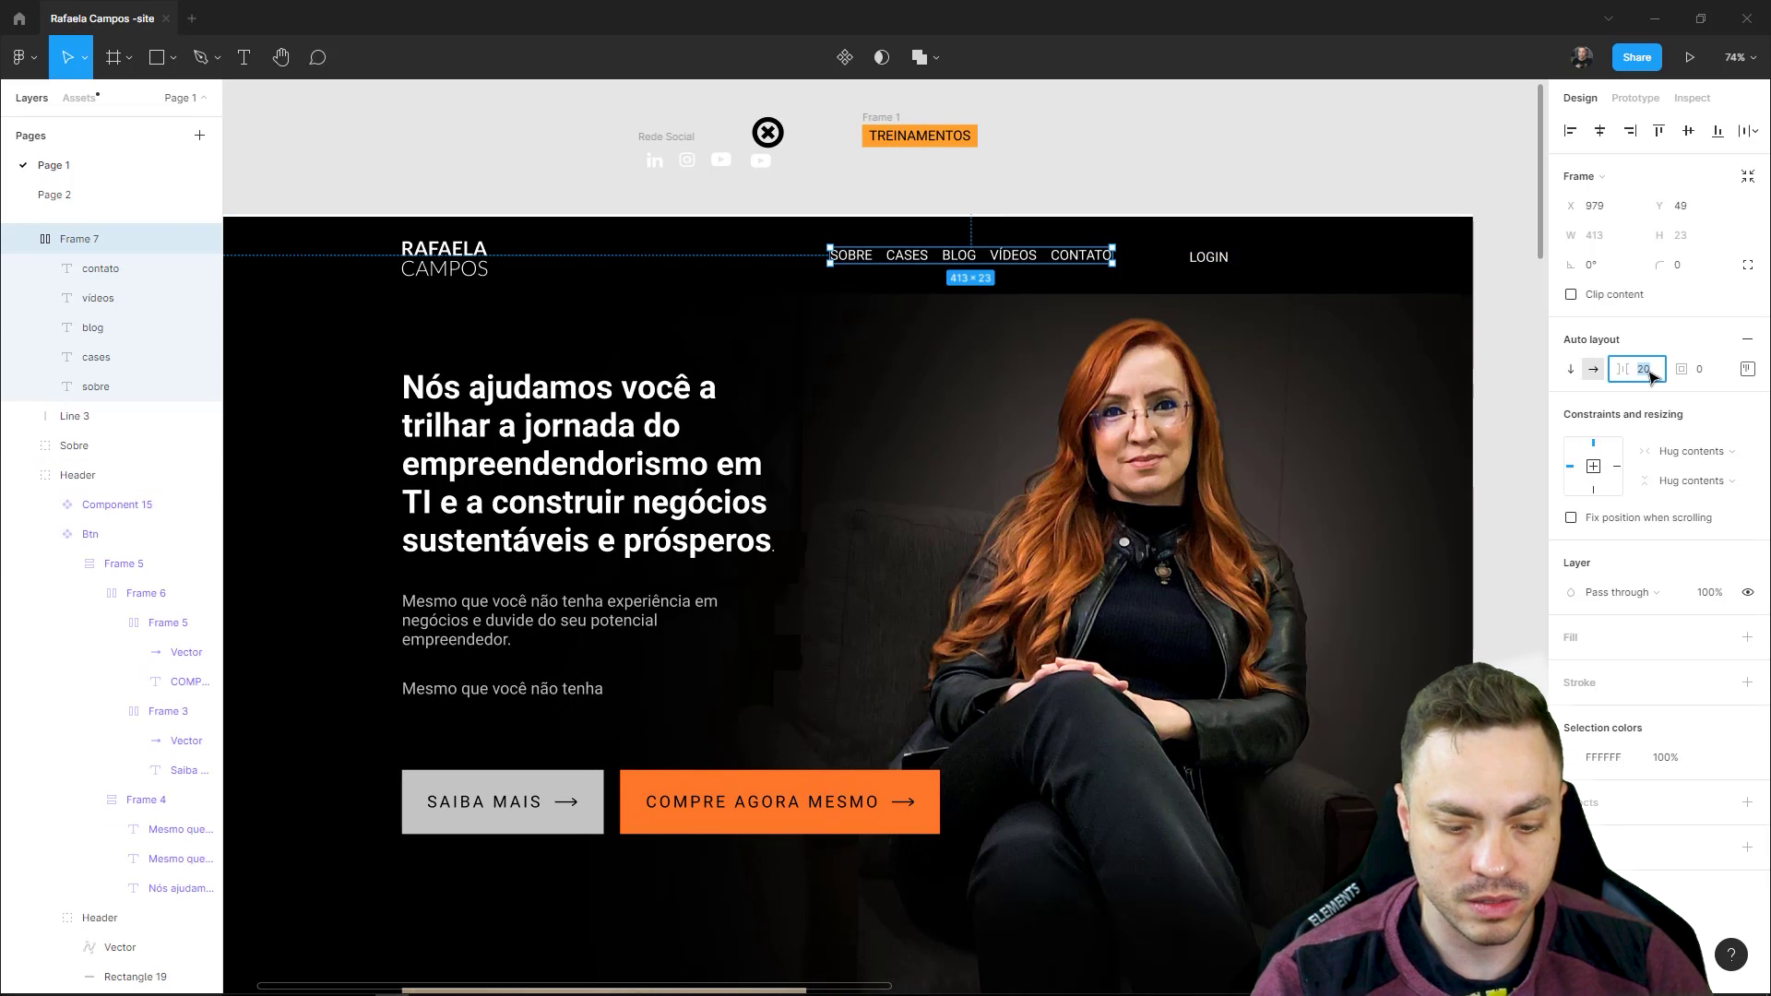
{"action": "type", "text": "48"}
{"action": "key", "text": "Return"}
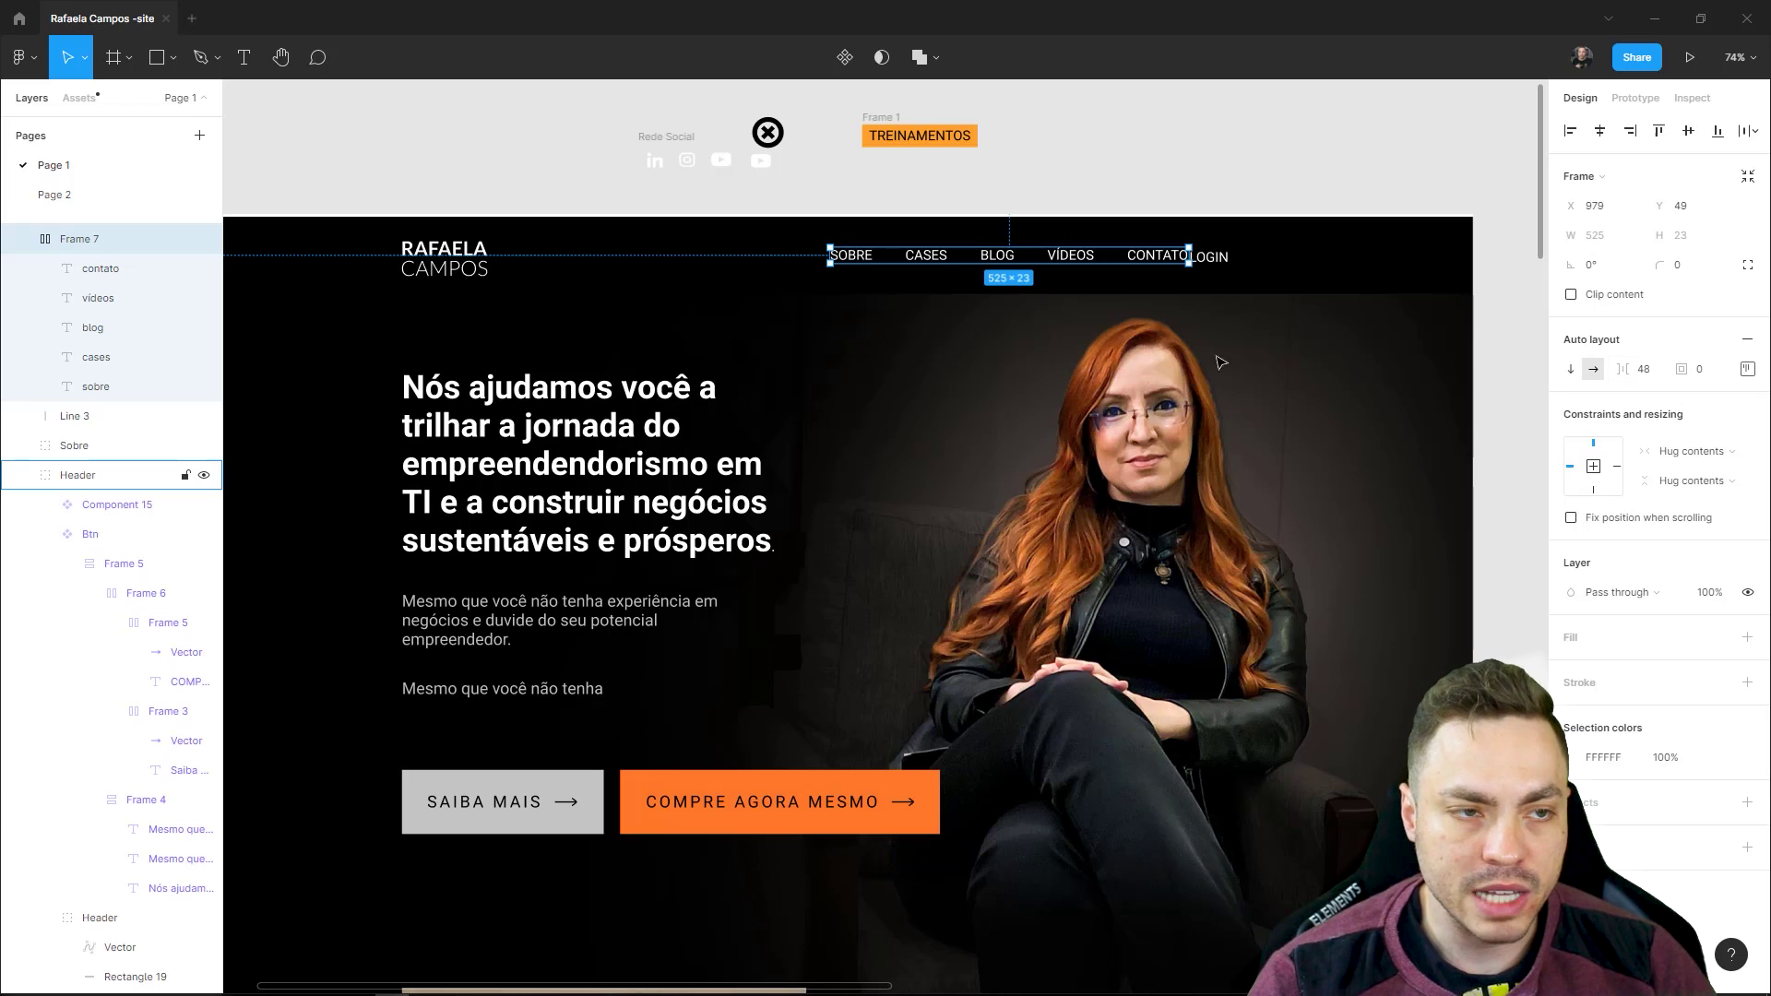
{"action": "left_click_drag", "start_coordinate": [1102, 260], "coordinate": [1049, 263]}
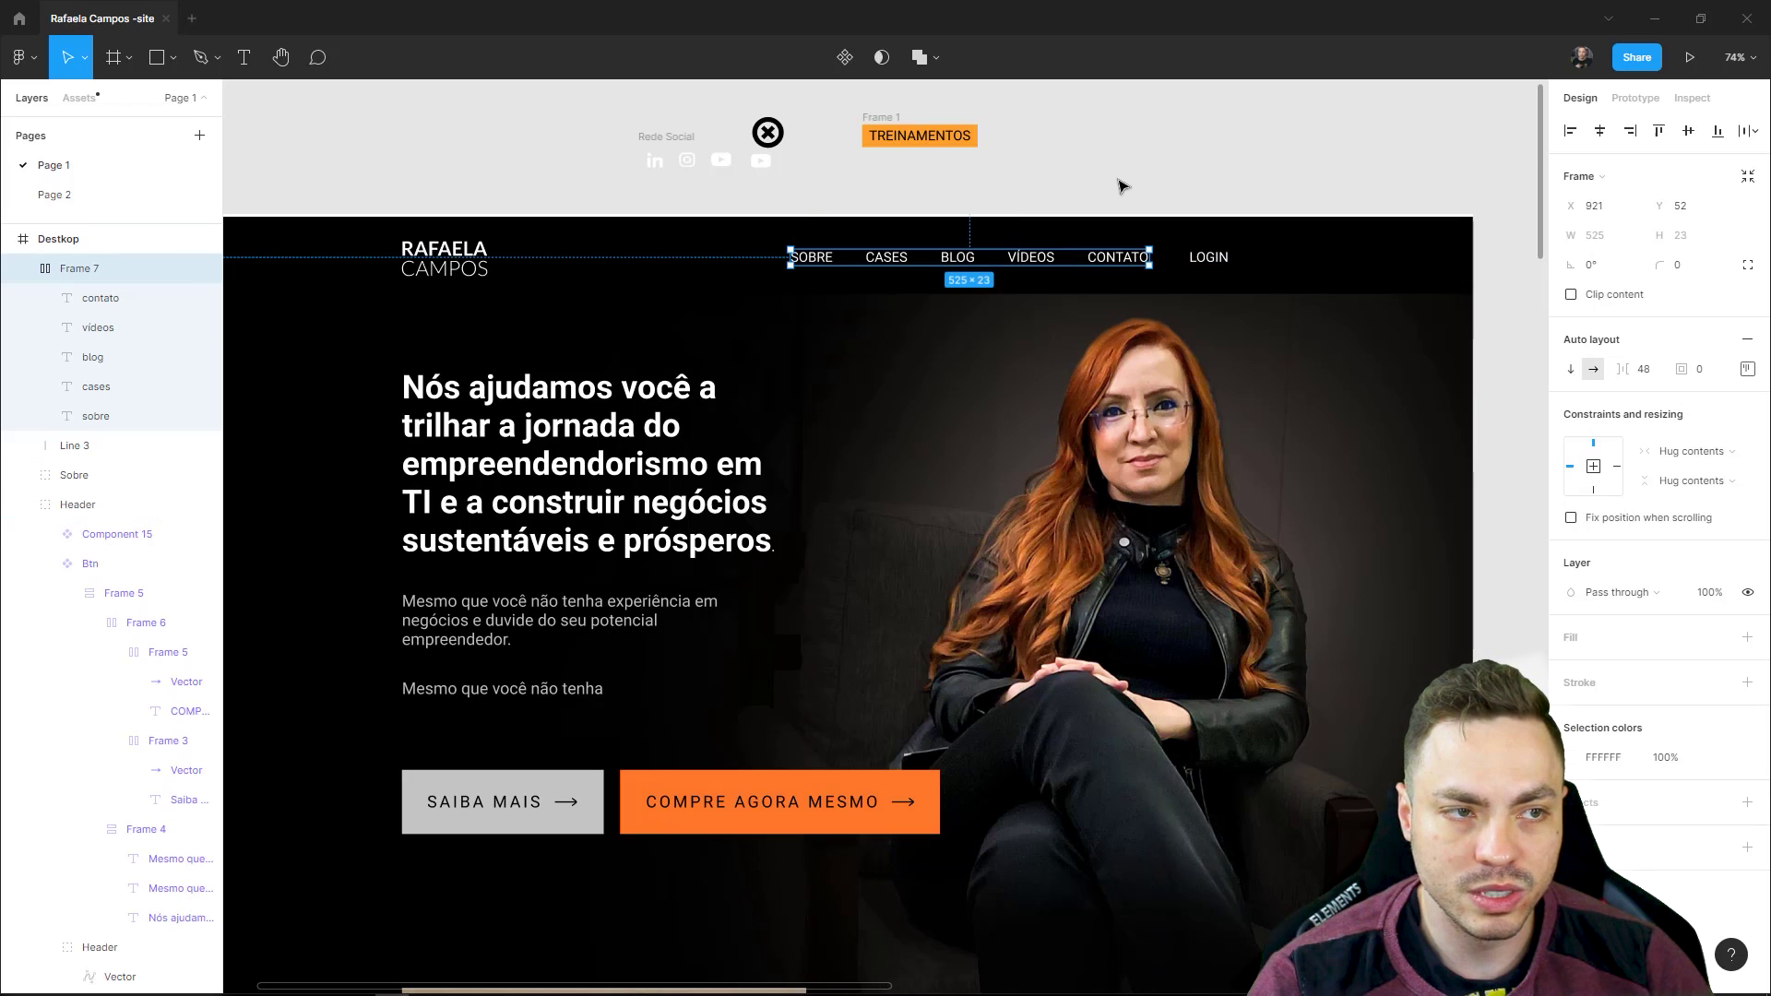